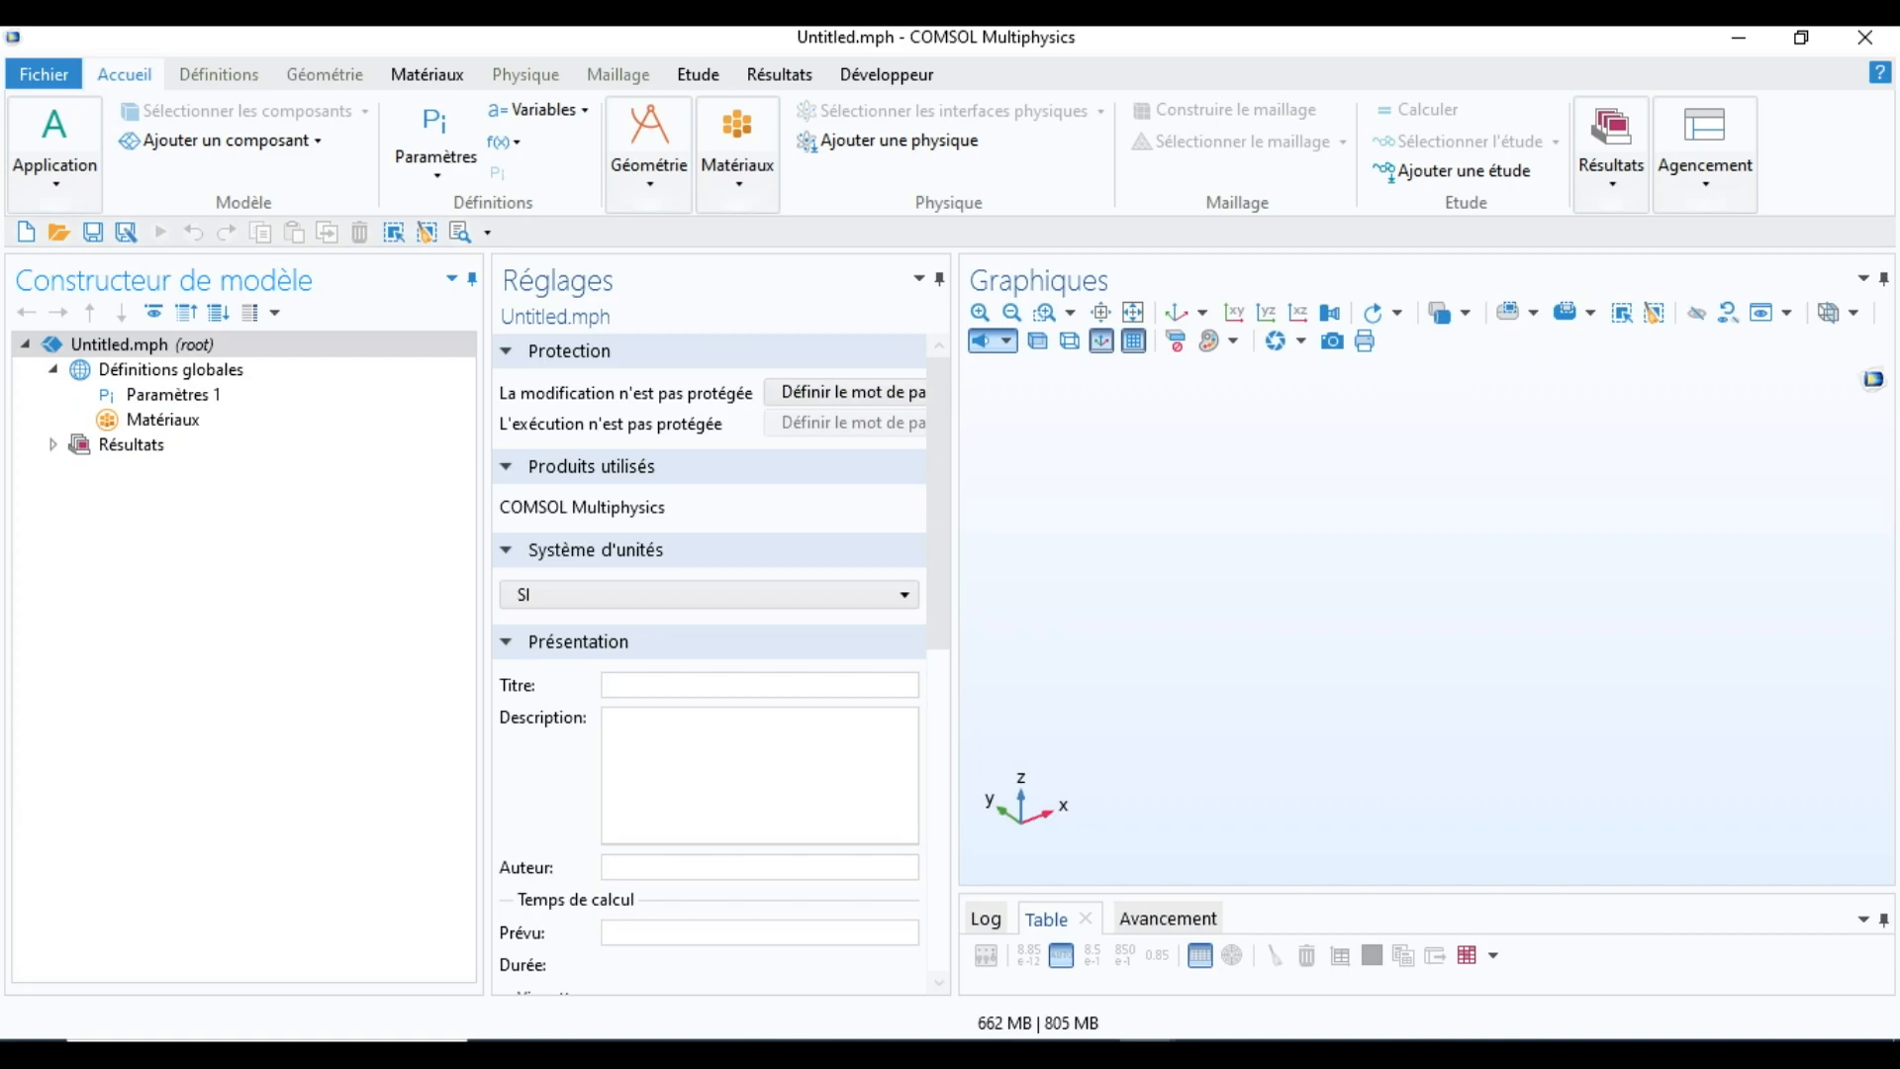
Step: Add a 3D component to the model and create a block in its geometry
{"action": "left_click", "coordinate": [227, 141]}
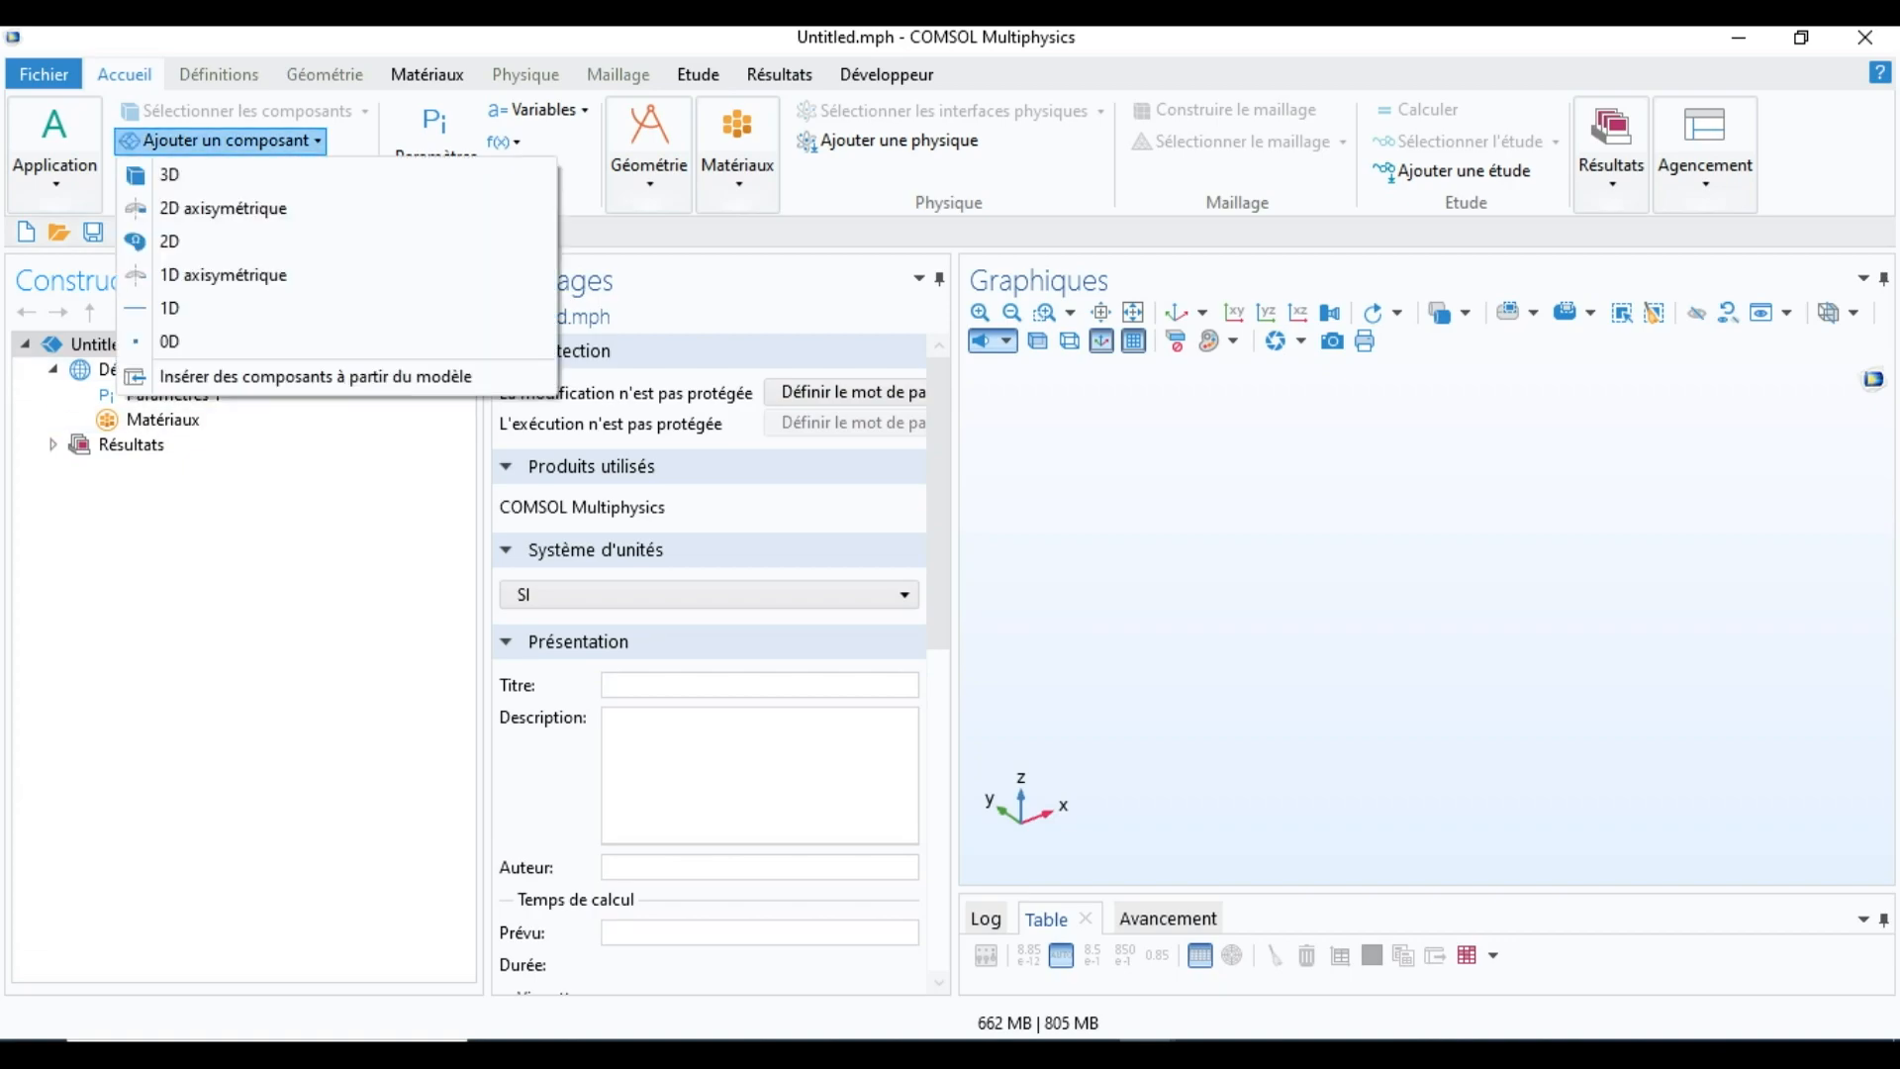
{"action": "left_click", "coordinate": [170, 176]}
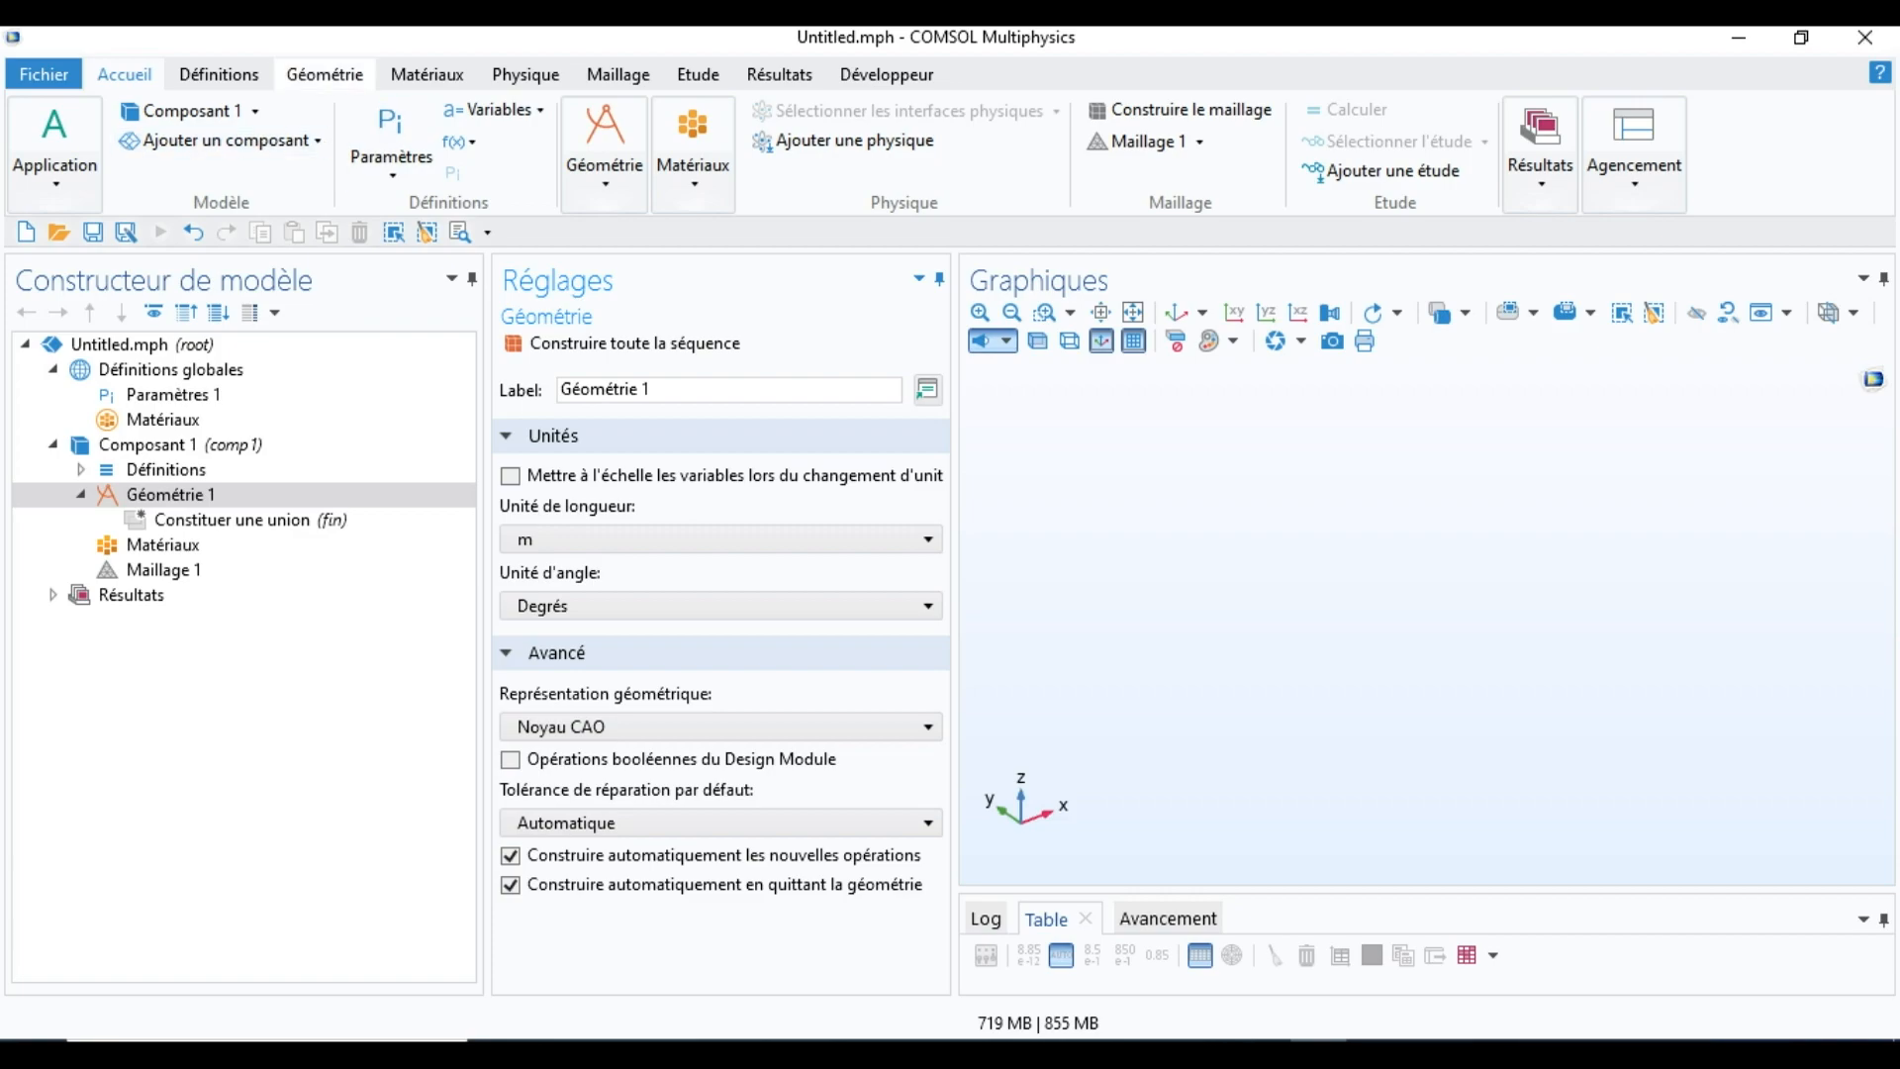
{"action": "left_click", "coordinate": [324, 76]}
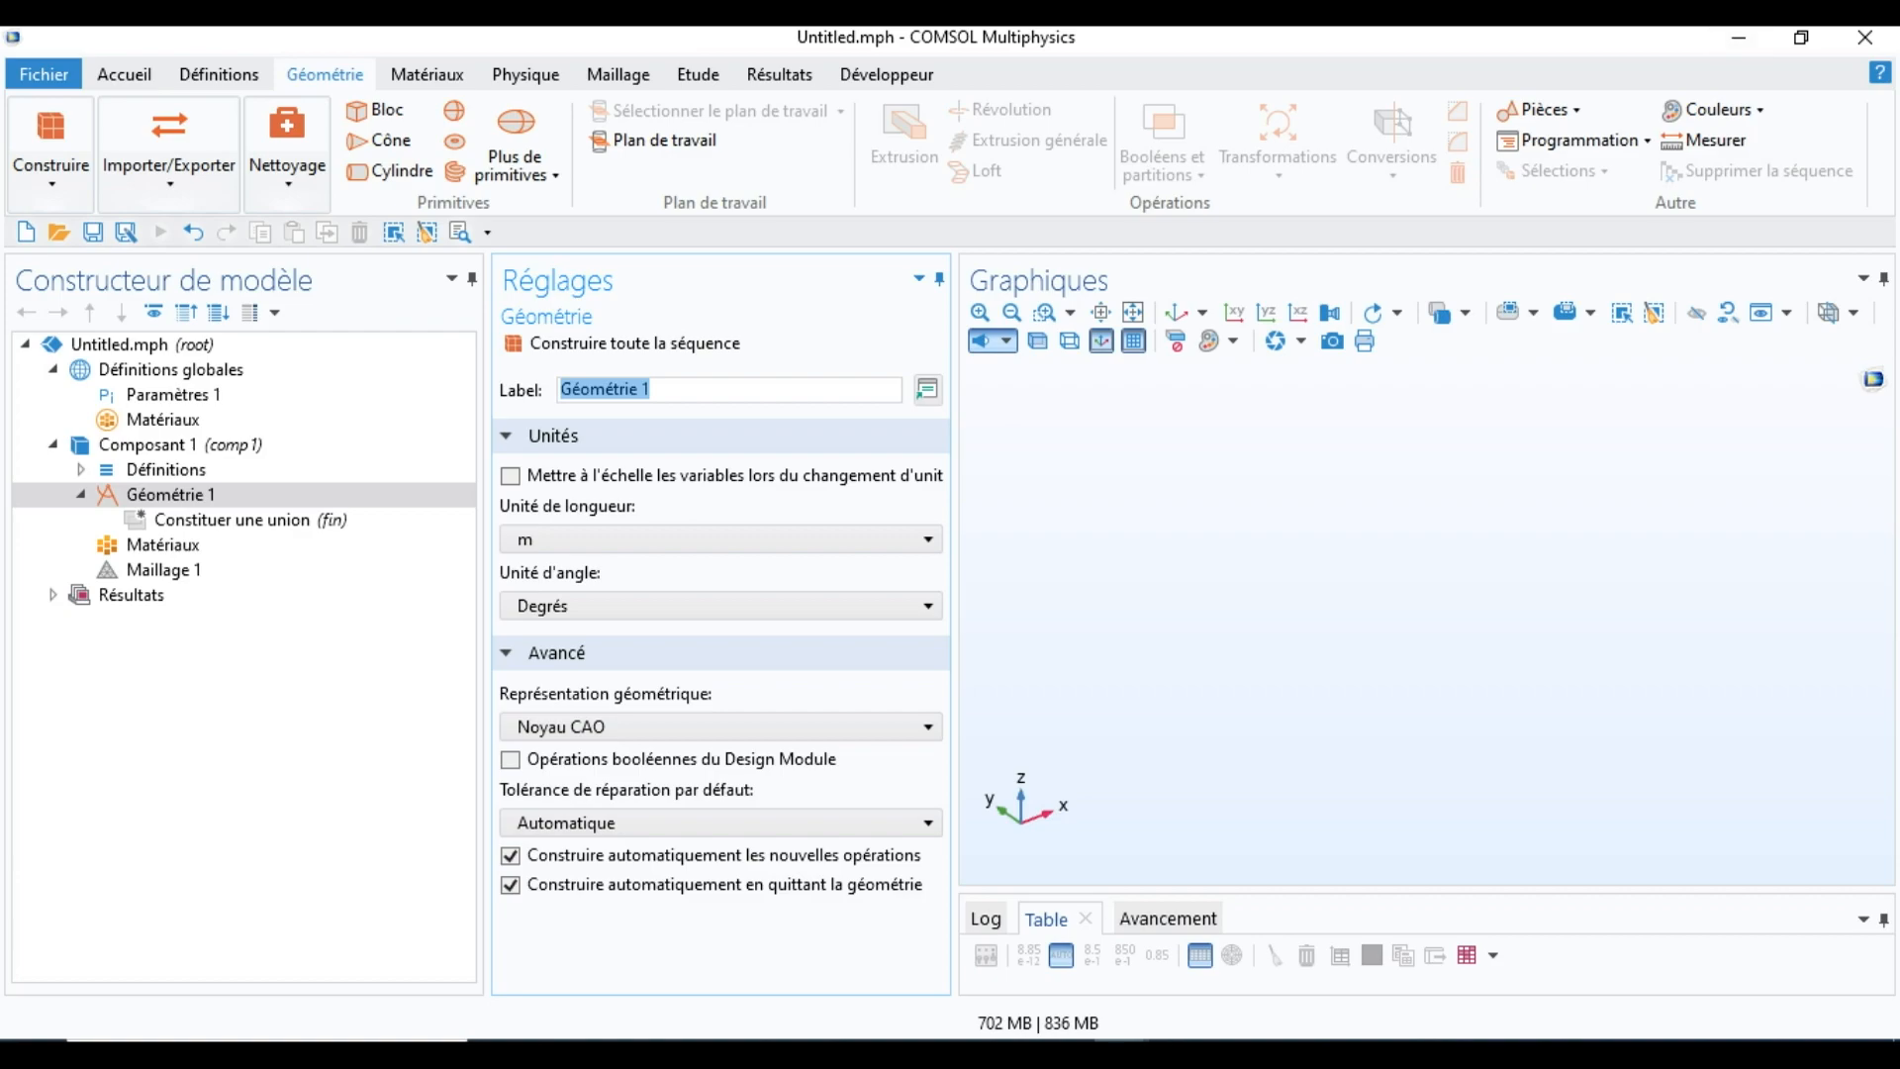
{"action": "left_click", "coordinate": [376, 110]}
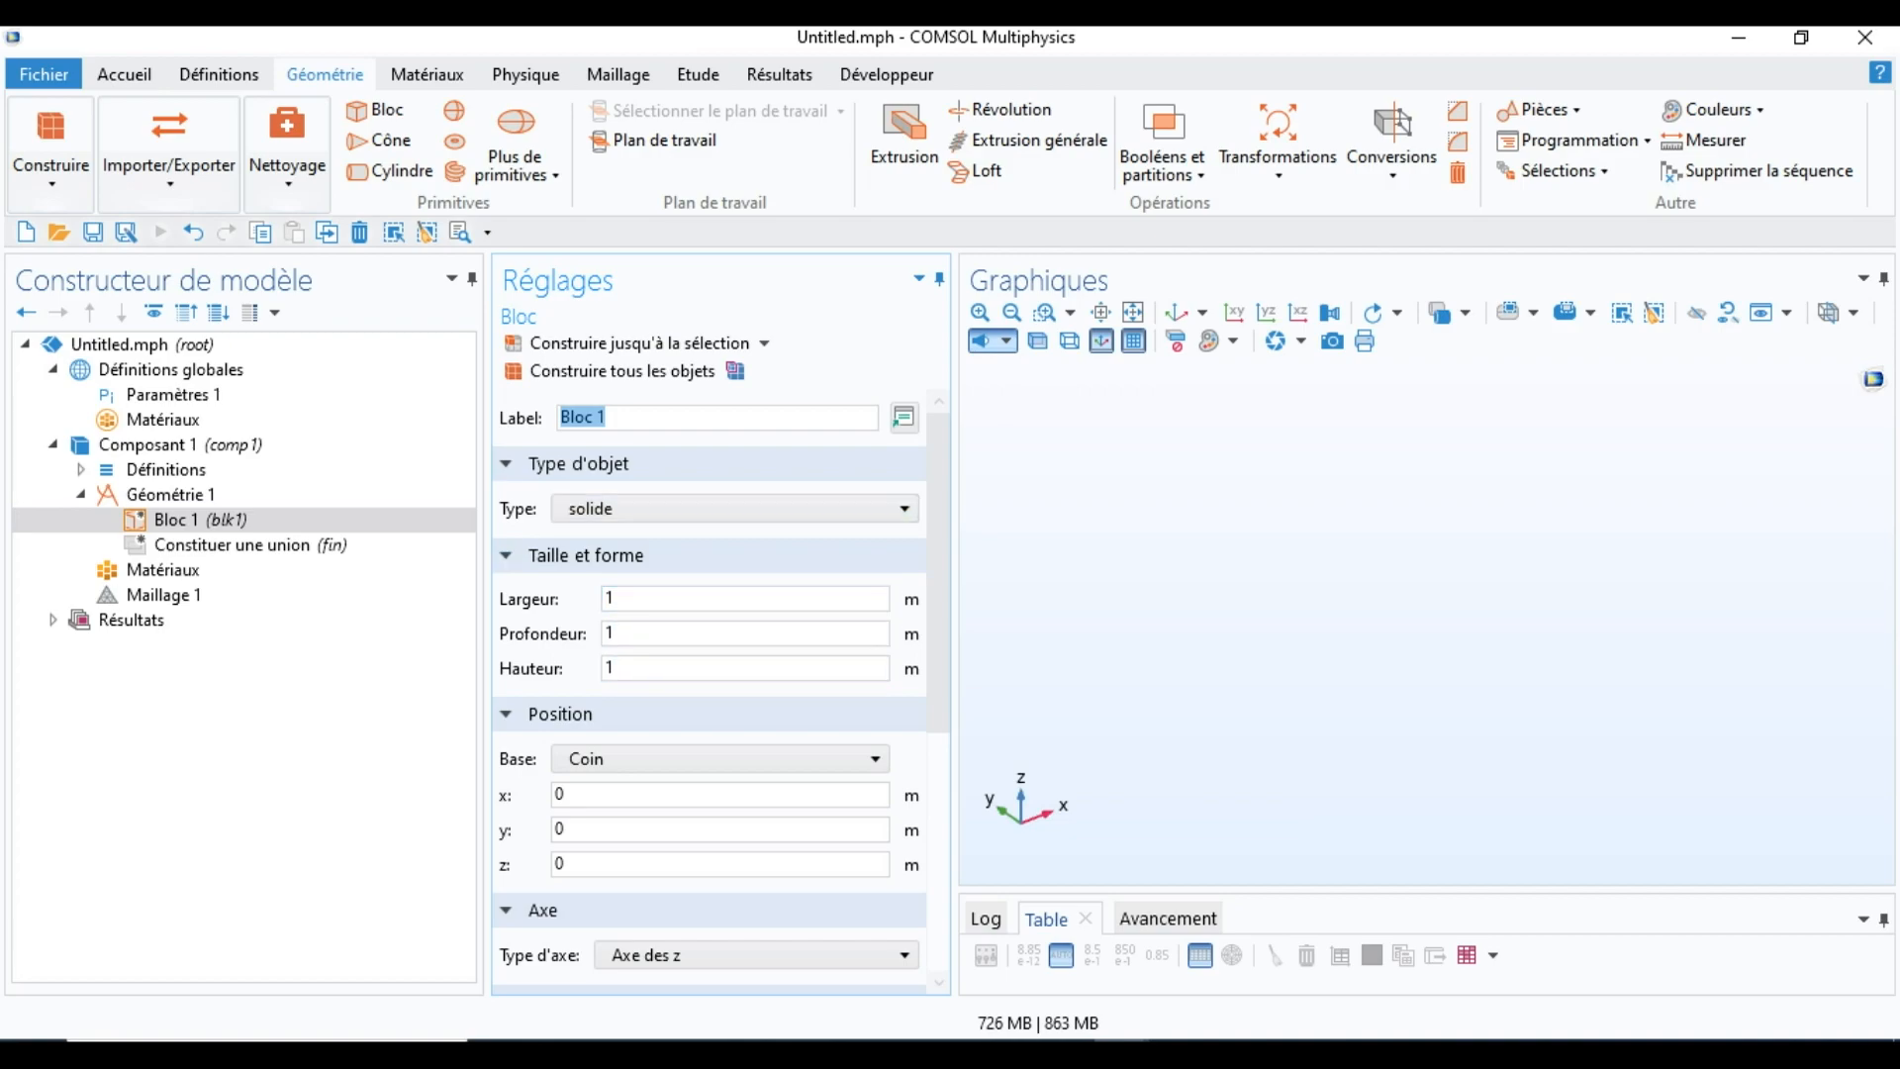
Step: Set the block's width, depth and height to 0.5 m each and build all objects
{"action": "left_click", "coordinate": [615, 599]}
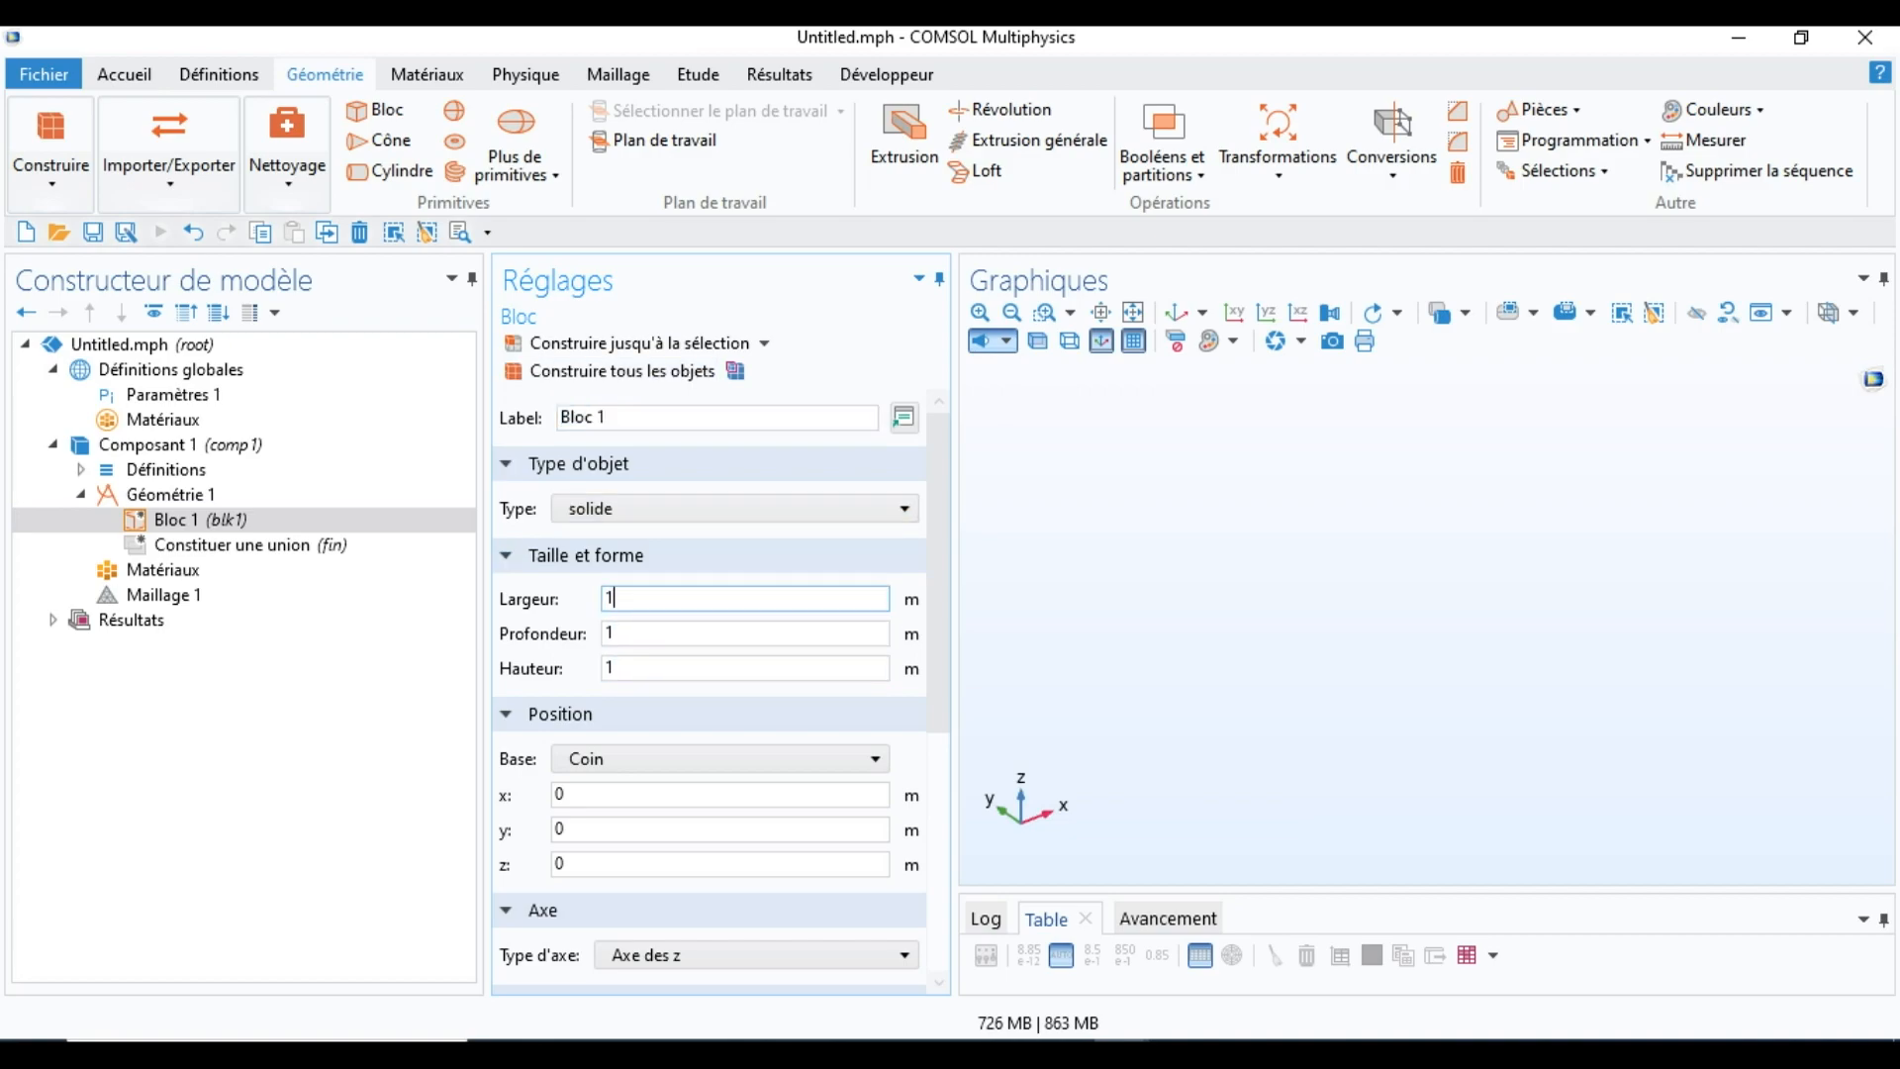
{"action": "key", "text": "BackSpace"}
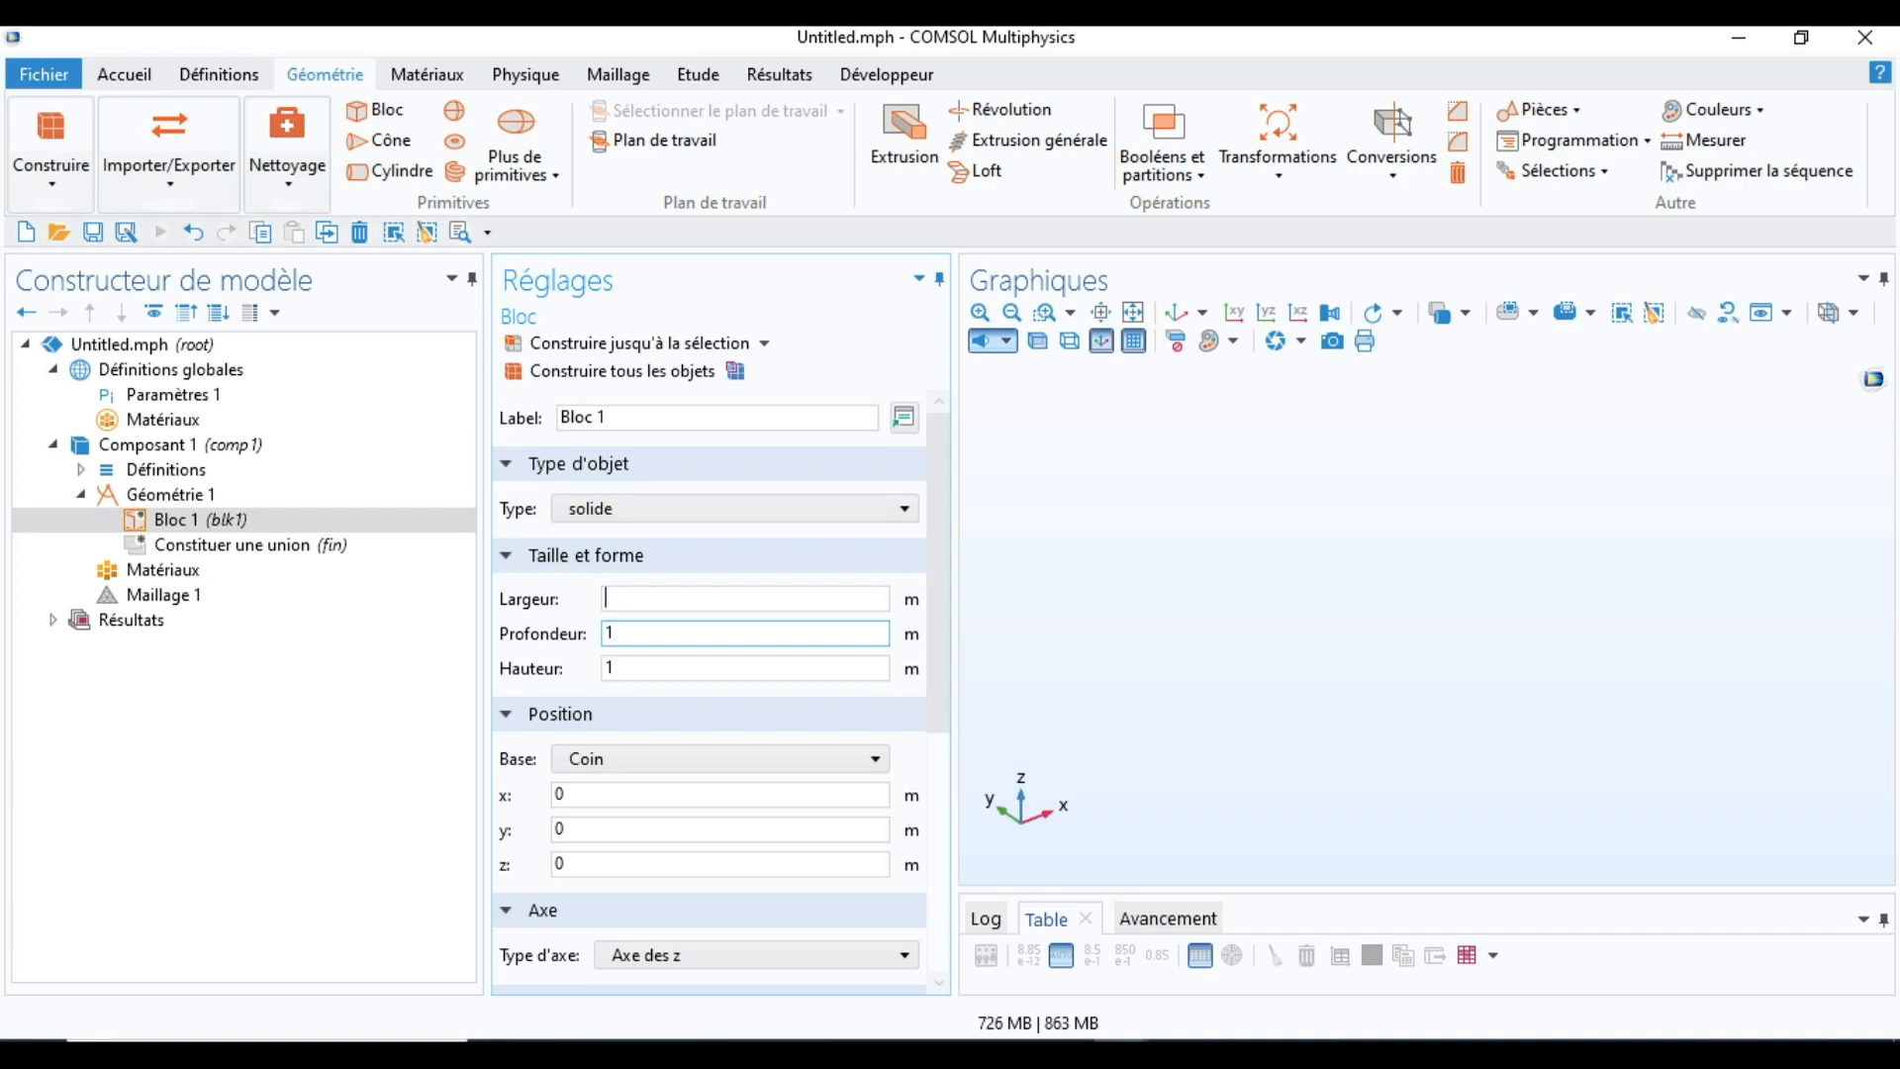
{"action": "type", "text": "0.5"}
{"action": "left_click", "coordinate": [742, 633]}
{"action": "key", "text": "BackSpace"}
{"action": "type", "text": "0.5"}
{"action": "left_click", "coordinate": [742, 668]}
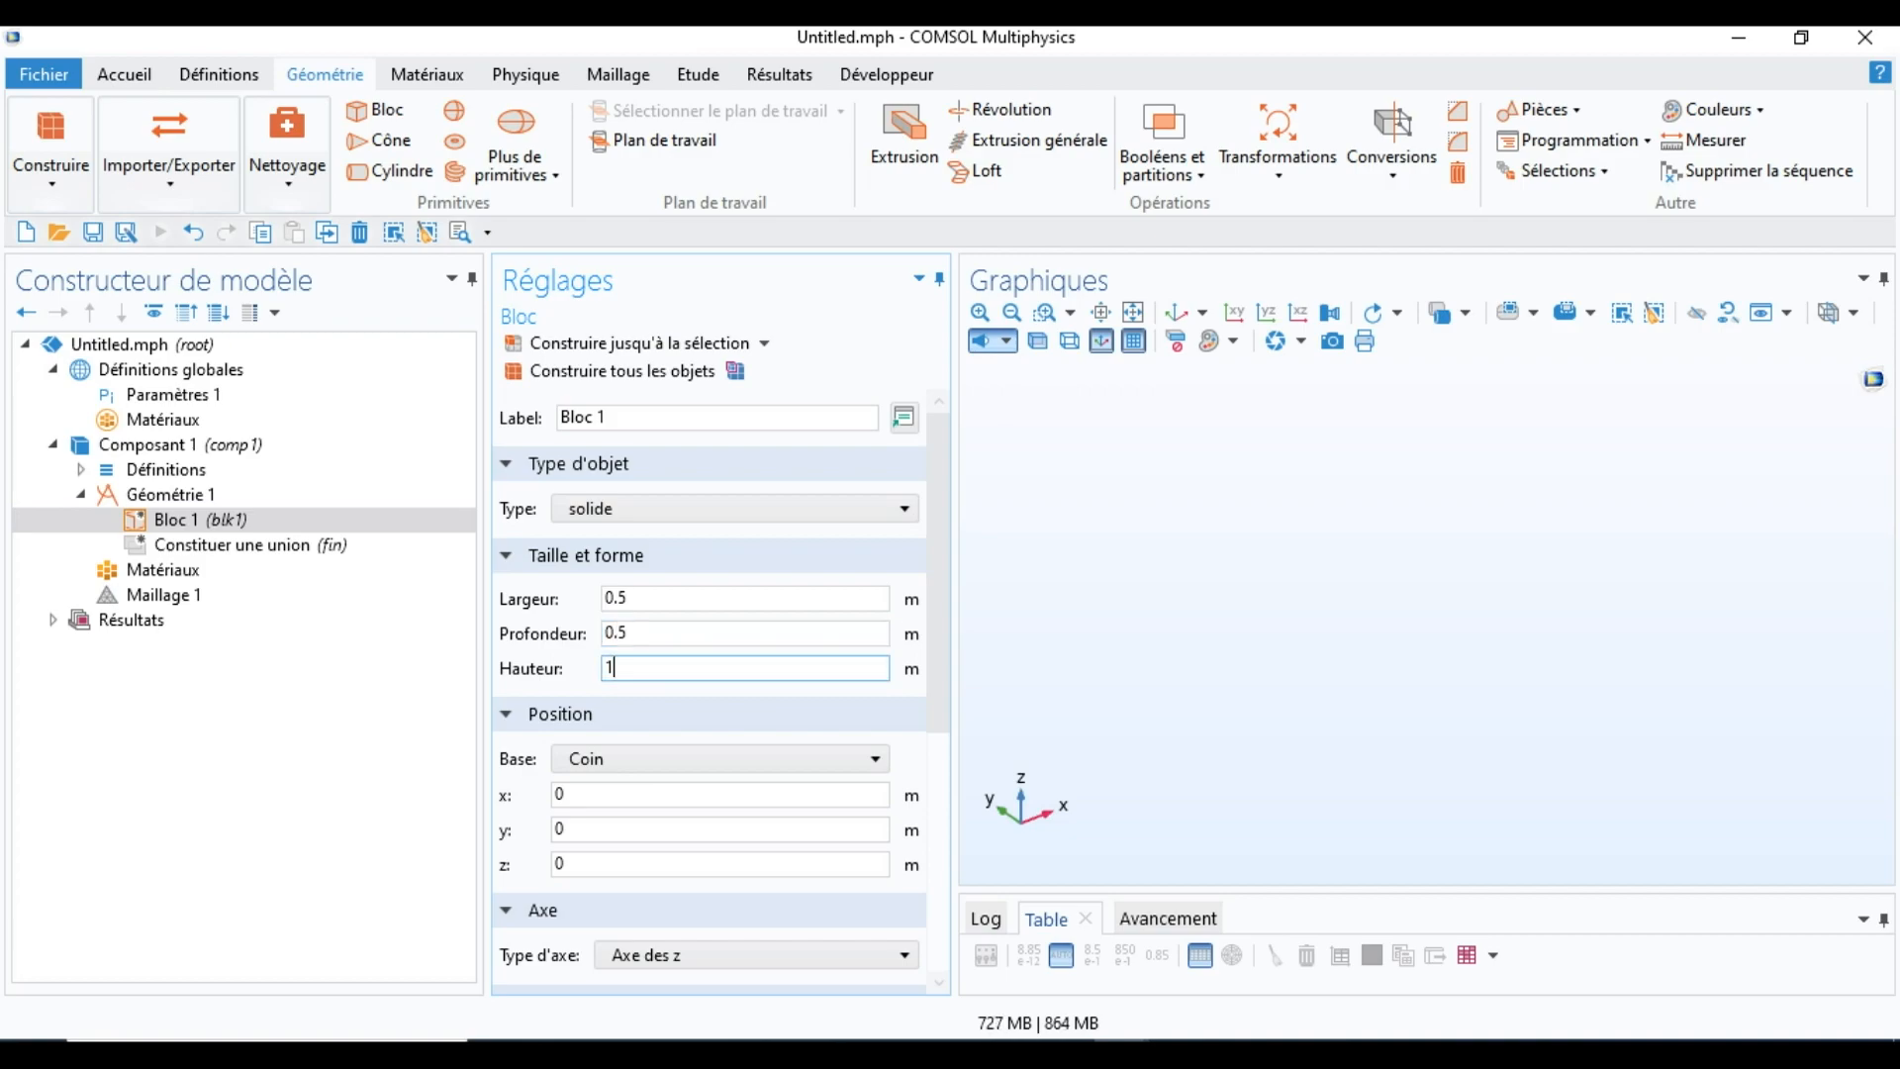
{"action": "key", "text": "BackSpace"}
{"action": "type", "text": "0.3"}
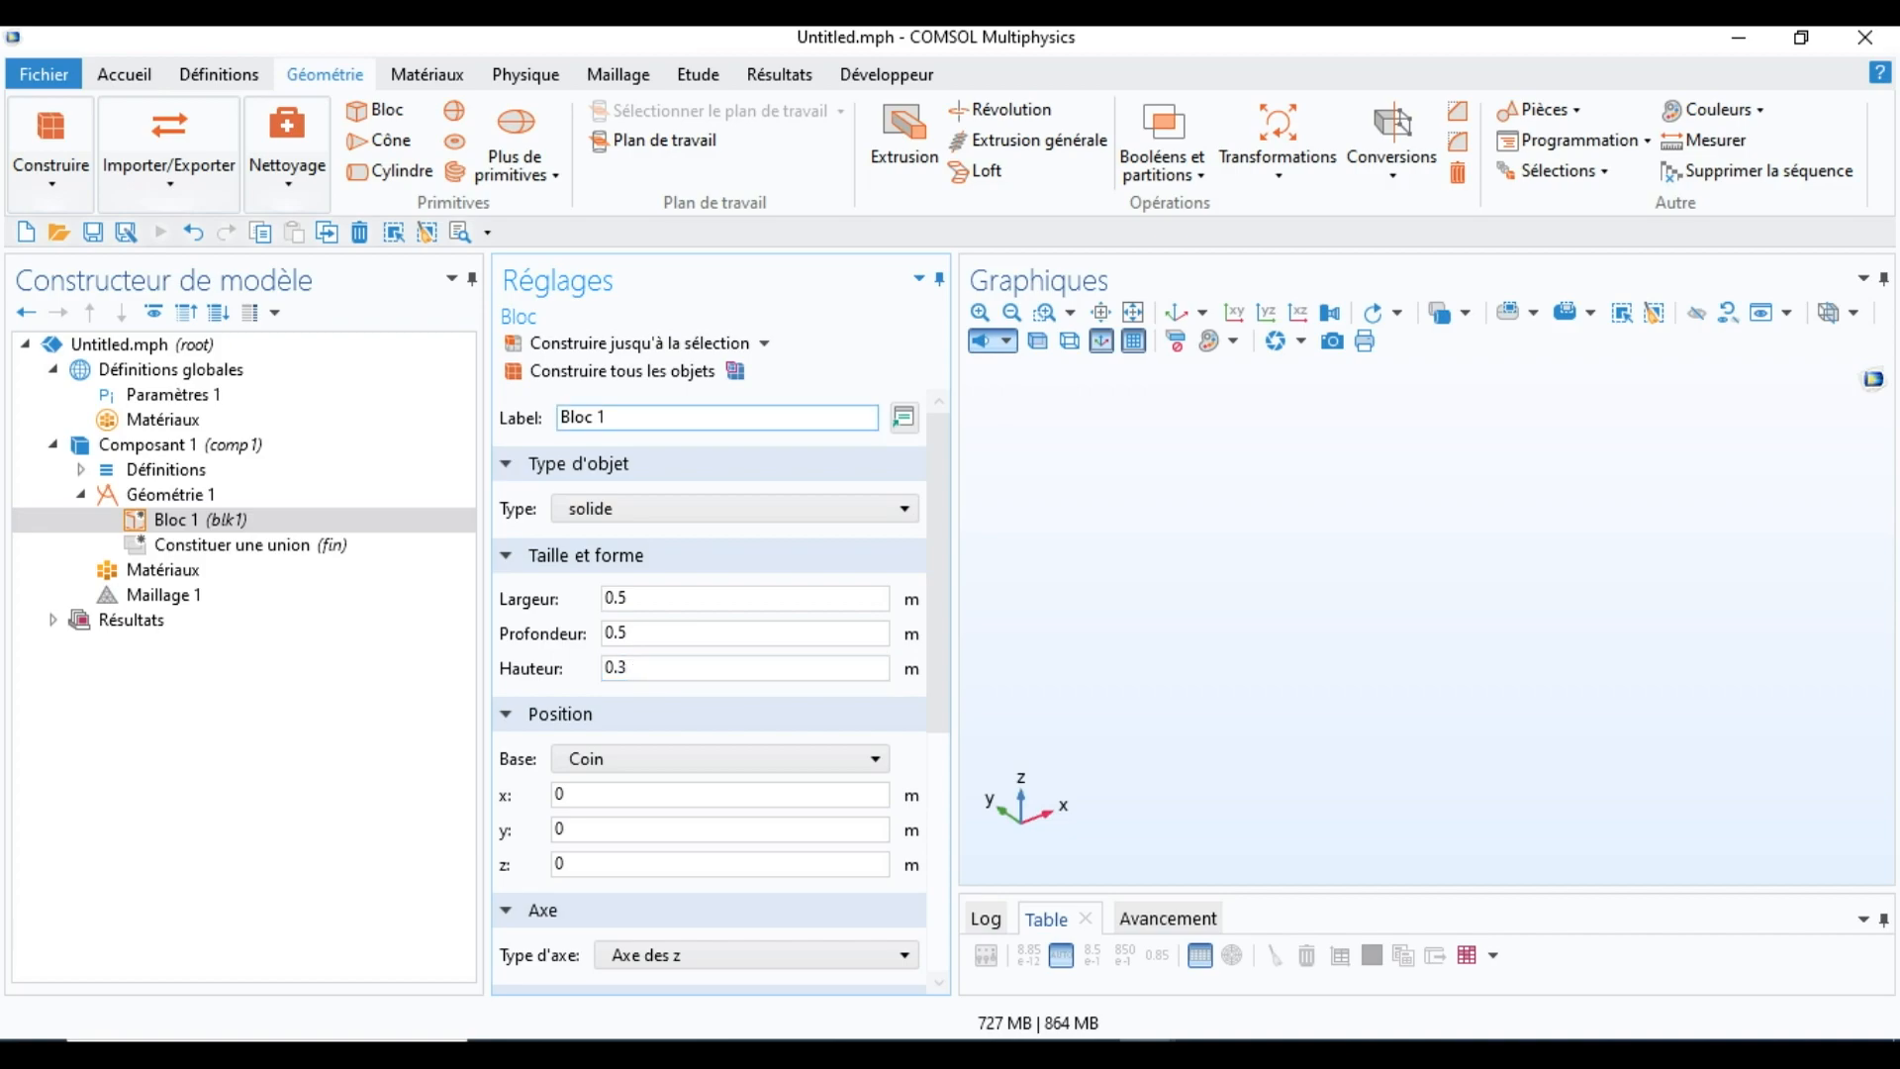
{"action": "key", "text": "BackSpace"}
{"action": "type", "text": "5"}
{"action": "left_click", "coordinate": [608, 370]}
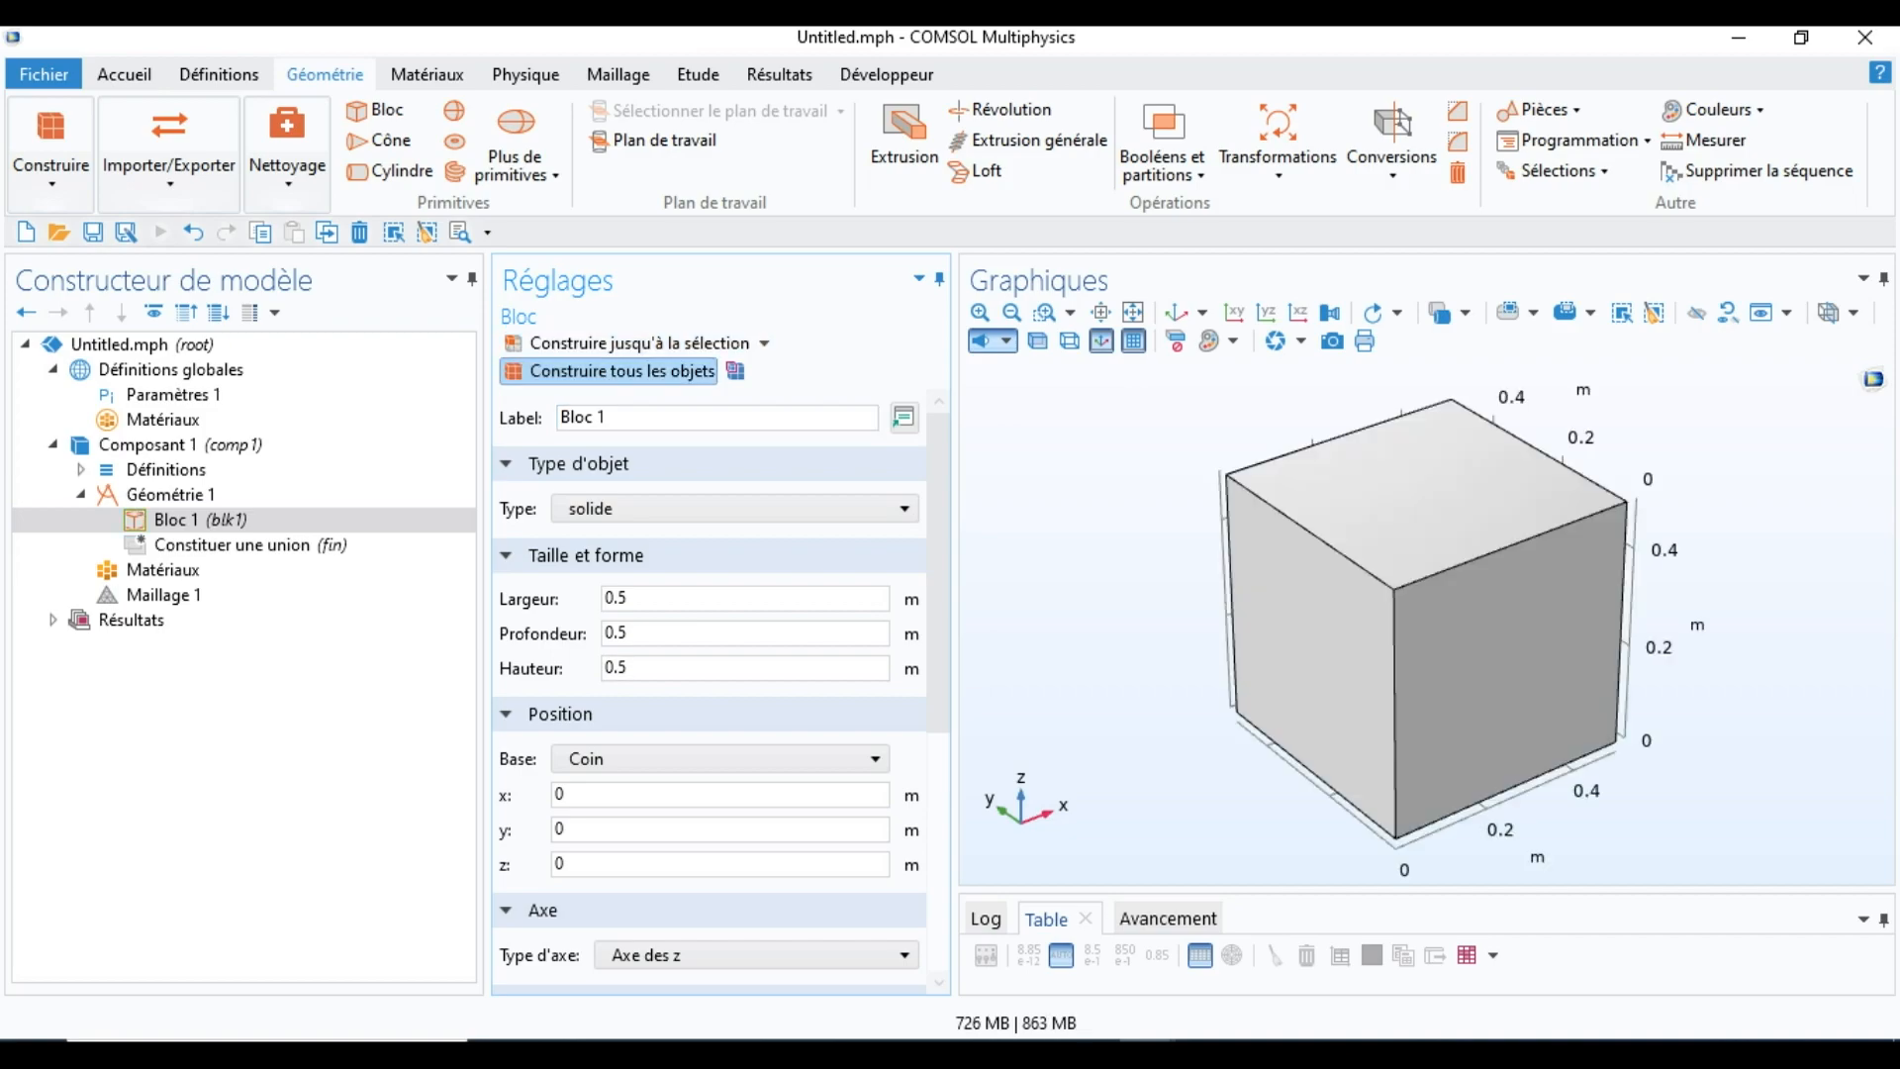
Step: Reduce the block's height to 0.03 m and rebuild all objects
{"action": "left_click", "coordinate": [631, 668]}
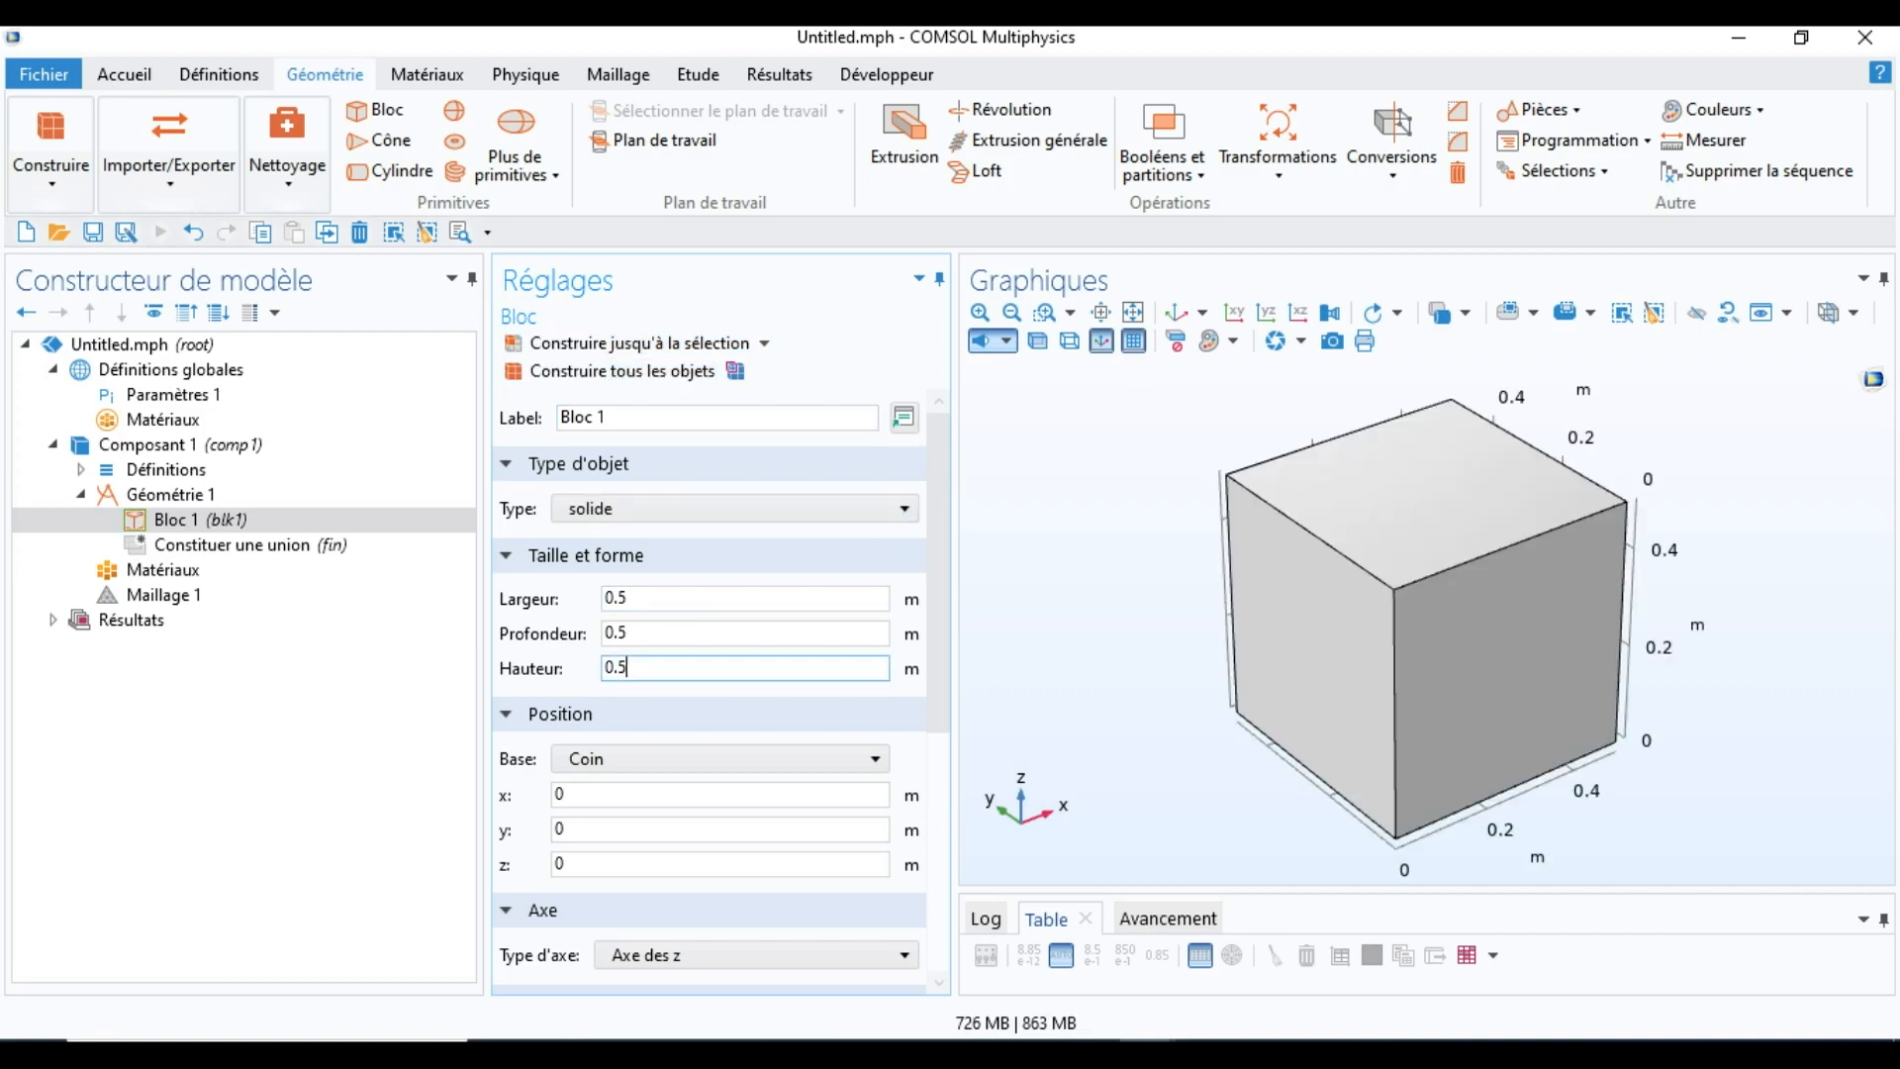
{"action": "key", "text": "BackSpace"}
{"action": "type", "text": "3"}
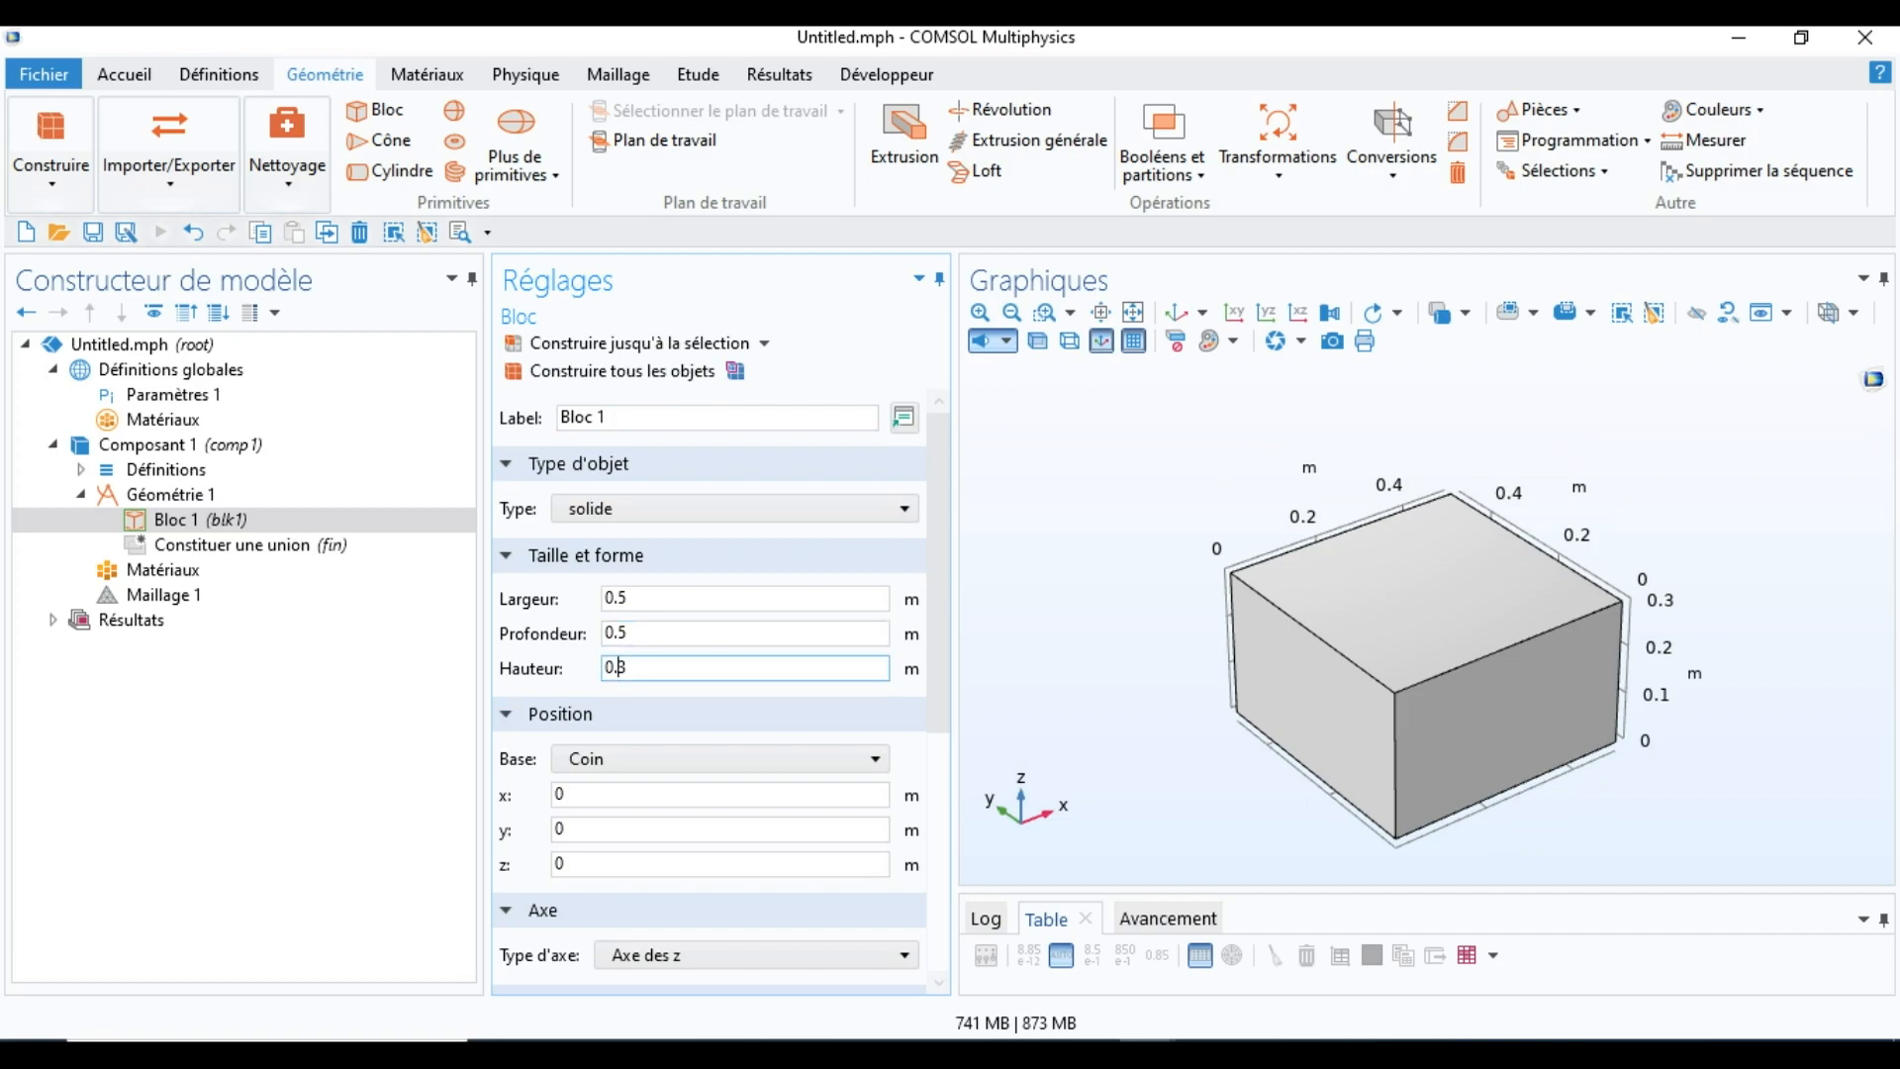
{"action": "type", "text": "0"}
{"action": "left_click", "coordinate": [622, 371]}
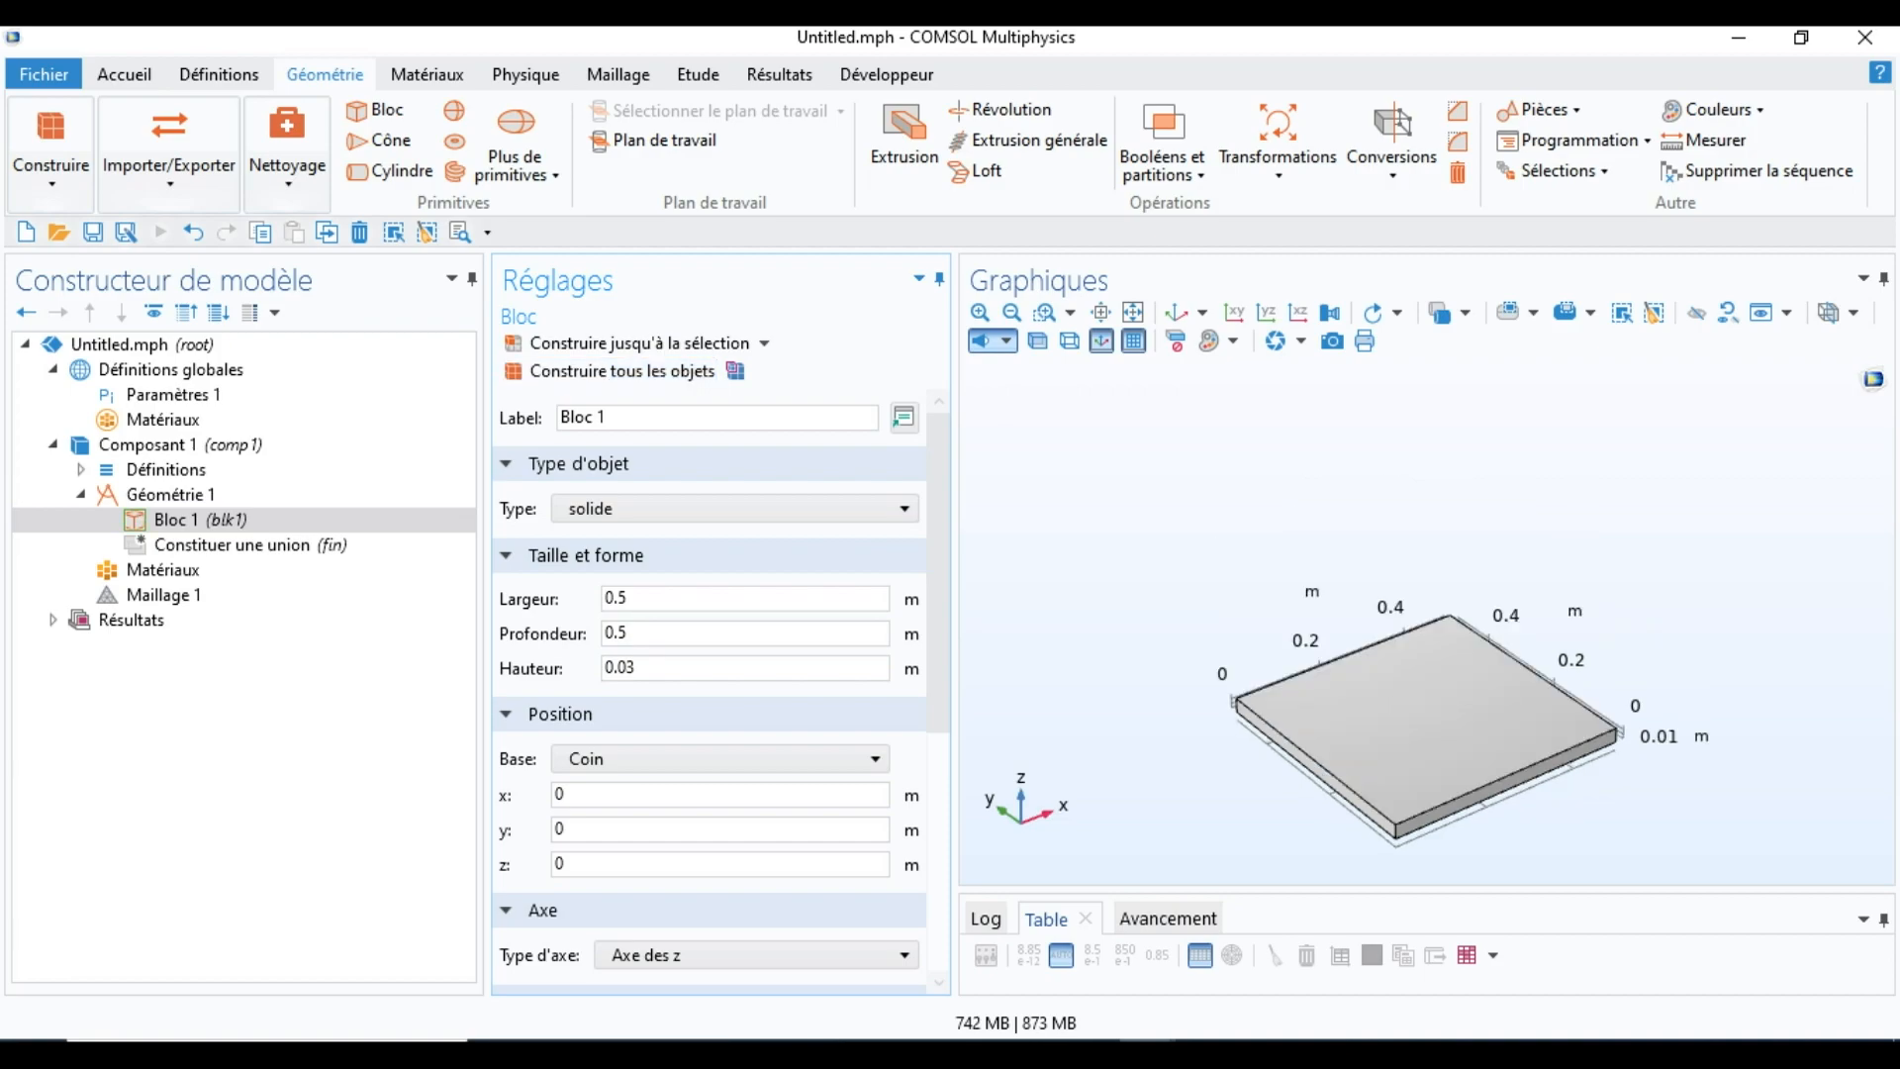
Step: Set the block's height to 0.05 m and rebuild all objects
{"action": "left_click", "coordinate": [638, 668]}
{"action": "key", "text": "BackSpace"}
{"action": "type", "text": "5"}
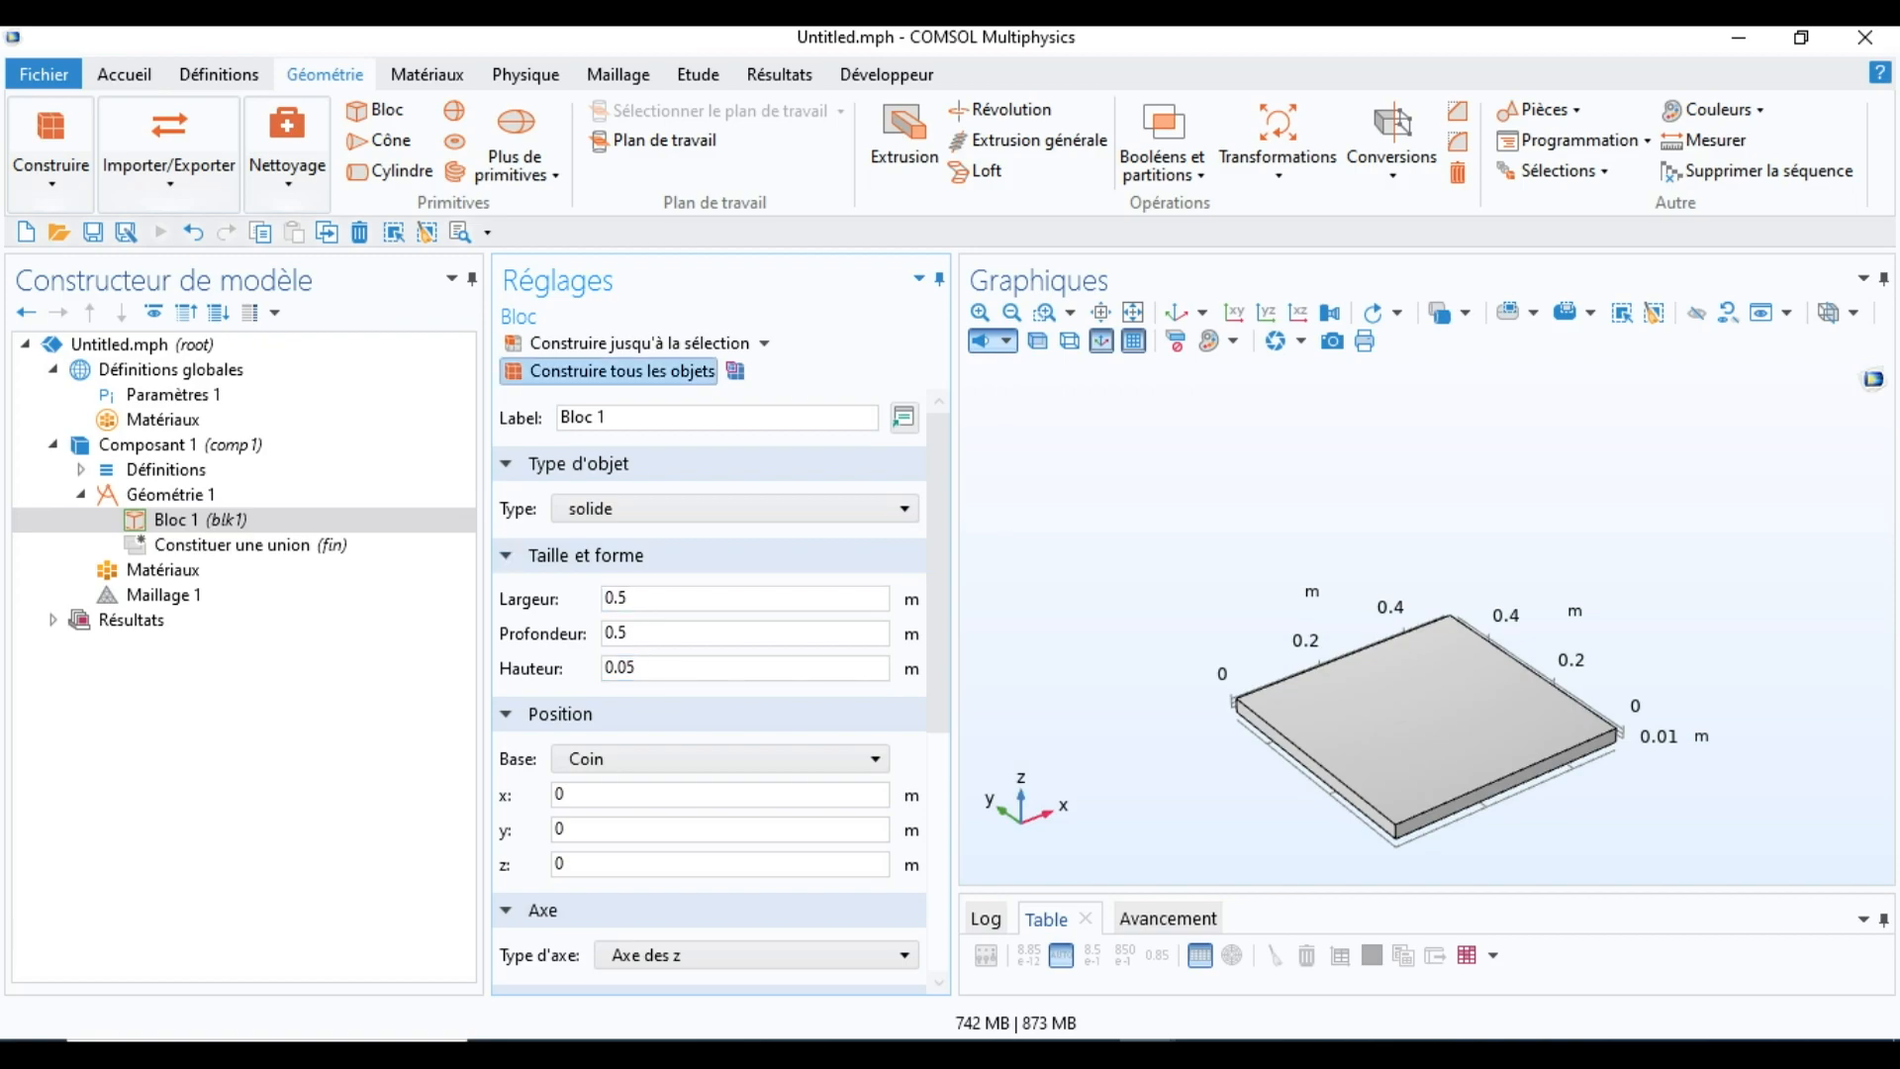
{"action": "left_click", "coordinate": [622, 370]}
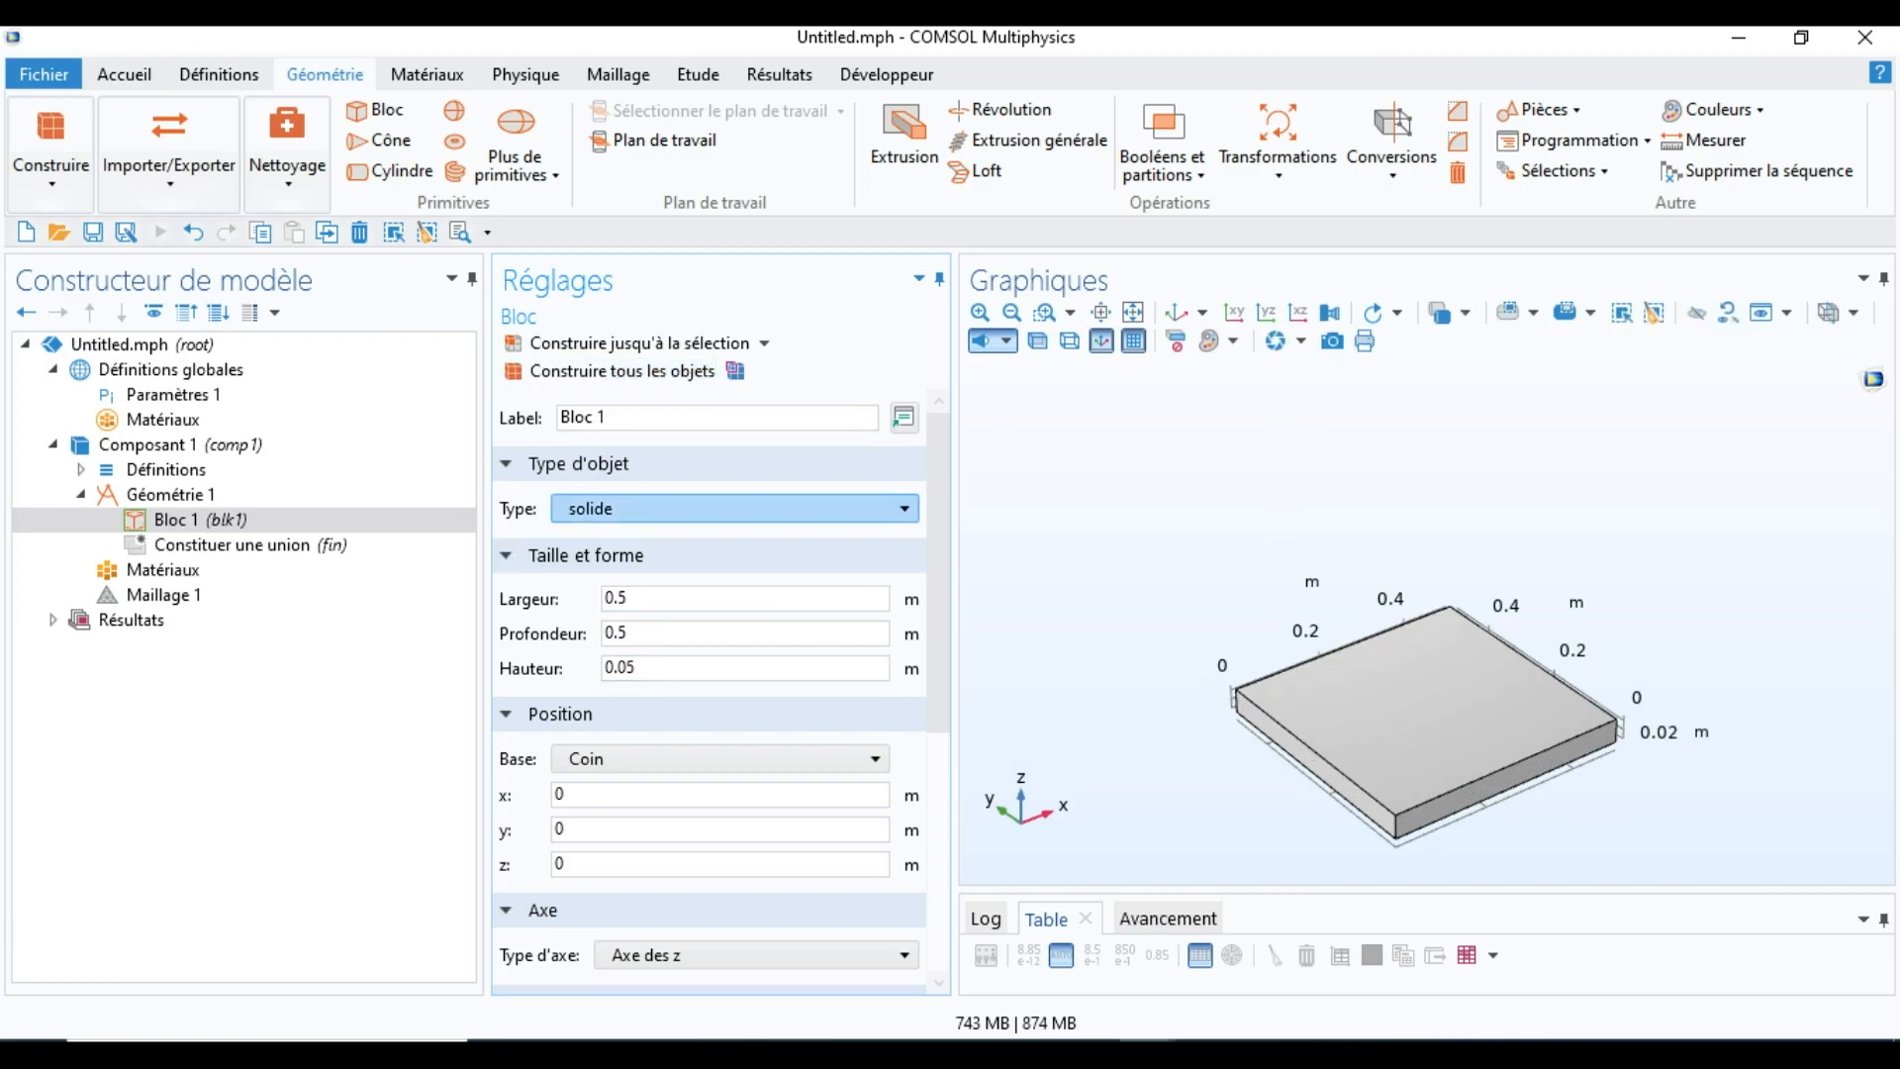
{"action": "left_click_drag", "start_coordinate": [1425, 722], "coordinate": [1430, 634]}
{"action": "left_click", "coordinate": [657, 667]}
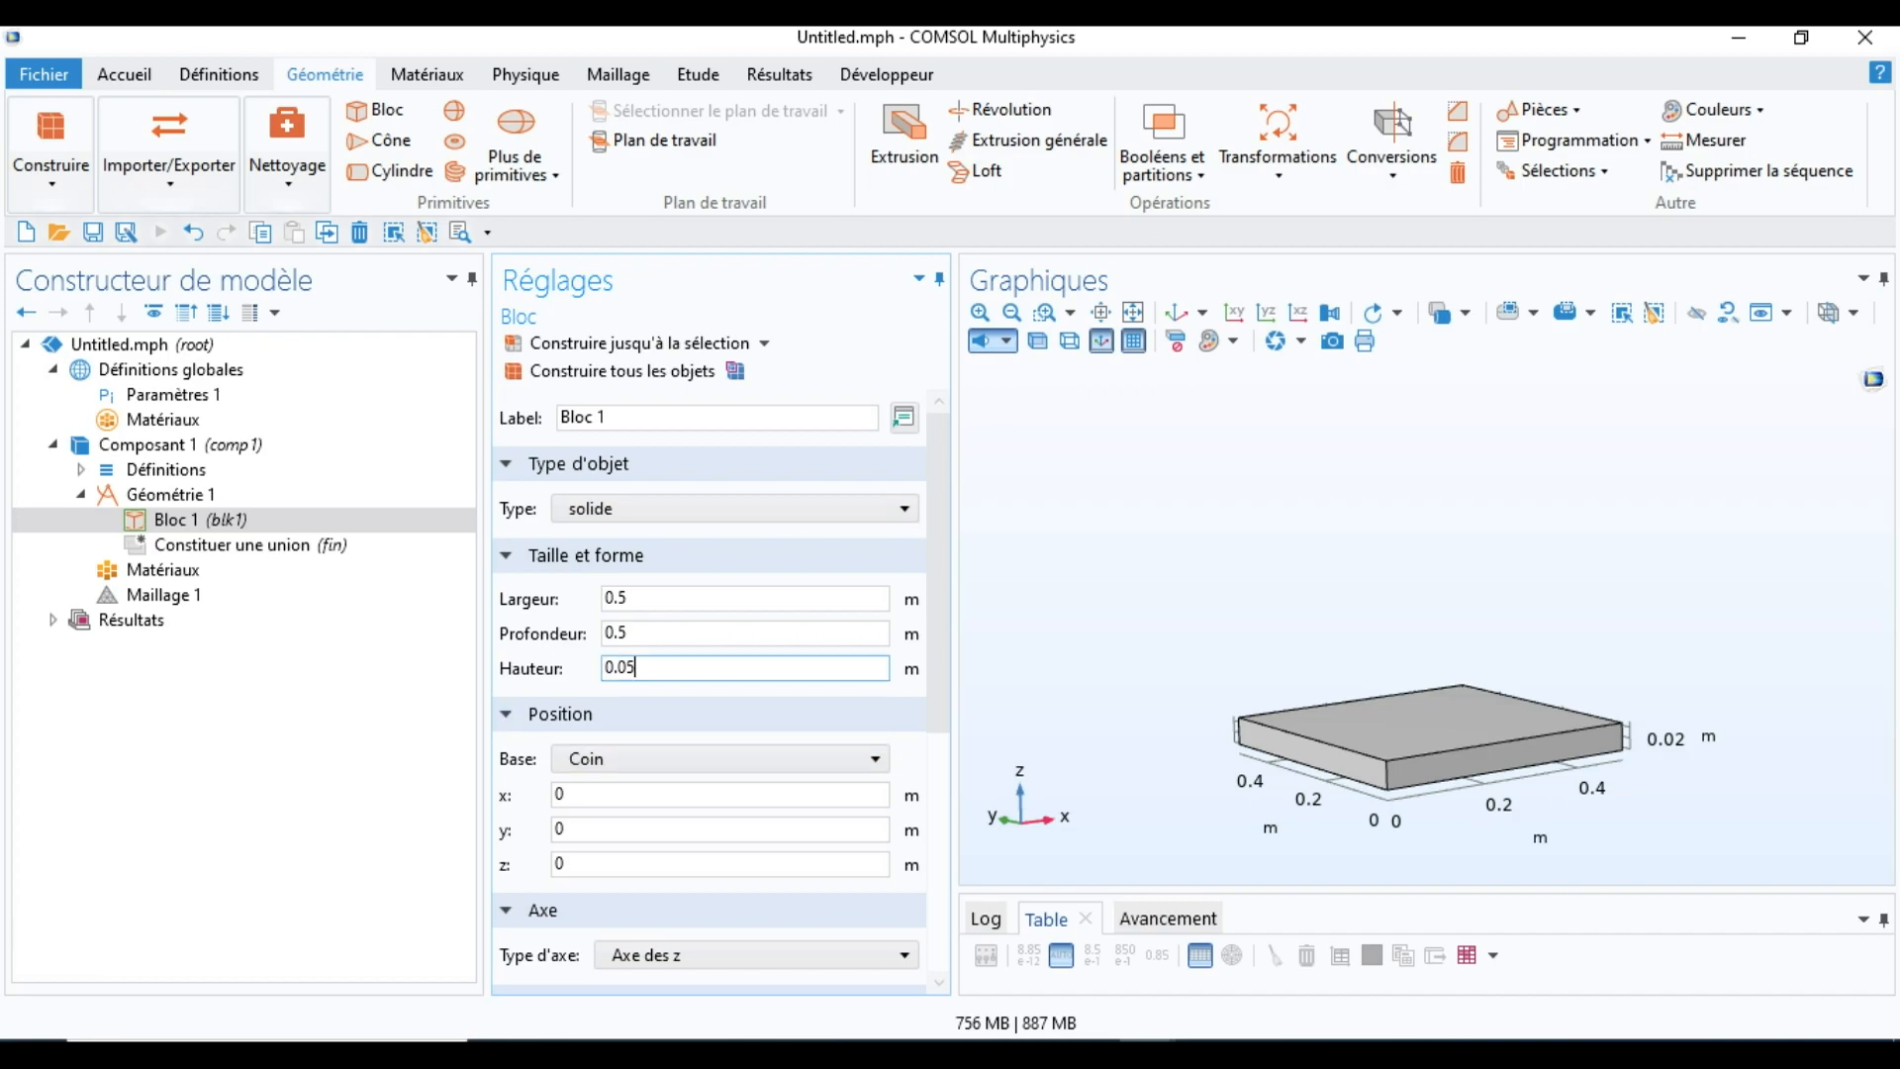
{"action": "key", "text": "BackSpace"}
{"action": "type", "text": "5"}
{"action": "key", "text": "F8"}
Step: Rename the block as alu
{"action": "key", "text": "BackSpace"}
{"action": "key", "text": "BackSpace"}
{"action": "key", "text": "BackSpace"}
{"action": "key", "text": "BackSpace"}
{"action": "key", "text": "BackSpace"}
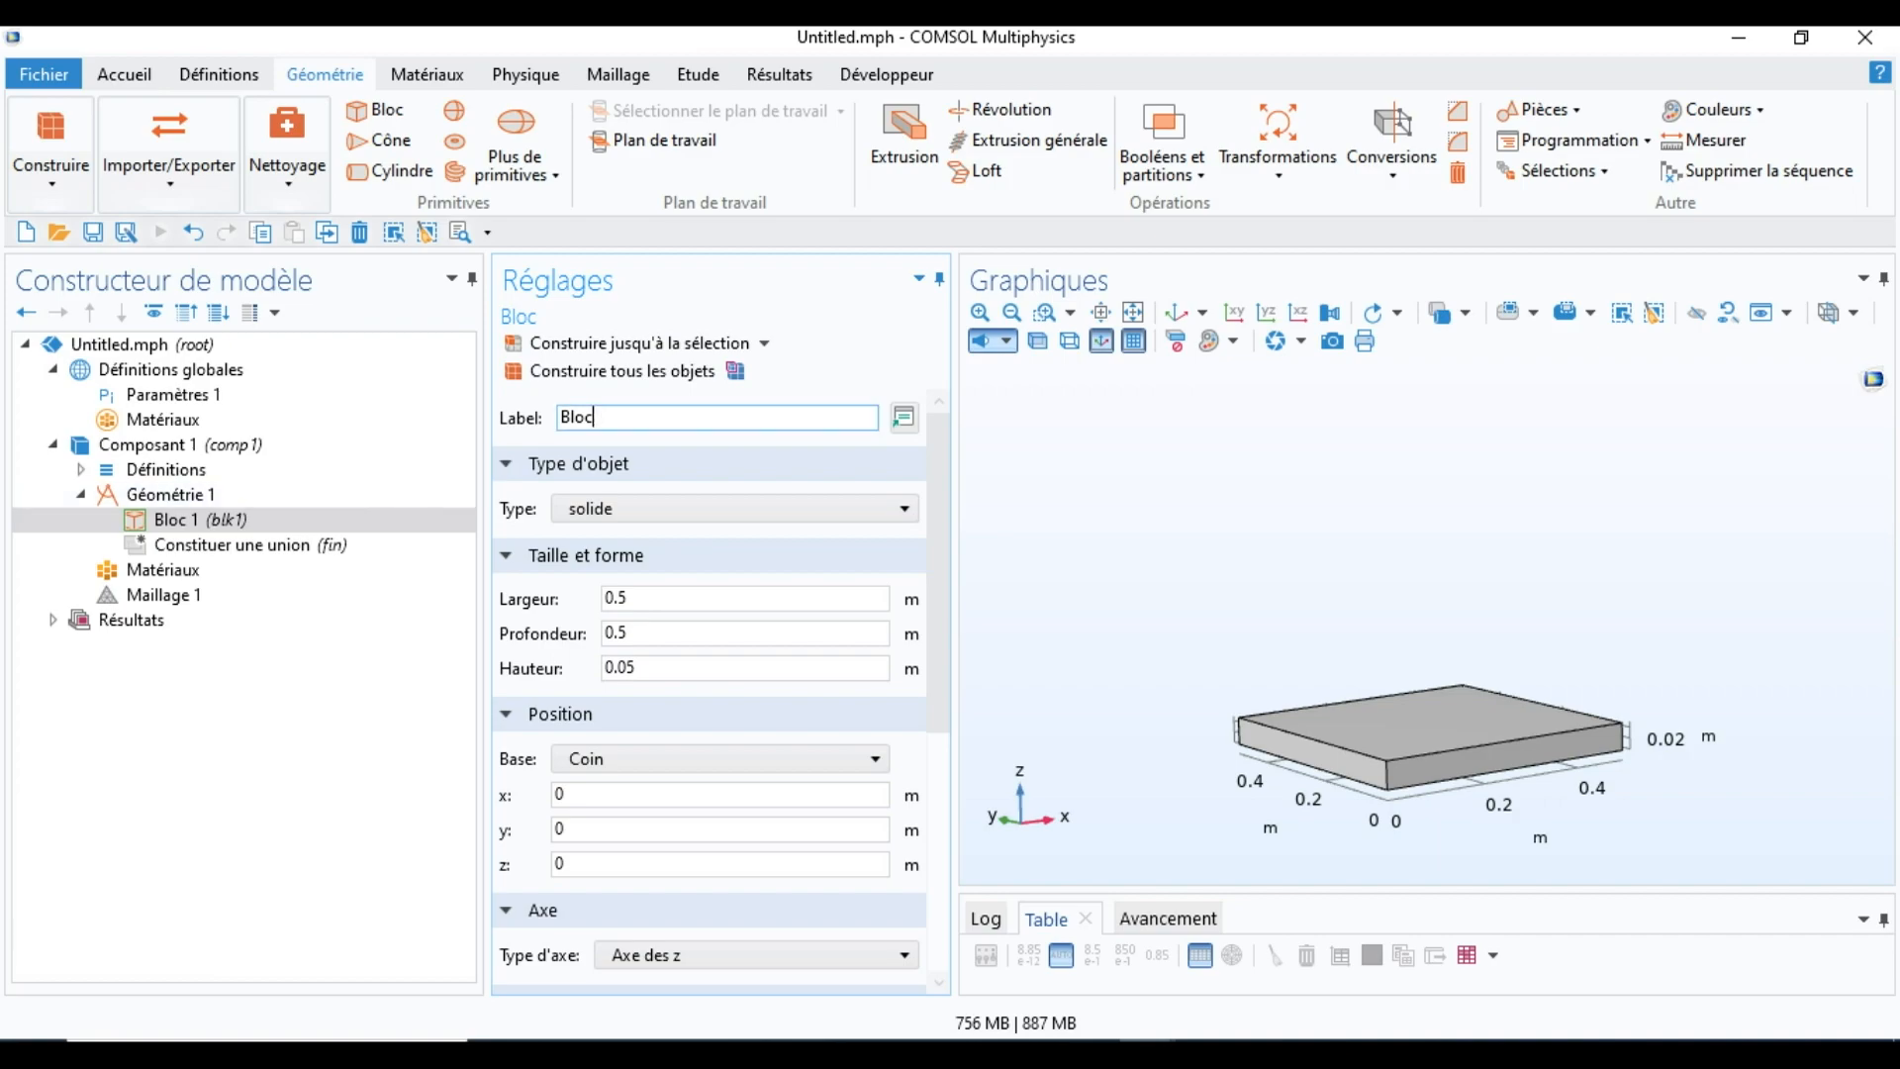
{"action": "key", "text": "BackSpace"}
{"action": "type", "text": "alu"}
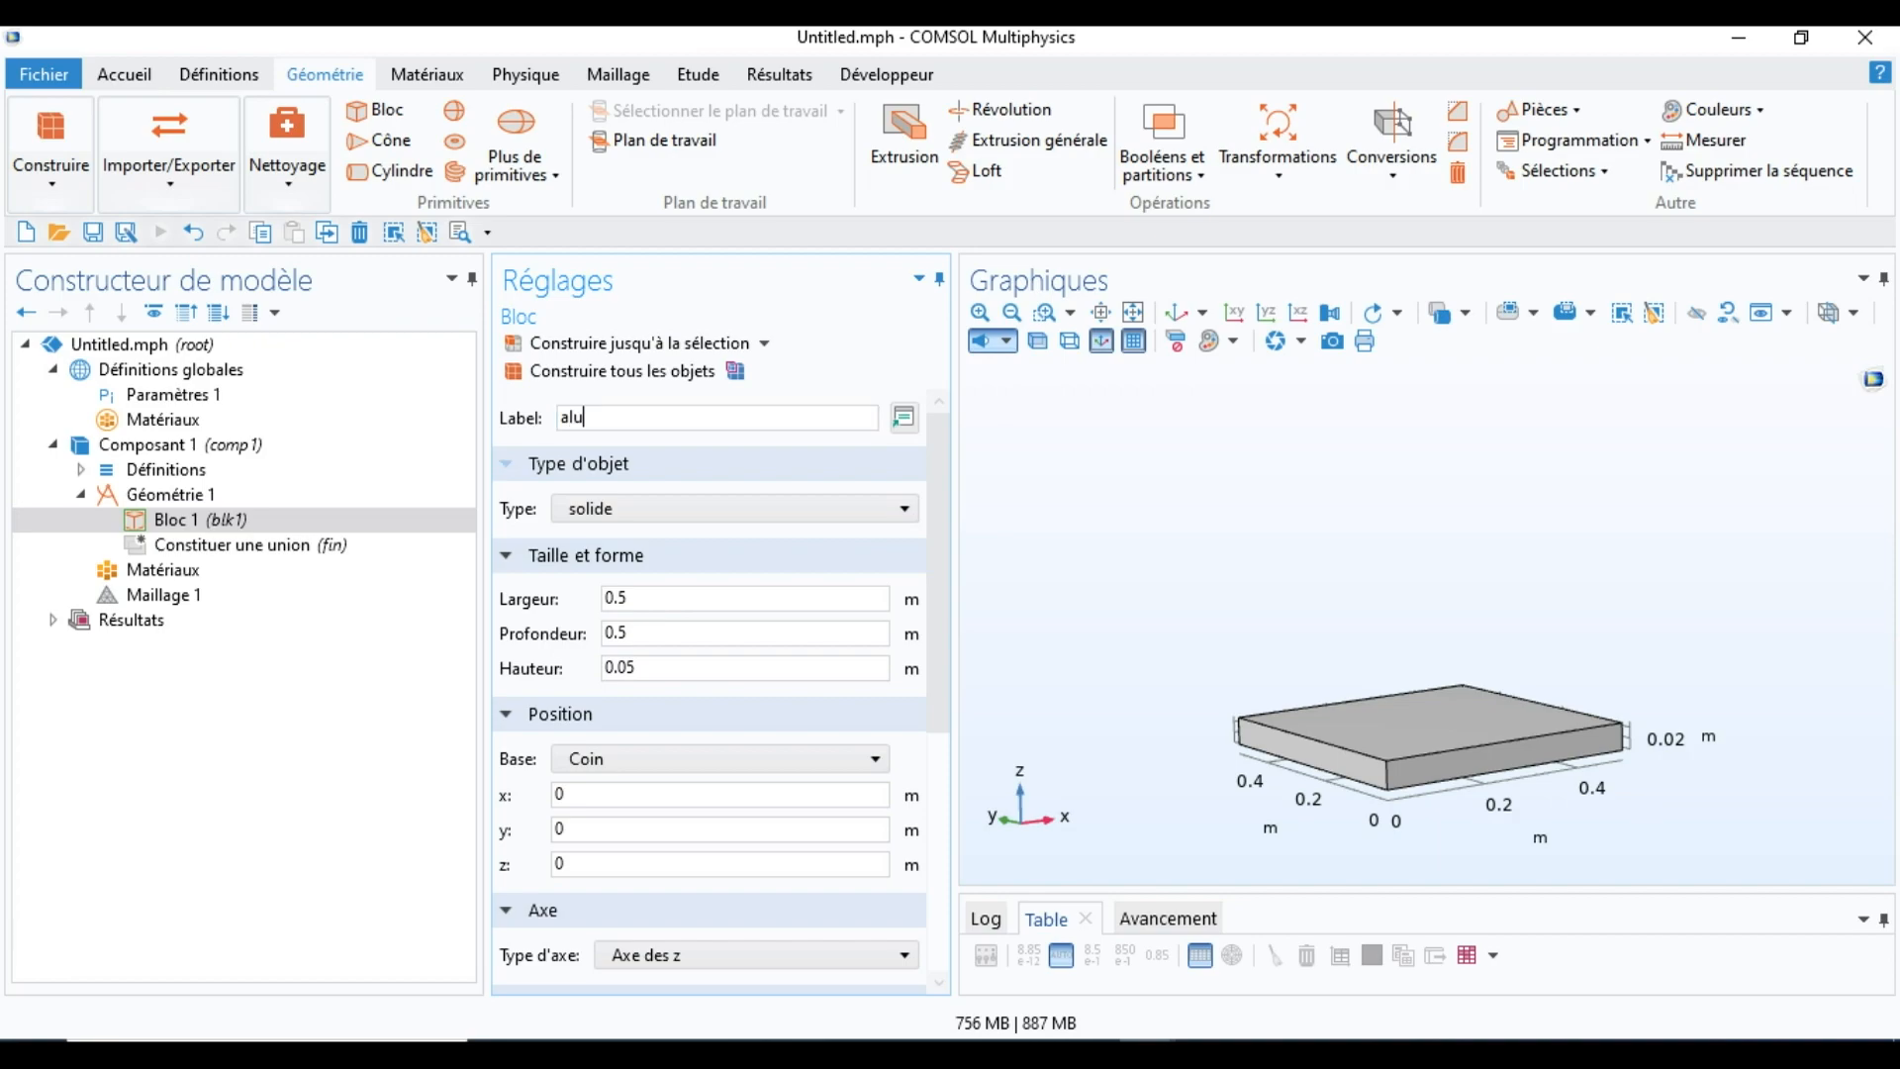
Step: Duplicate the alu block and set the copy's height to 0.04 m
{"action": "right_click", "coordinate": [205, 521]}
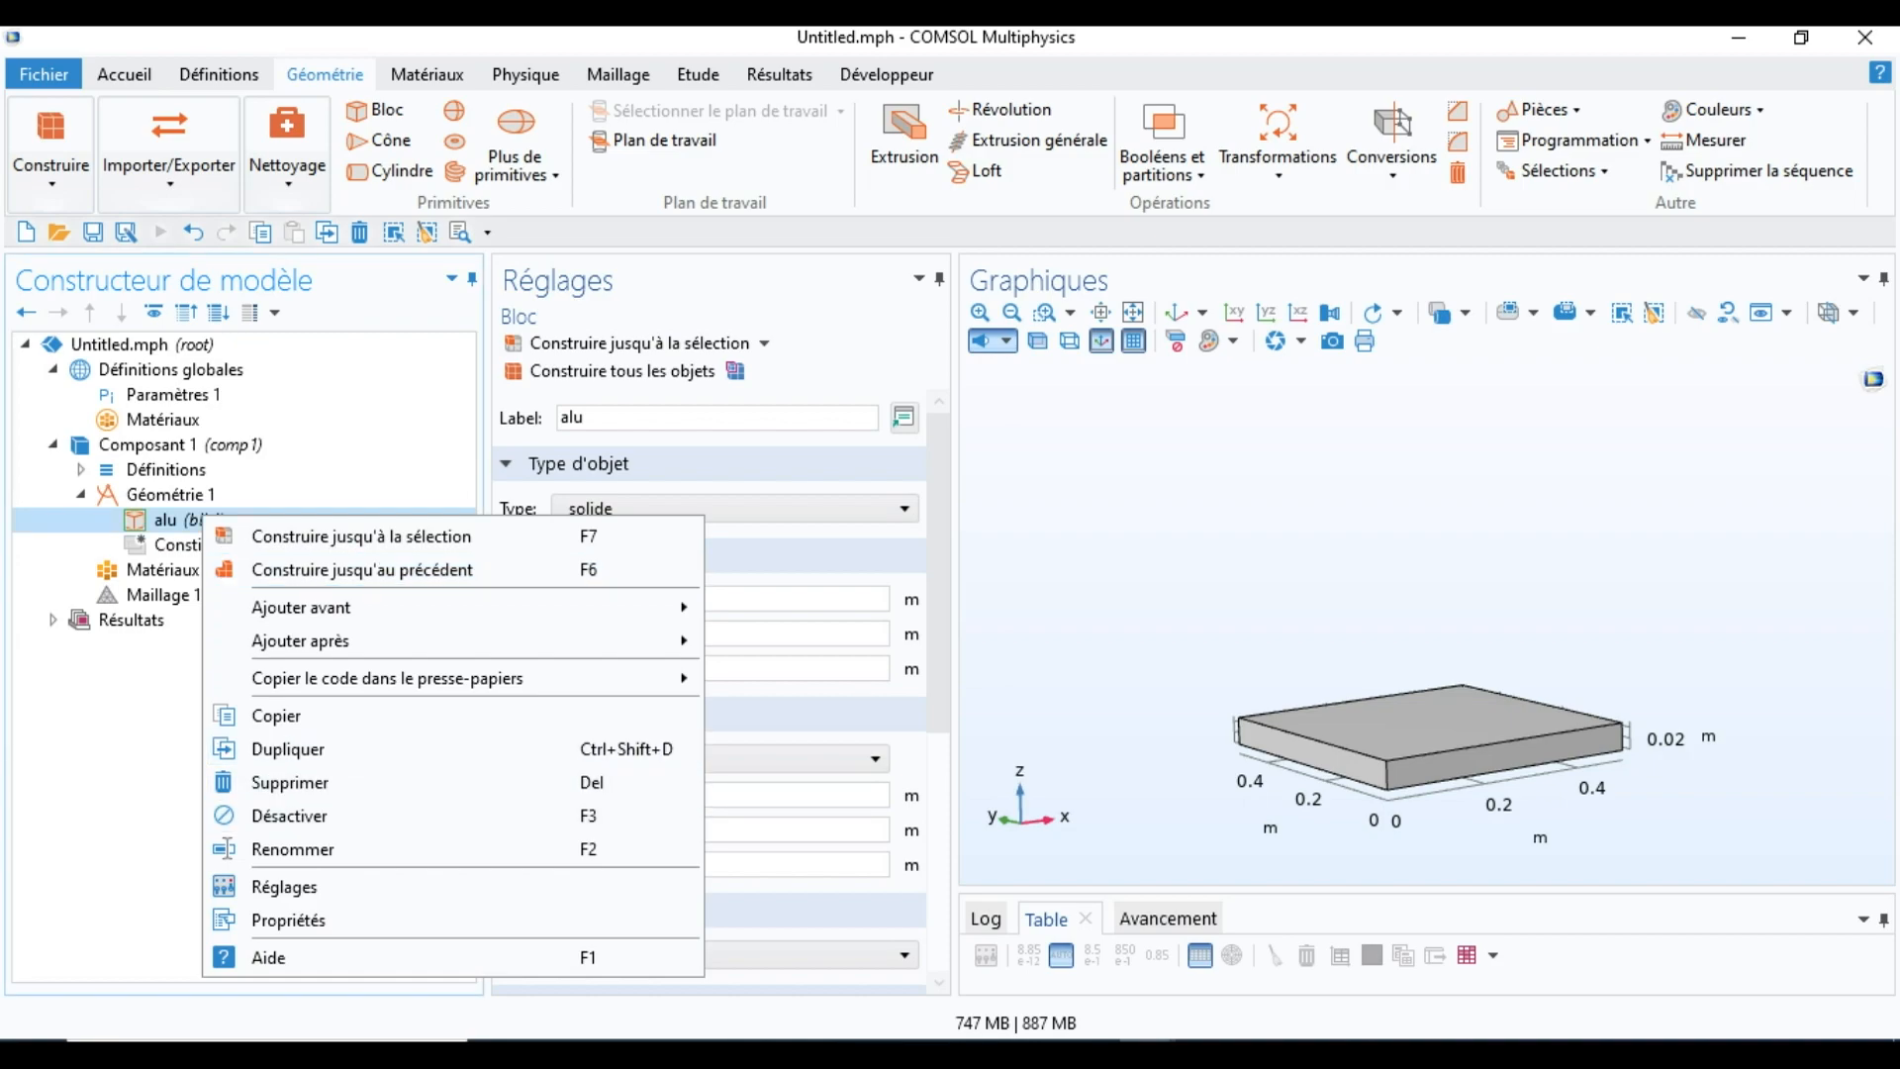
{"action": "key", "text": "ctrl+shift+d"}
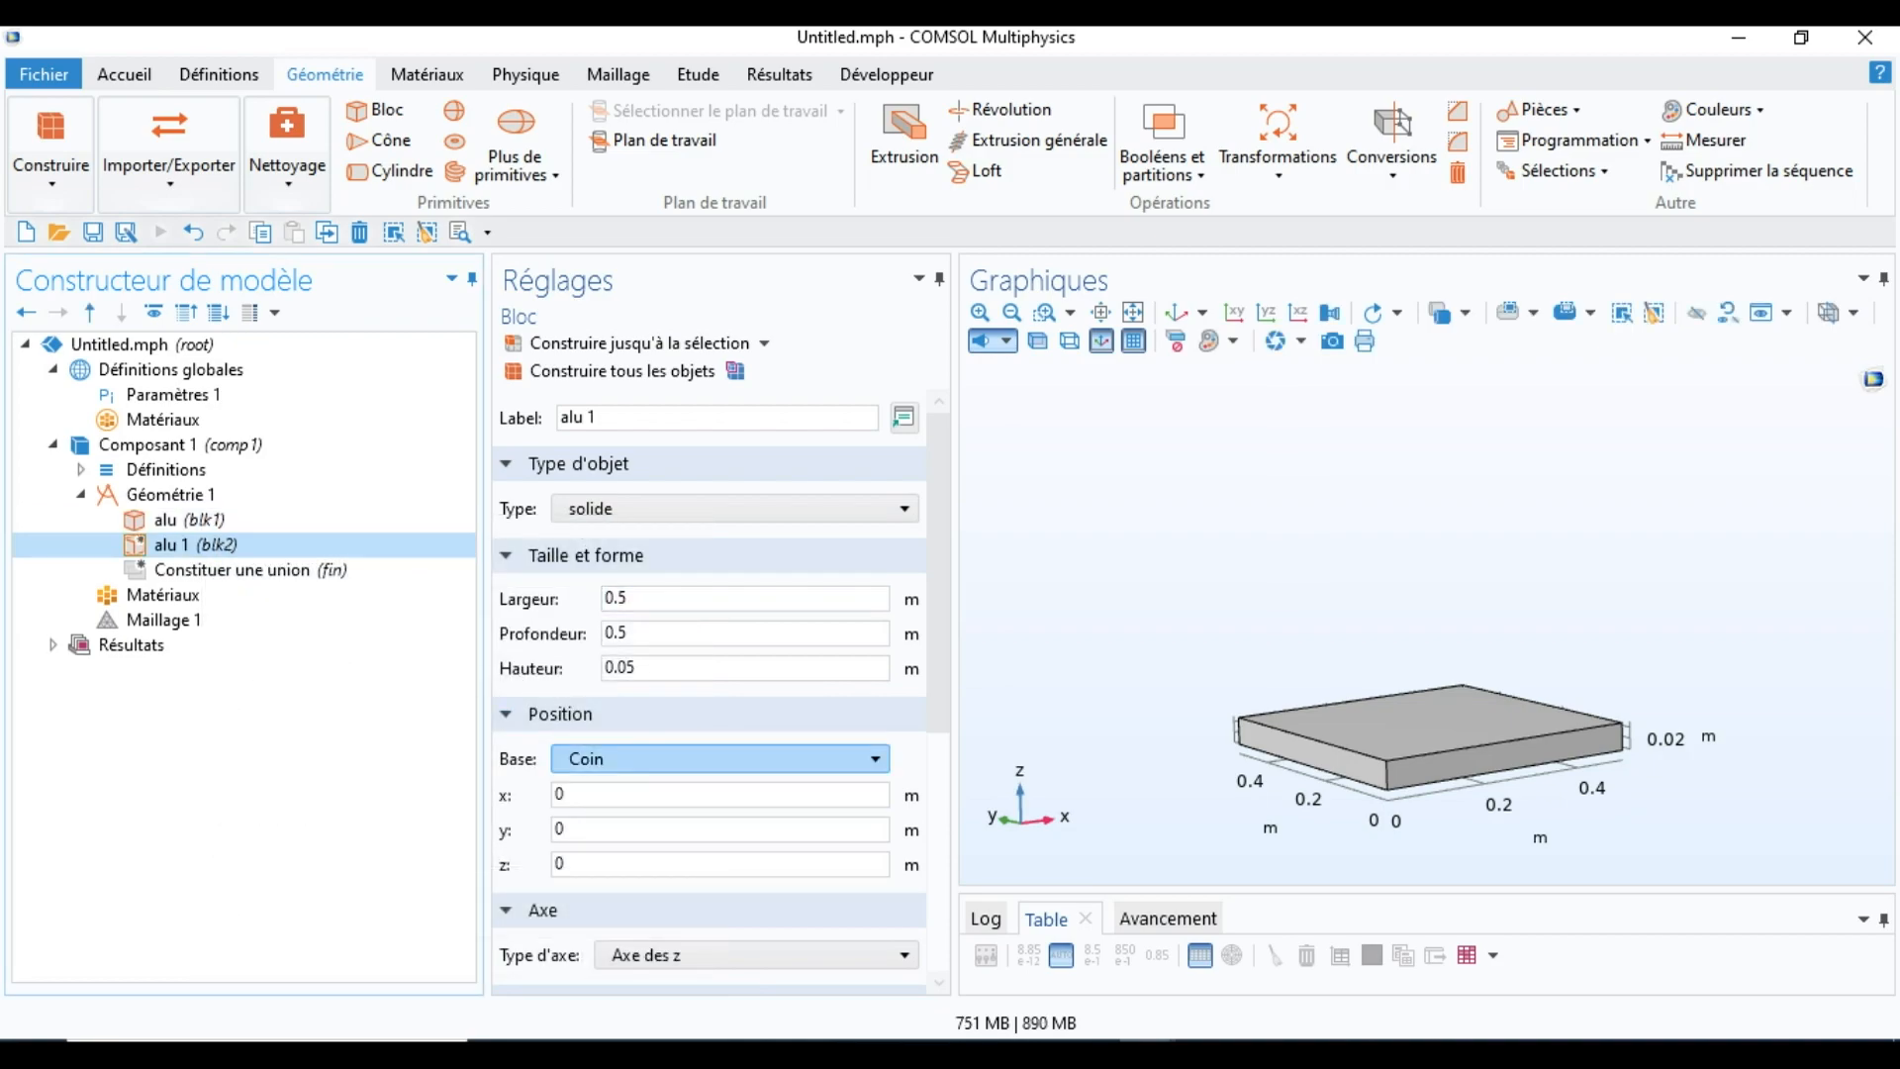
{"action": "left_click", "coordinate": [639, 667]}
{"action": "key", "text": "BackSpace"}
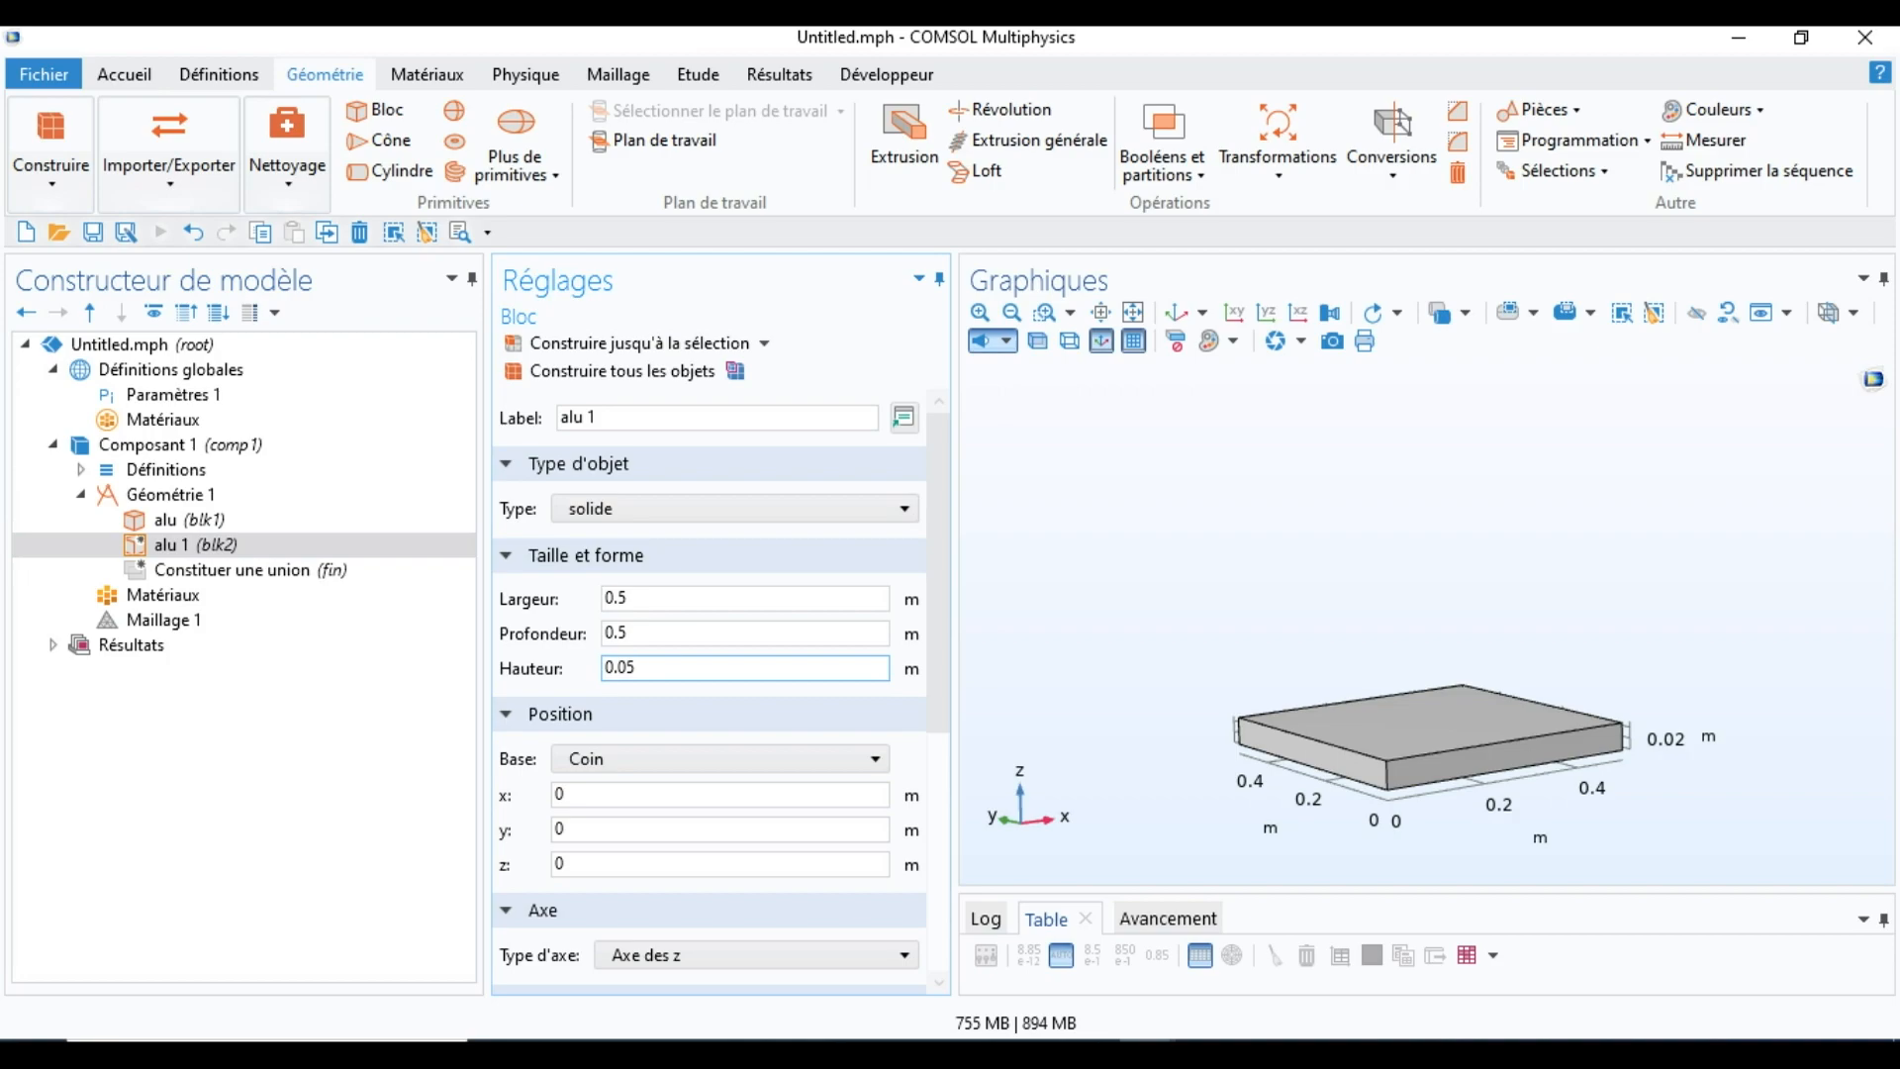
{"action": "type", "text": "4"}
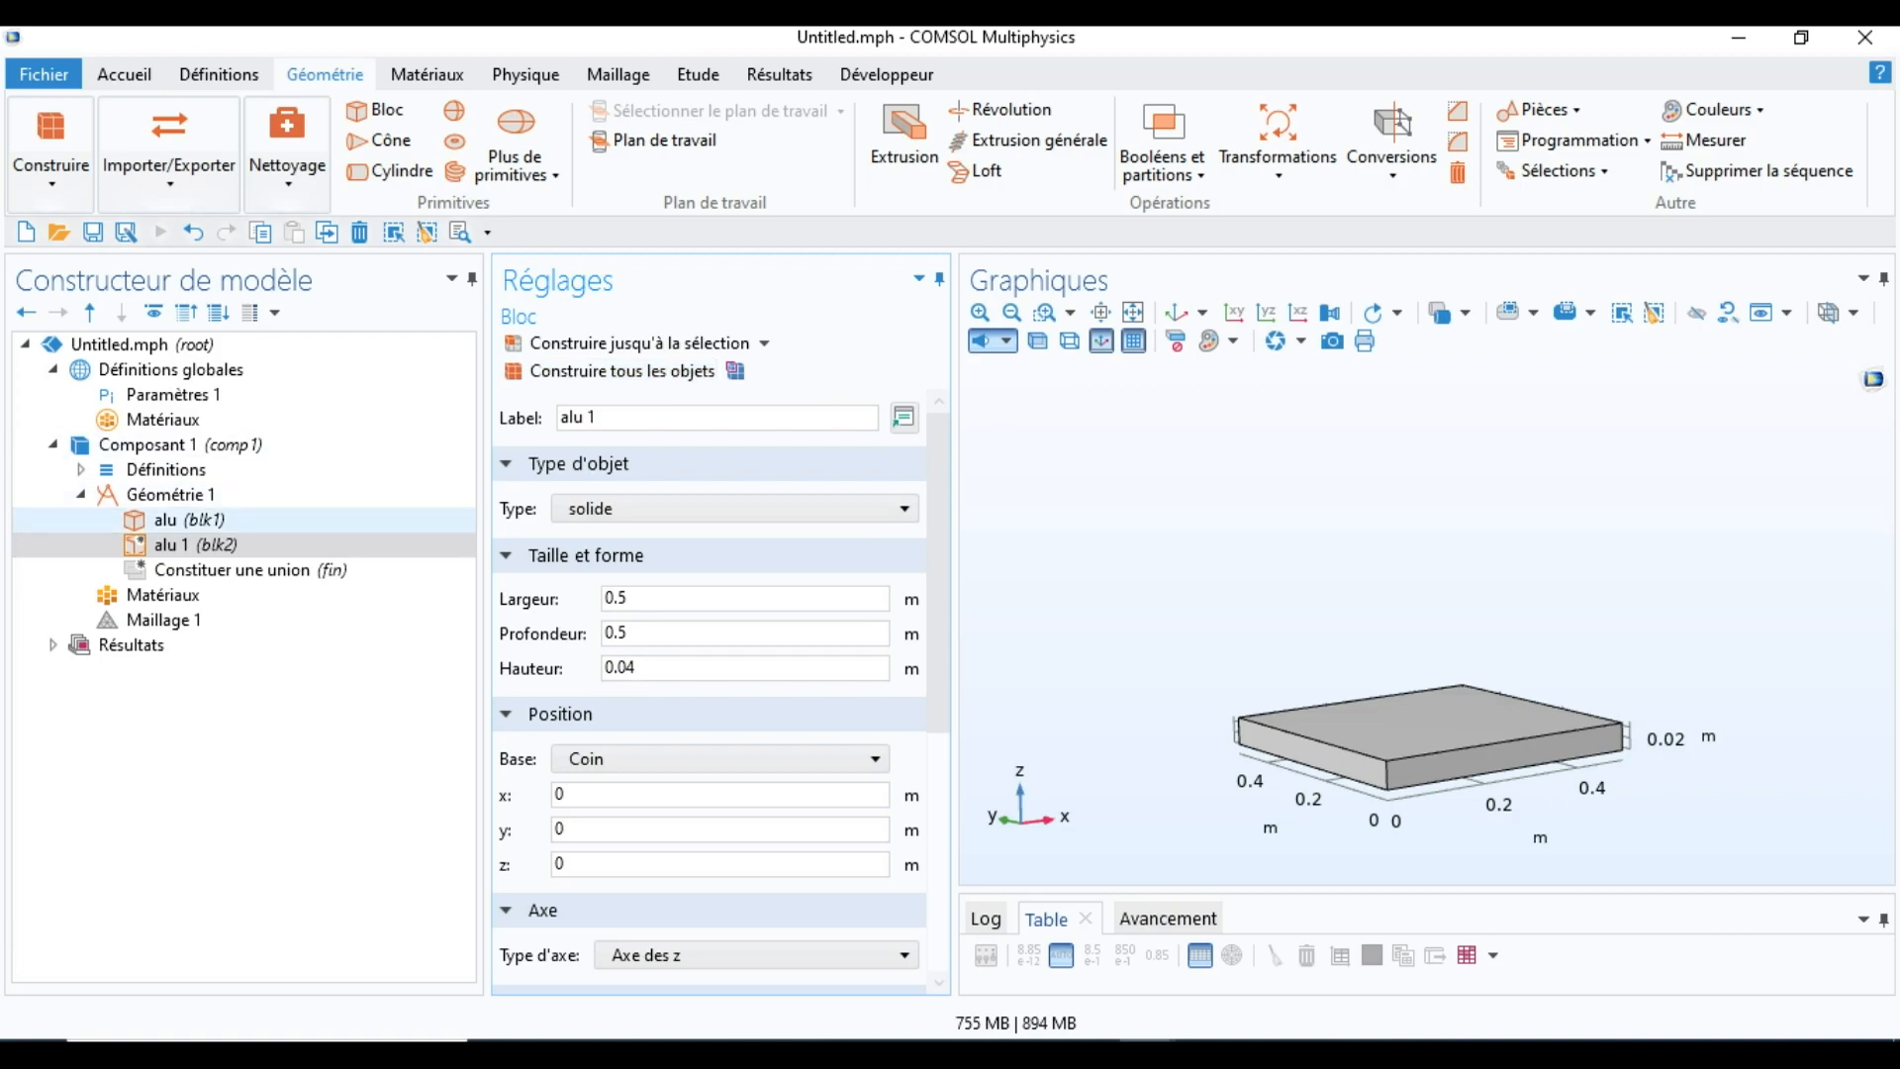
Step: Set the original alu block's height to 0.04 m and rebuild all objects
{"action": "left_click", "coordinate": [166, 518]}
{"action": "left_click", "coordinate": [673, 667]}
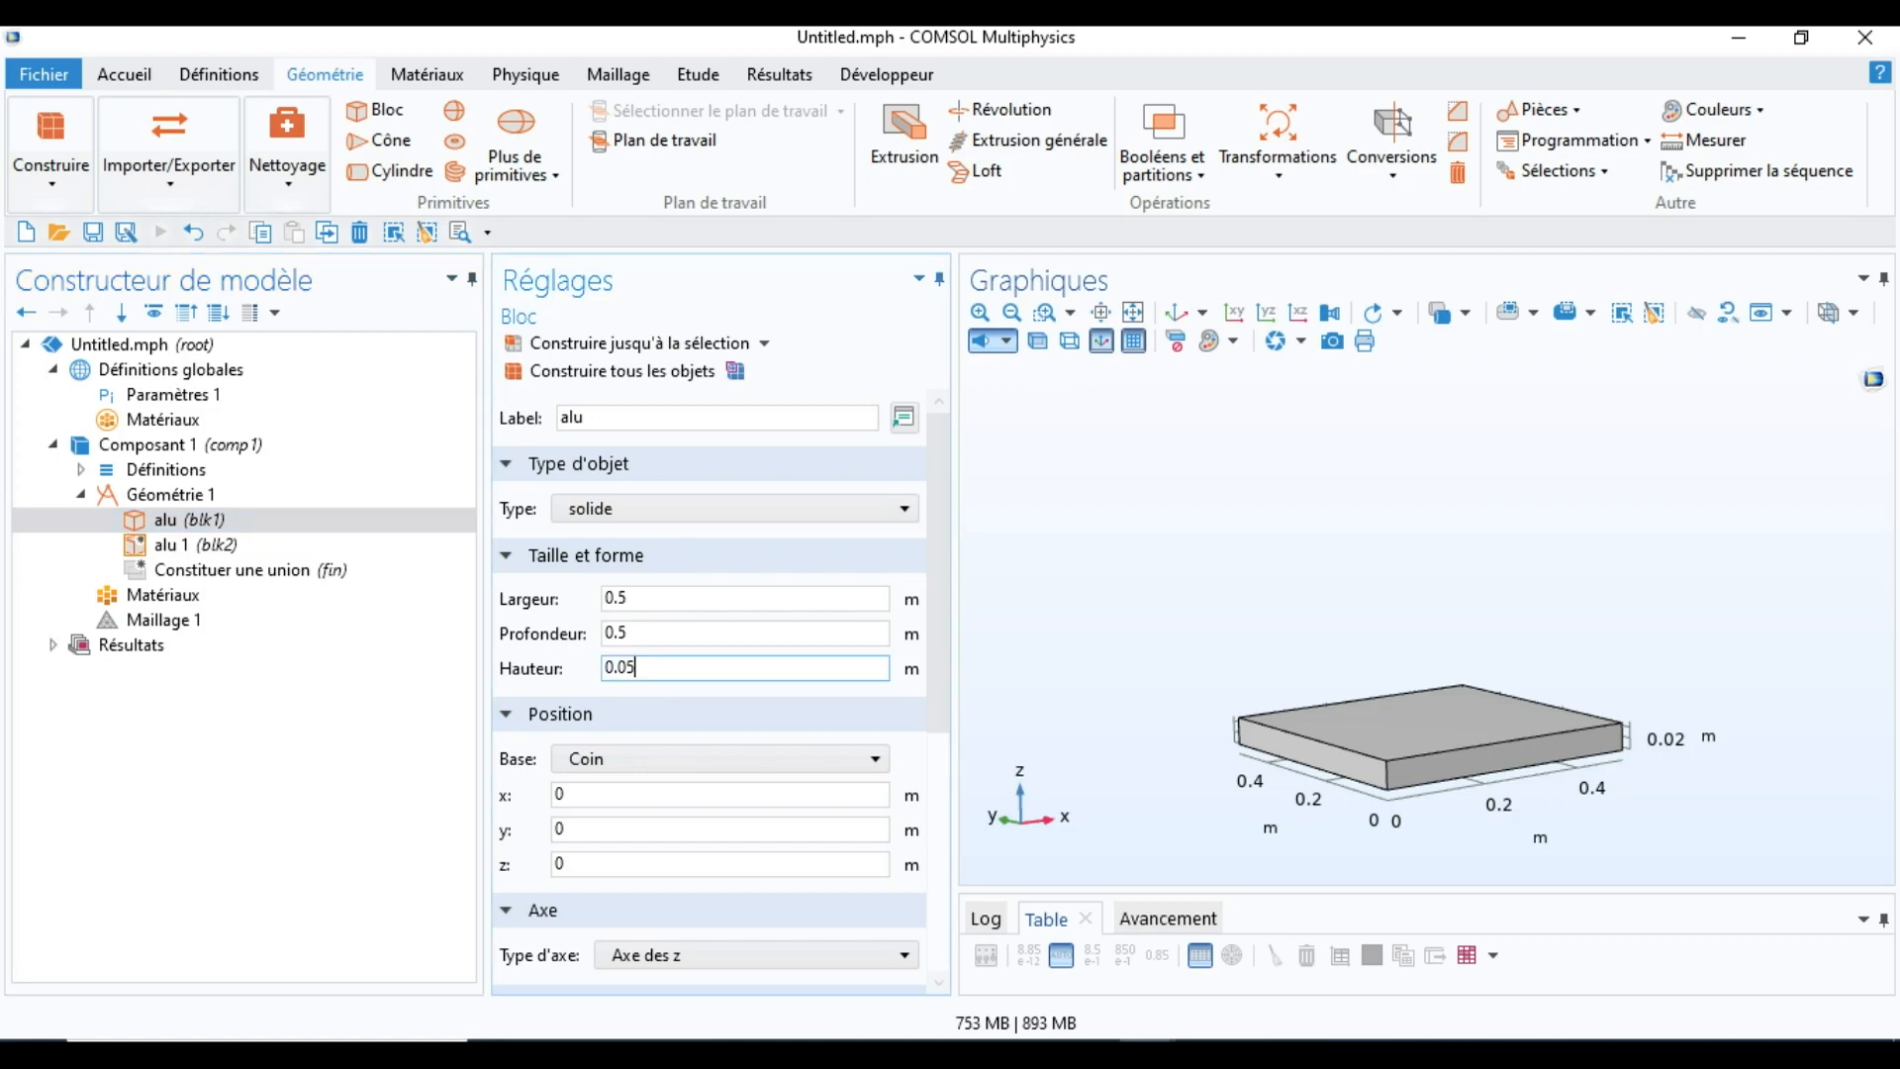
{"action": "key", "text": "BackSpace"}
{"action": "type", "text": "4"}
{"action": "left_click", "coordinate": [621, 370]}
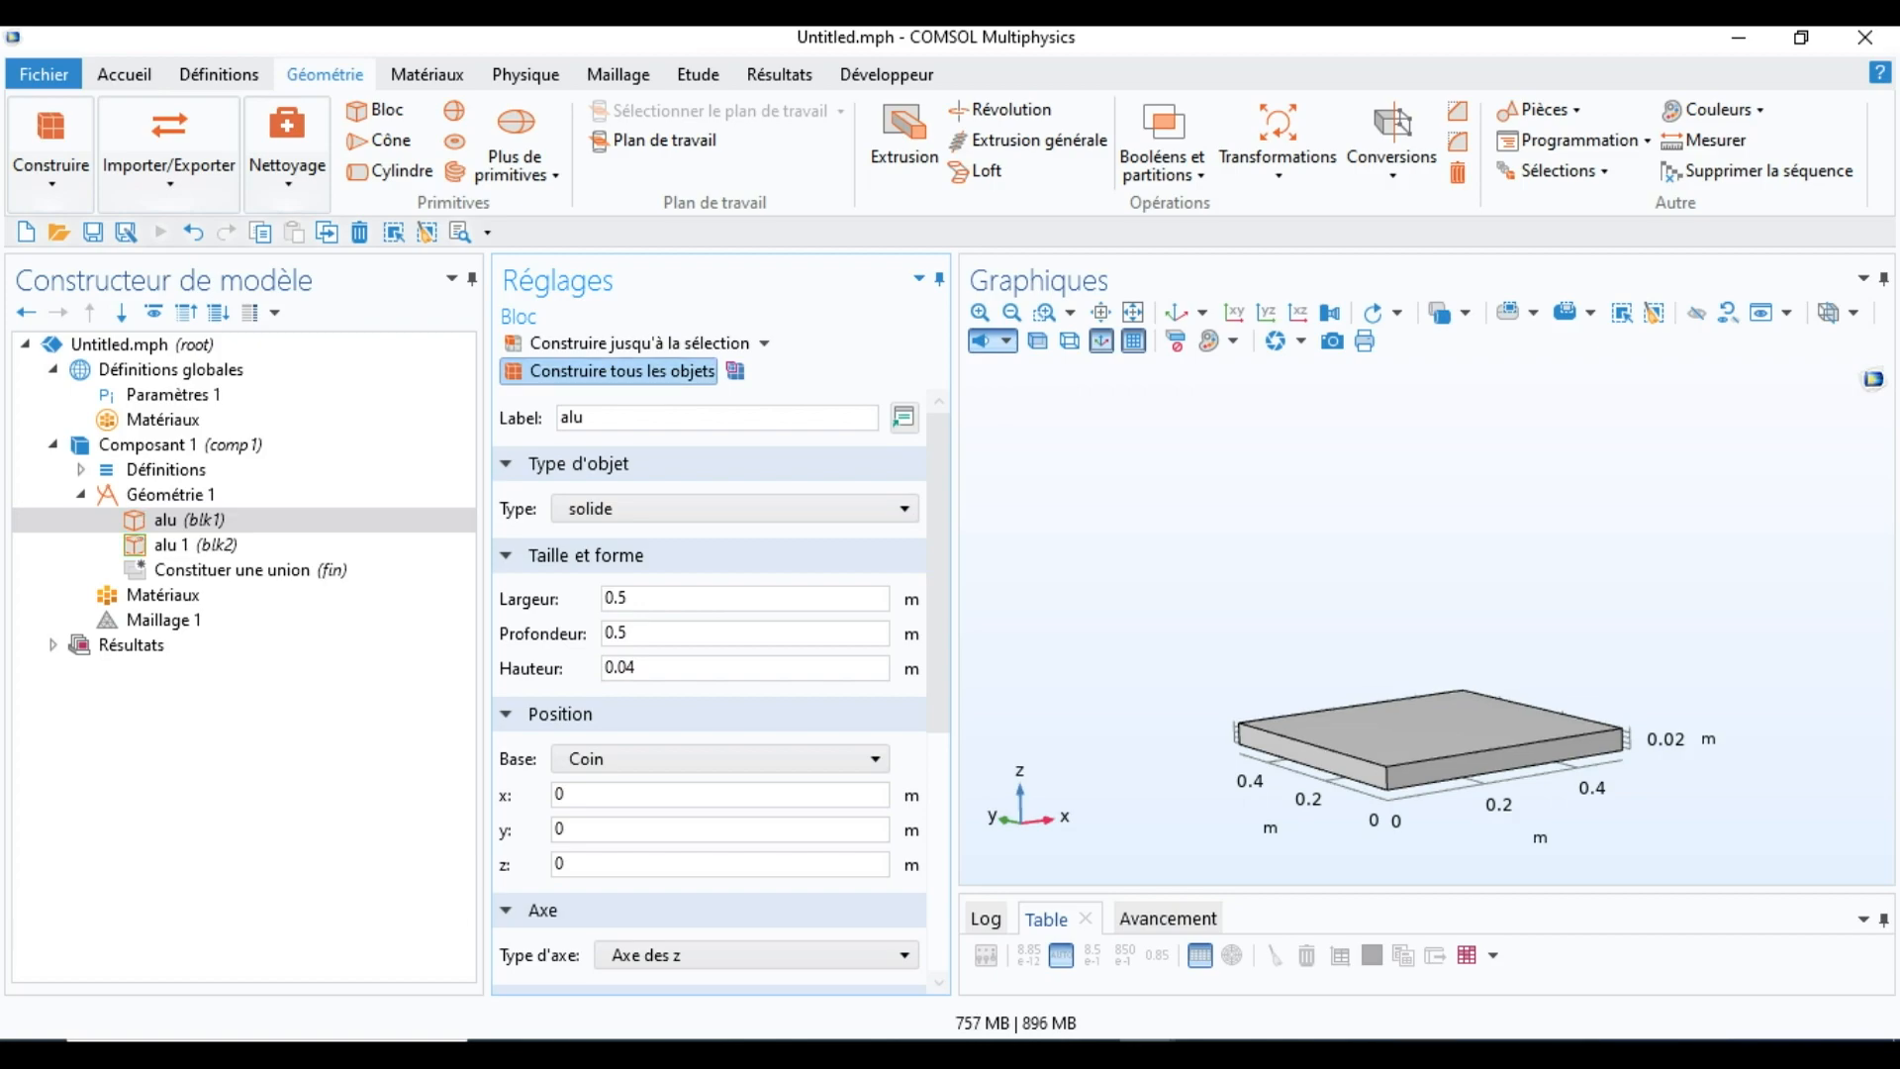
Step: Set the duplicated block's height to 0.05 m, rename it poly, and rebuild all objects
{"action": "left_click", "coordinate": [638, 668]}
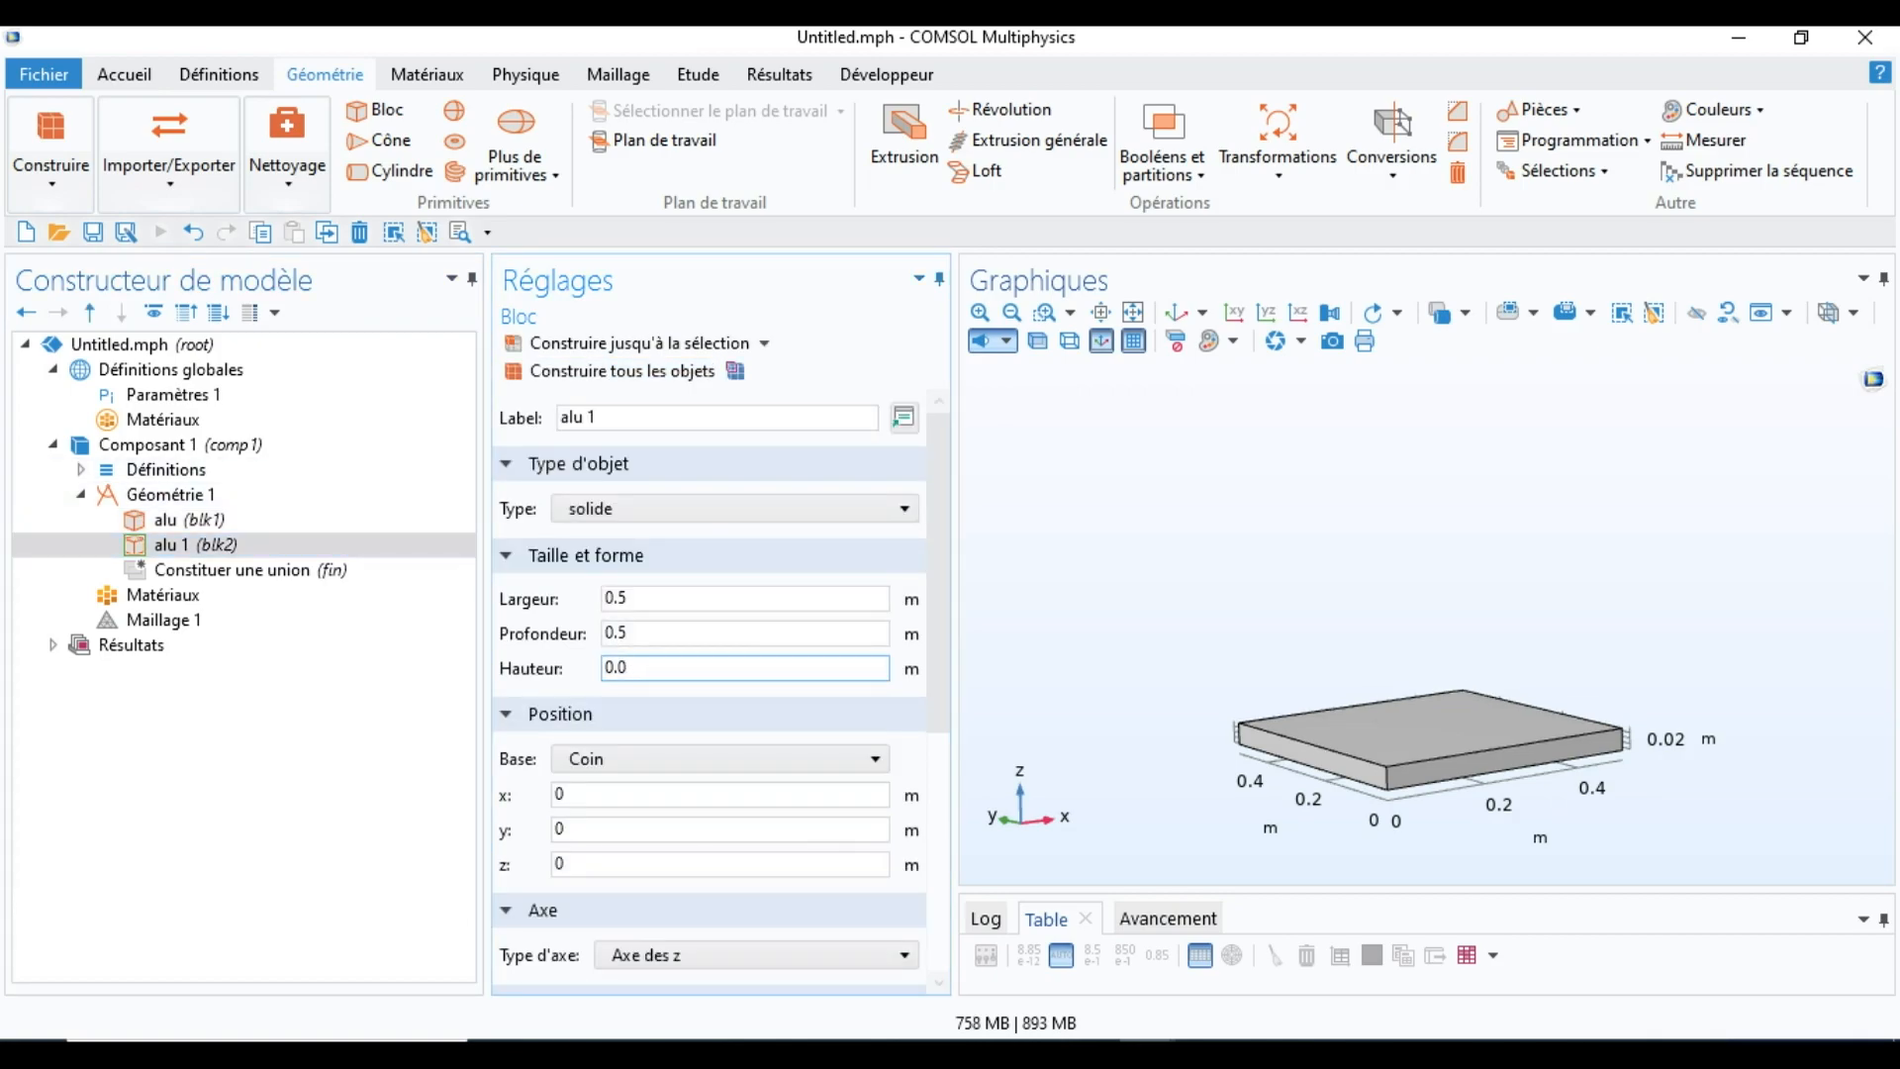
{"action": "type", "text": "5"}
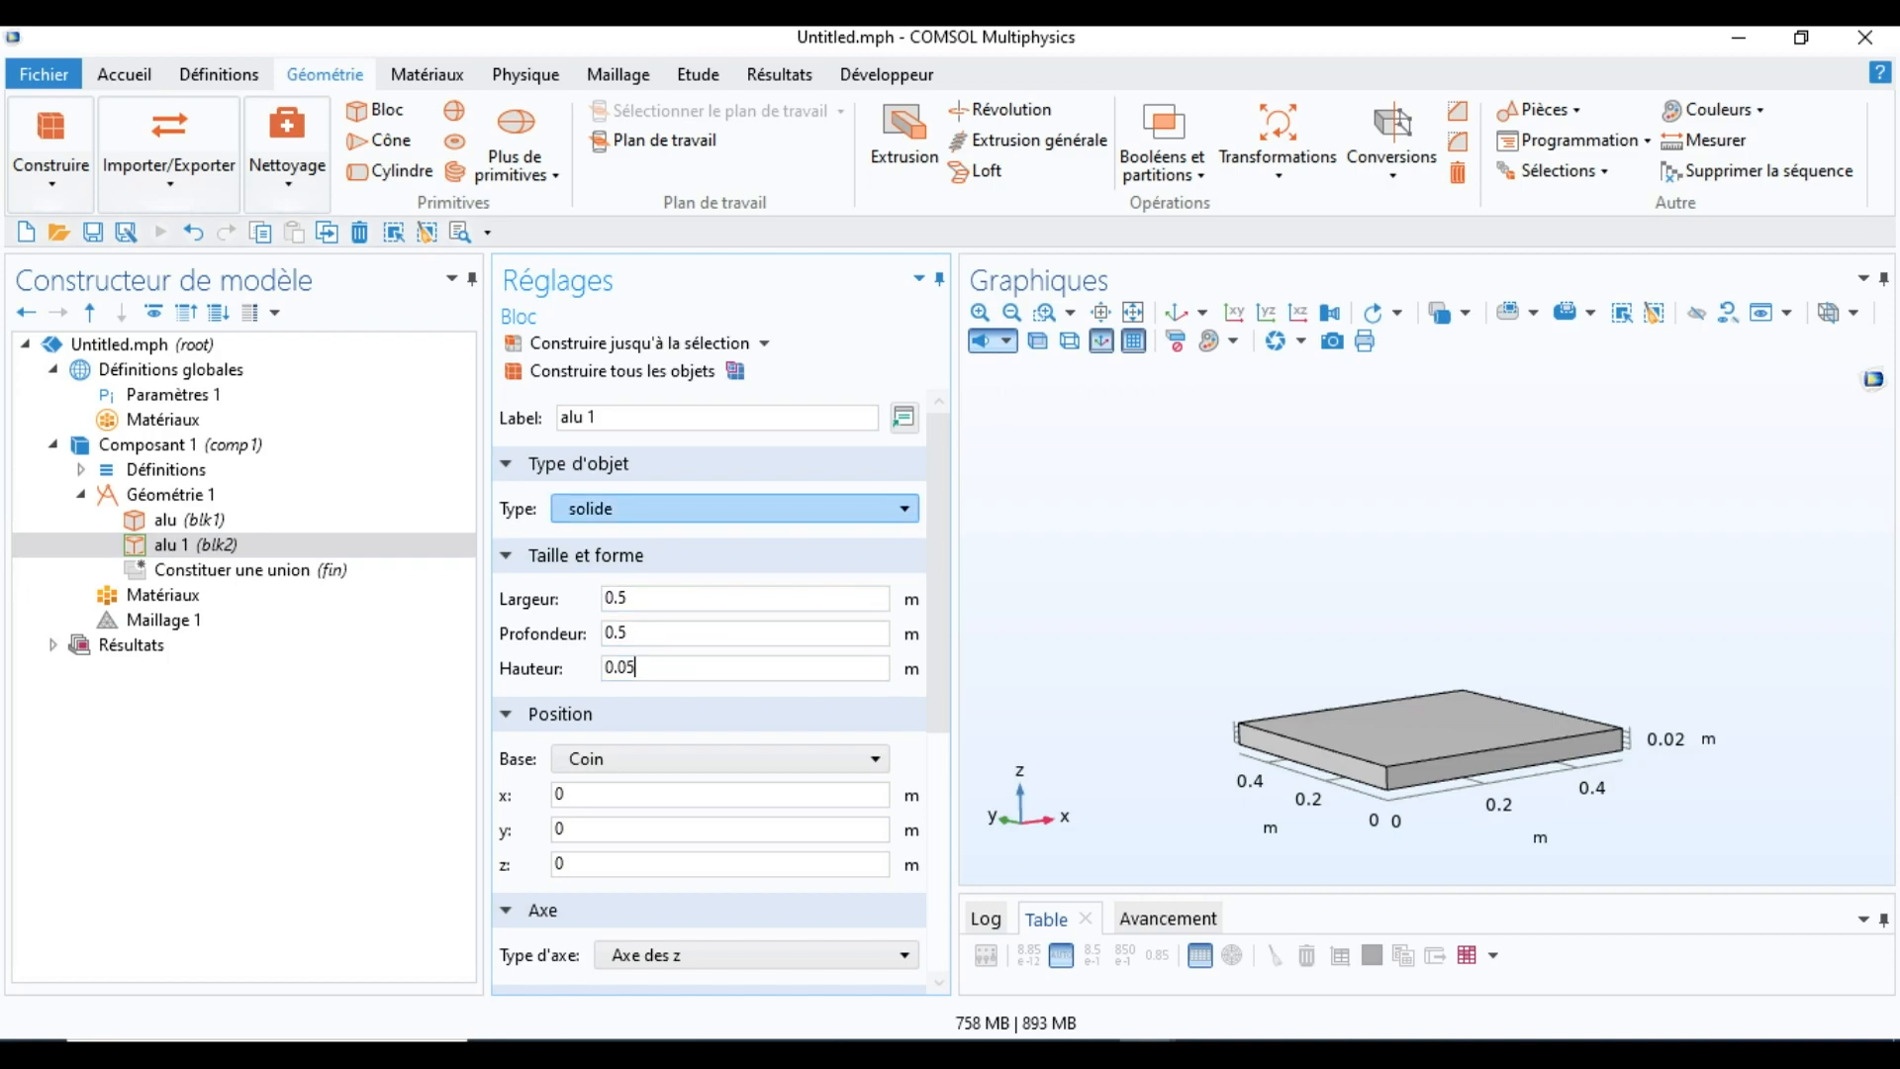
{"action": "left_click", "coordinate": [597, 418]}
{"action": "key", "text": "BackSpace"}
{"action": "key", "text": "BackSpace"}
{"action": "key", "text": "BackSpace"}
{"action": "key", "text": "BackSpace"}
{"action": "key", "text": "BackSpace"}
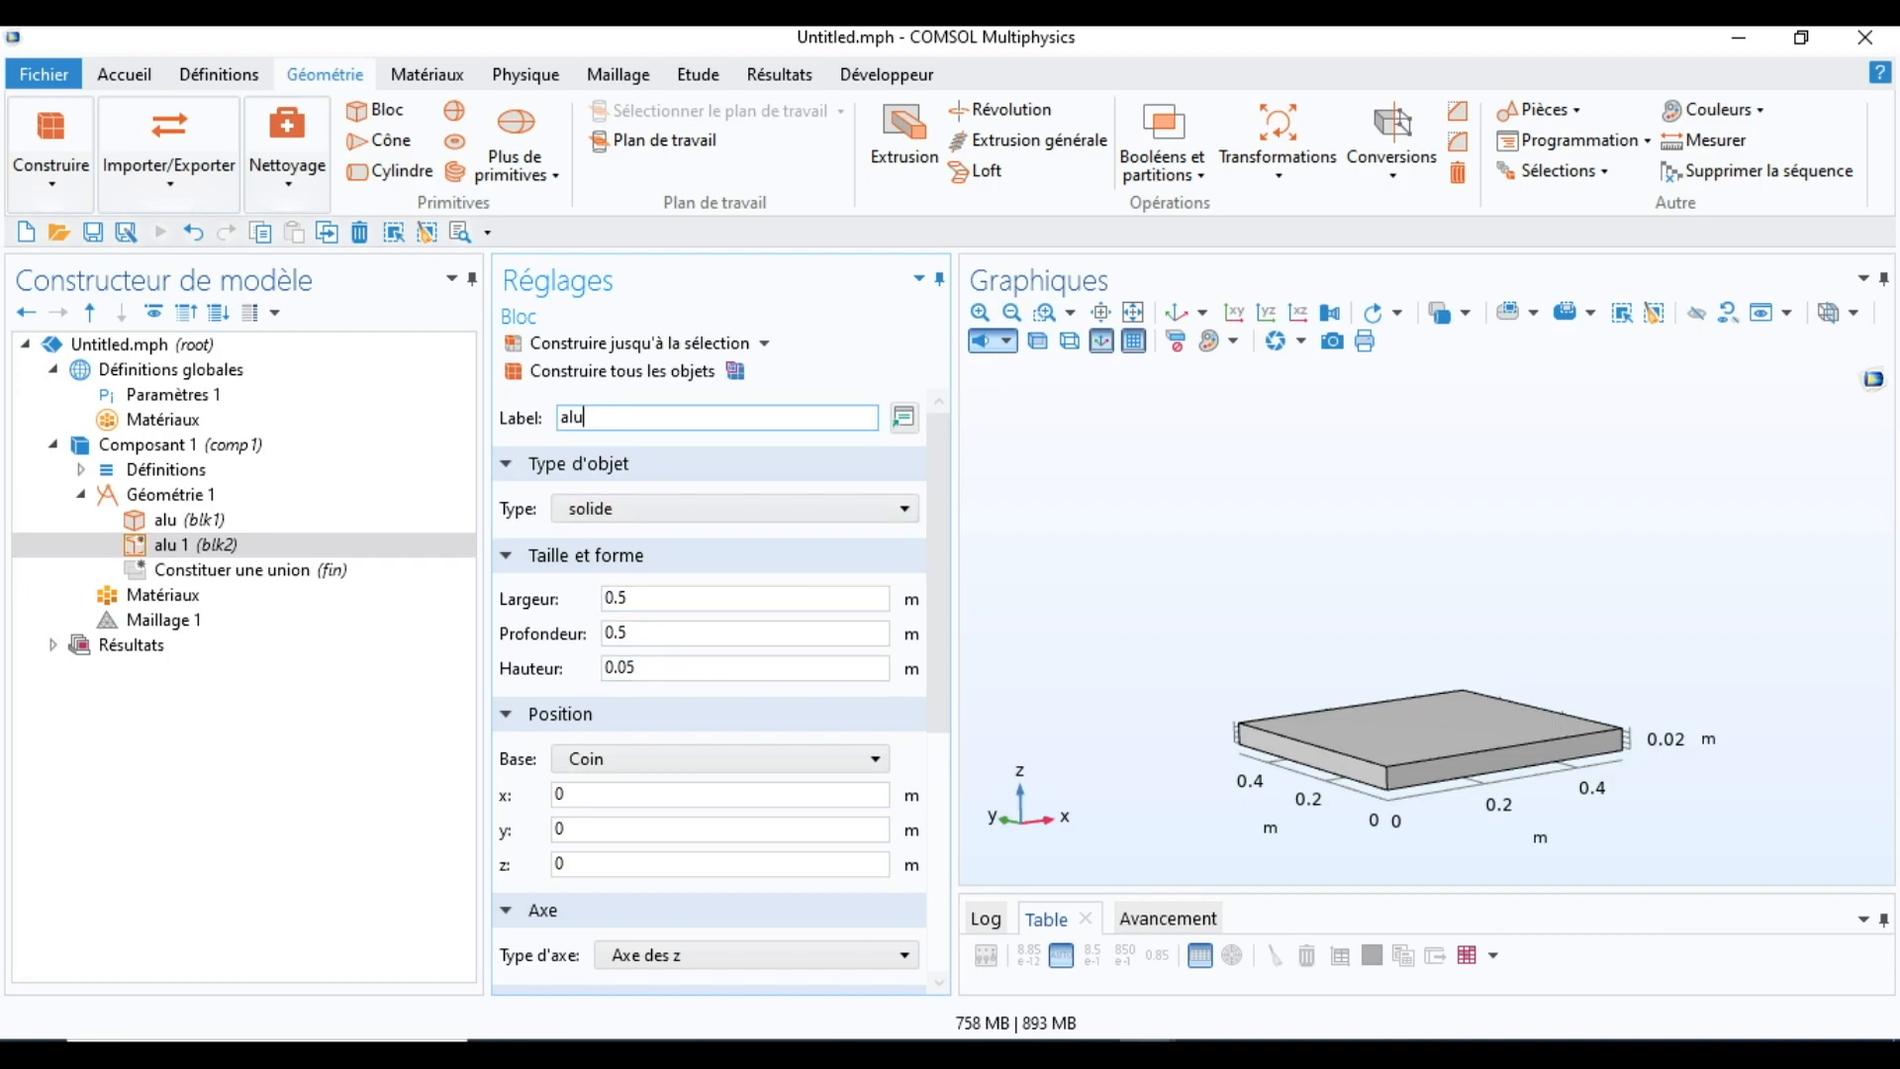
{"action": "type", "text": "poly"}
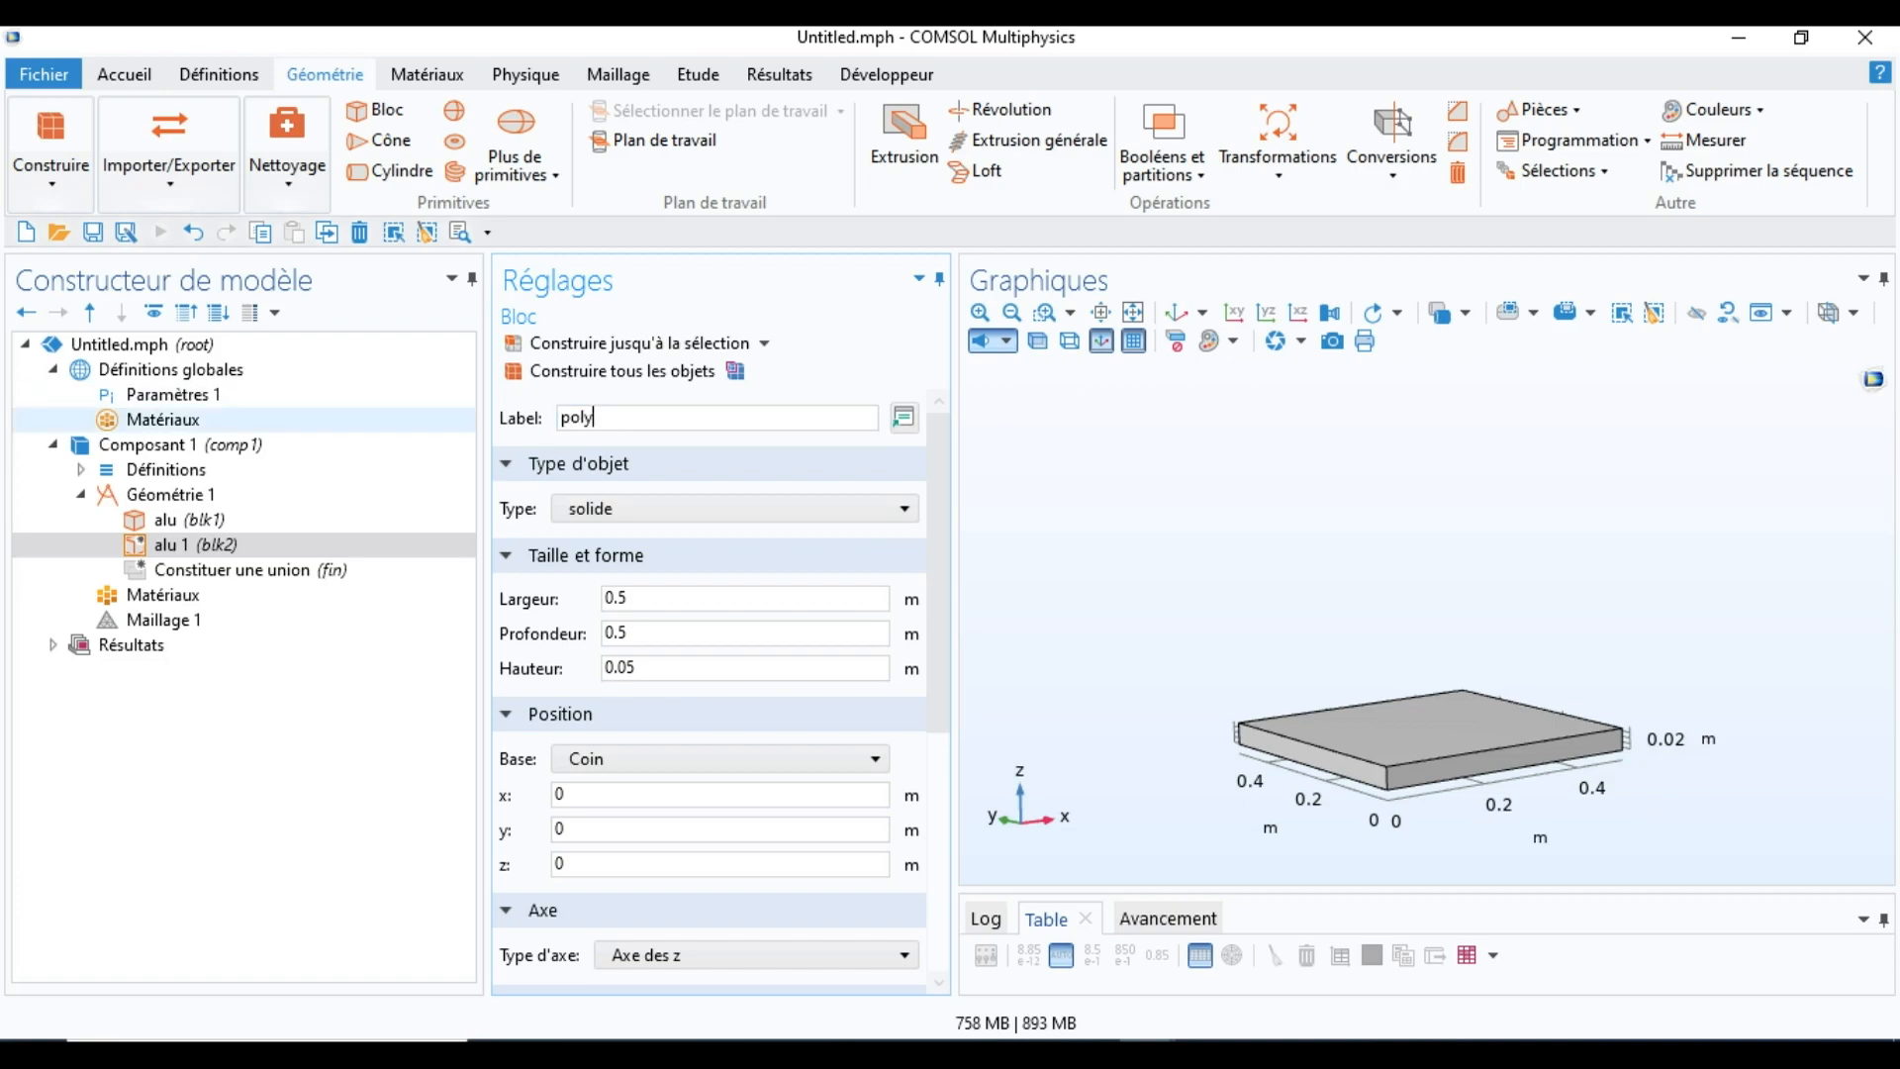
{"action": "left_click", "coordinate": [622, 370]}
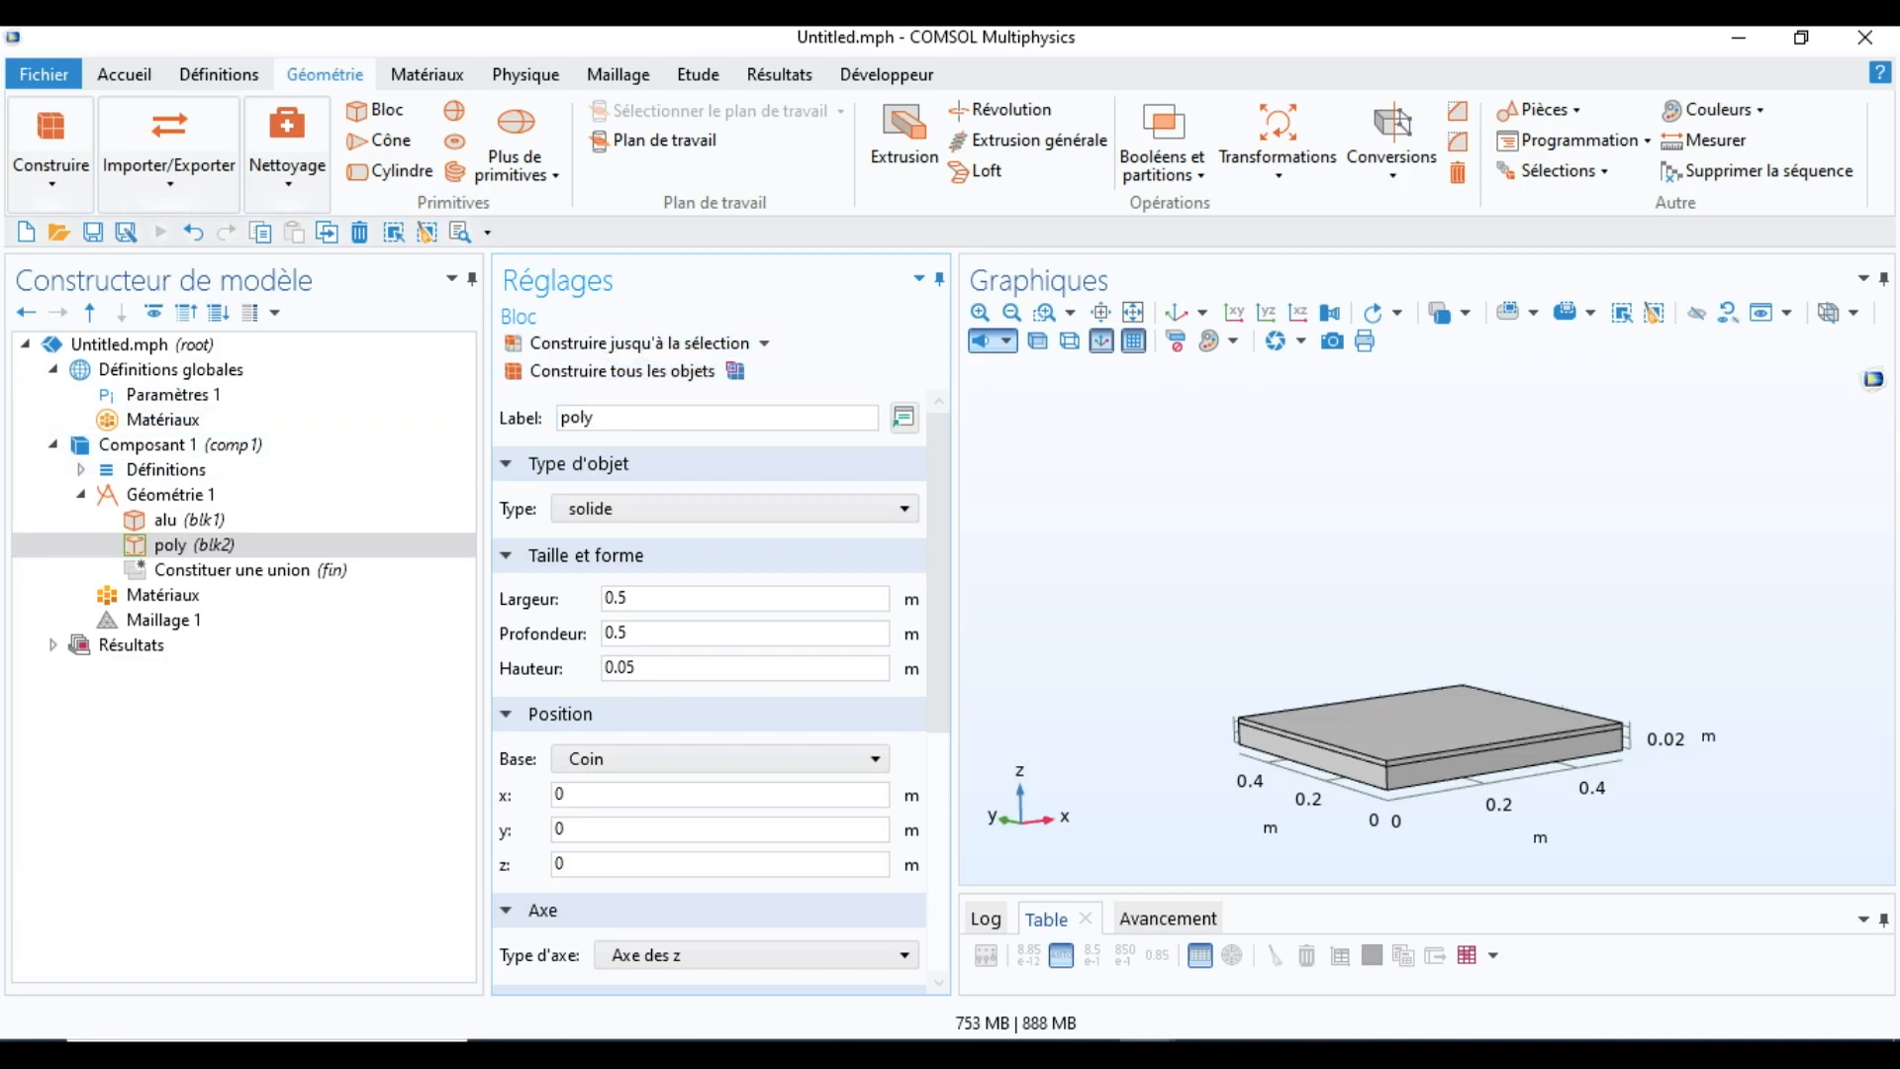
Step: Clear the poly block's z position and set the alu block's position base to Centre
{"action": "left_click", "coordinate": [592, 864]}
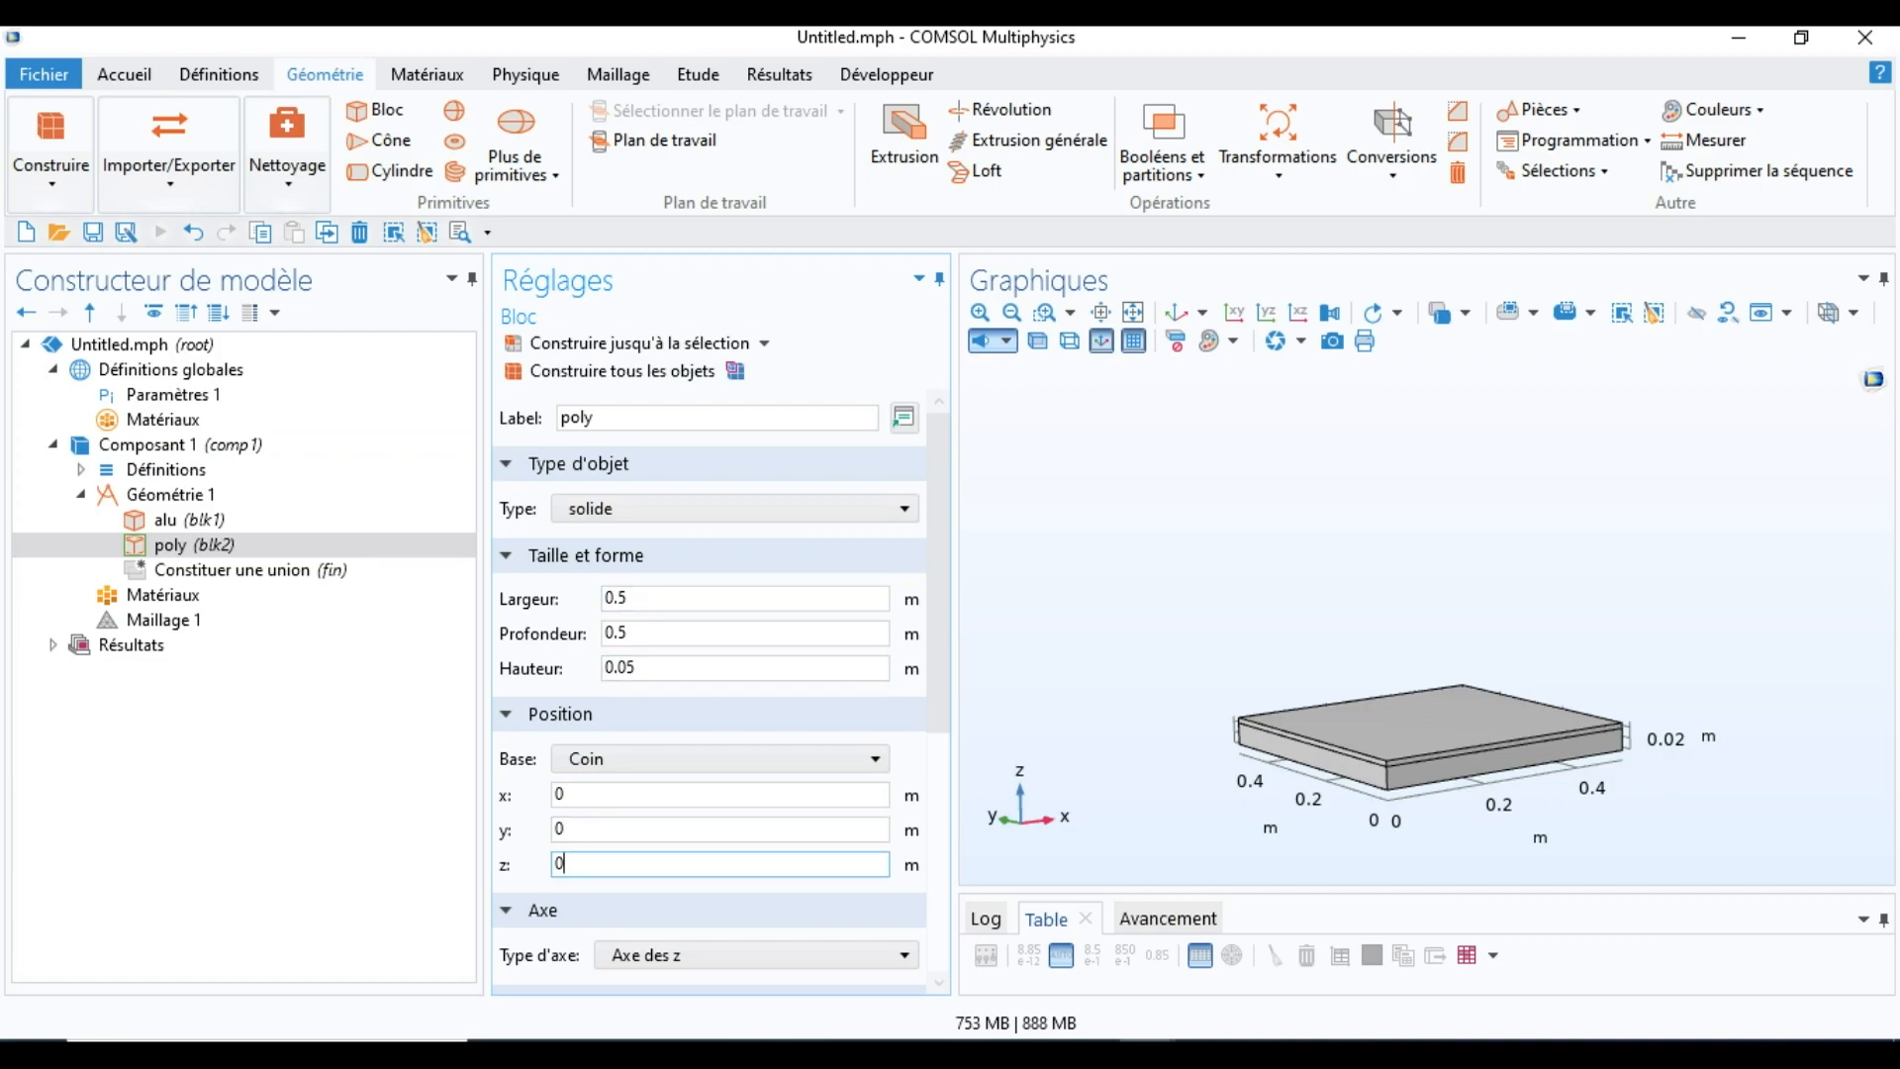
{"action": "key", "text": "BackSpace"}
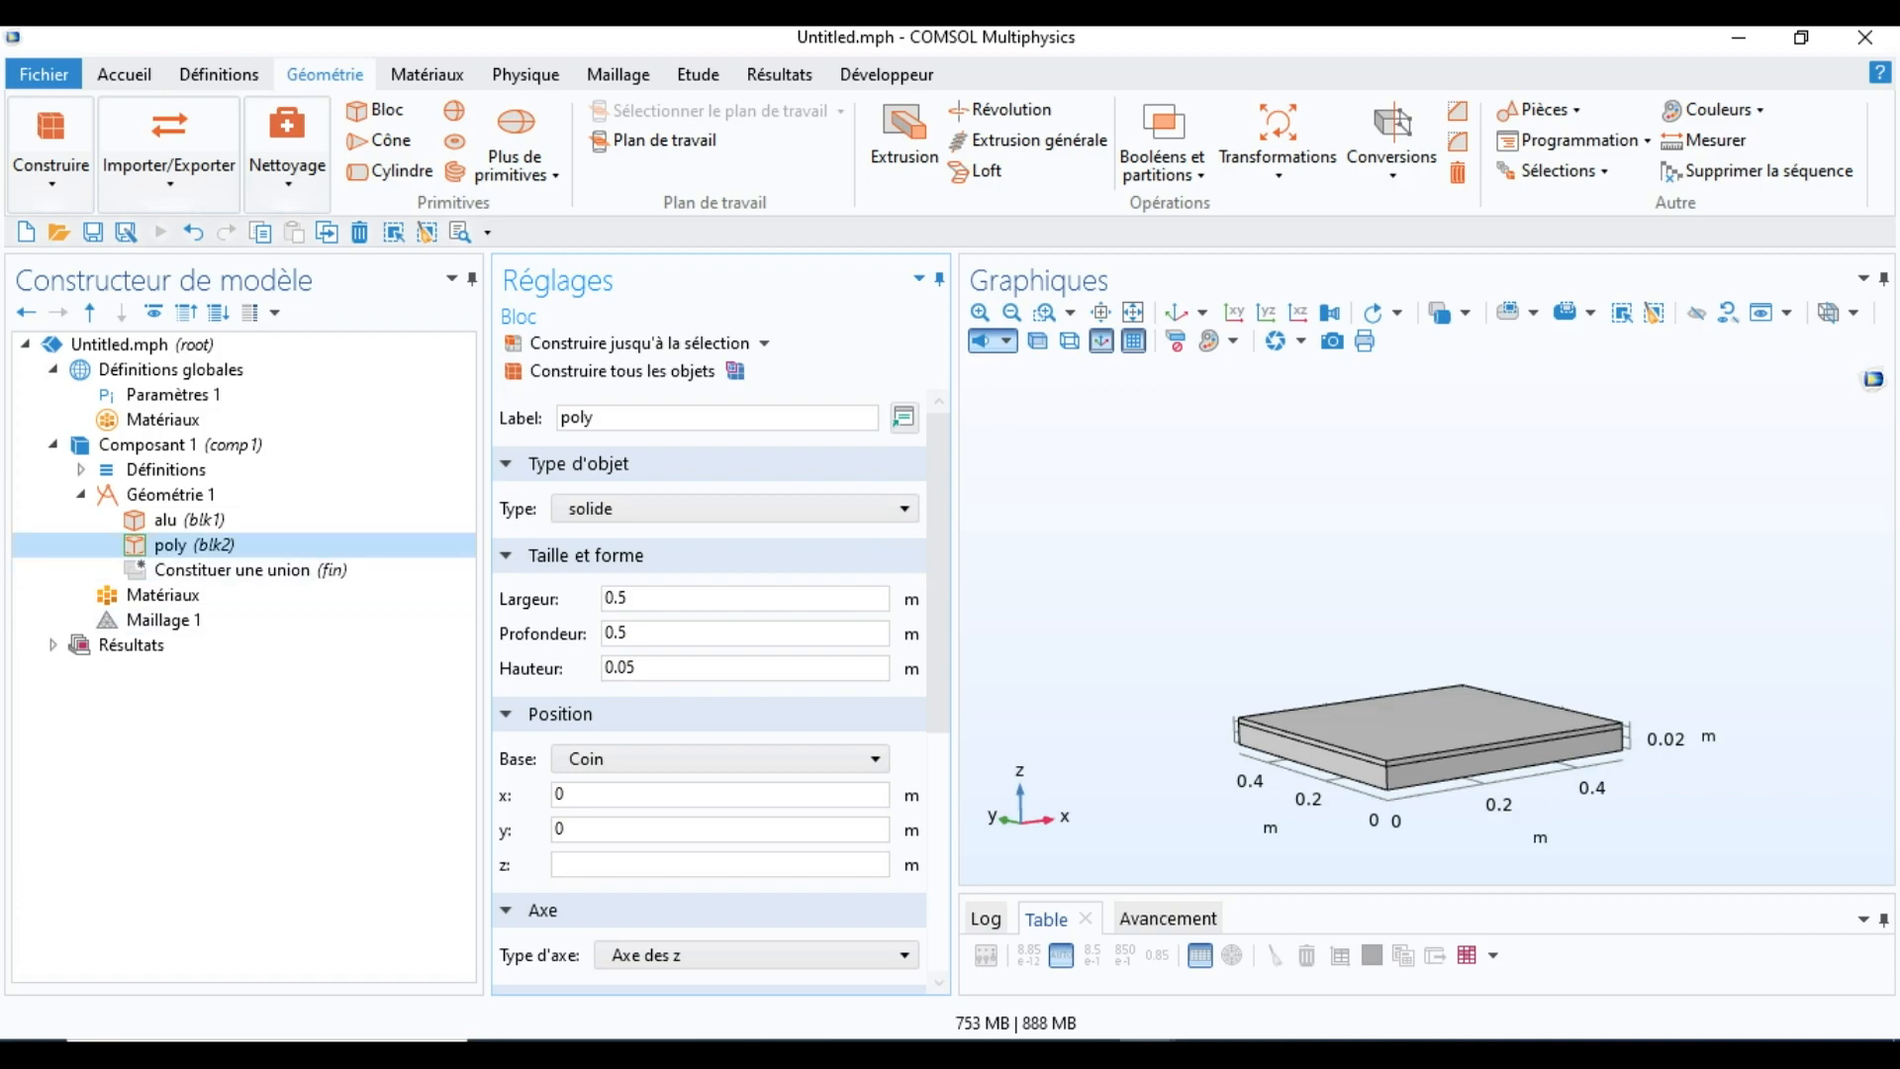
{"action": "left_click", "coordinate": [178, 520]}
{"action": "left_click", "coordinate": [721, 759]}
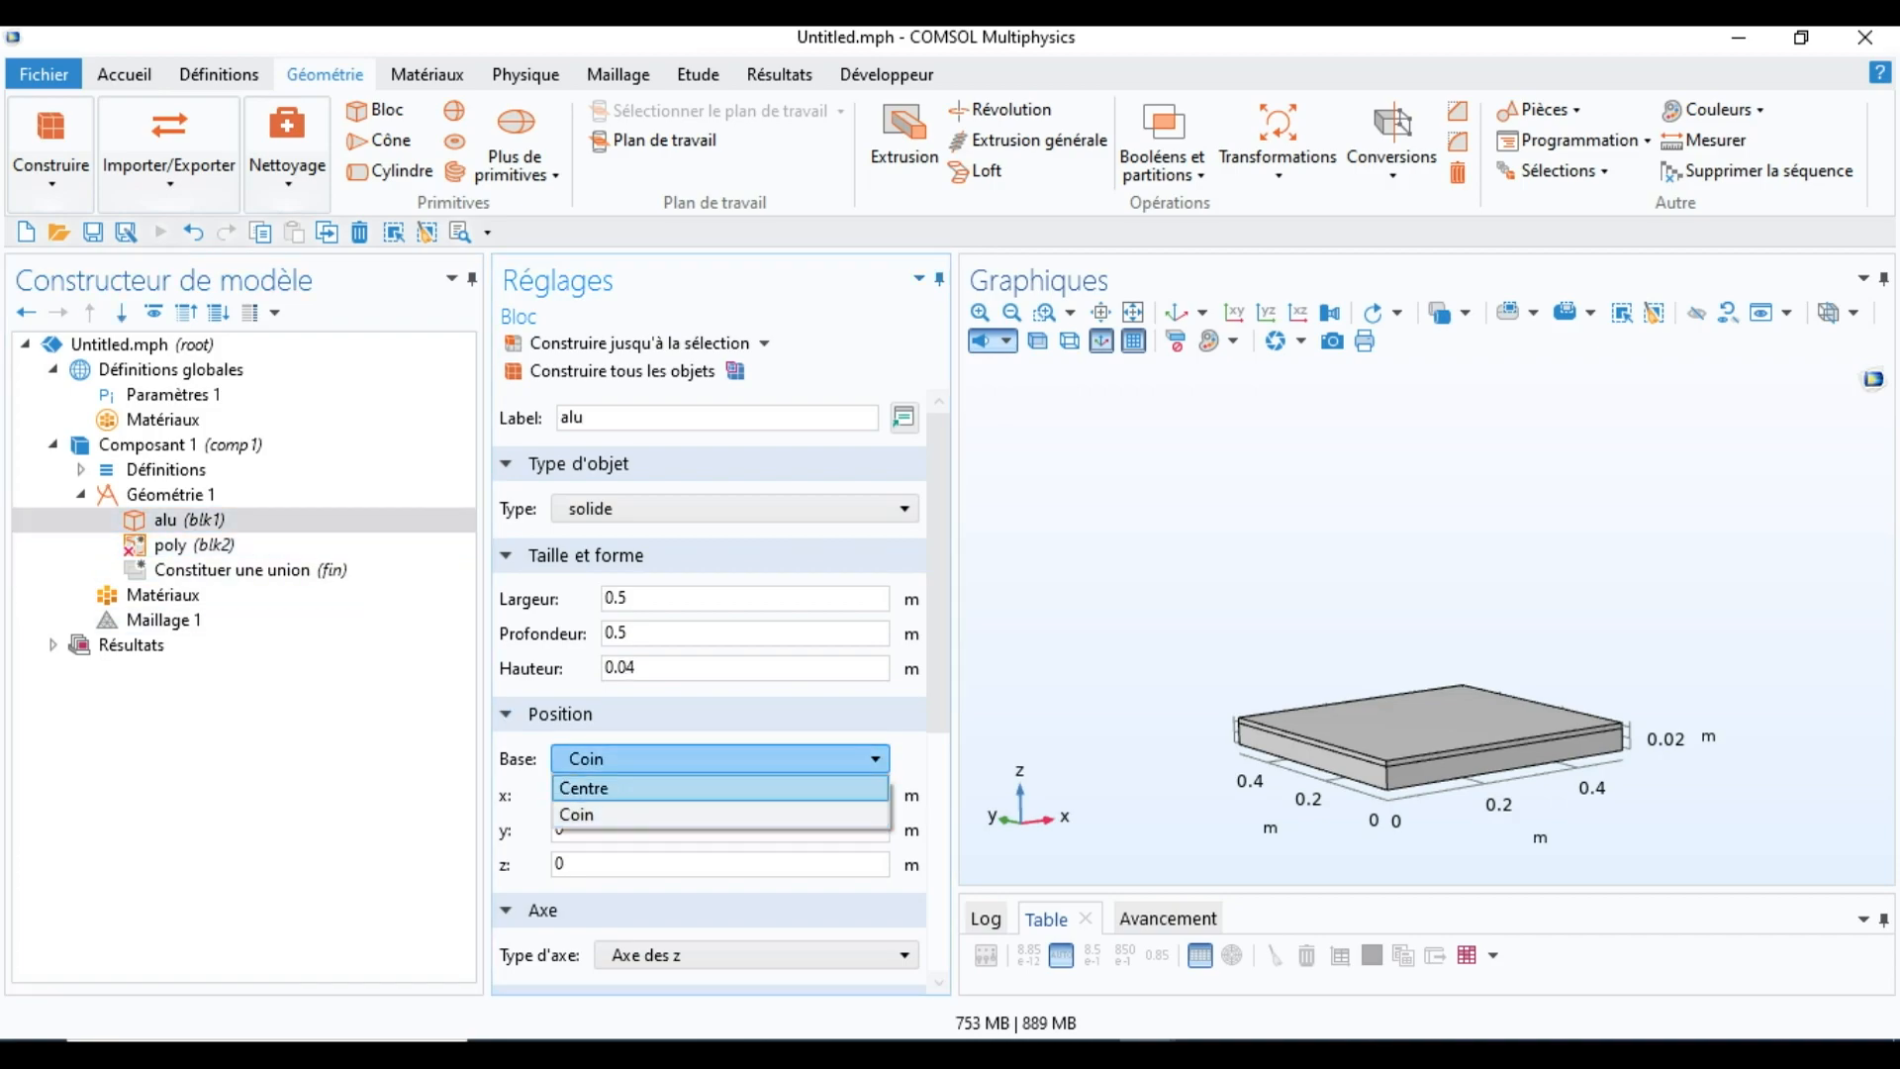
{"action": "left_click", "coordinate": [720, 788]}
Step: Try to rebuild all geometry objects with the alu block centred
{"action": "left_click", "coordinate": [194, 546]}
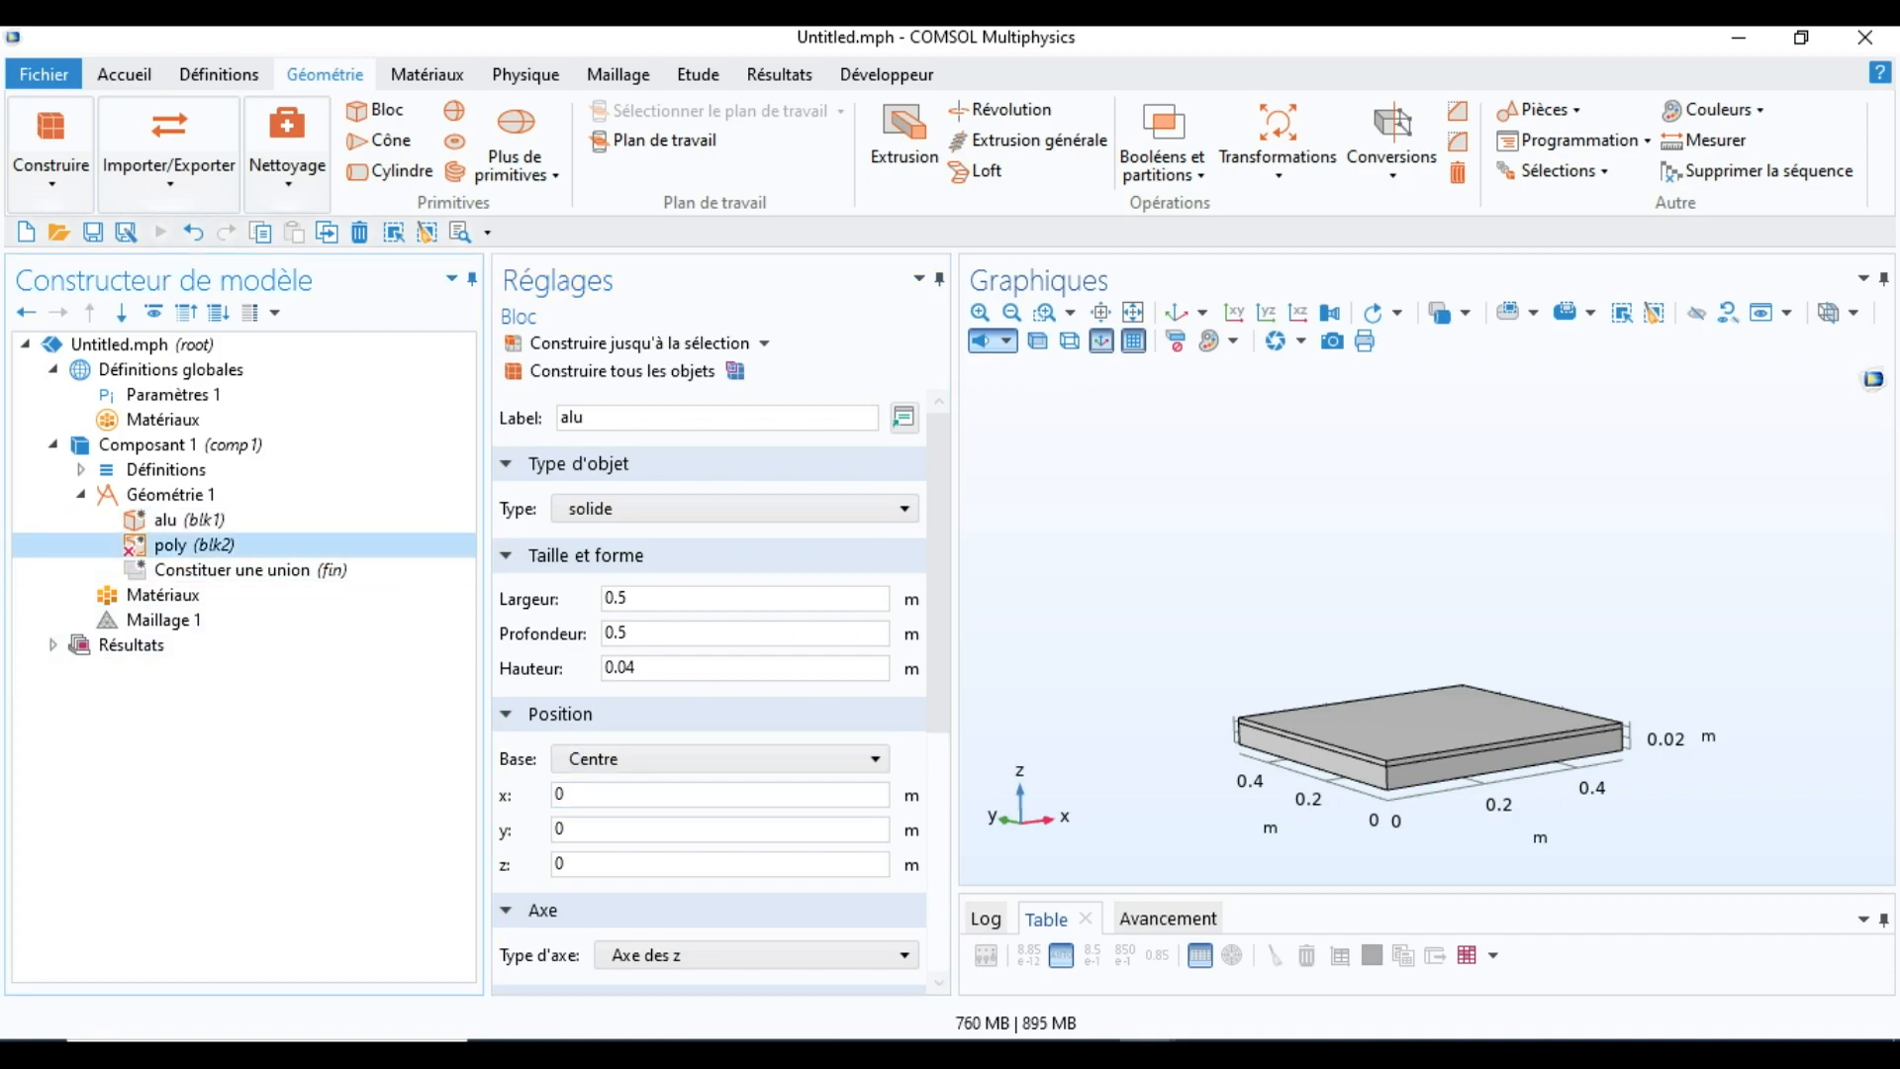
{"action": "left_click", "coordinate": [189, 520]}
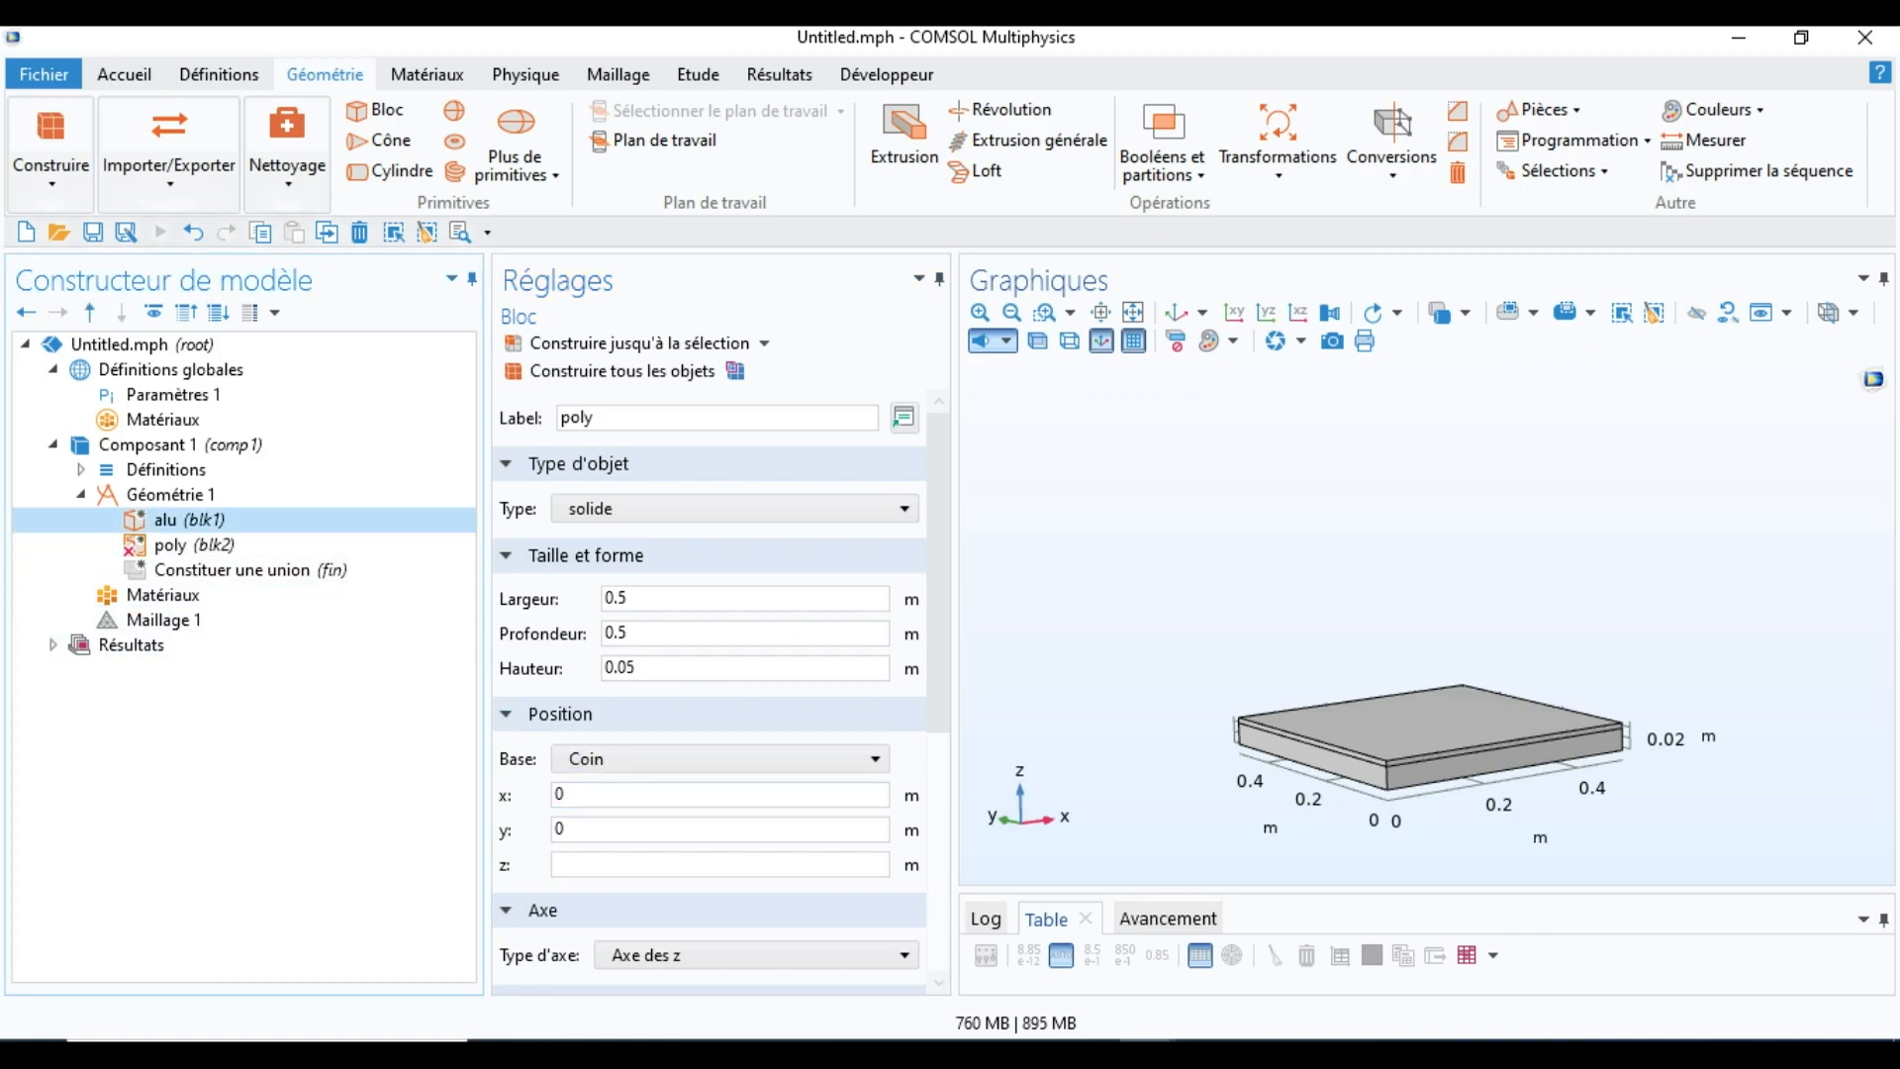
{"action": "left_click", "coordinate": [622, 371]}
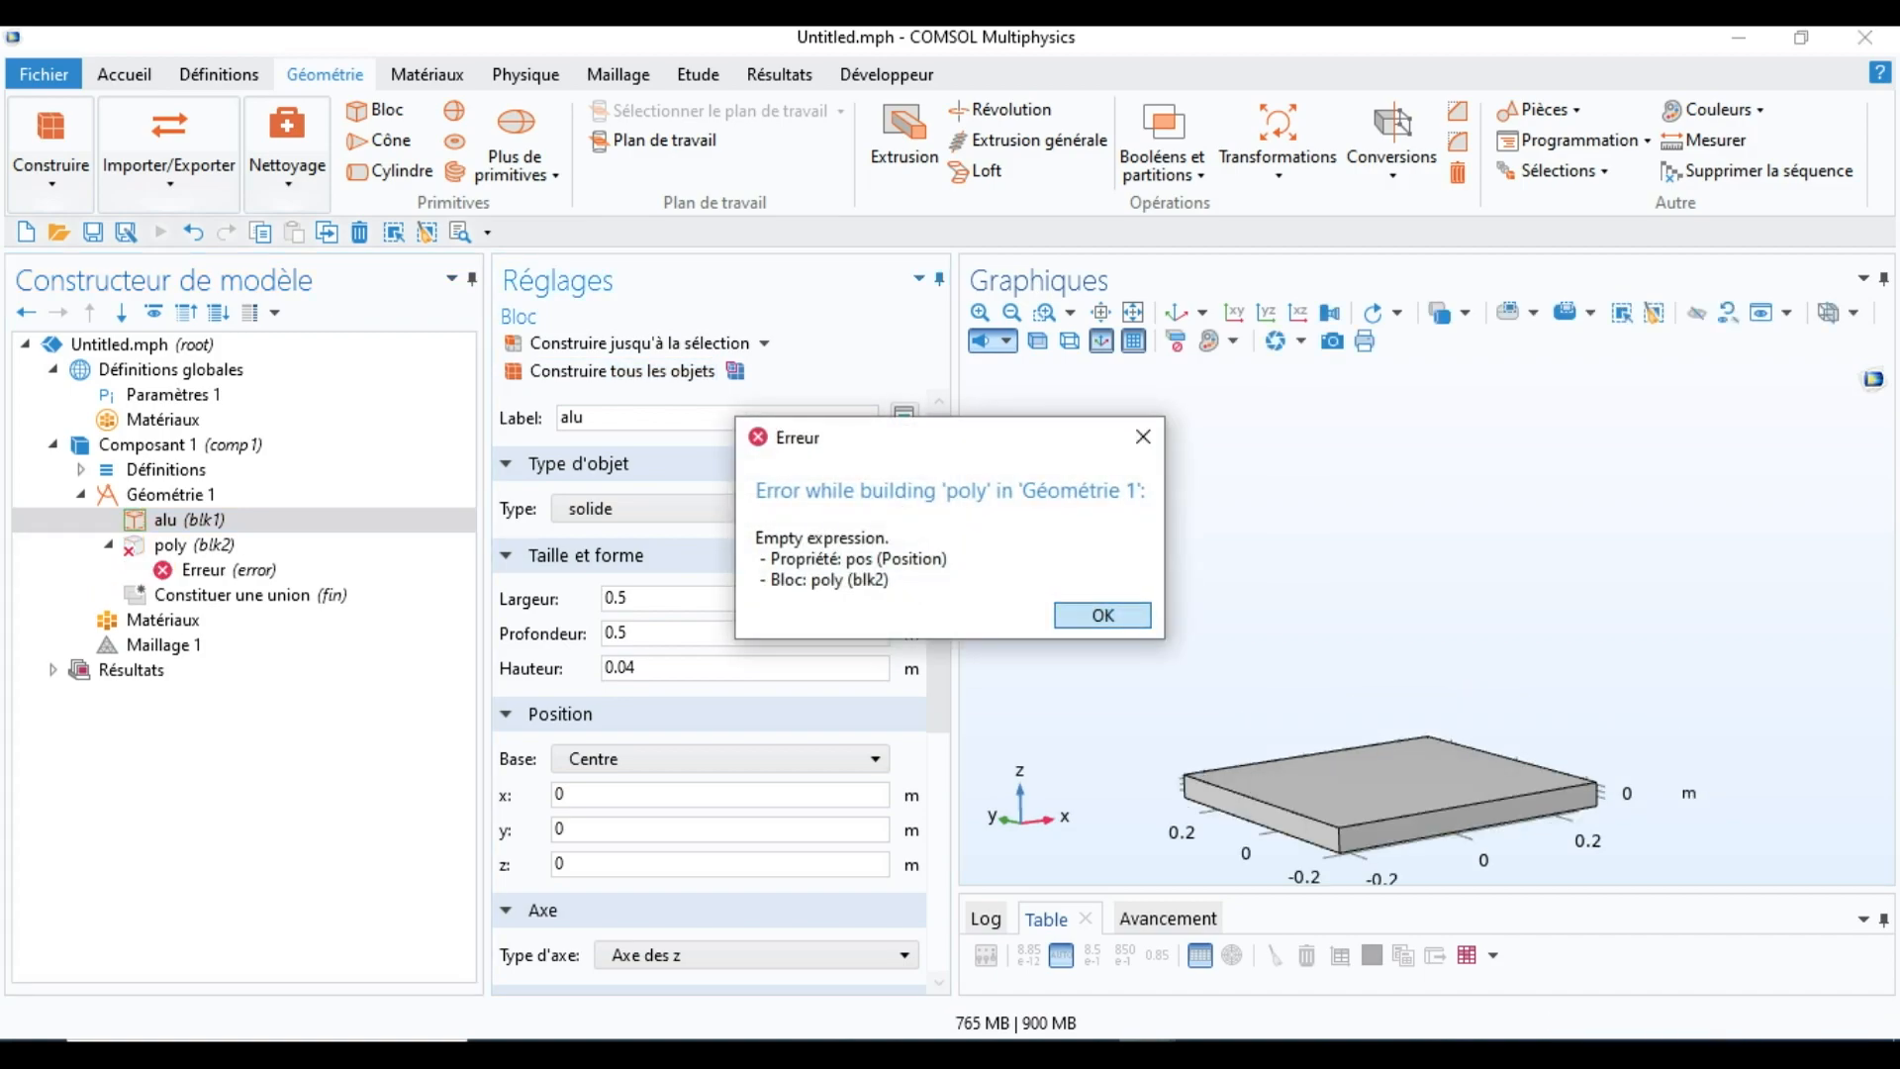
{"action": "key", "text": "Return"}
Step: Set the poly block's position base to Centre and try to rebuild all objects
{"action": "left_click", "coordinate": [194, 546]}
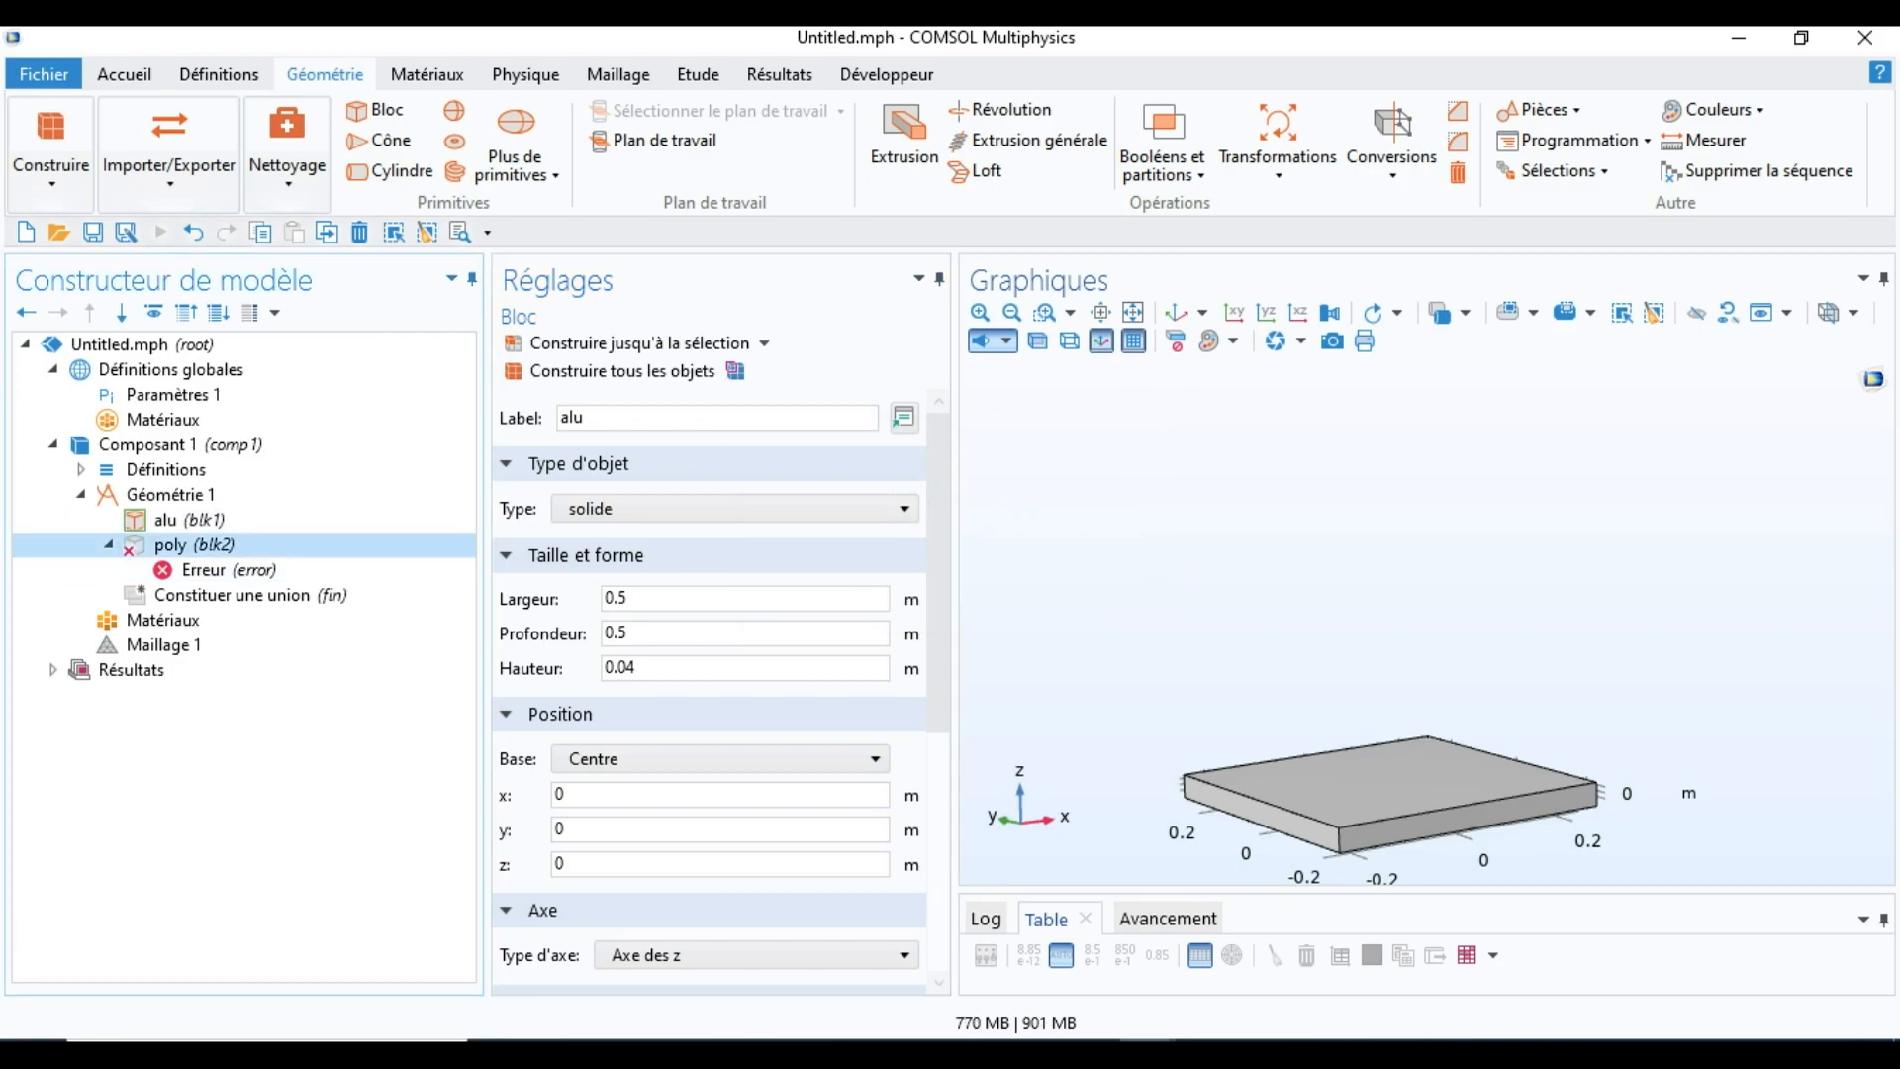
{"action": "left_click", "coordinate": [721, 759]}
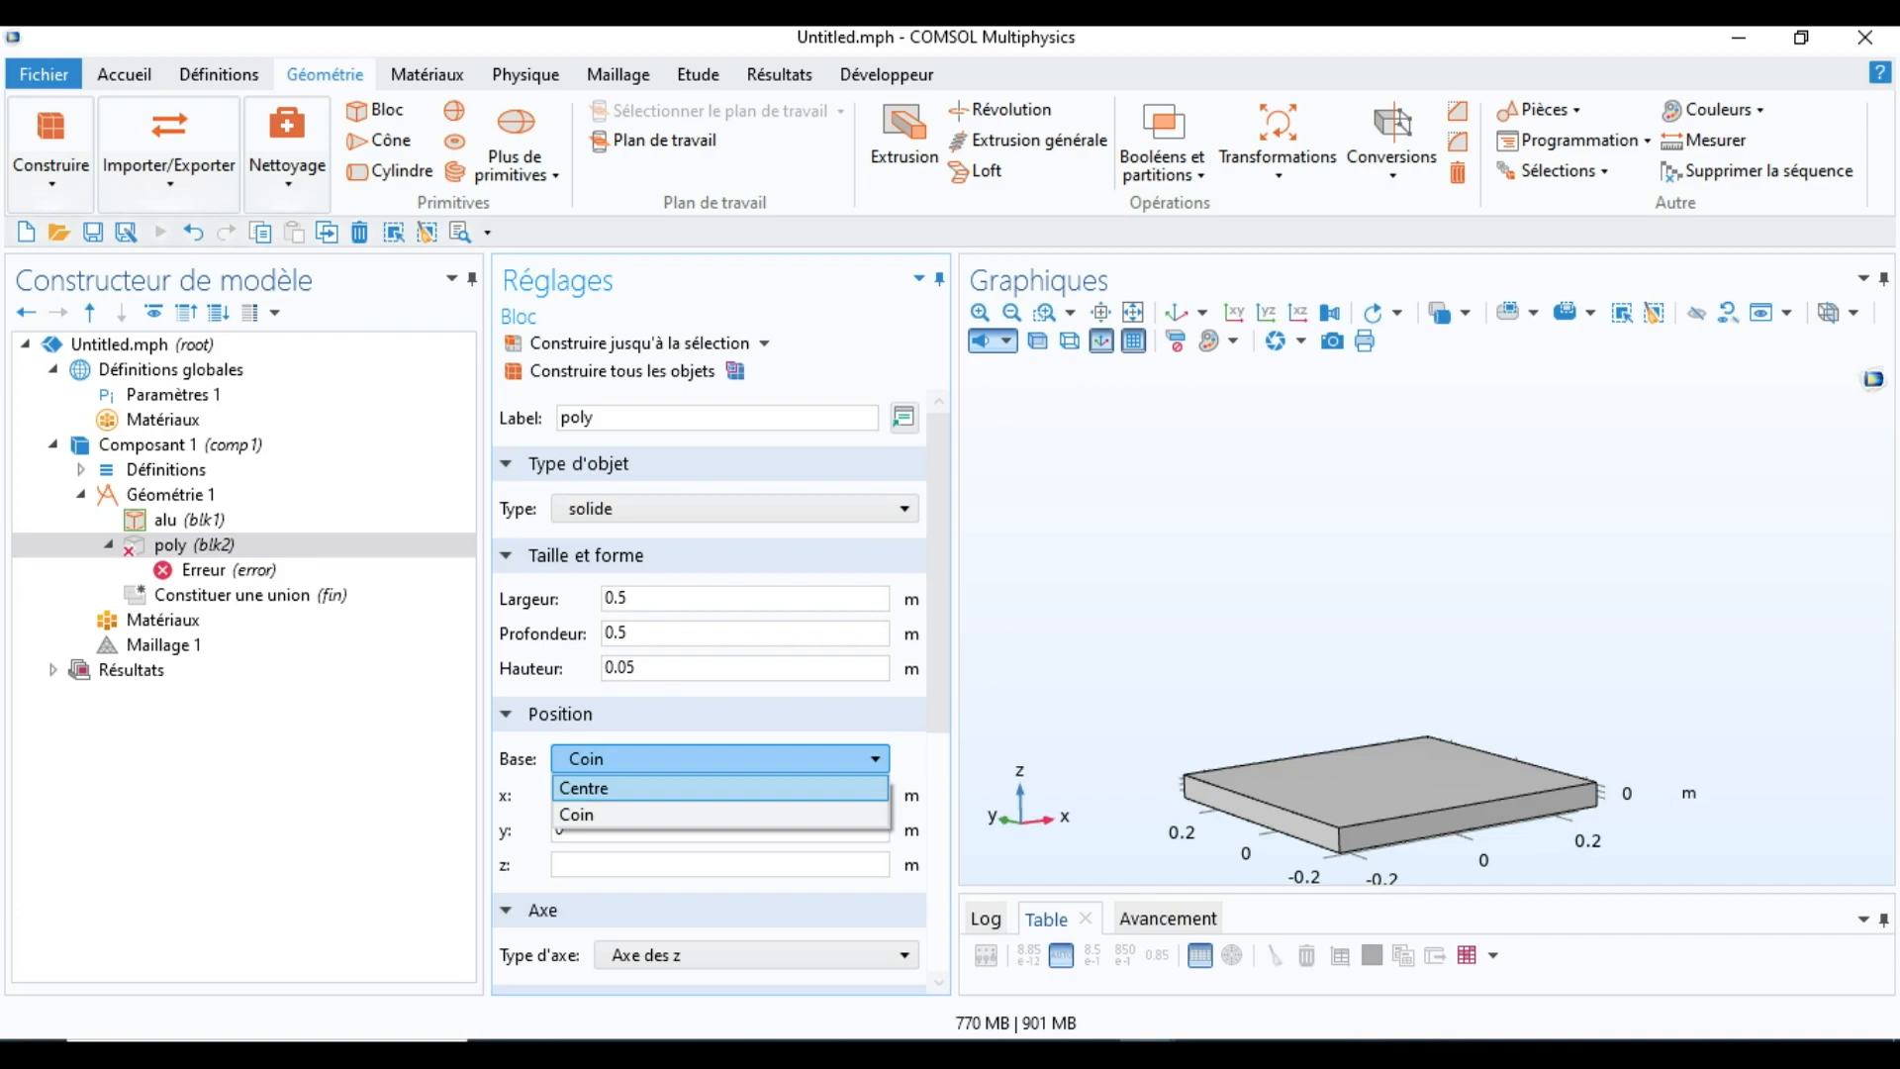
{"action": "left_click", "coordinate": [584, 787]}
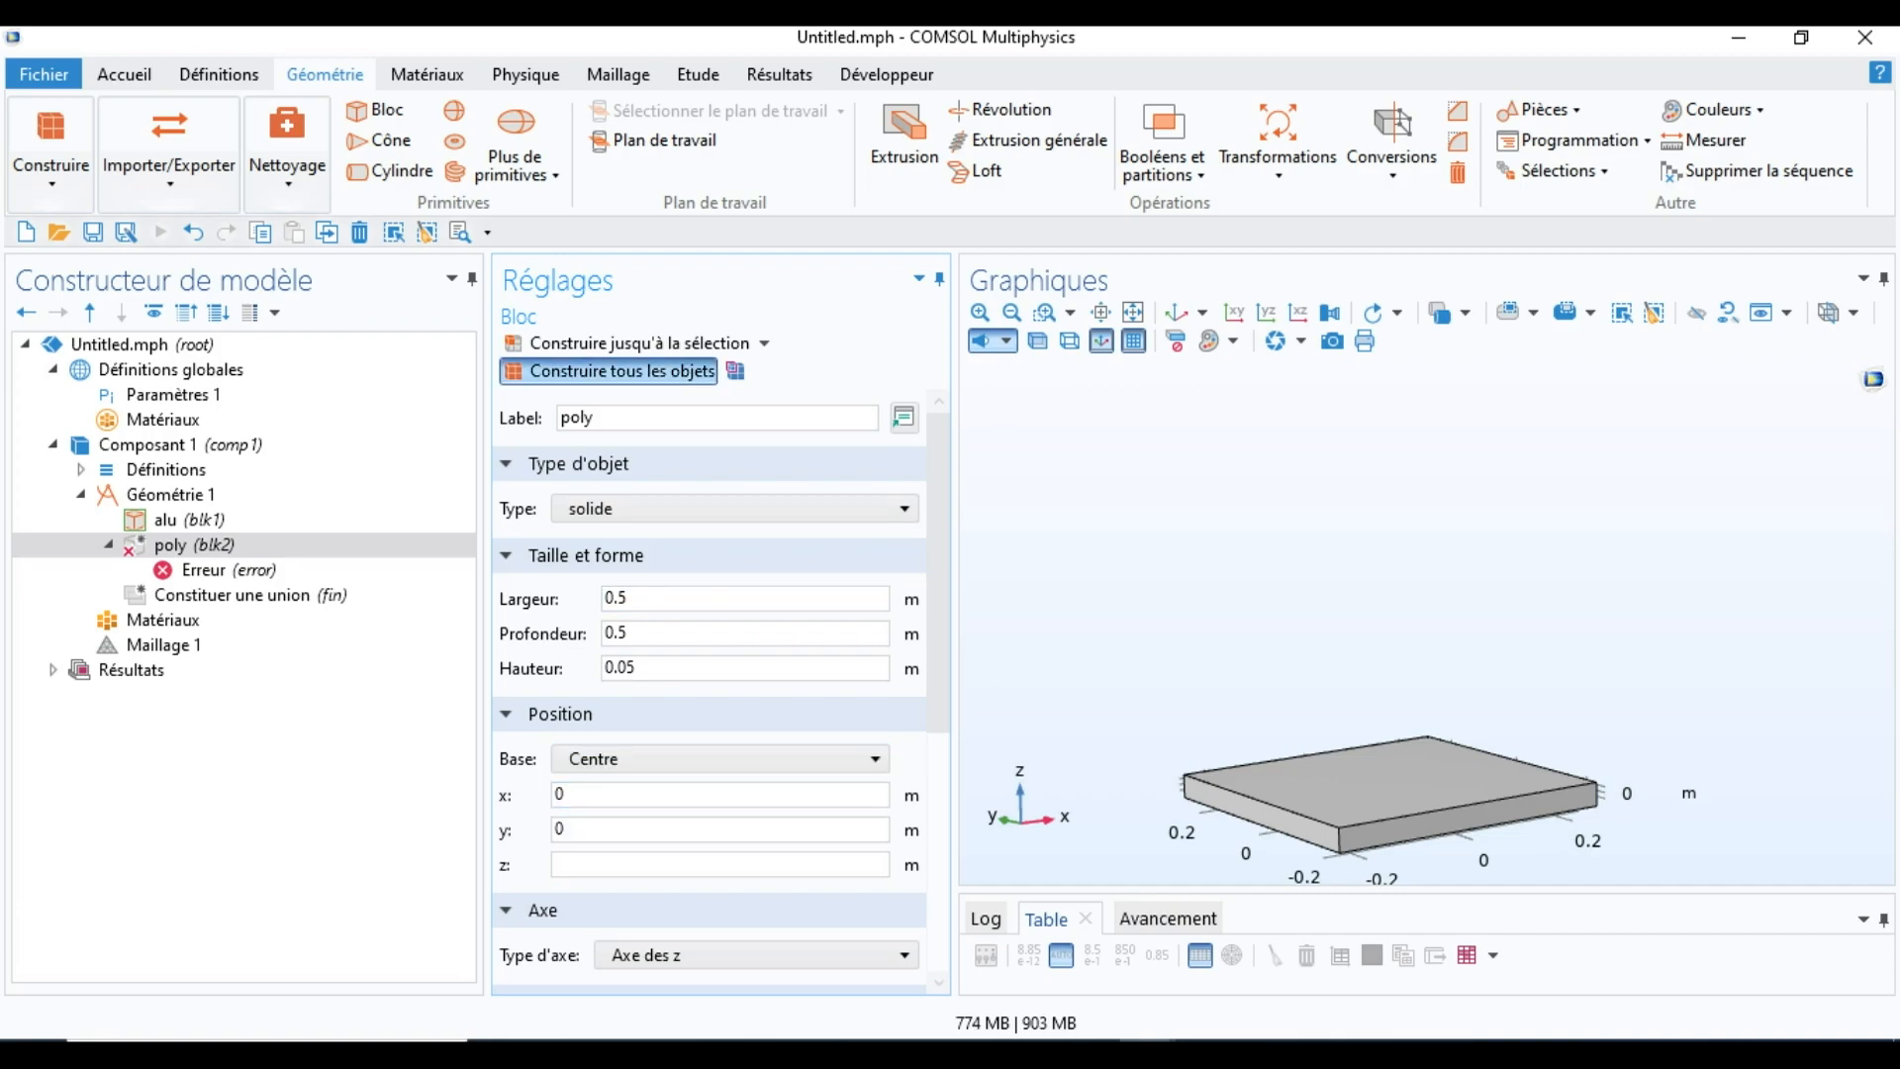
{"action": "left_click", "coordinate": [621, 371]}
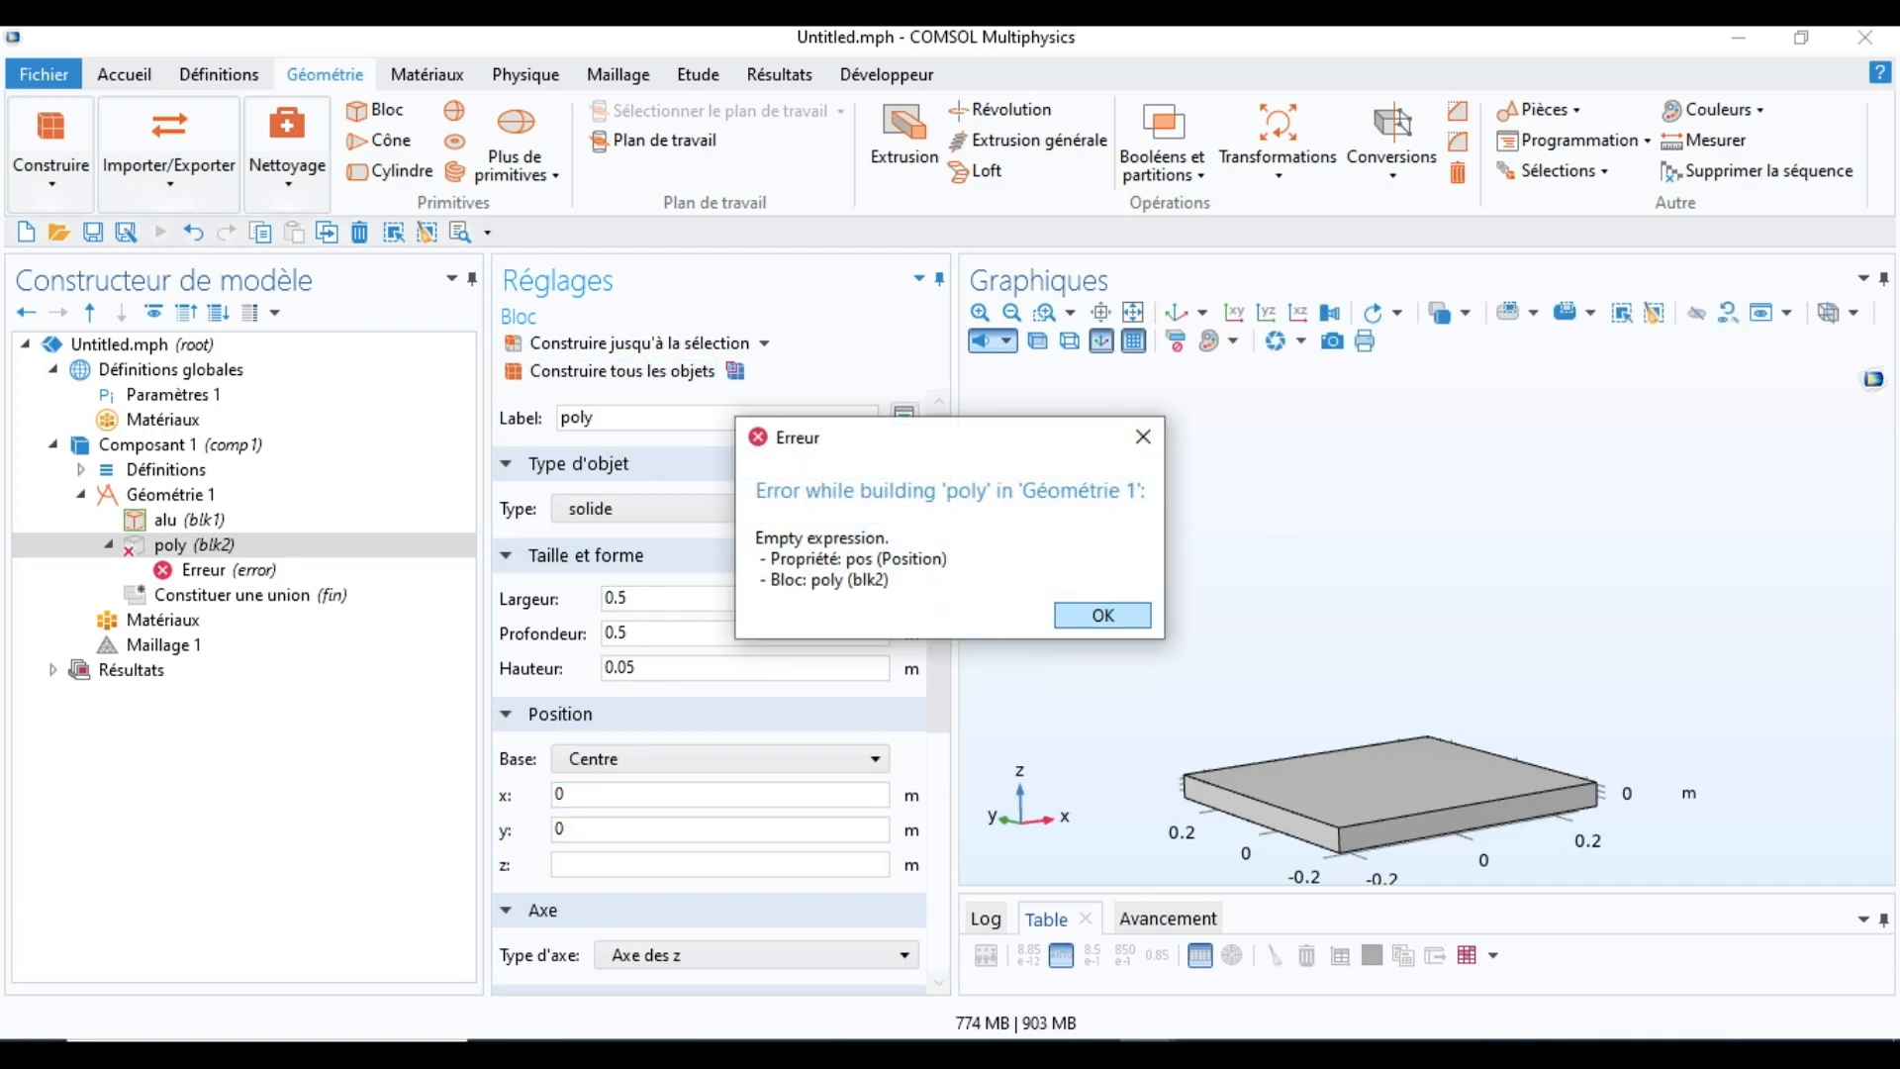
{"action": "key", "text": "Return"}
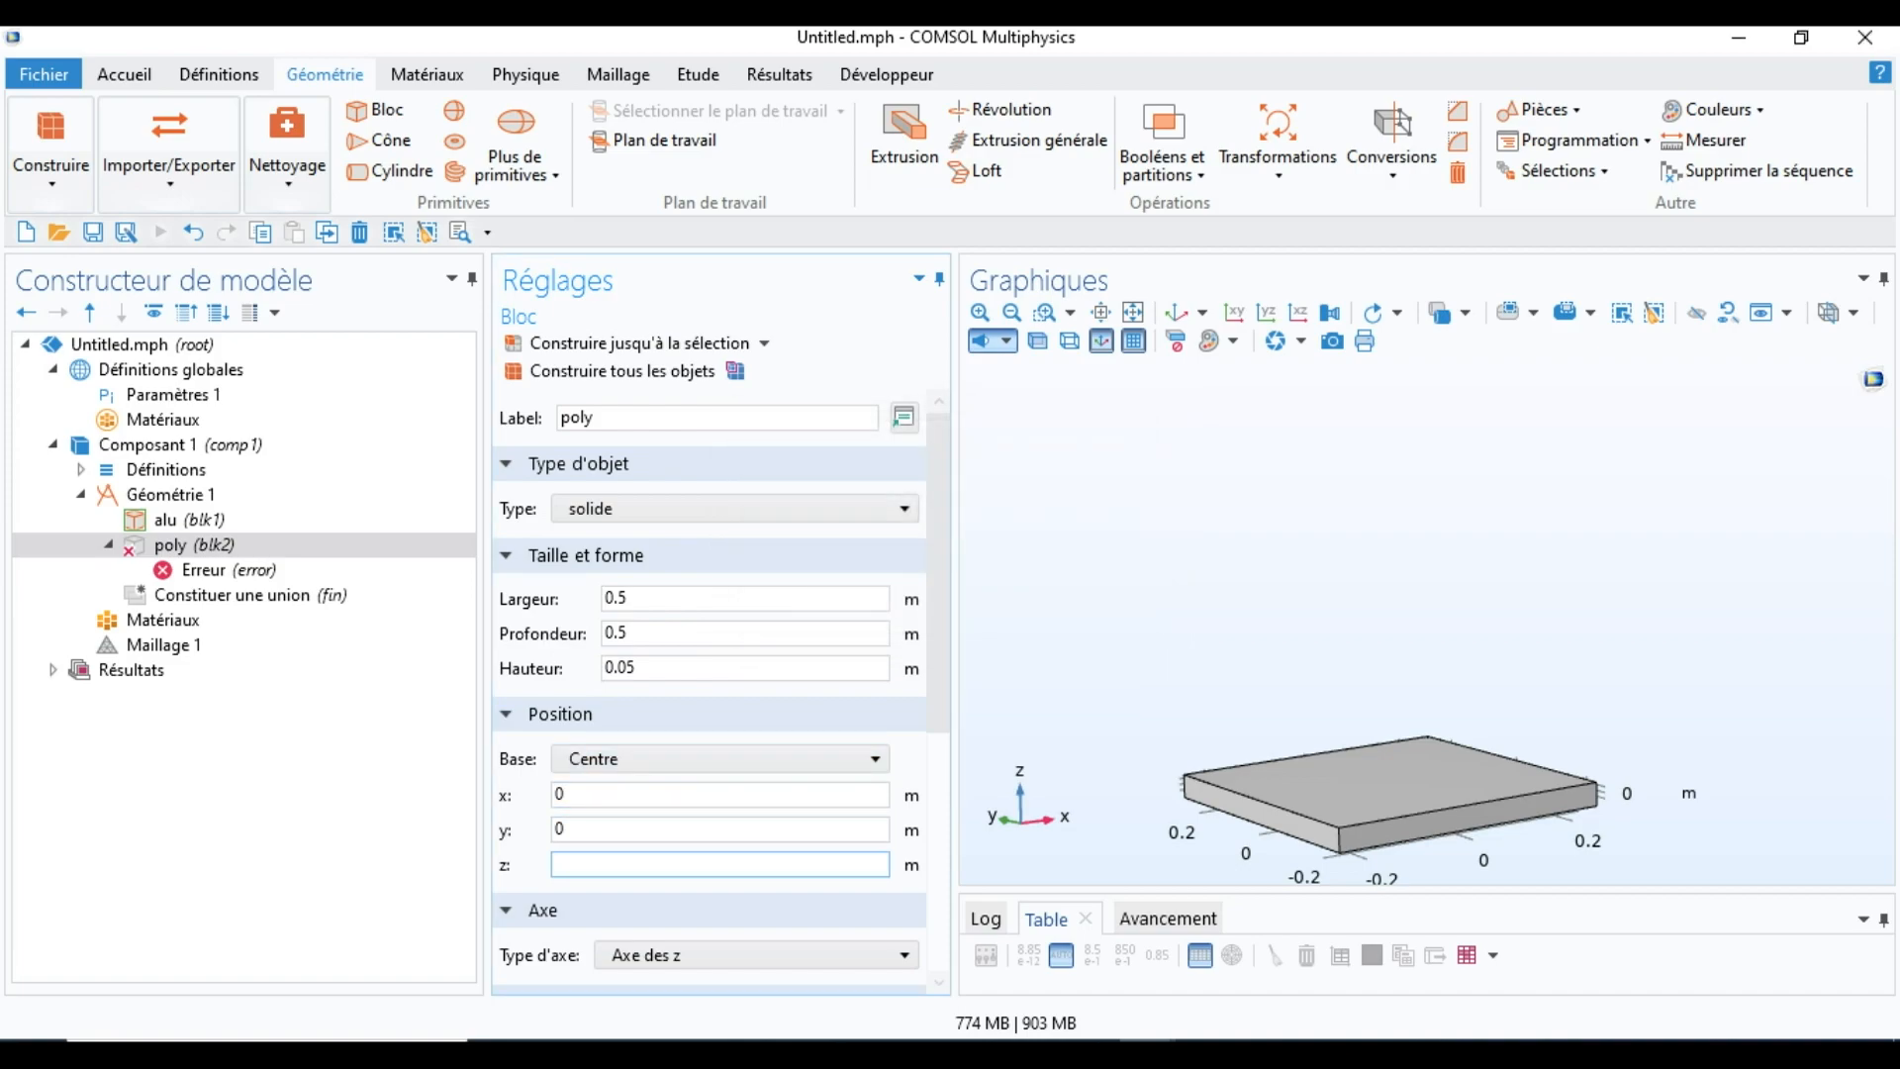
Step: Try z positions of 0.2 m and 0.05 m for the poly block, rebuilding all objects after each
{"action": "type", "text": "0.2"}
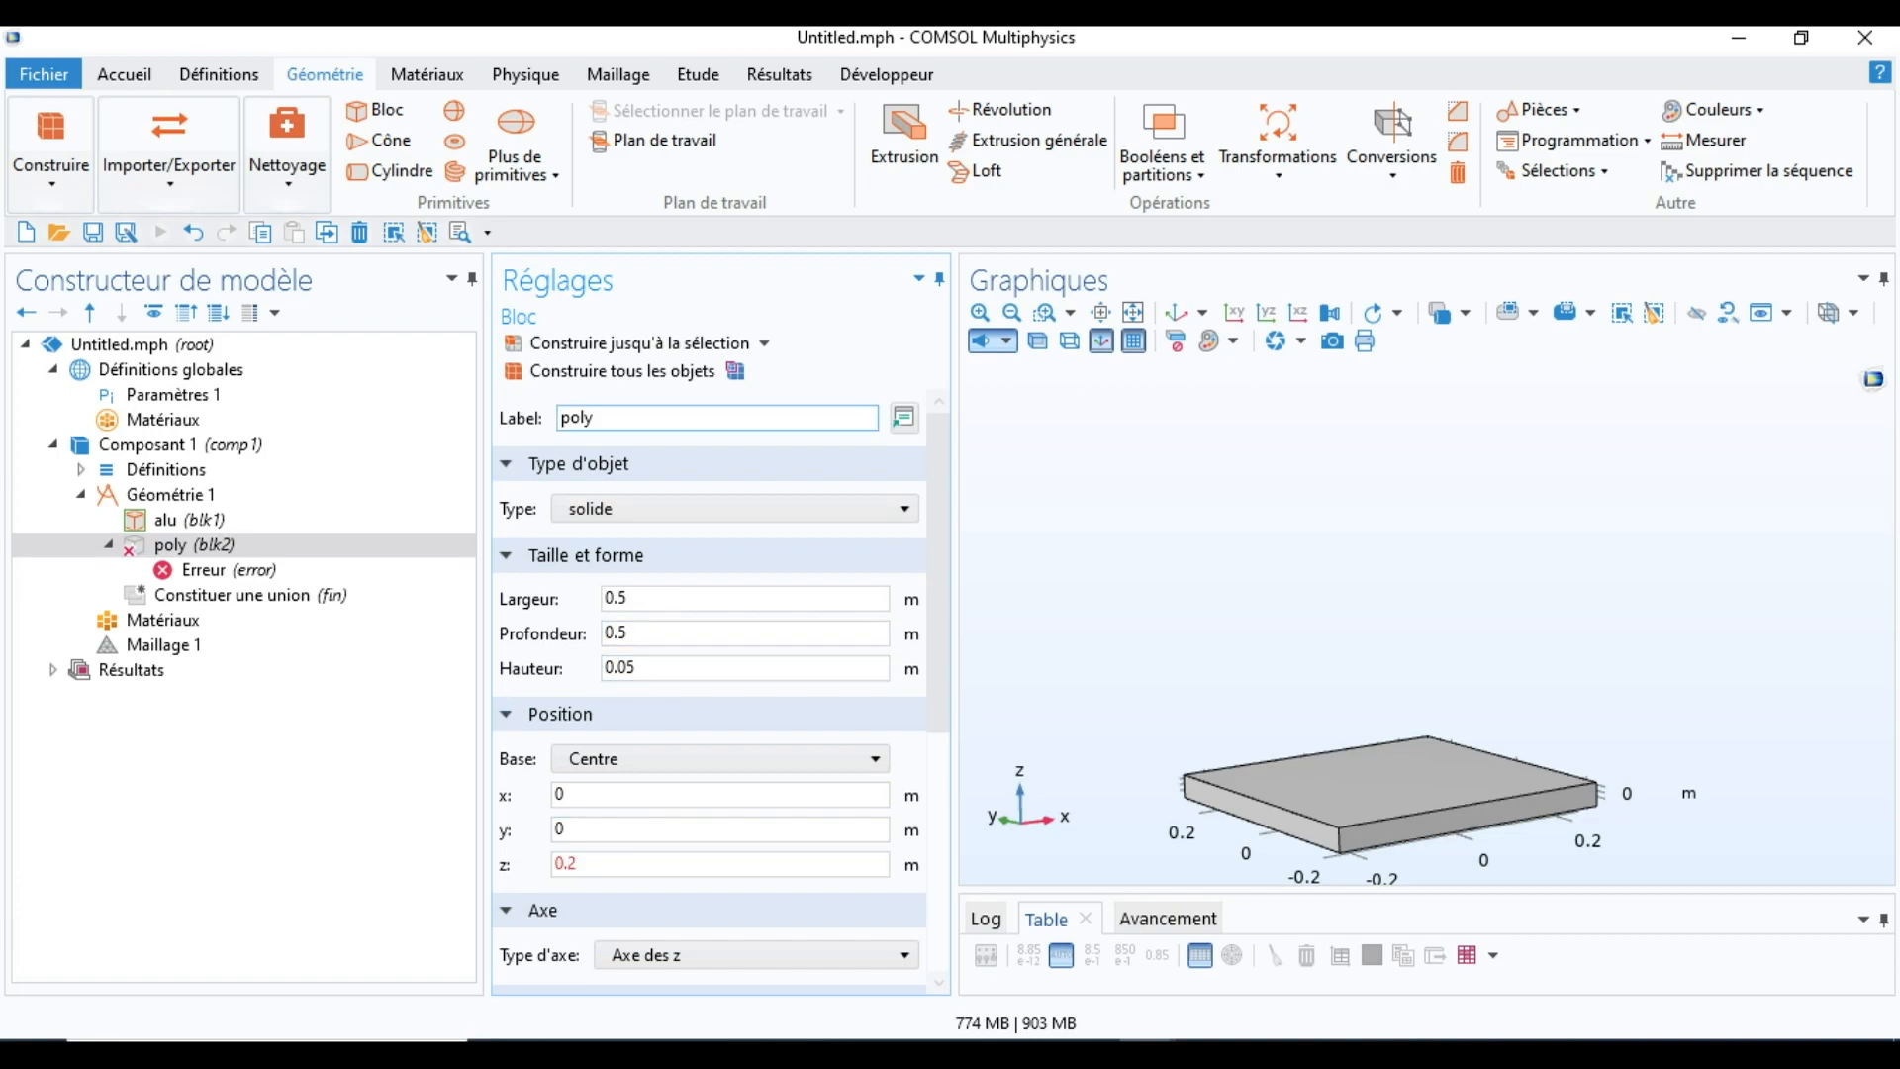
{"action": "left_click", "coordinate": [621, 370]}
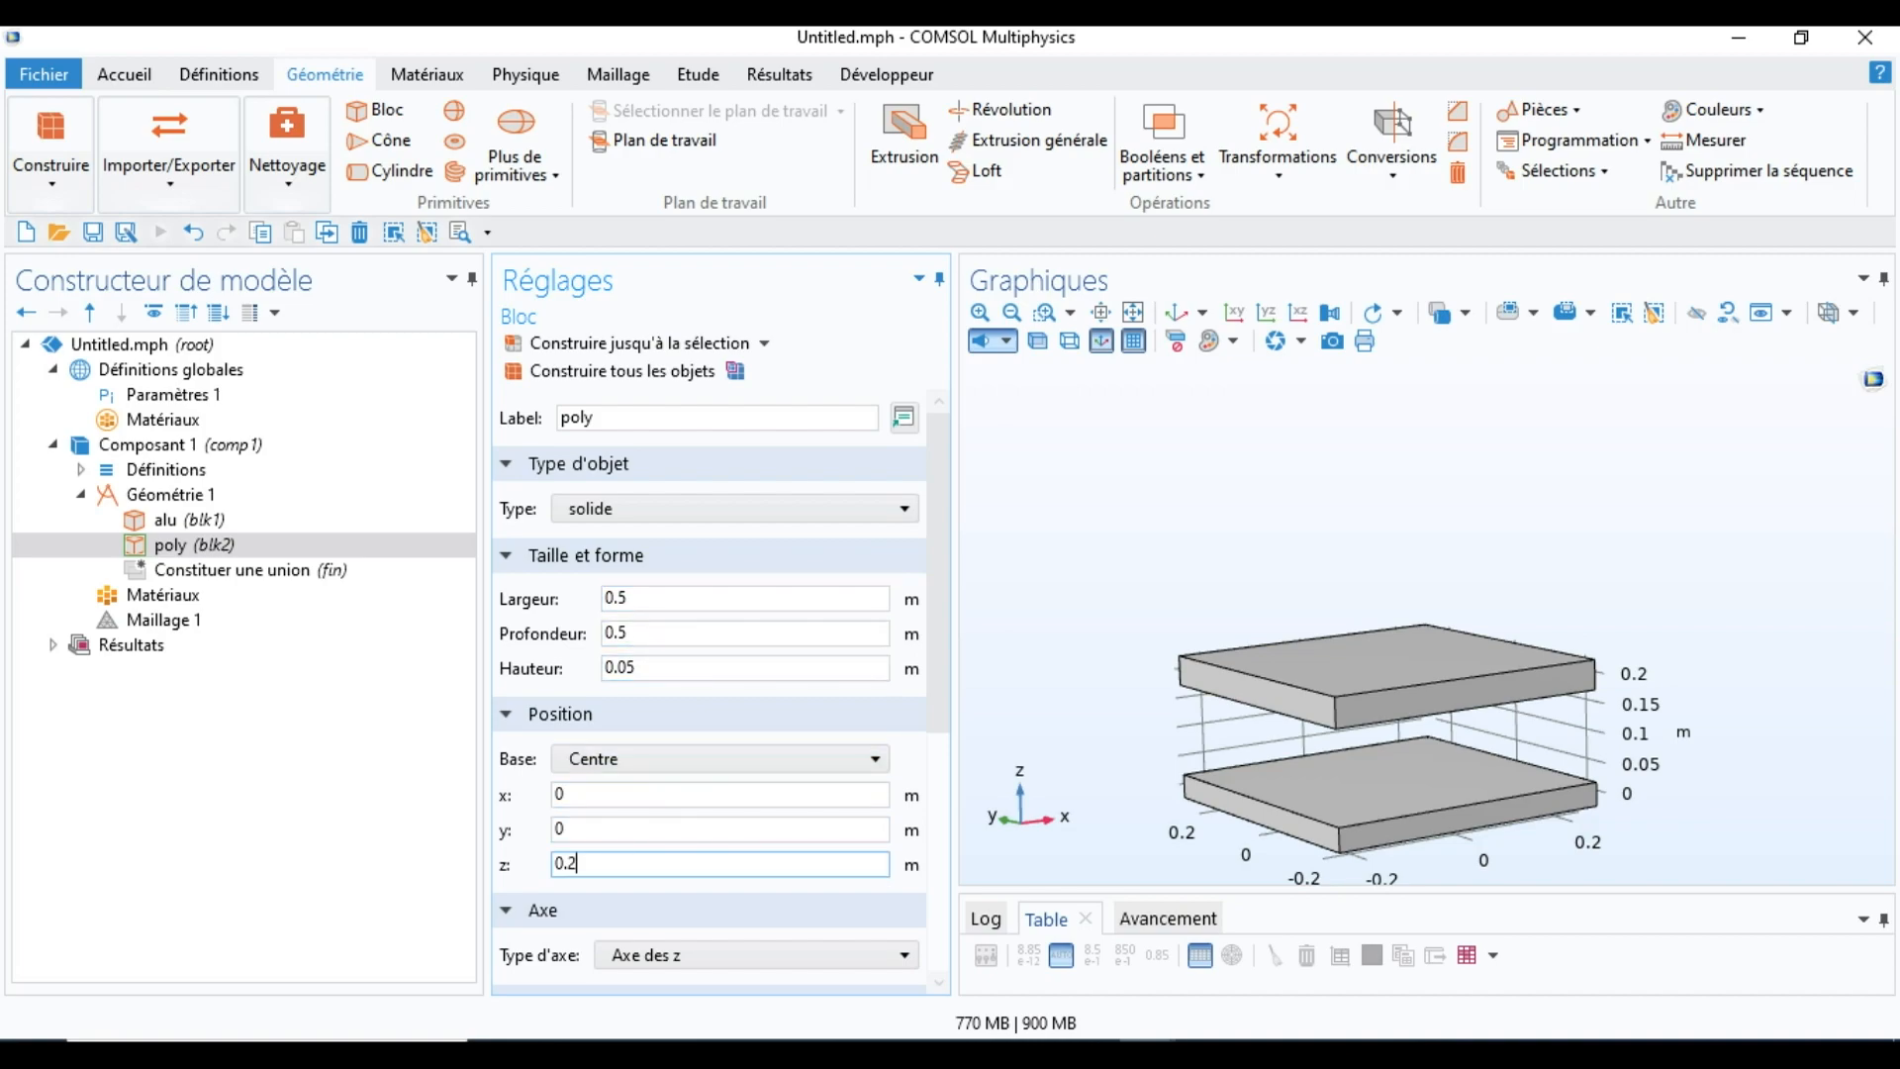
{"action": "key", "text": "BackSpace"}
{"action": "type", "text": "05"}
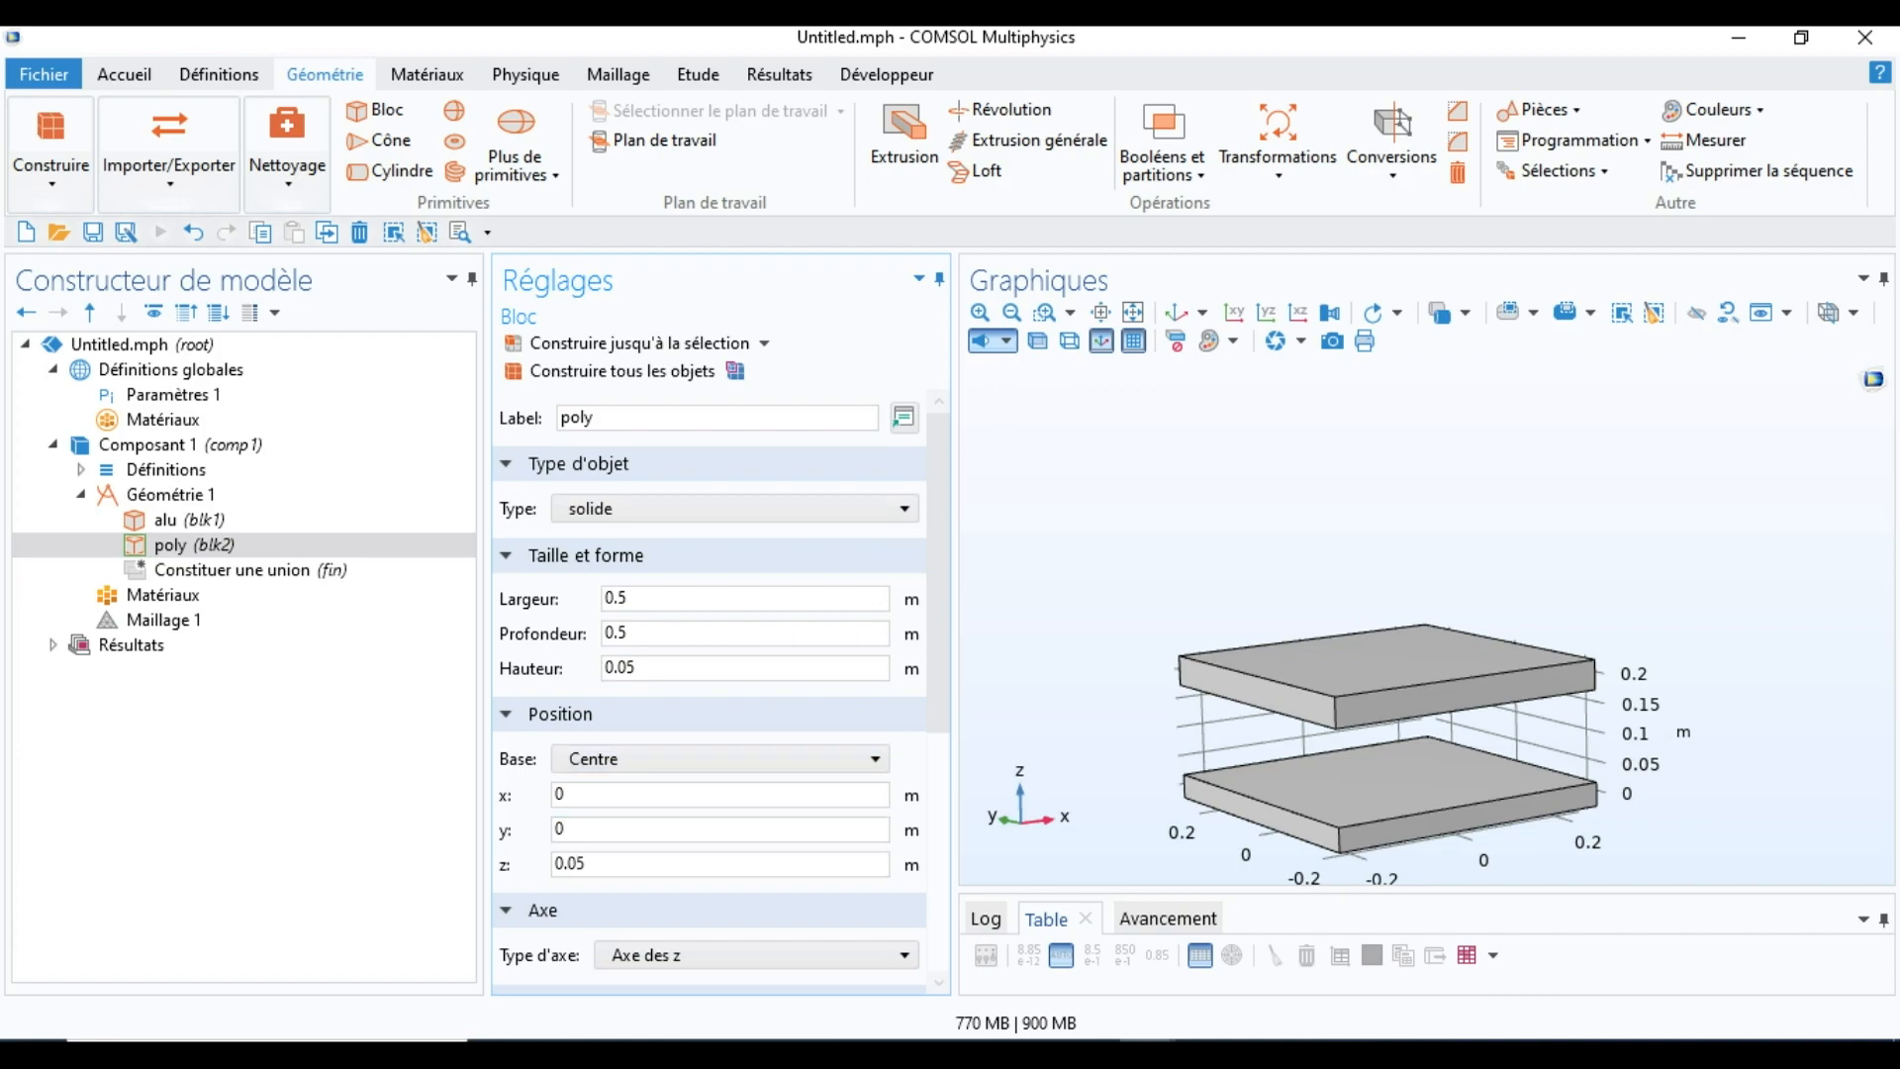
{"action": "left_click", "coordinate": [622, 370]}
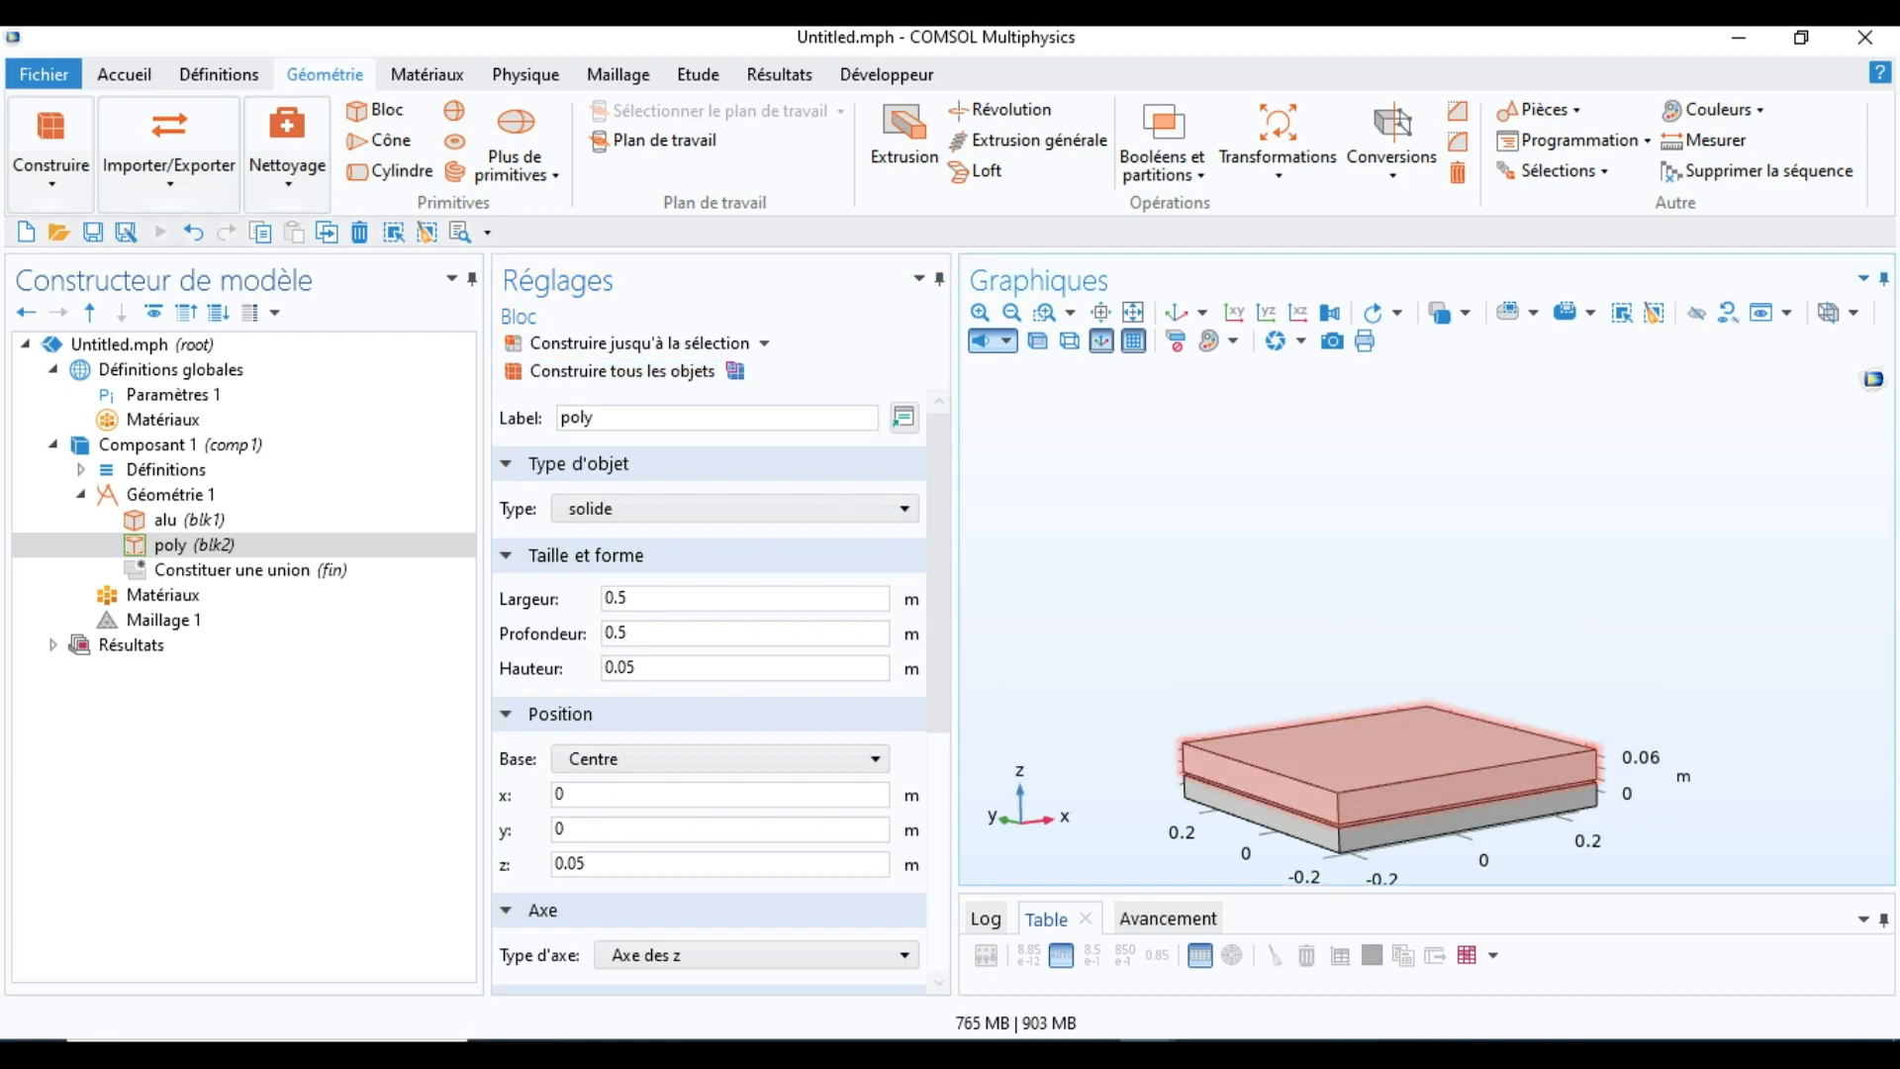
Step: Set the poly block's z position to 0.04 m and rebuild all objects
{"action": "left_click_drag", "start_coordinate": [1385, 812], "coordinate": [1388, 760]}
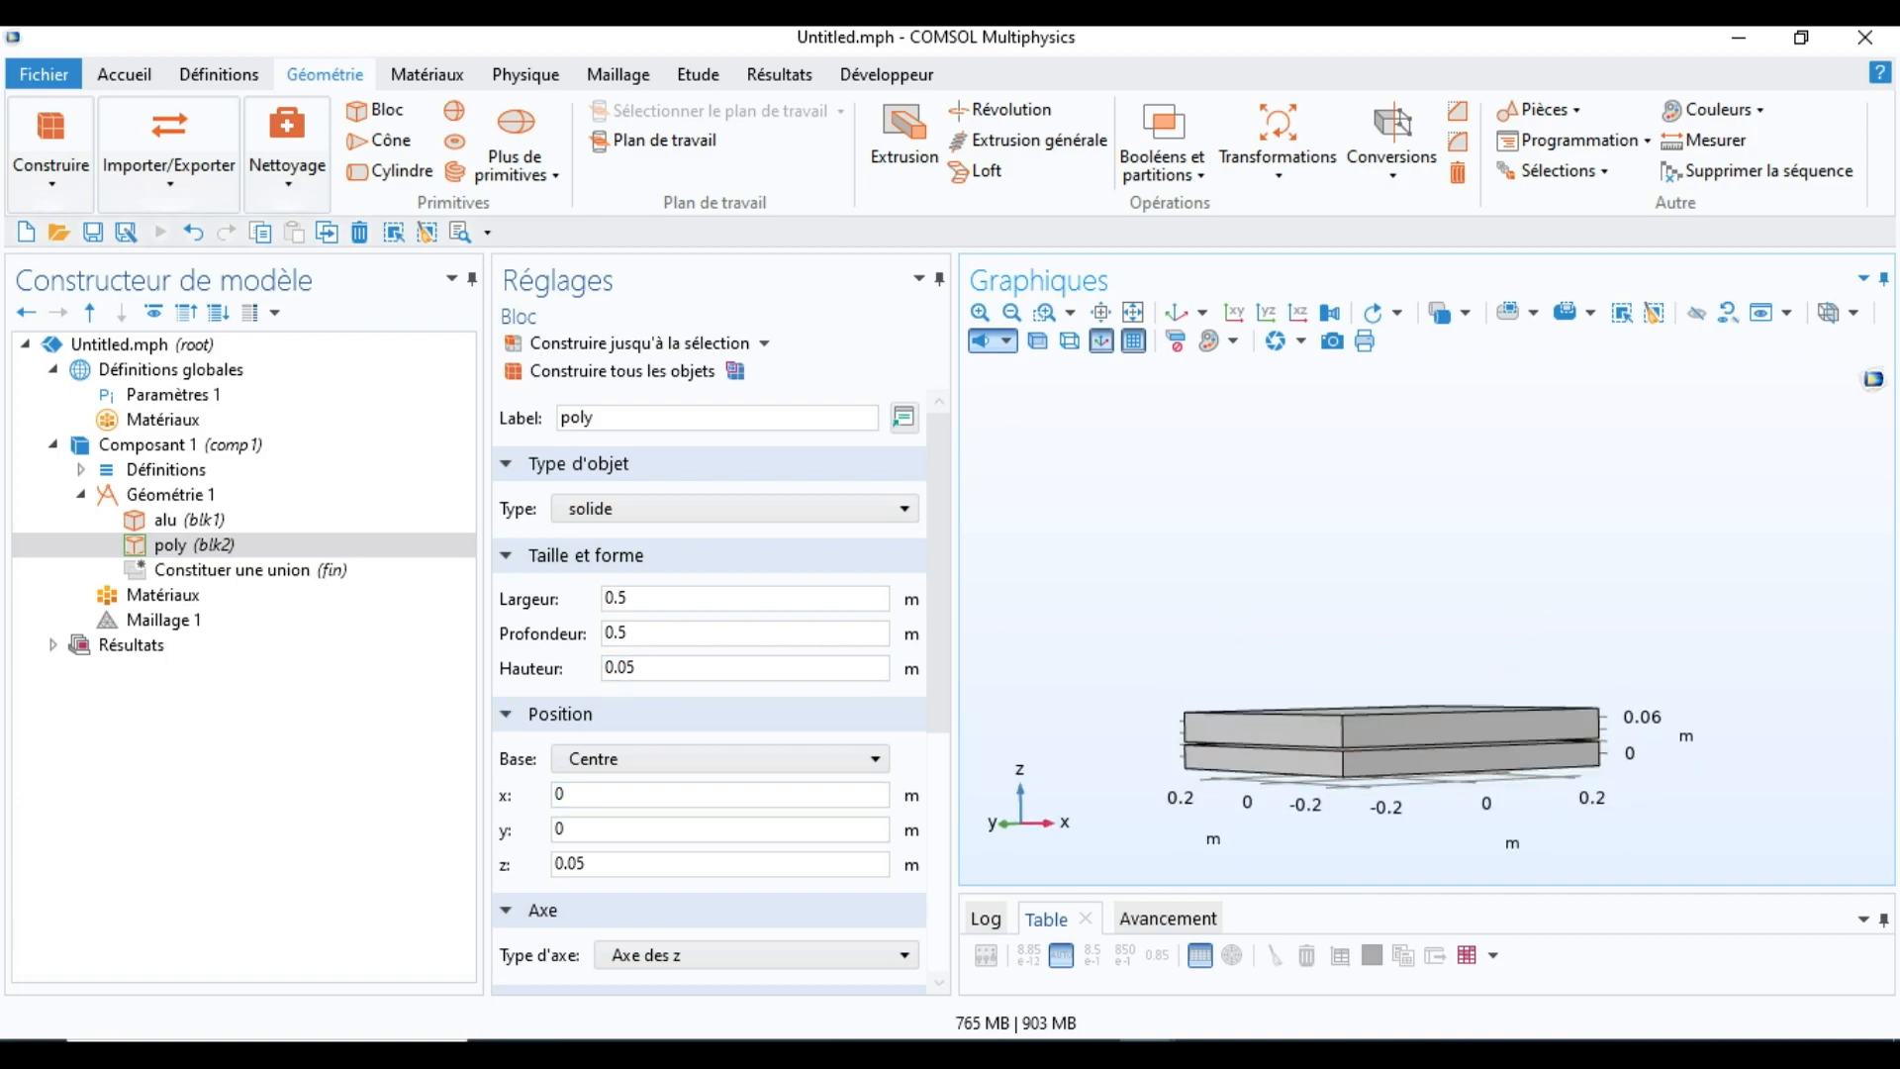
{"action": "left_click", "coordinate": [589, 864]}
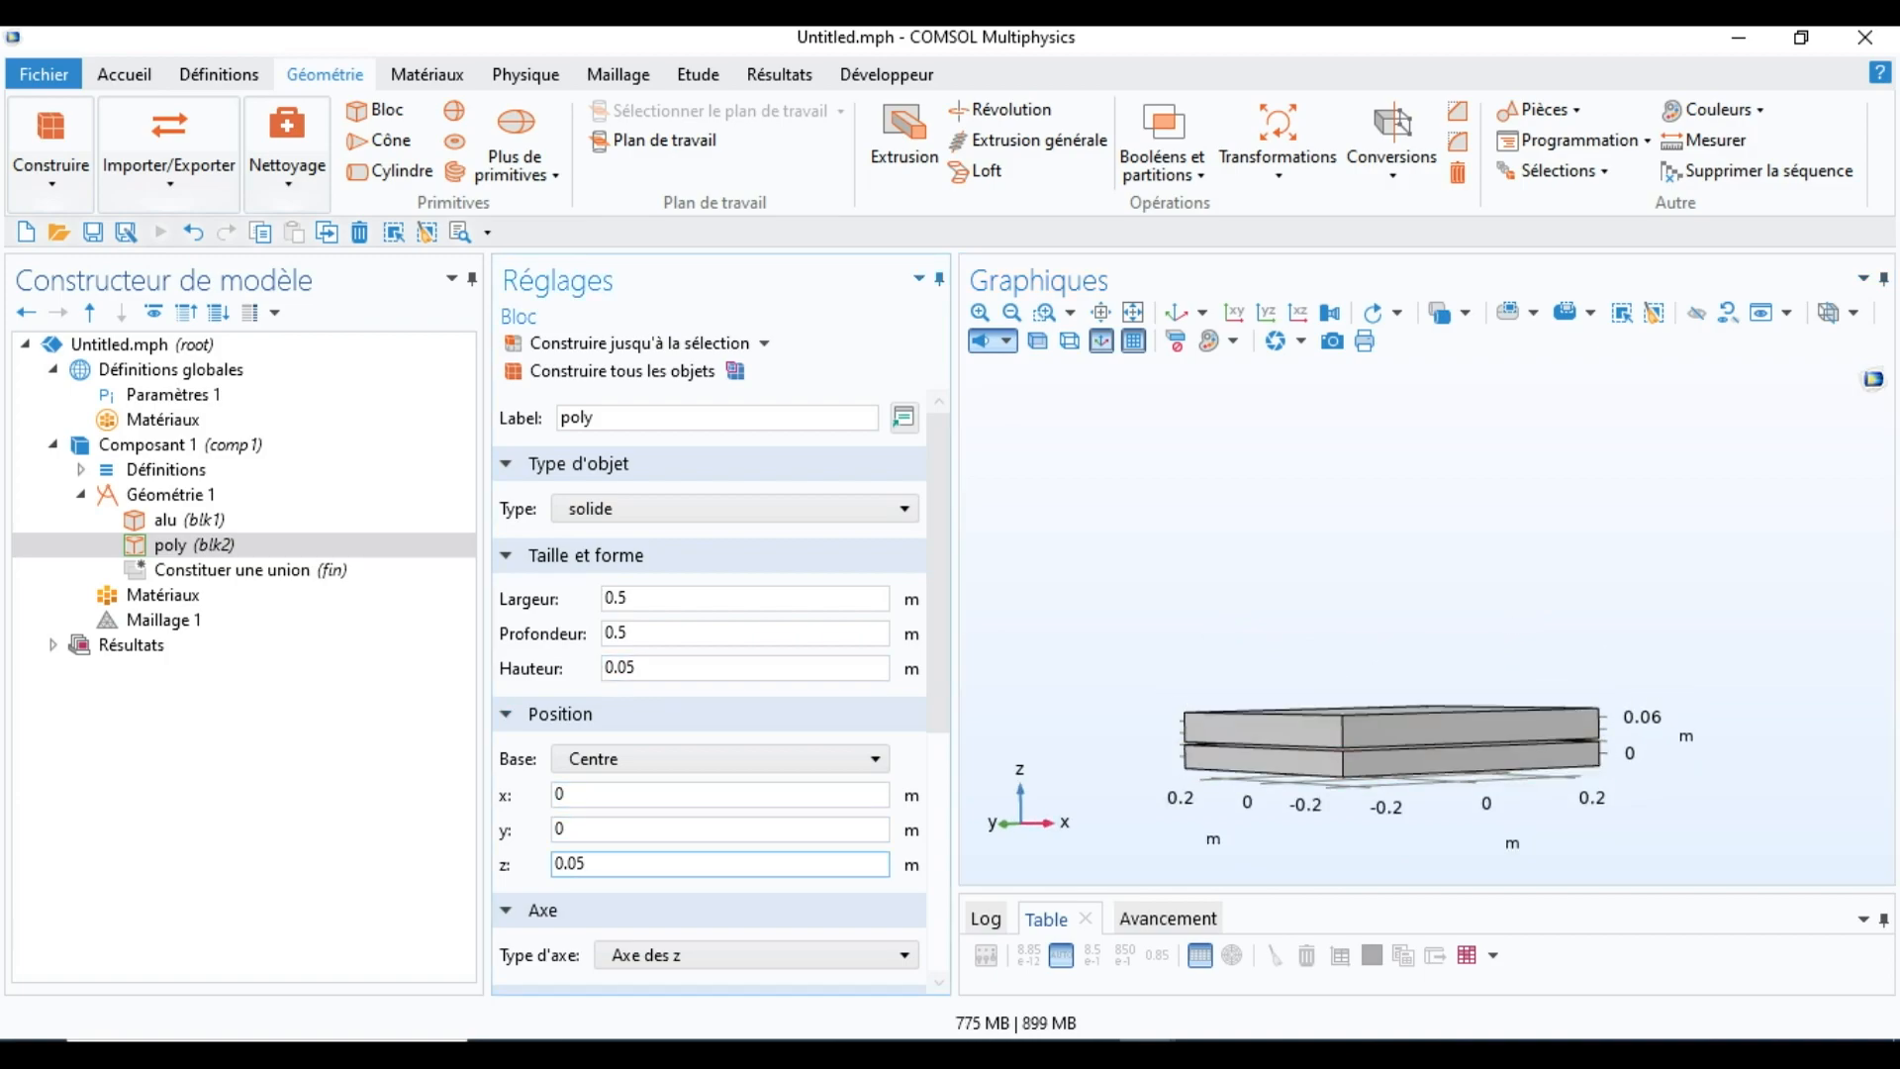
{"action": "type", "text": "4"}
{"action": "left_click", "coordinate": [621, 371]}
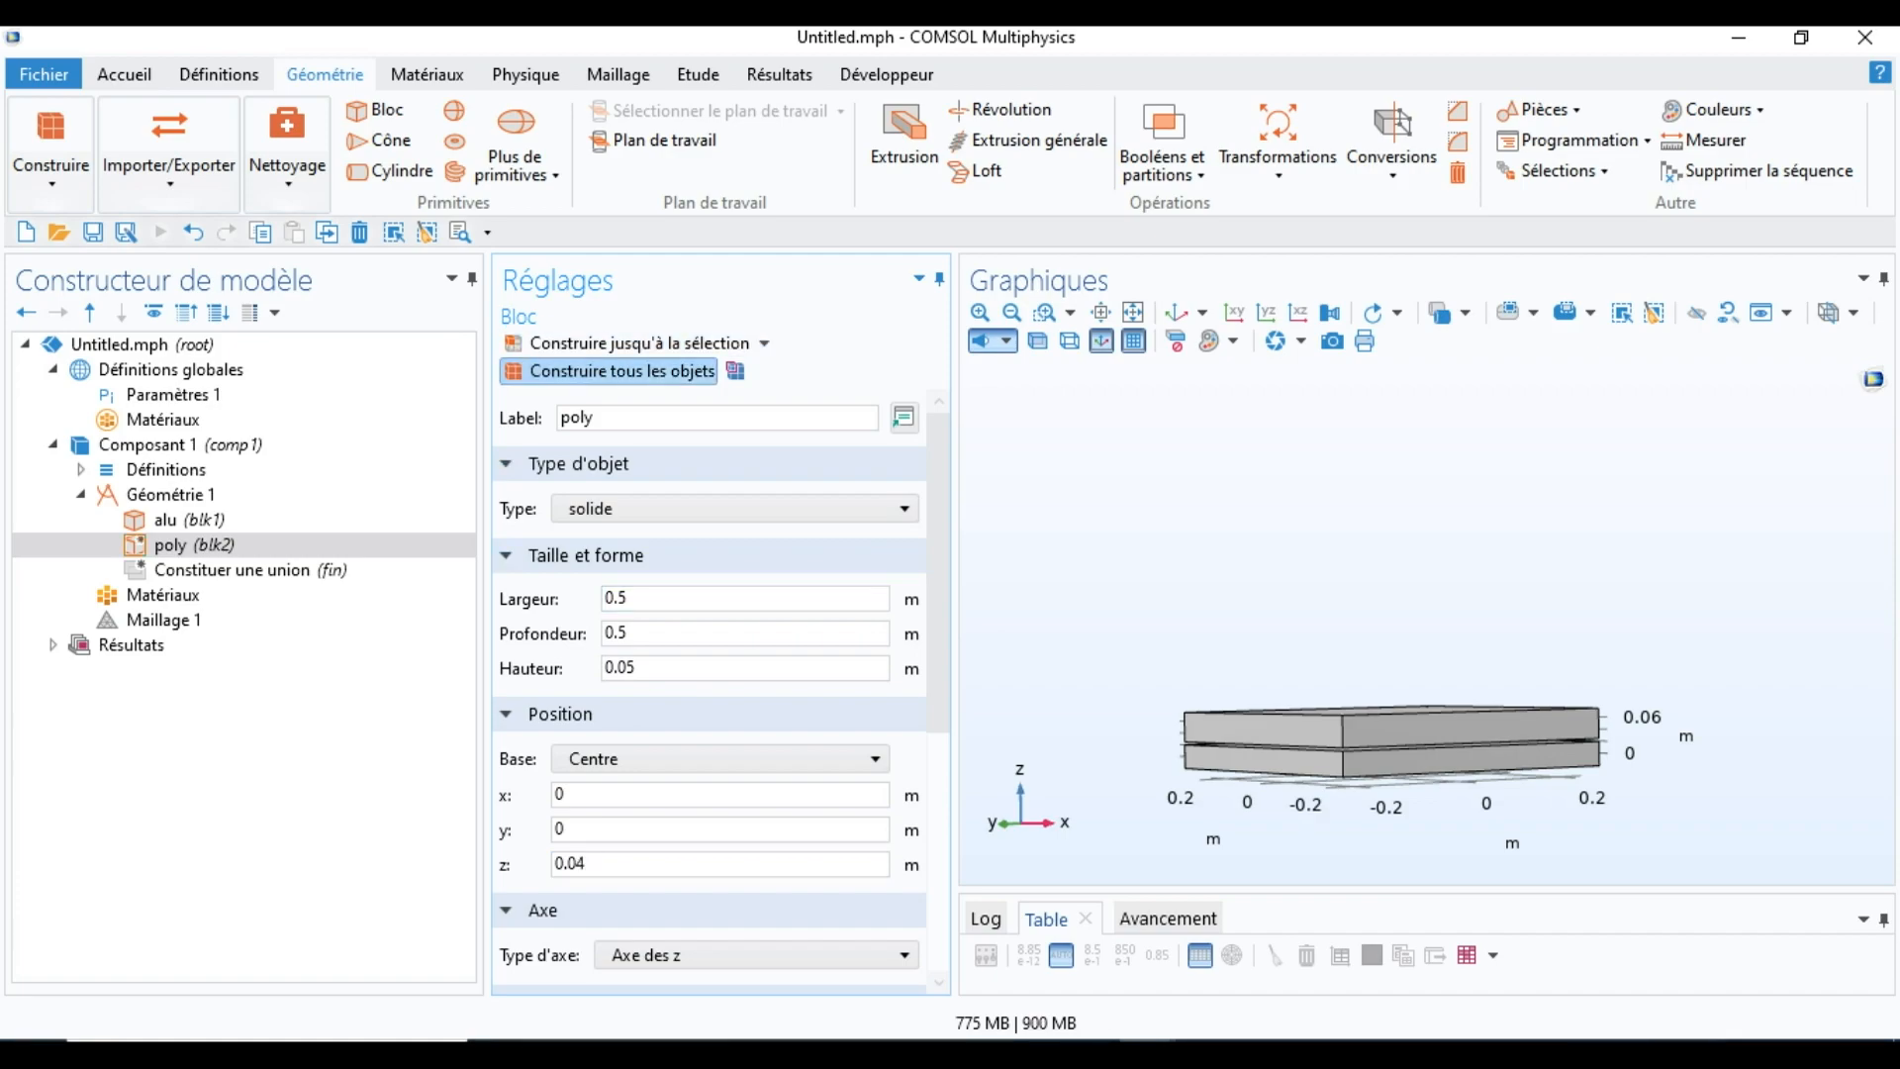
Step: Set the poly block's z position to 0.035 m and rebuild all objects
{"action": "left_click", "coordinate": [586, 864]}
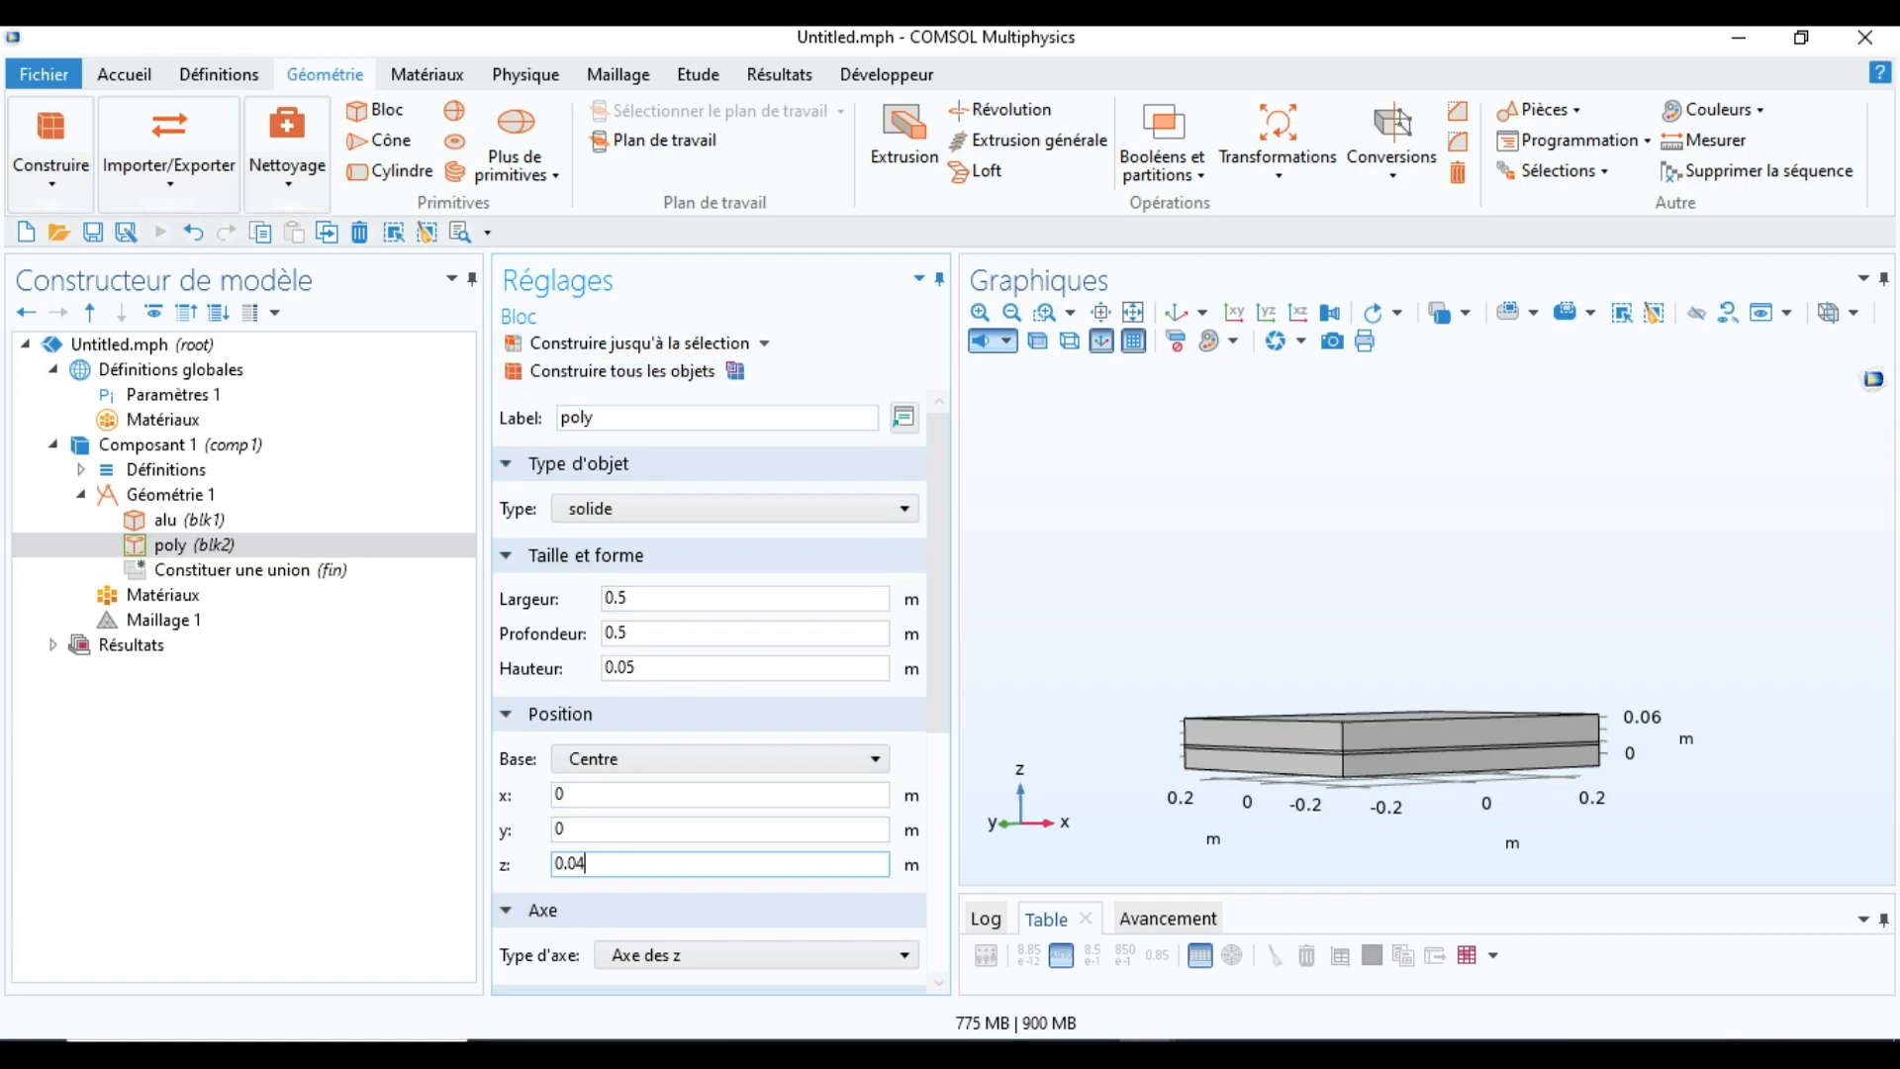
{"action": "type", "text": "35"}
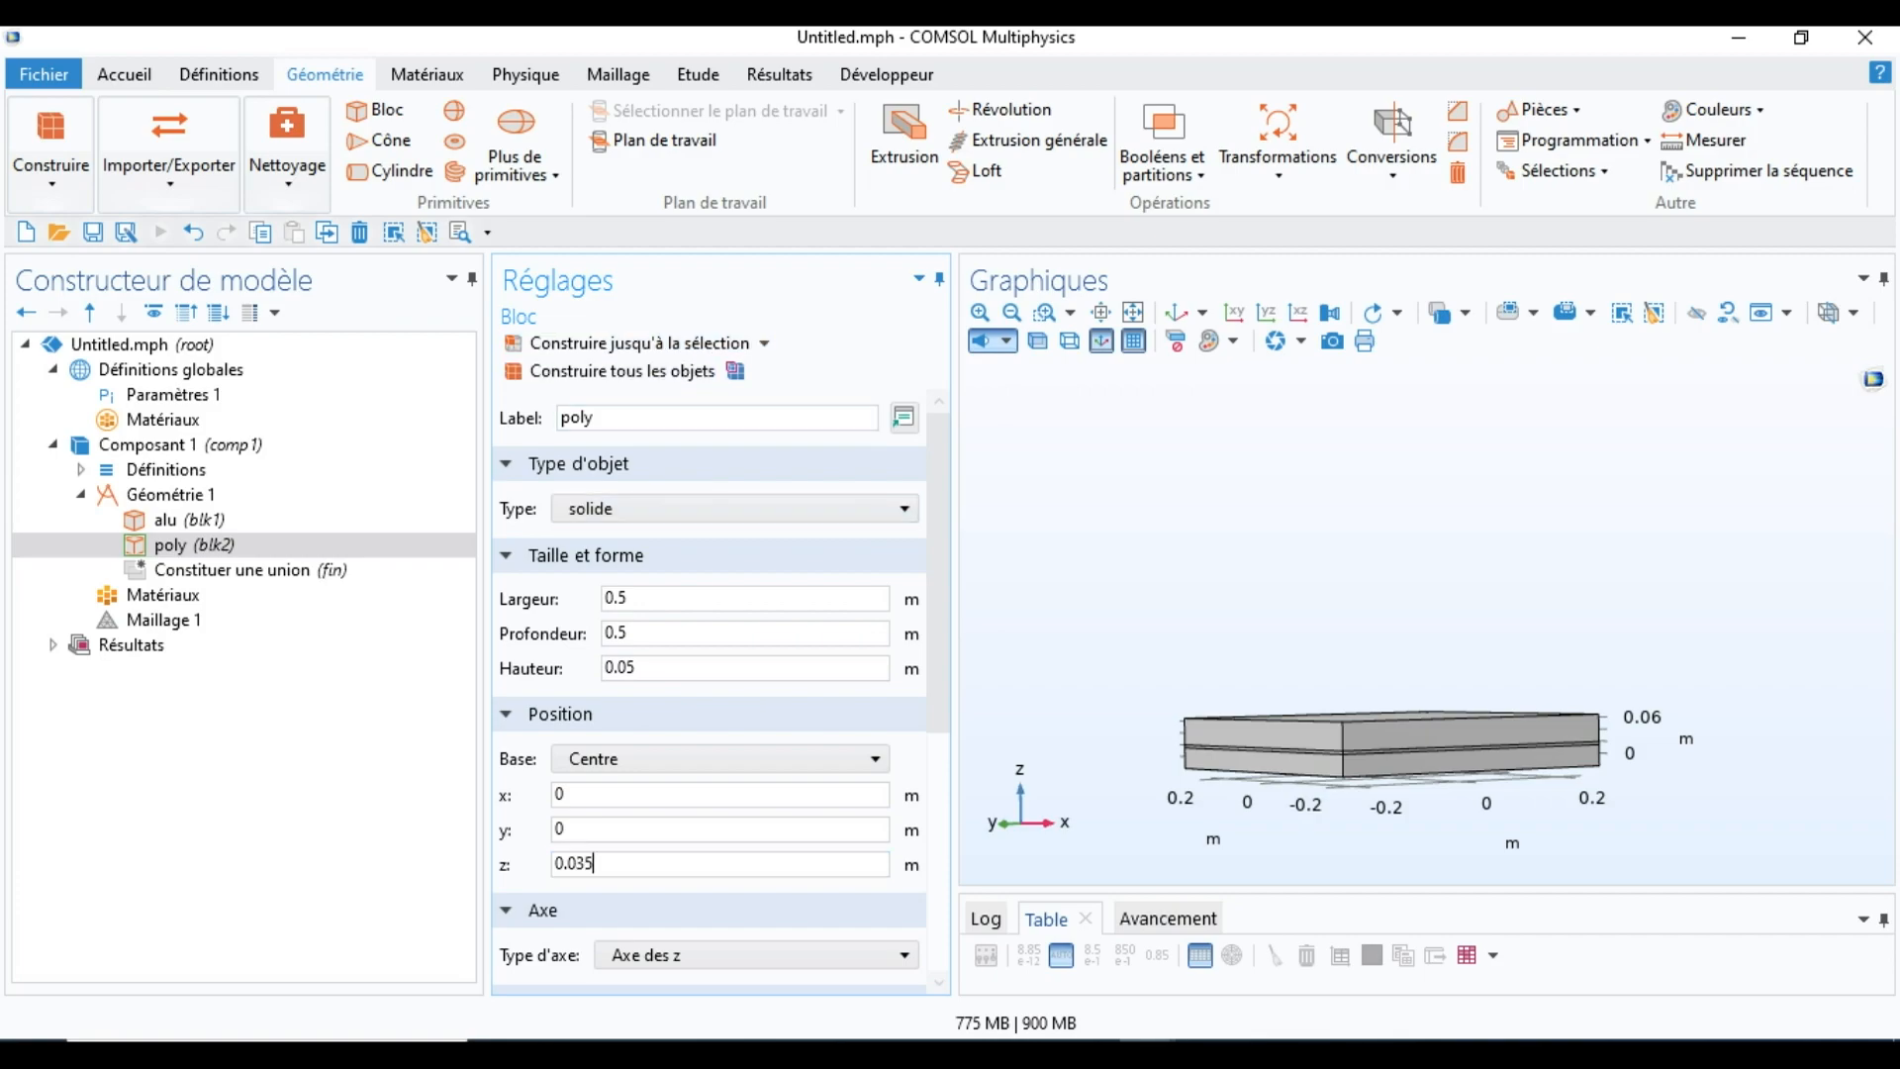
{"action": "key", "text": "F8"}
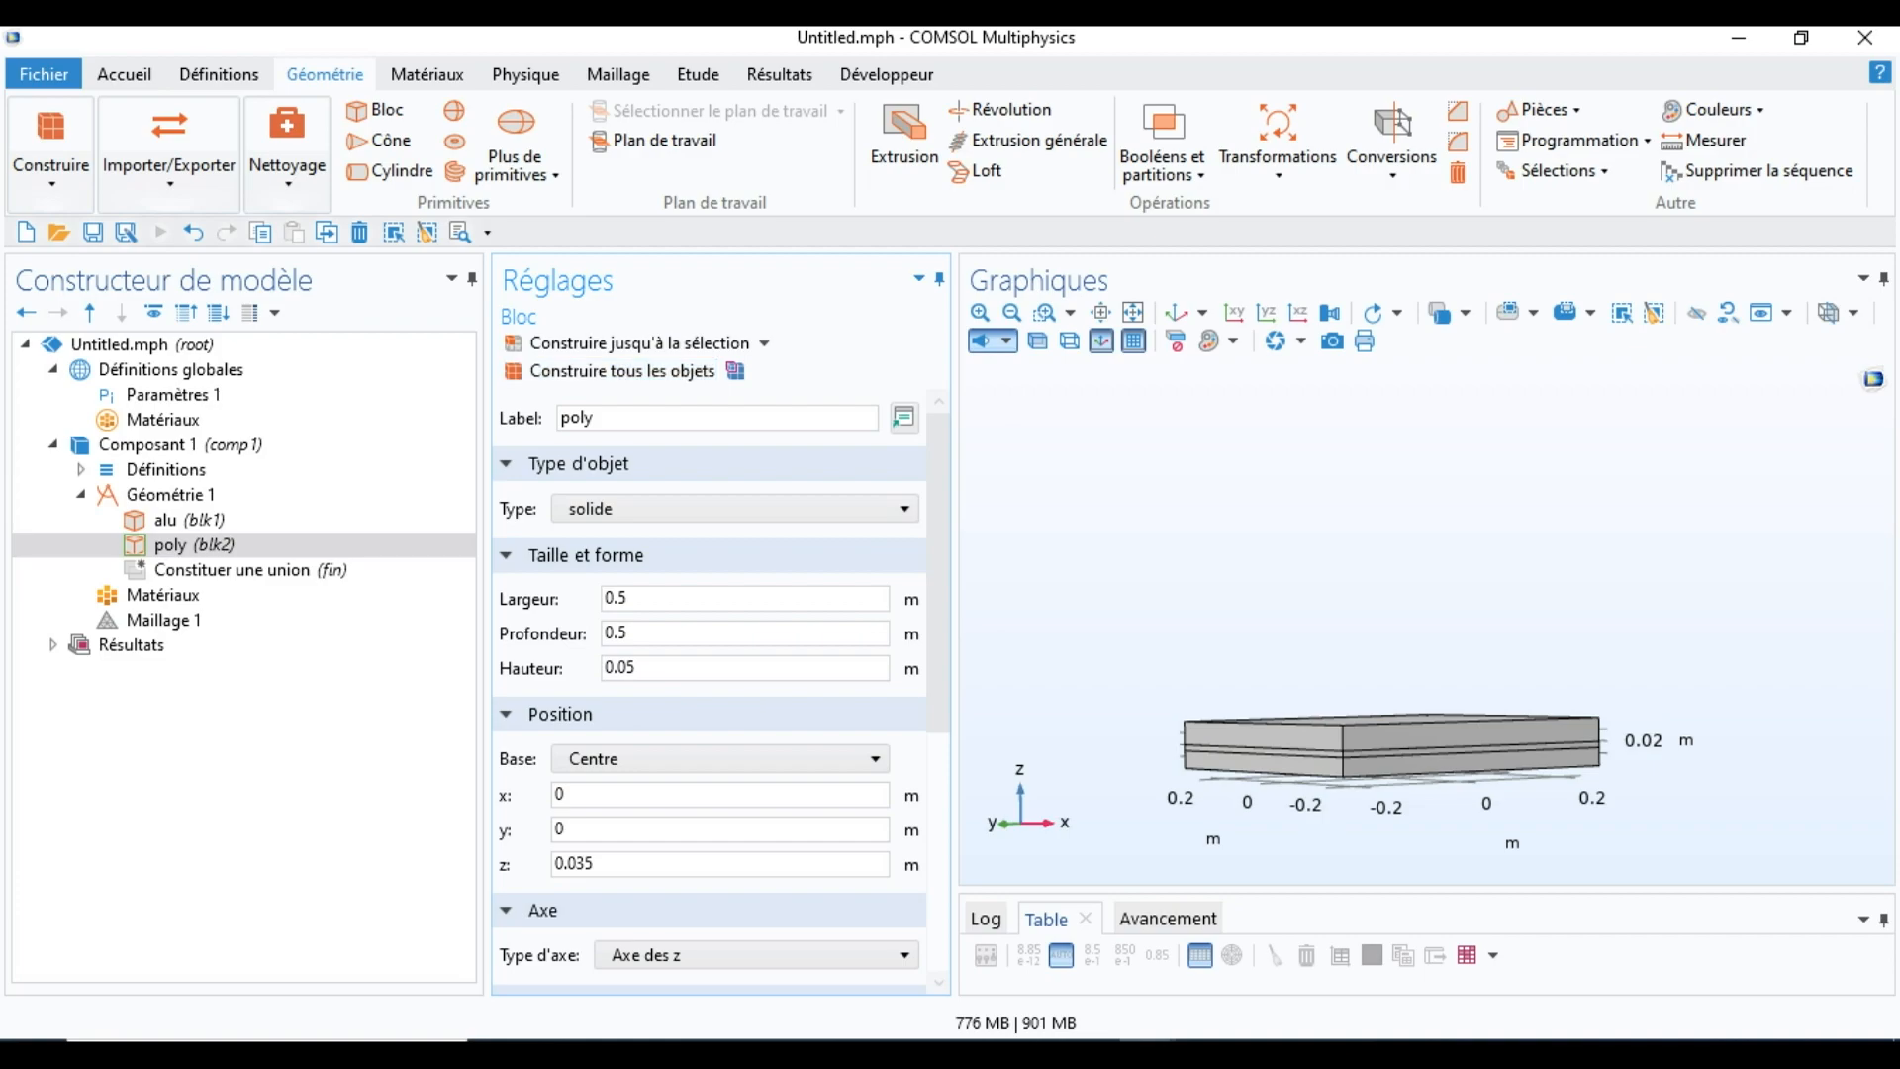
Step: Try z positions of 0.038 m and 0.039 m for the poly block, rebuilding the geometry after each
{"action": "left_click", "coordinate": [614, 864]}
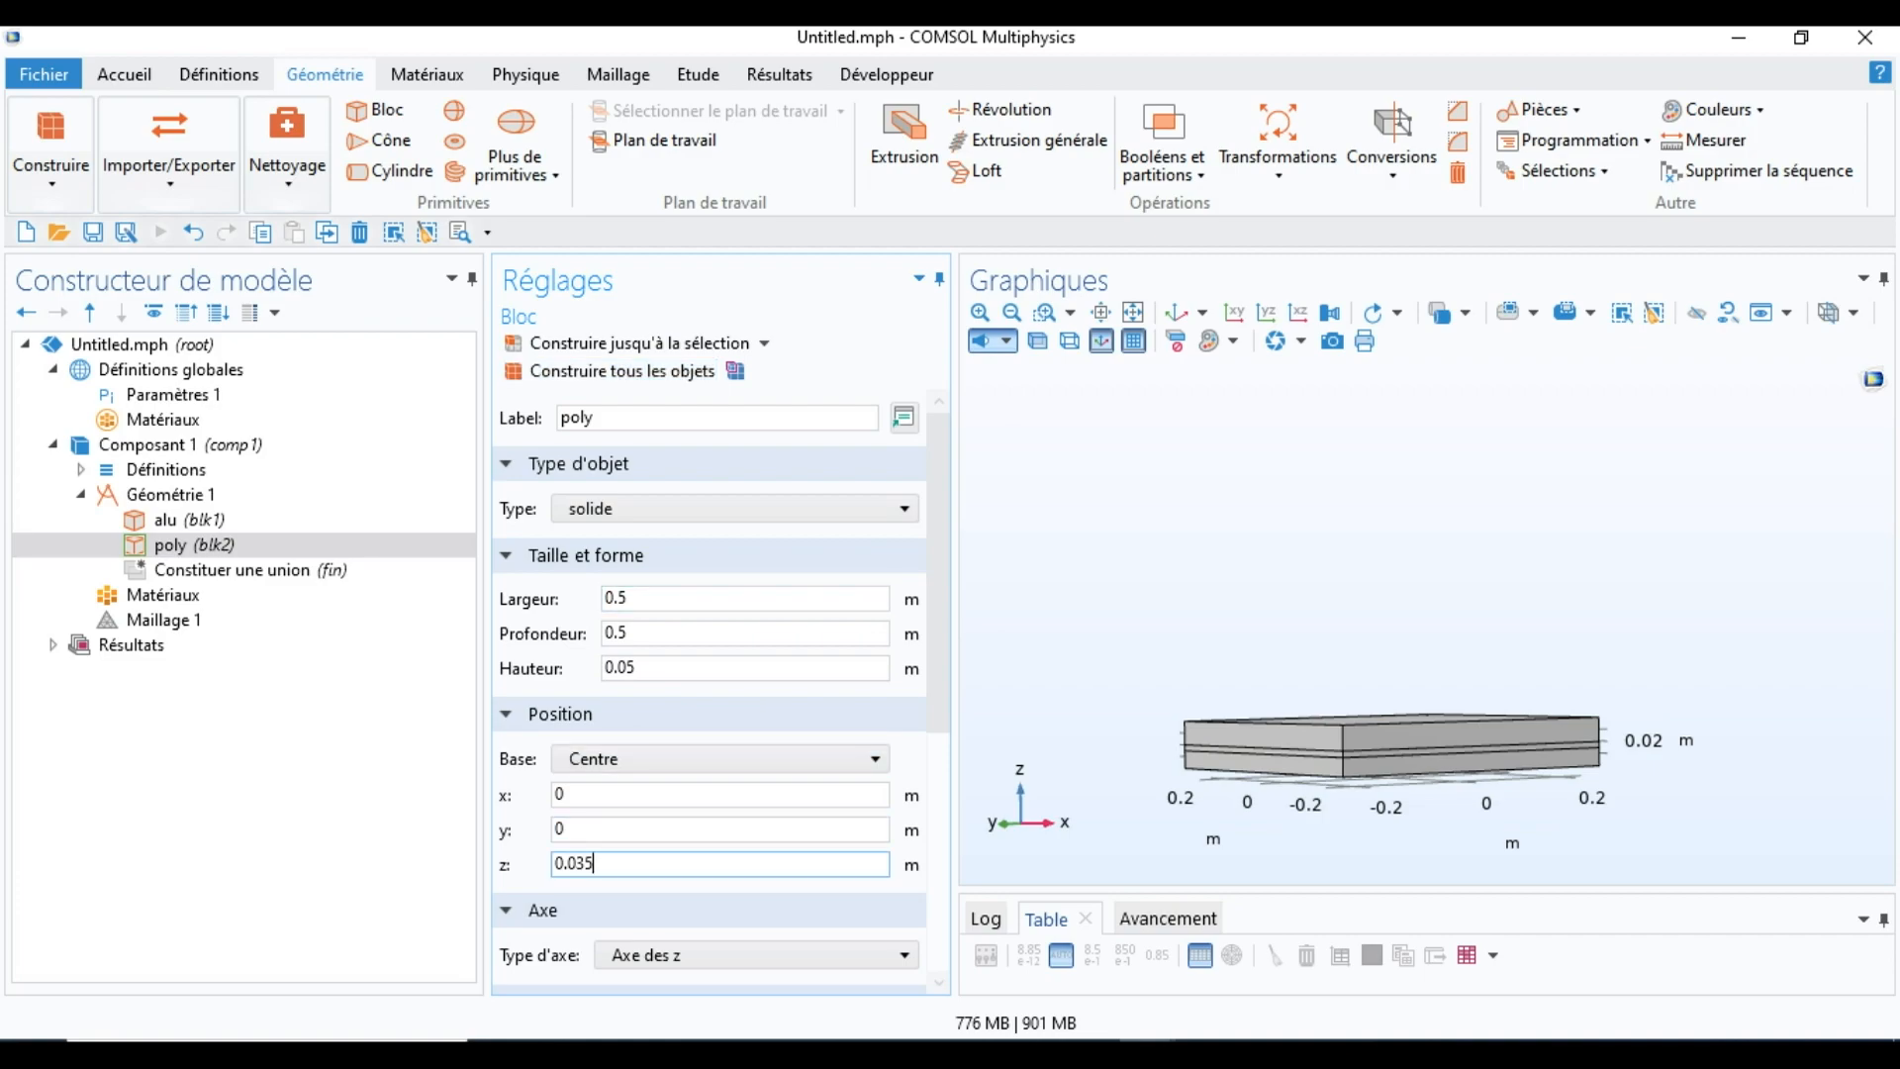
{"action": "key", "text": "BackSpace"}
{"action": "type", "text": "8"}
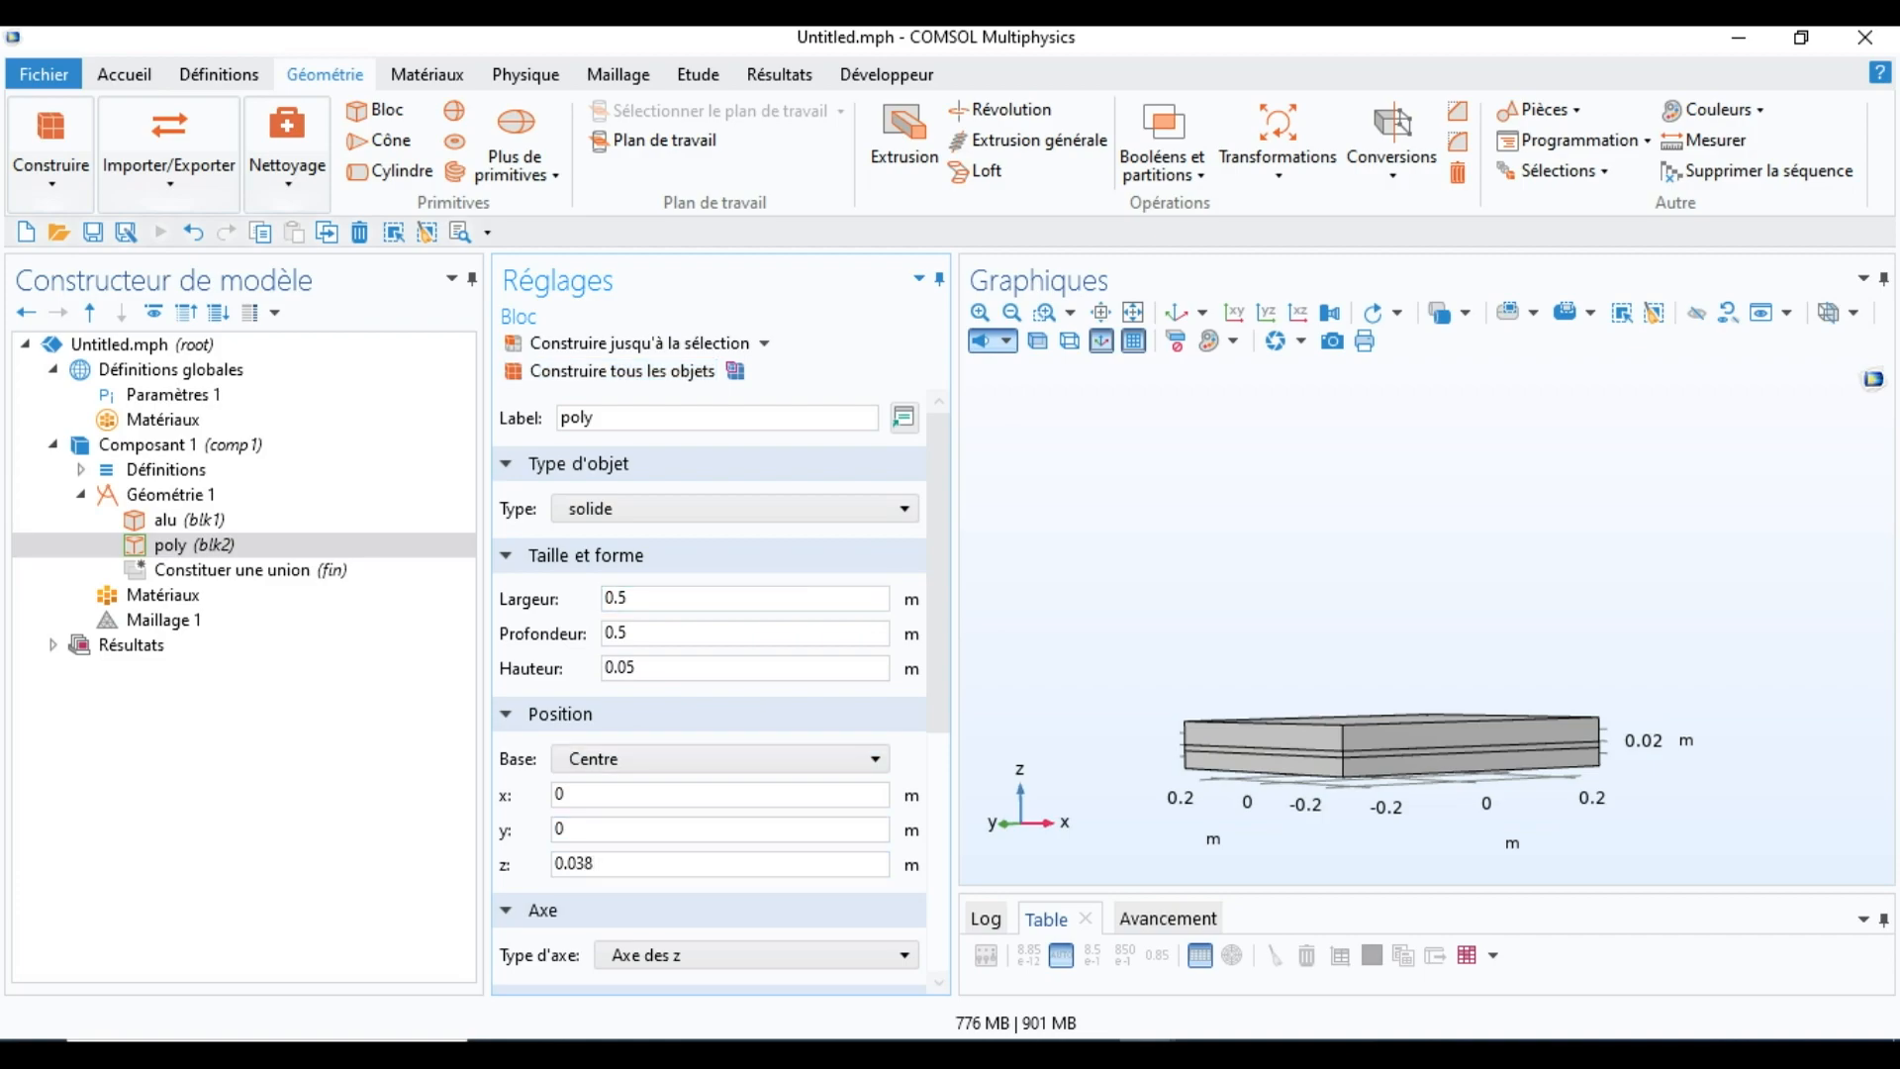
{"action": "left_click", "coordinate": [622, 371]}
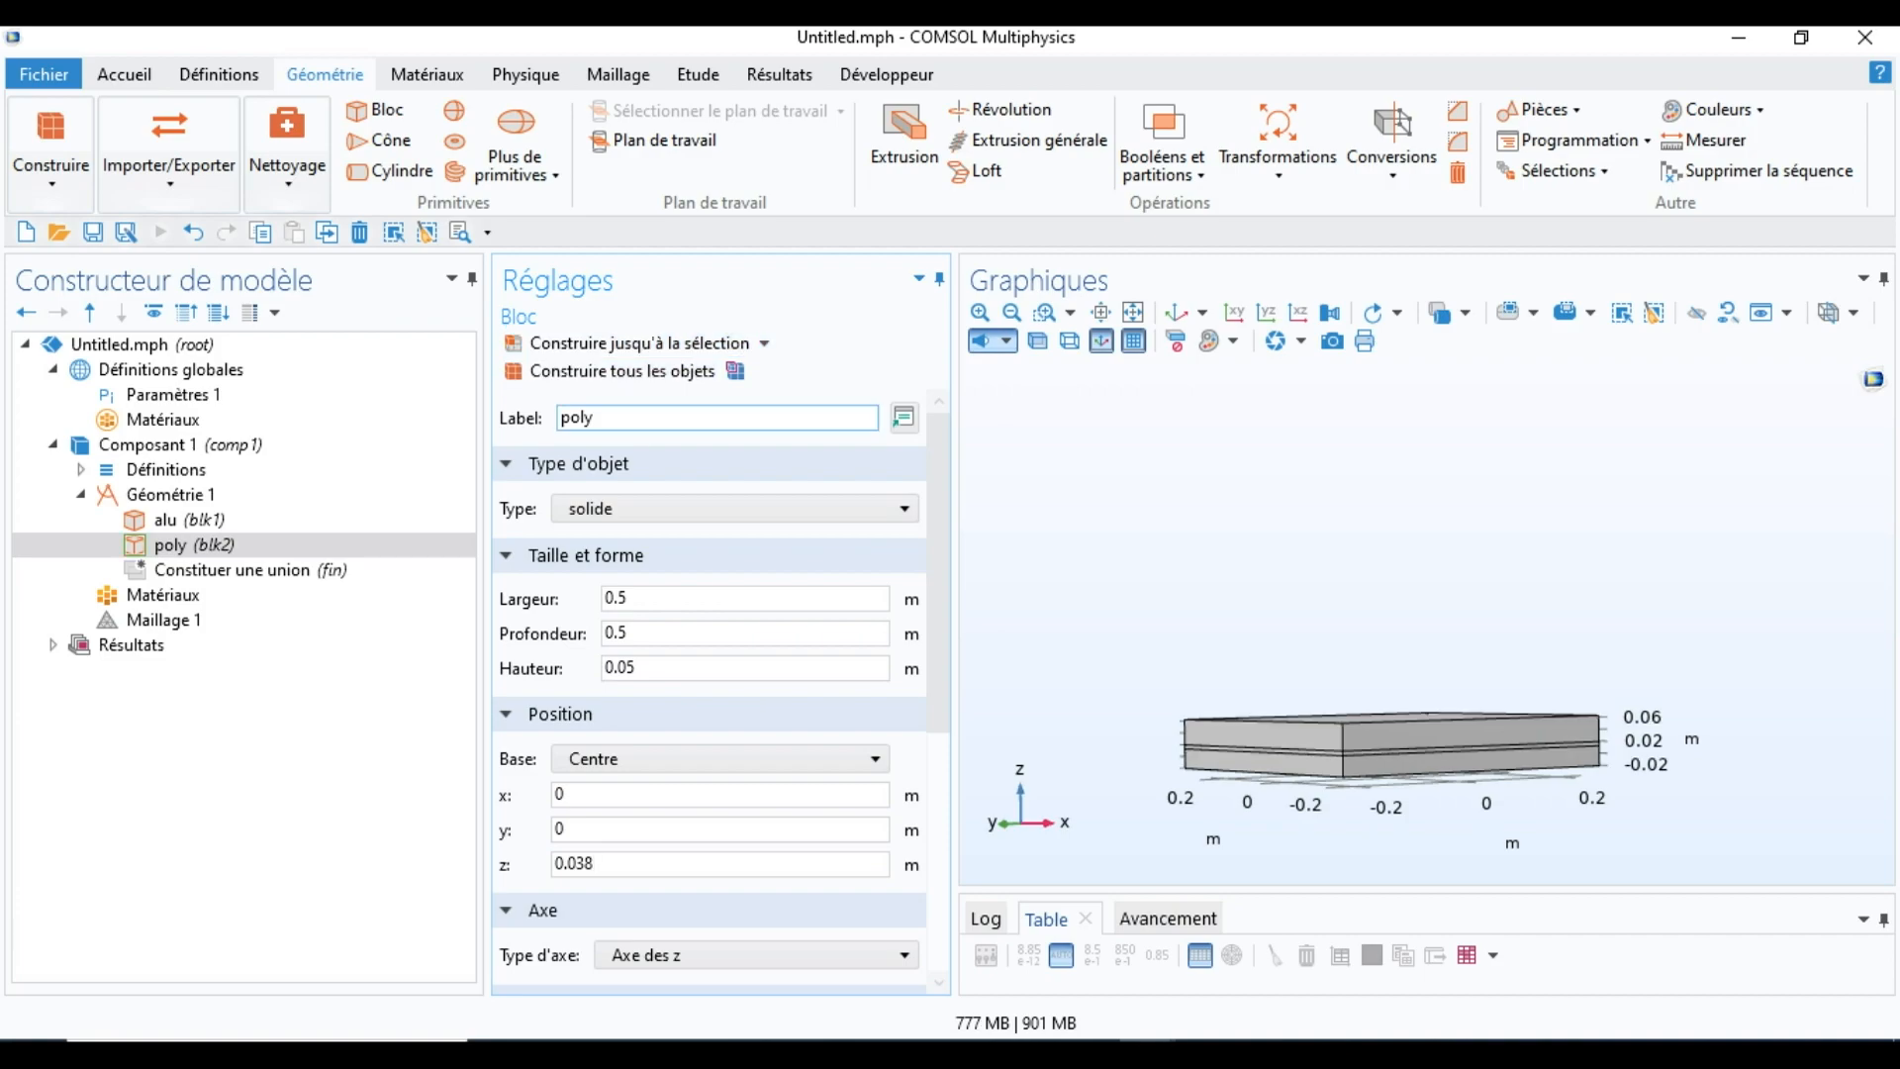
{"action": "left_click", "coordinate": [622, 864]}
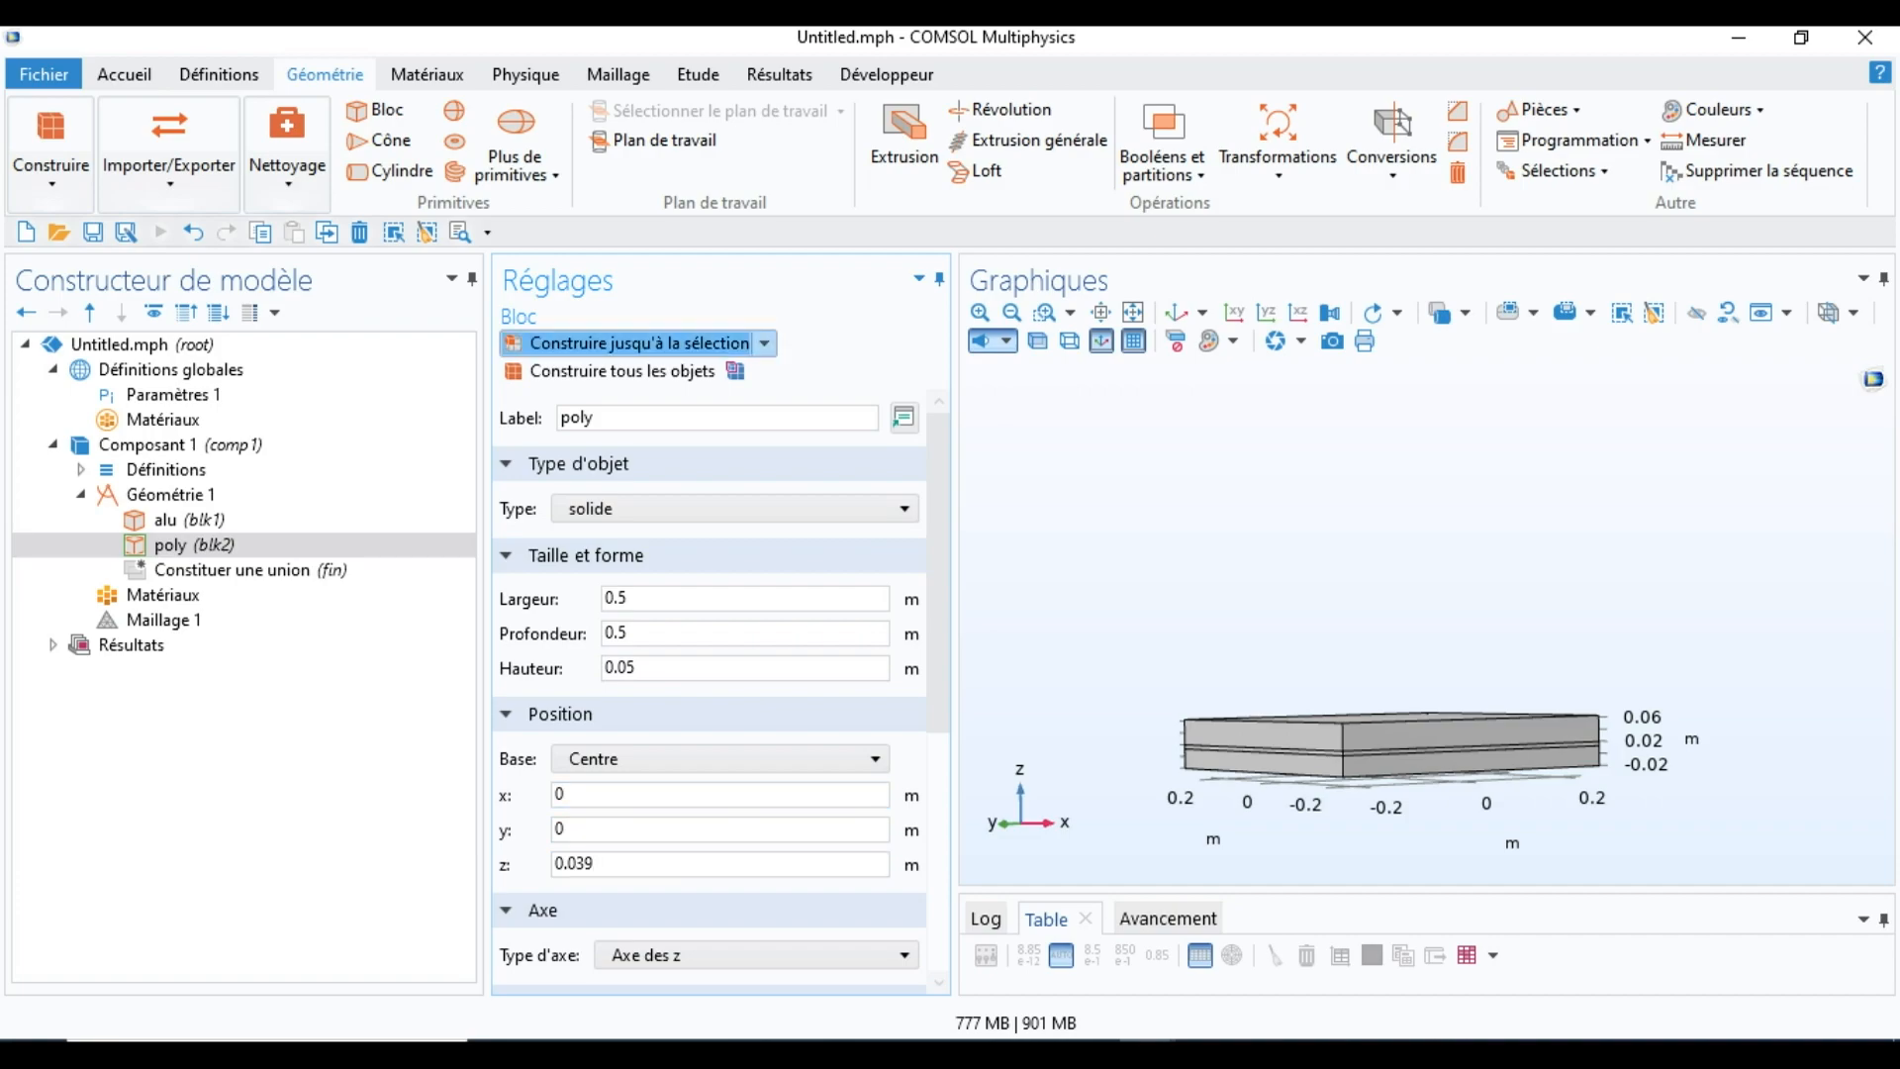
{"action": "left_click", "coordinate": [621, 371]}
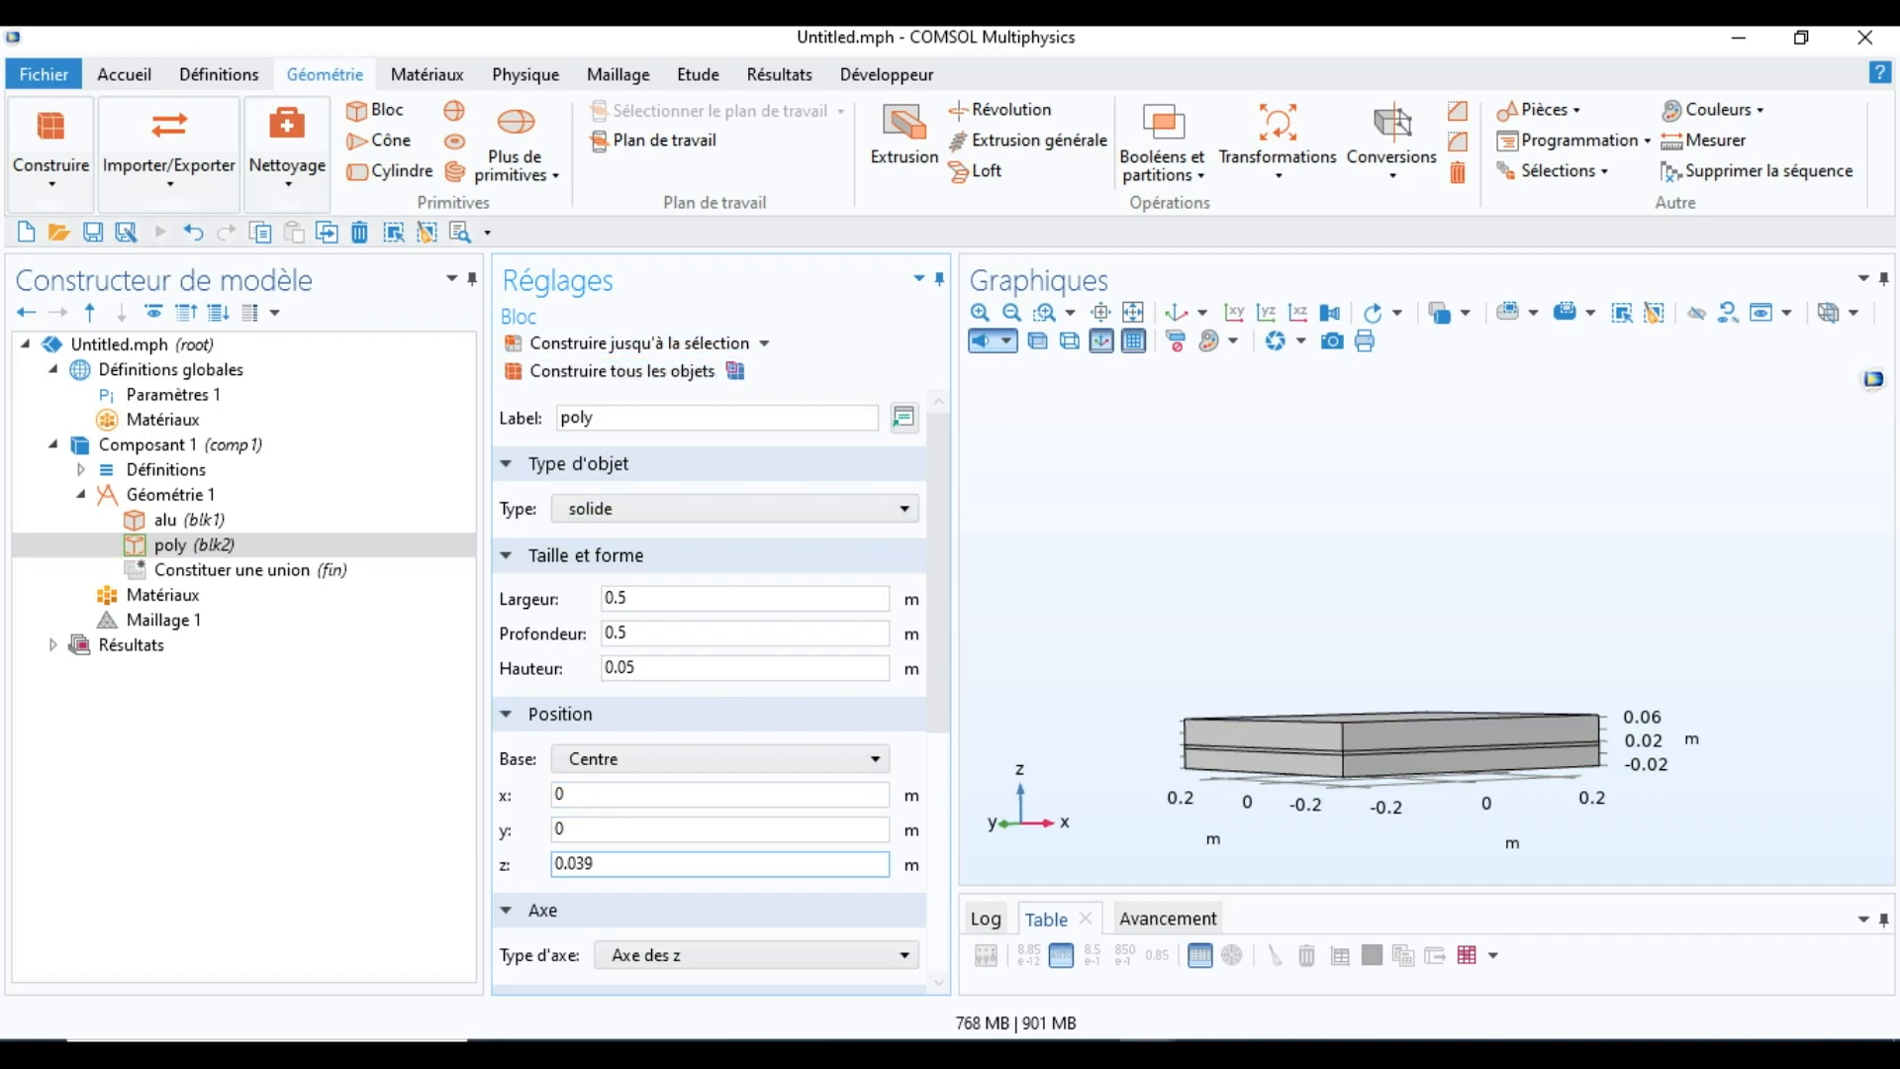
Step: Return the poly block's z position to 0.04 m and rebuild all objects
{"action": "key", "text": "BackSpace"}
{"action": "key", "text": "BackSpace"}
{"action": "type", "text": "4"}
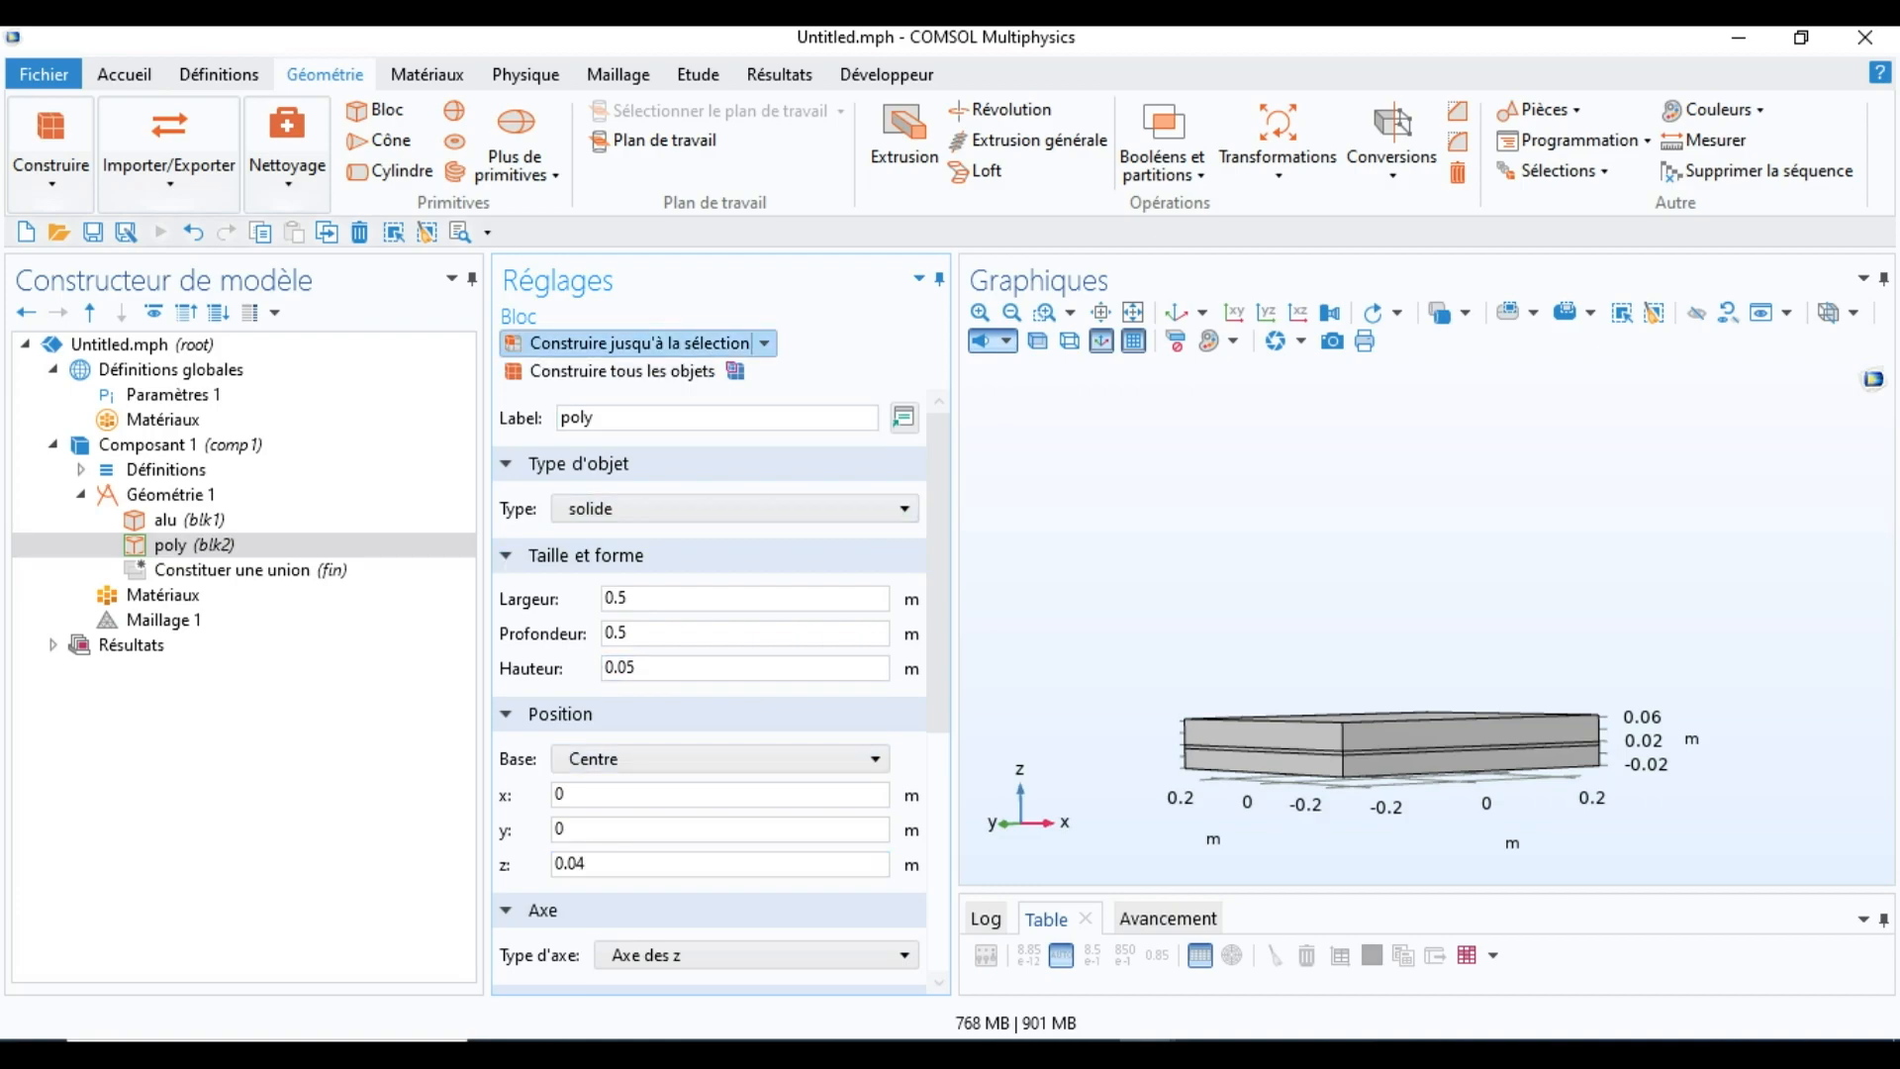
{"action": "left_click", "coordinate": [622, 370]}
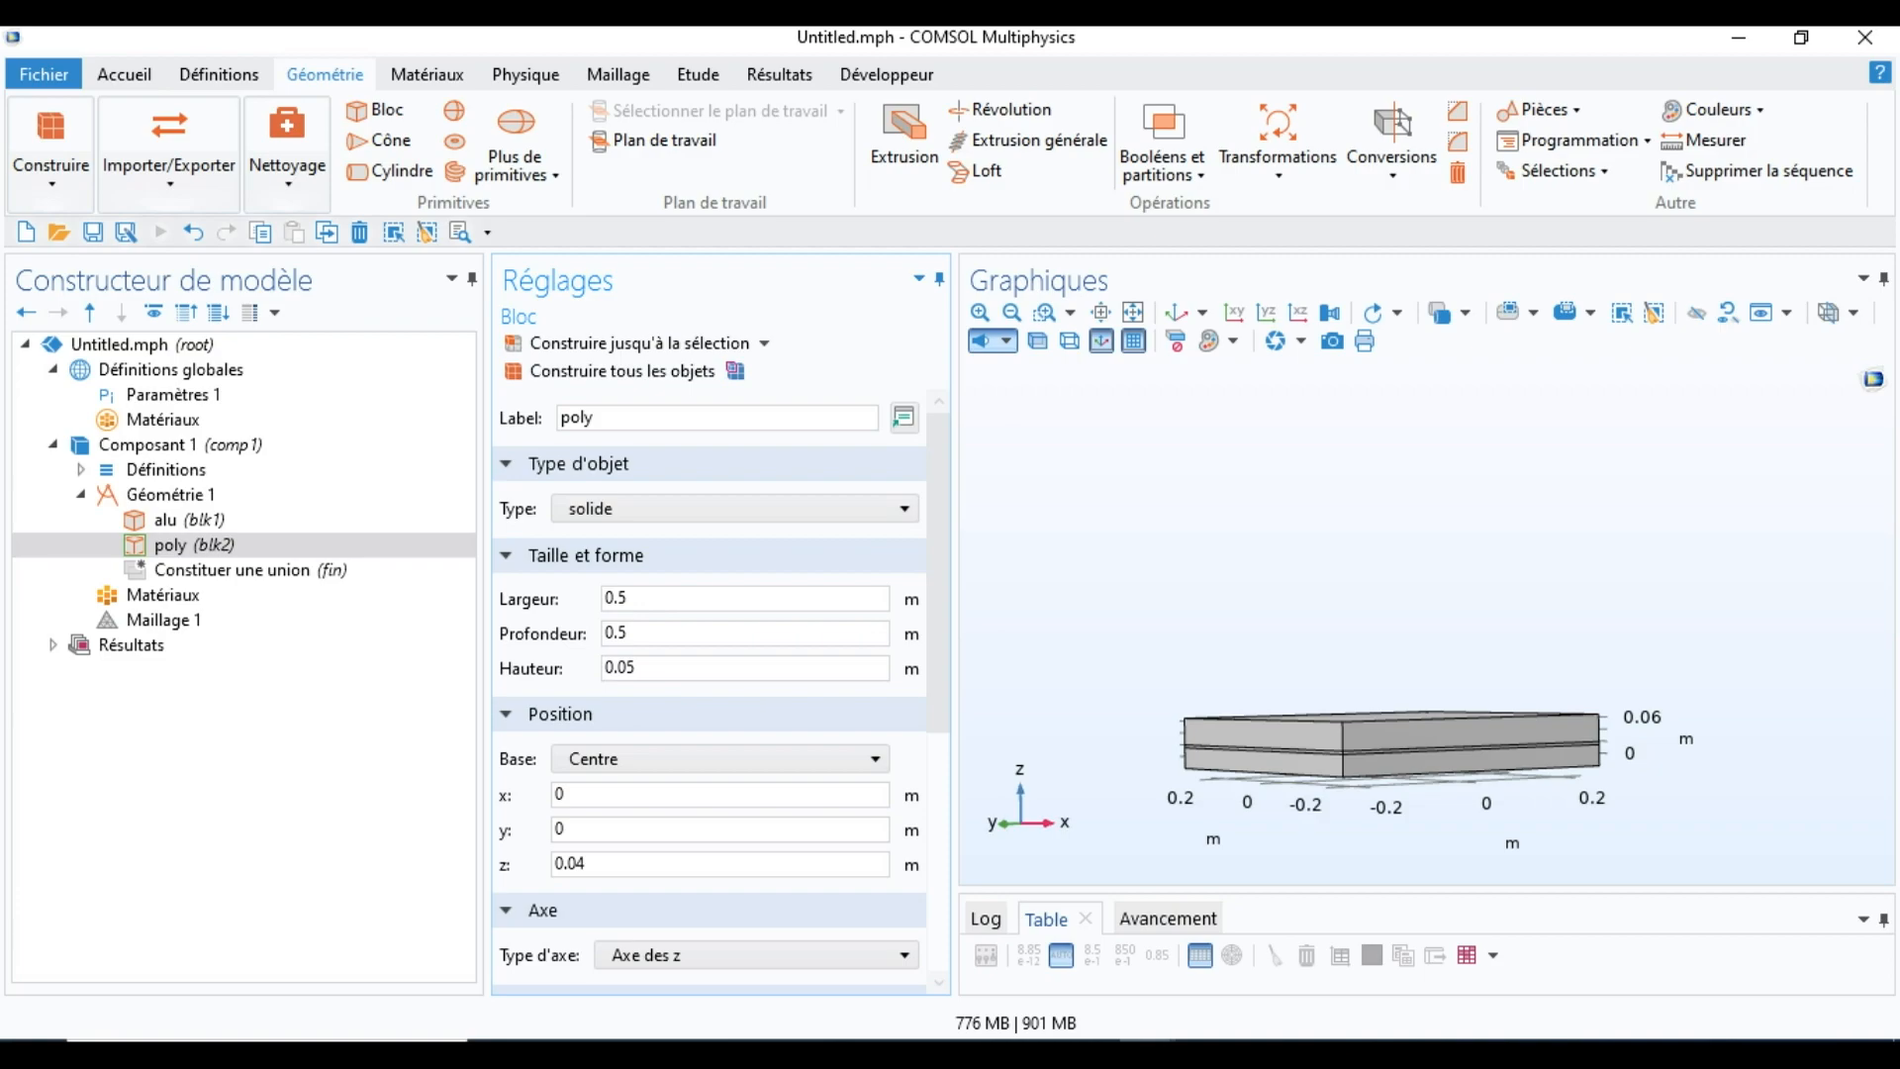
Step: Duplicate the poly block and set the copy's height to 0.02 m
{"action": "left_click", "coordinate": [194, 545]}
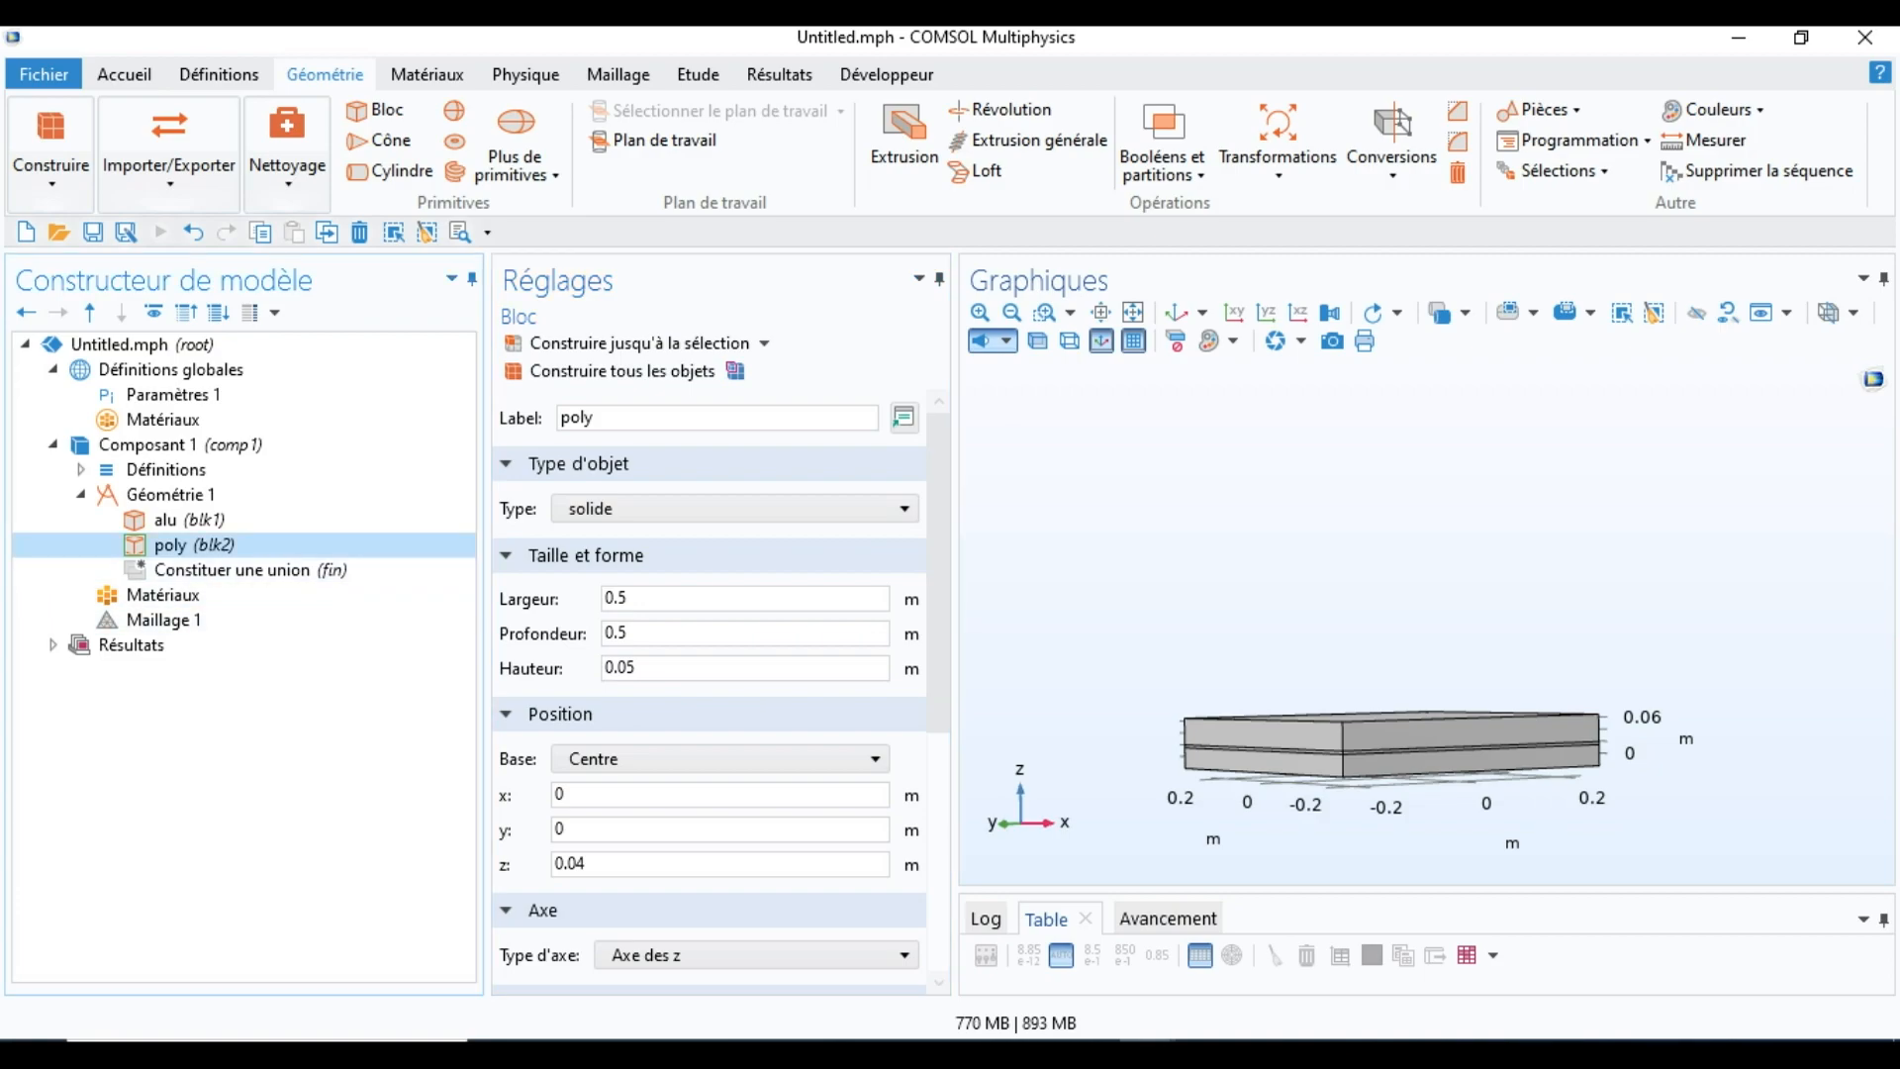
{"action": "right_click", "coordinate": [192, 544]}
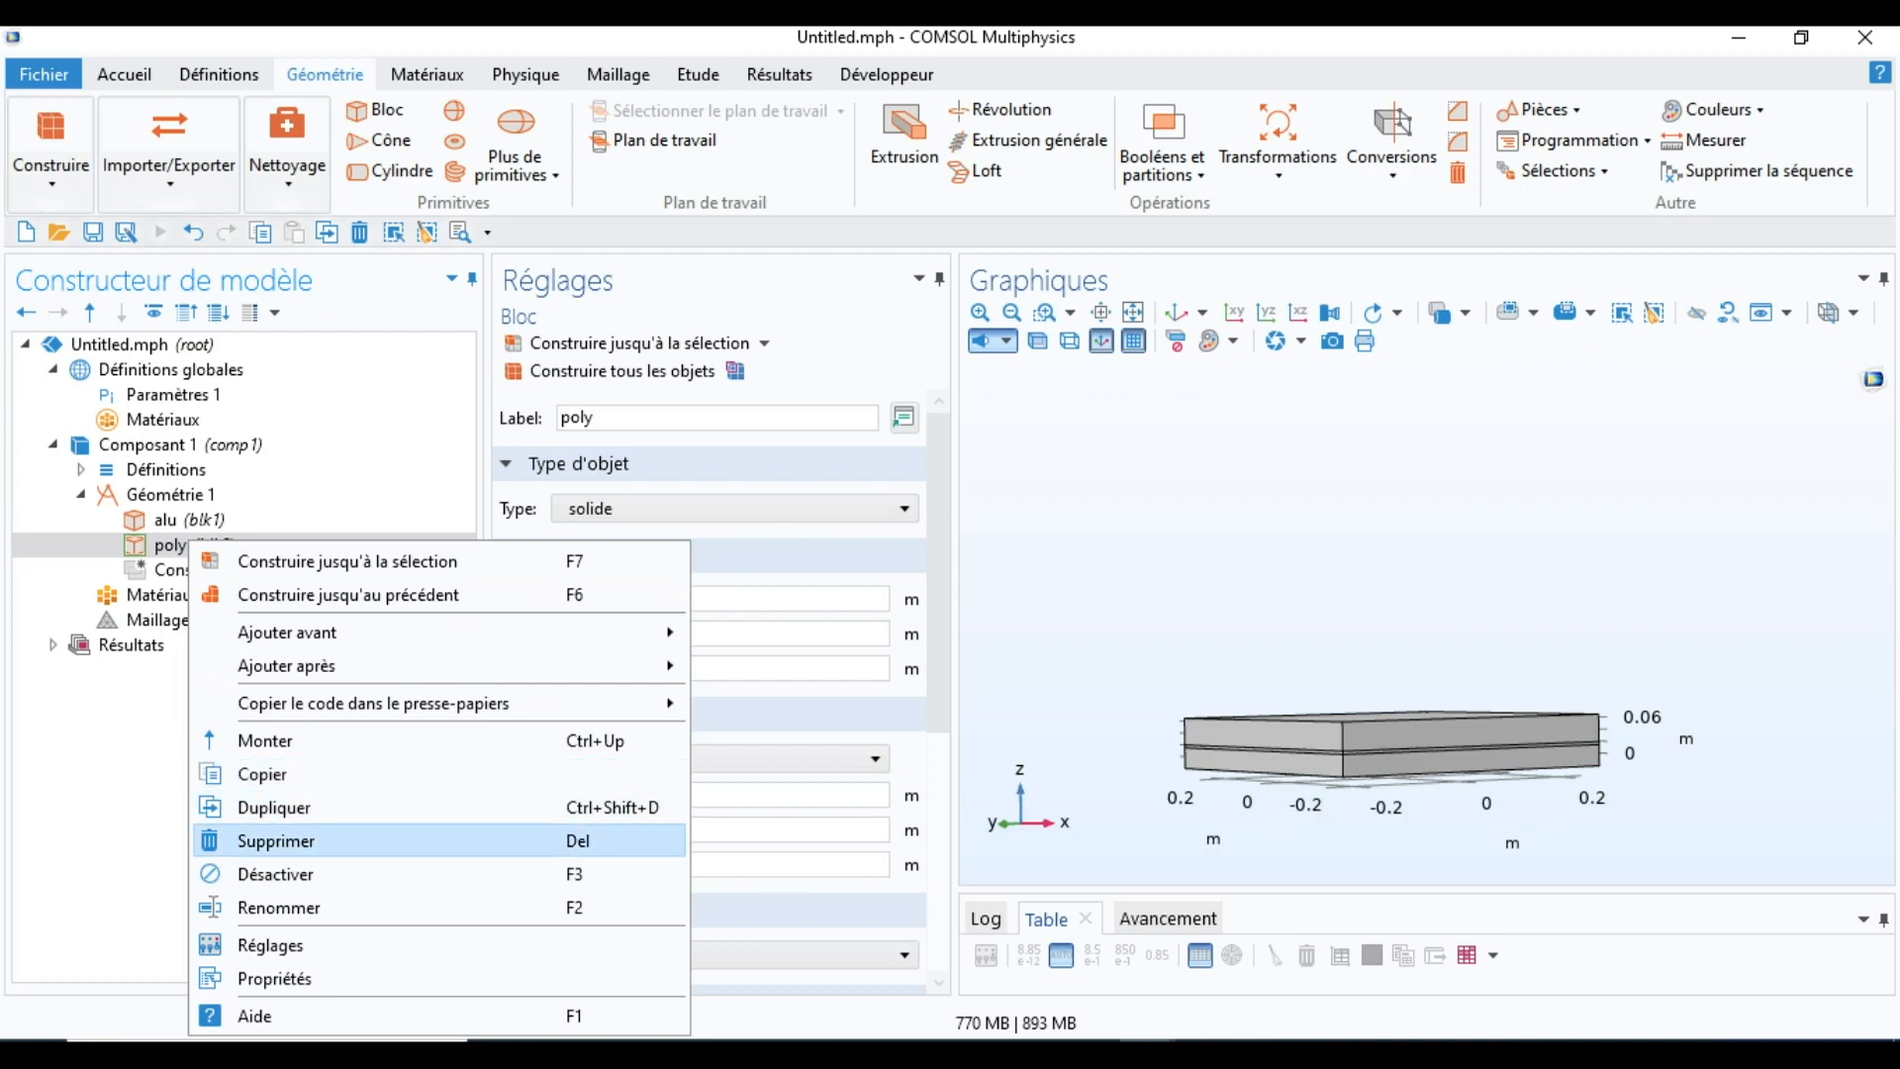
{"action": "left_click", "coordinate": [274, 809]}
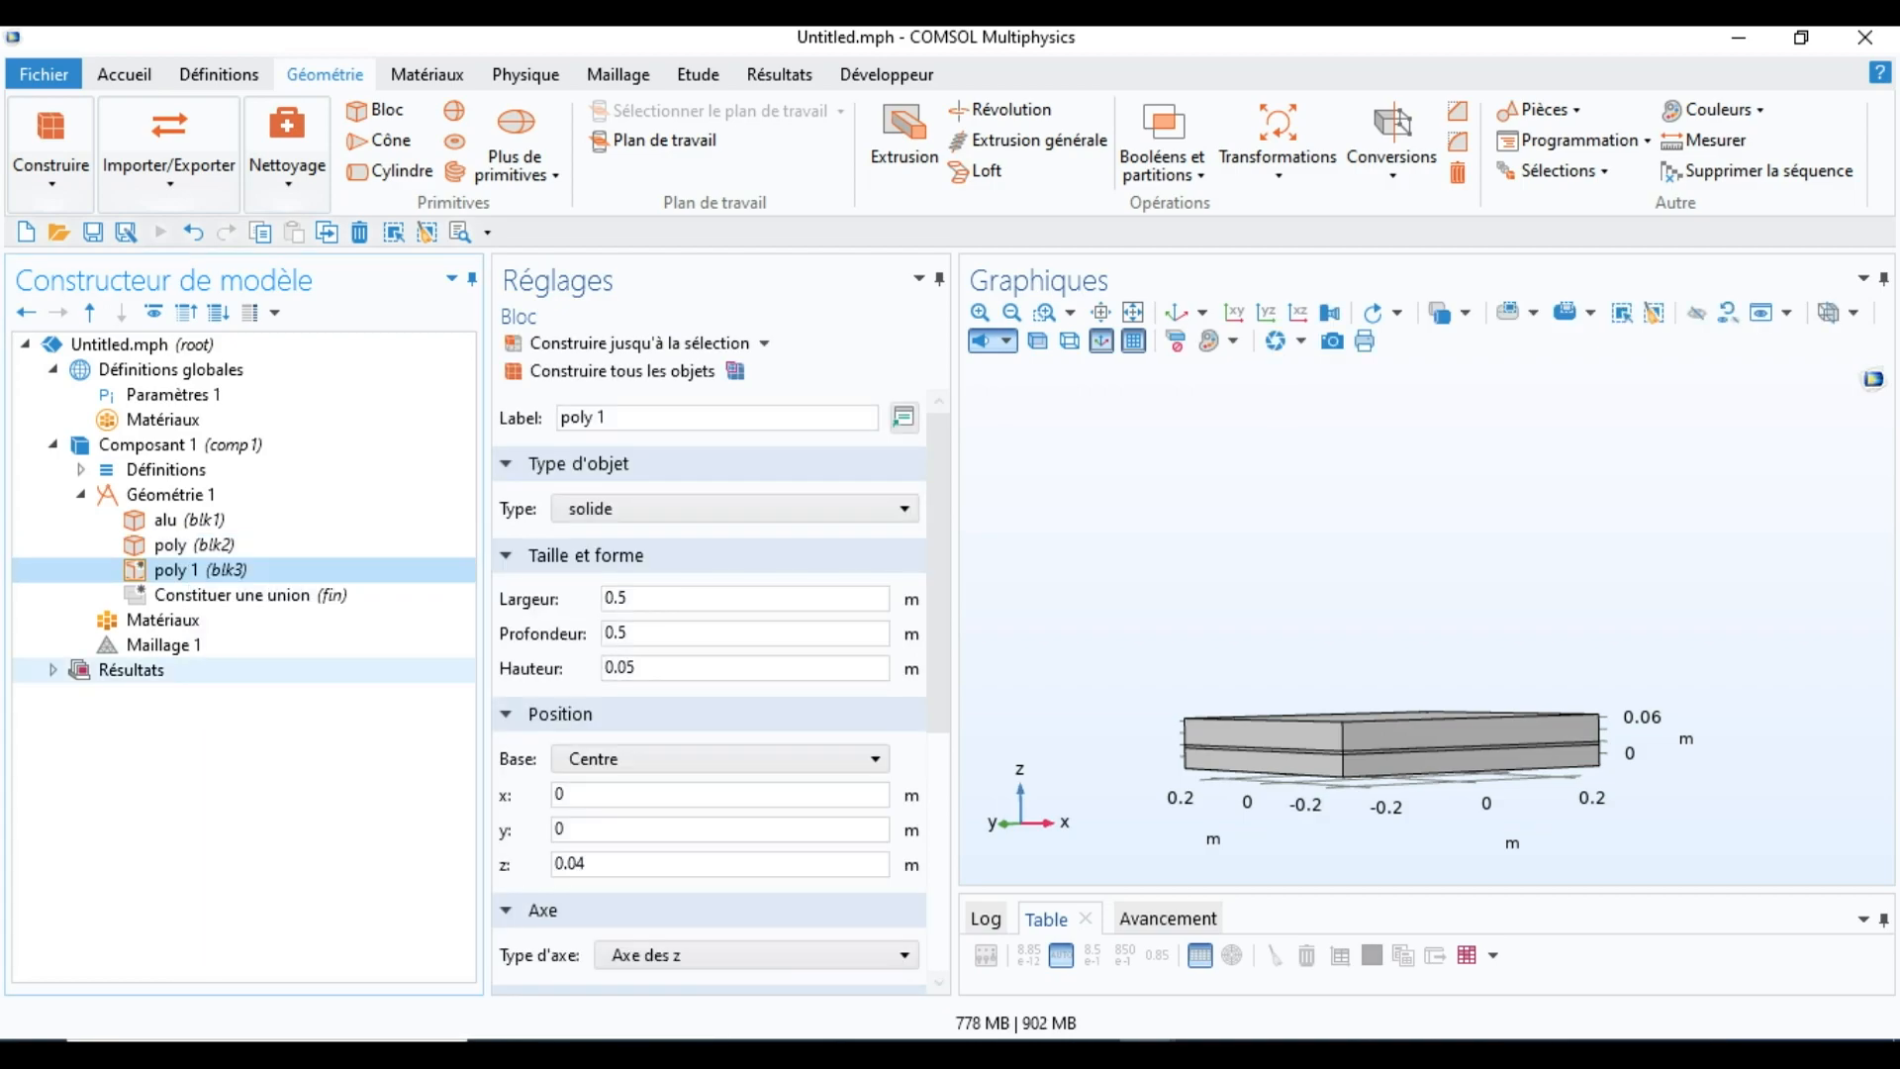
{"action": "left_click", "coordinate": [605, 668]}
{"action": "key", "text": "BackSpace"}
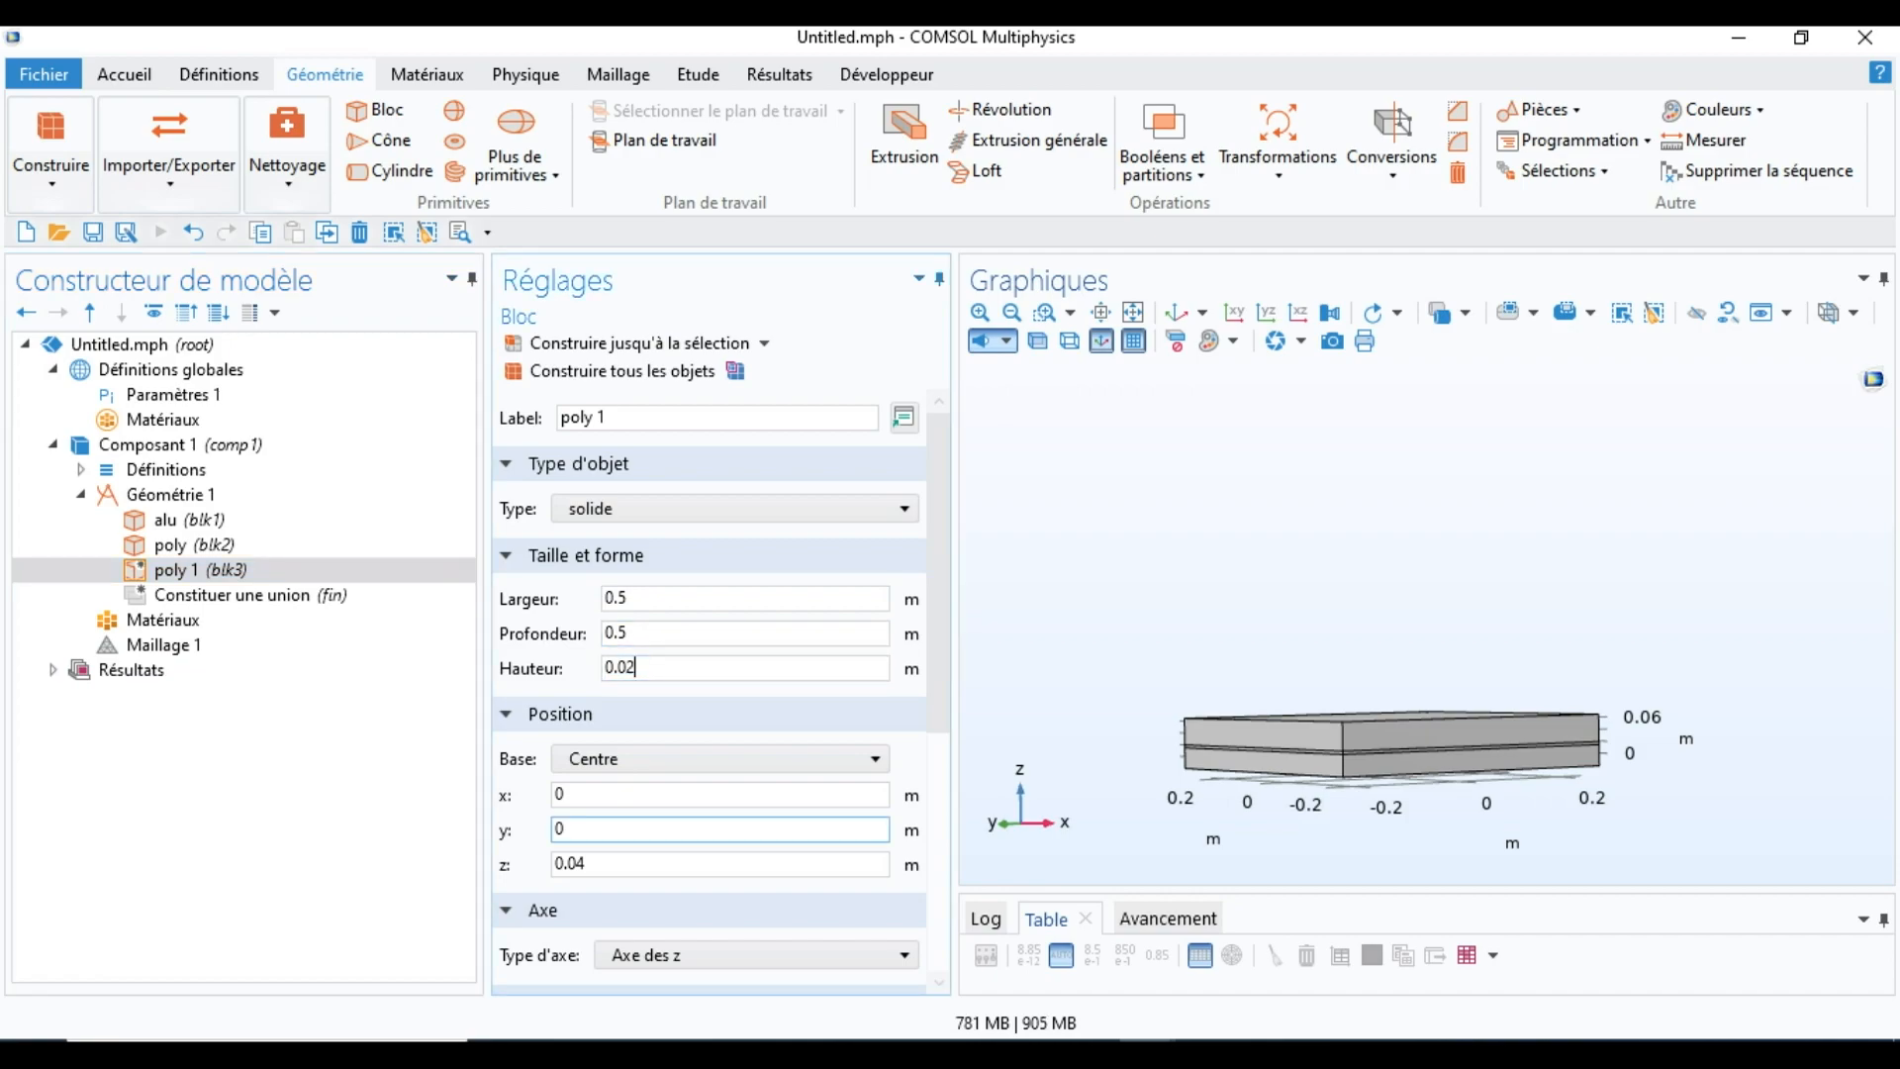
Step: Set the duplicated block's z position to 0.06 m and rebuild all objects
{"action": "left_click", "coordinate": [586, 864]}
{"action": "type", "text": "3"}
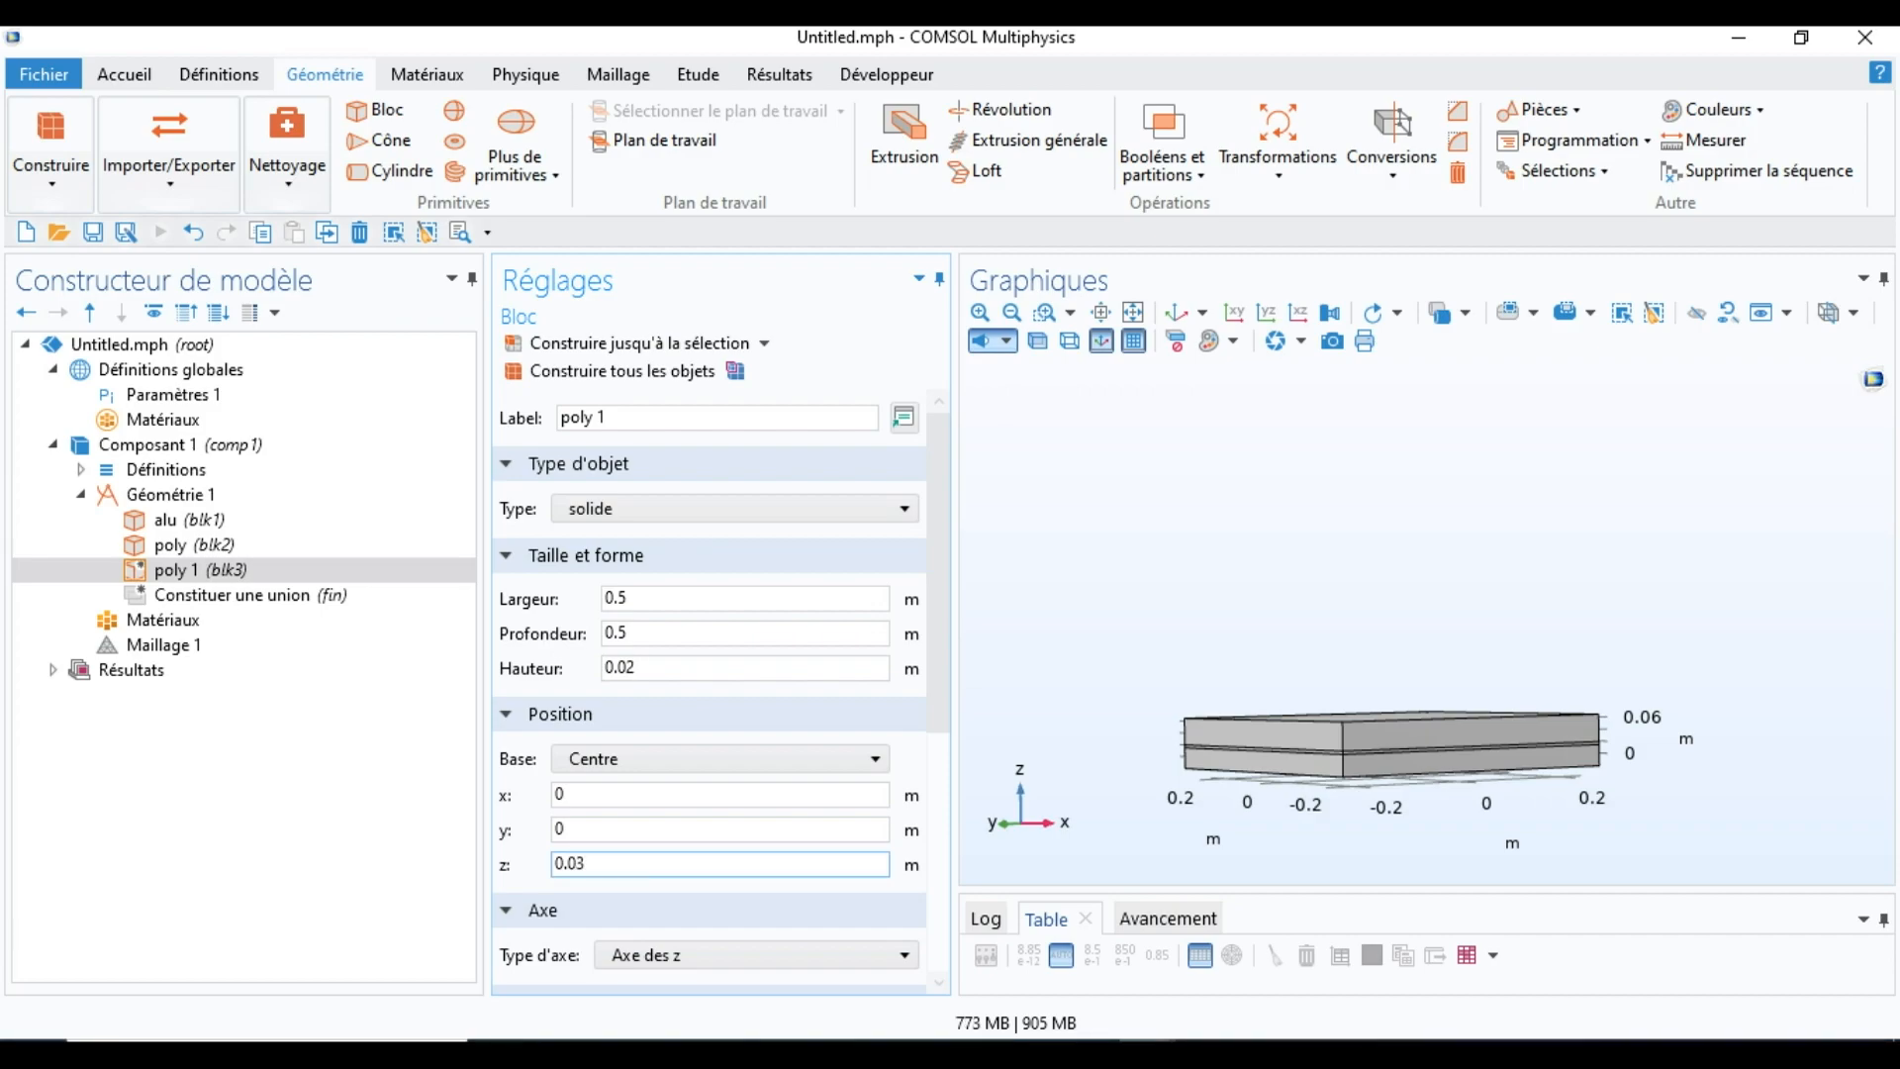
{"action": "key", "text": "BackSpace"}
{"action": "type", "text": "6"}
{"action": "left_click", "coordinate": [621, 370]}
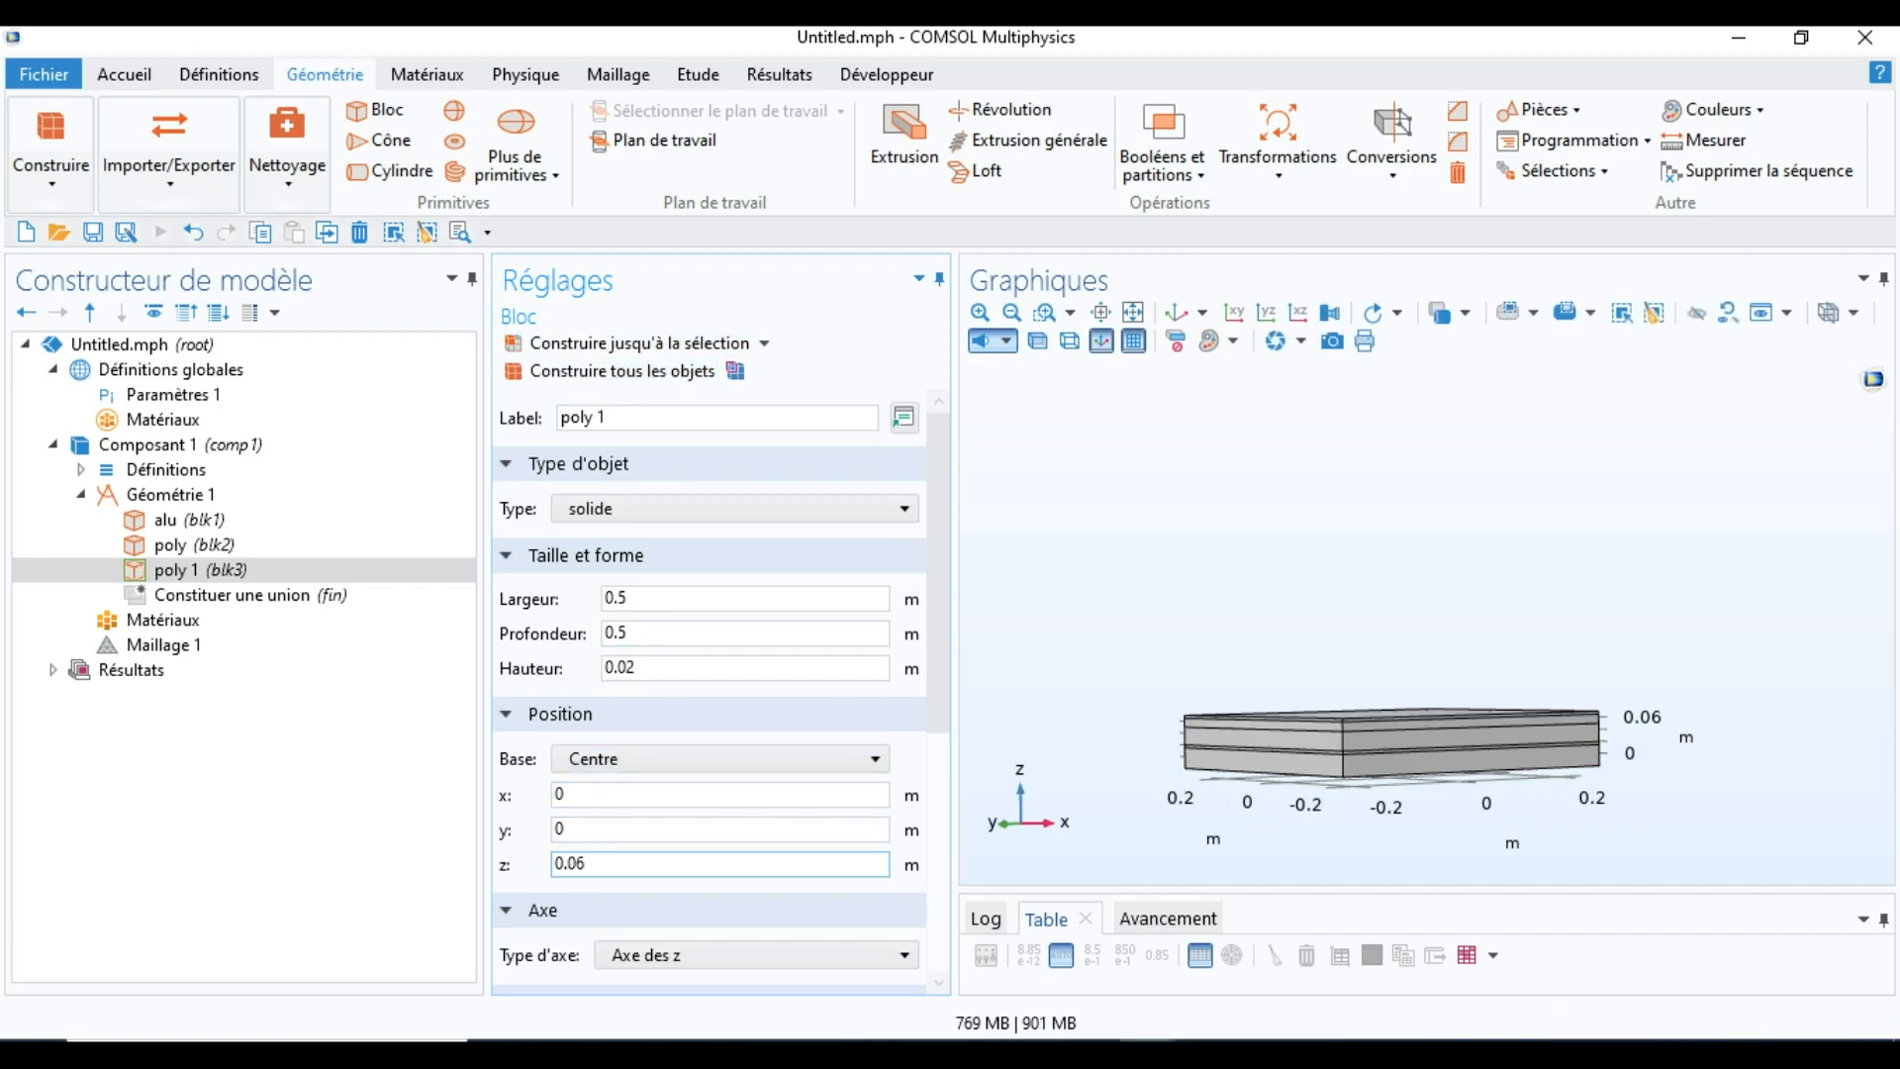
Step: Set the duplicated block's z position to 0.08 m and rebuild all objects
{"action": "key", "text": "BackSpace"}
{"action": "type", "text": "9"}
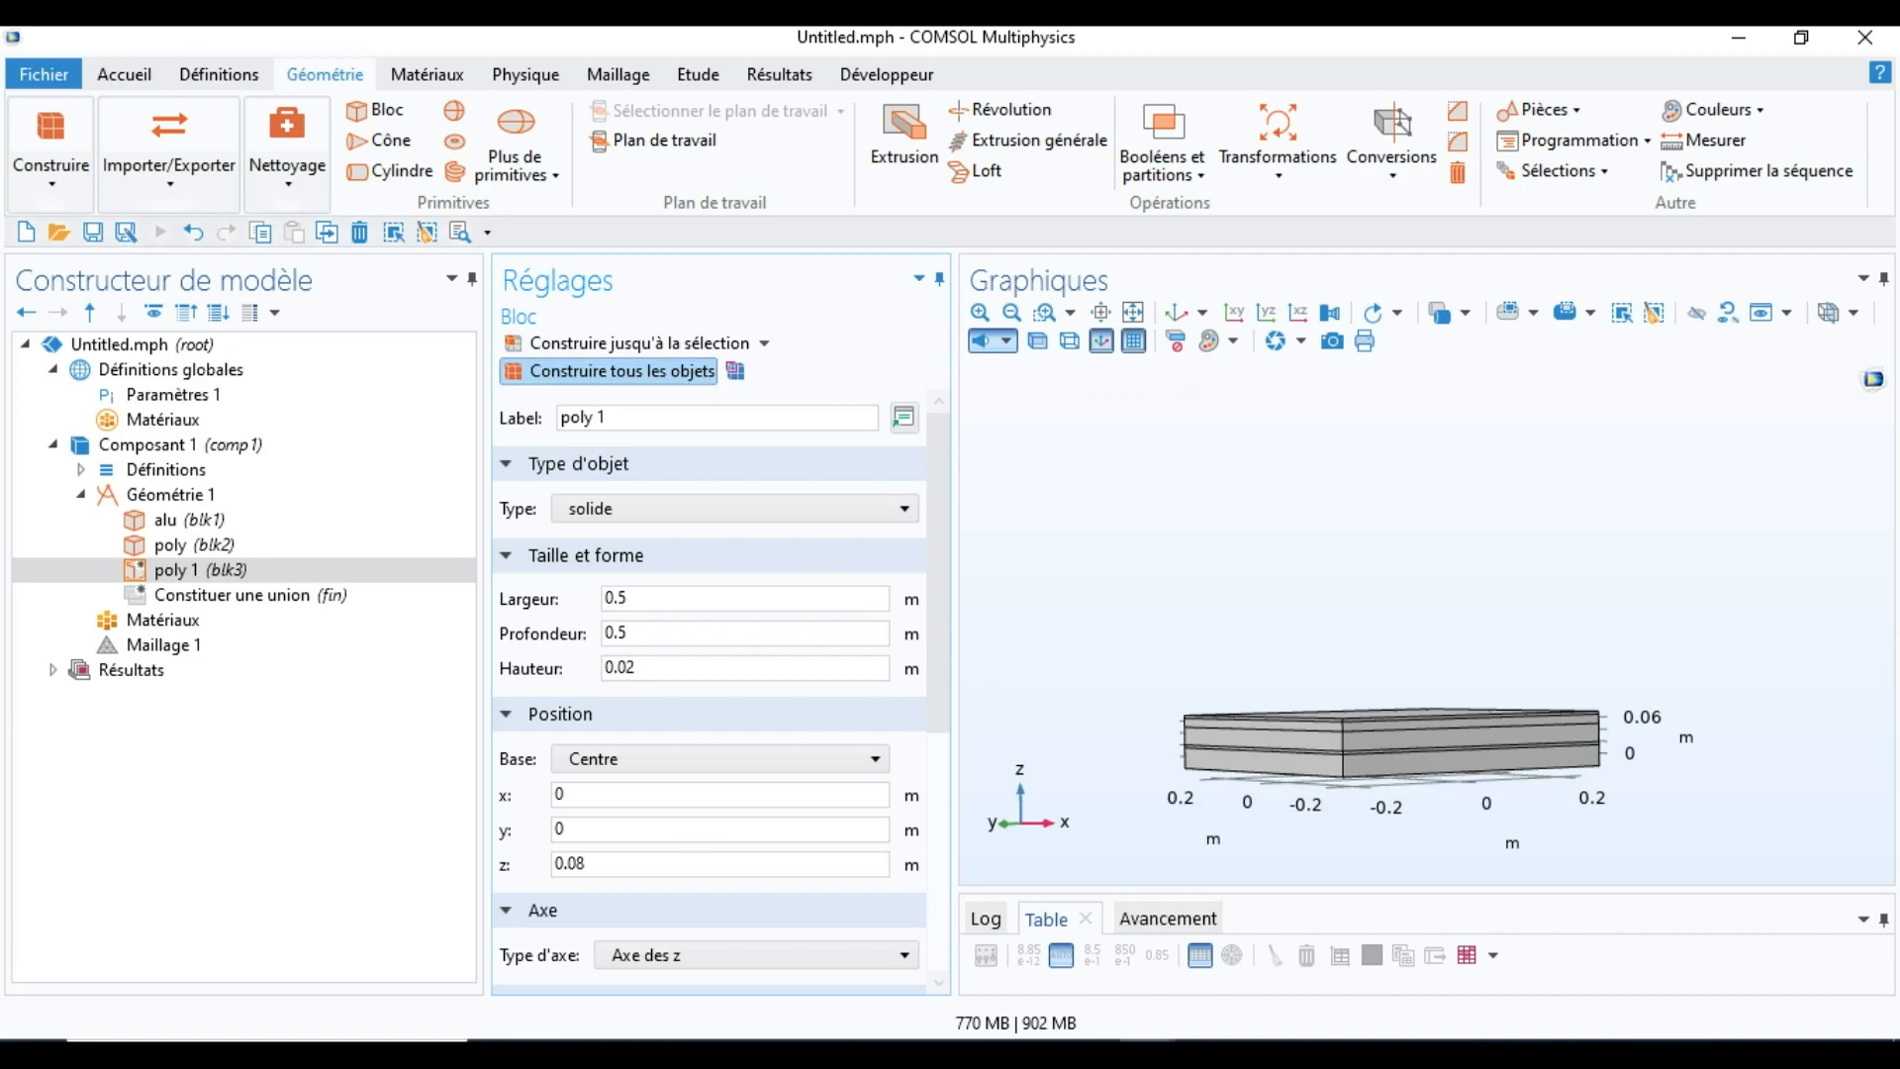
{"action": "left_click", "coordinate": [622, 371]}
Step: Set the duplicated block's z position to 0.078 m and rebuild all objects
{"action": "left_click", "coordinate": [583, 864]}
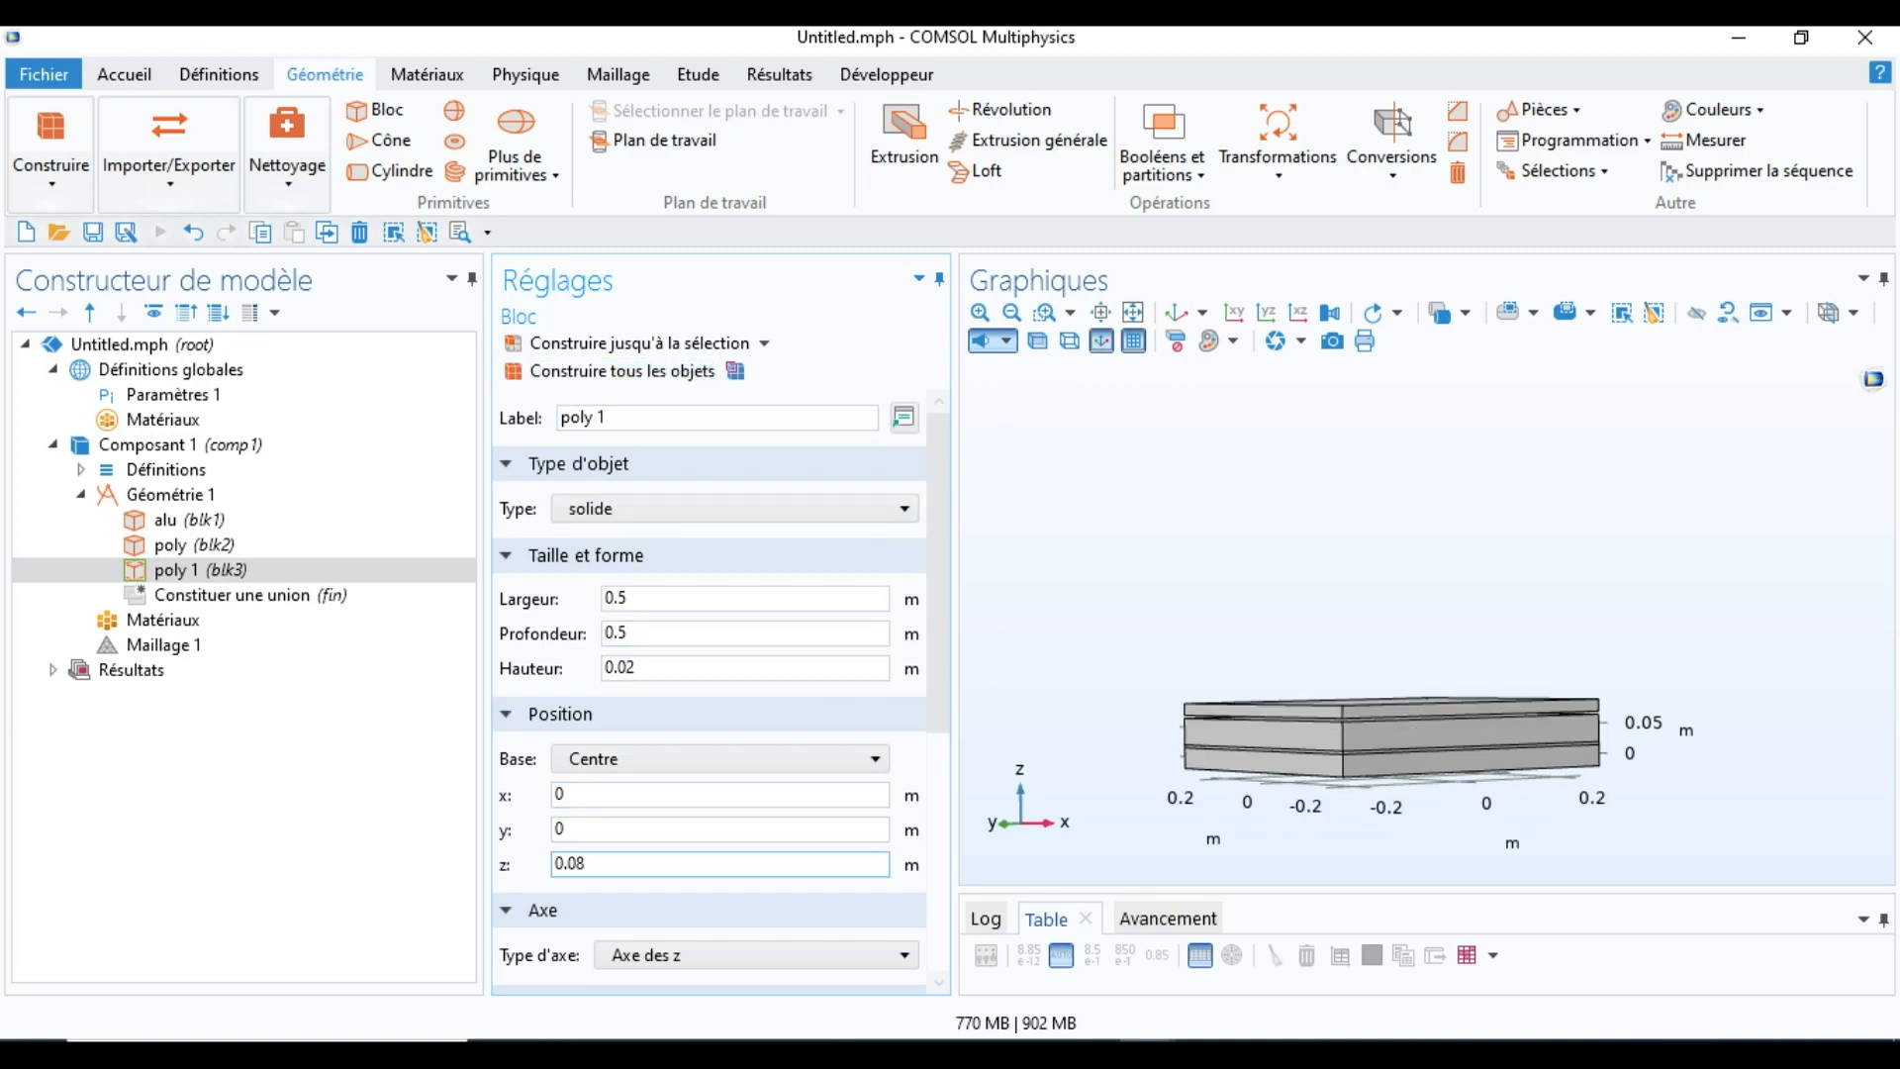
{"action": "key", "text": "BackSpace"}
{"action": "type", "text": "78"}
{"action": "key", "text": "Tab"}
{"action": "key", "text": "shift+Tab"}
{"action": "key", "text": "F8"}
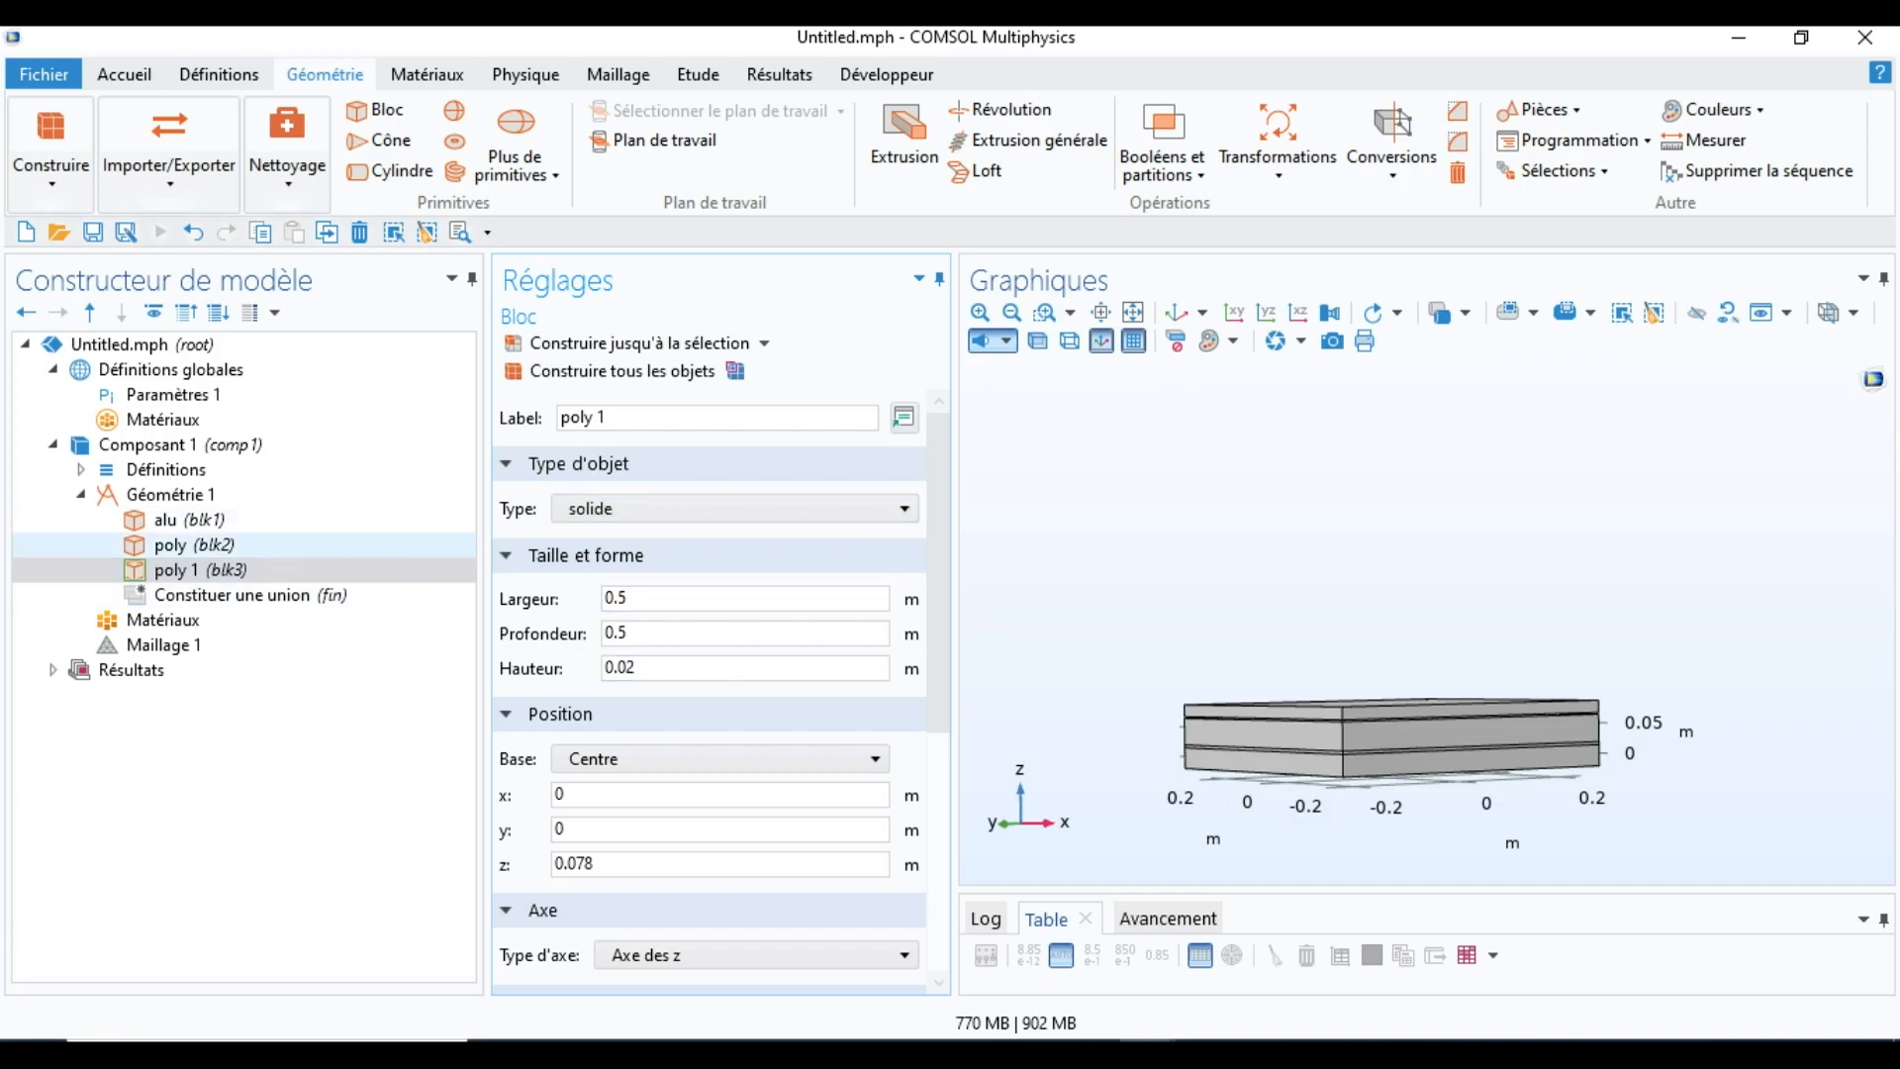
Step: Rename the duplicated block as echantillon
{"action": "key", "text": "BackSpace"}
{"action": "key", "text": "BackSpace"}
{"action": "key", "text": "BackSpace"}
{"action": "key", "text": "BackSpace"}
{"action": "key", "text": "BackSpace"}
{"action": "key", "text": "BackSpace"}
{"action": "type", "text": "es"}
{"action": "type", "text": "ch"}
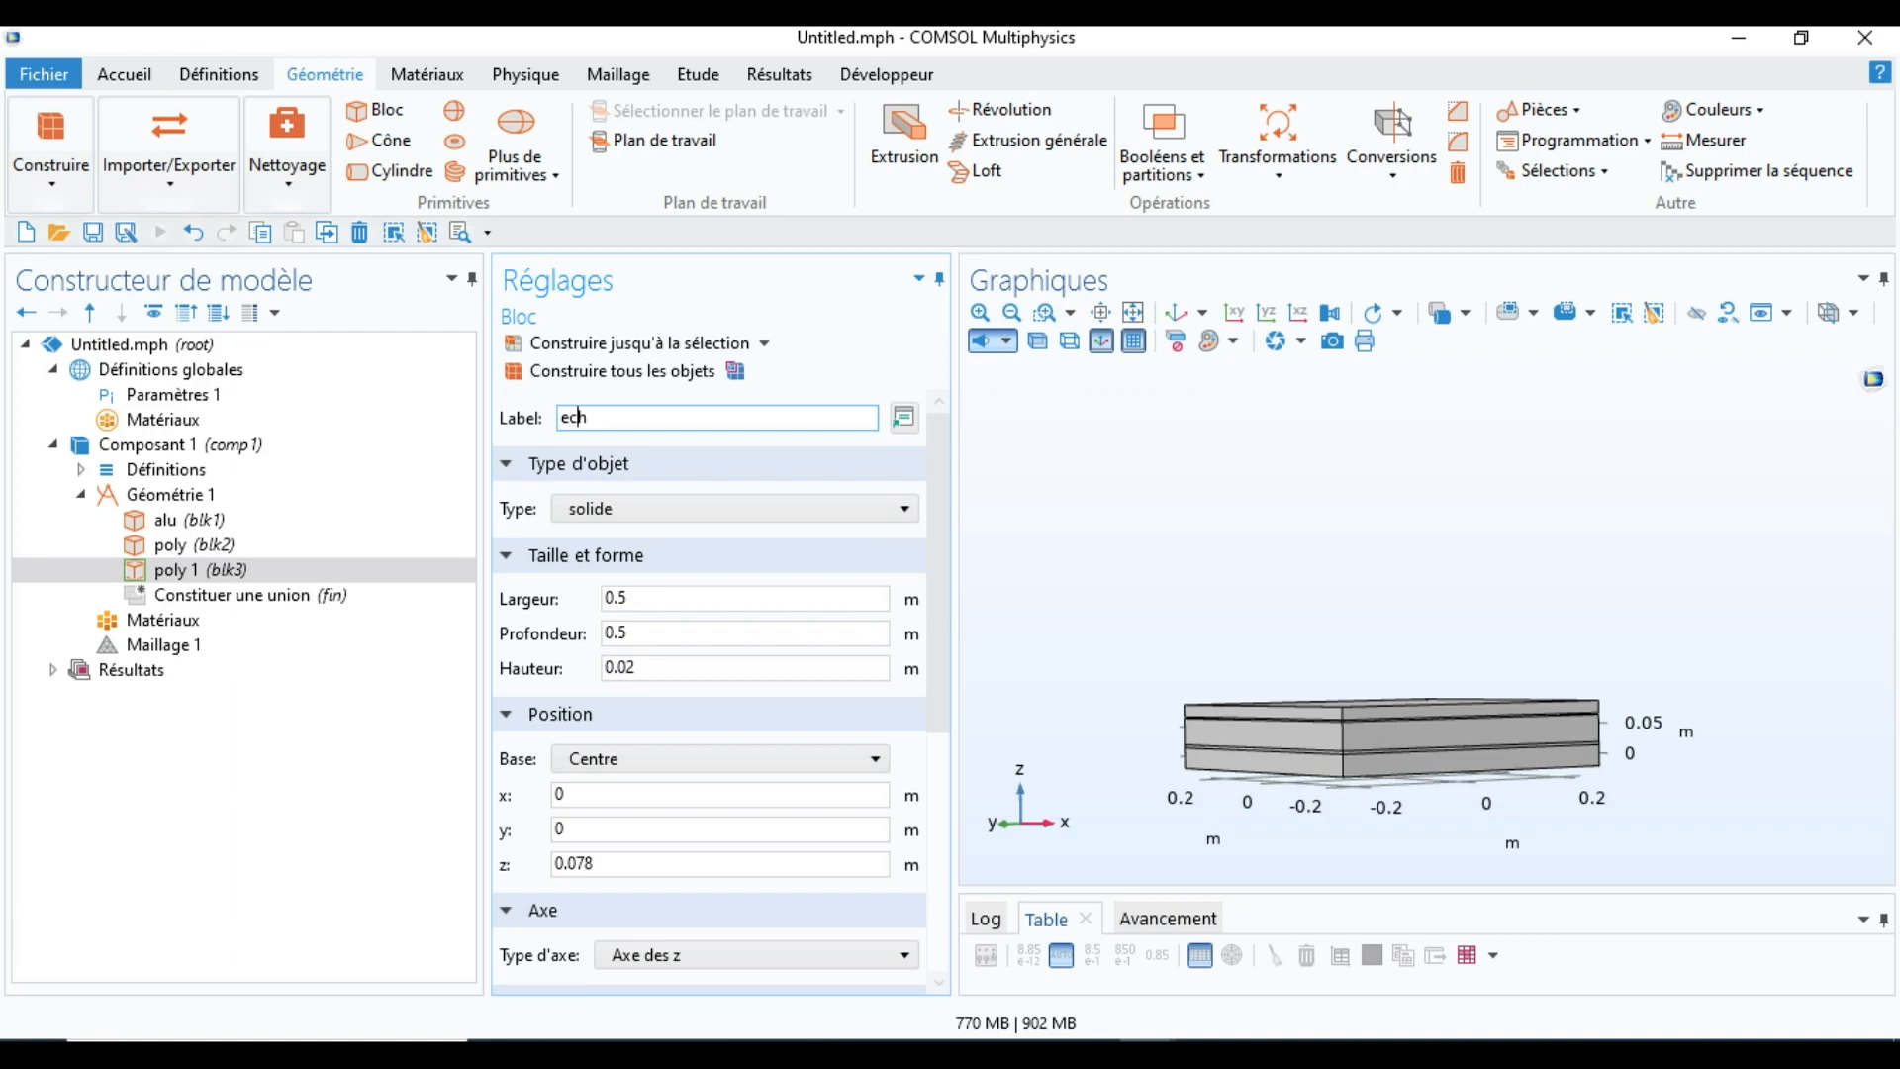
{"action": "type", "text": "anti"}
{"action": "type", "text": "lon"}
{"action": "key", "text": "Left"}
{"action": "key", "text": "Left"}
{"action": "type", "text": "l"}
{"action": "left_click", "coordinate": [198, 569]}
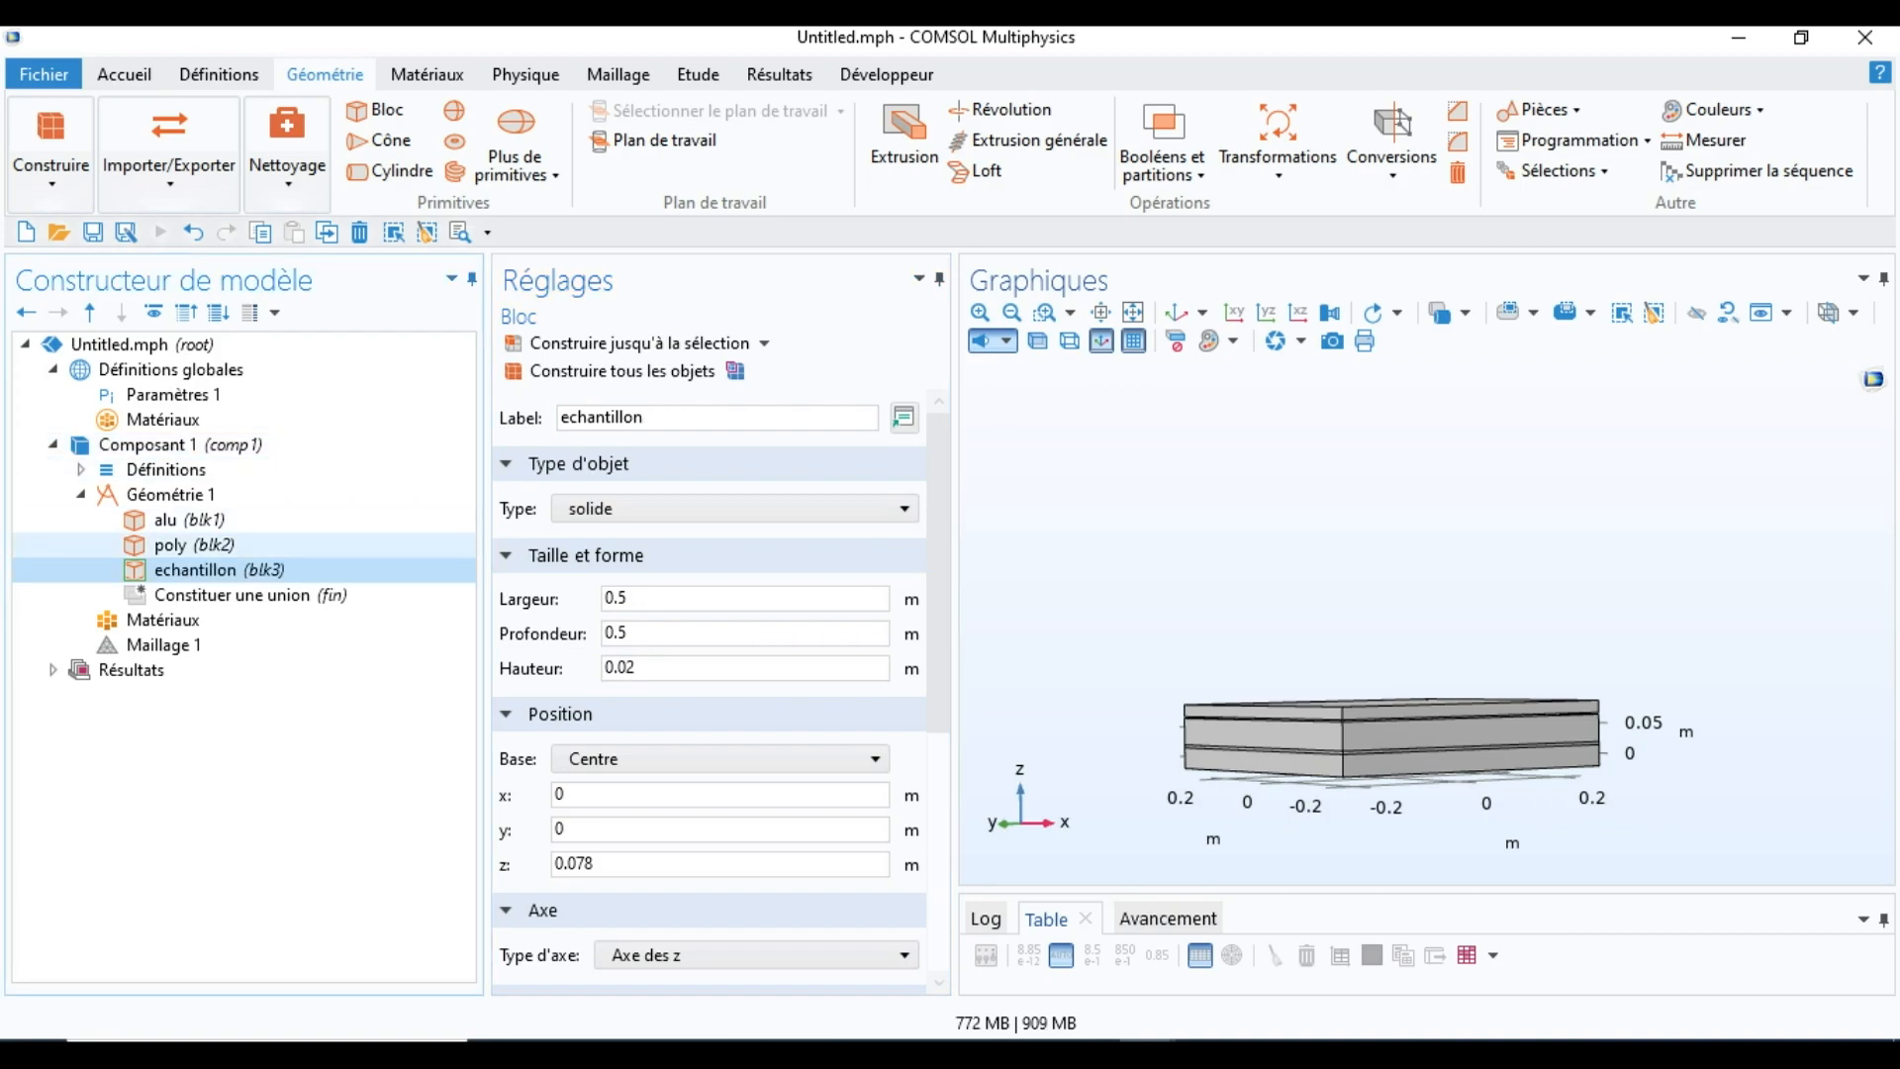
Step: Duplicate the poly block, set the copy's z position to 0.09 m and rebuild all objects
{"action": "left_click", "coordinate": [198, 546]}
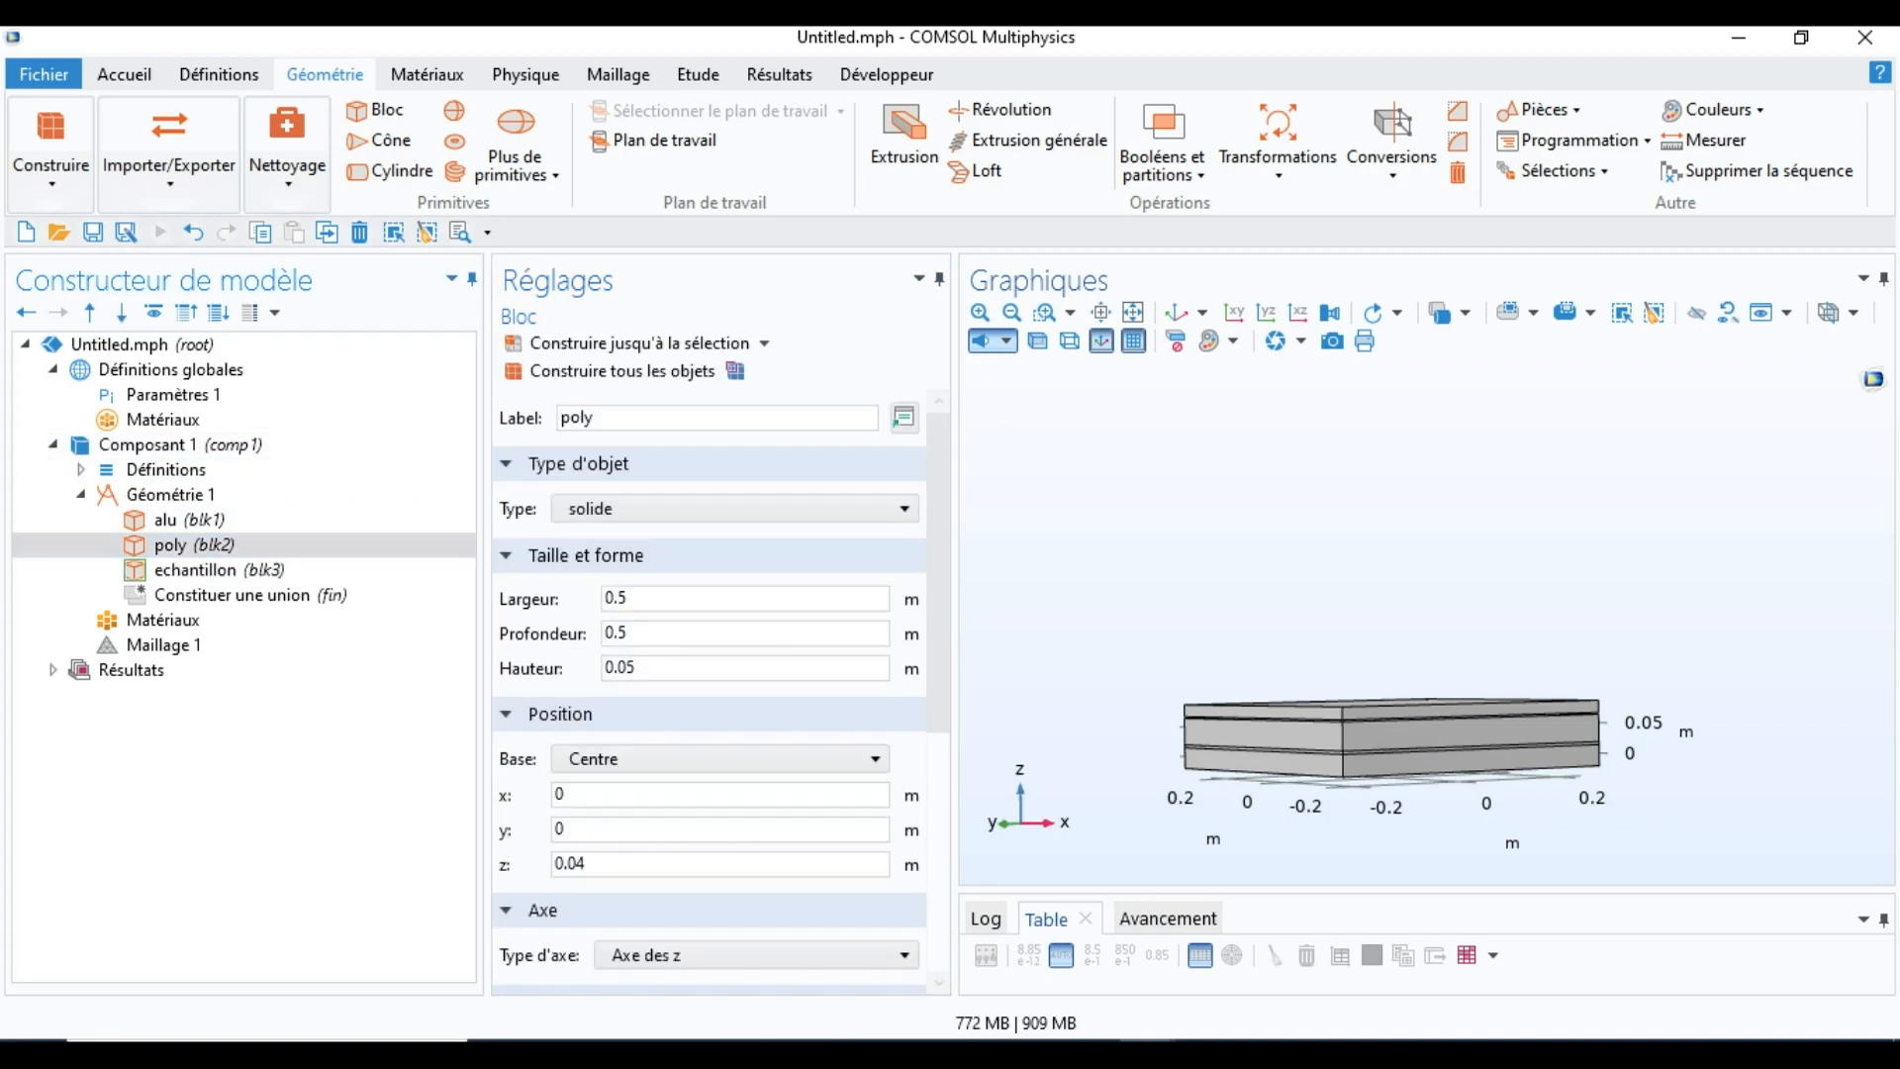
{"action": "right_click", "coordinate": [200, 546]}
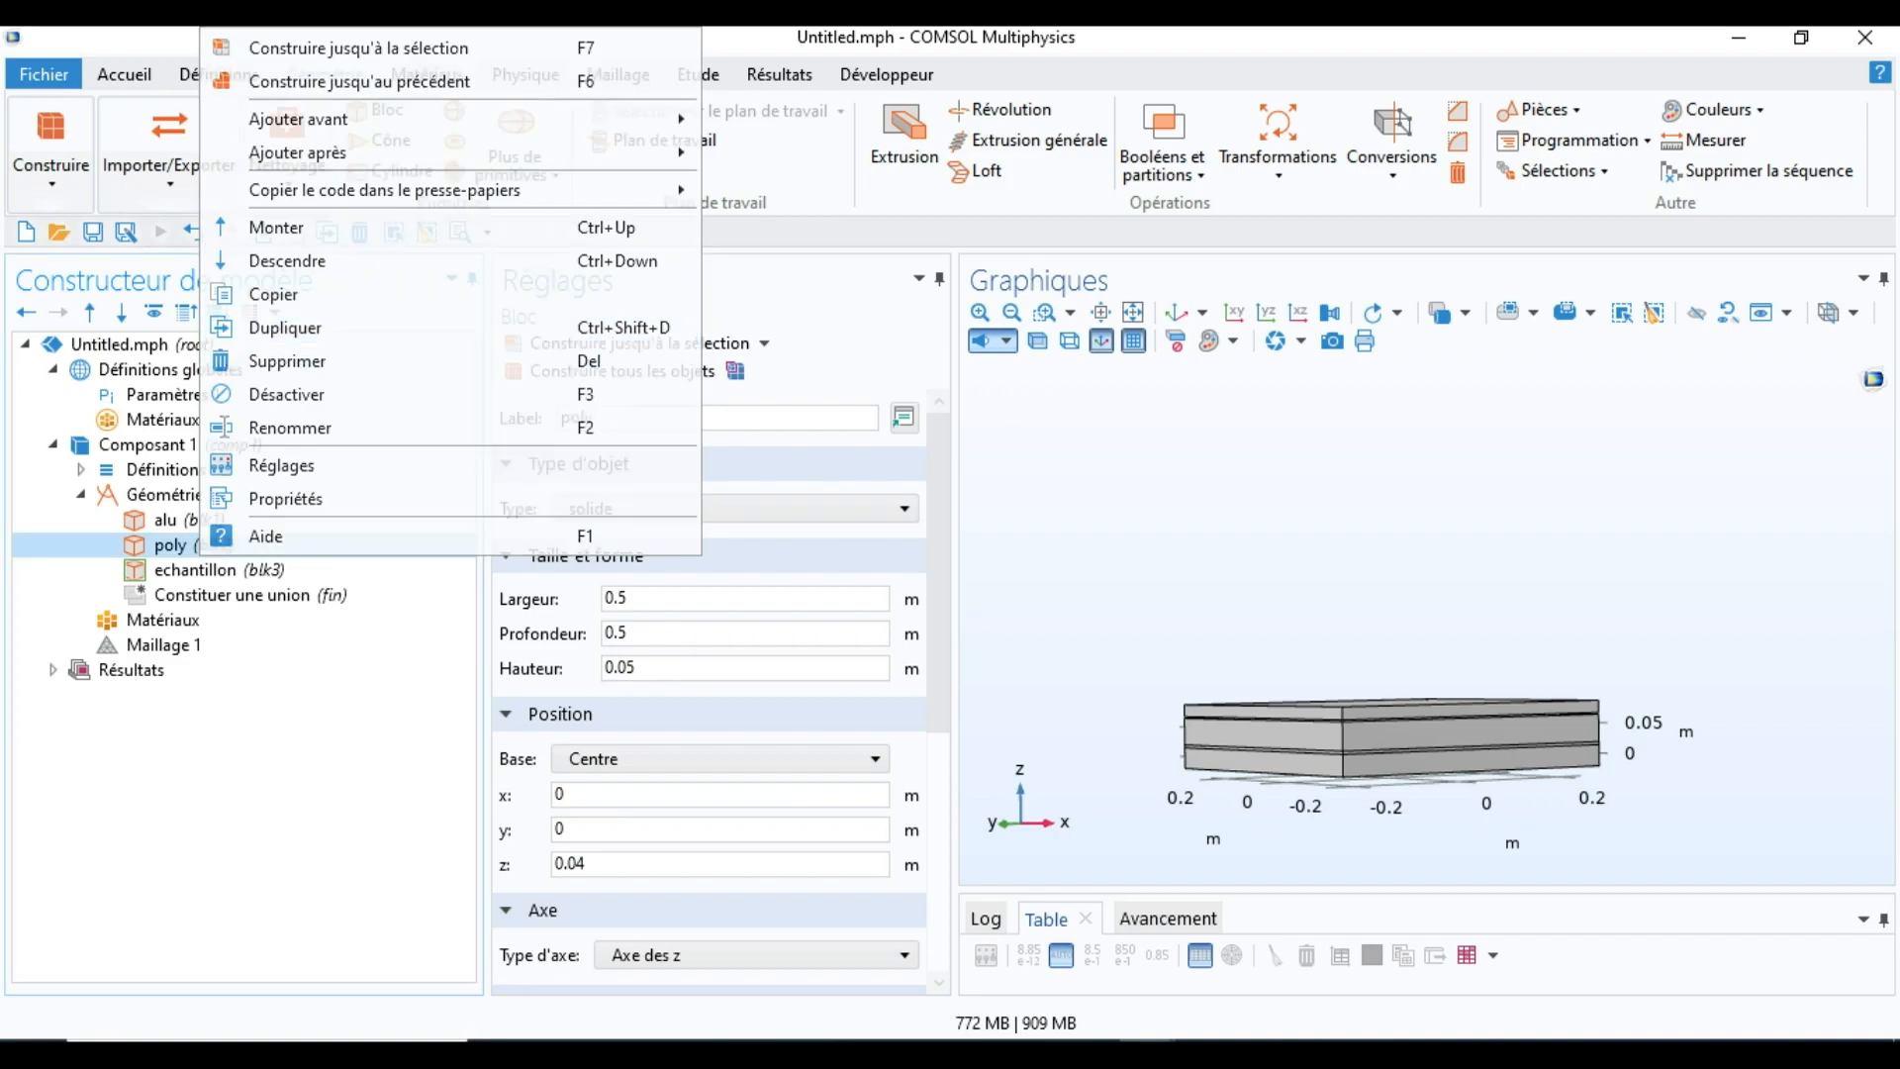
{"action": "key", "text": "Escape"}
{"action": "key", "text": "ctrl+shift+d"}
{"action": "left_click", "coordinate": [583, 864]}
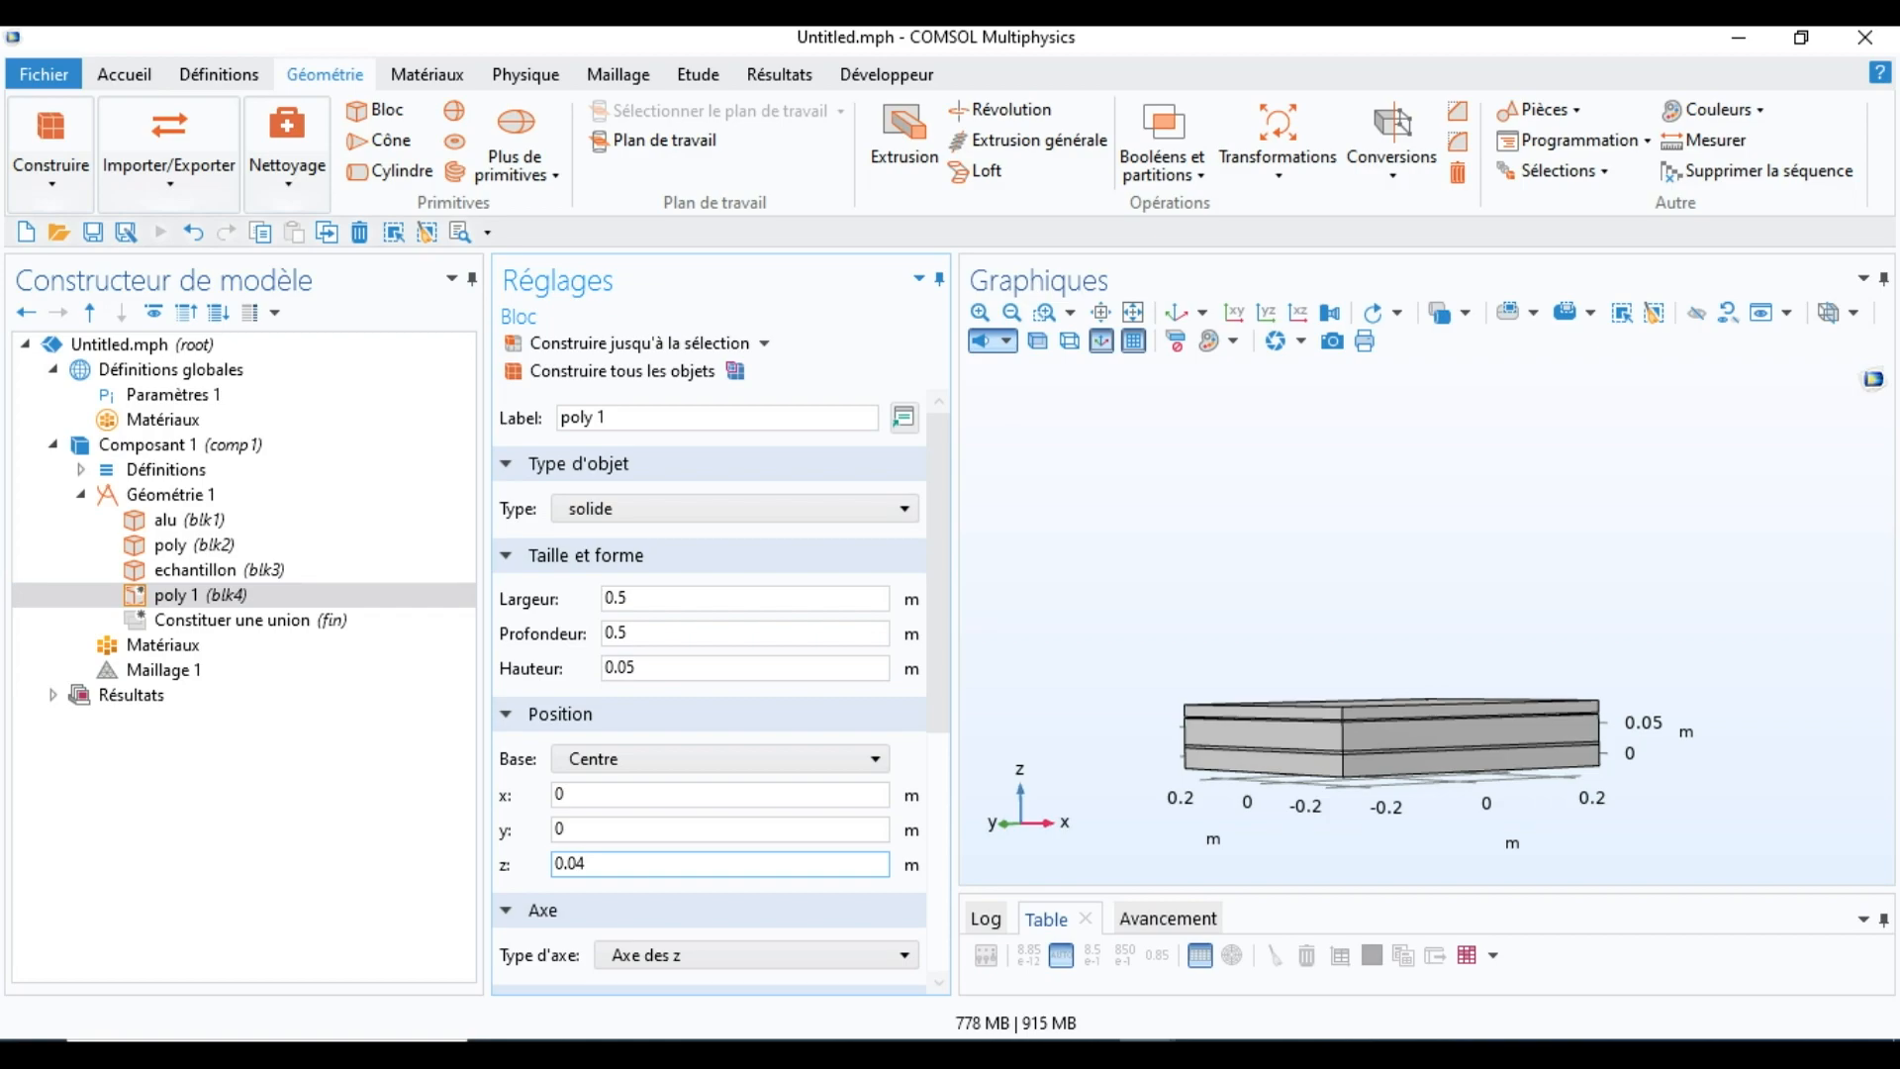
{"action": "key", "text": "BackSpace"}
{"action": "type", "text": "9"}
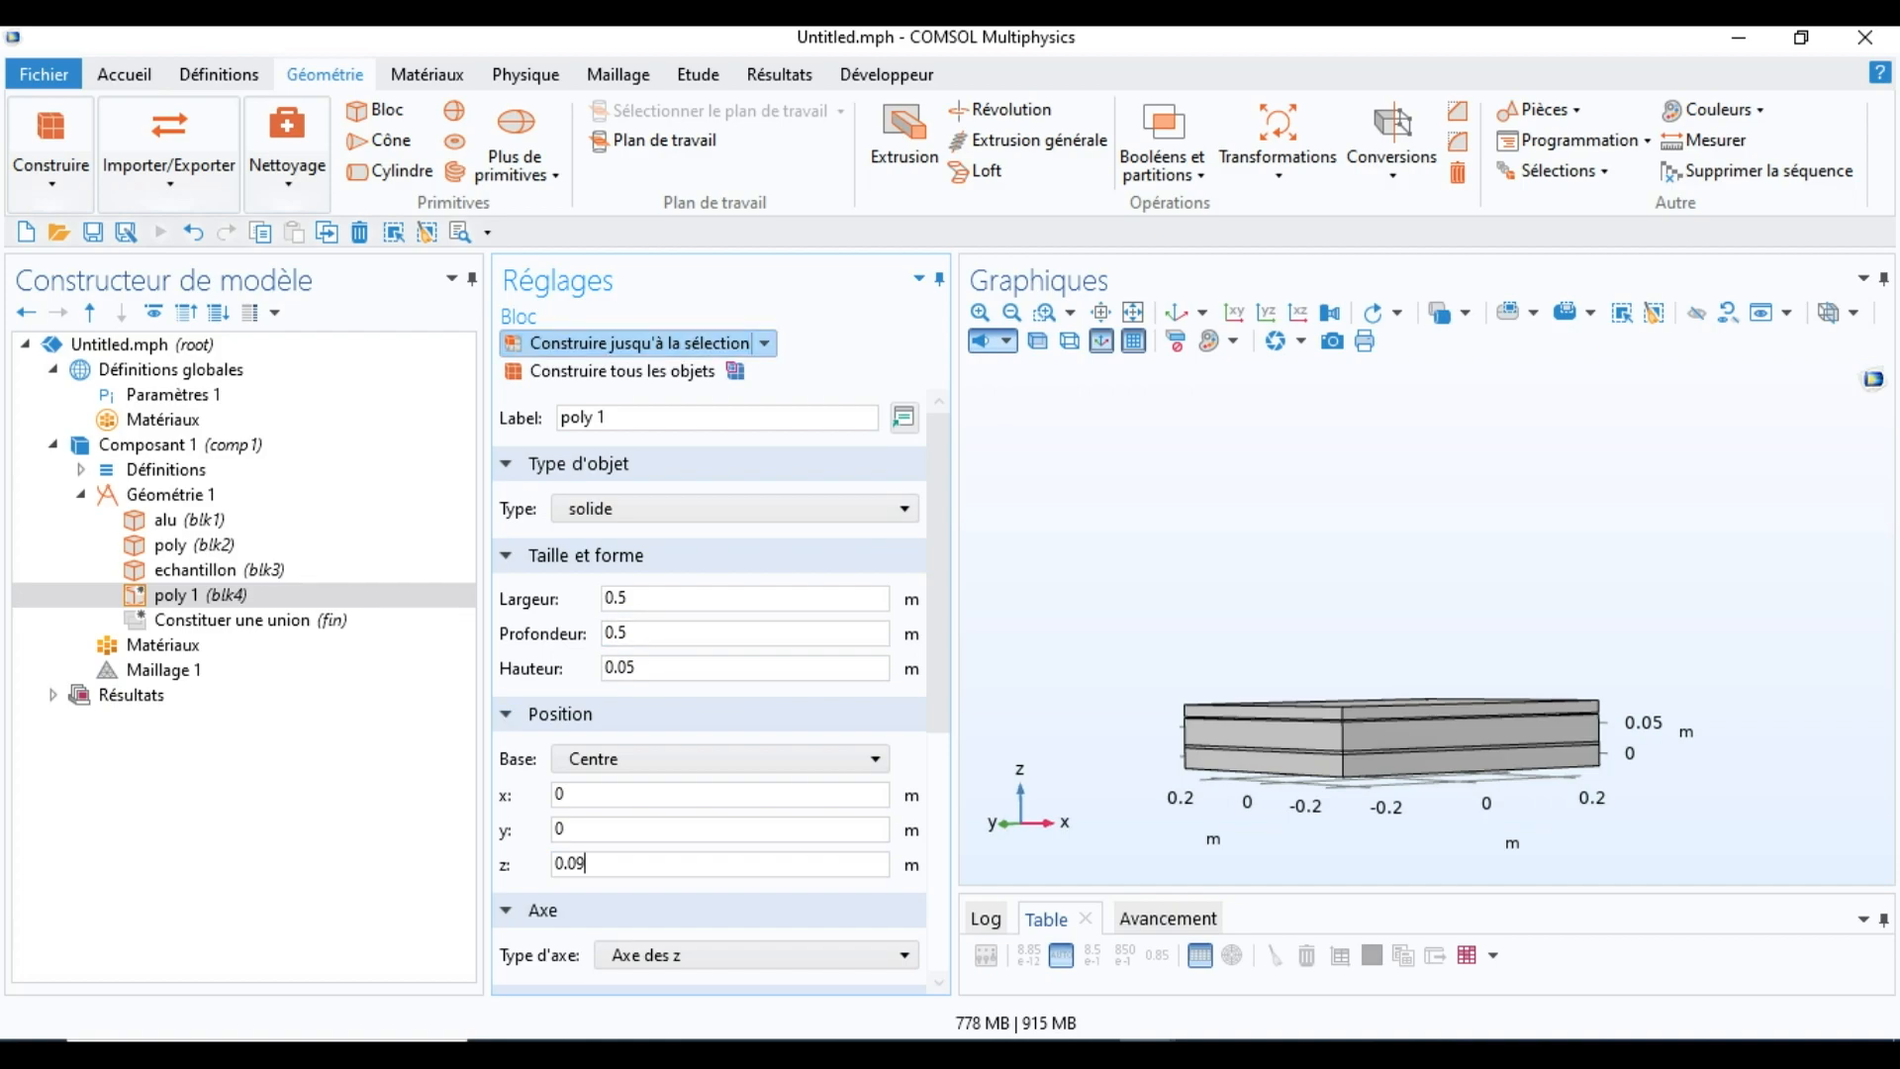
{"action": "left_click", "coordinate": [621, 370]}
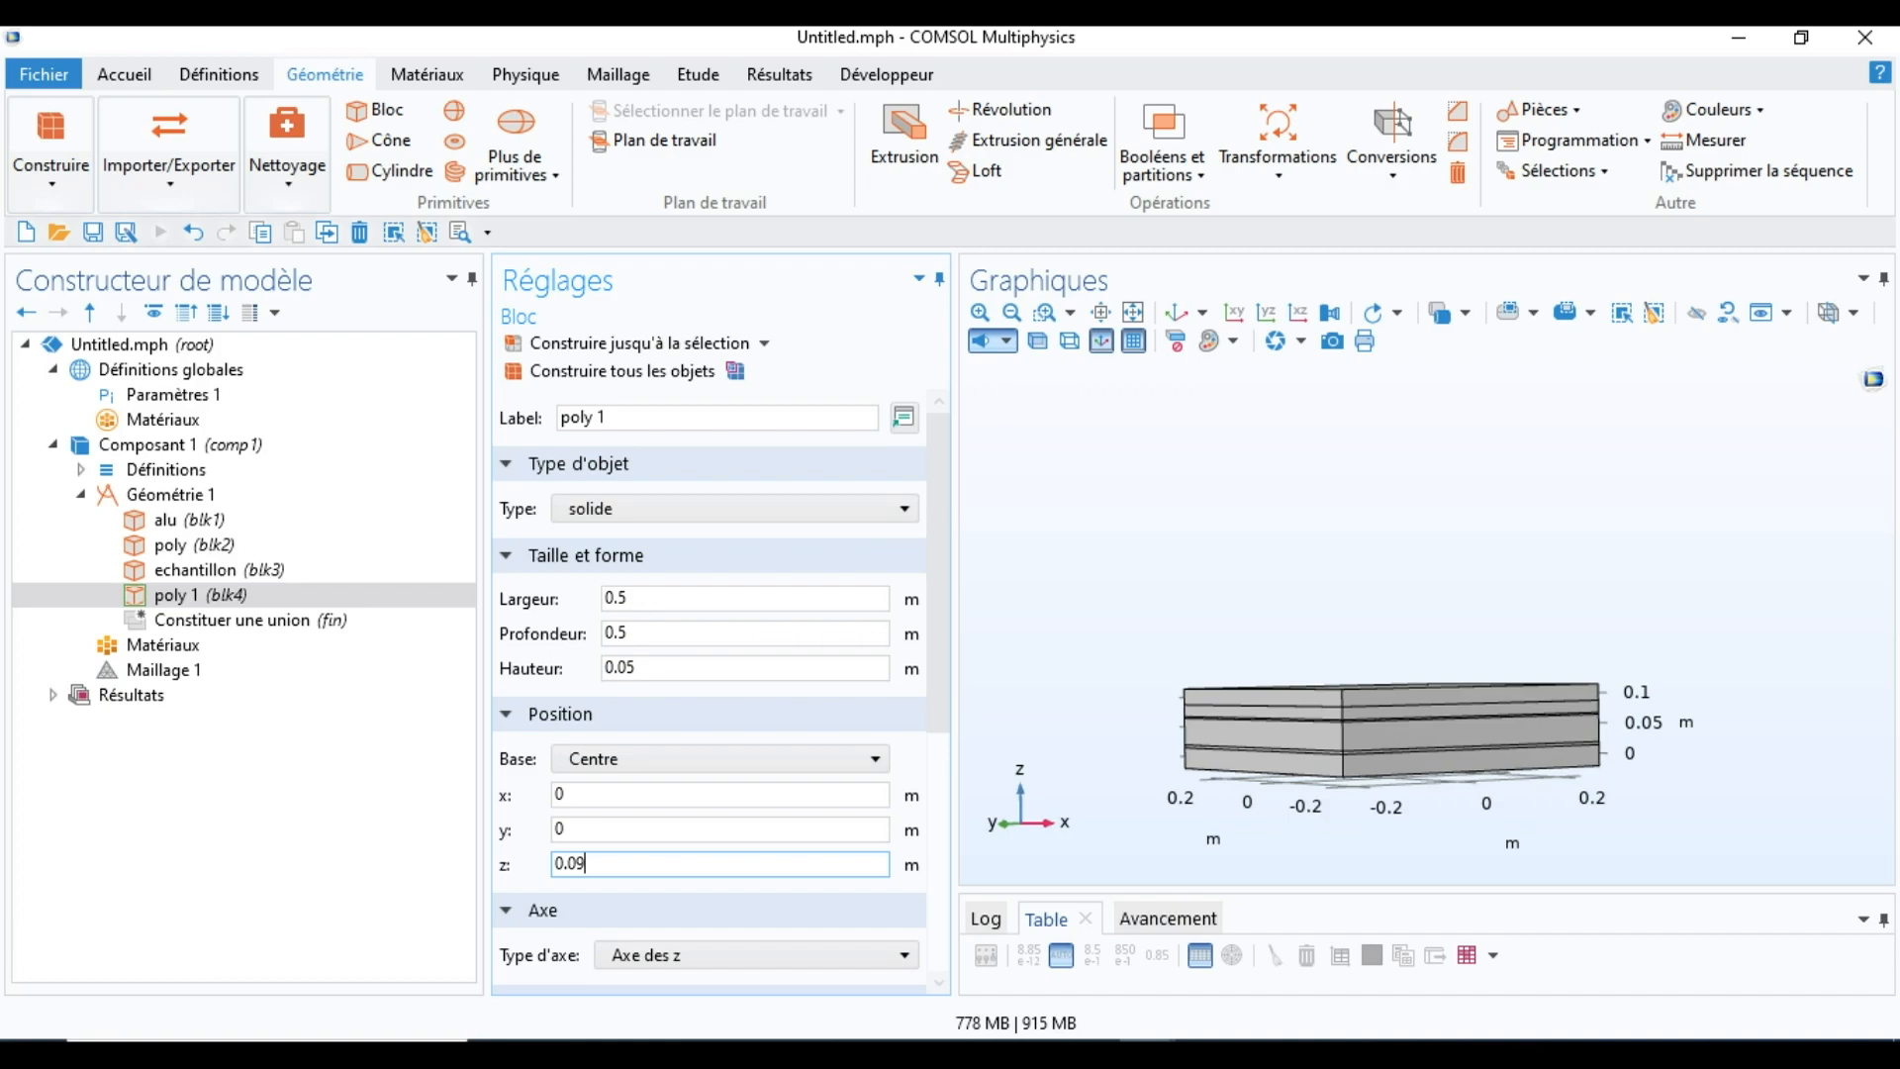
Step: Set the z position of the duplicated poly block to 0.1 m and rebuild all objects
{"action": "key", "text": "BackSpace"}
{"action": "key", "text": "BackSpace"}
{"action": "type", "text": "1"}
{"action": "key", "text": "Return"}
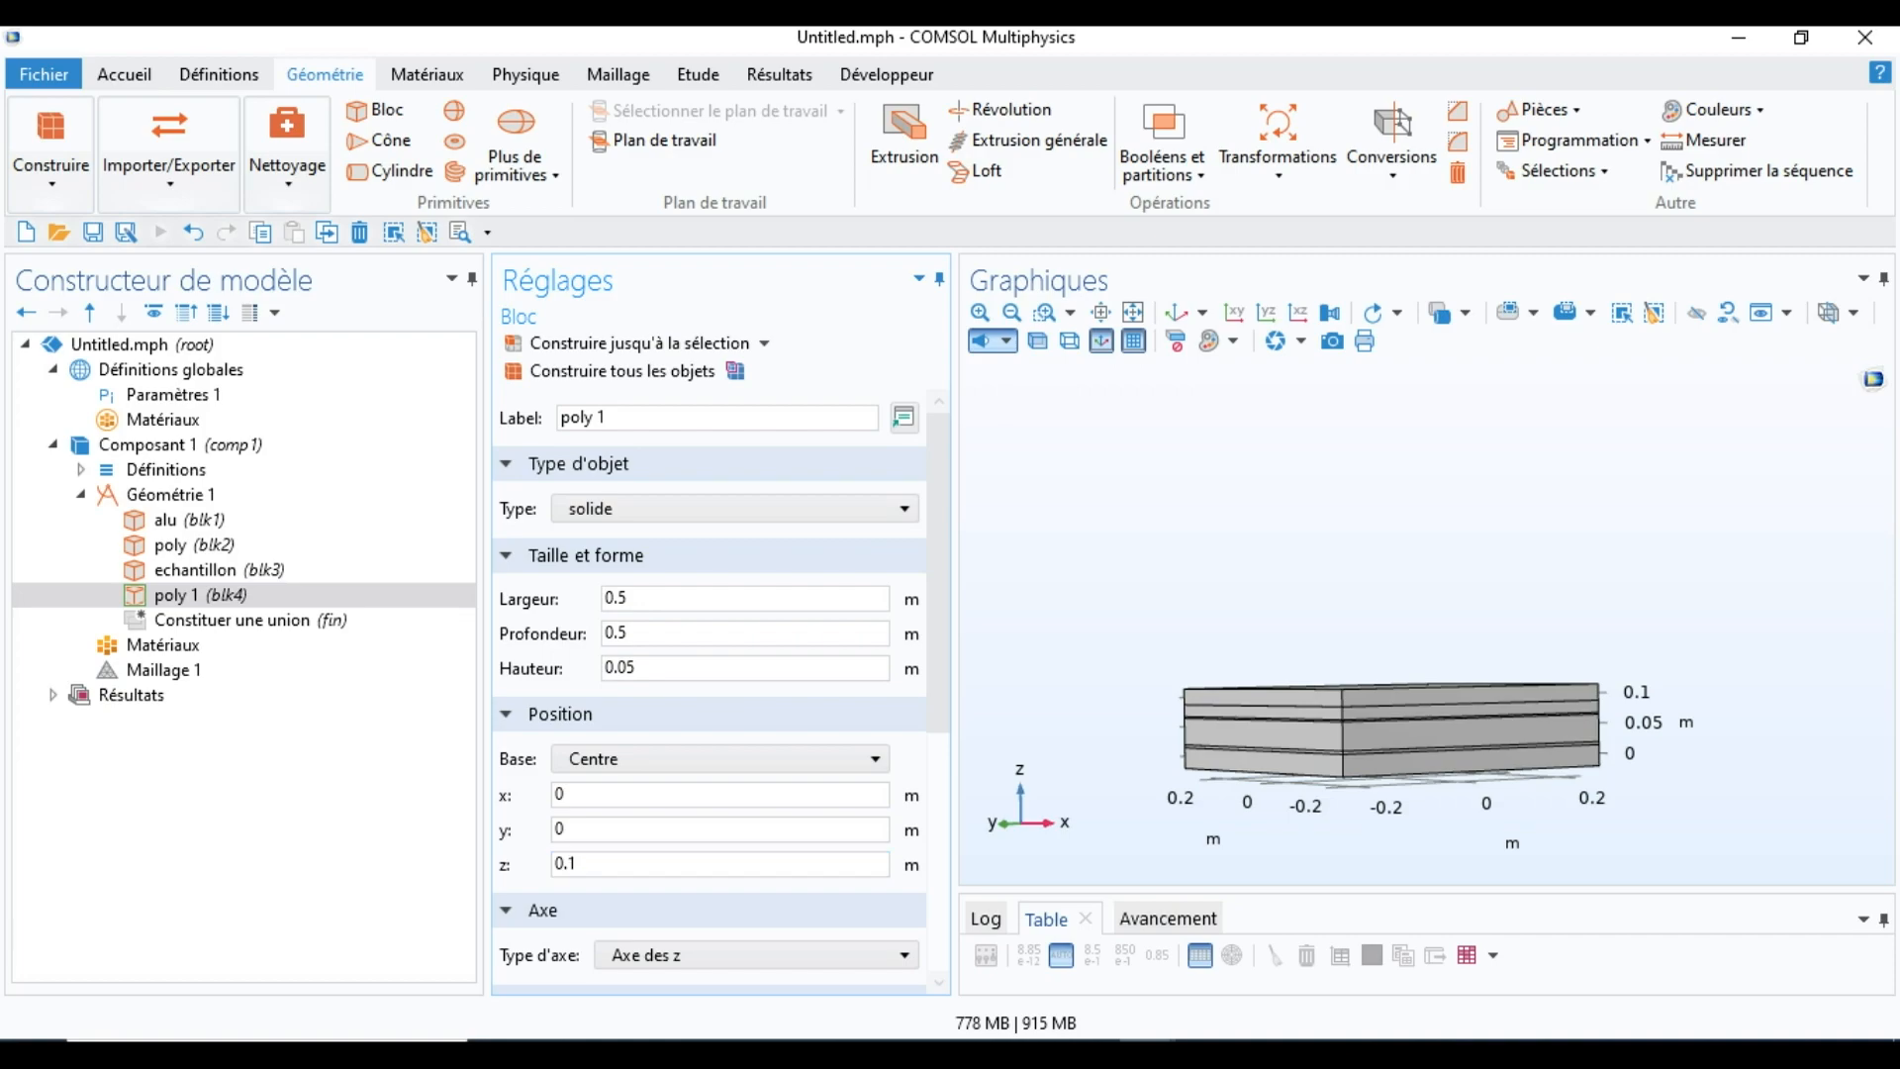
{"action": "key", "text": "F8"}
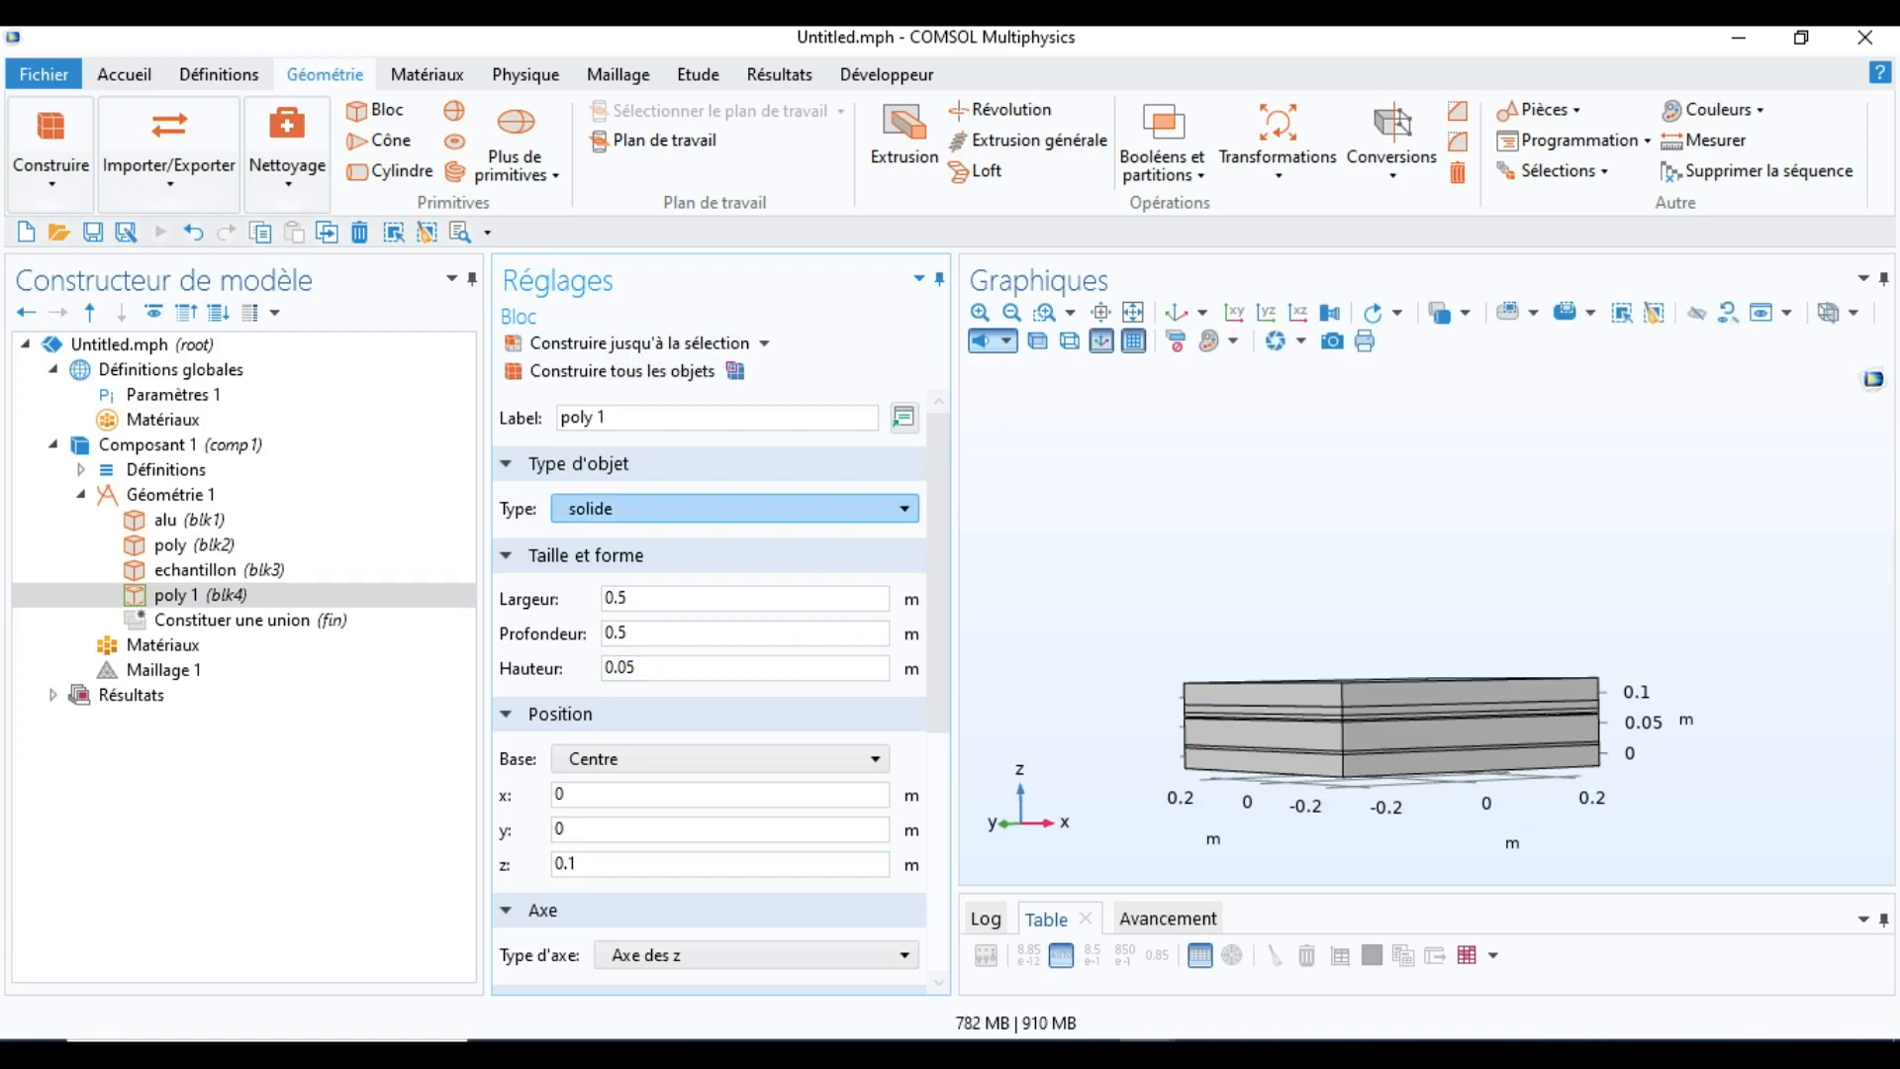
Step: Set the z position of the duplicated poly block to 0.13 m and rebuild all objects
{"action": "left_click", "coordinate": [584, 863]}
{"action": "type", "text": "3"}
{"action": "key", "text": "Return"}
{"action": "left_click", "coordinate": [621, 370]}
Step: Set the z position of the duplicated poly block to 0.11 m and rebuild all objects
{"action": "left_click", "coordinate": [588, 864]}
{"action": "key", "text": "BackSpace"}
{"action": "type", "text": "1"}
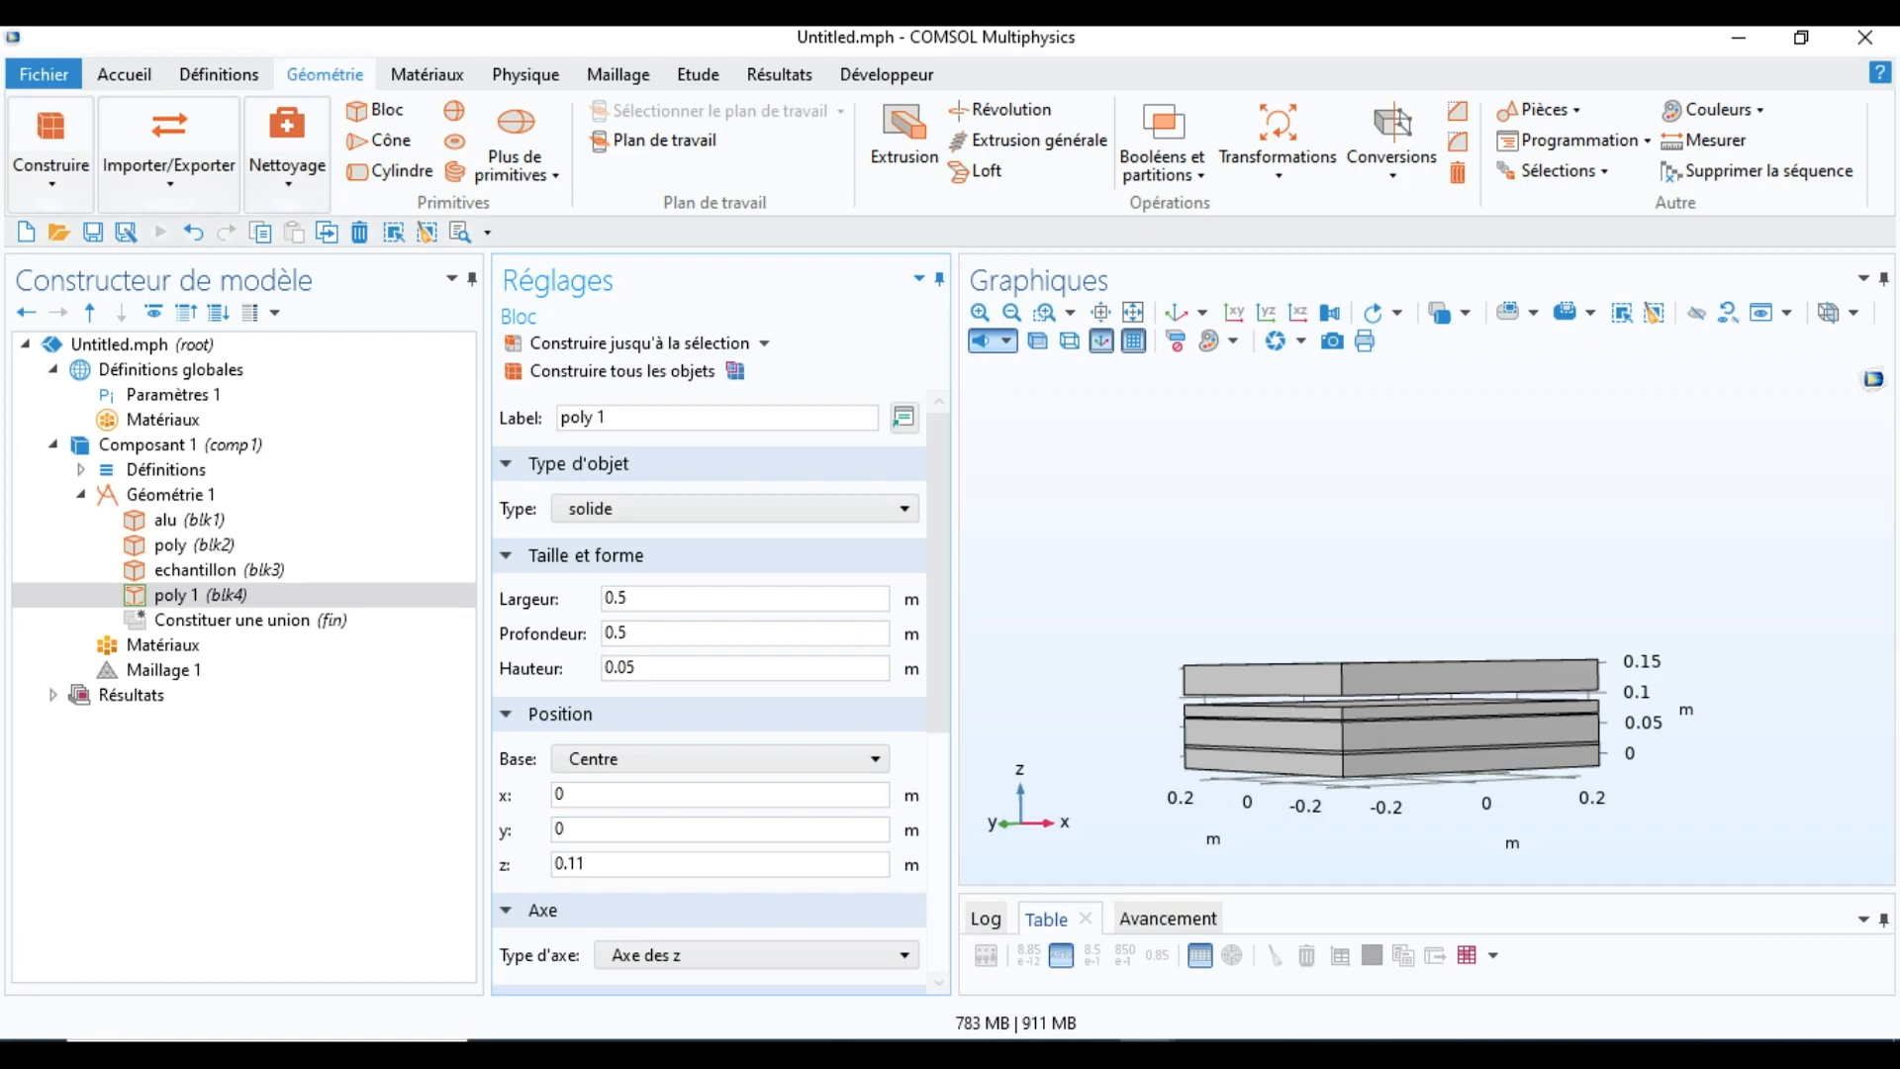
{"action": "left_click", "coordinate": [621, 371]}
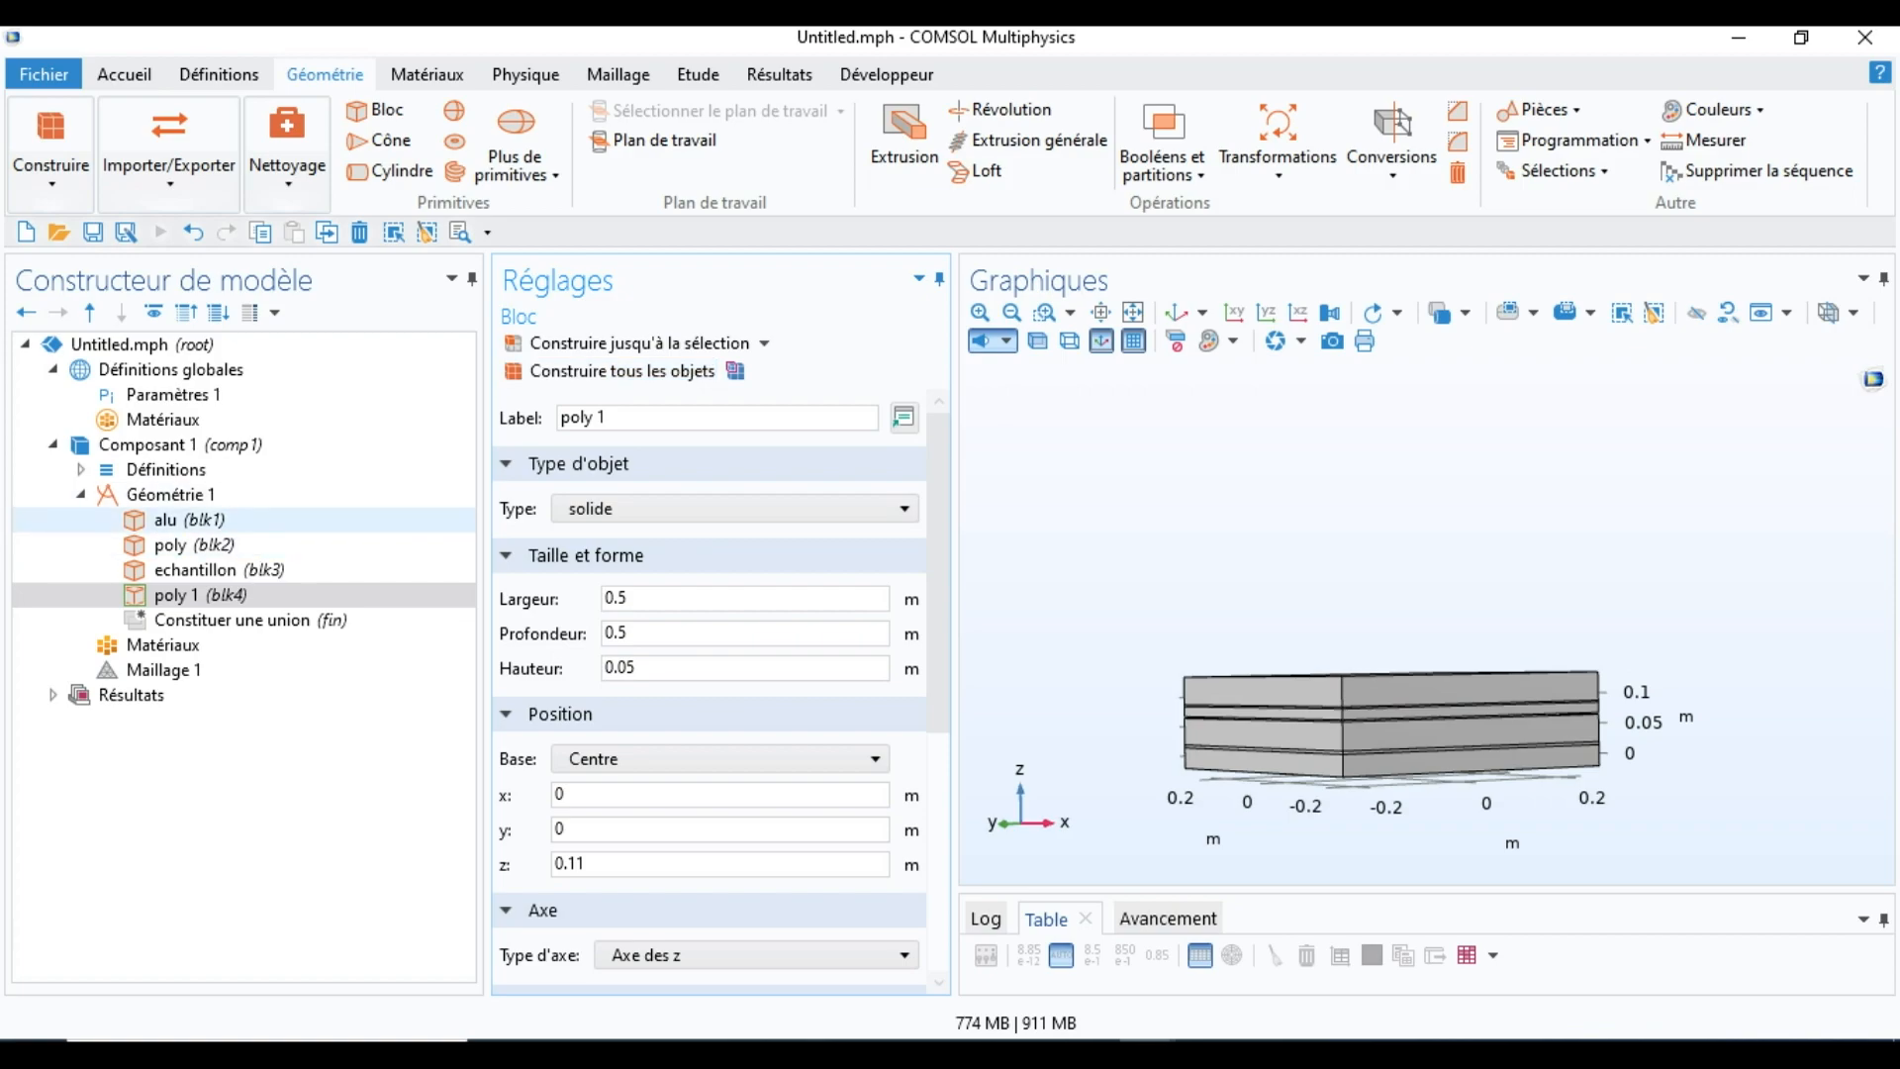
Step: Duplicate the alu block, set the copy's z position to 0.15 m and rebuild all objects
{"action": "left_click", "coordinate": [188, 520]}
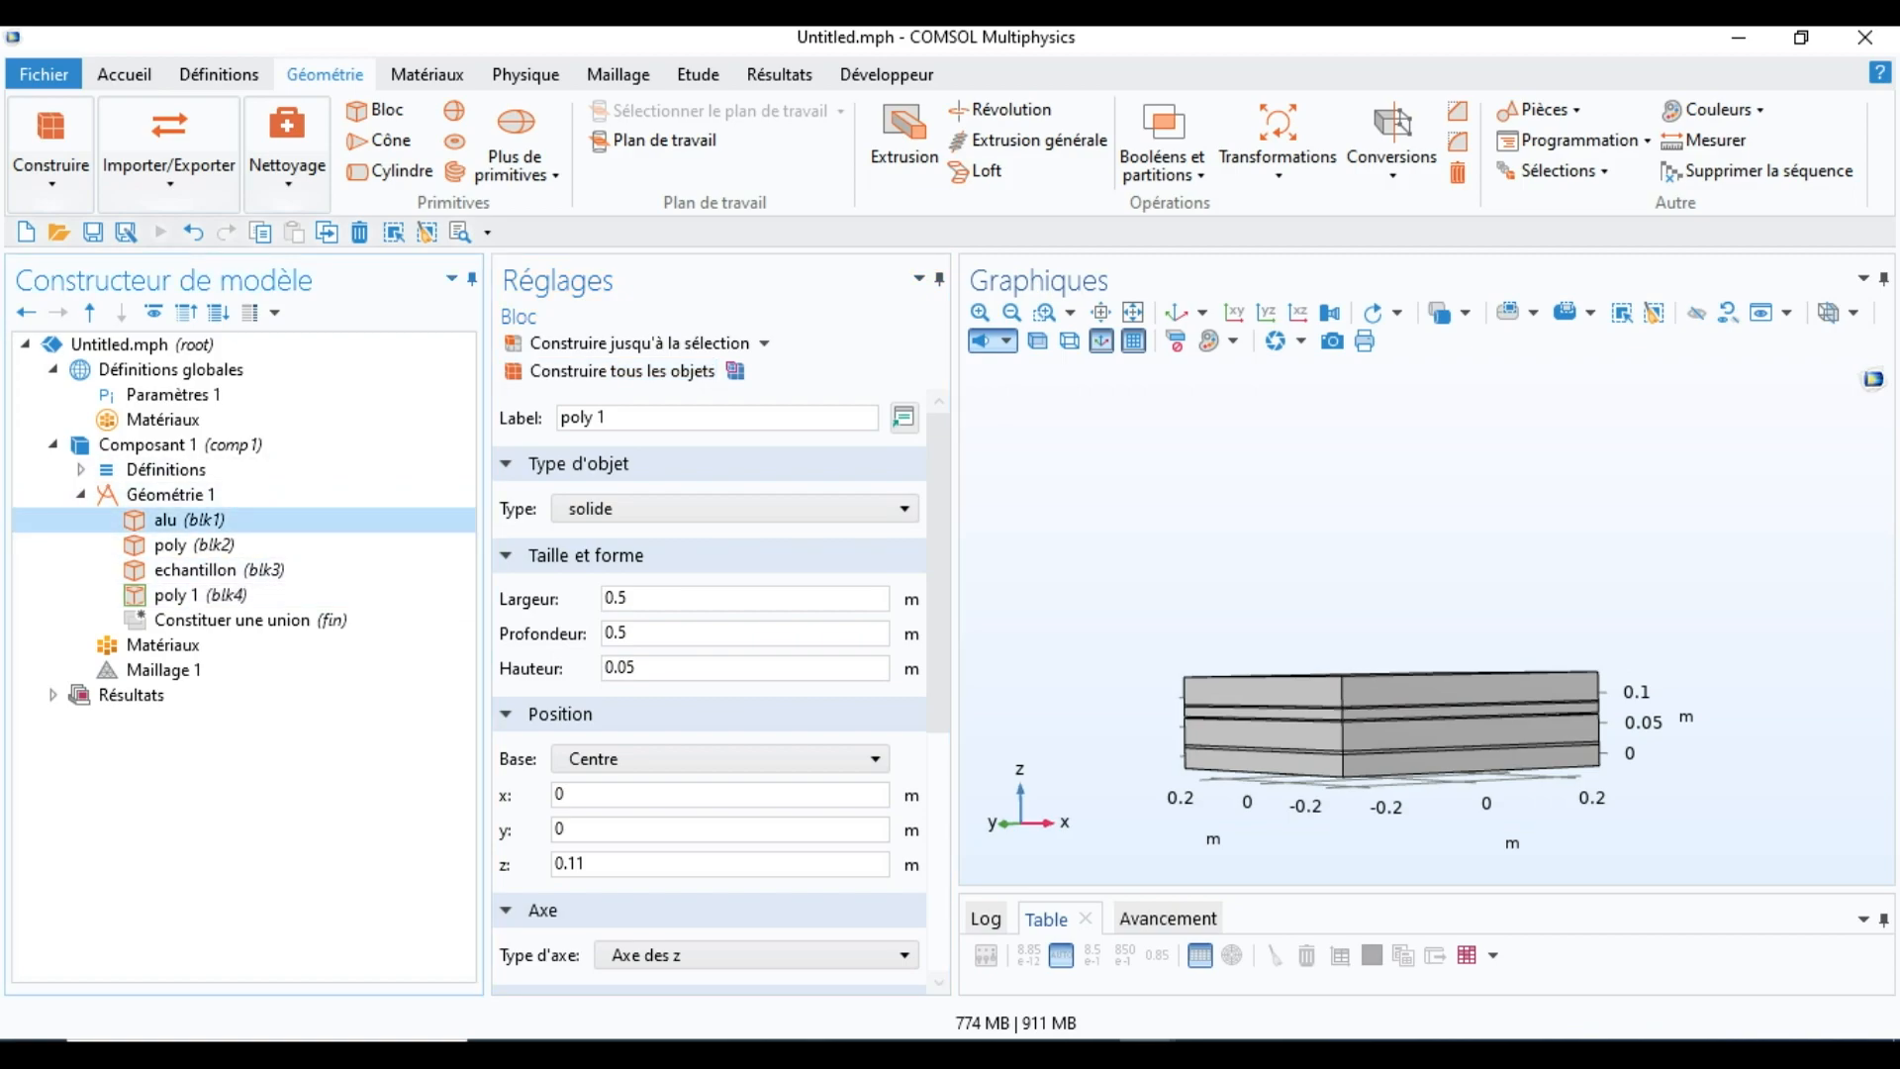
{"action": "right_click", "coordinate": [180, 518]}
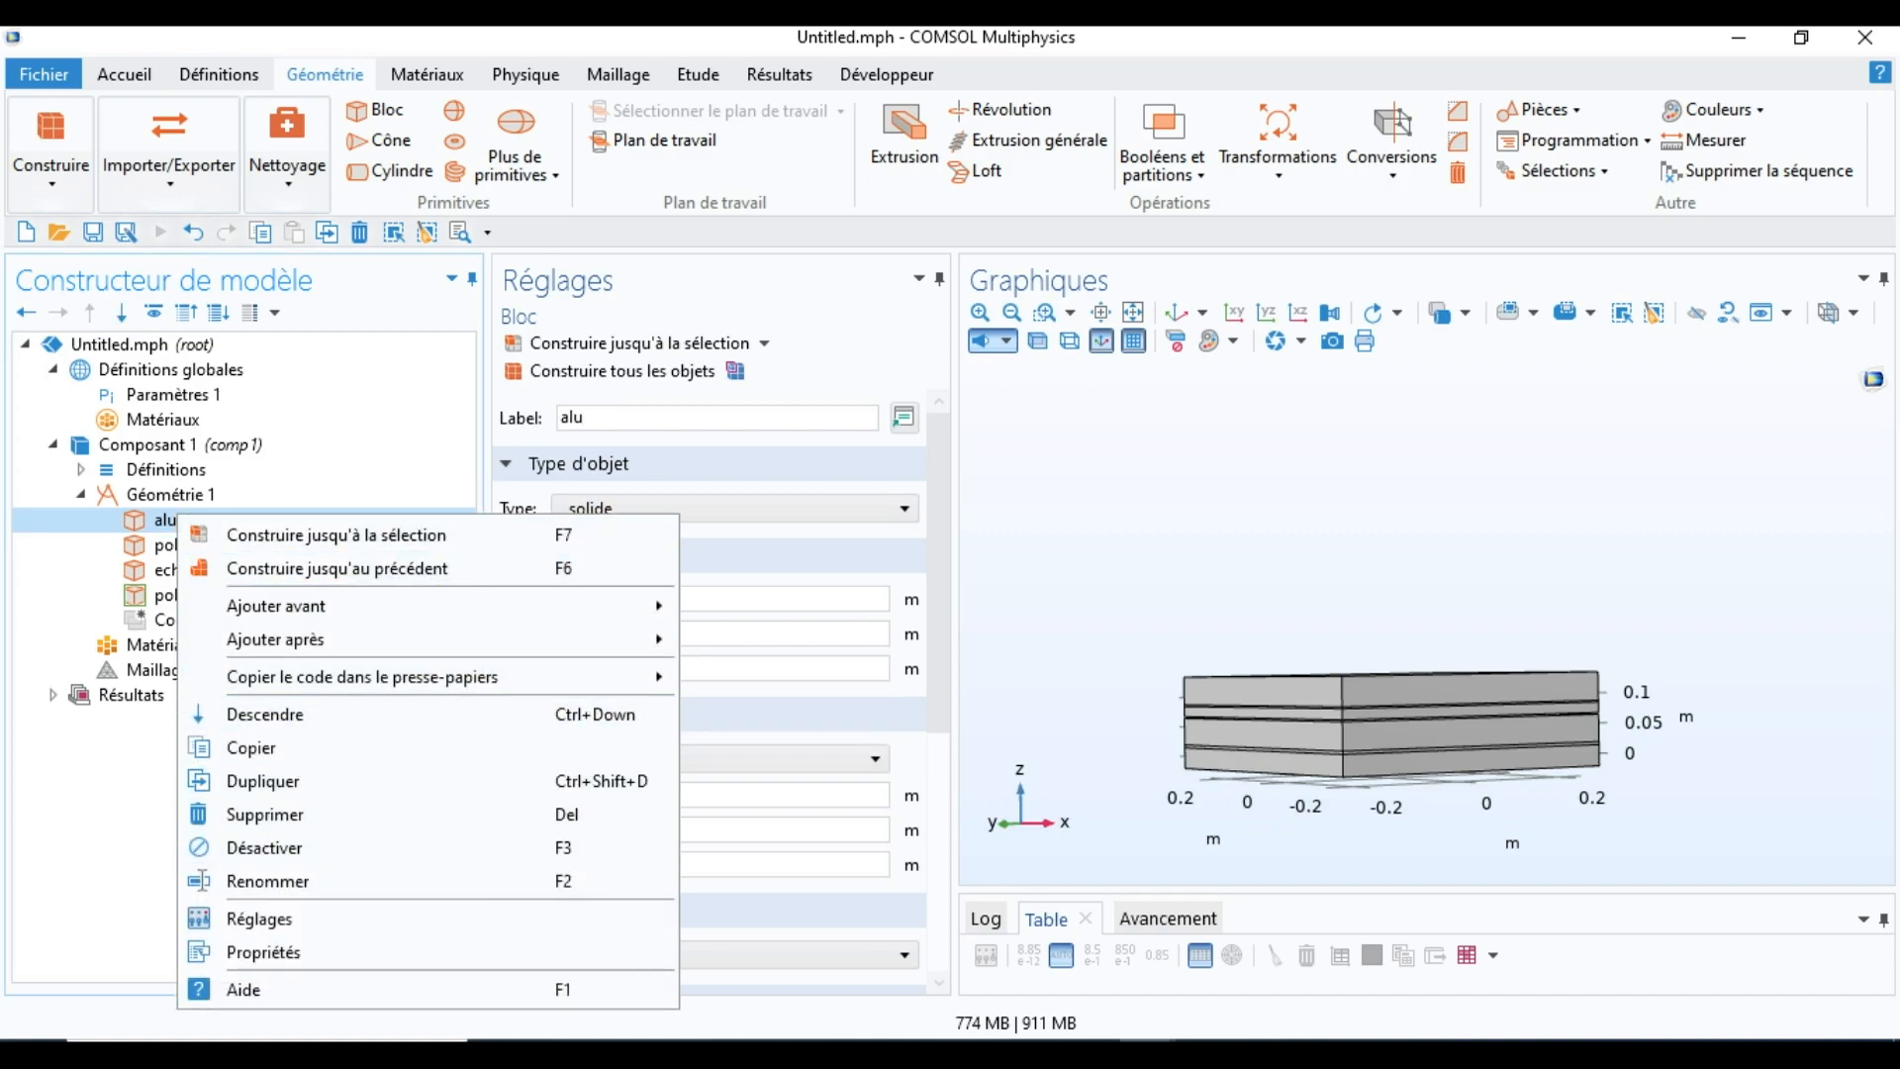
{"action": "left_click", "coordinate": [263, 782]}
{"action": "left_click", "coordinate": [613, 864]}
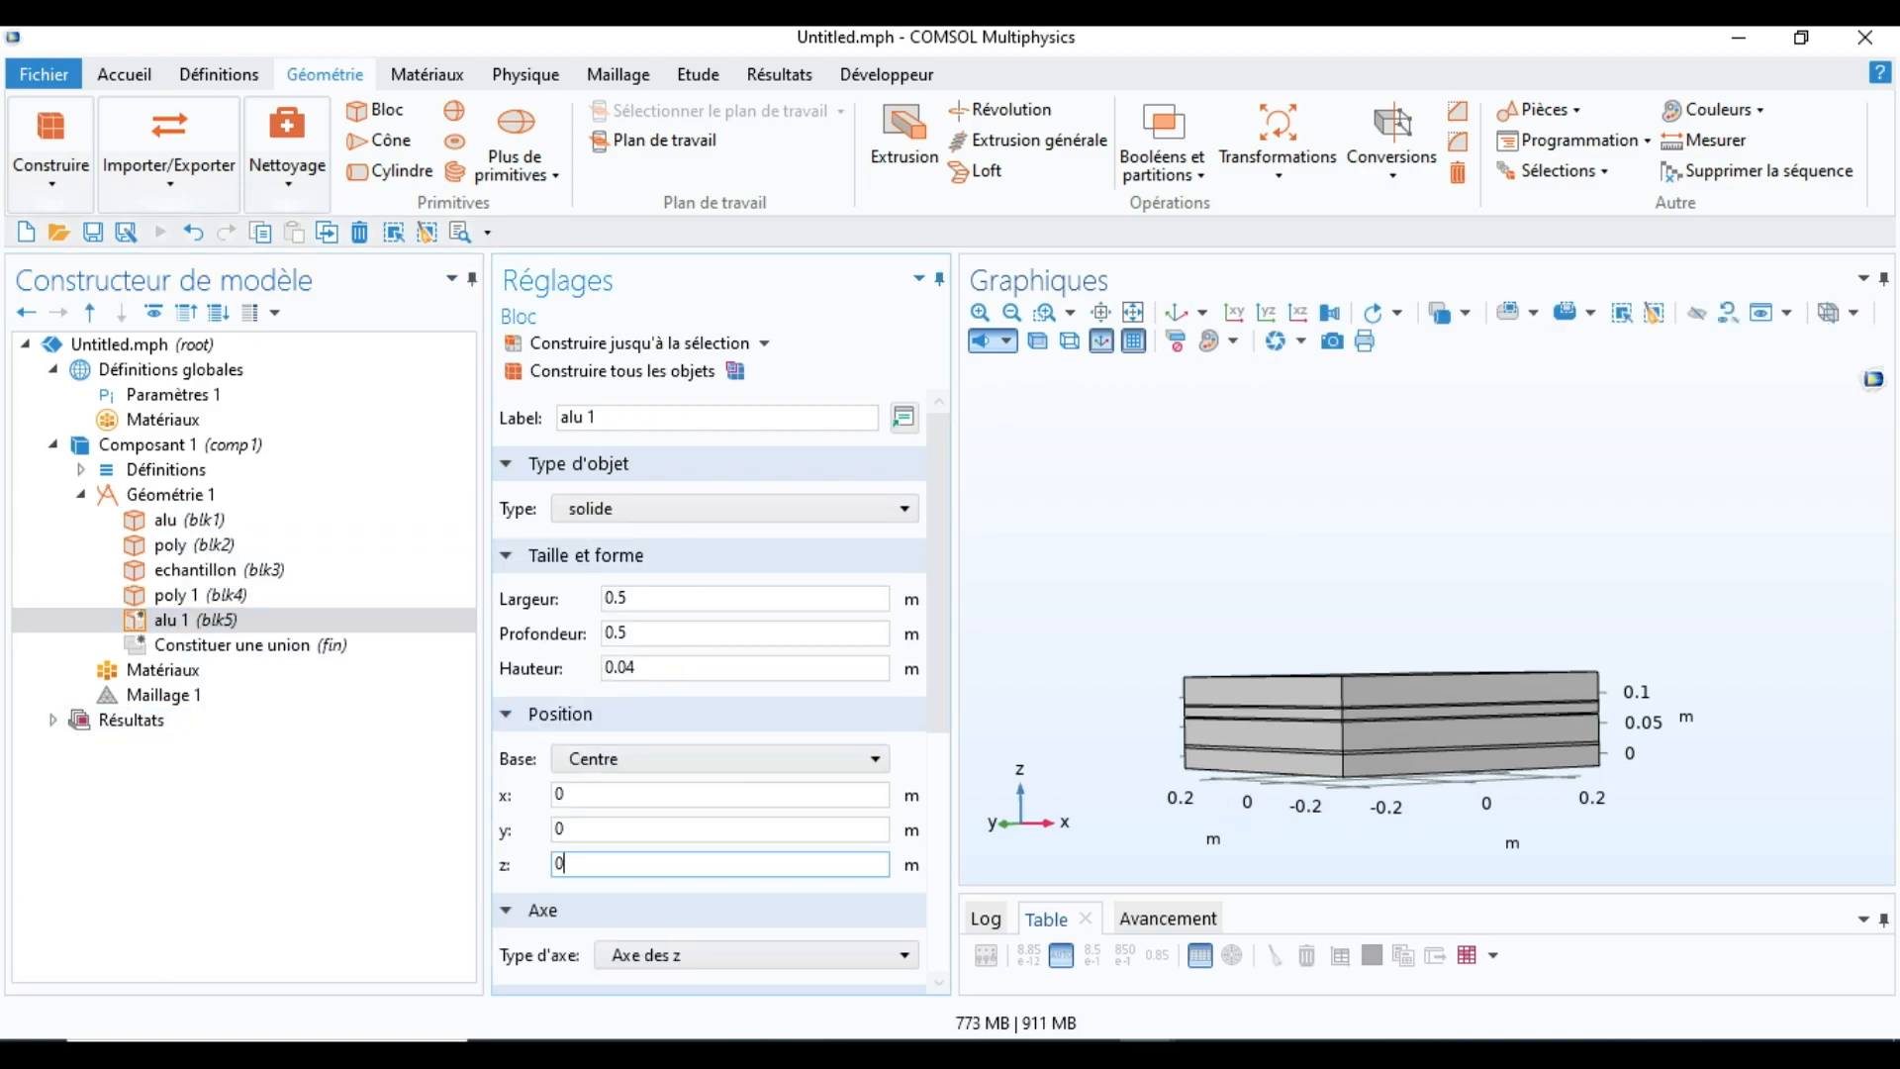
{"action": "type", "text": "0.15"}
{"action": "key", "text": "BackSpace"}
{"action": "key", "text": "BackSpace"}
{"action": "key", "text": "BackSpace"}
{"action": "key", "text": "BackSpace"}
{"action": "type", "text": ".15"}
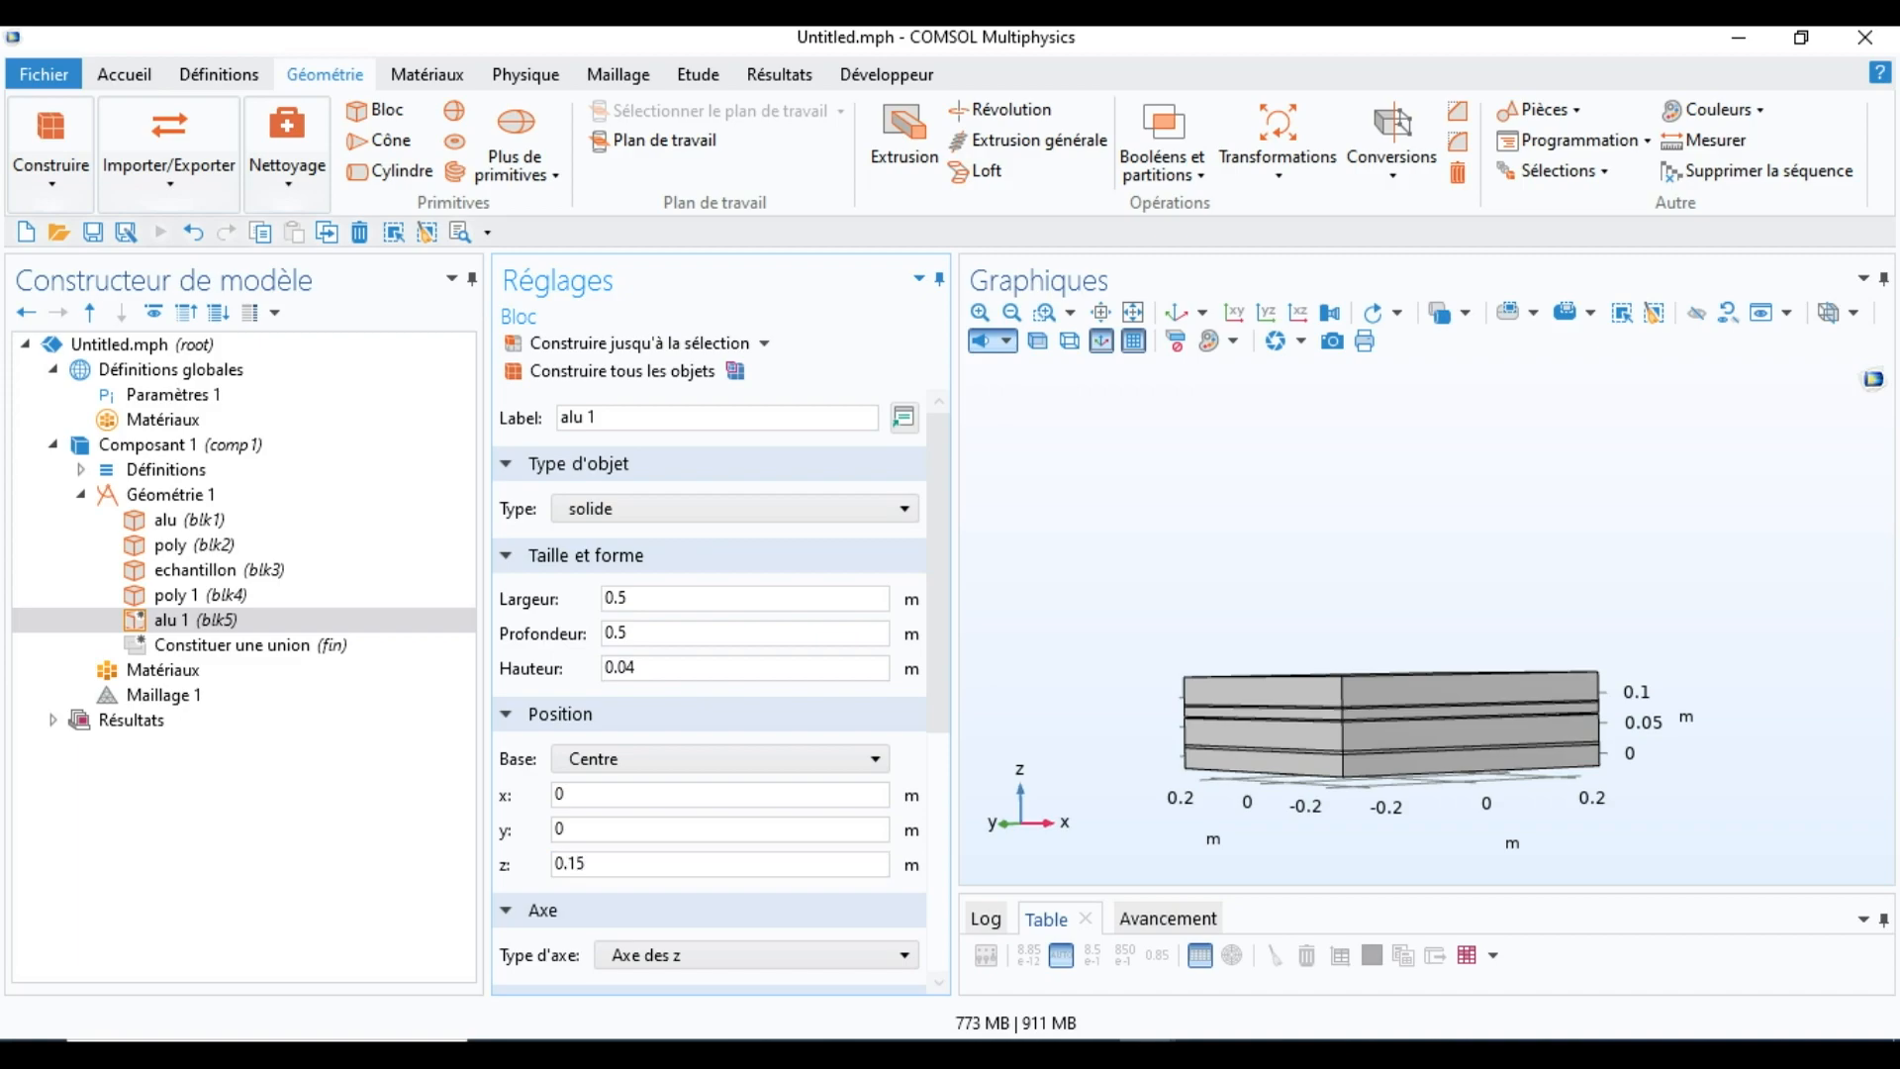
{"action": "left_click", "coordinate": [622, 370]}
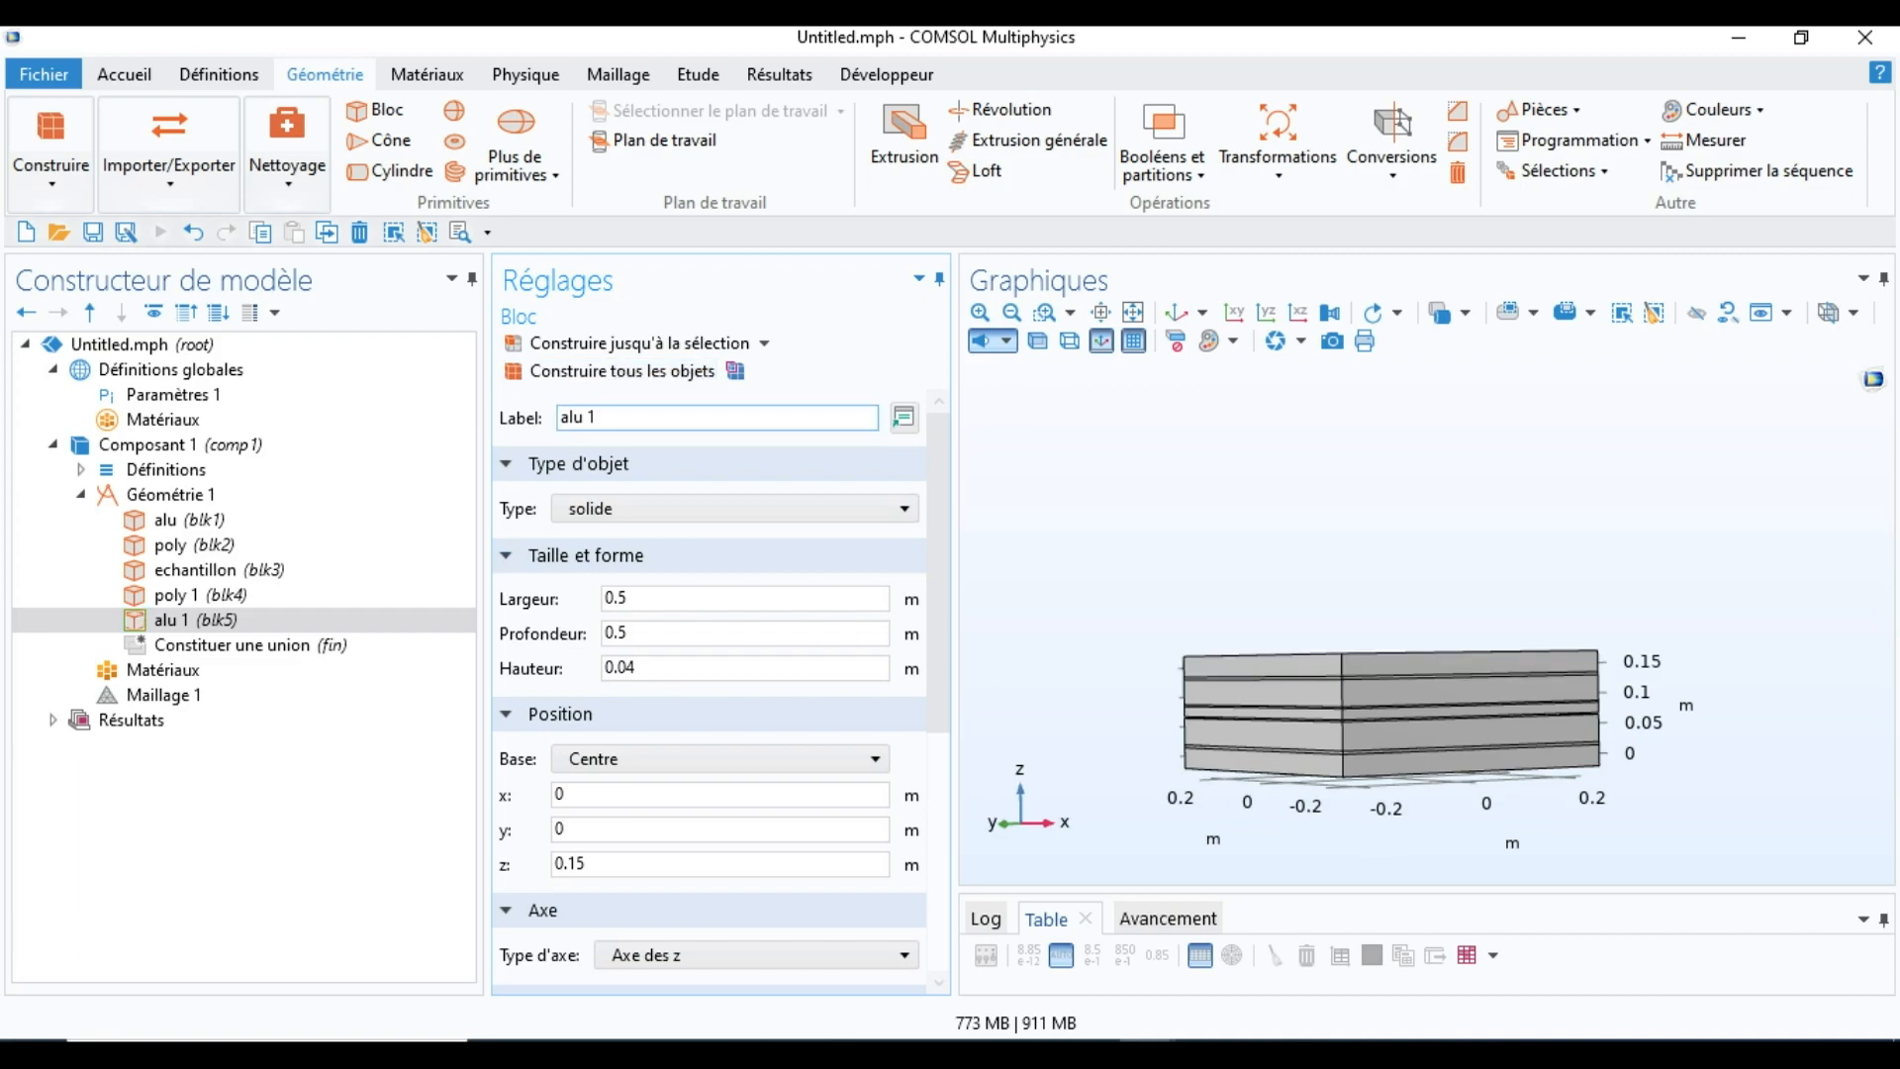
Step: Set the z position of the duplicated alu block to 0.16 m and rebuild all objects
{"action": "left_click", "coordinate": [638, 864]}
{"action": "key", "text": "BackSpace"}
{"action": "type", "text": "6"}
{"action": "left_click", "coordinate": [622, 370]}
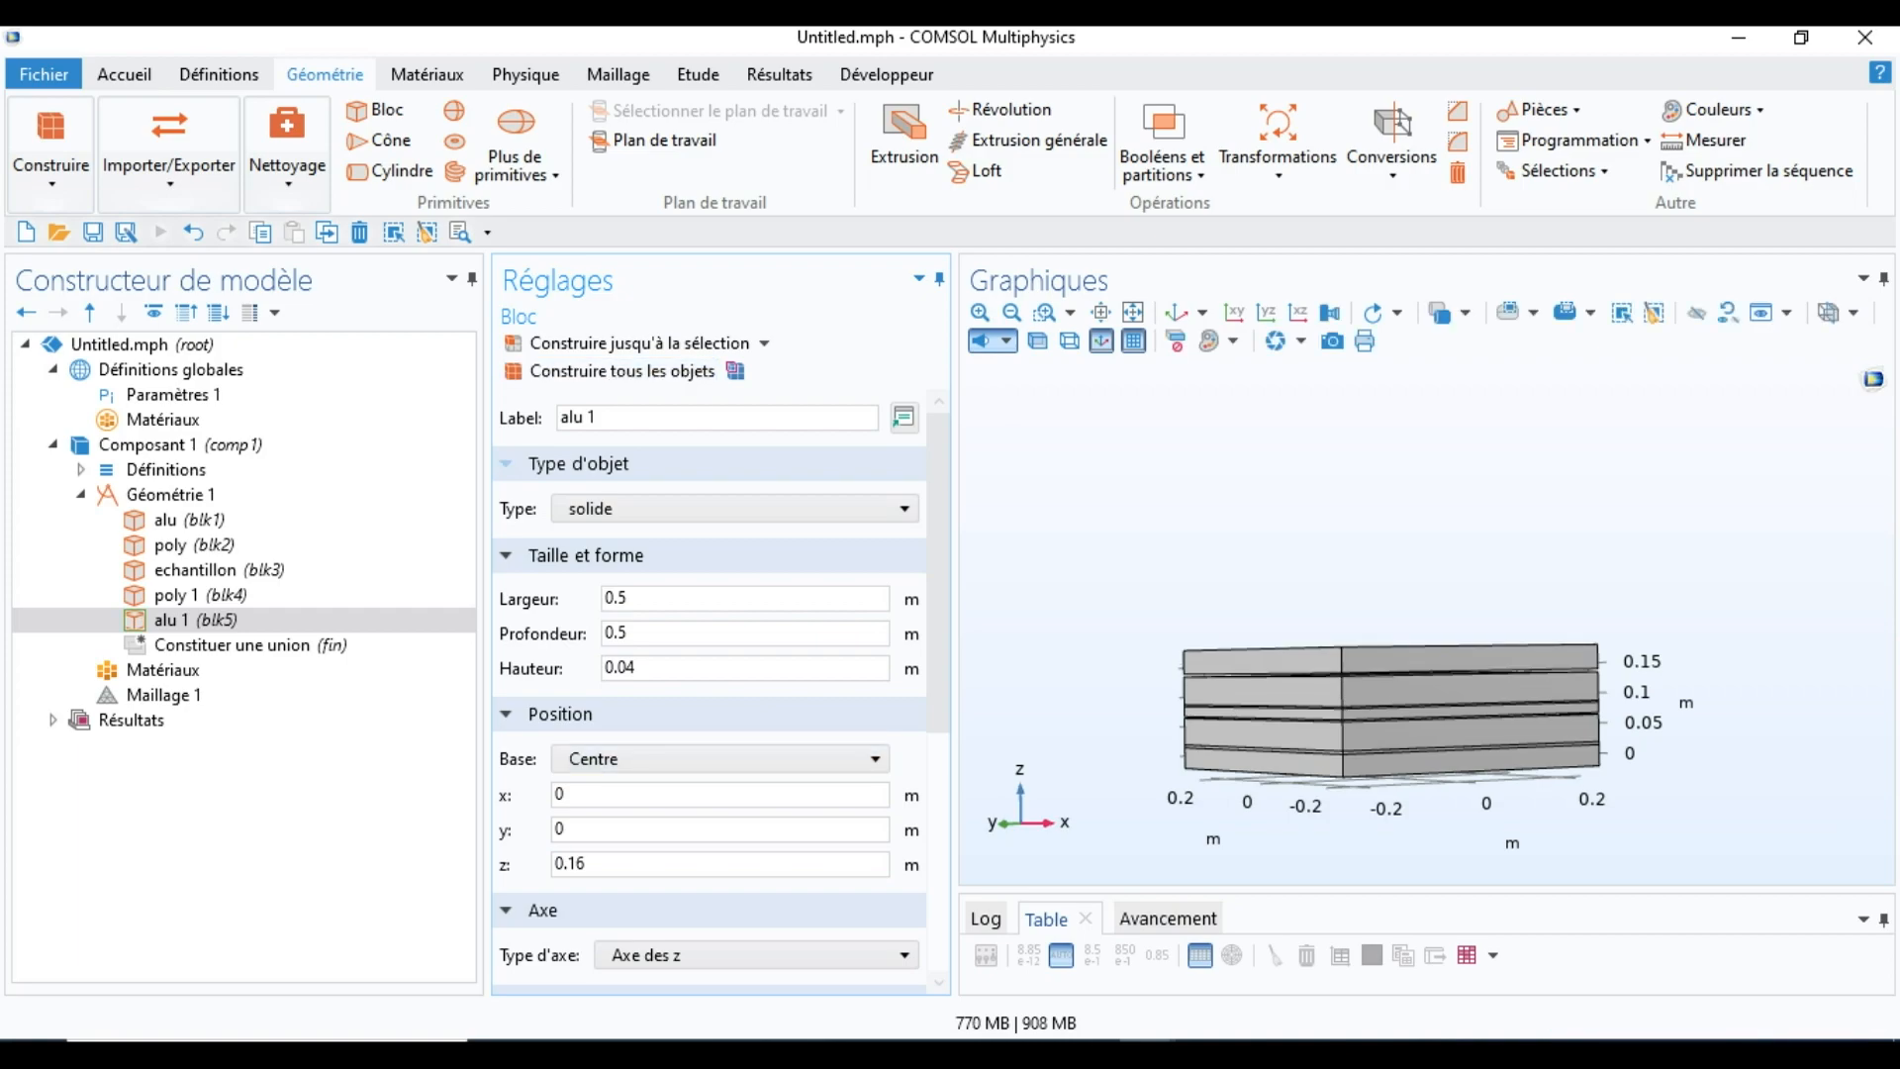
Step: Set the z position of the duplicated alu block to 0.155 m and rebuild all objects
{"action": "left_click", "coordinate": [638, 864]}
{"action": "key", "text": "BackSpace"}
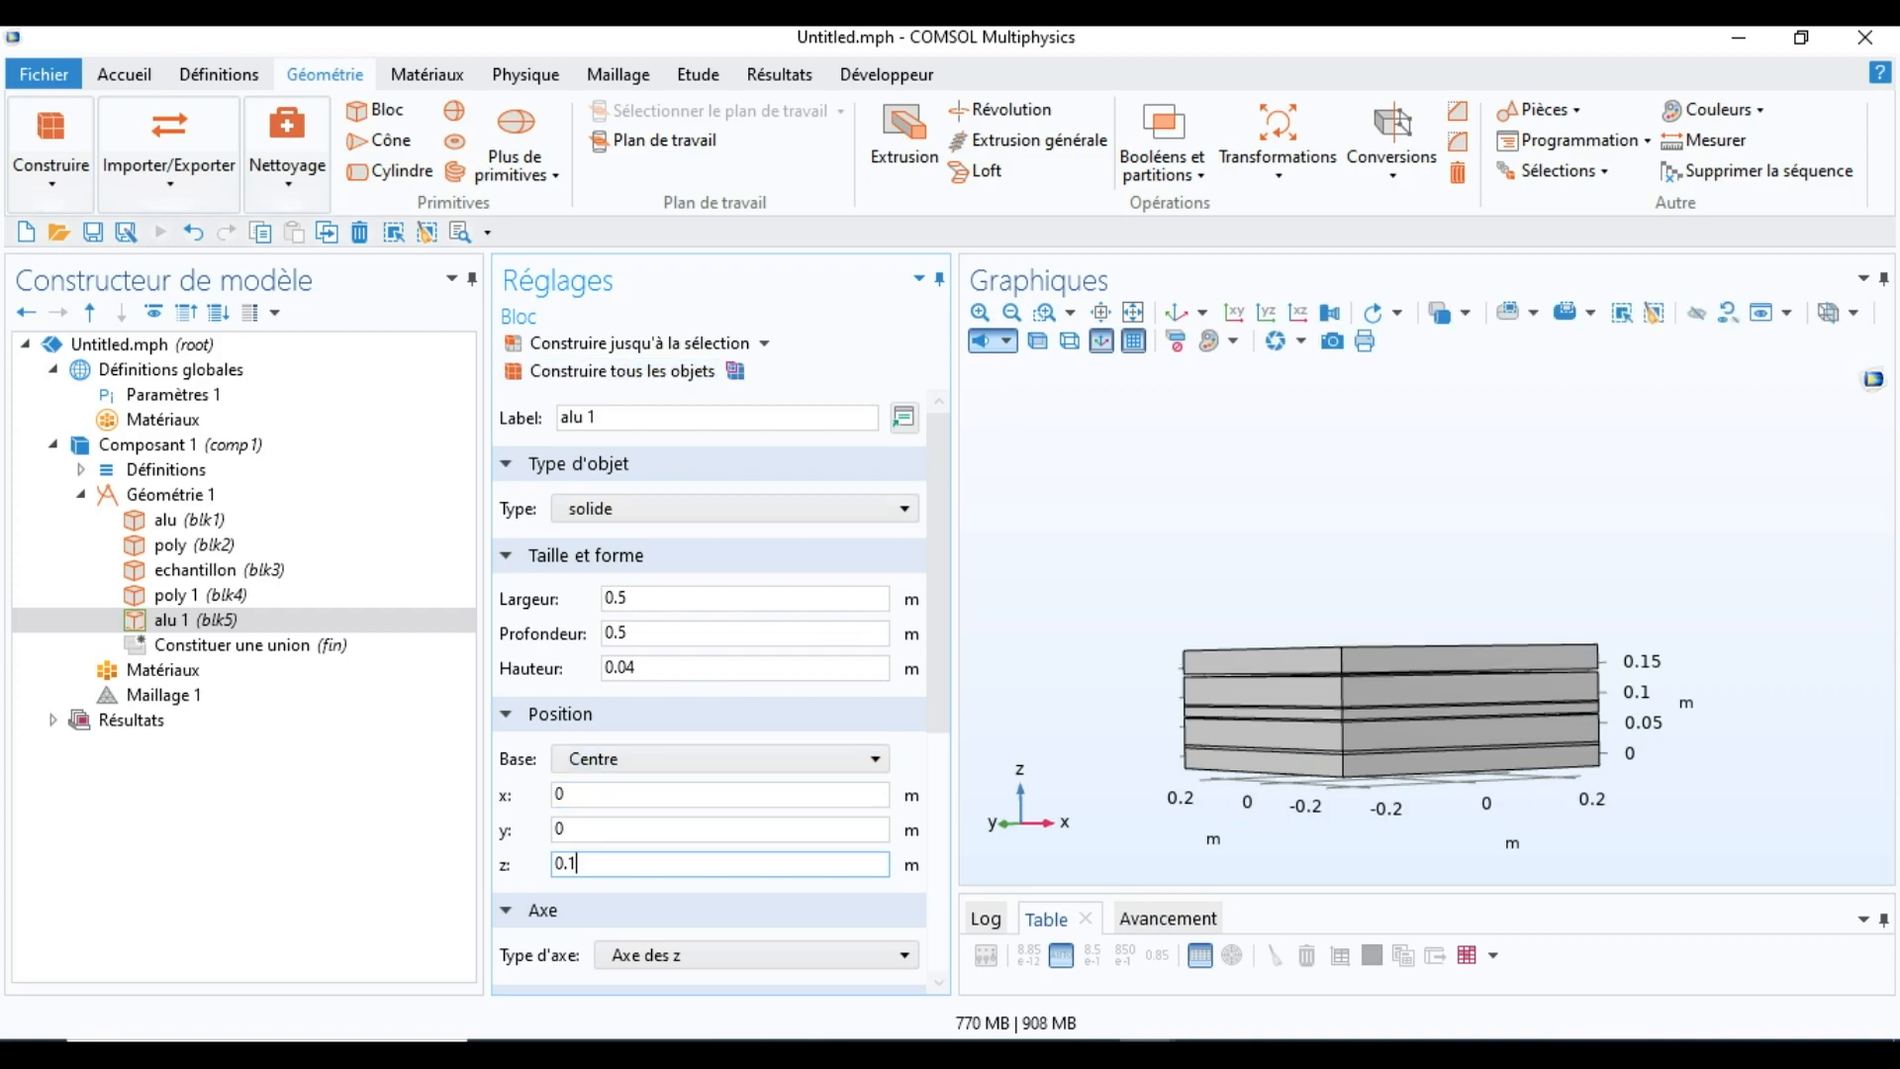
{"action": "type", "text": "55"}
{"action": "left_click", "coordinate": [621, 370]}
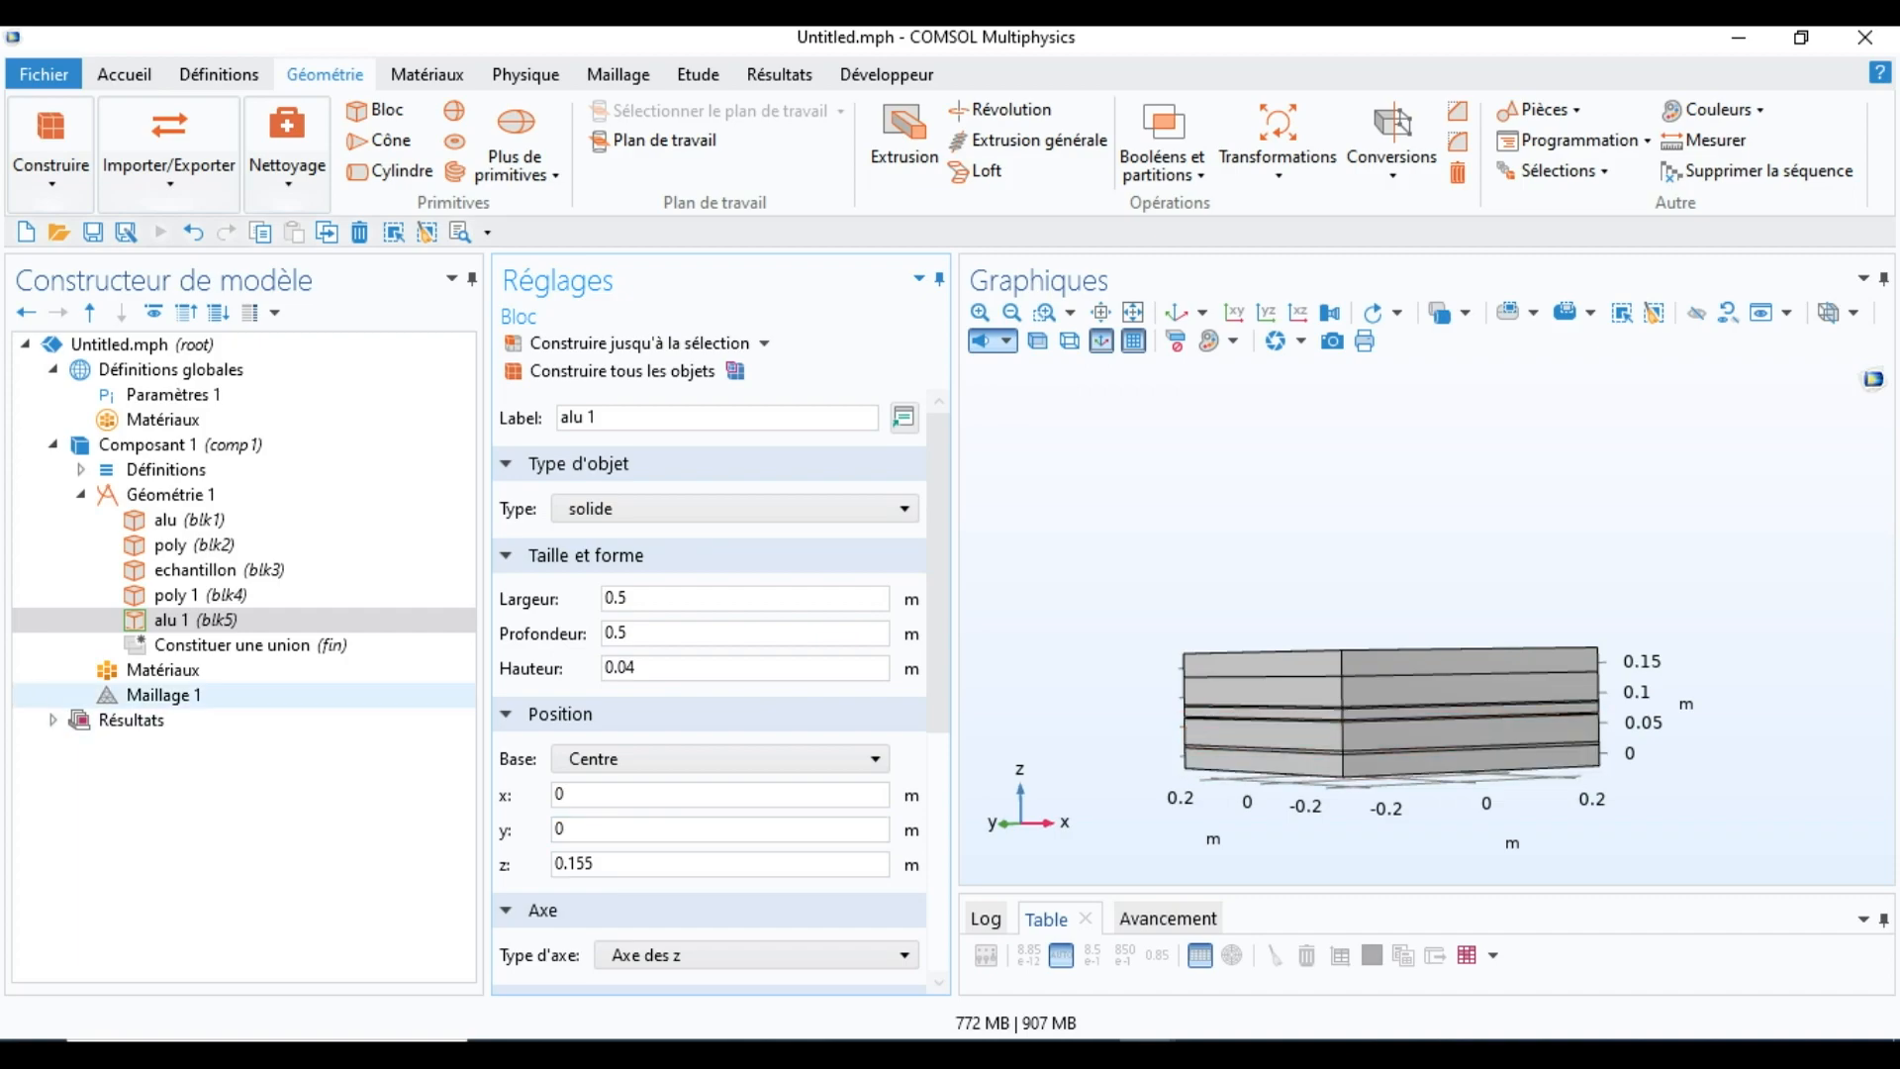
Step: Set the z position of the echantillon block to 0.0775 m and rebuild all objects
{"action": "left_click", "coordinate": [220, 570]}
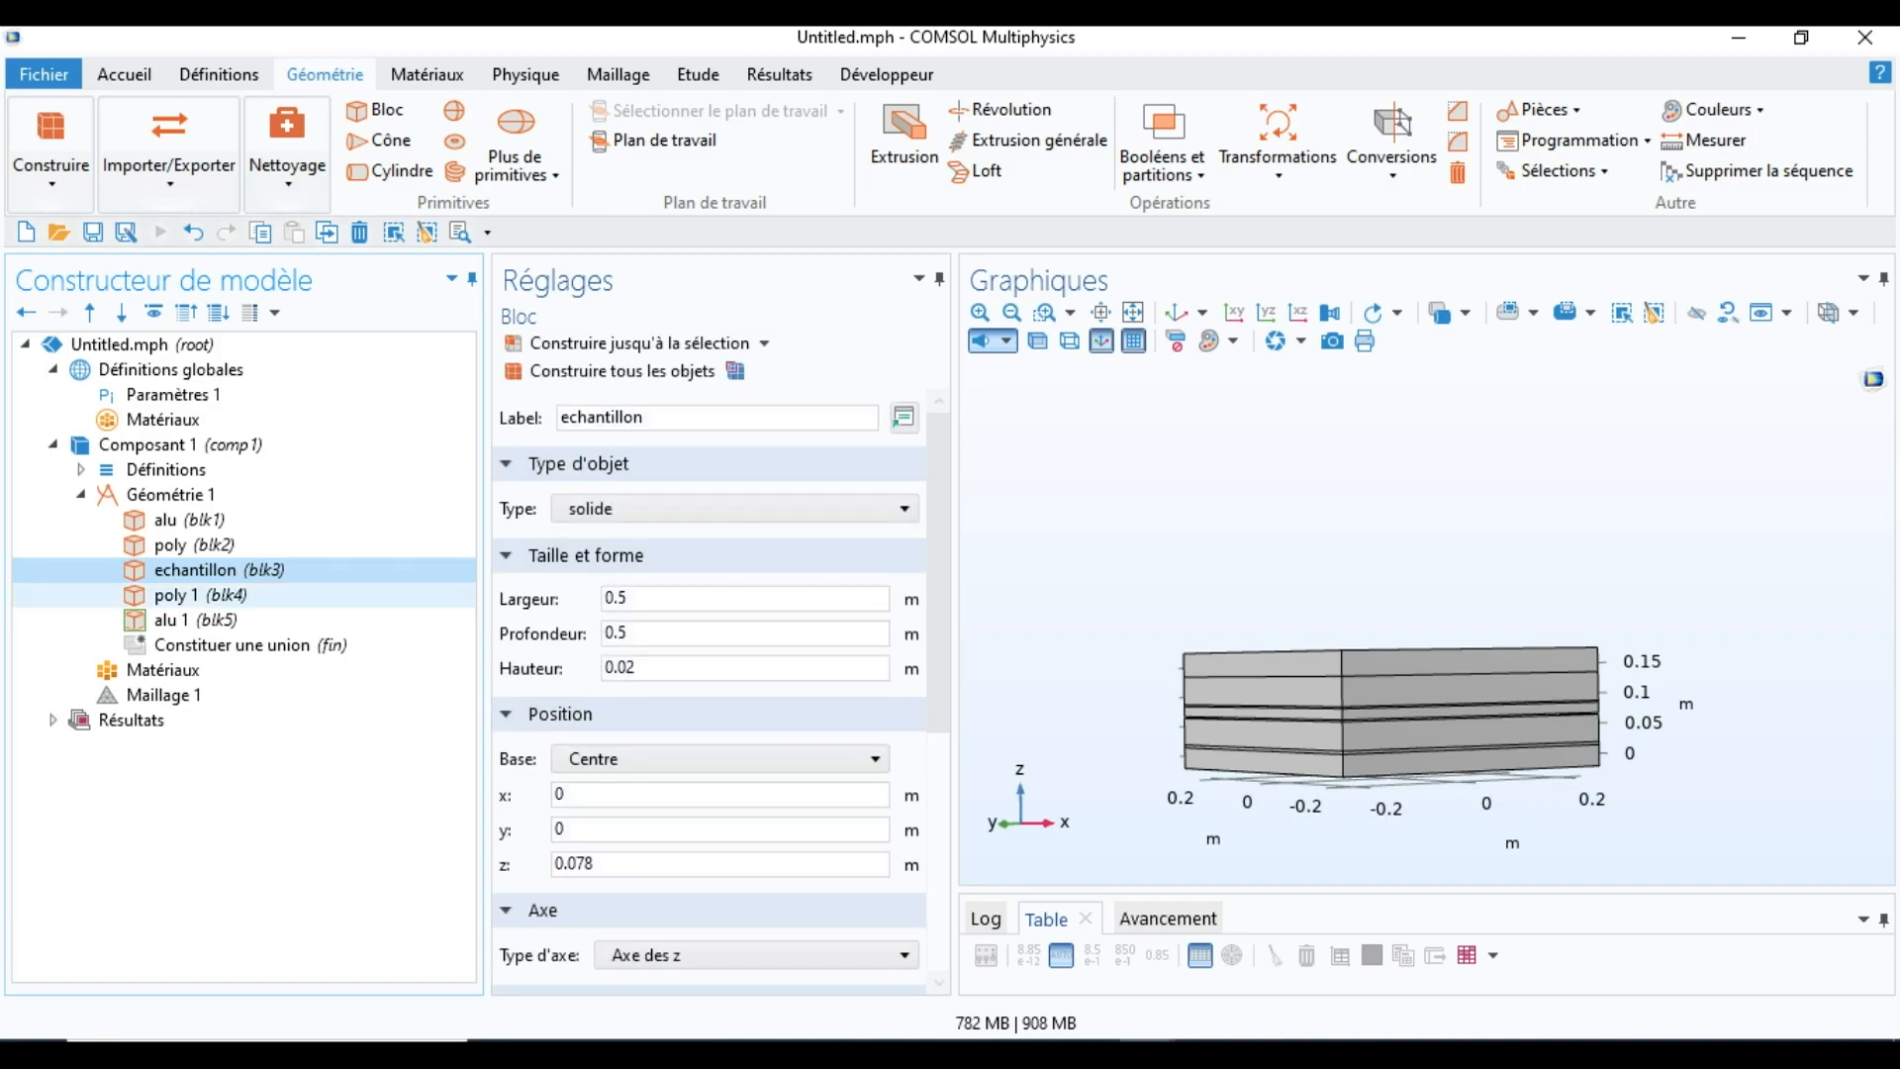
{"action": "left_click", "coordinate": [606, 864]}
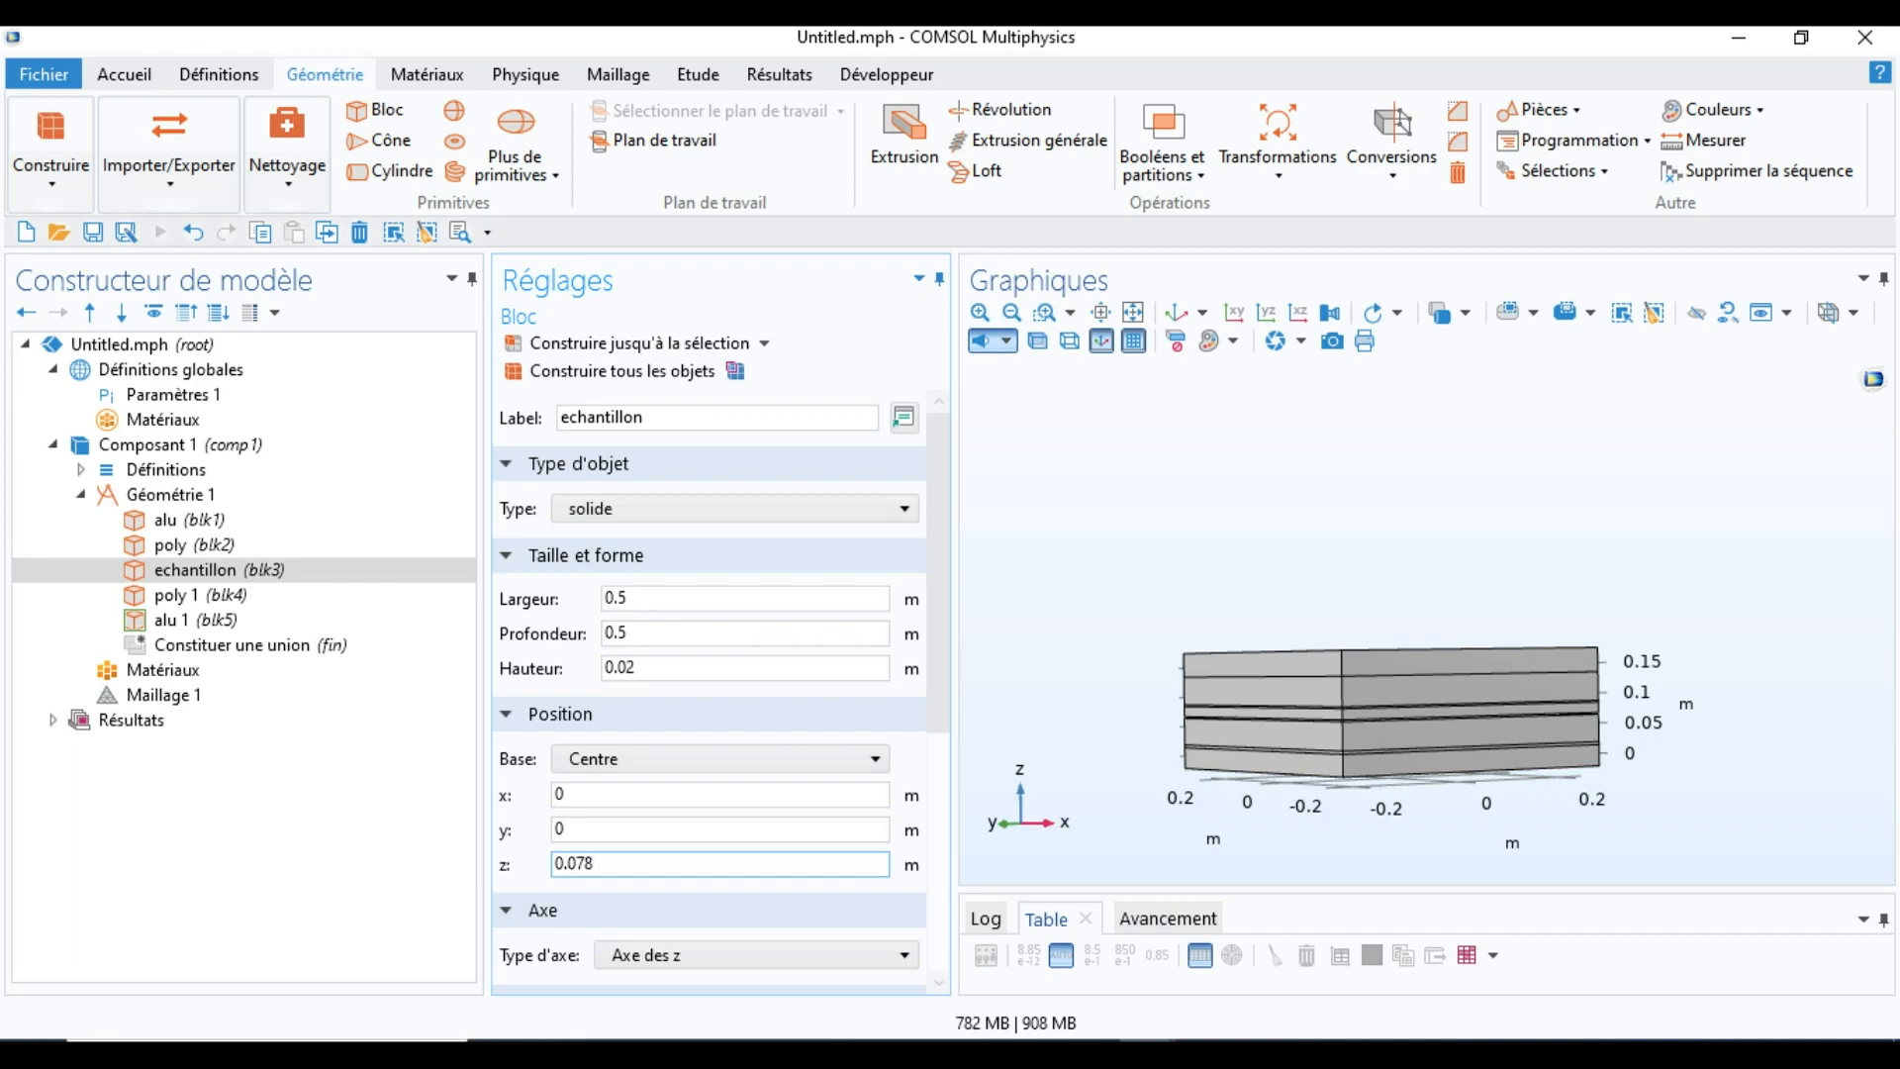
{"action": "key", "text": "BackSpace"}
{"action": "type", "text": "75"}
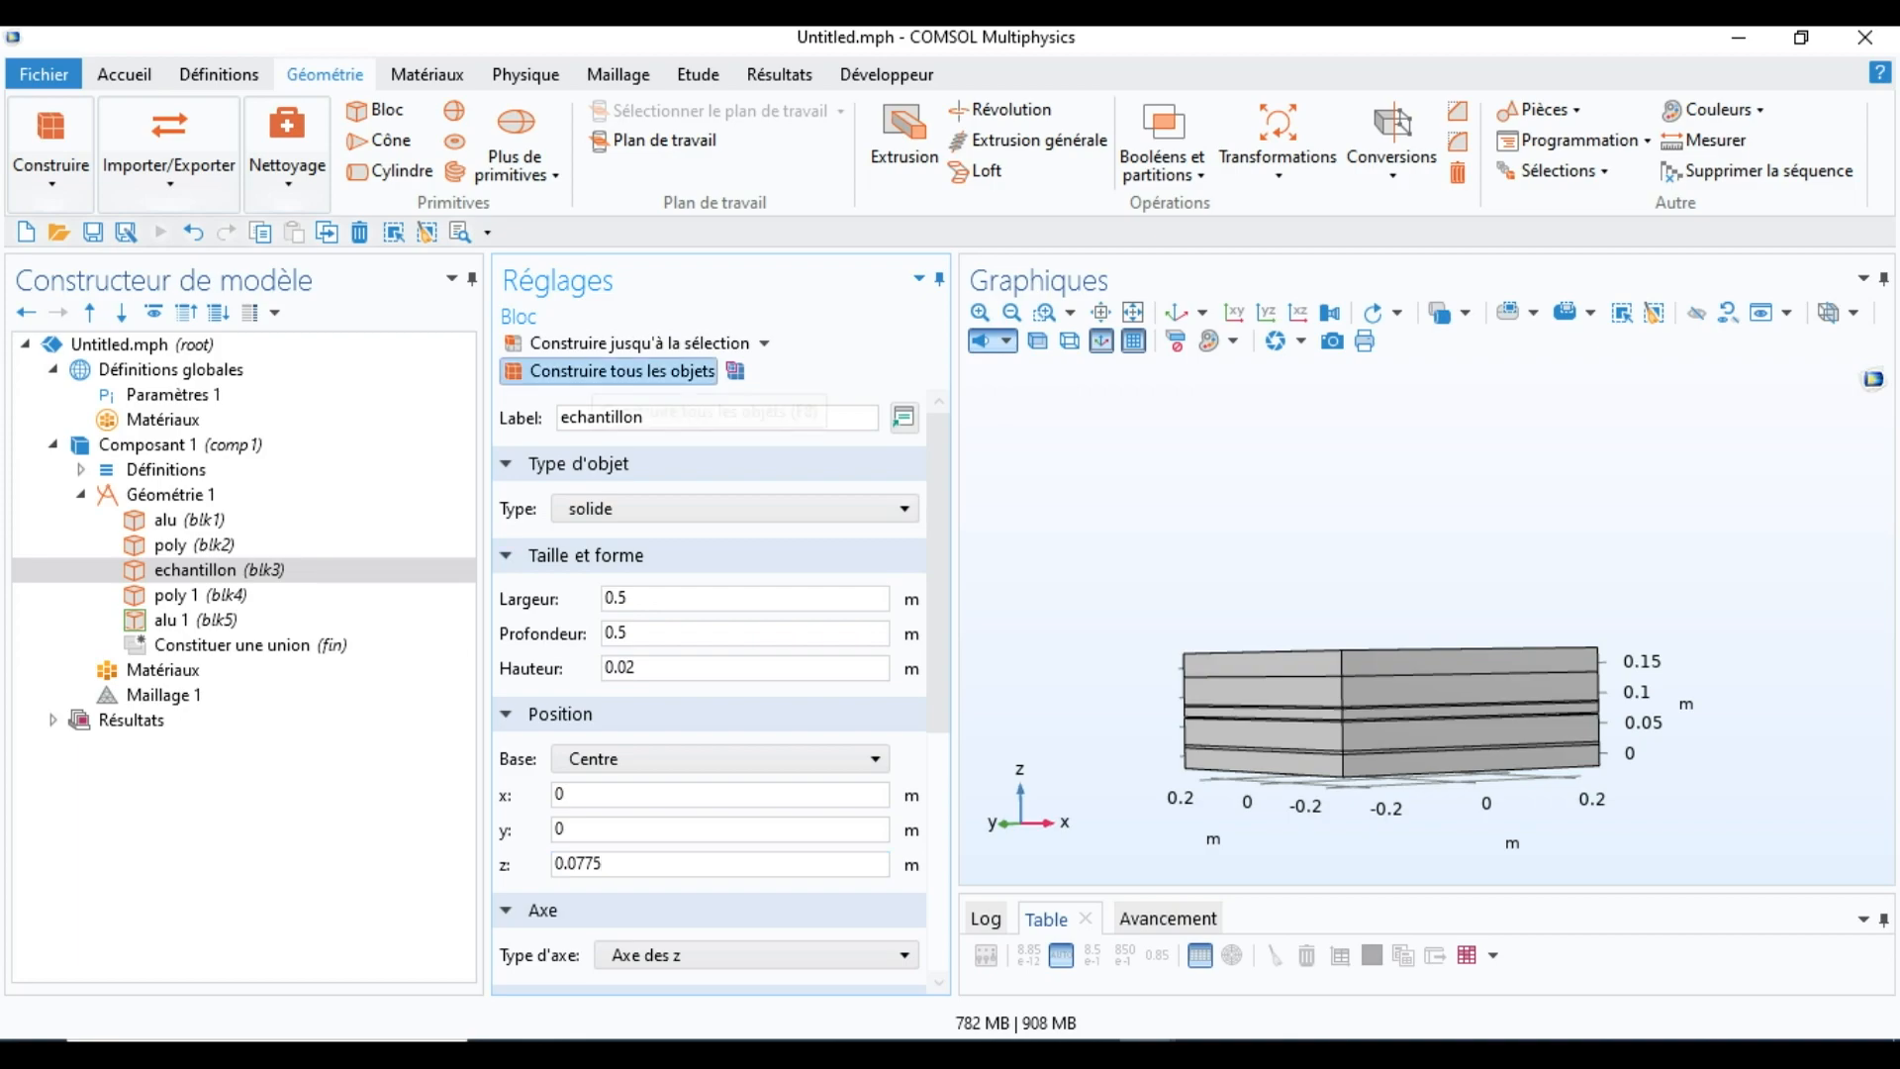
{"action": "left_click", "coordinate": [607, 371]}
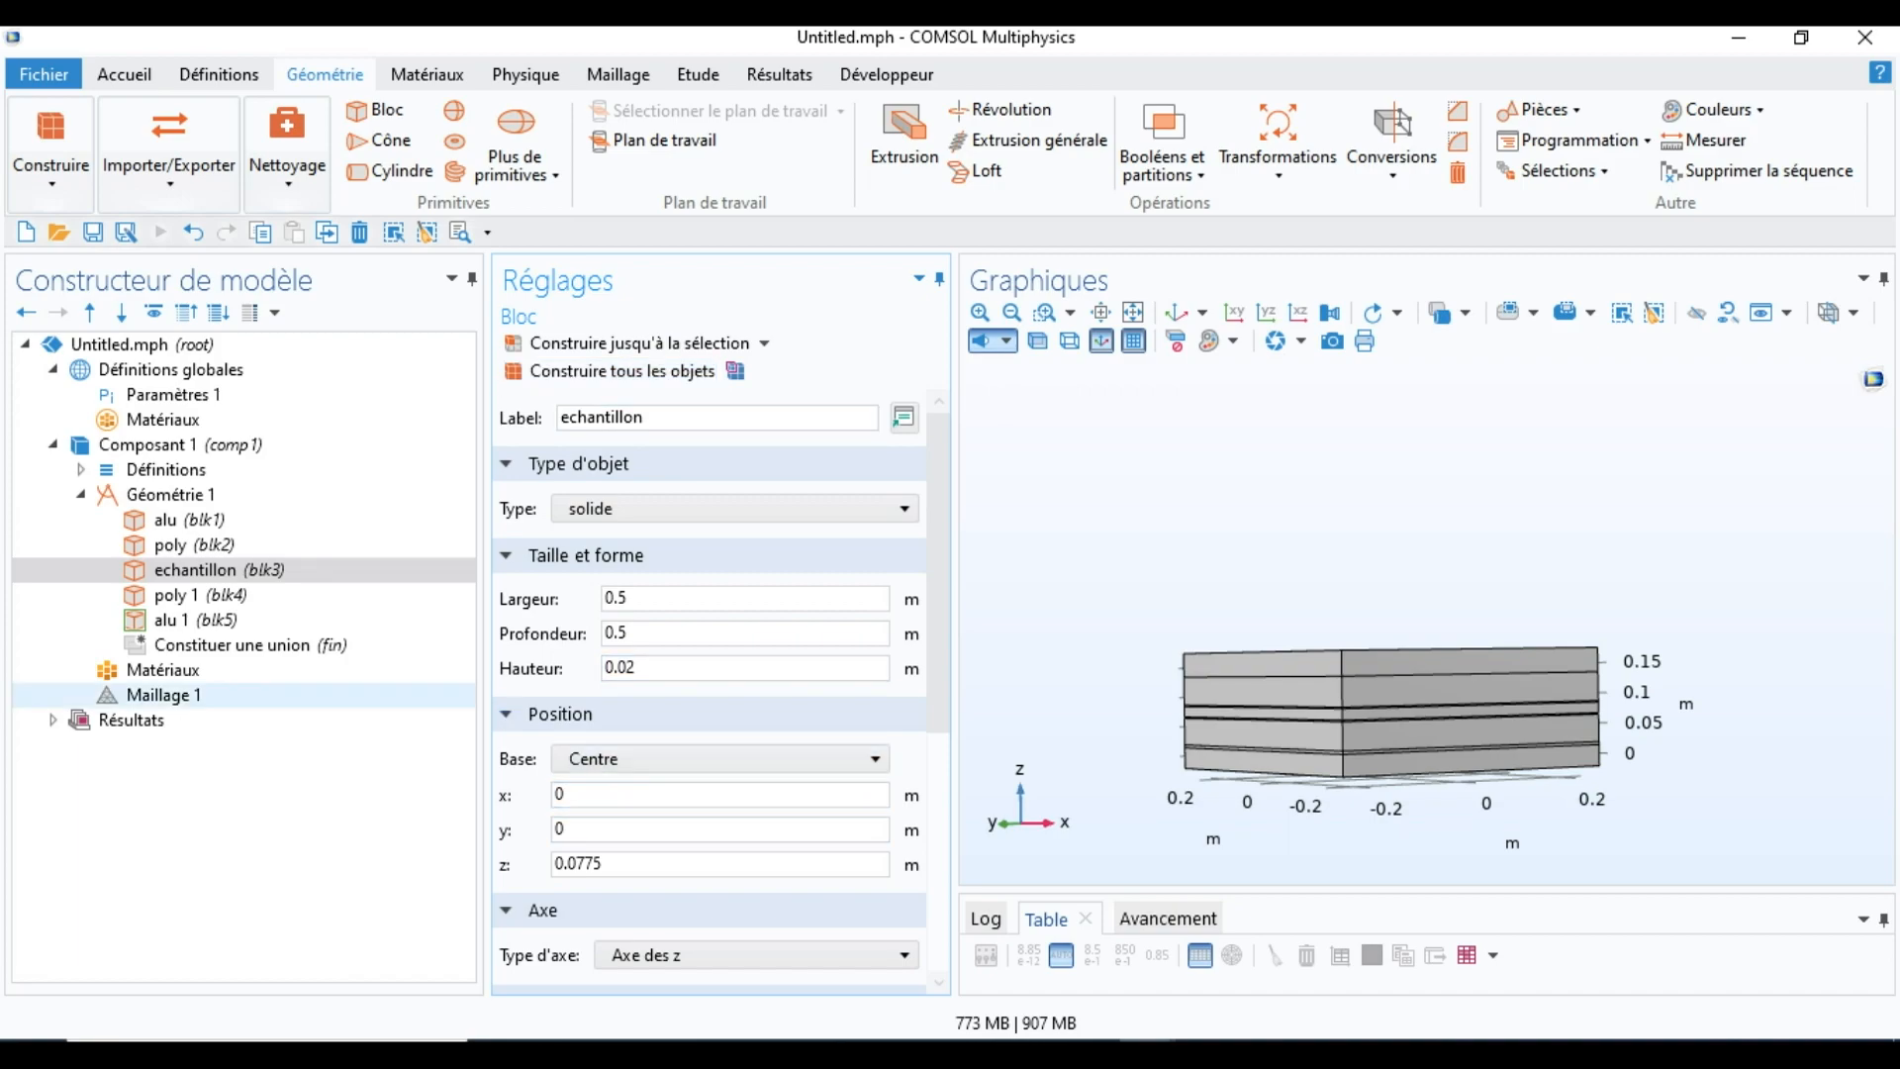
Step: Check the settings of poly and poly 1, then set echantillon's z position to 0.0778 m and rebuild all objects
{"action": "left_click", "coordinate": [194, 546]}
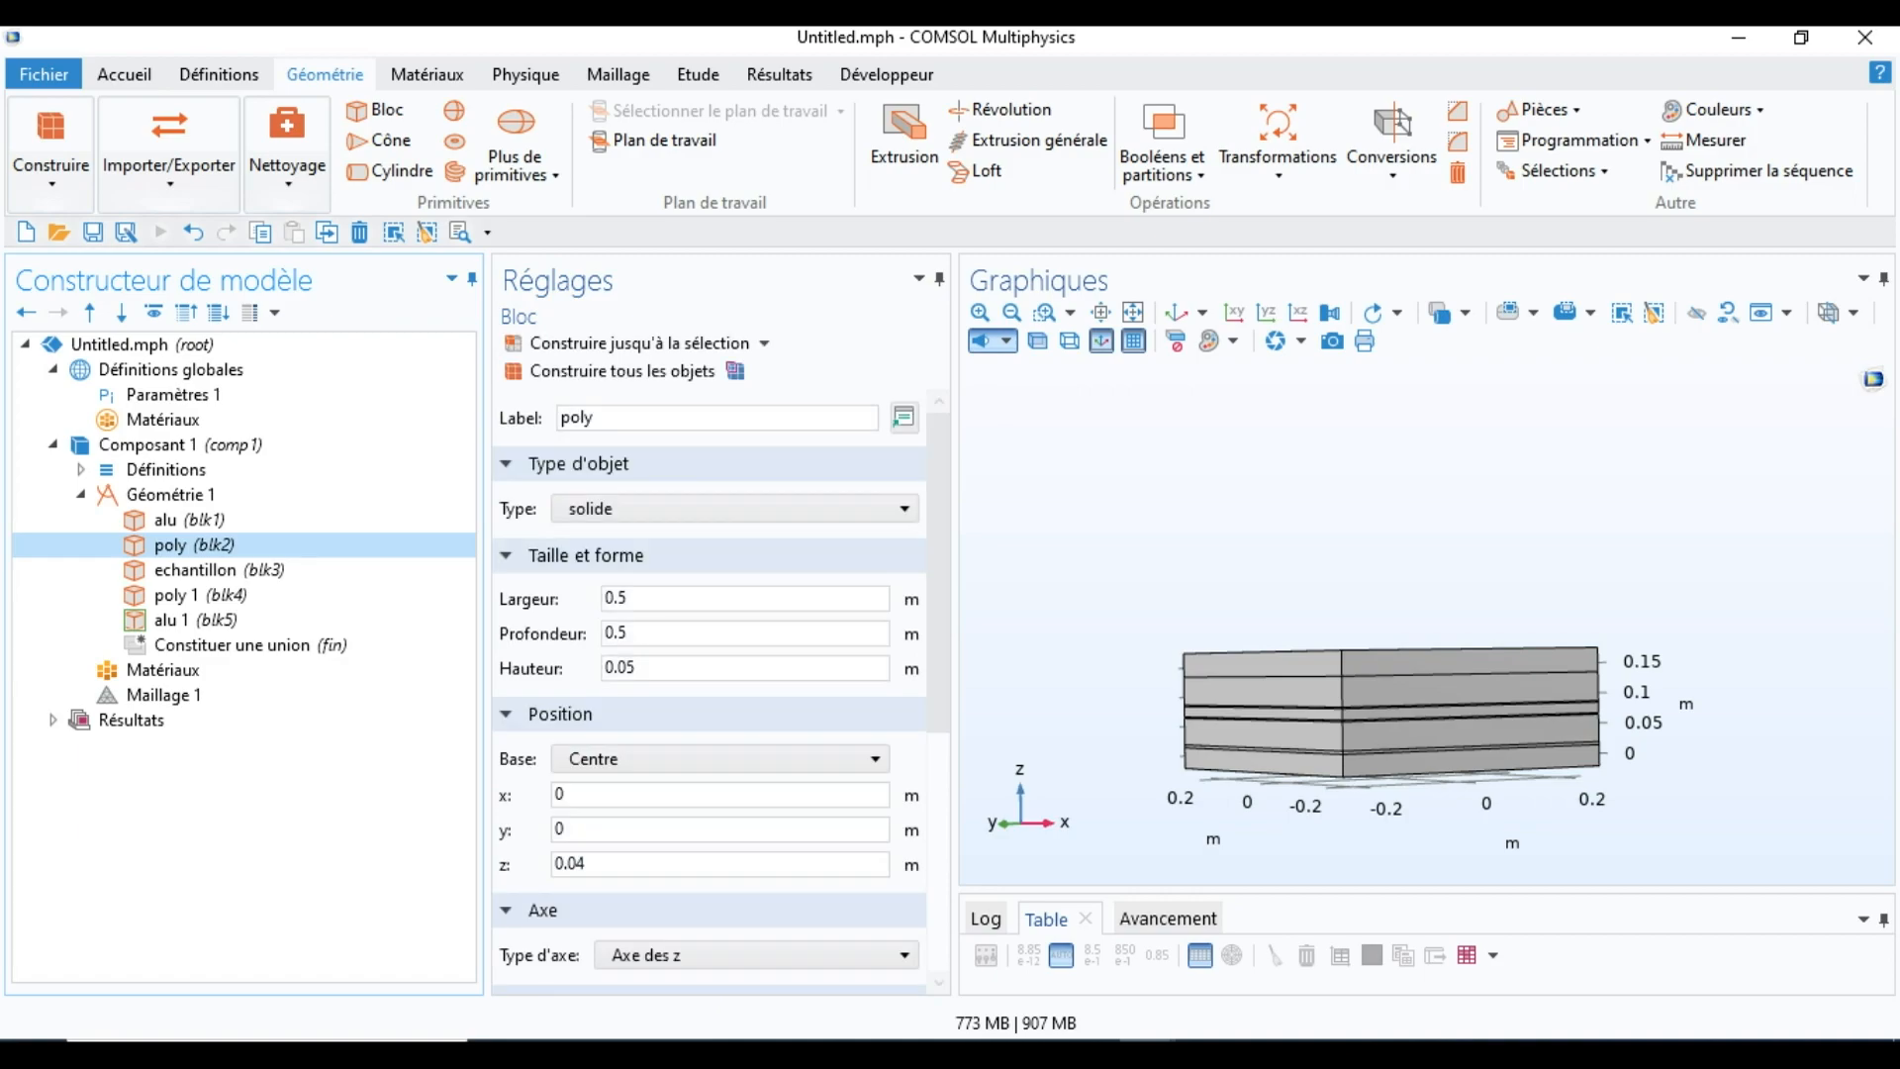
{"action": "left_click", "coordinate": [201, 596]}
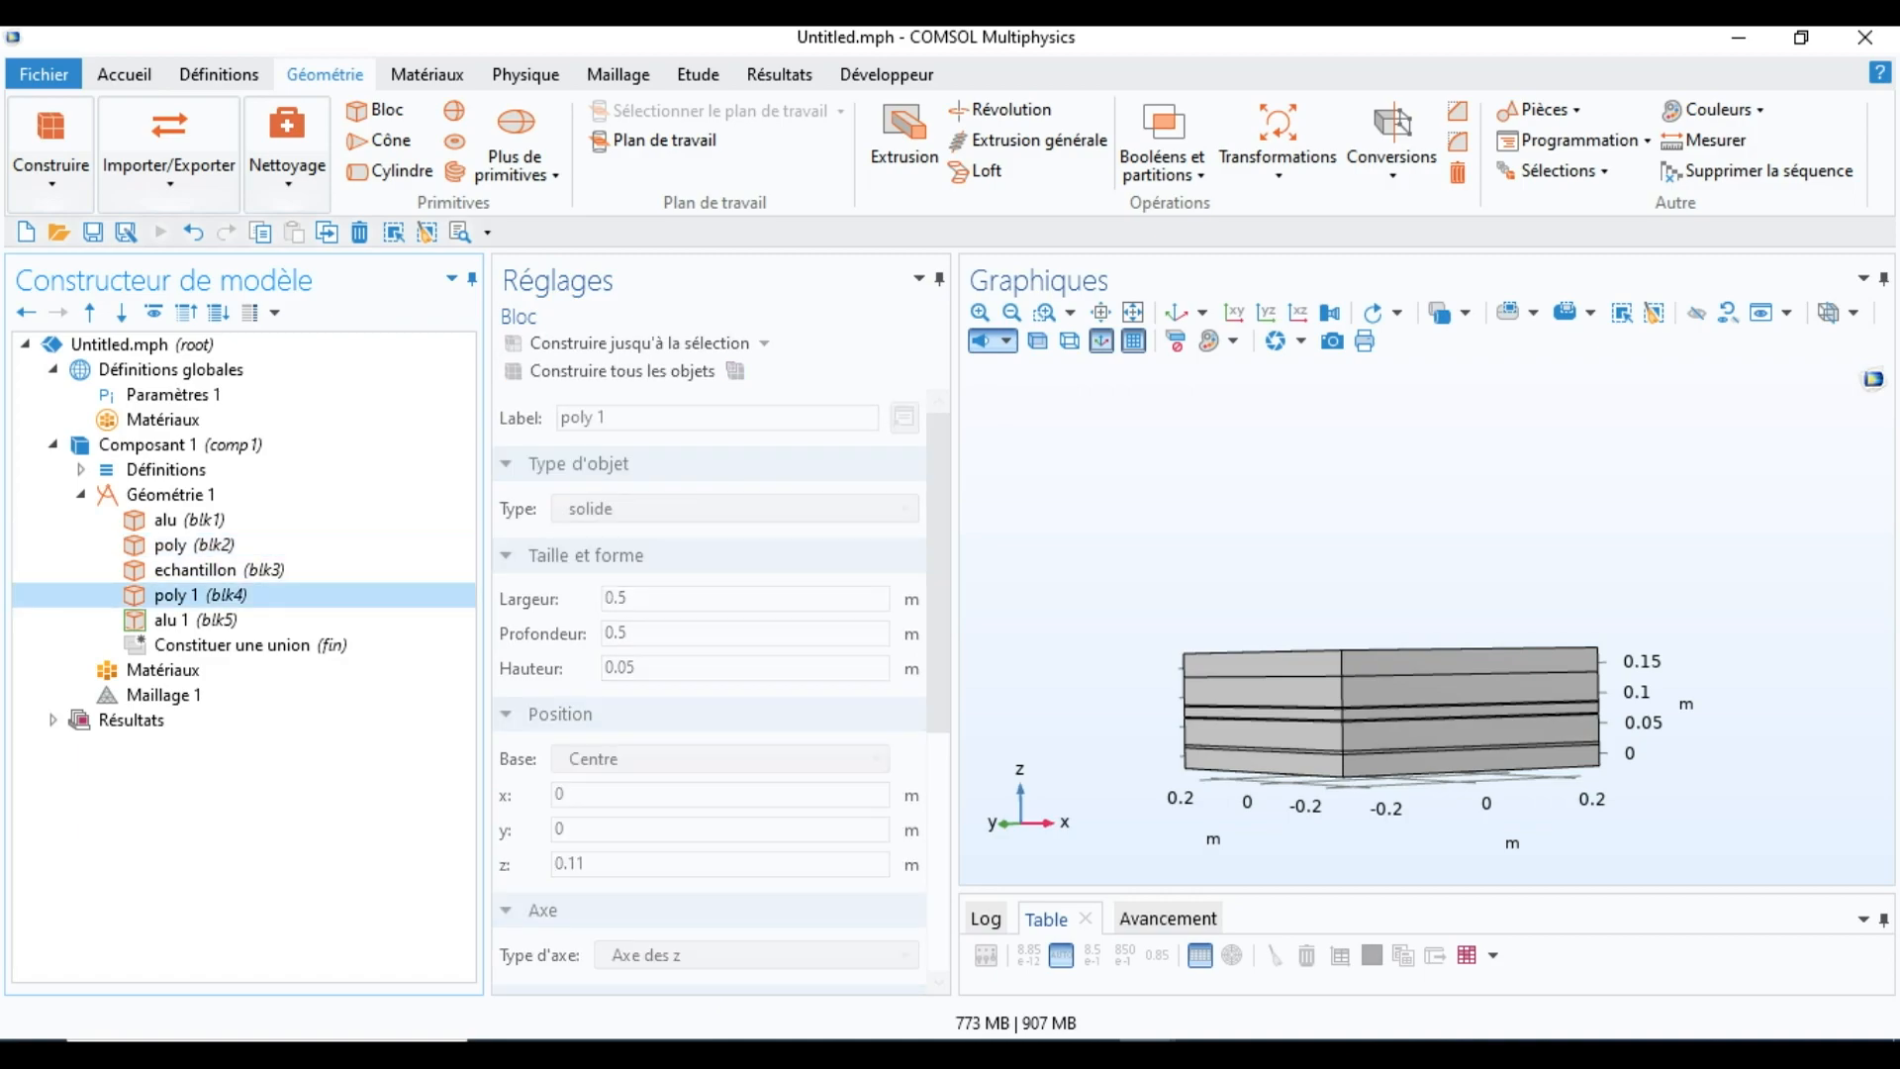
{"action": "left_click", "coordinate": [203, 570]}
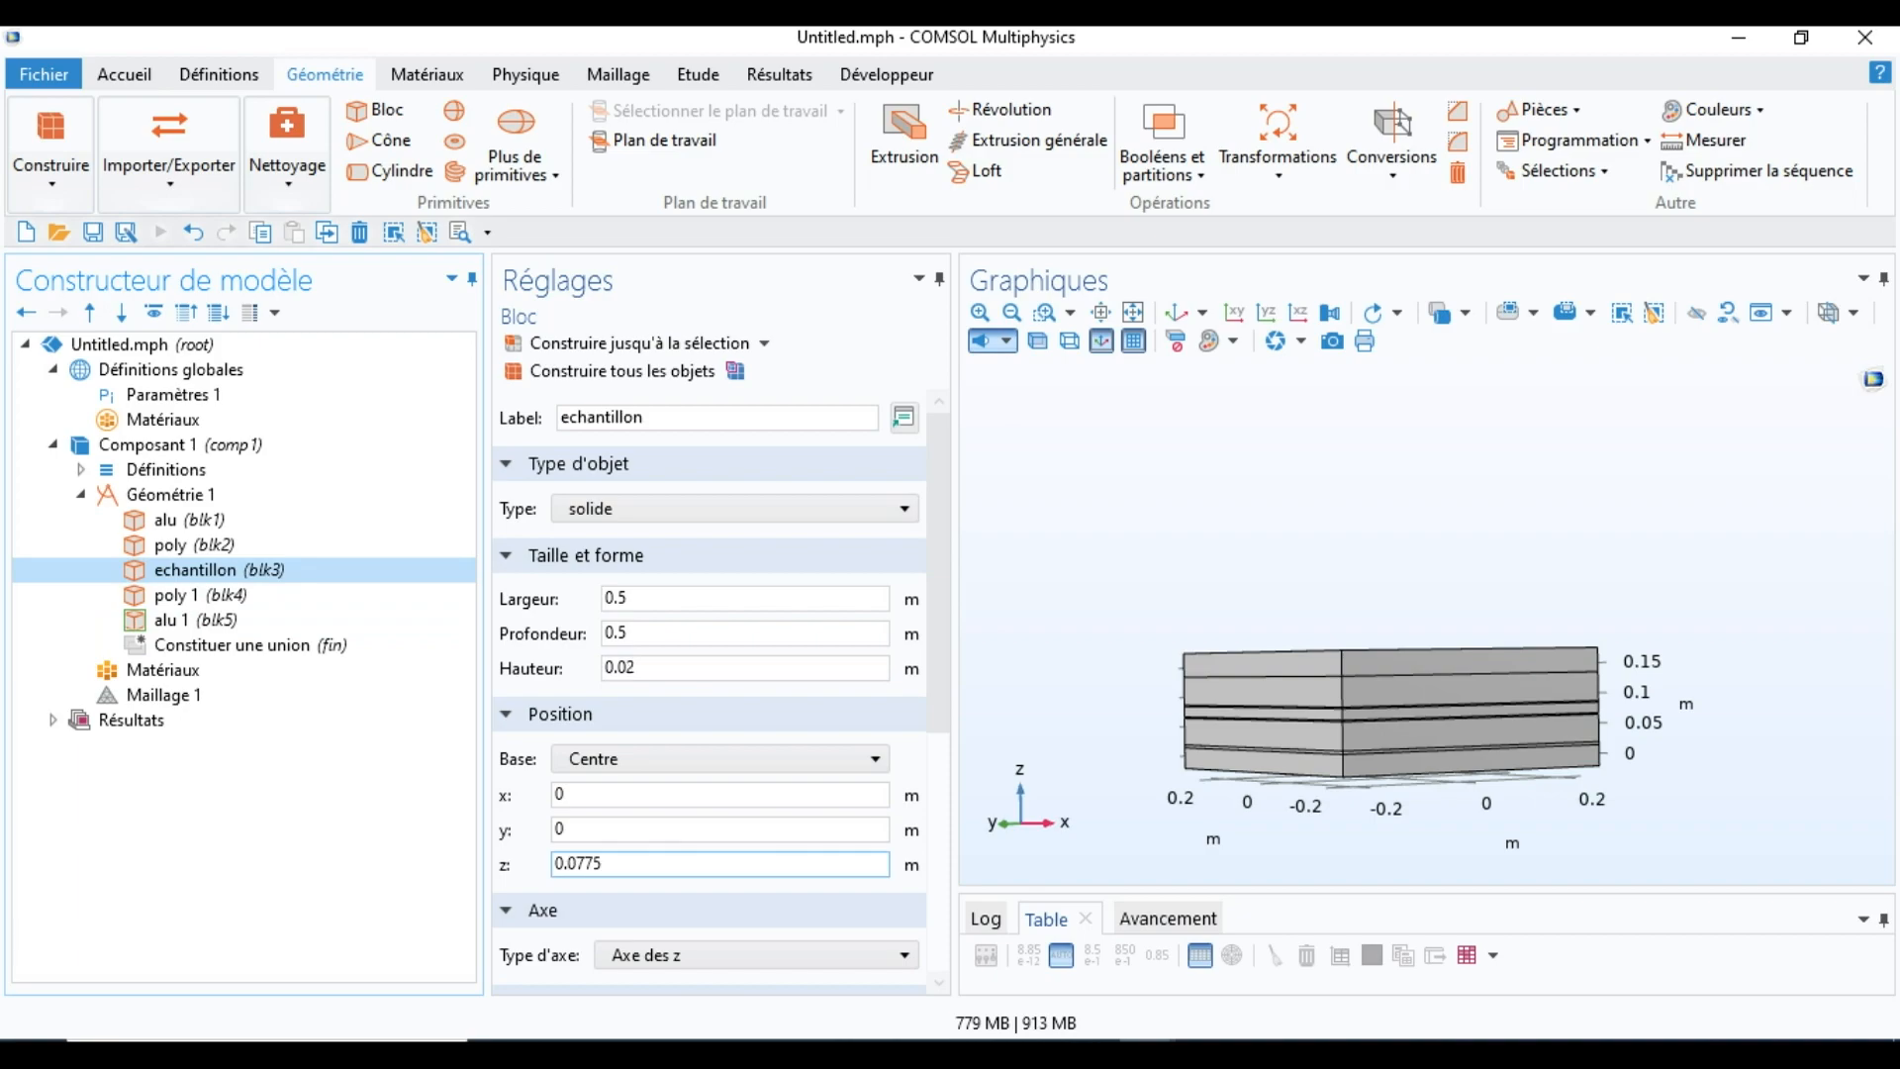
{"action": "key", "text": "BackSpace"}
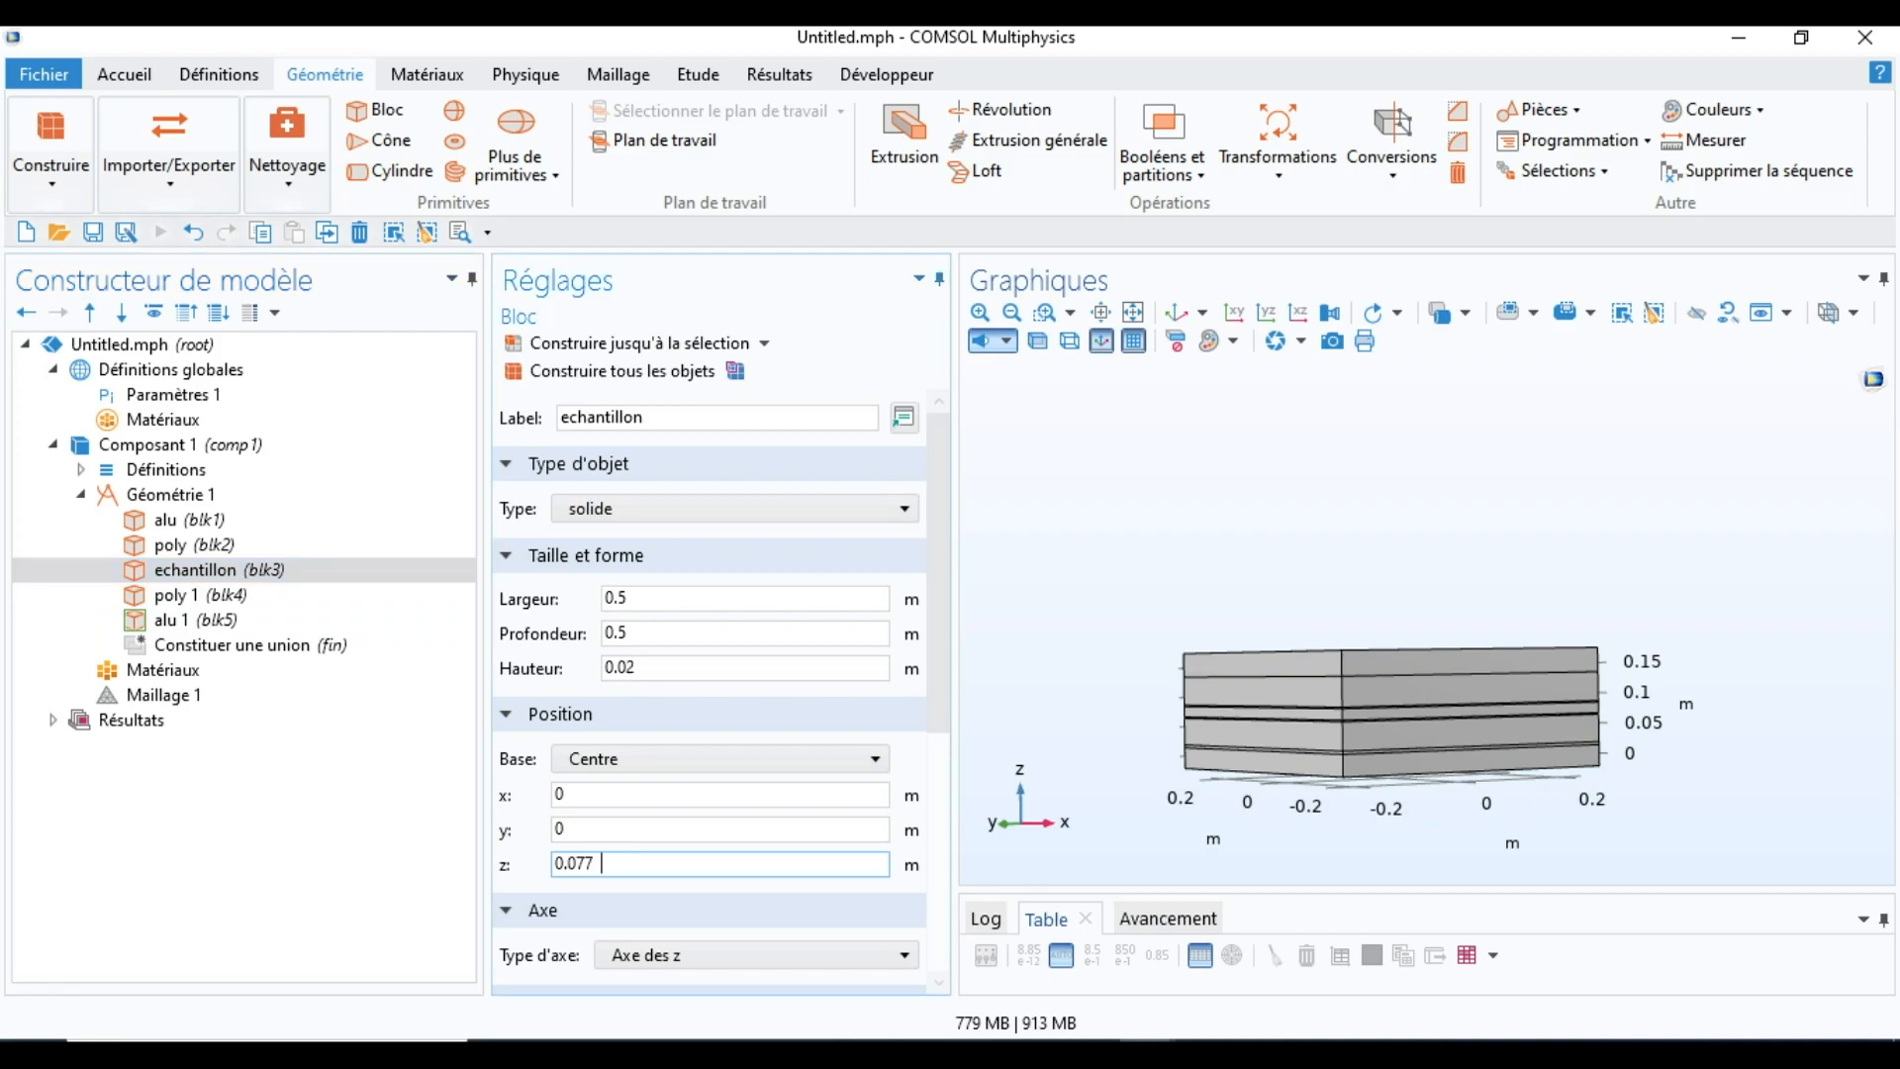
{"action": "type", "text": "8"}
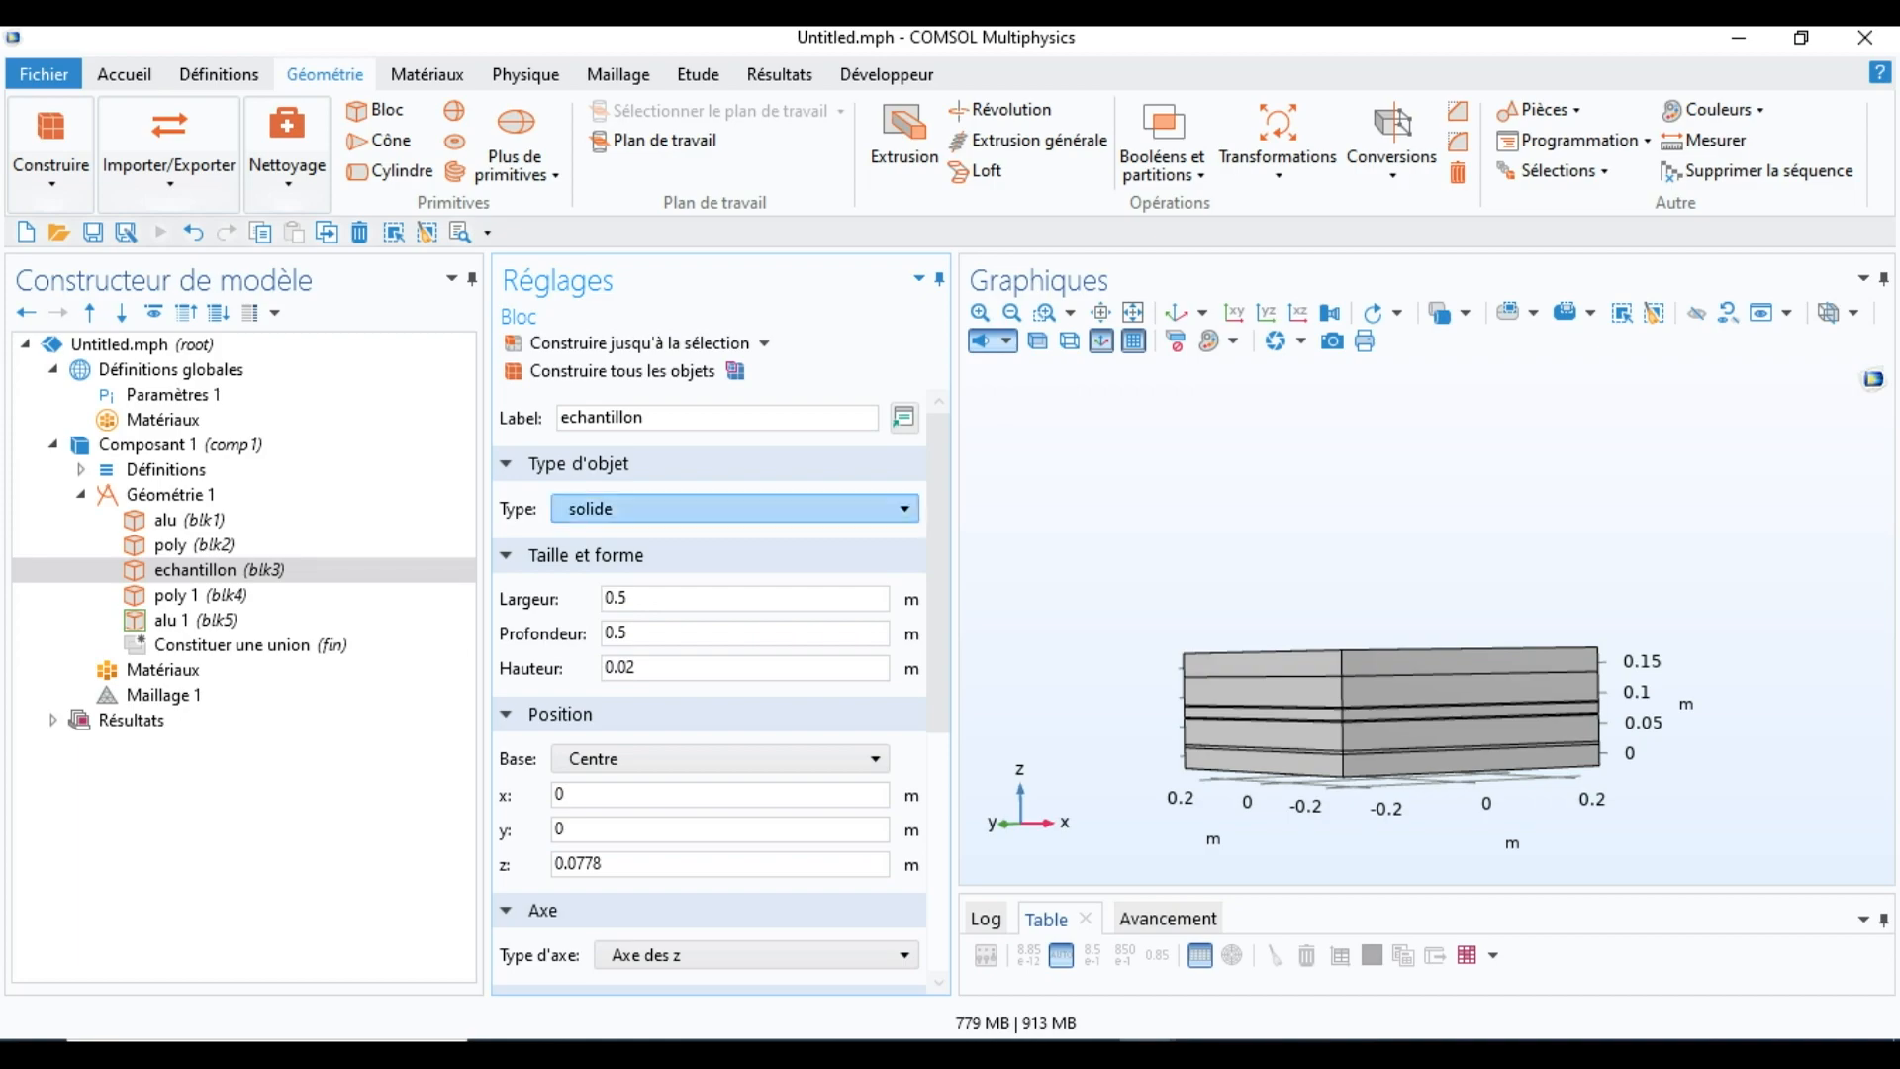
{"action": "left_click", "coordinate": [608, 371]}
{"action": "left_click", "coordinate": [609, 371]}
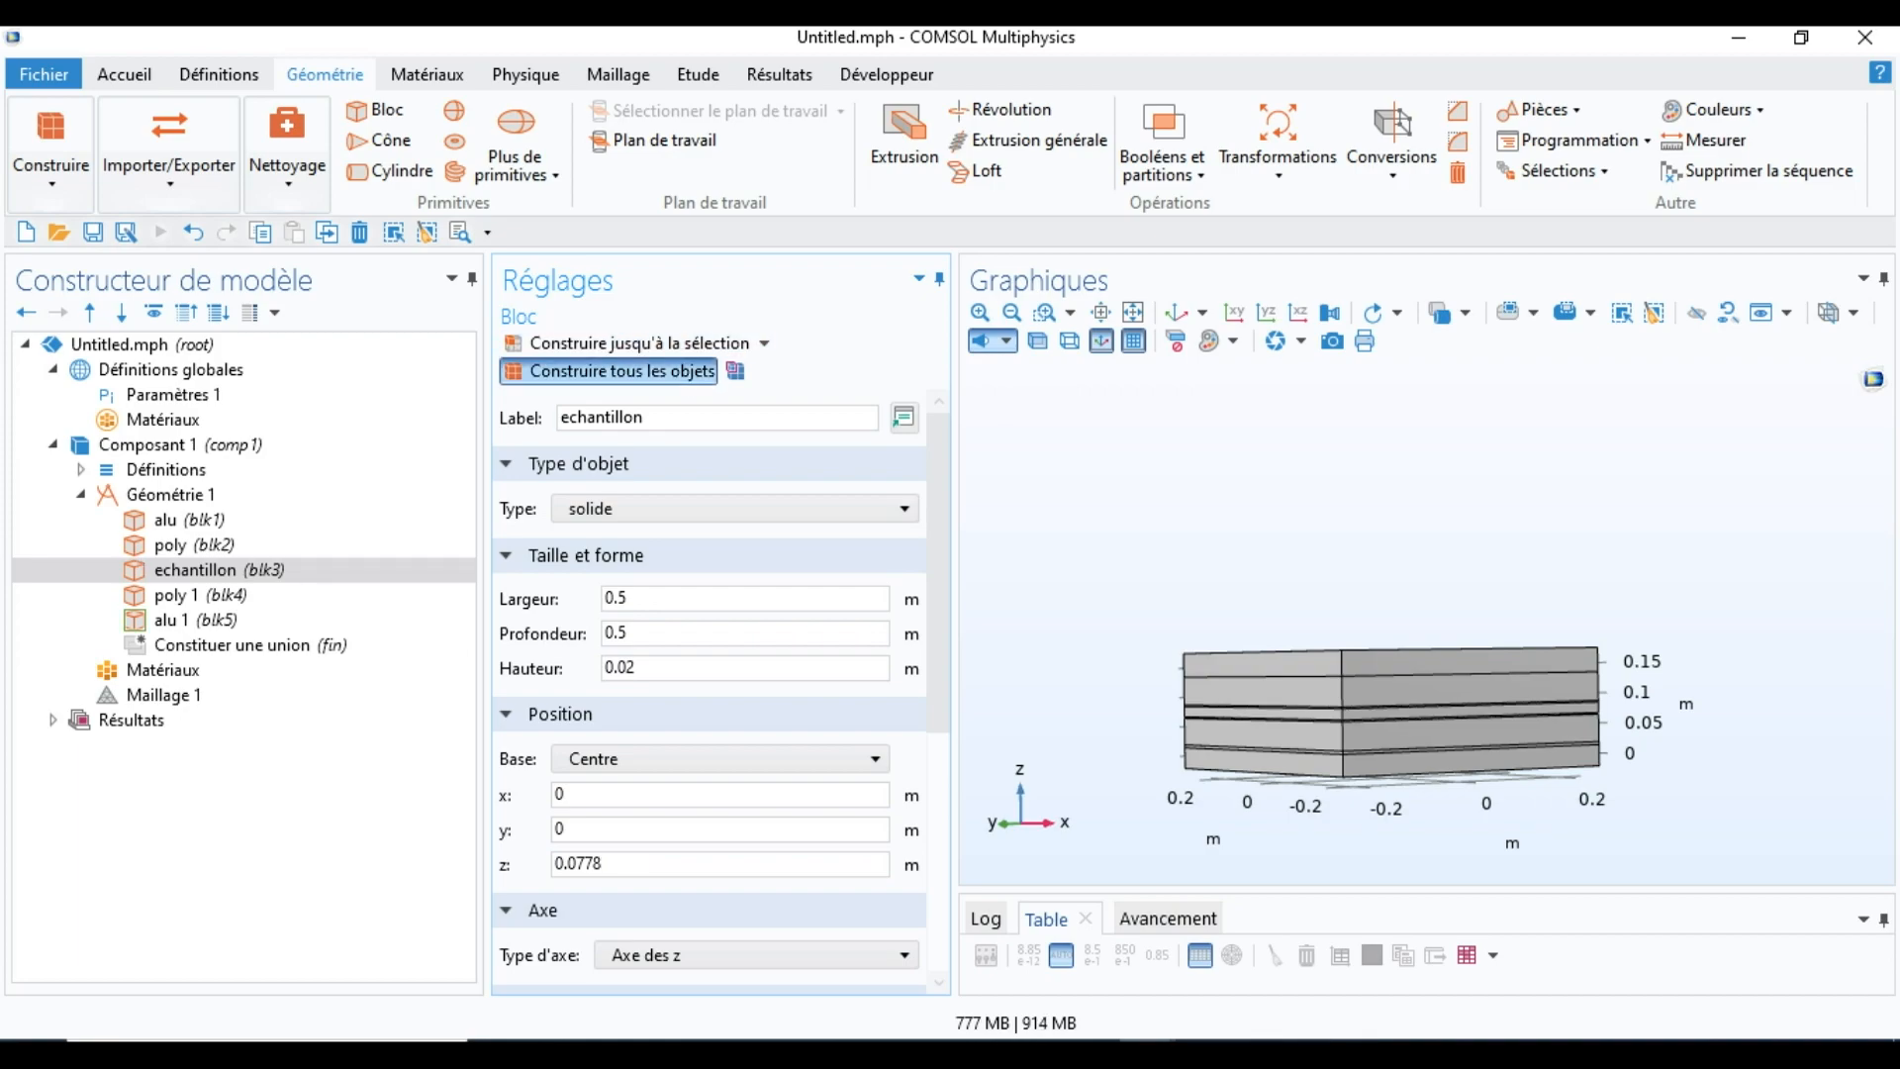
Step: Set the z position of the echantillon block to 0.0776 m and rebuild all objects
{"action": "left_click", "coordinate": [611, 864]}
{"action": "key", "text": "BackSpace"}
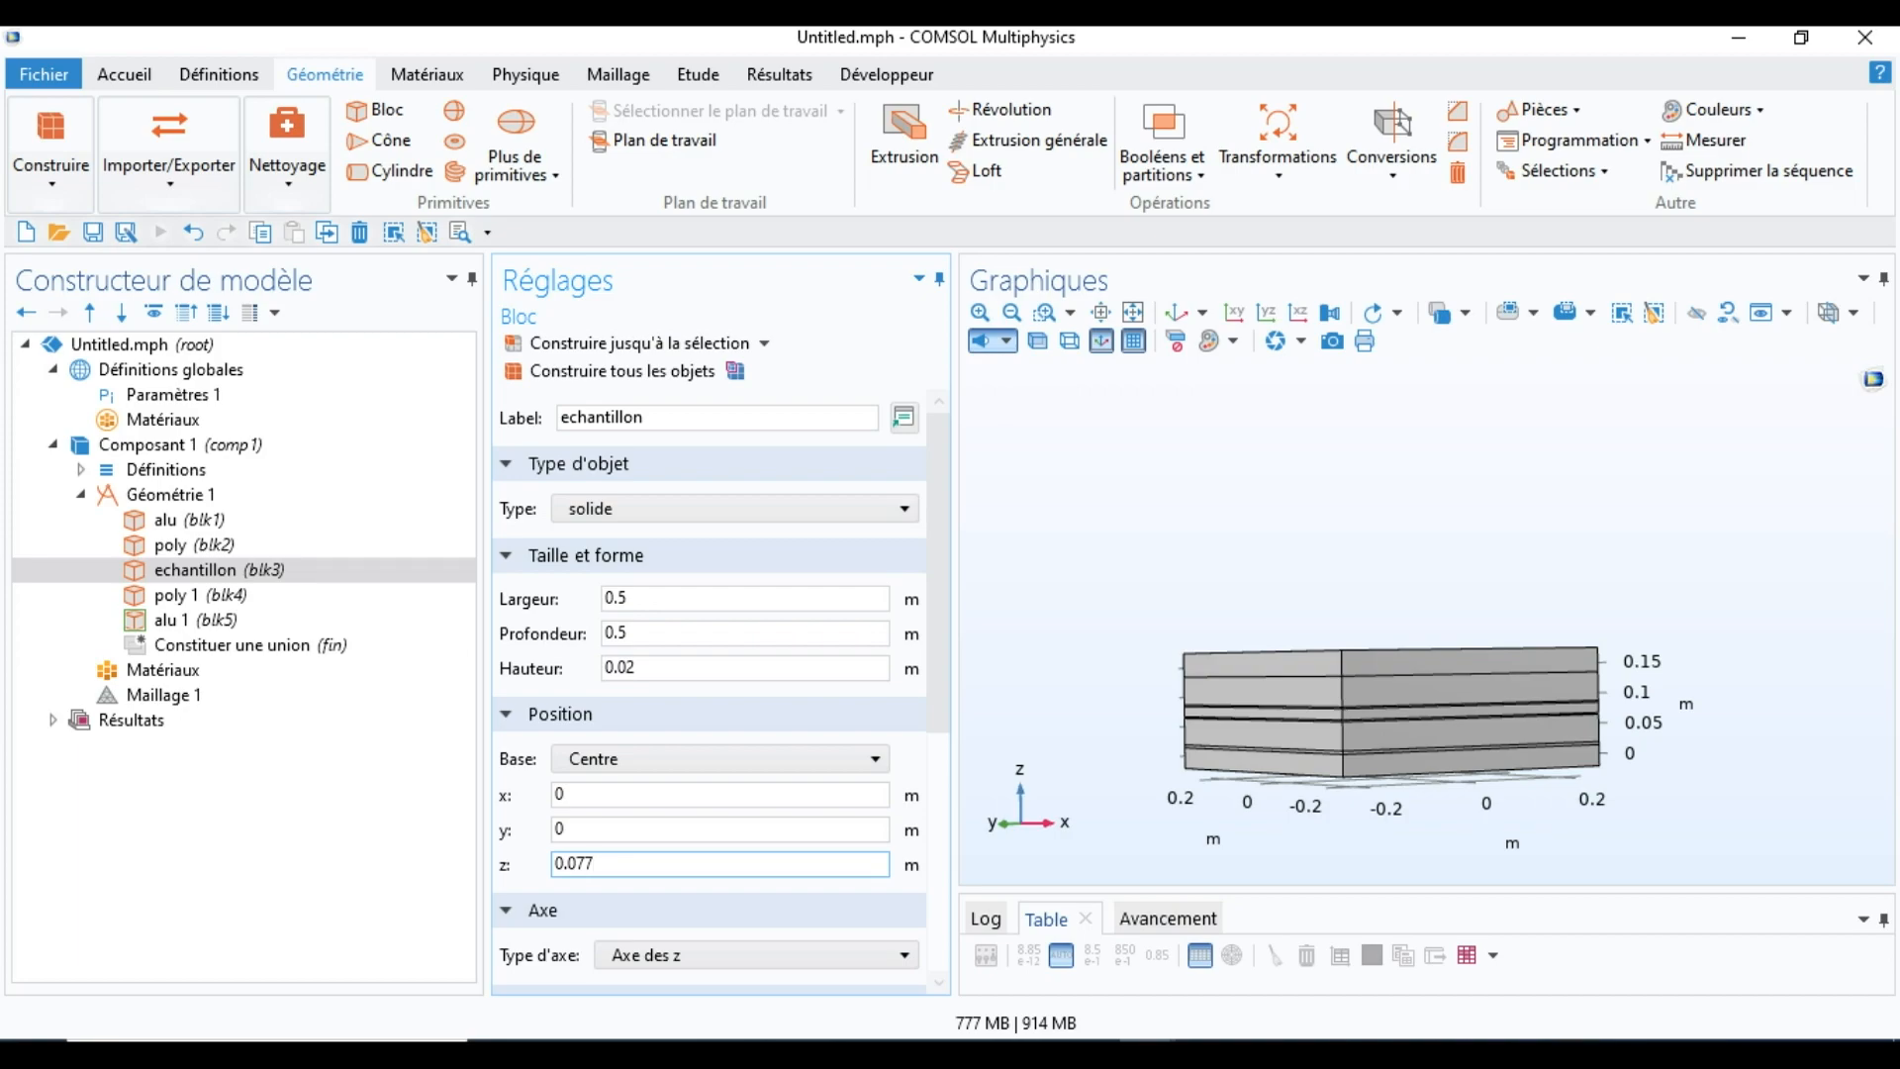
{"action": "key", "text": "BackSpace"}
{"action": "type", "text": "65"}
{"action": "key", "text": "BackSpace"}
{"action": "key", "text": "BackSpace"}
{"action": "type", "text": "76"}
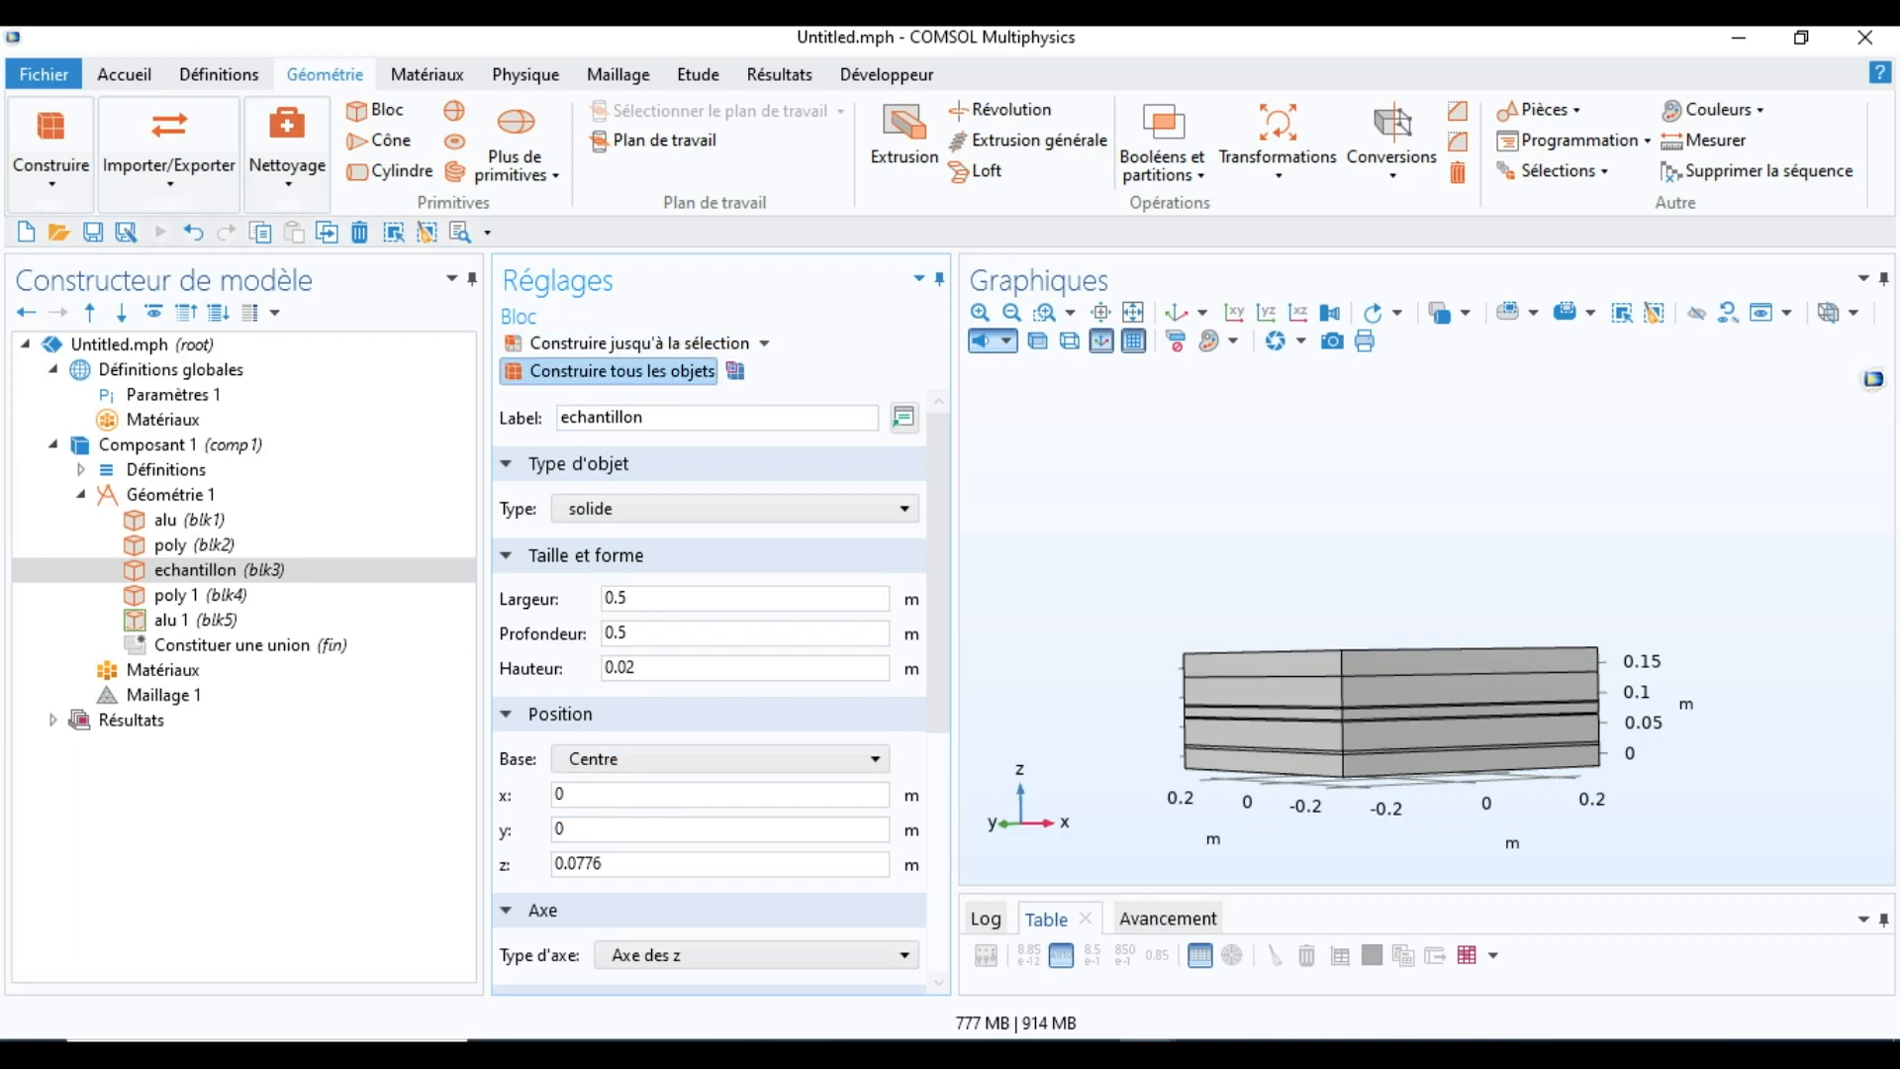
{"action": "left_click", "coordinate": [608, 370]}
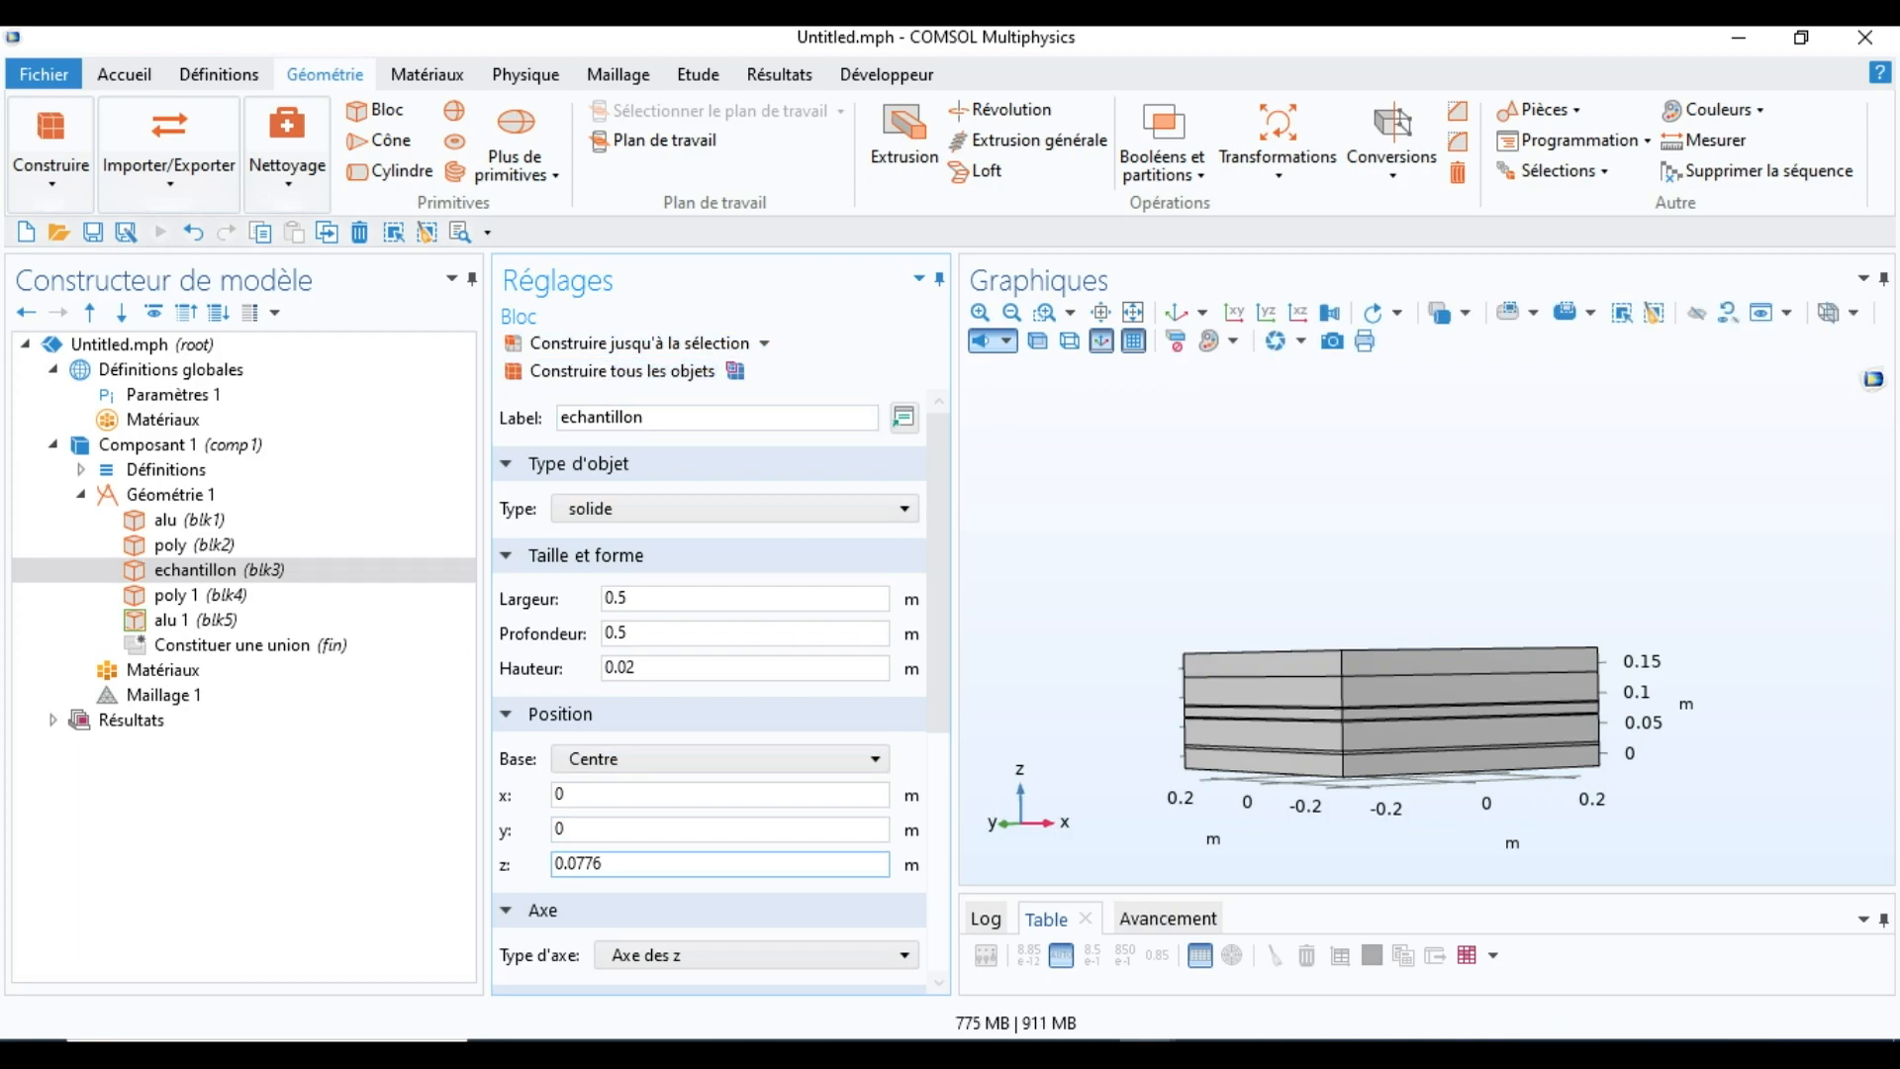
Step: Set the z position of the echantillon block to 0.076 m and rebuild all objects
{"action": "key", "text": "BackSpace"}
{"action": "key", "text": "BackSpace"}
{"action": "type", "text": "6"}
{"action": "left_click", "coordinate": [608, 371]}
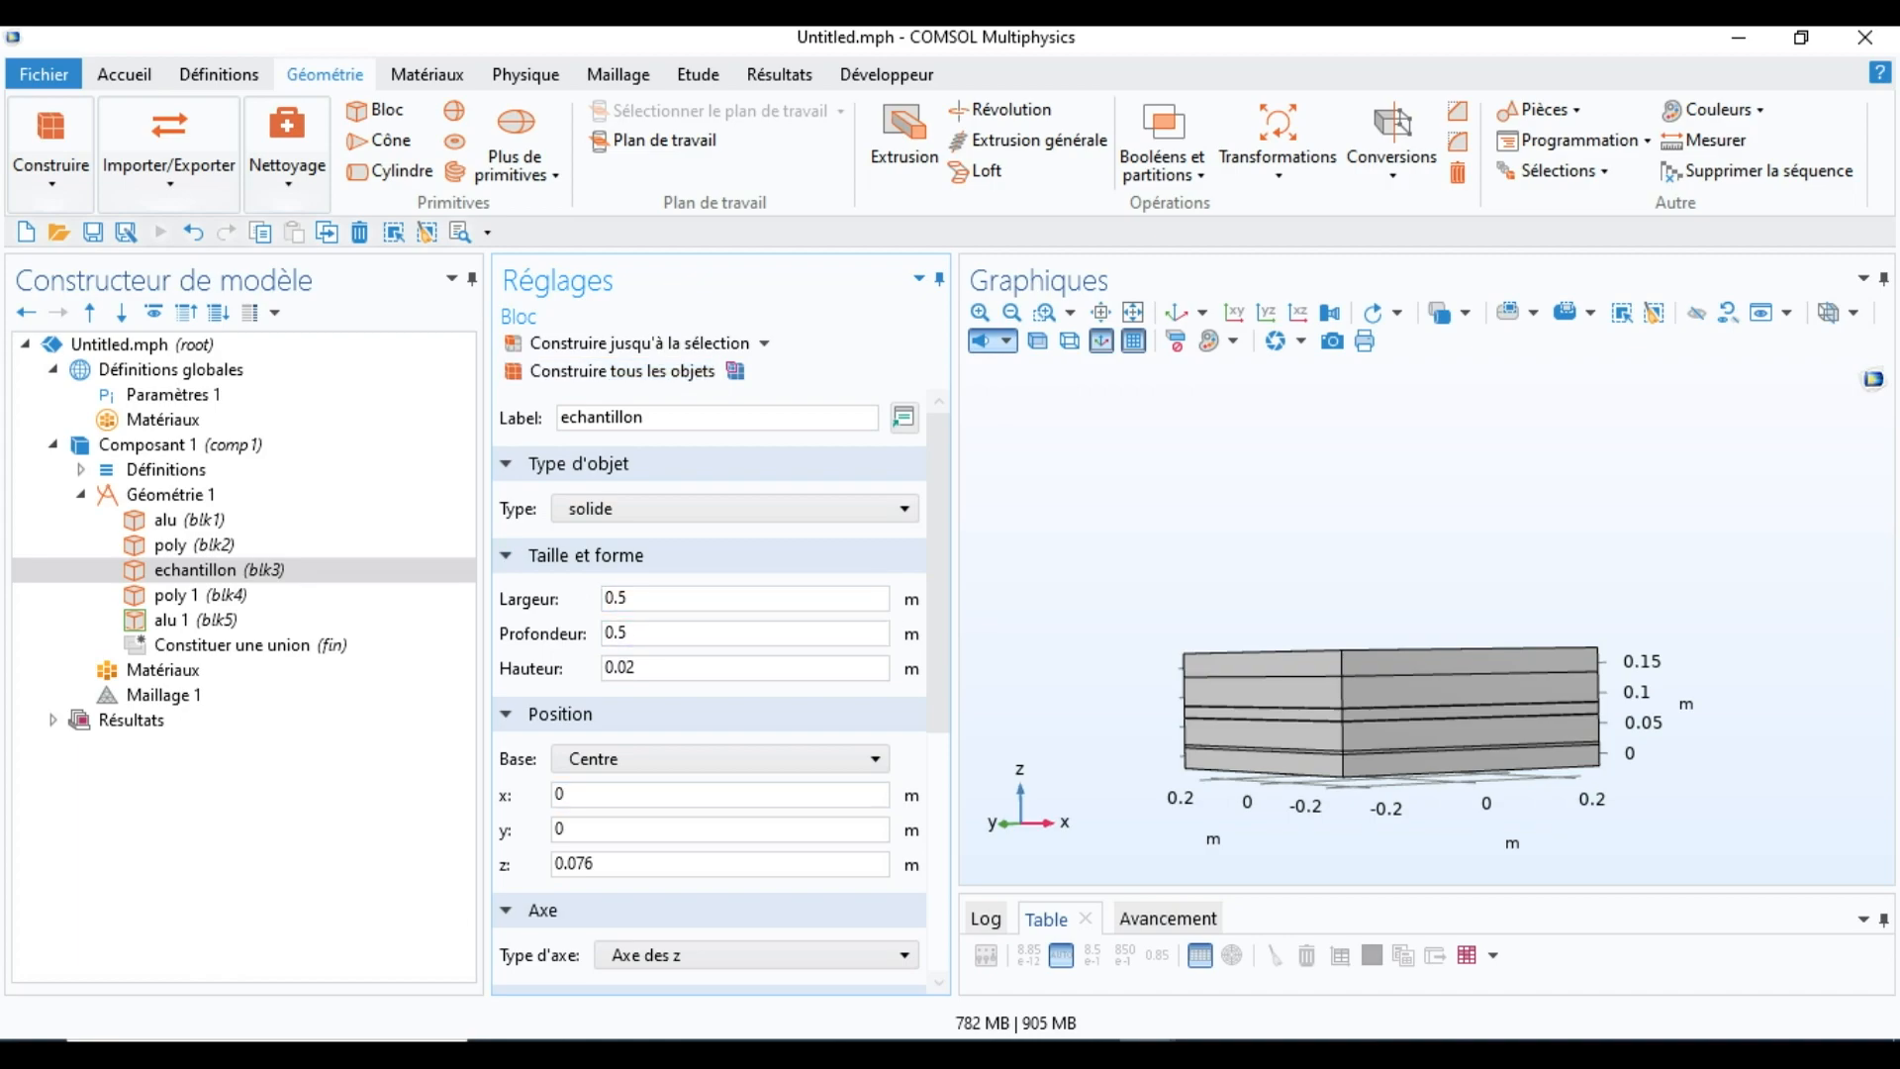
Step: Set the z position of the poly 1 block to 0.10 m and rebuild all objects
{"action": "left_click", "coordinate": [188, 595]}
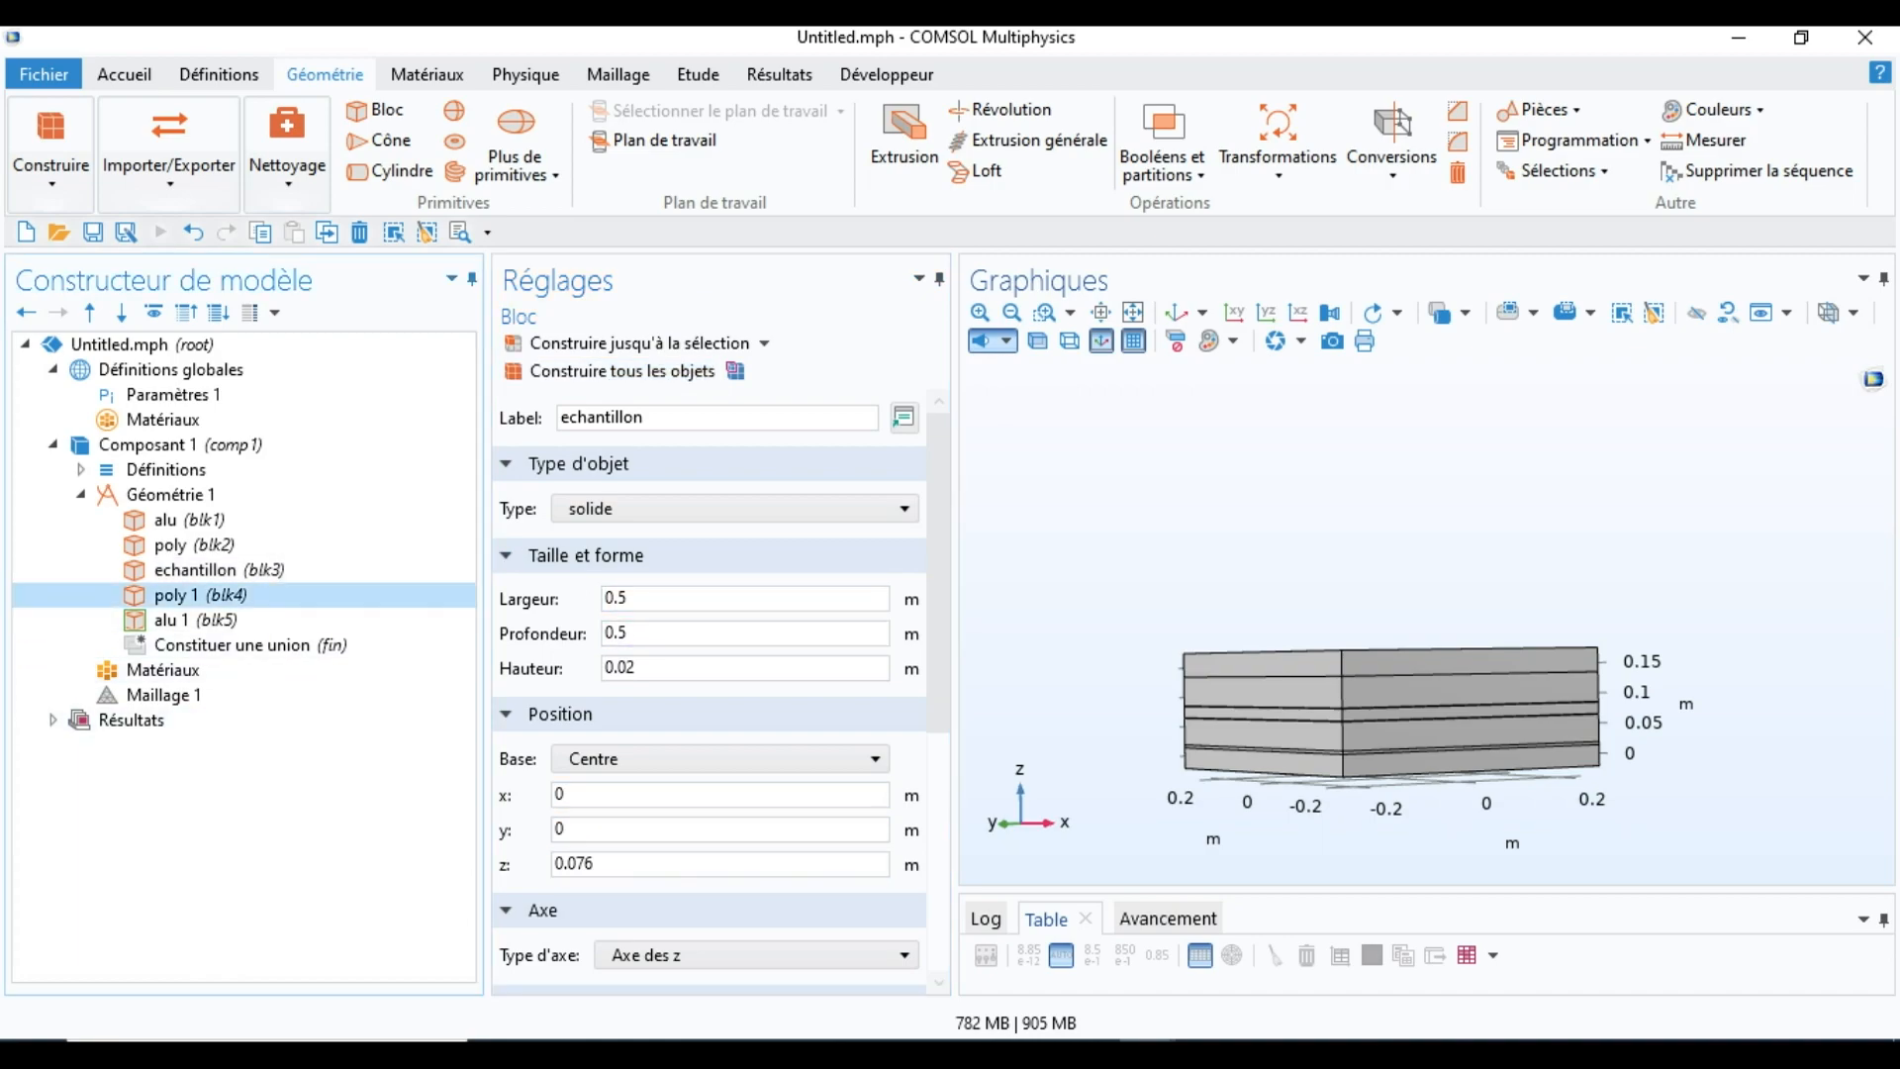
{"action": "left_click", "coordinate": [661, 864]}
{"action": "key", "text": "BackSpace"}
{"action": "type", "text": "0"}
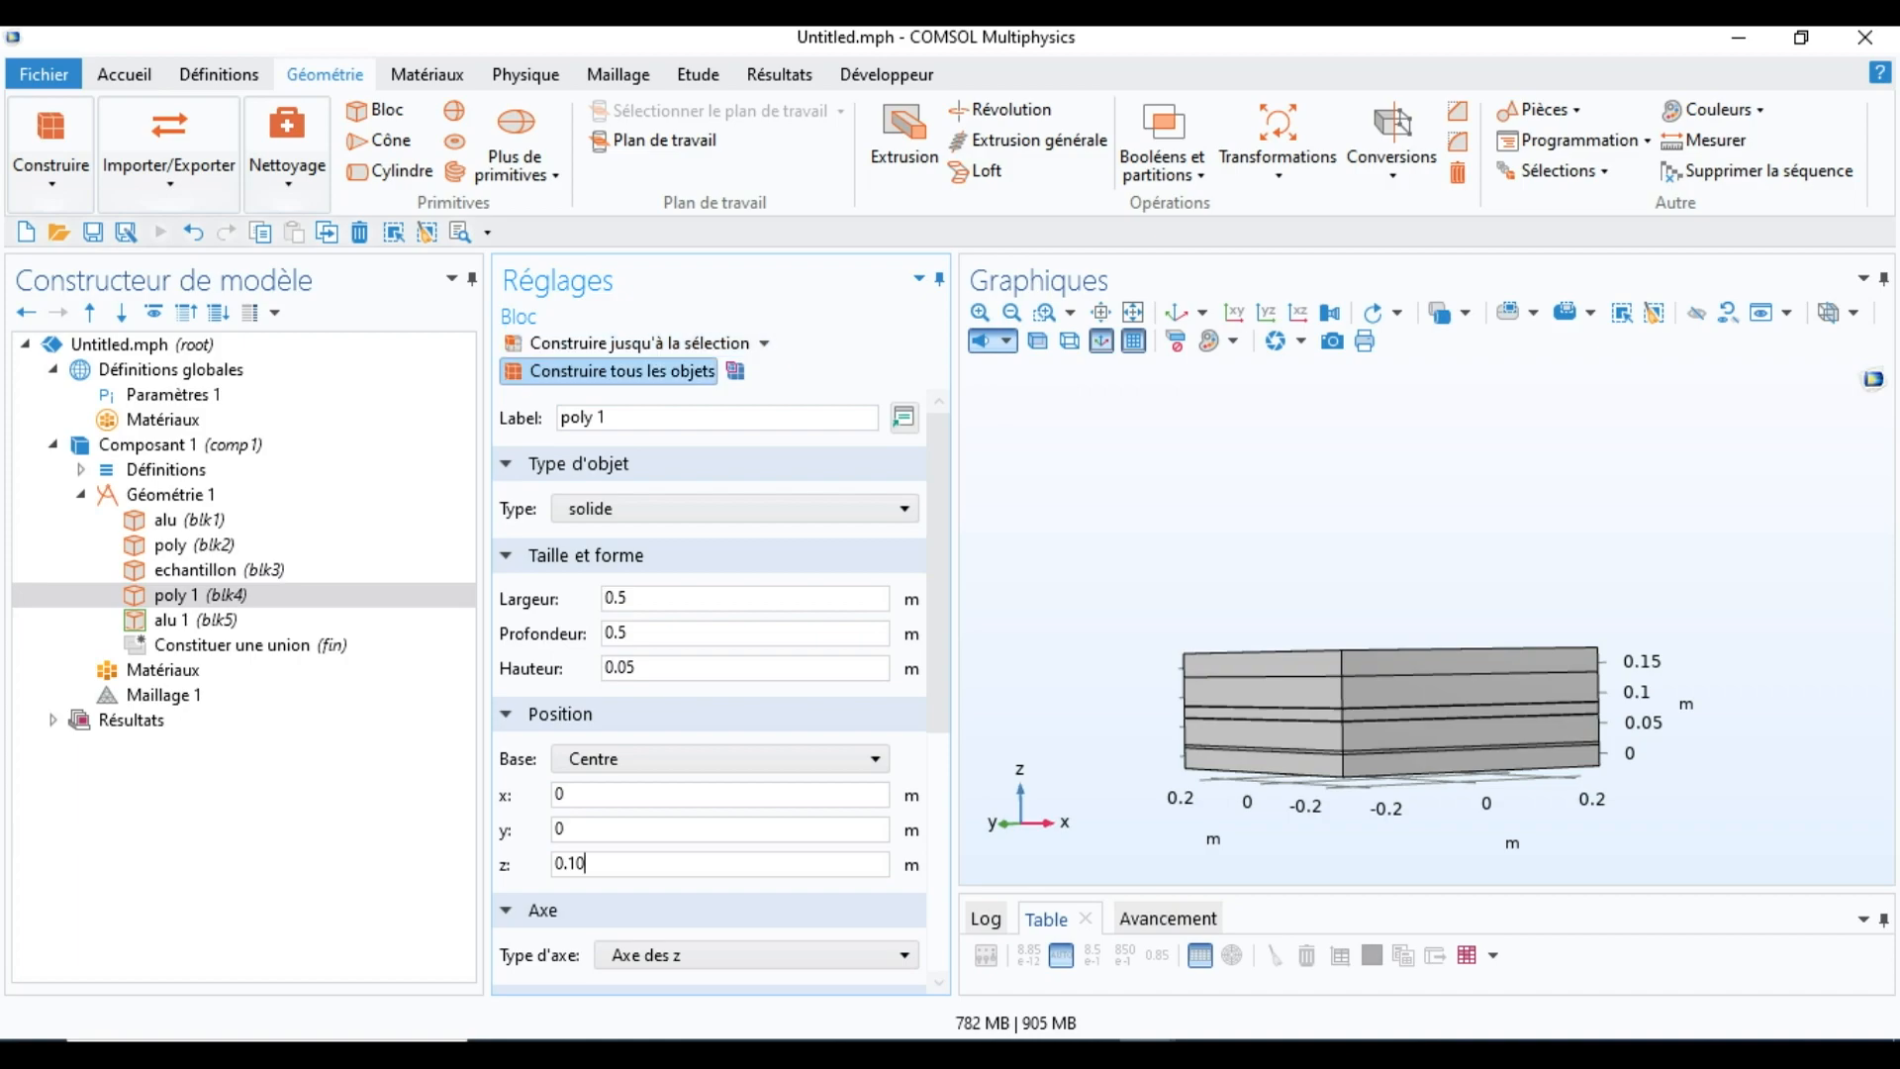
{"action": "left_click", "coordinate": [621, 371]}
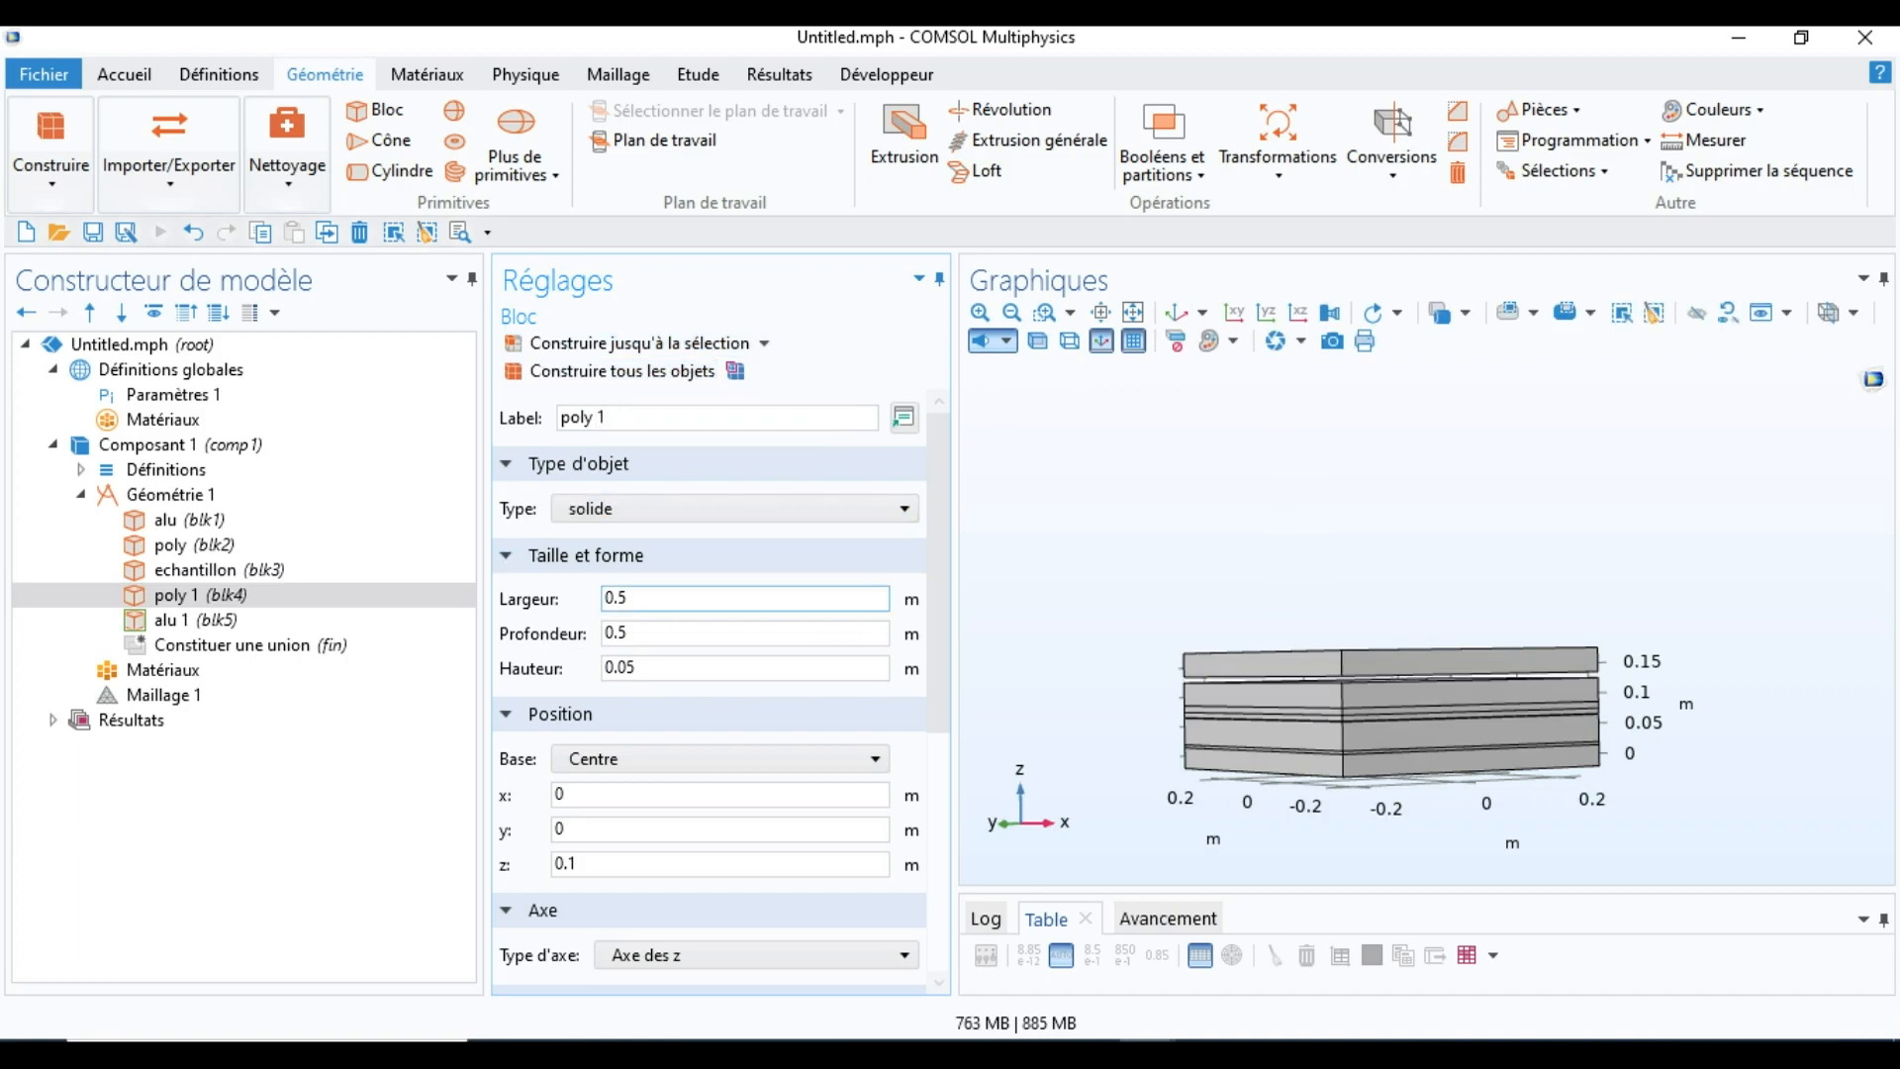
Step: Set the z position of the poly 1 block to 0.11 m and rebuild all objects
{"action": "left_click", "coordinate": [576, 863]}
{"action": "type", "text": "0"}
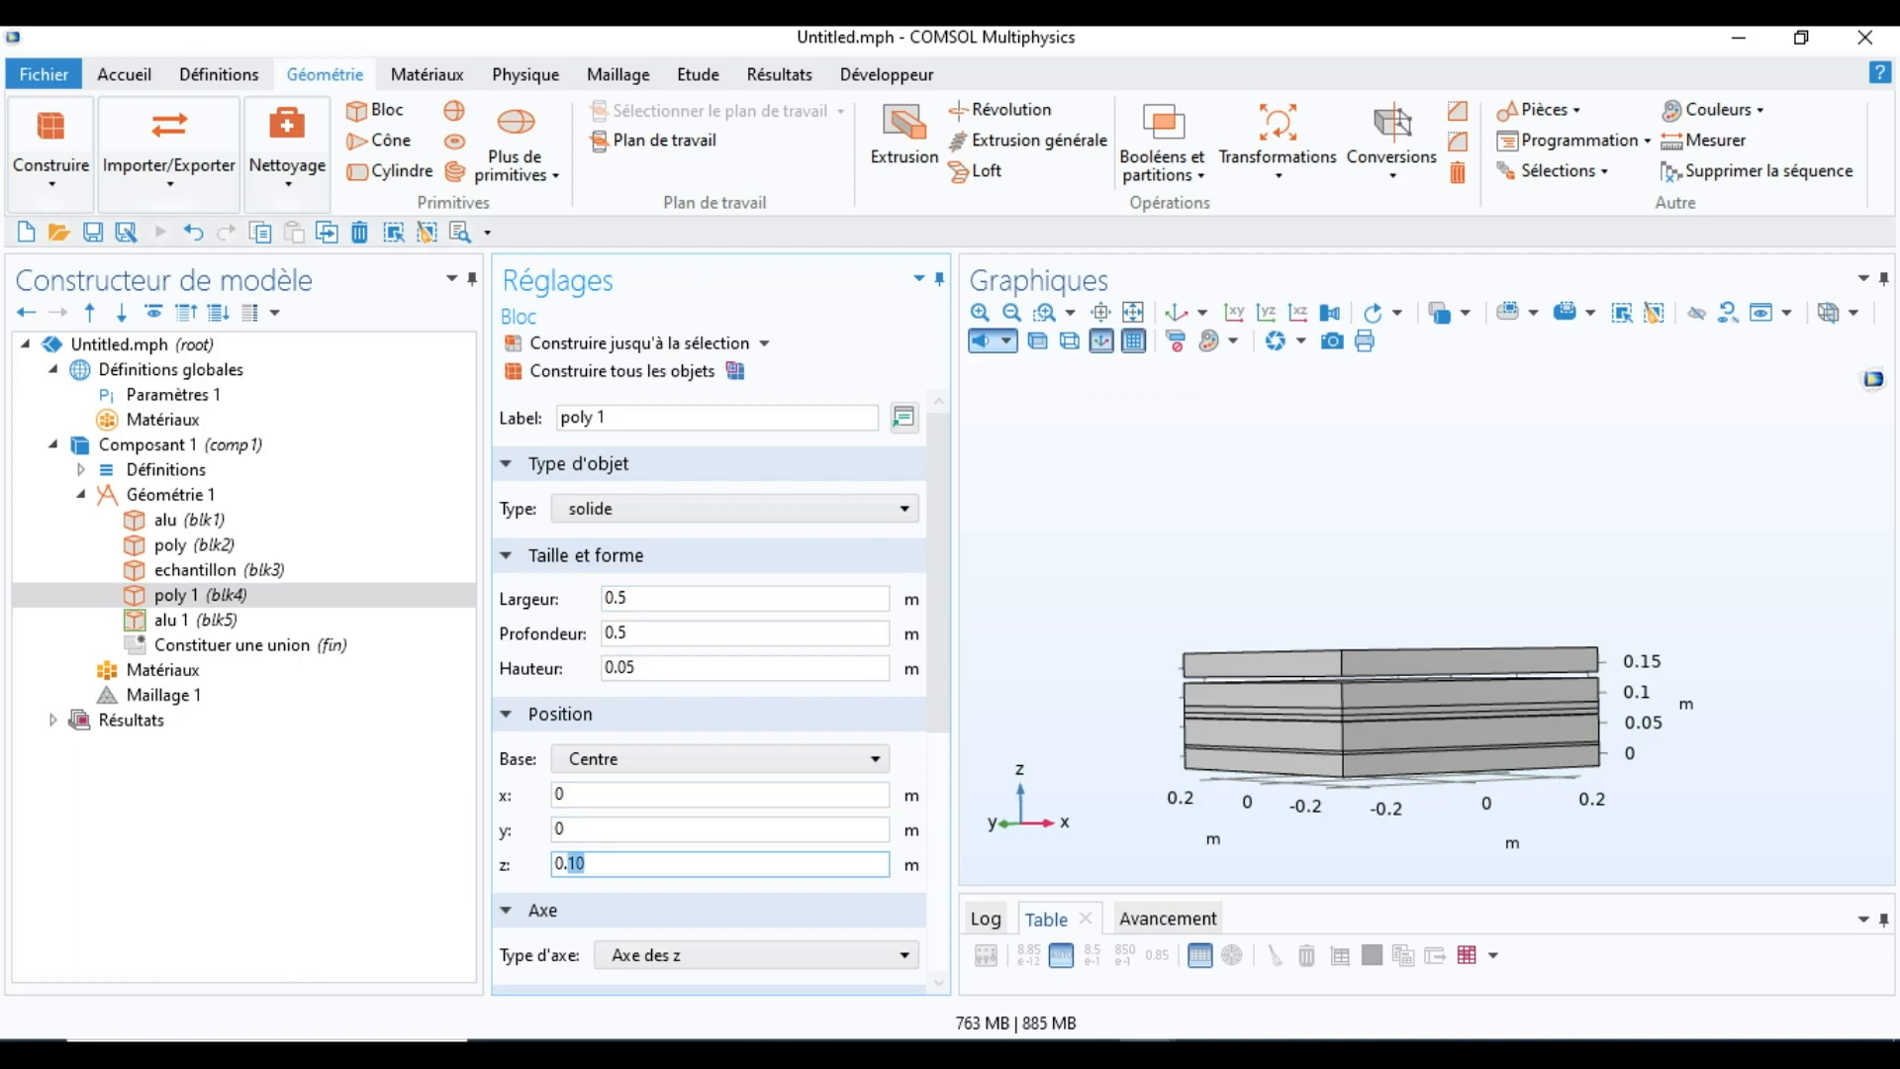
{"action": "key", "text": "BackSpace"}
{"action": "left_click", "coordinate": [622, 370]}
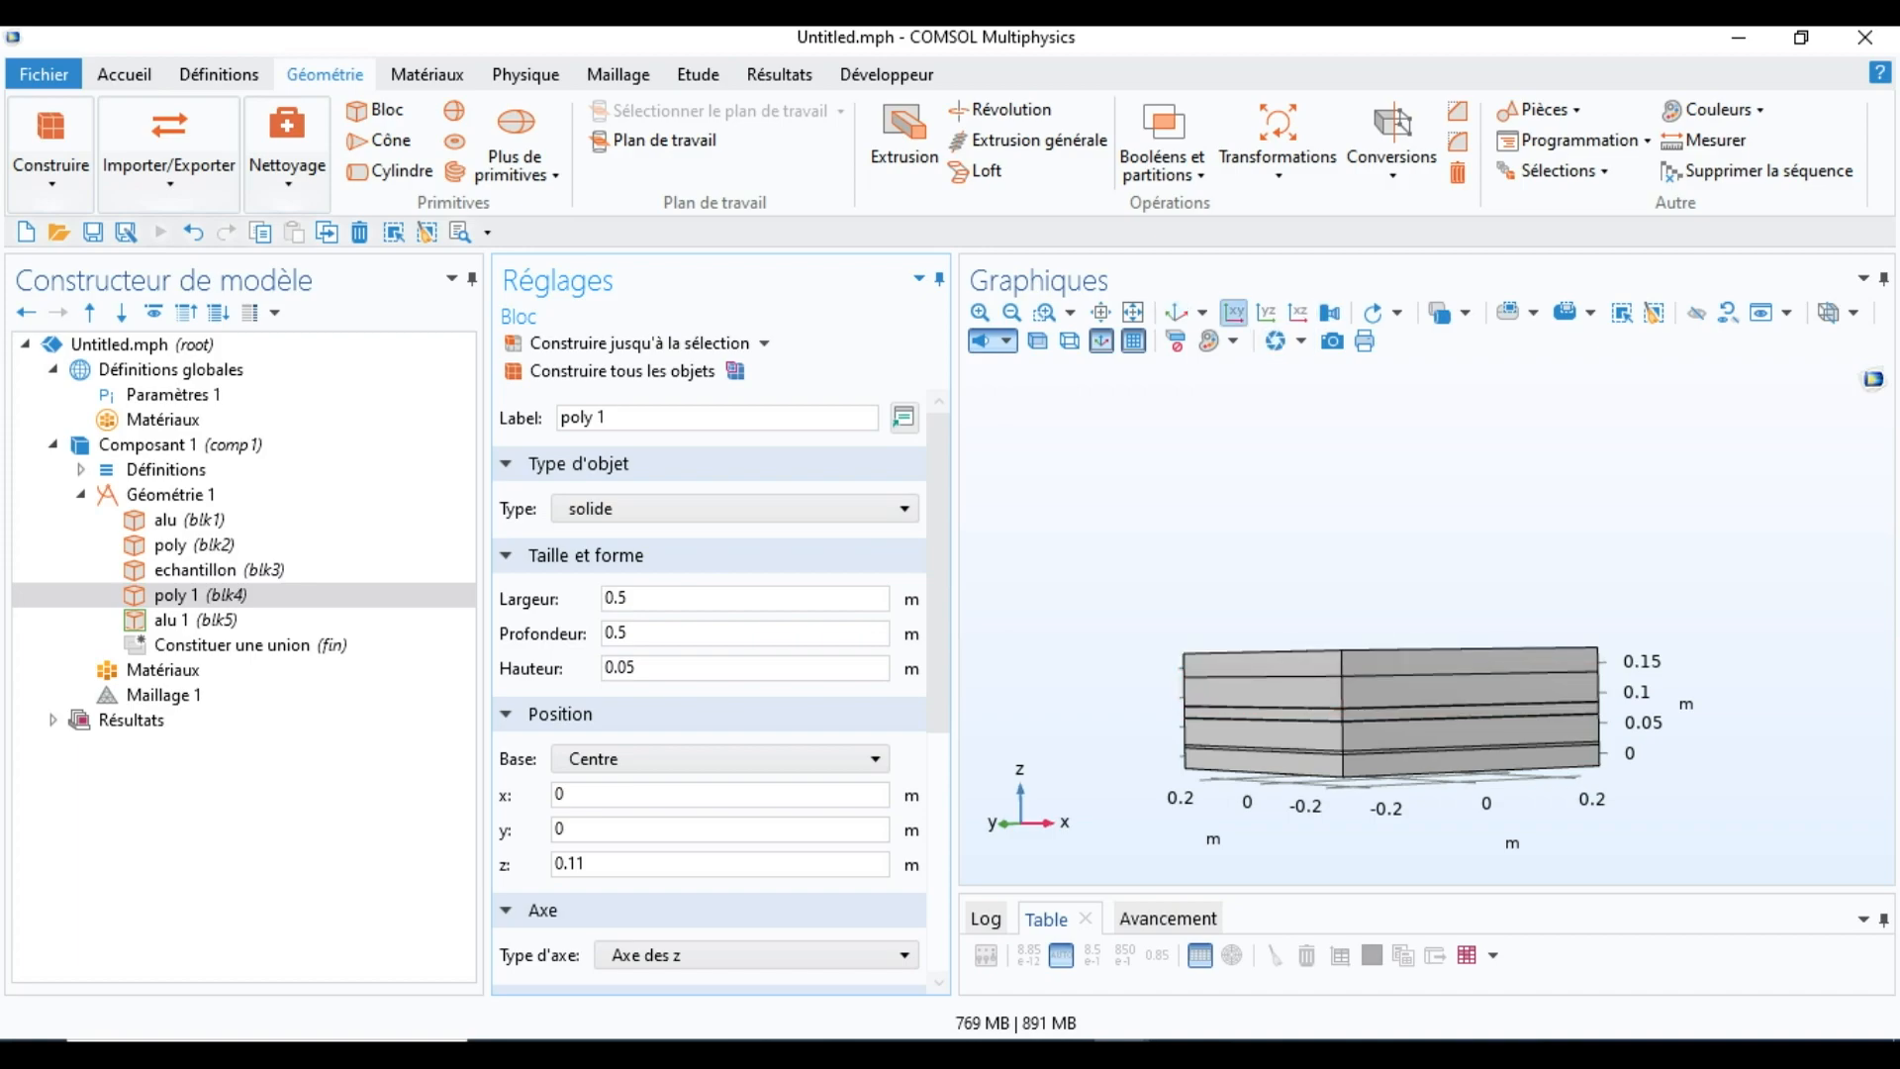
{"action": "left_click", "coordinate": [1177, 313]}
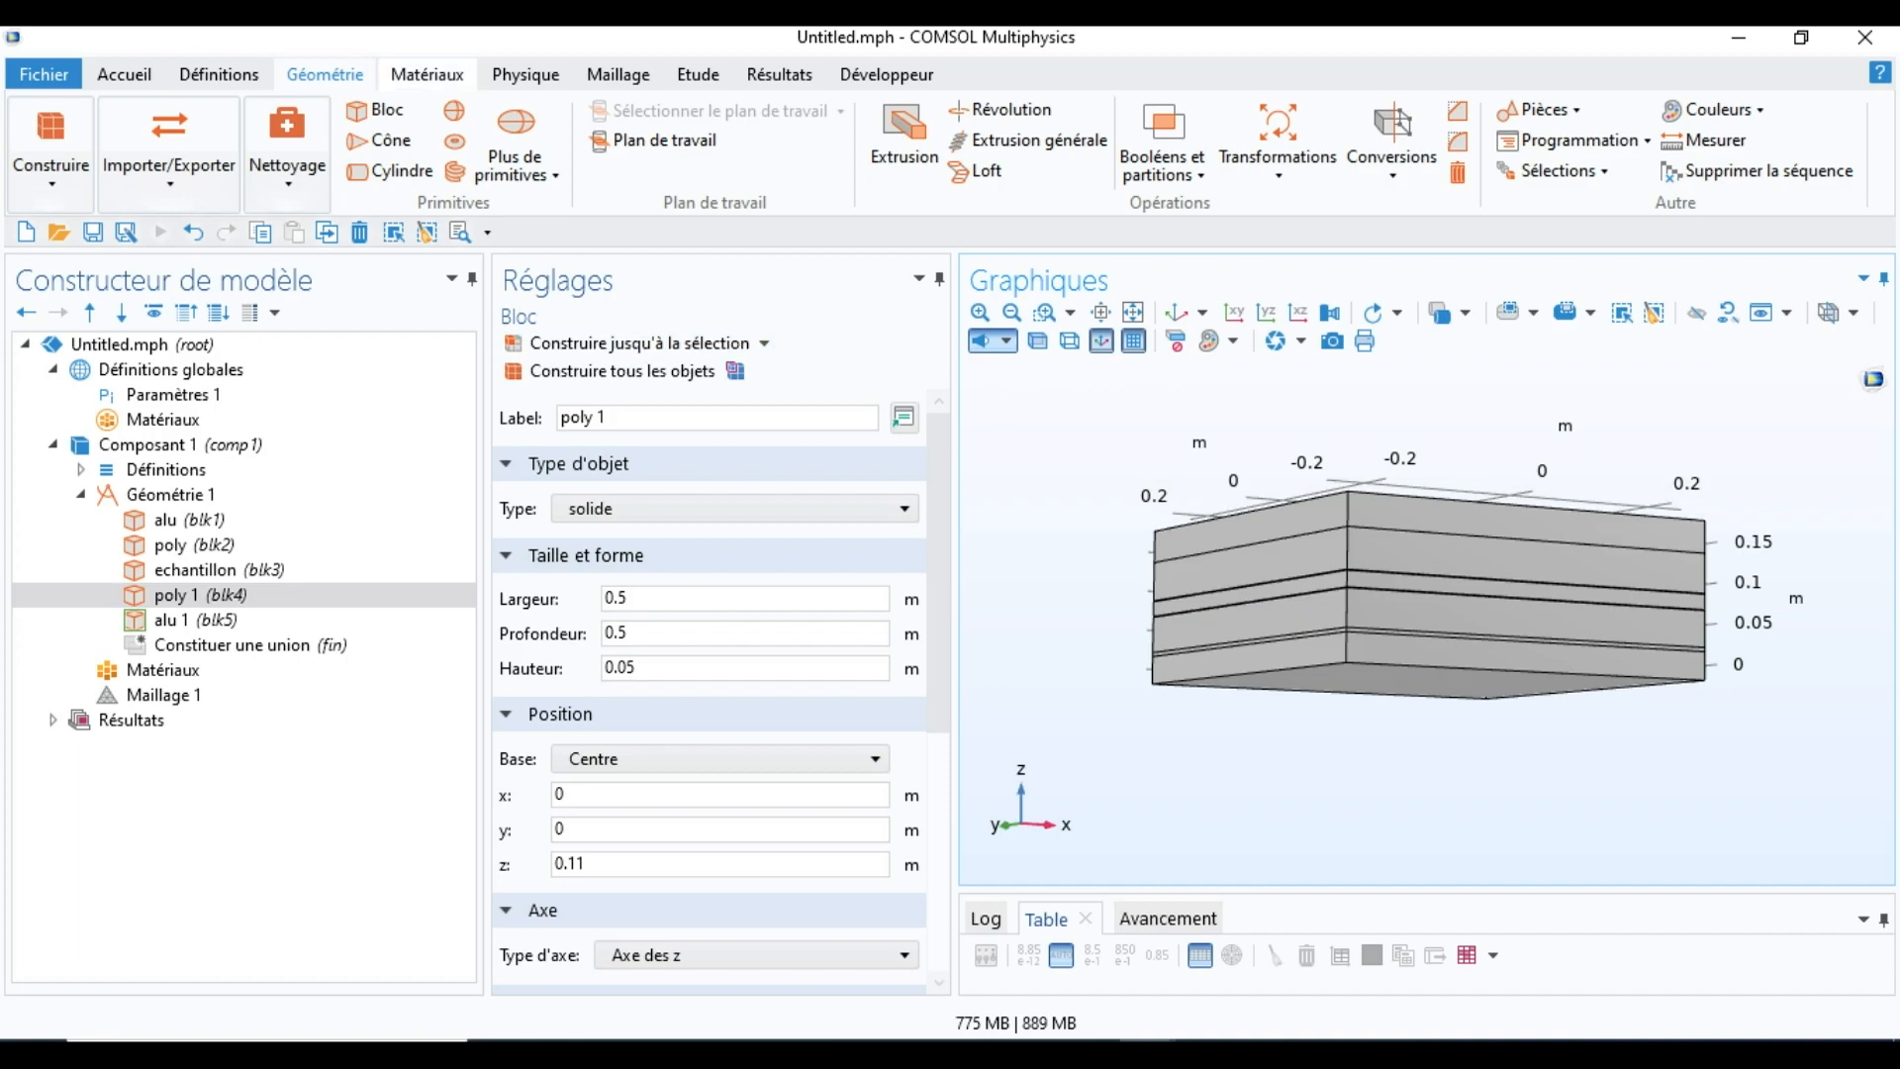
Step: Add Aluminum from the recent materials to the component and assign it only to the outermost plates, domains 1 and 7
{"action": "left_click", "coordinate": [427, 74]}
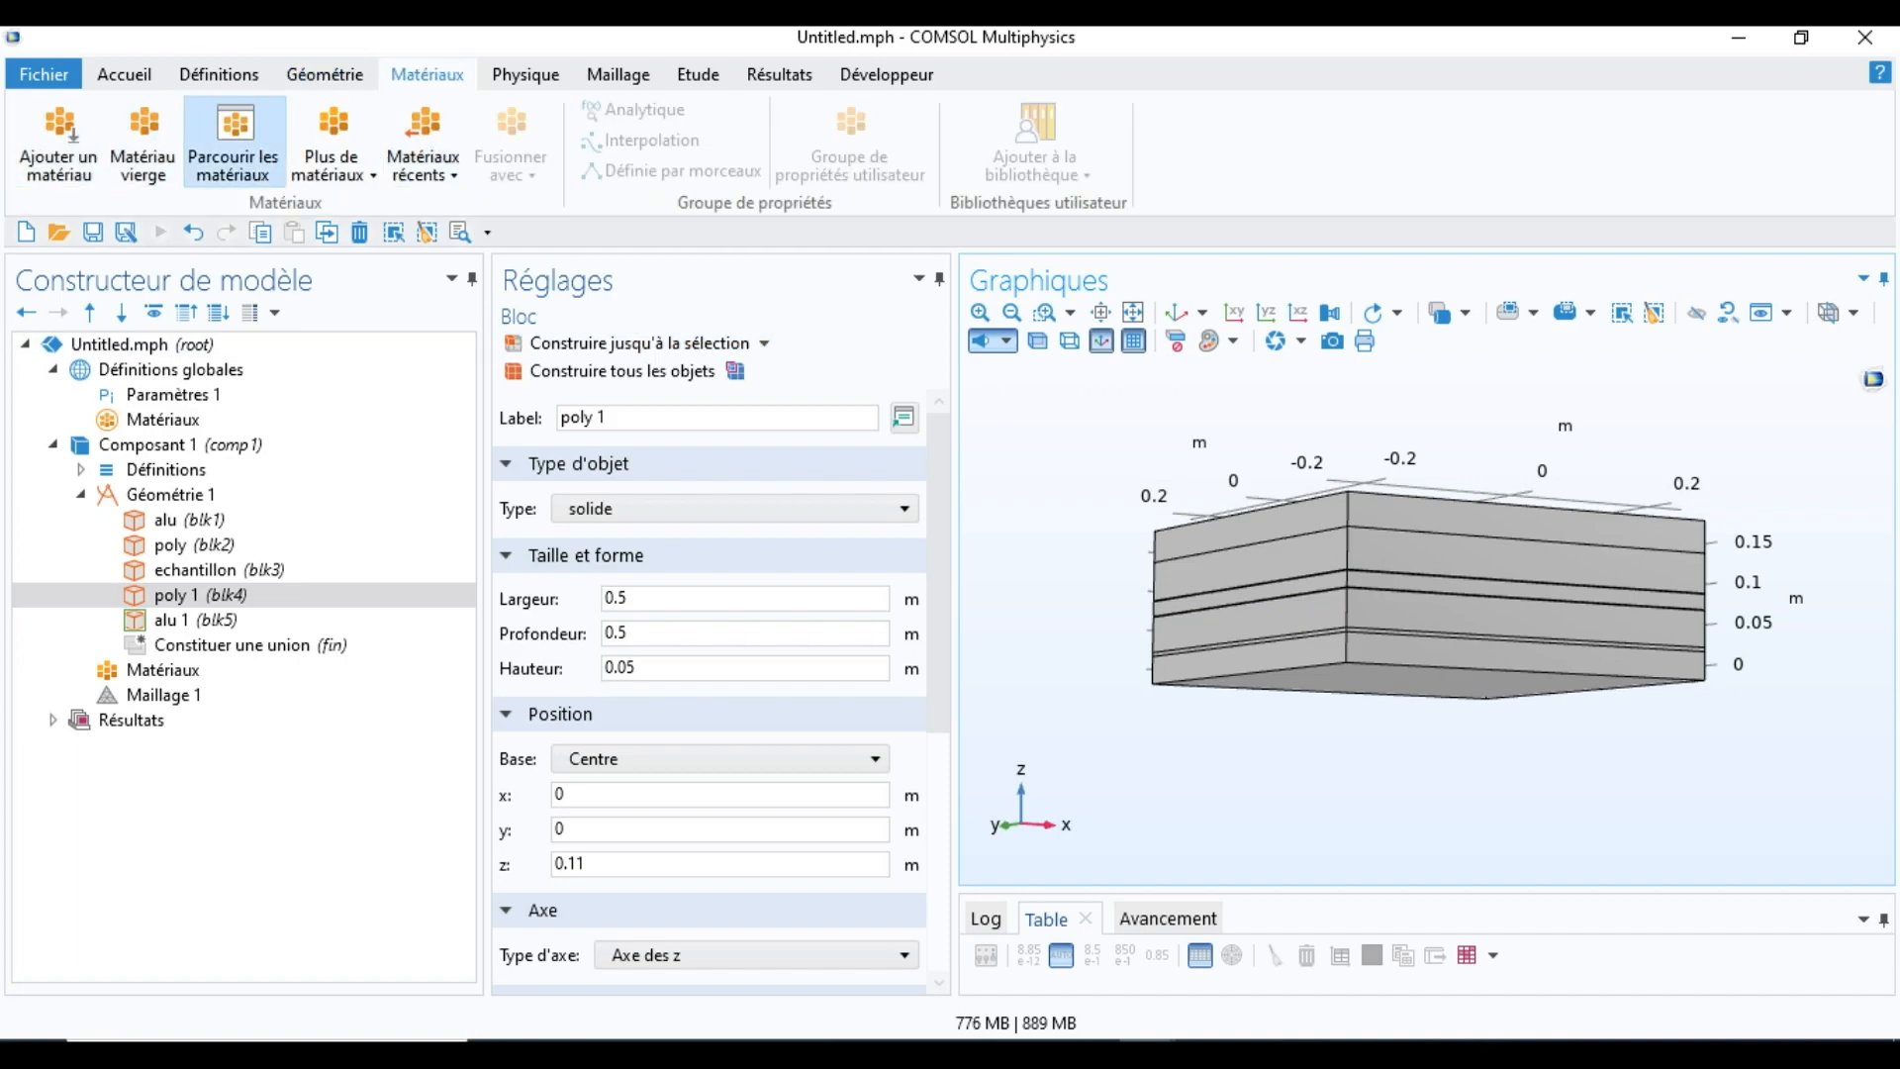
{"action": "left_click", "coordinate": [234, 143]}
{"action": "left_click", "coordinate": [59, 143]}
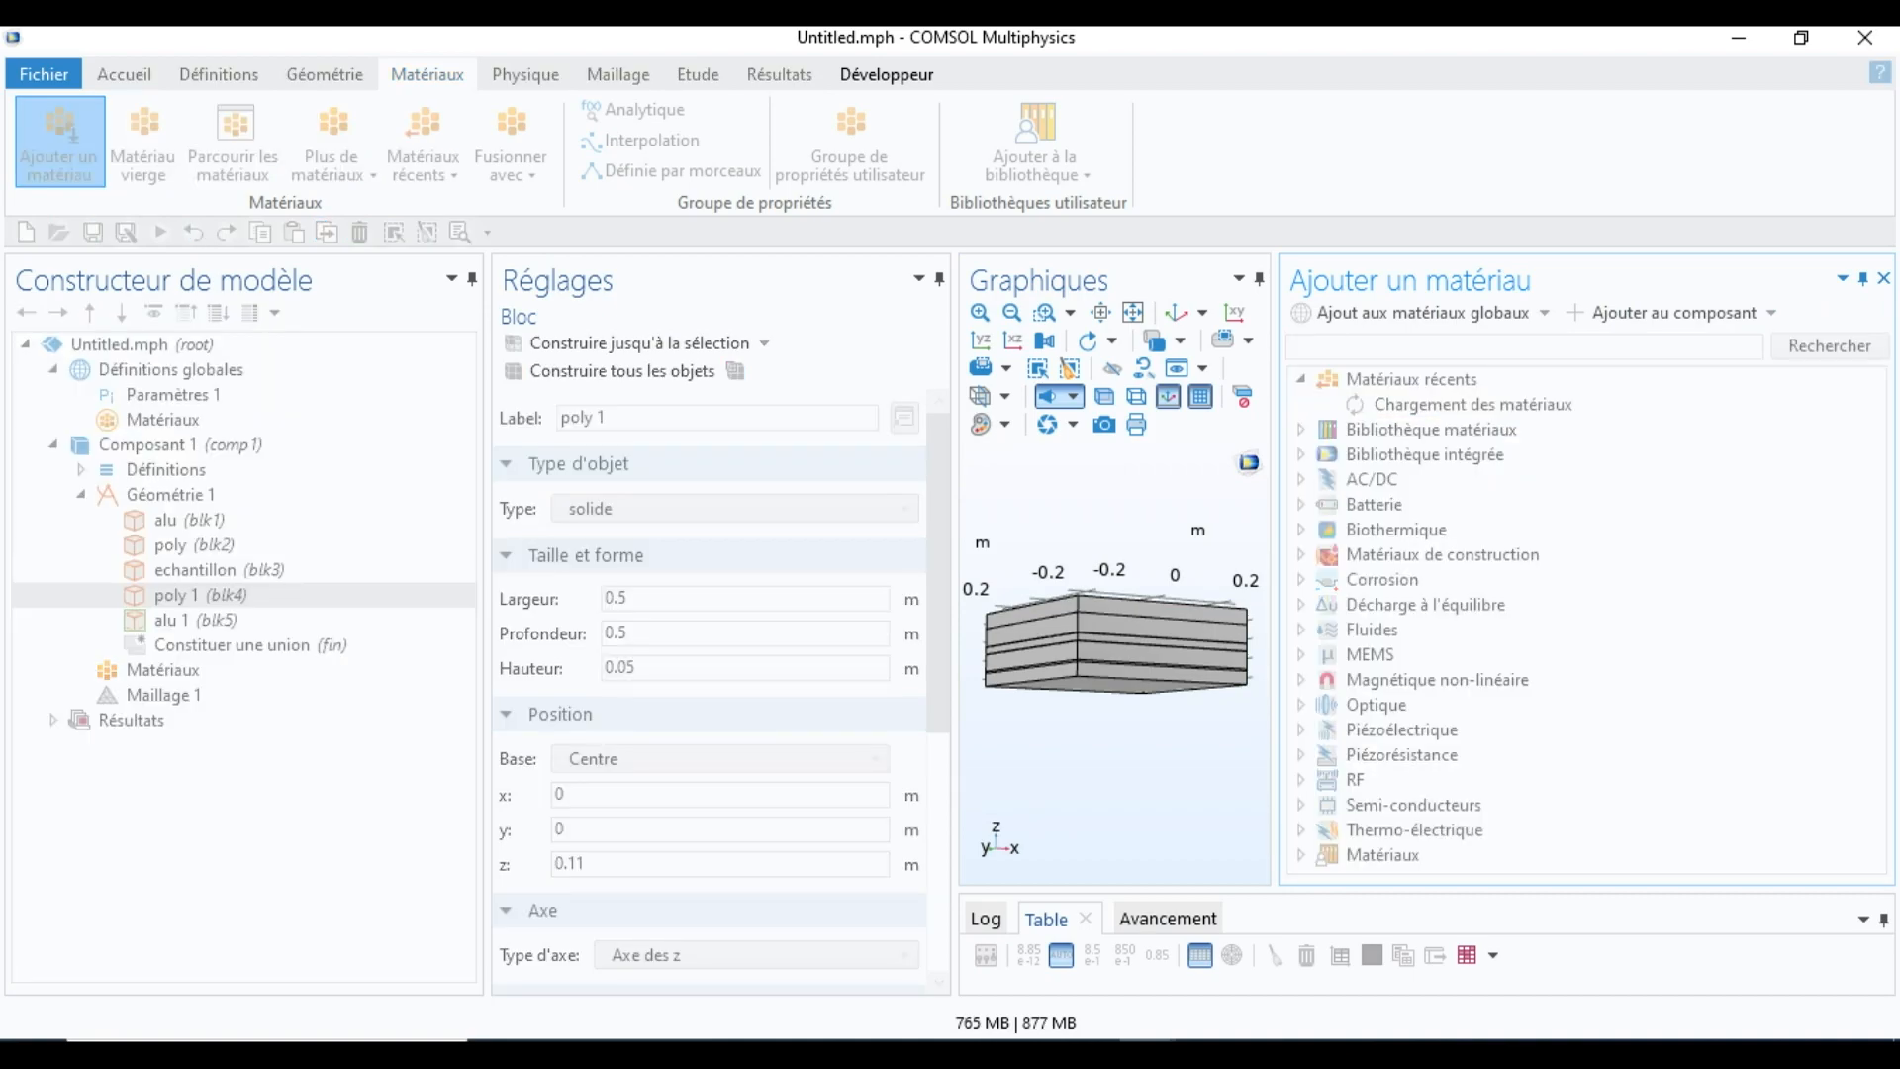
{"action": "left_click", "coordinate": [1413, 505]}
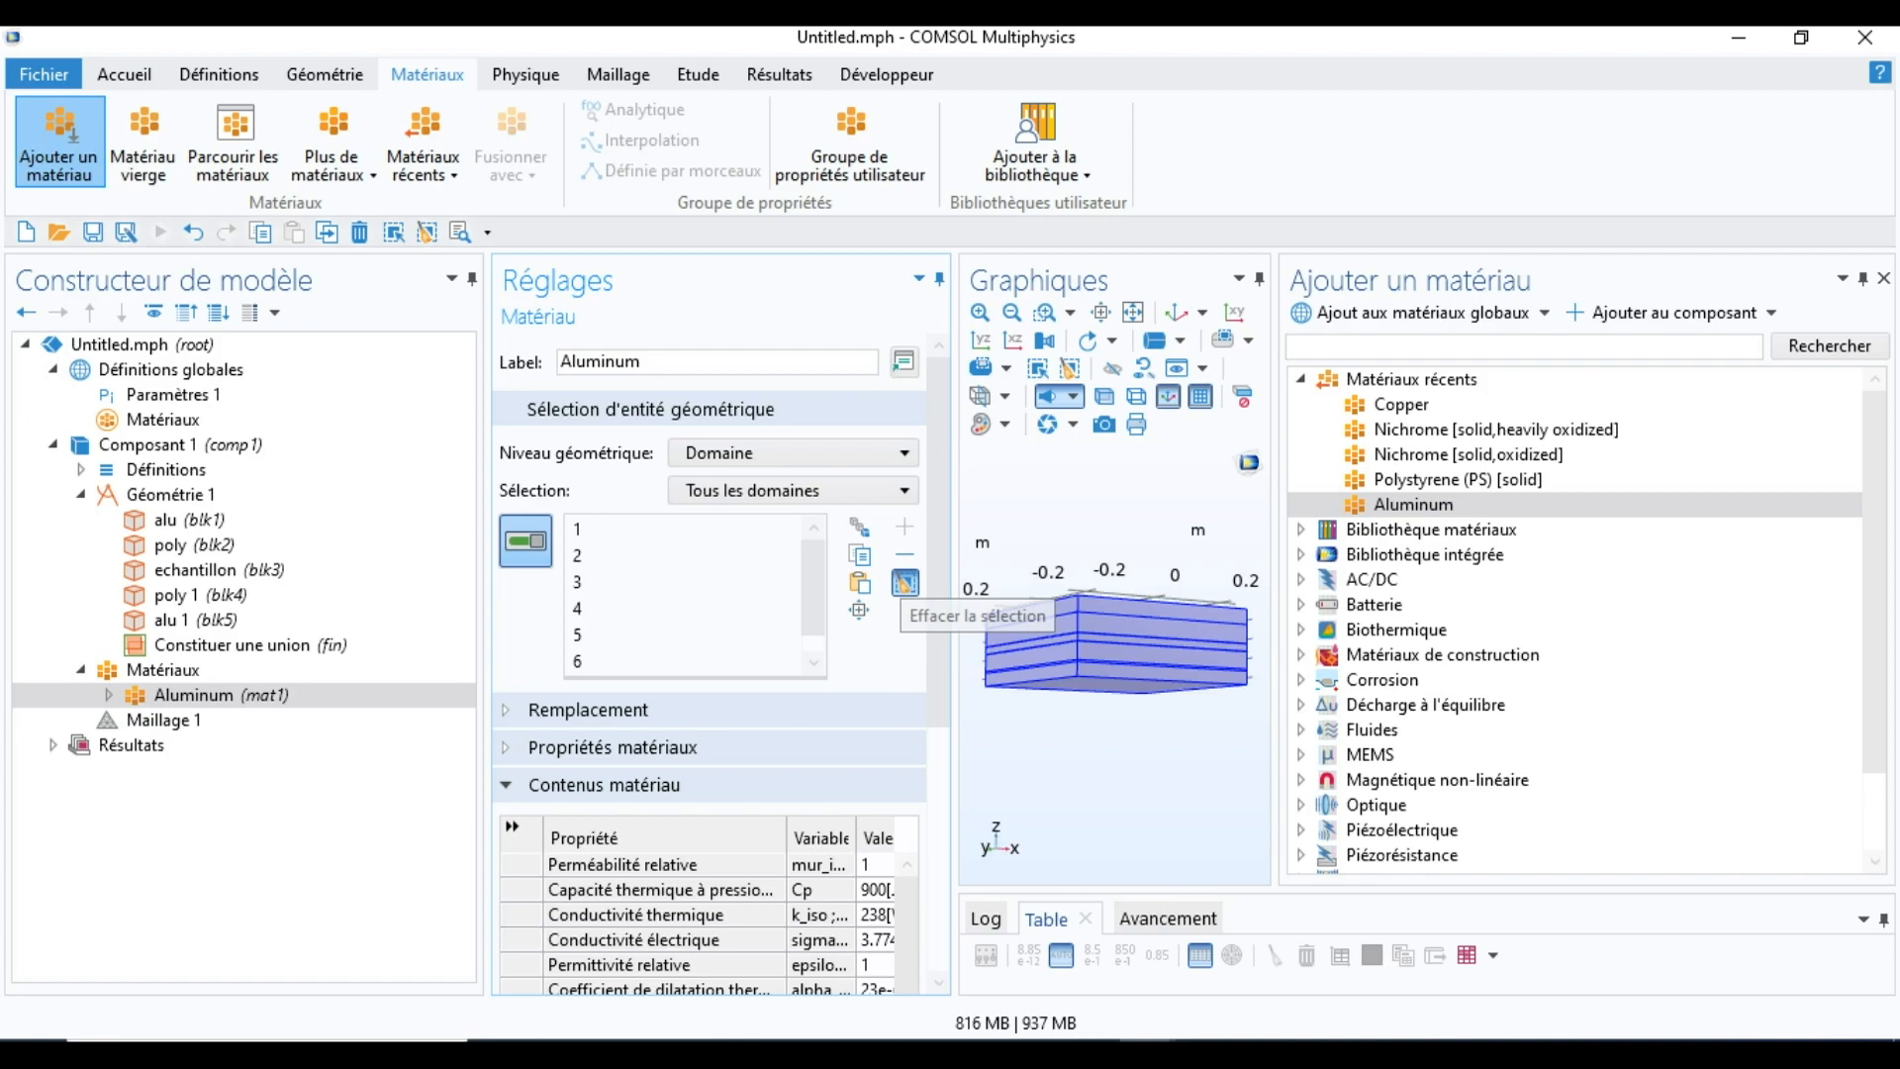
{"action": "left_click", "coordinate": [905, 582]}
{"action": "left_click", "coordinate": [1125, 612]}
{"action": "left_click", "coordinate": [1116, 676]}
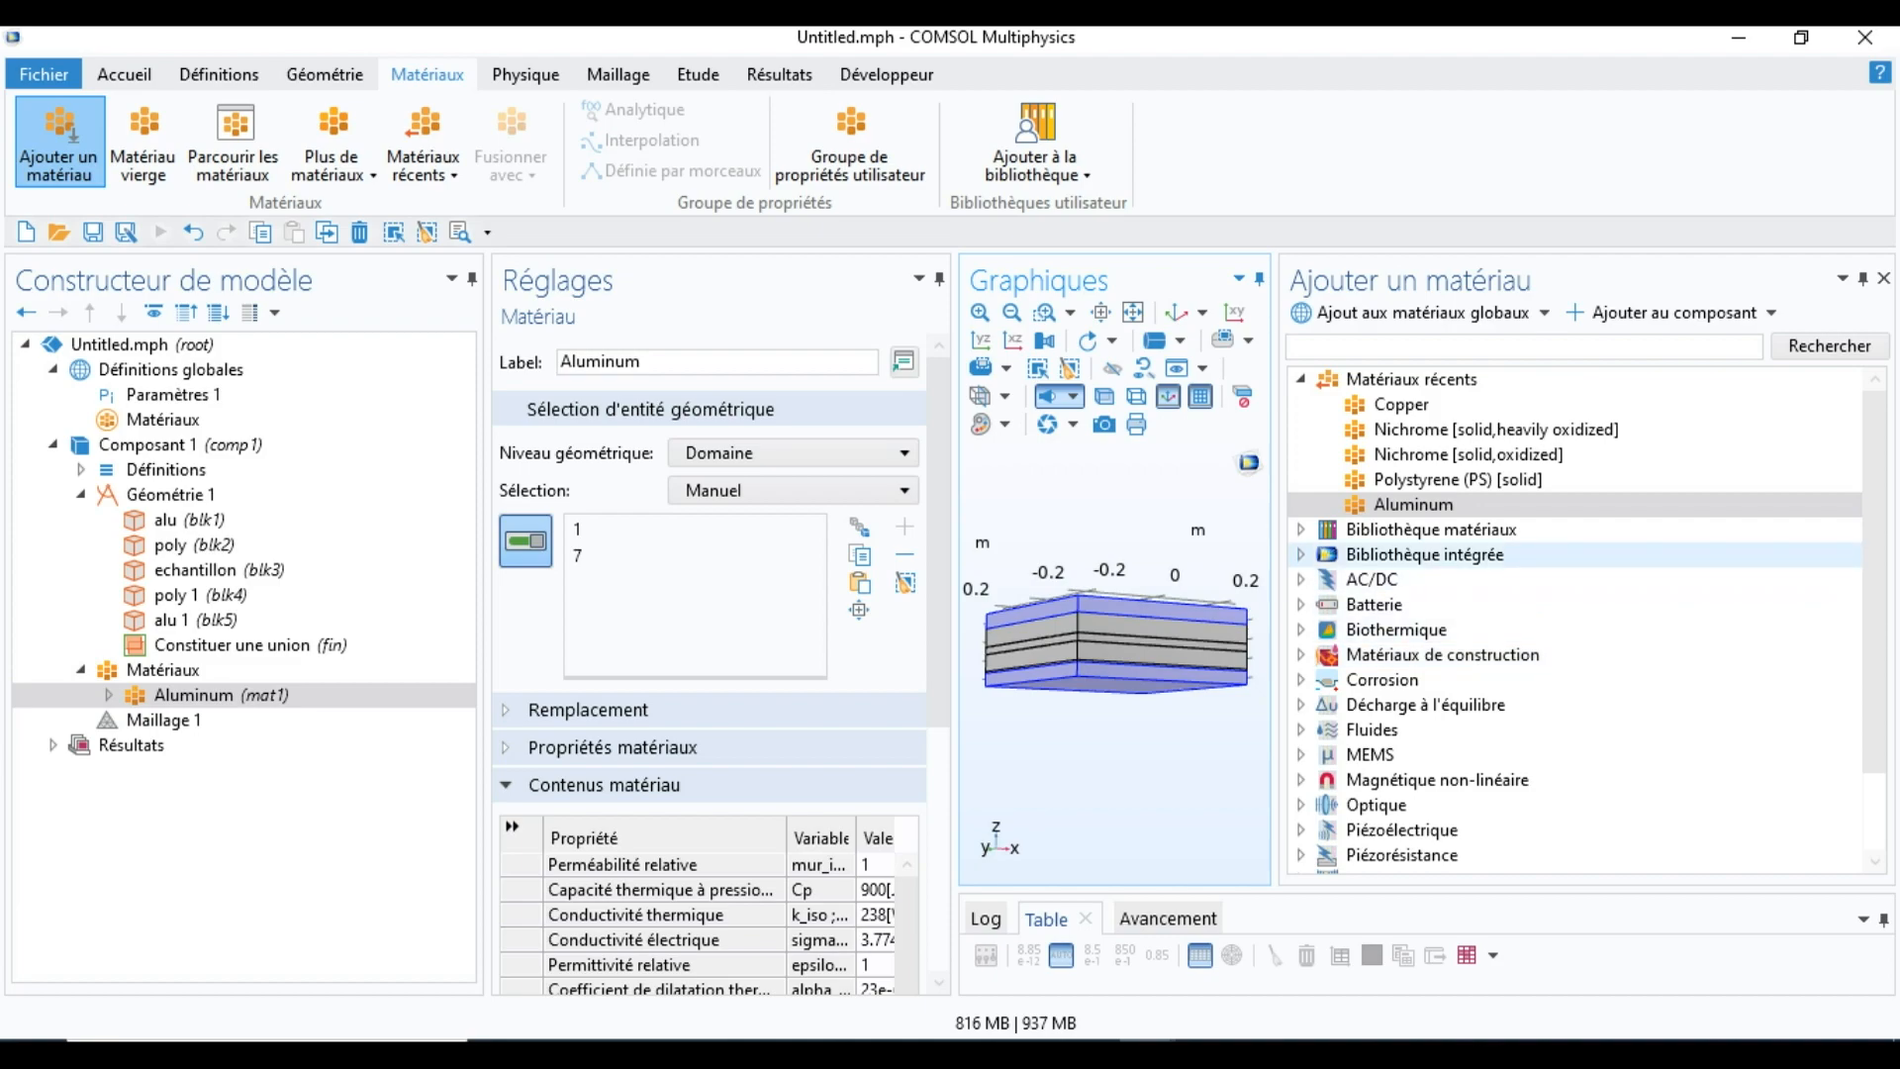
Step: Add Polystyrene (PS) [solid] to the component and assign it to the two poly layers, domains 3 and 6
{"action": "left_click", "coordinate": [1457, 480]}
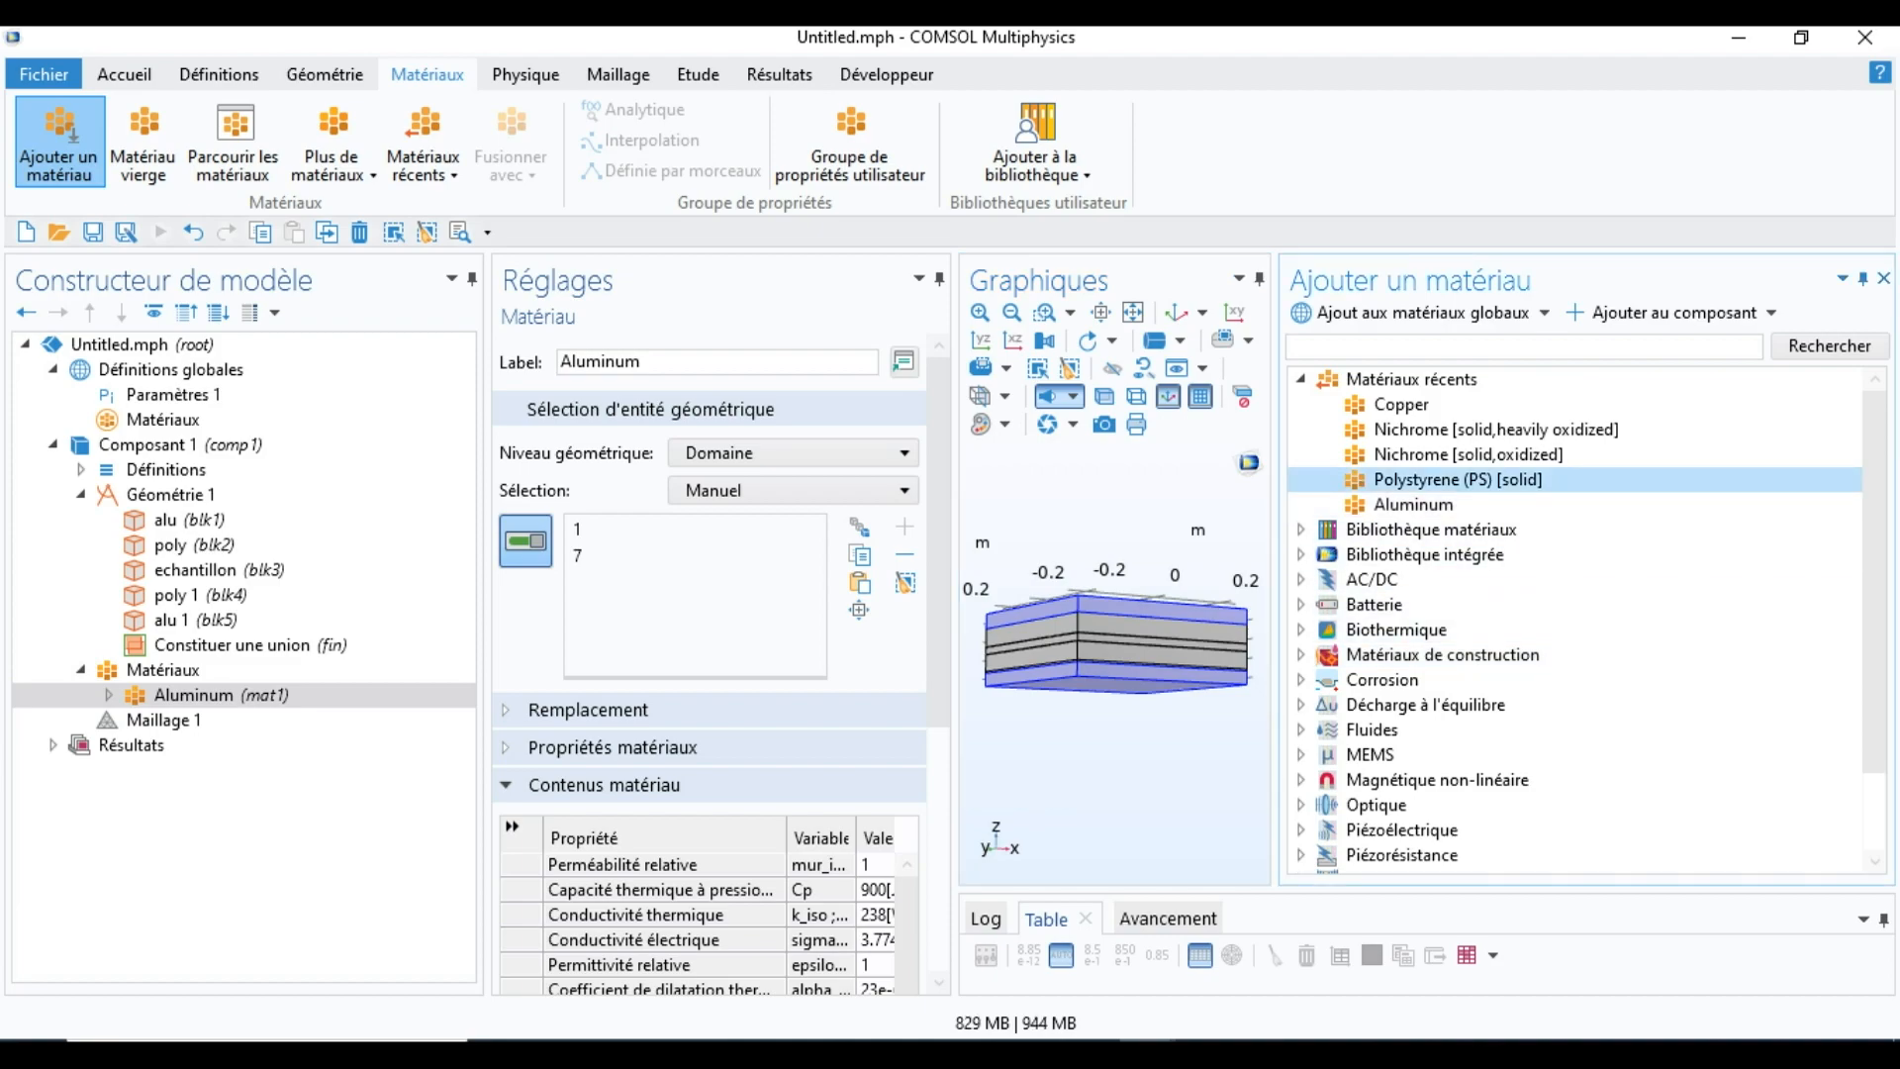
{"action": "left_click", "coordinate": [1672, 312]}
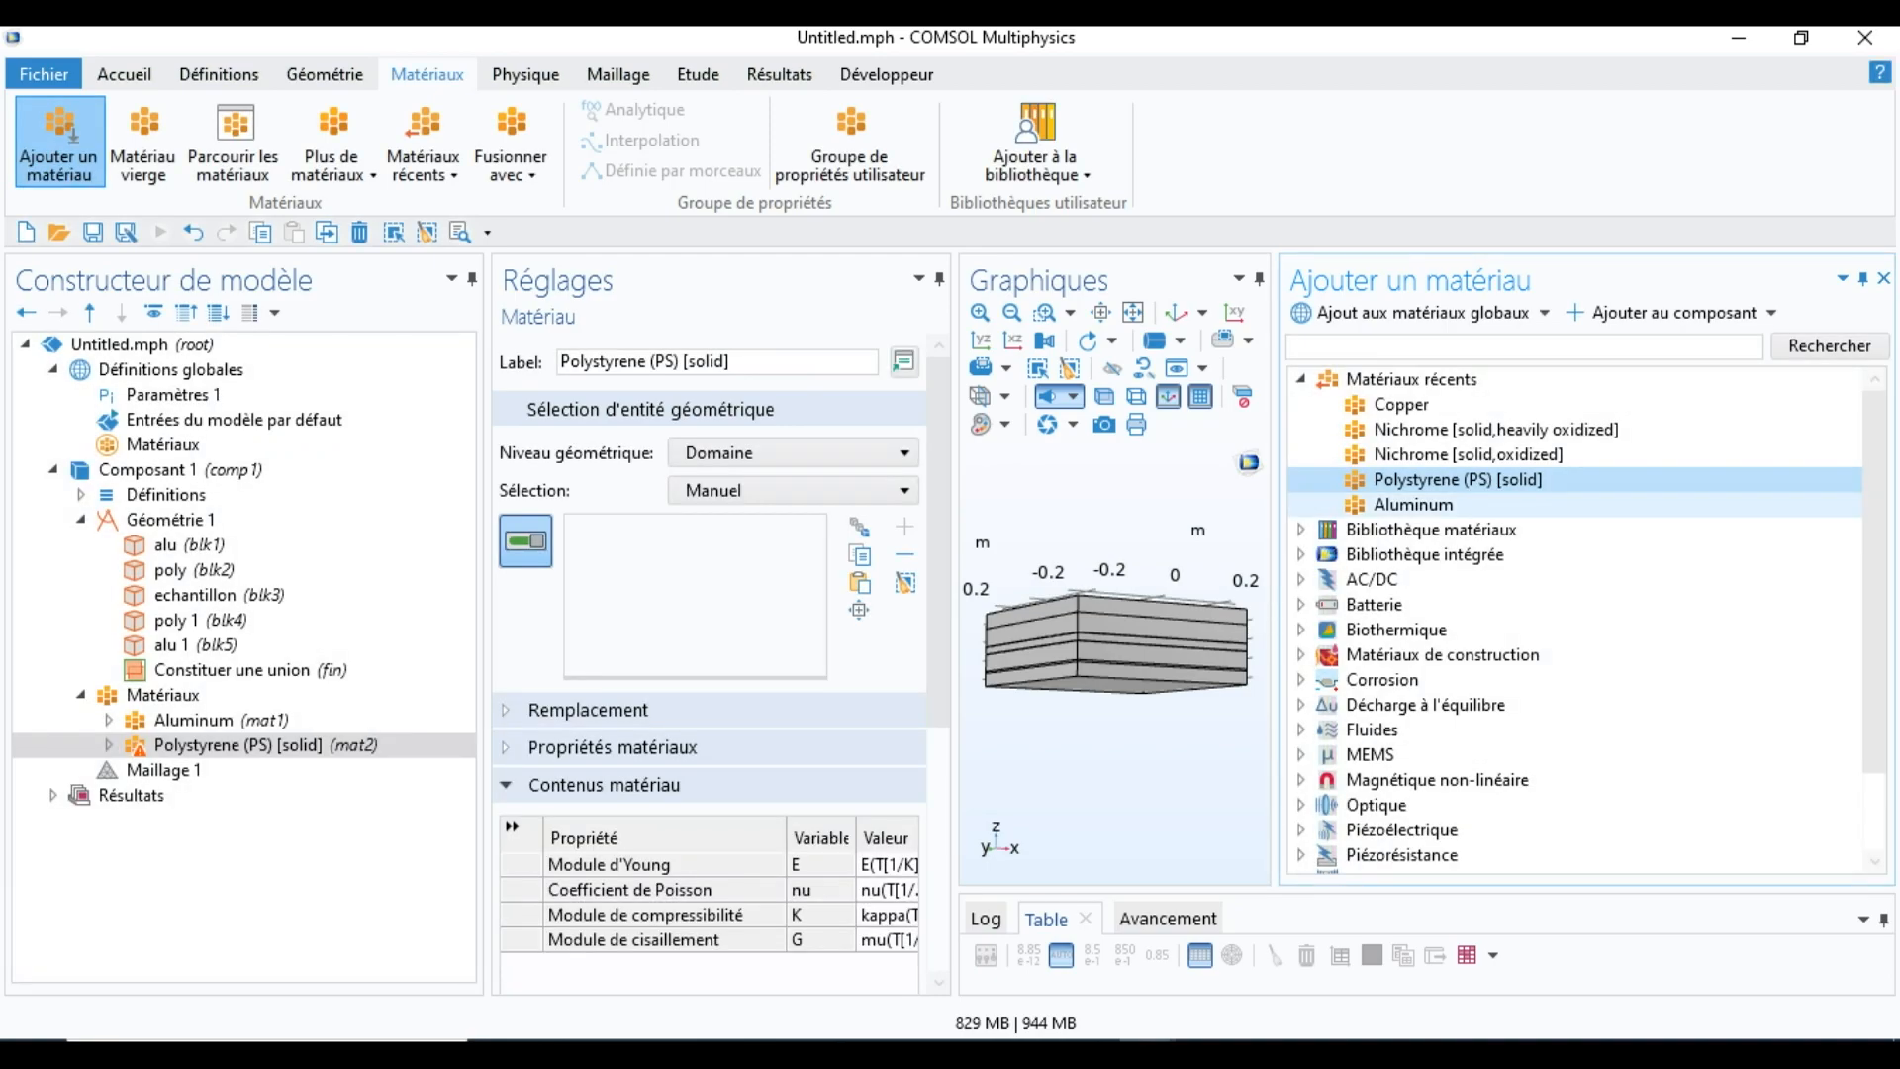
{"action": "left_click", "coordinate": [1126, 628]}
{"action": "left_click", "coordinate": [1118, 648]}
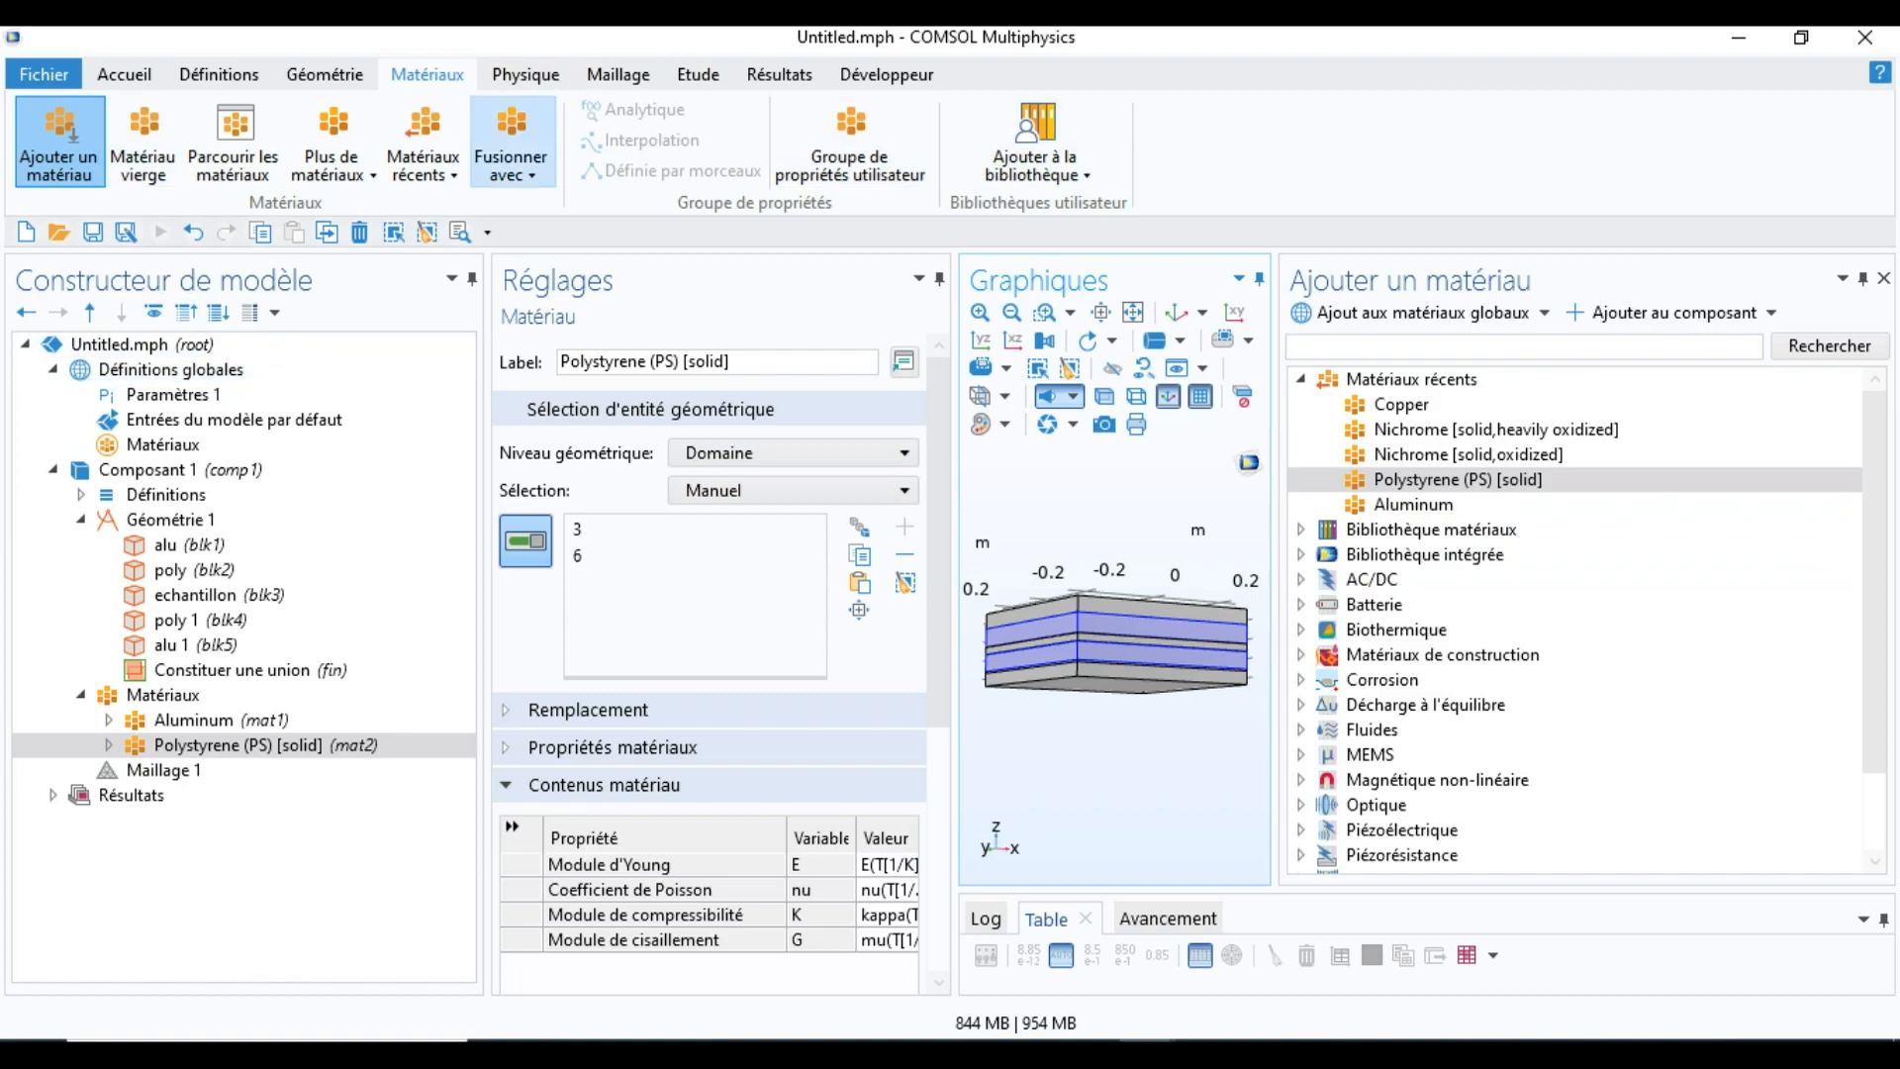
Step: Create two blank materials in the component and close the material library
{"action": "left_click", "coordinate": [144, 143]}
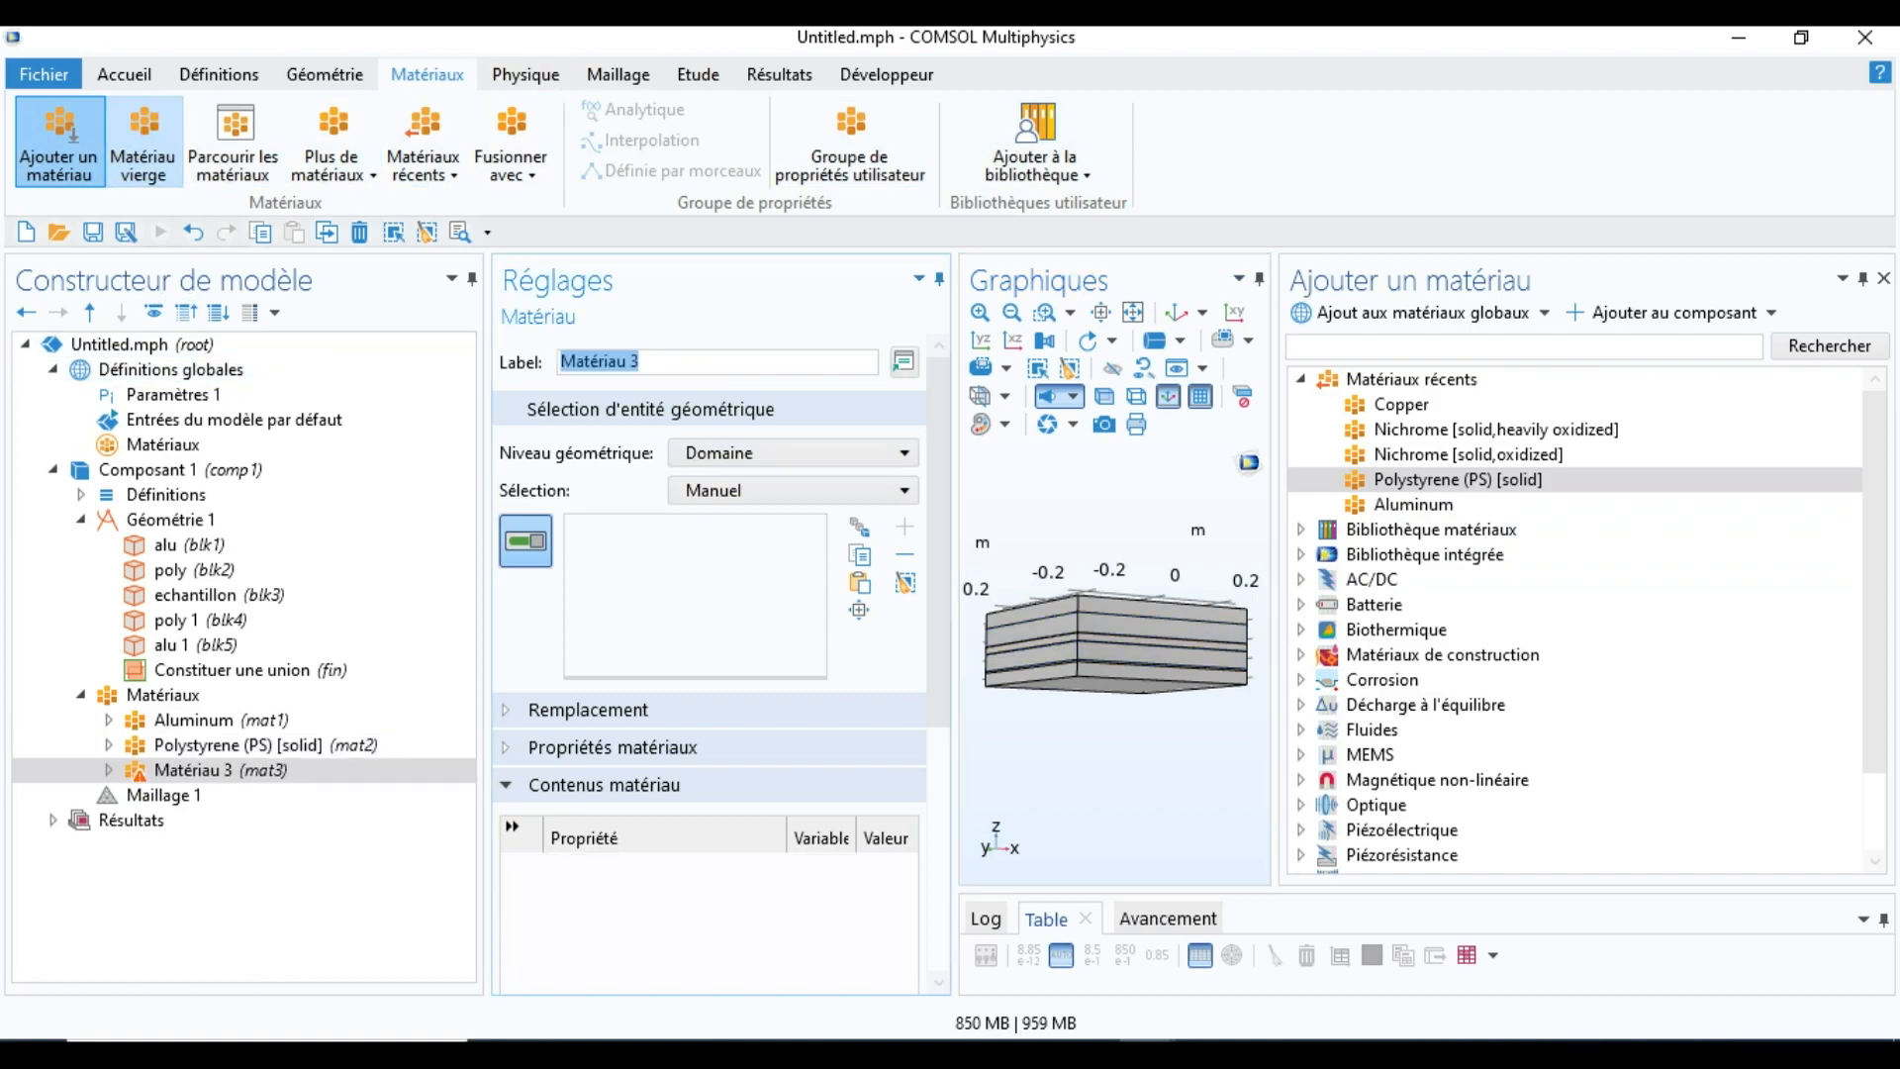
{"action": "left_click", "coordinate": [143, 143]}
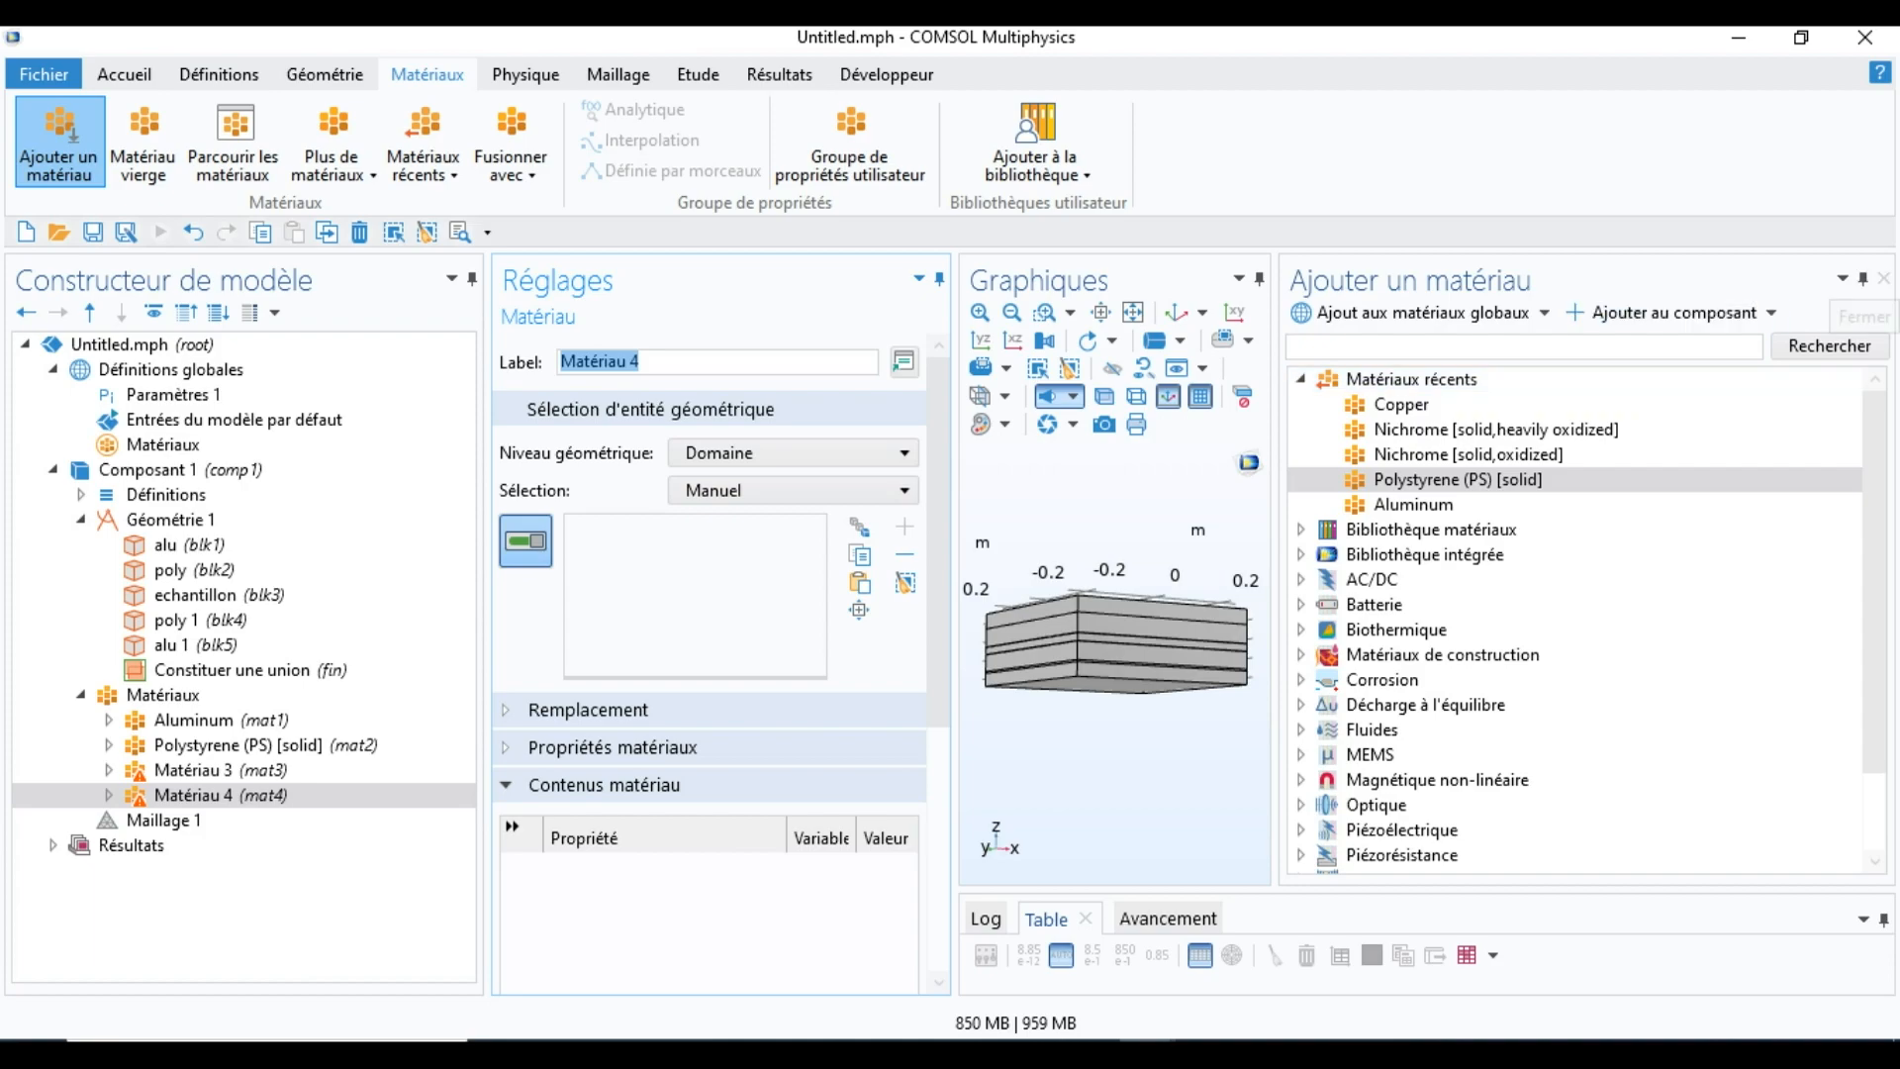
{"action": "left_click", "coordinate": [1884, 278]}
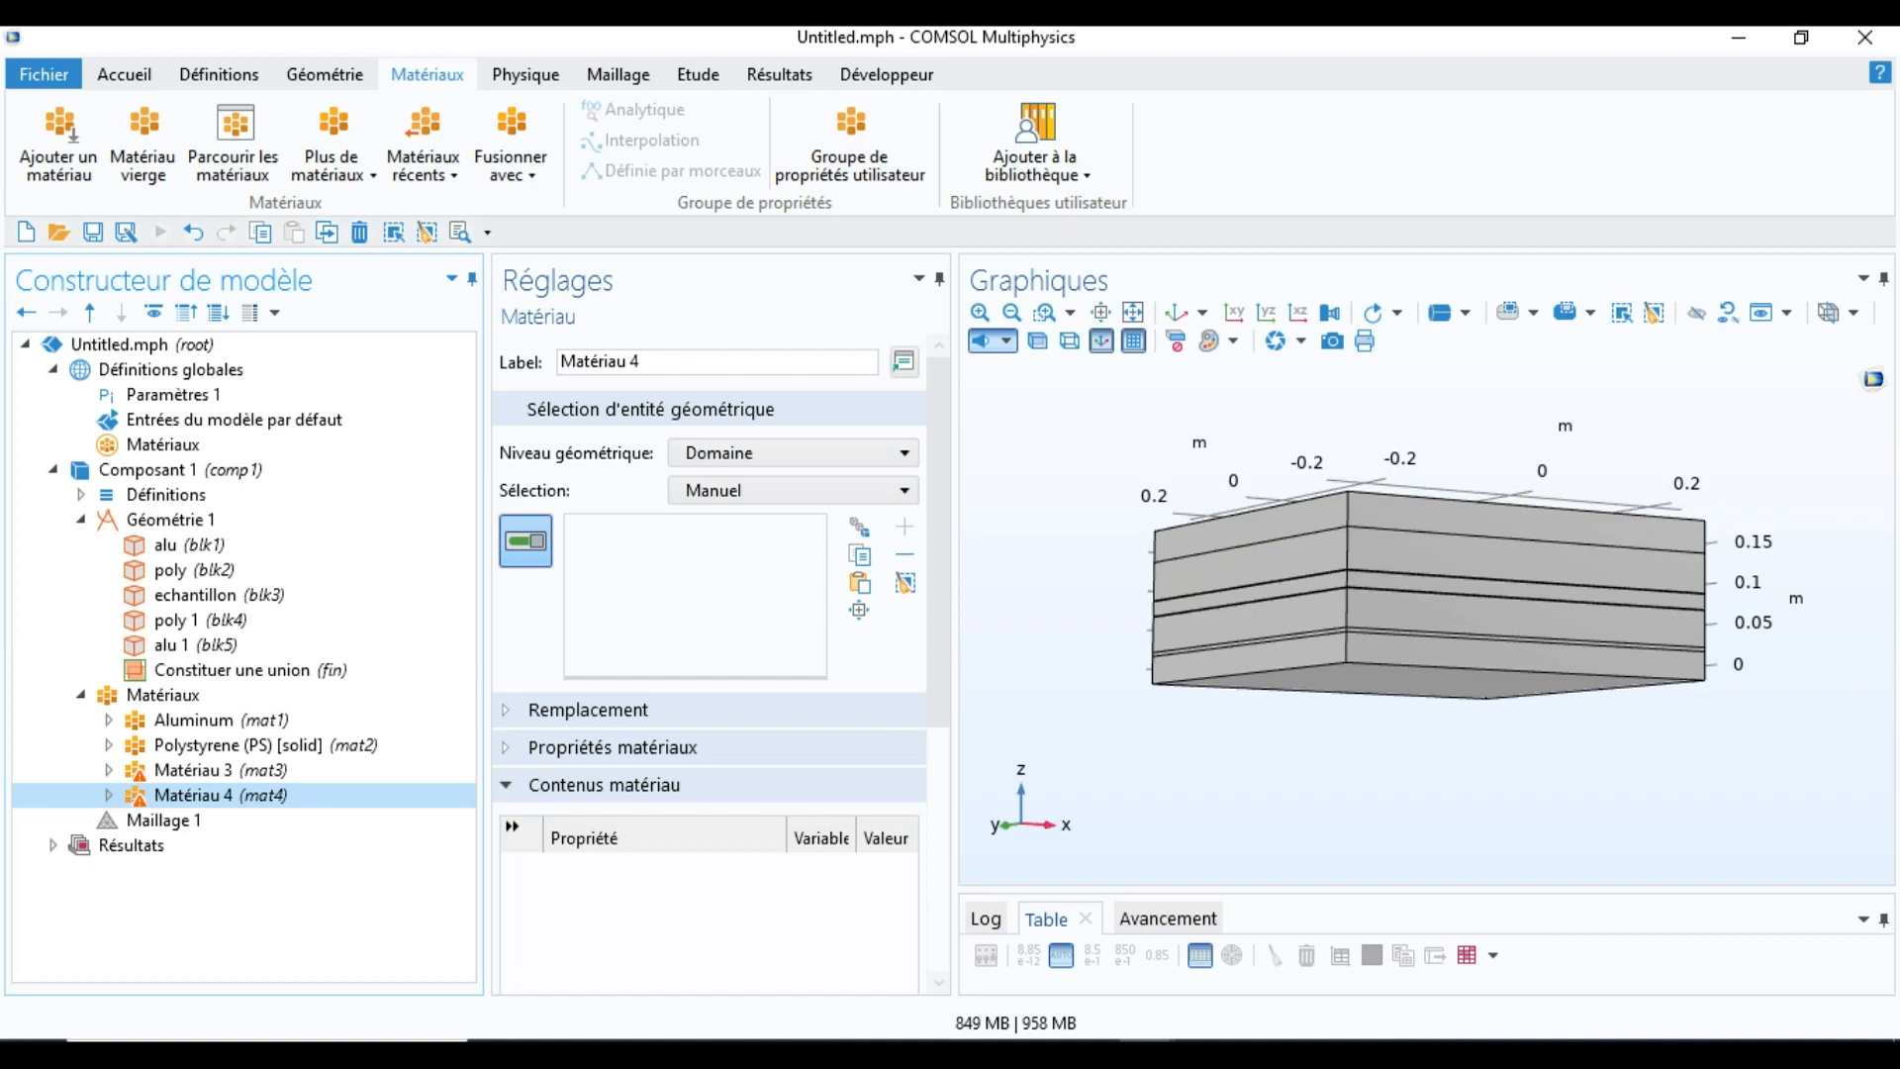
Step: Add heat capacity at constant pressure, thermal conductivity and density (Masse volumique) to the properties of Matériau 4
{"action": "left_click", "coordinate": [1176, 313]}
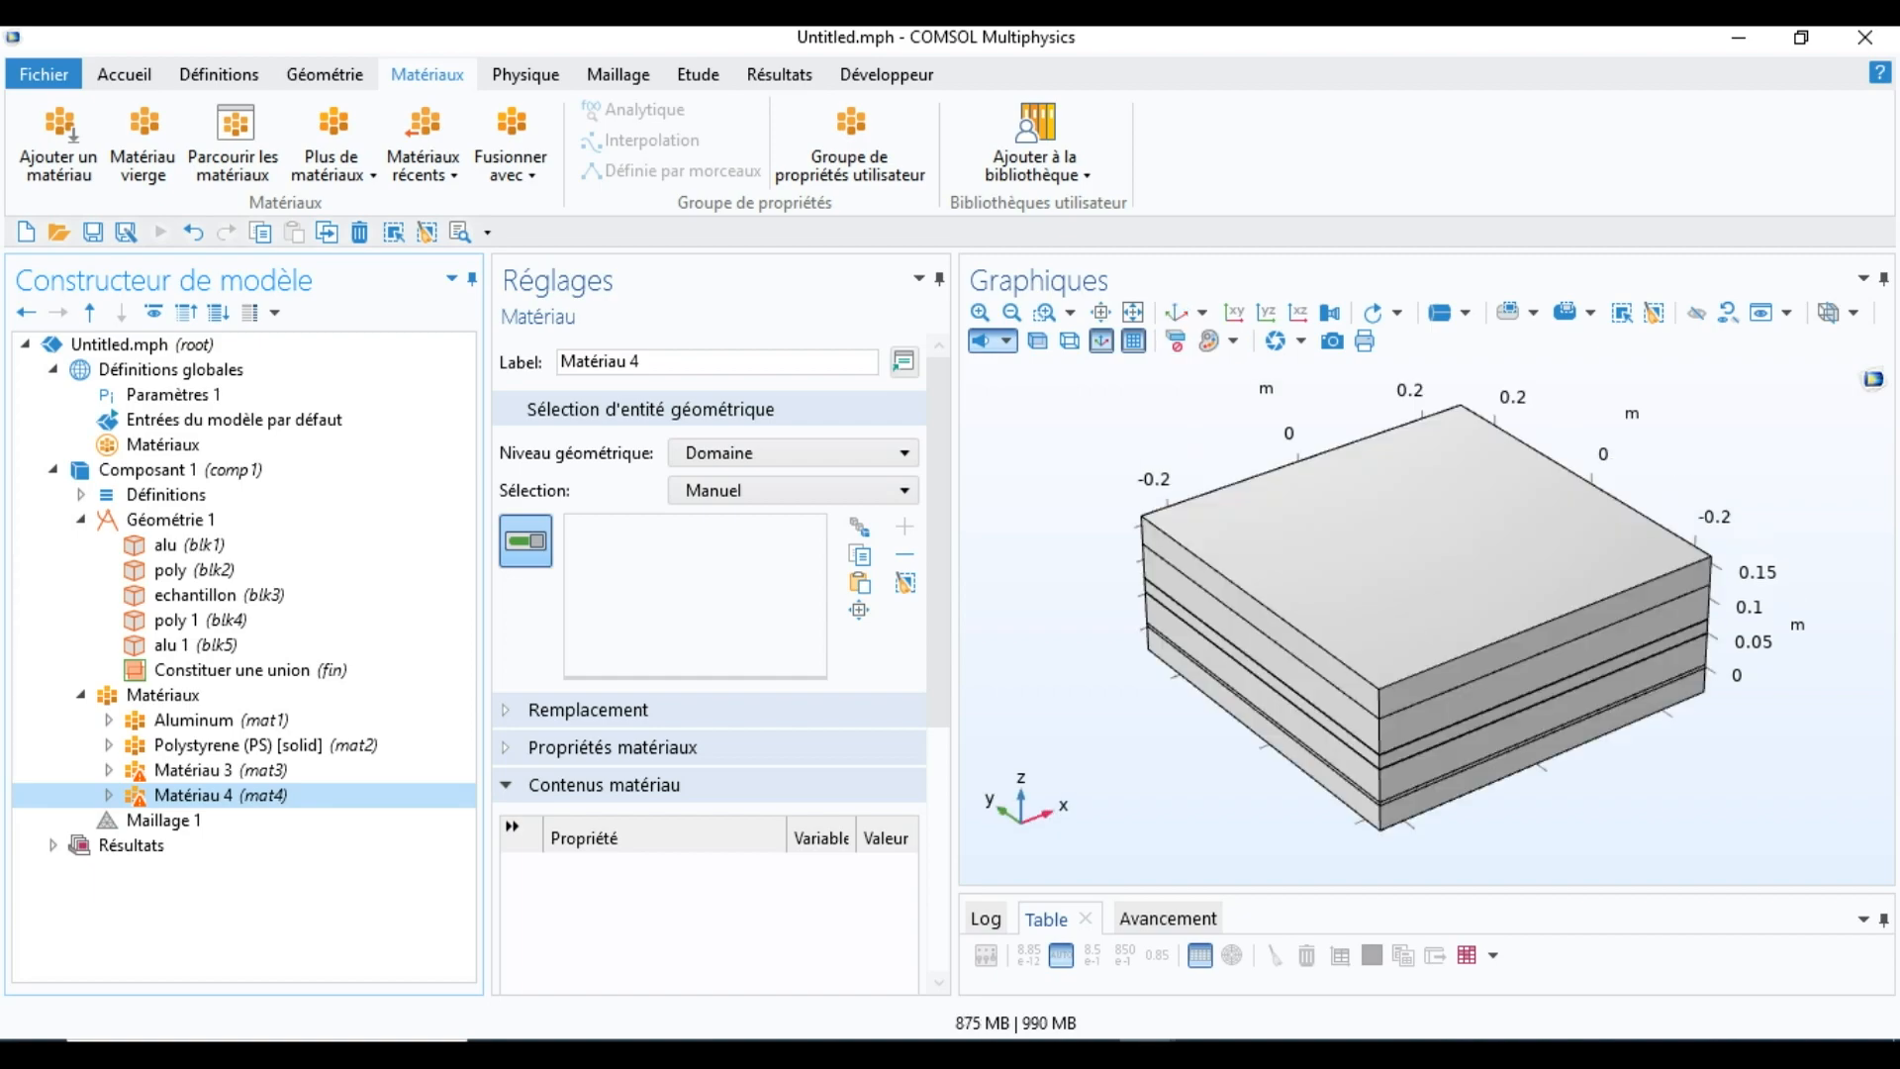
{"action": "left_click_drag", "start_coordinate": [1415, 604], "coordinate": [1360, 500]}
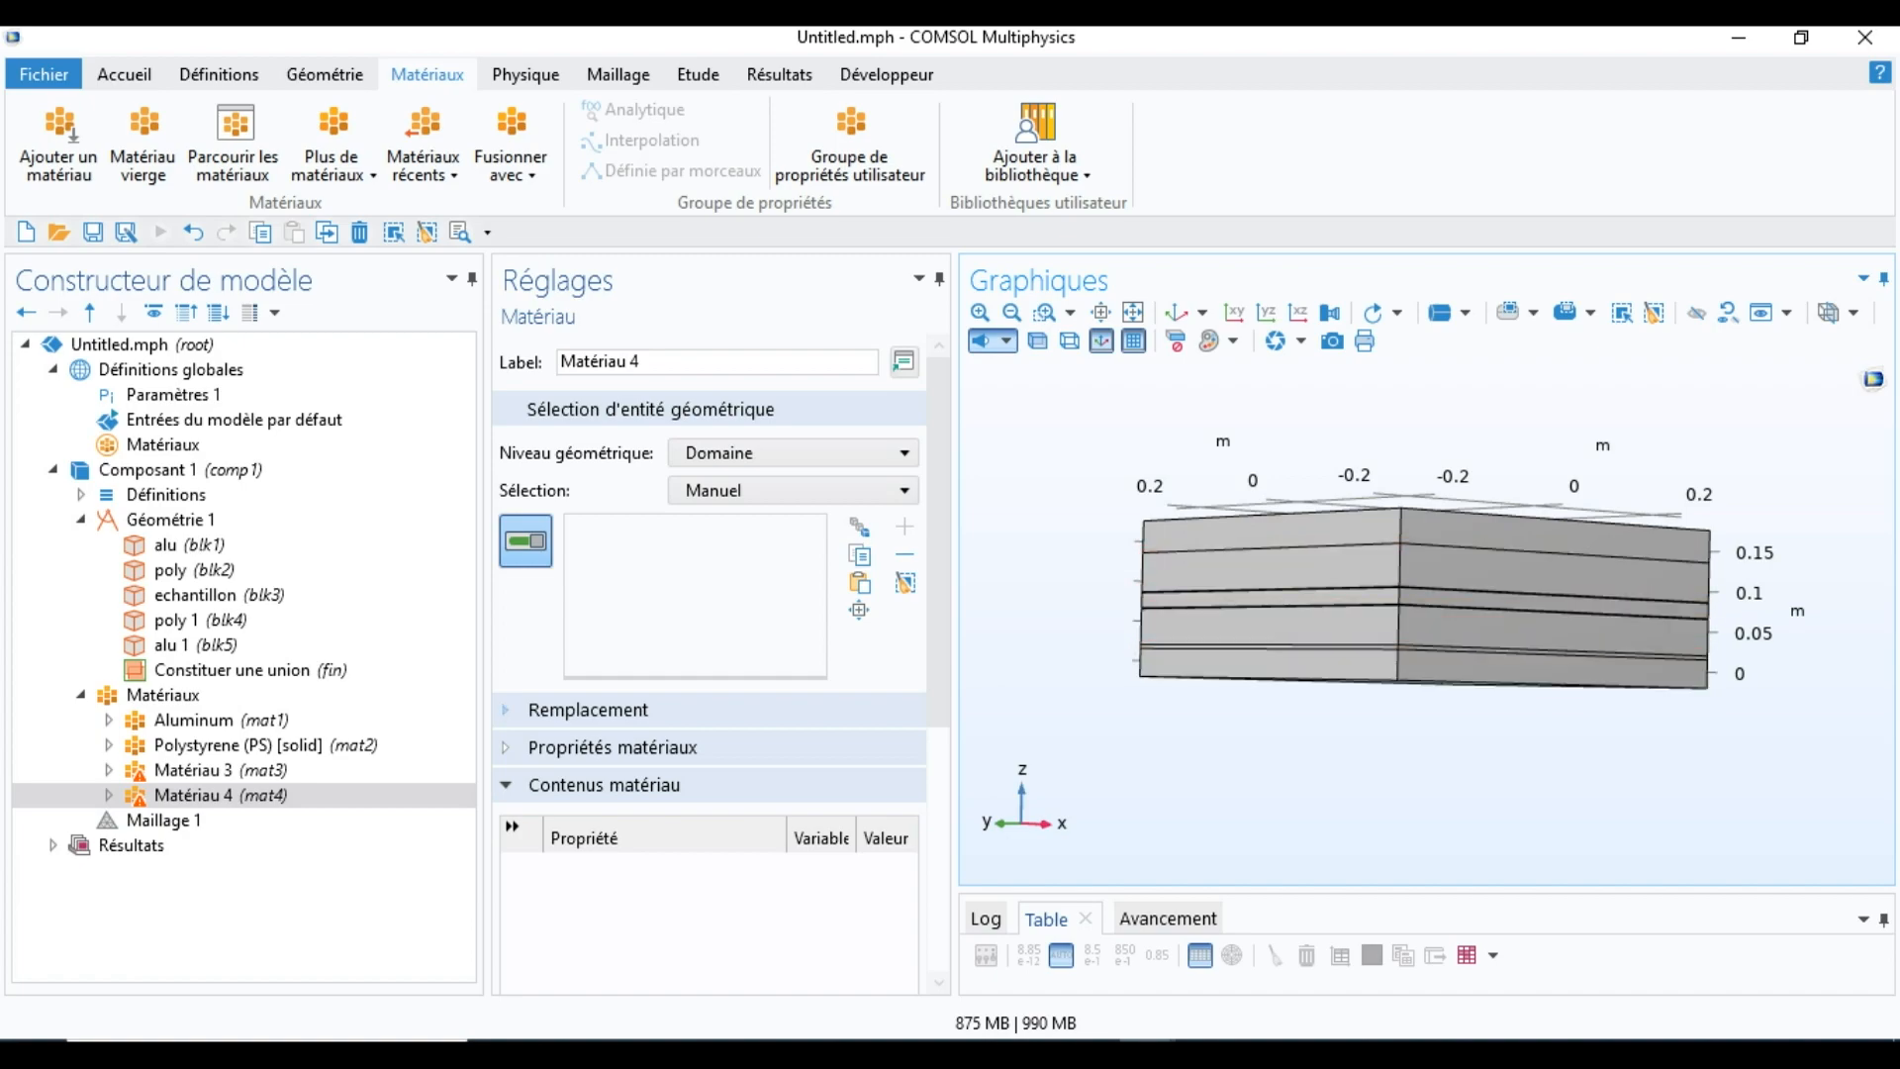
{"action": "scroll", "coordinate": [710, 594], "scroll_direction": "down", "scroll_amount": 3}
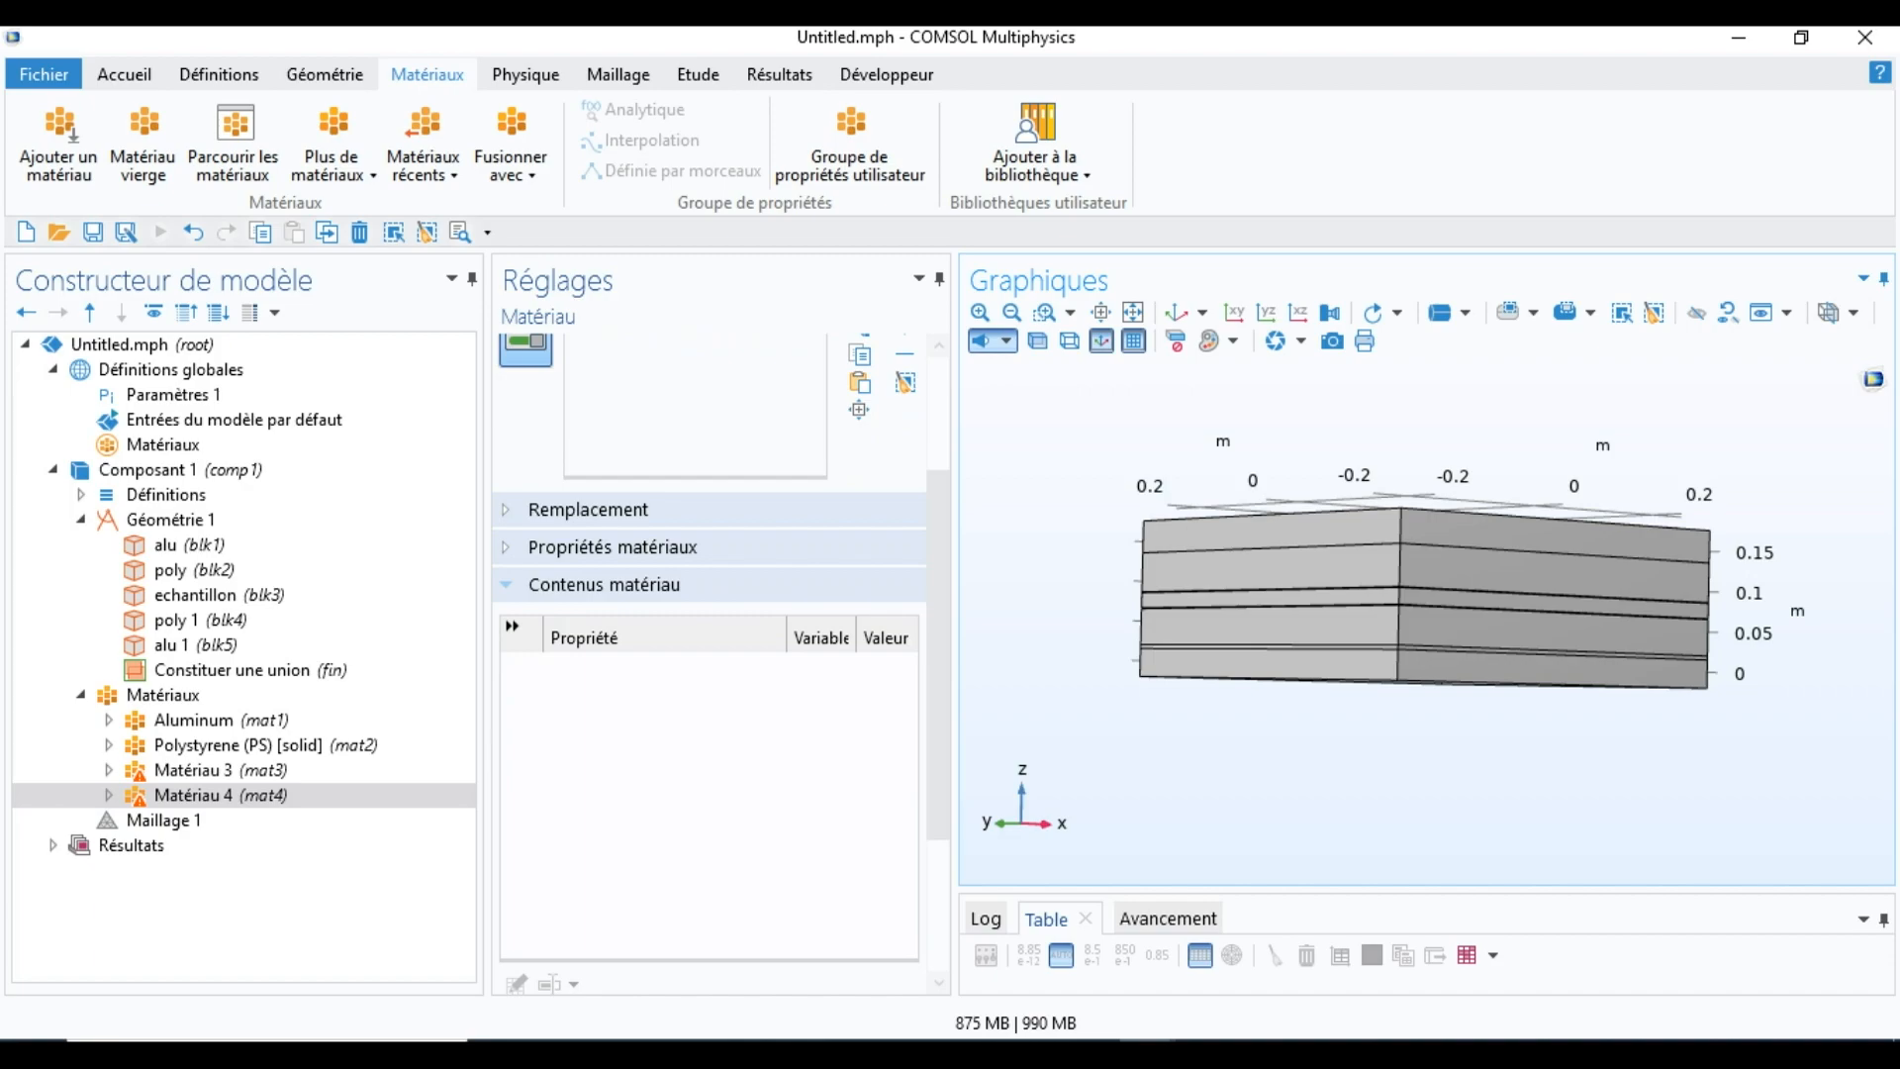
{"action": "left_click", "coordinate": [611, 548]}
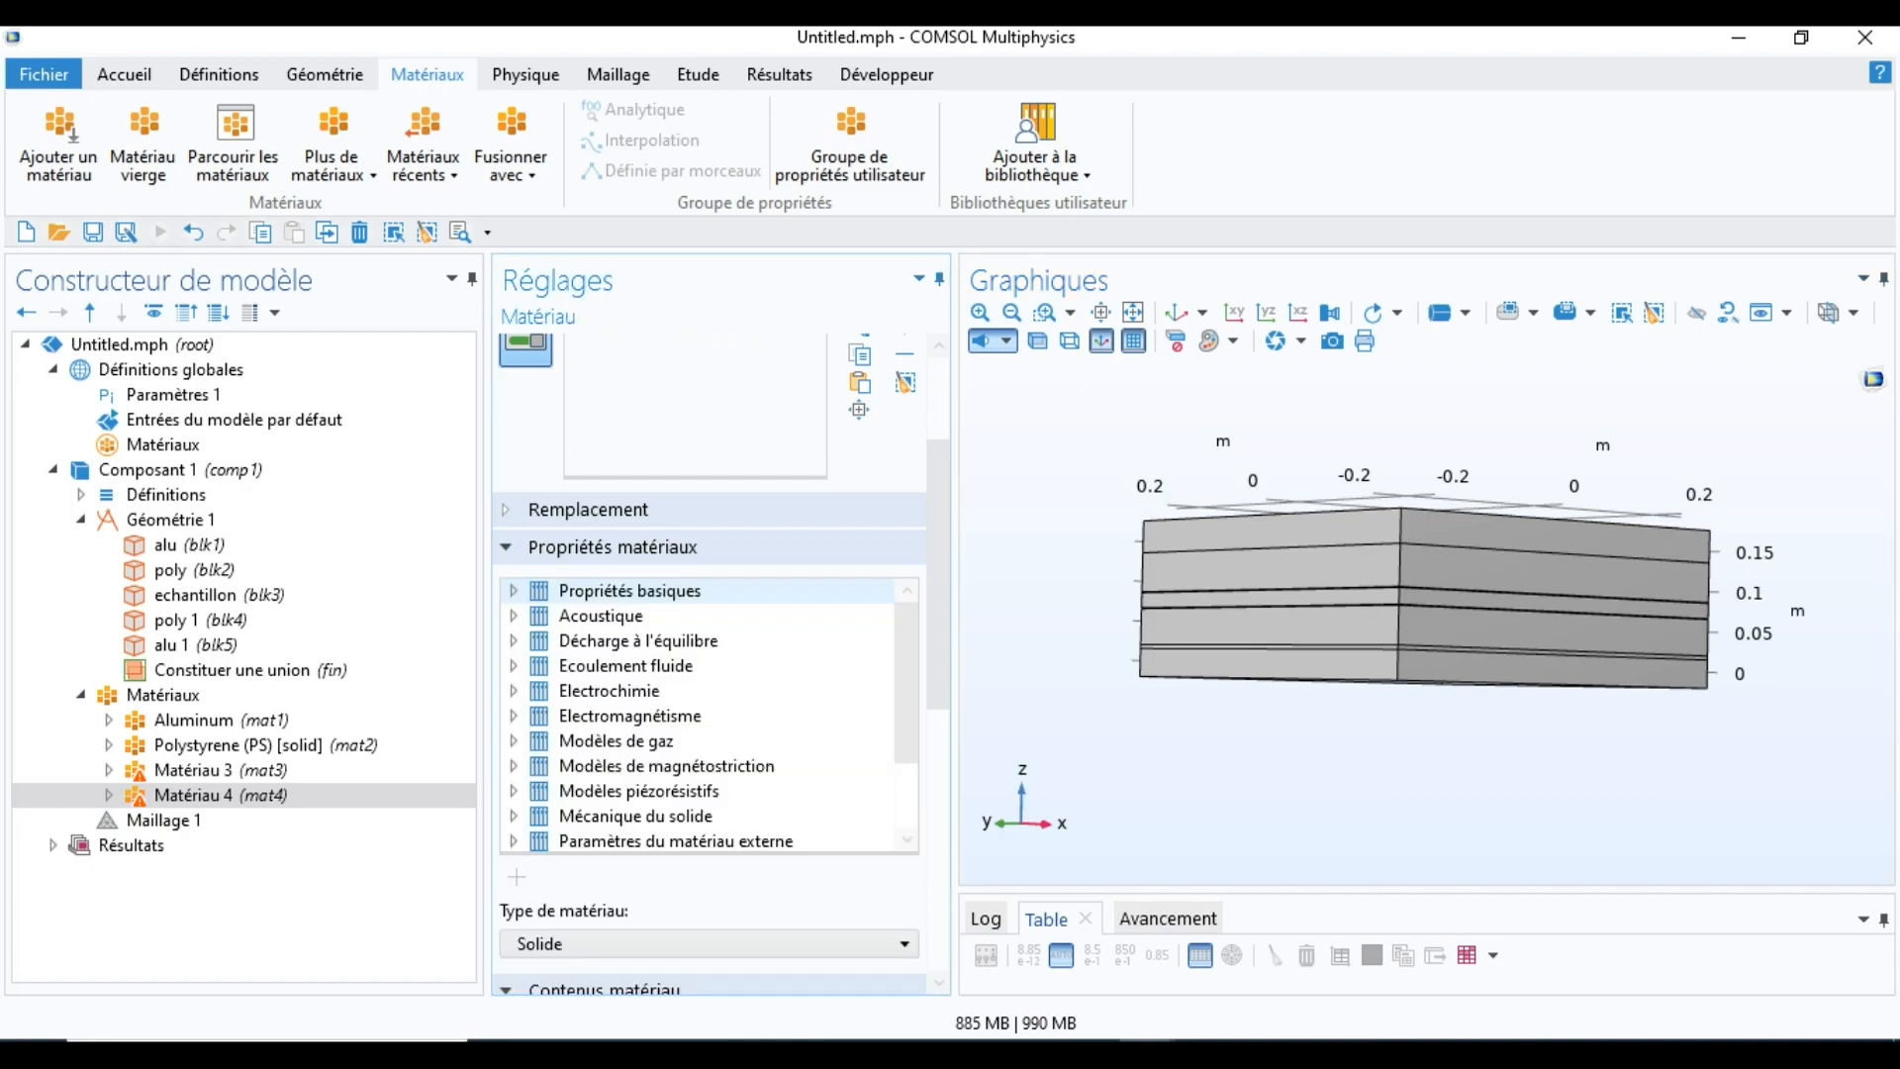
{"action": "left_click", "coordinate": [514, 591]}
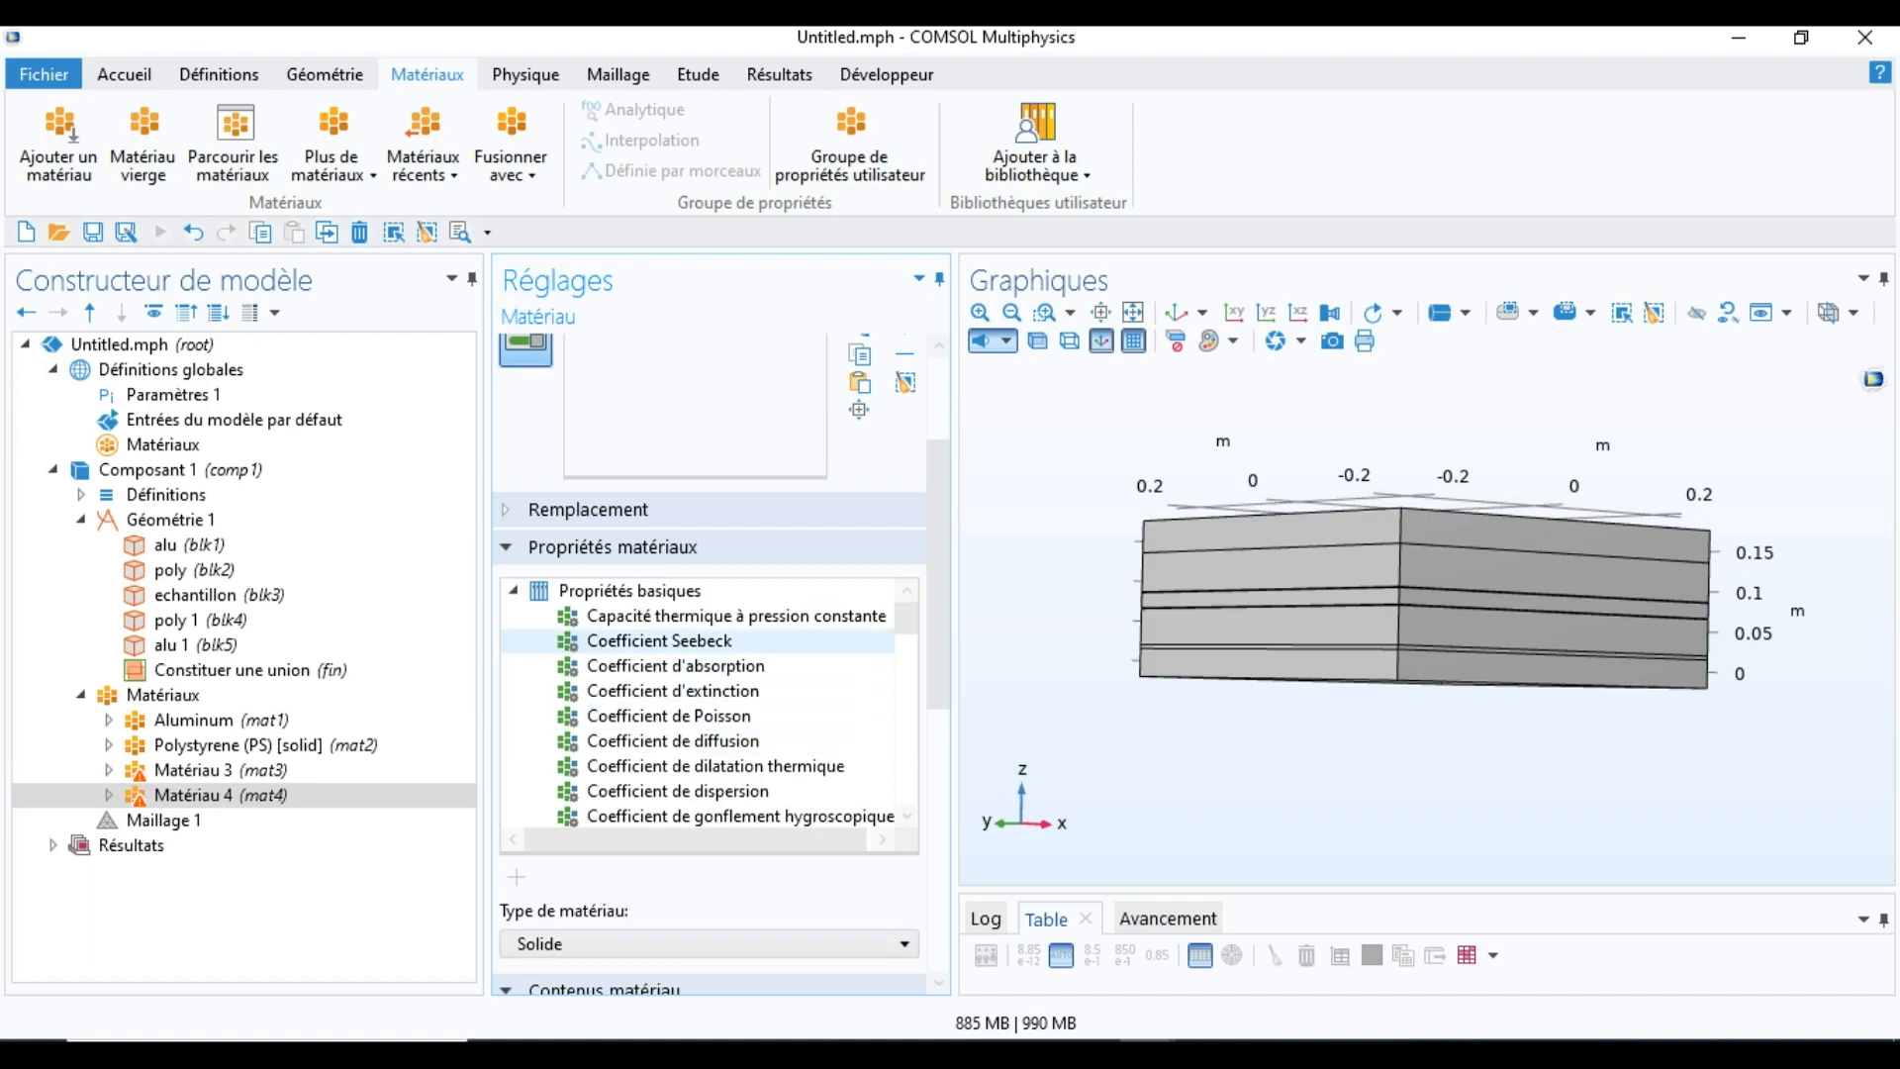
{"action": "left_click", "coordinate": [736, 616]}
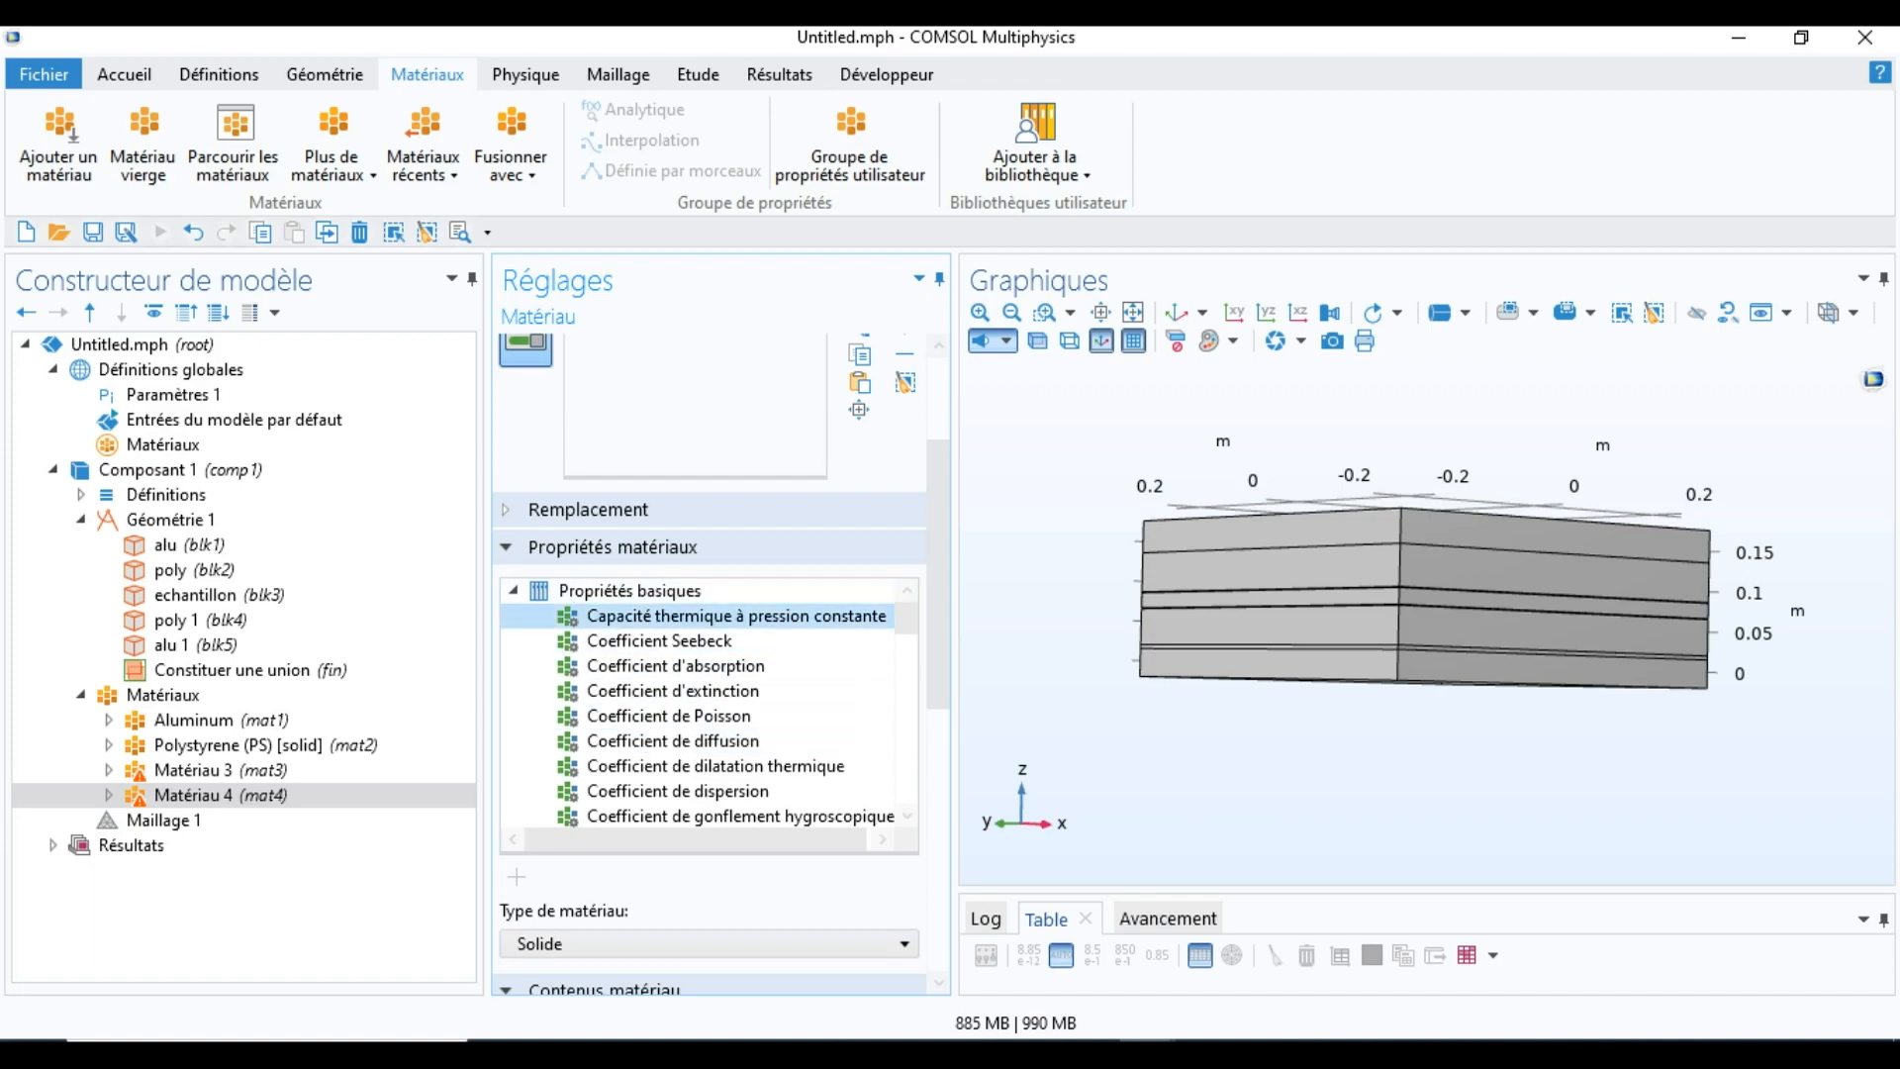
{"action": "scroll", "coordinate": [693, 716], "scroll_direction": "down", "scroll_amount": 2}
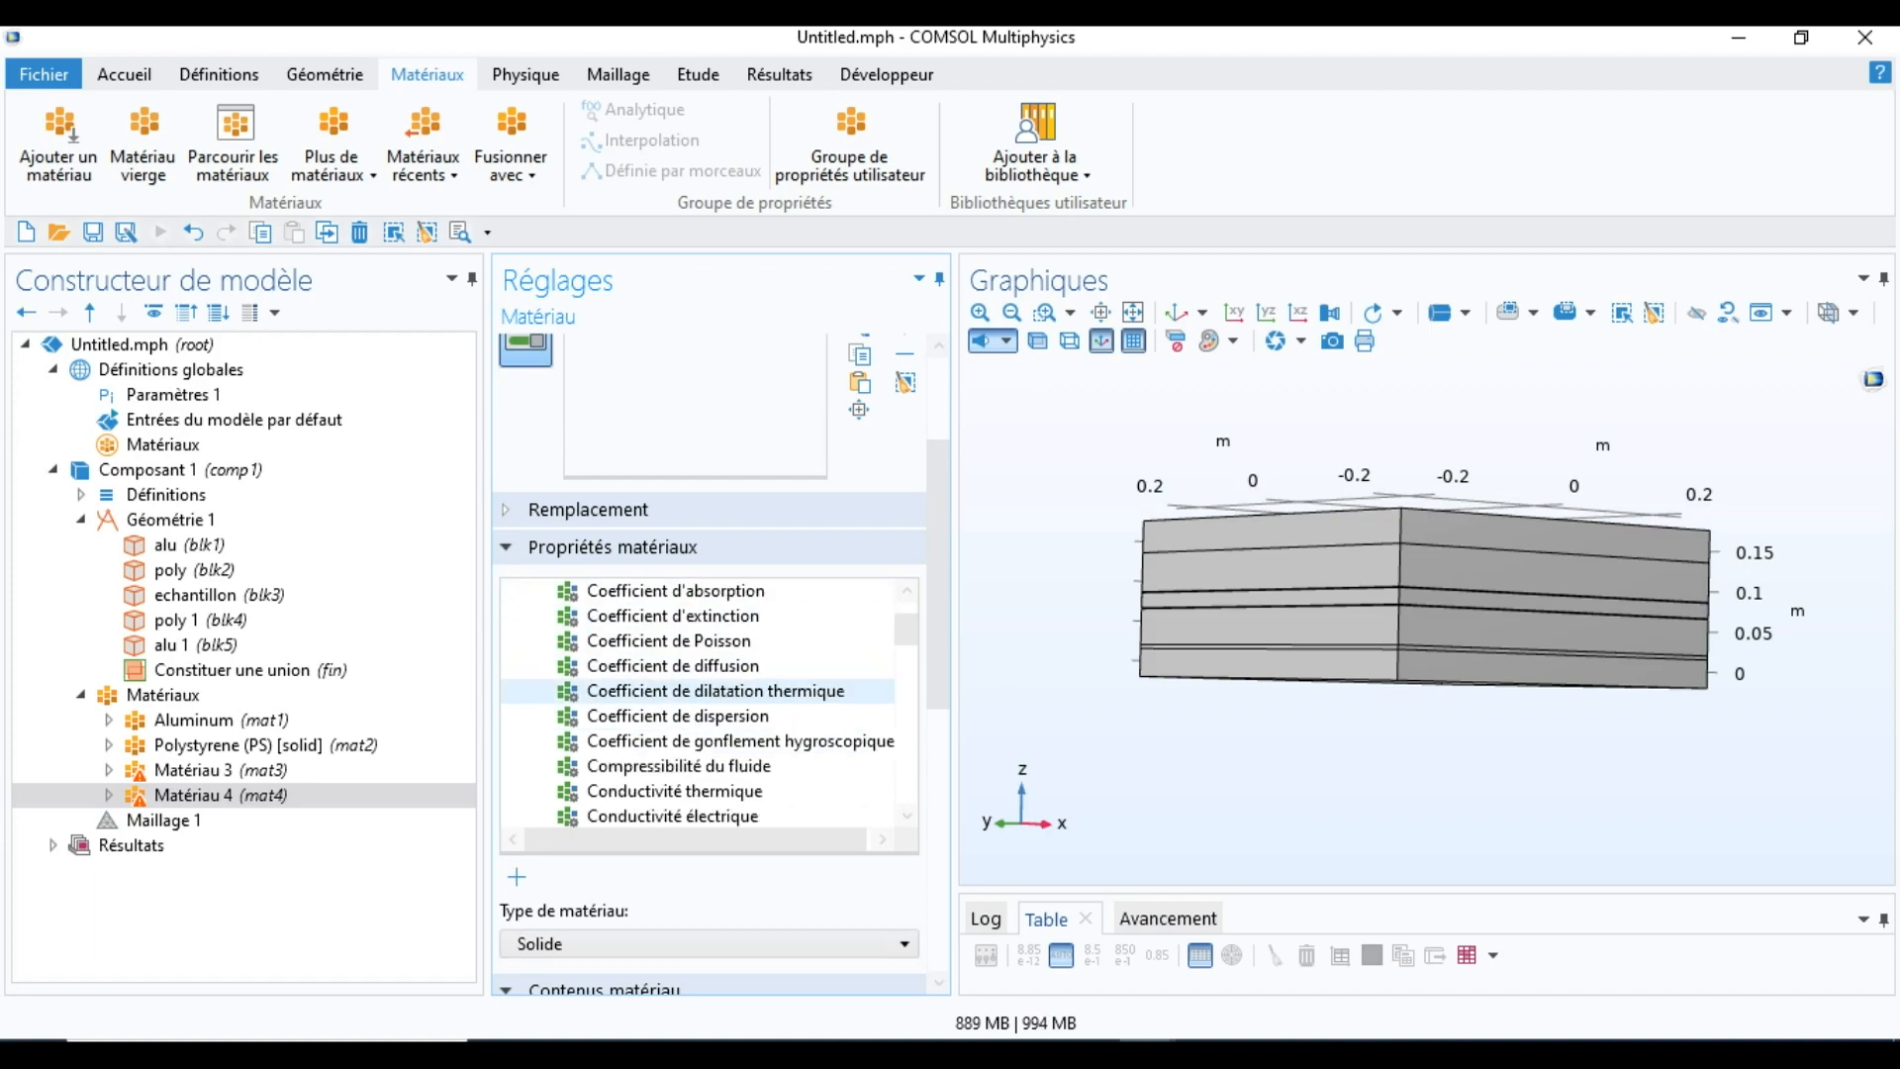
{"action": "left_click", "coordinate": [692, 716]}
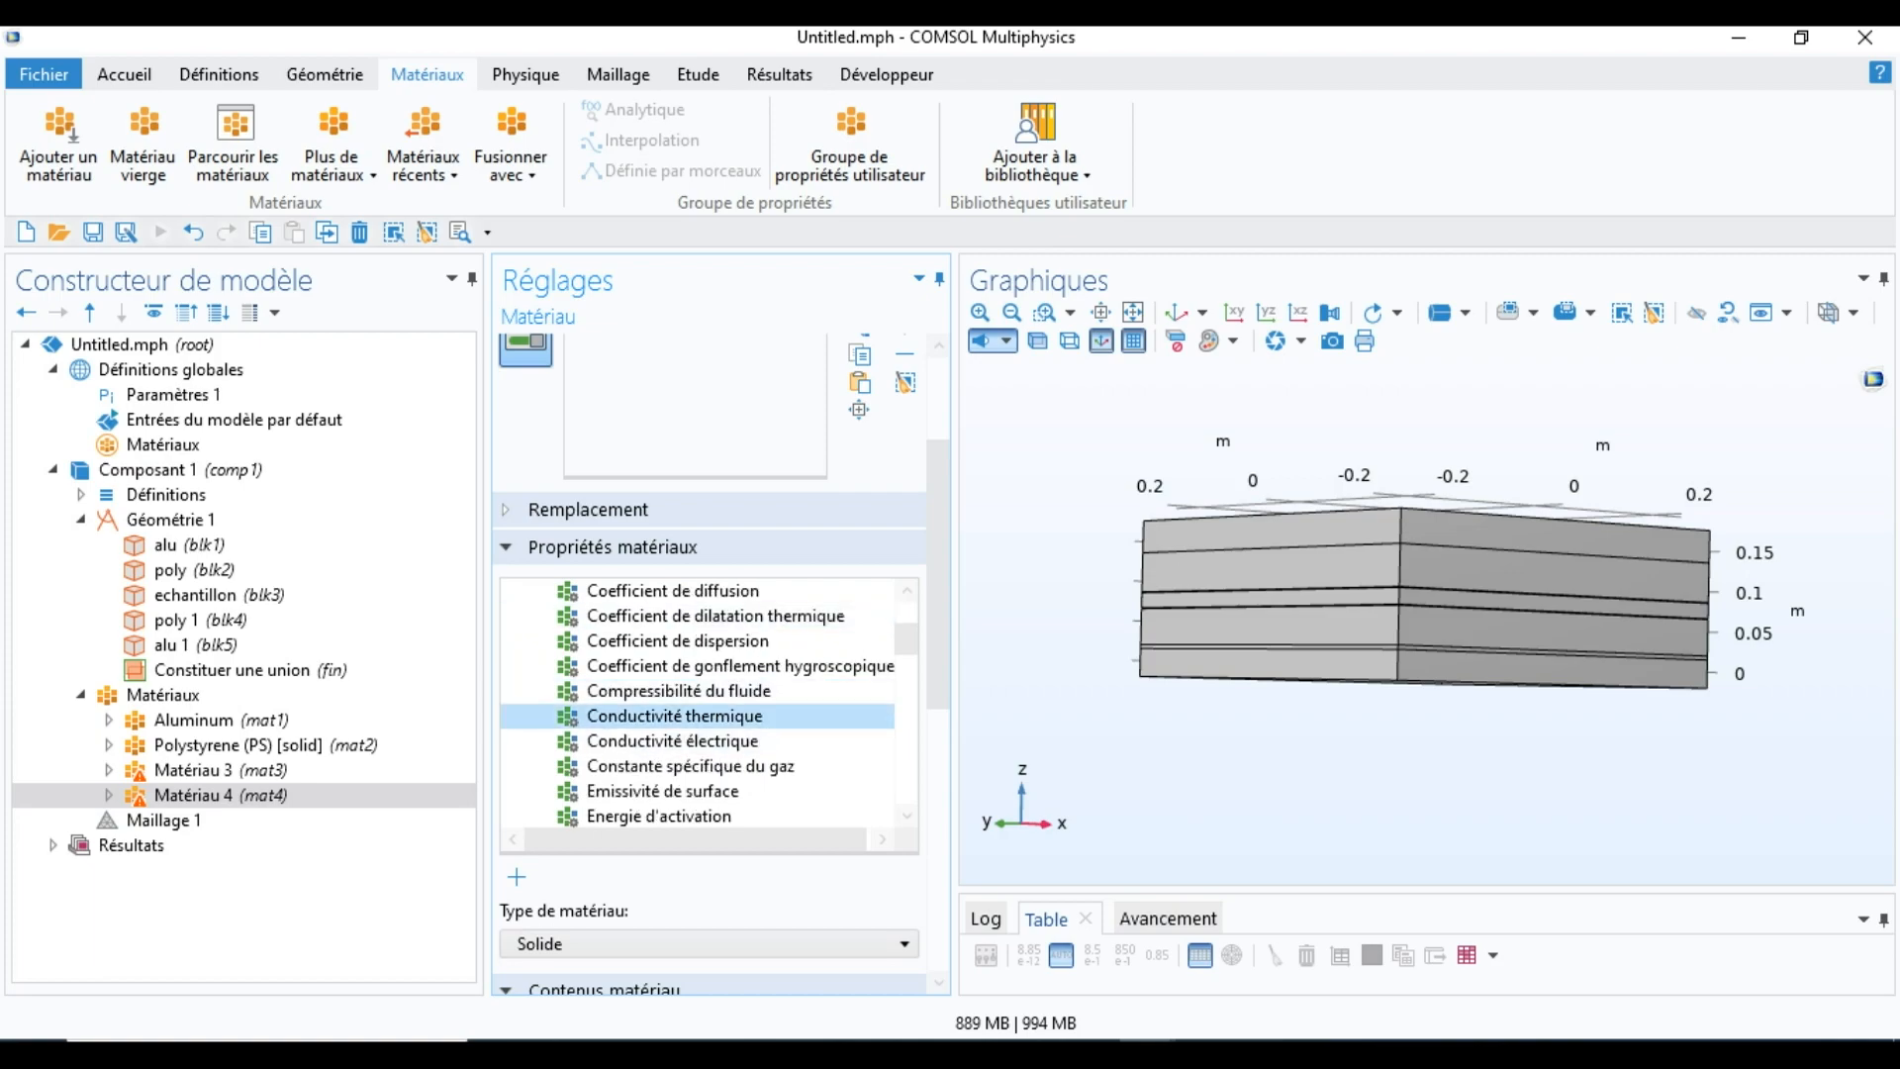
{"action": "scroll", "coordinate": [692, 740], "scroll_direction": "down", "scroll_amount": 2}
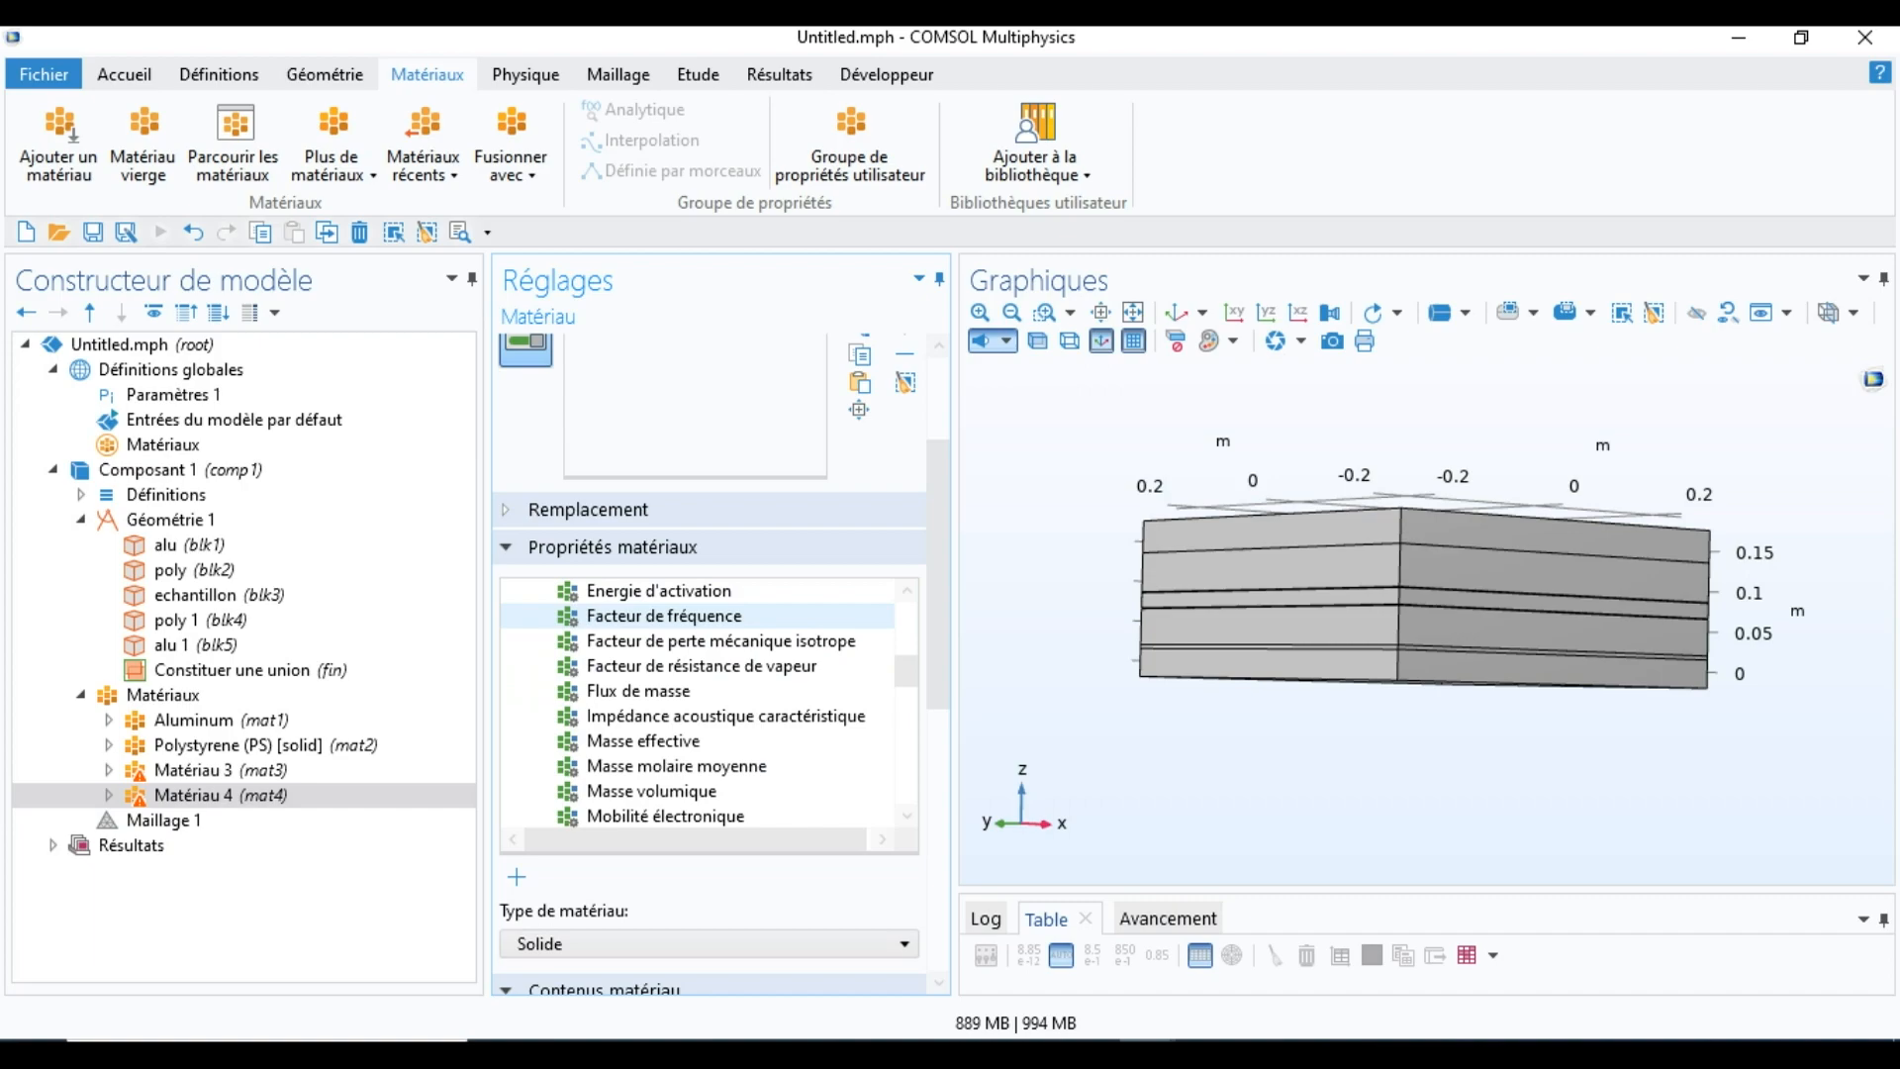
{"action": "scroll", "coordinate": [693, 615], "scroll_direction": "down", "scroll_amount": 1}
{"action": "left_click", "coordinate": [692, 716]}
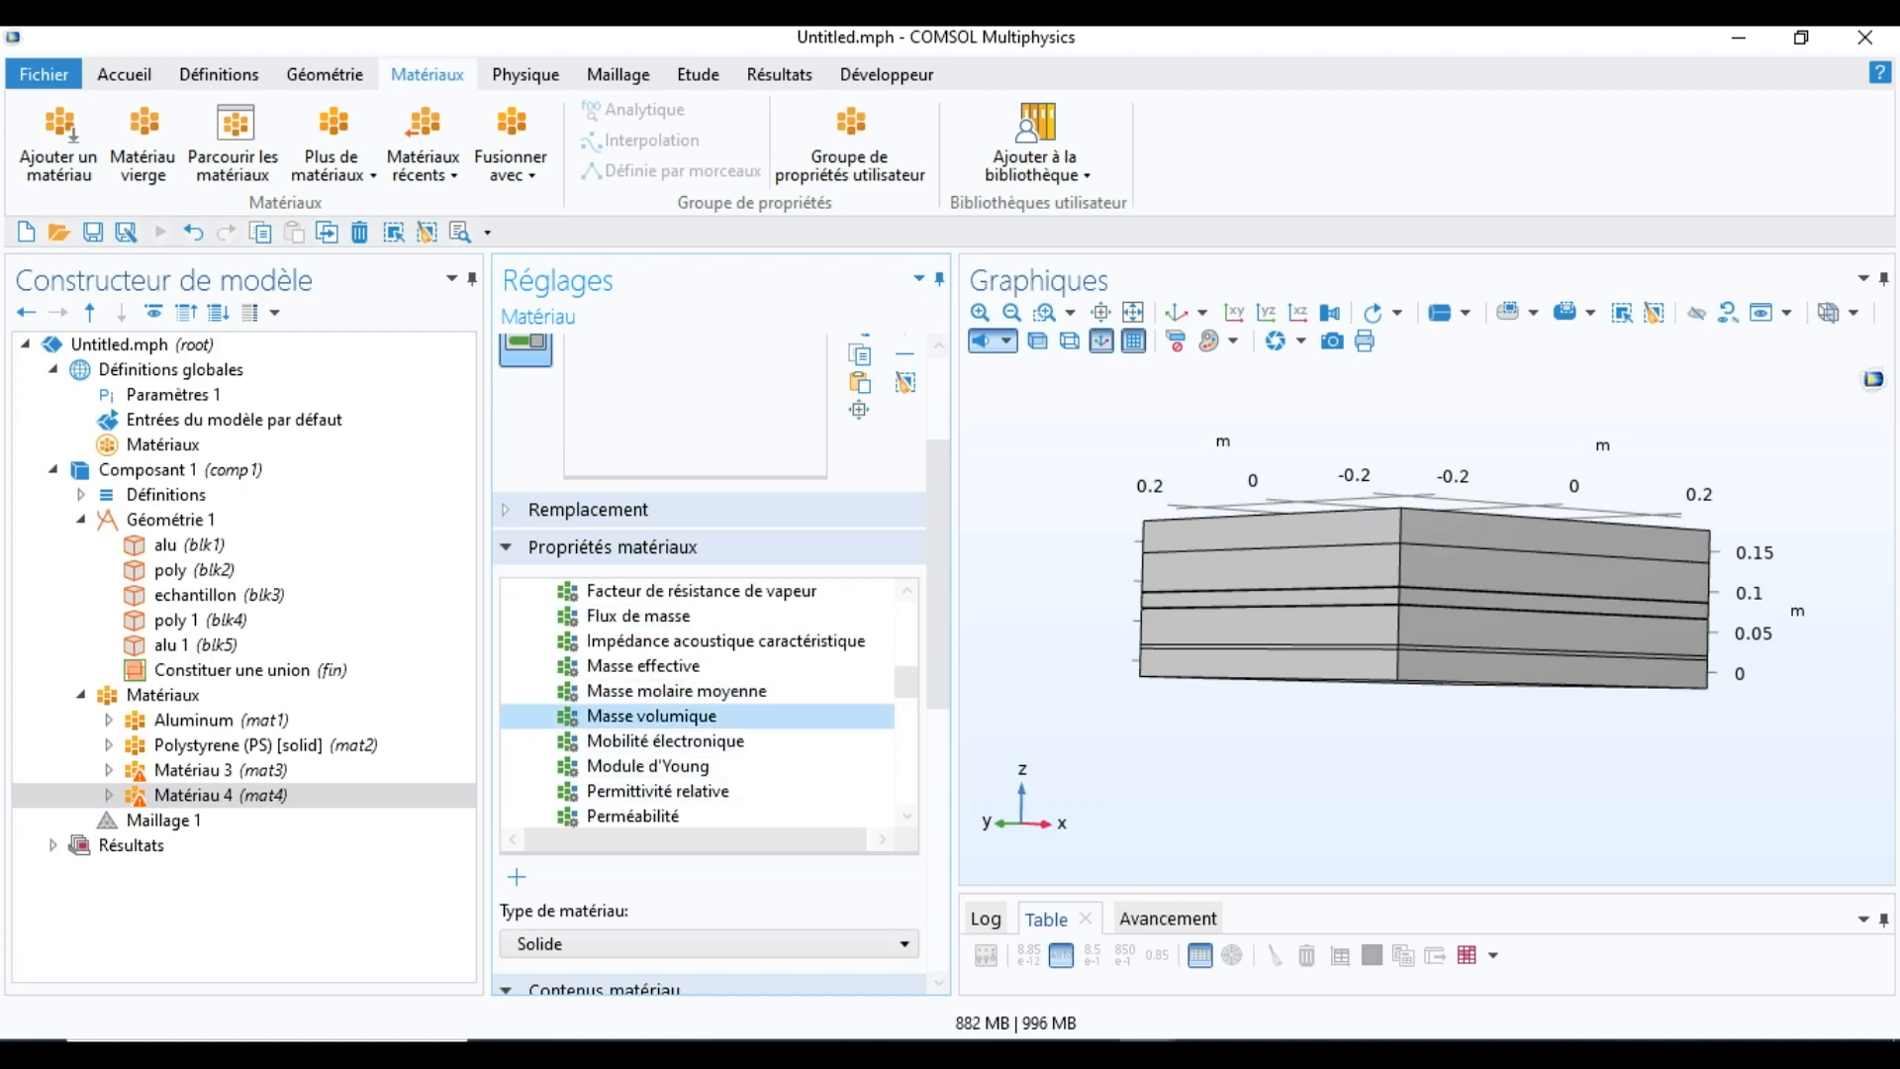
{"action": "left_click", "coordinate": [1091, 1055]}
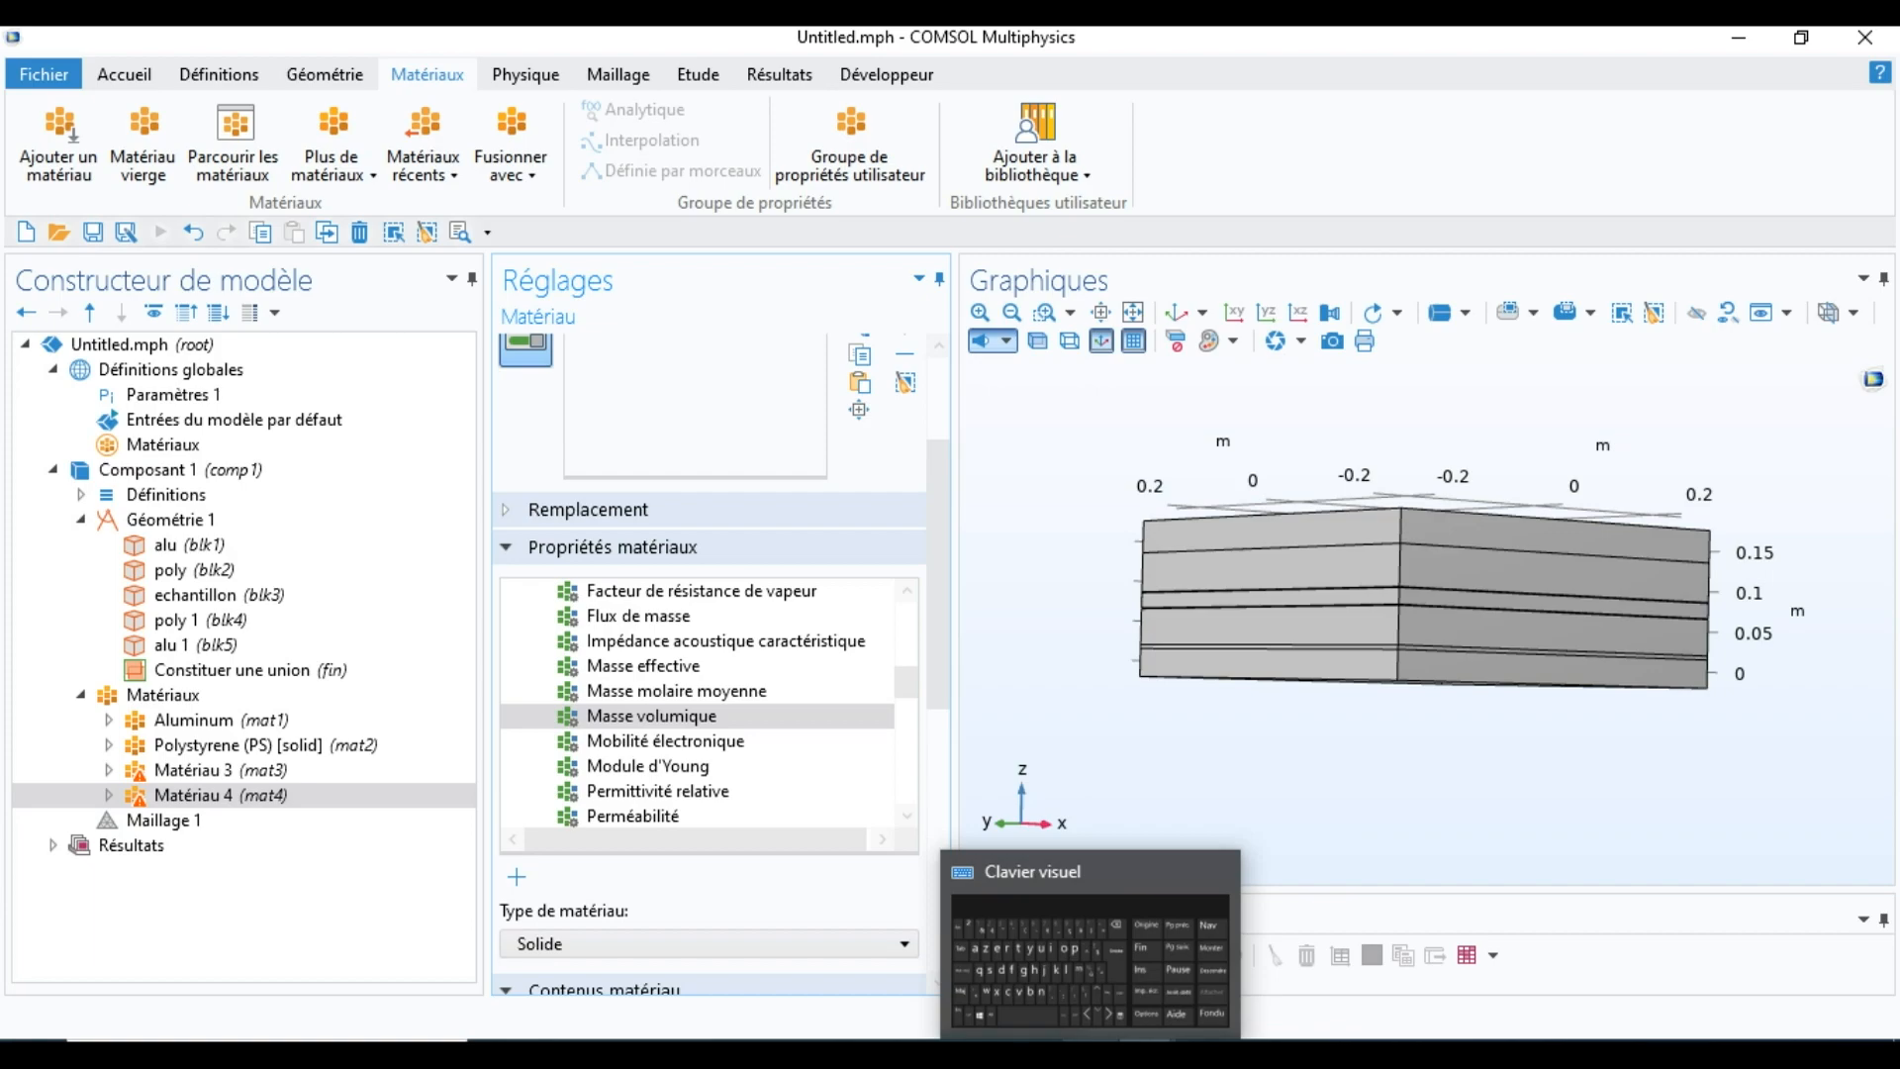
{"action": "scroll", "coordinate": [709, 554], "scroll_direction": "up", "scroll_amount": 3}
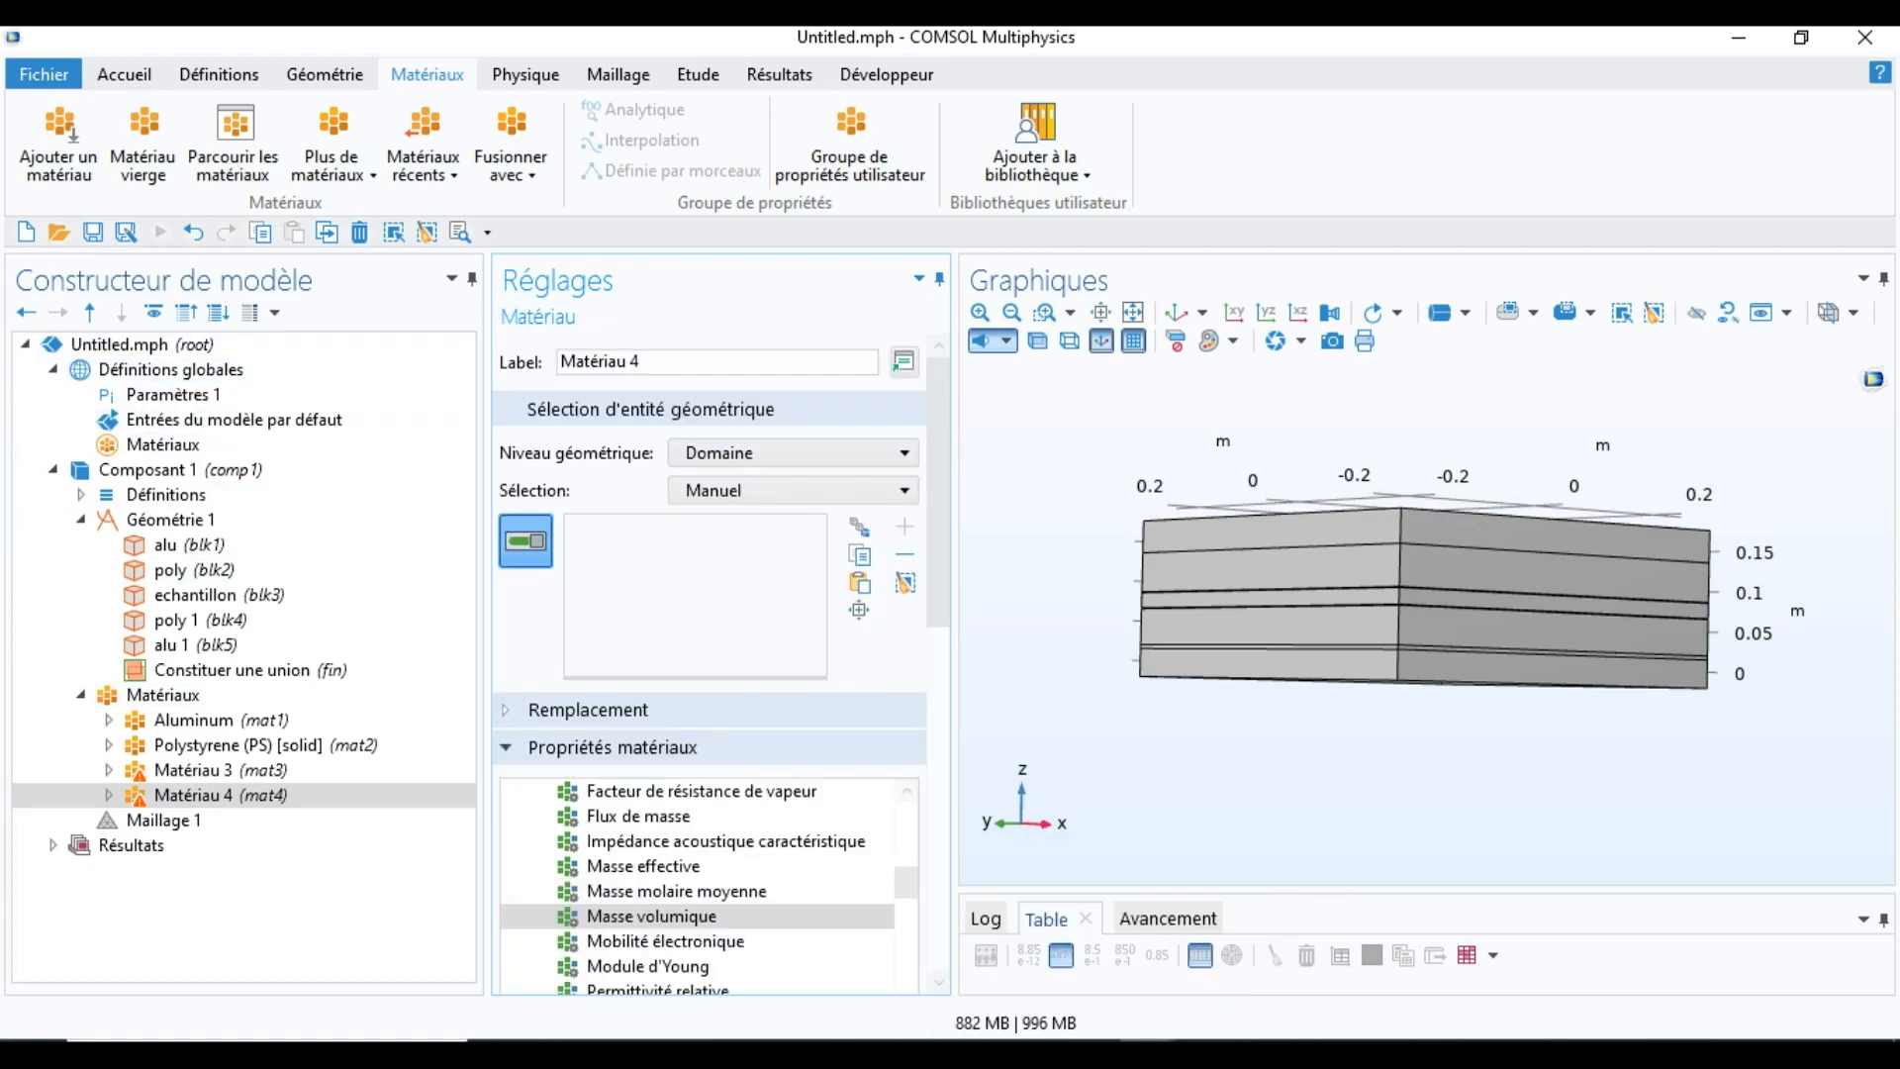
{"action": "left_click", "coordinate": [594, 747]}
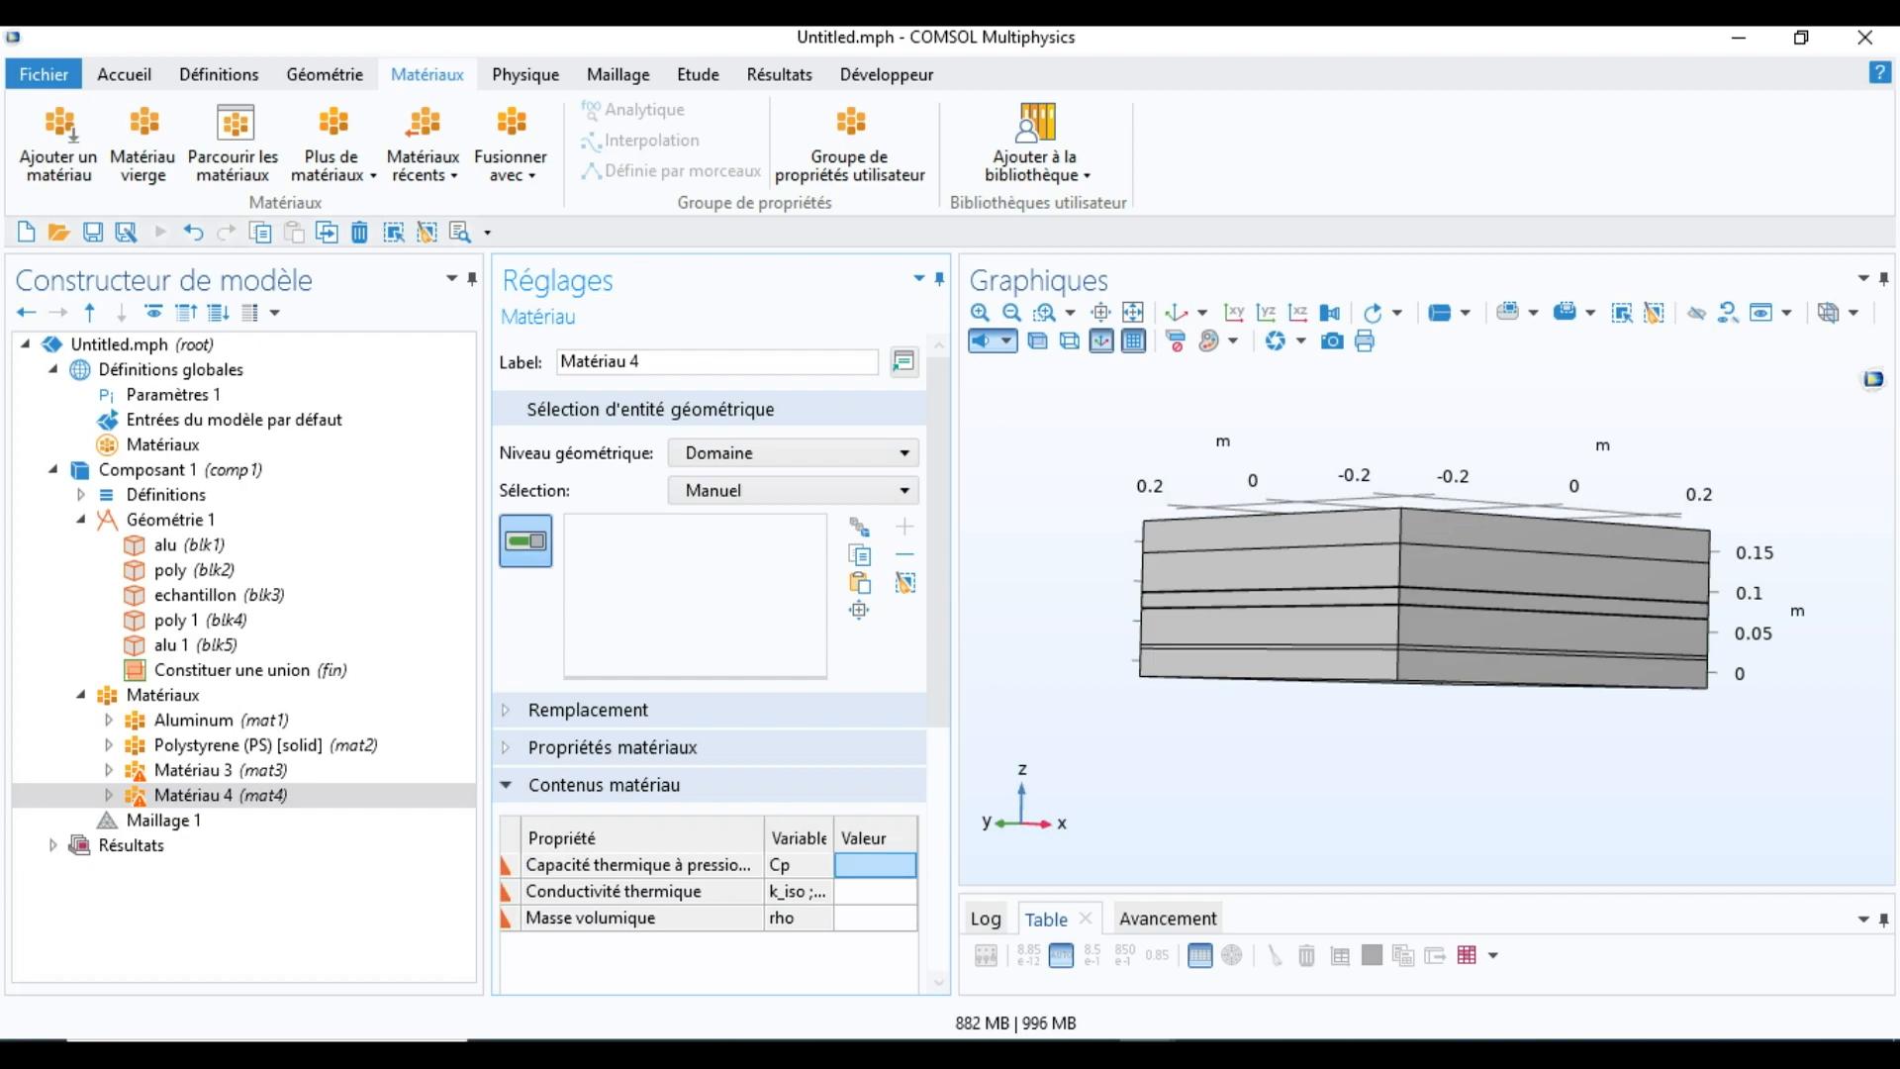
Step: Set Matériau 4's heat capacity to 1142.42, thermal conductivity to 0.298 and density to 861.73, and assign it to the middle layer, domain 4
{"action": "left_click", "coordinate": [875, 864]}
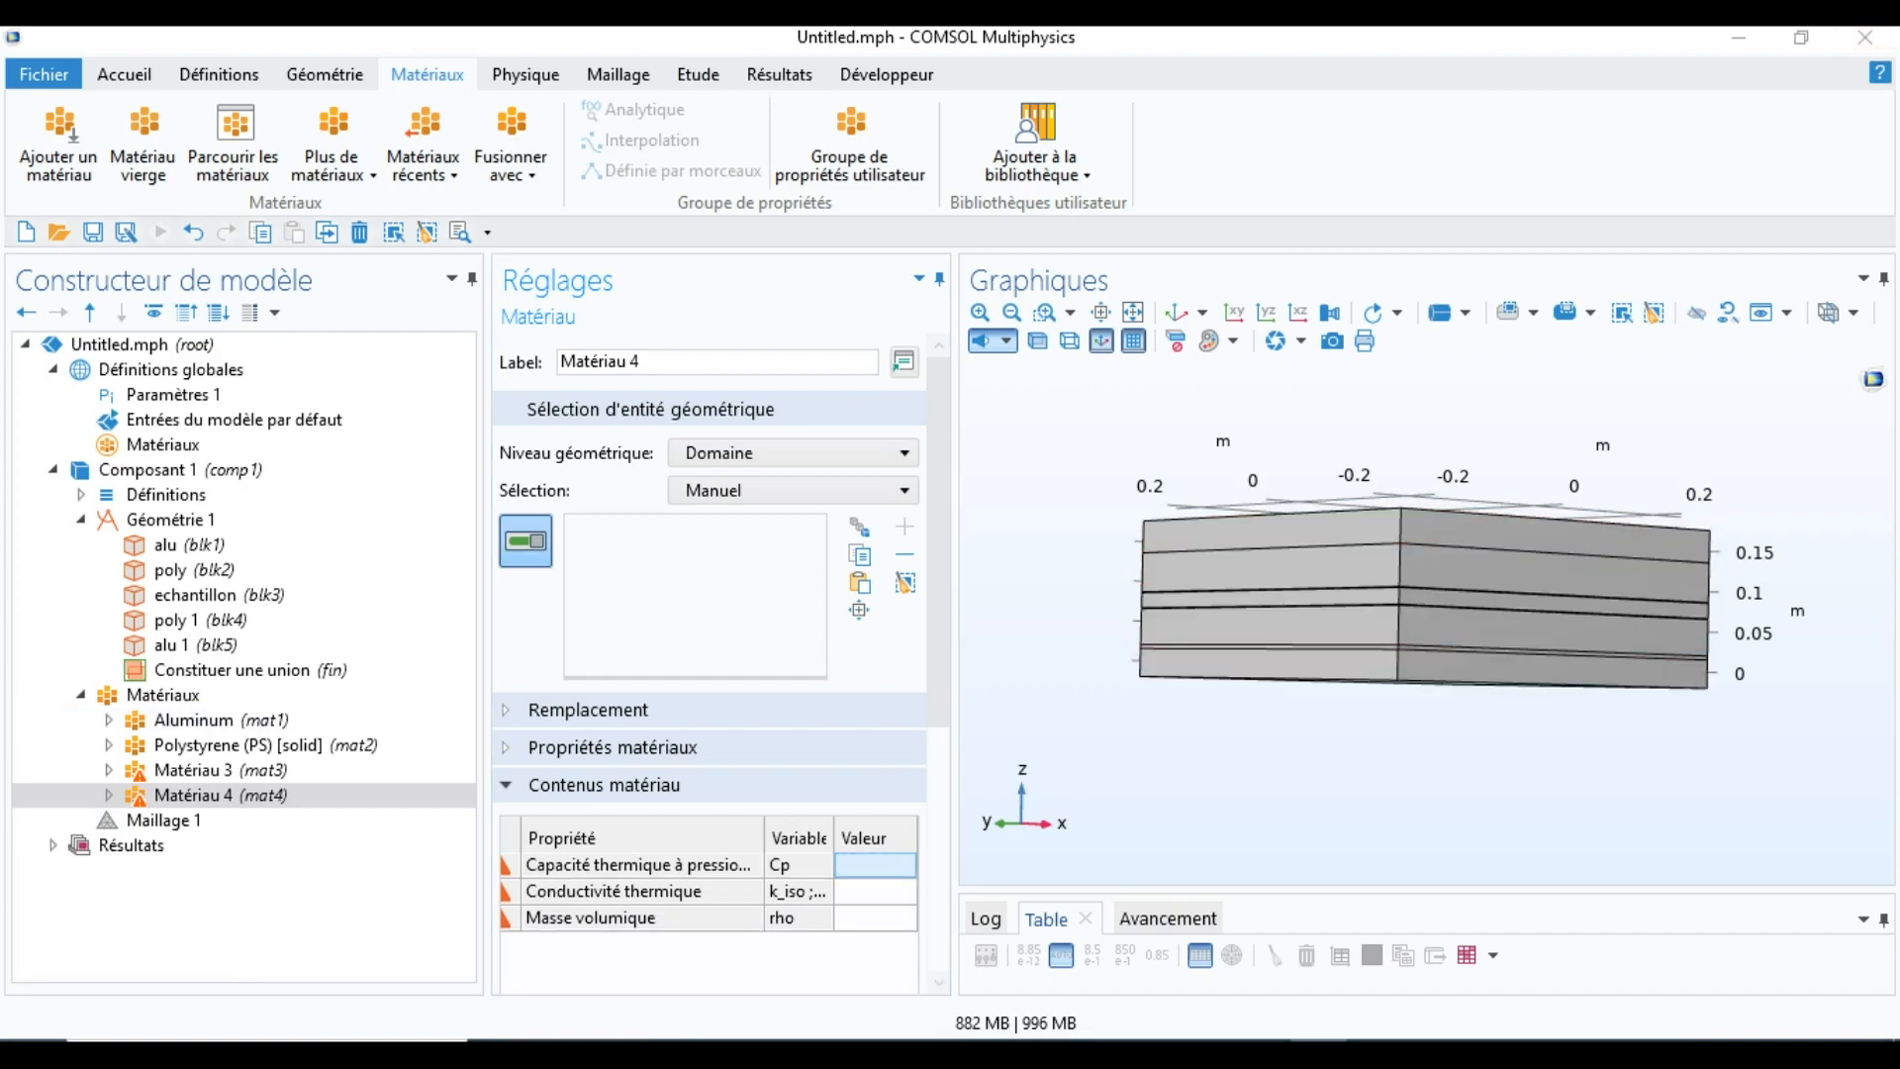
{"action": "type", "text": "1"}
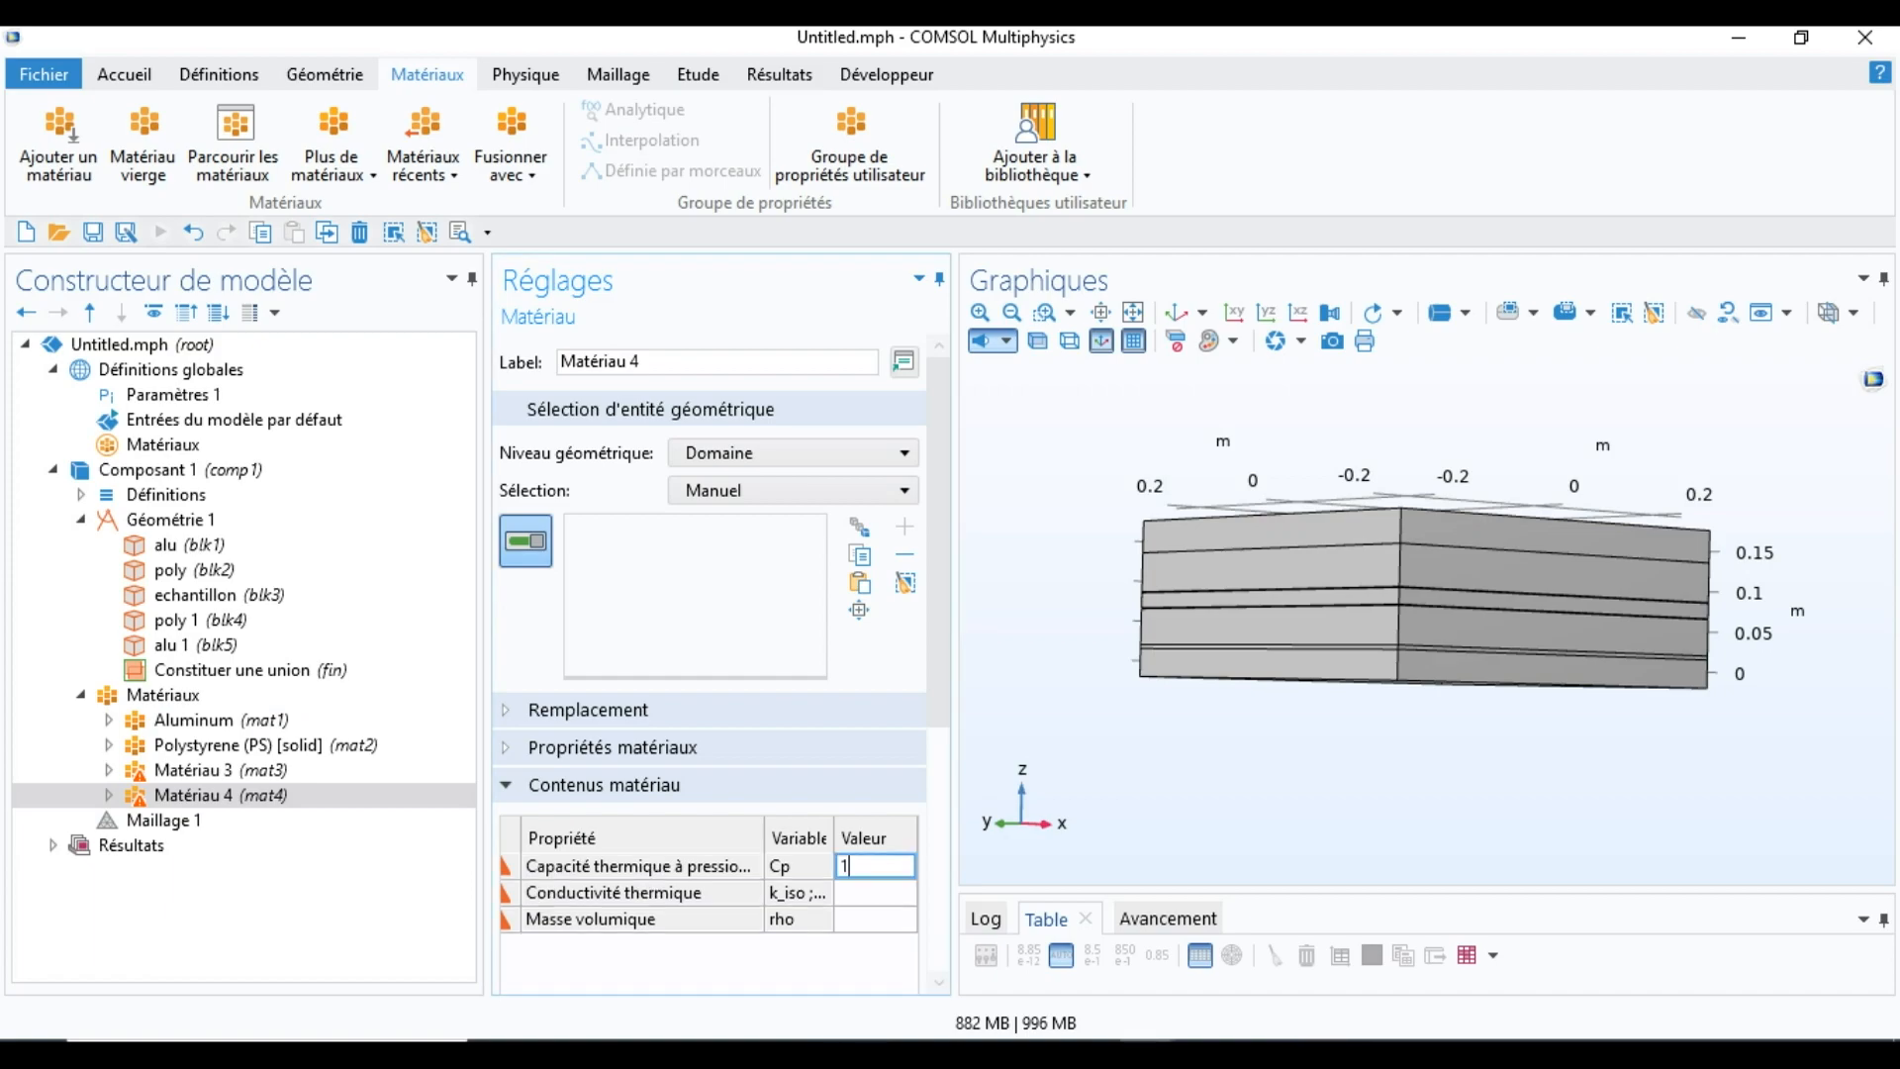
{"action": "type", "text": "142.42"}
{"action": "left_click", "coordinate": [876, 891]}
{"action": "type", "text": "0"}
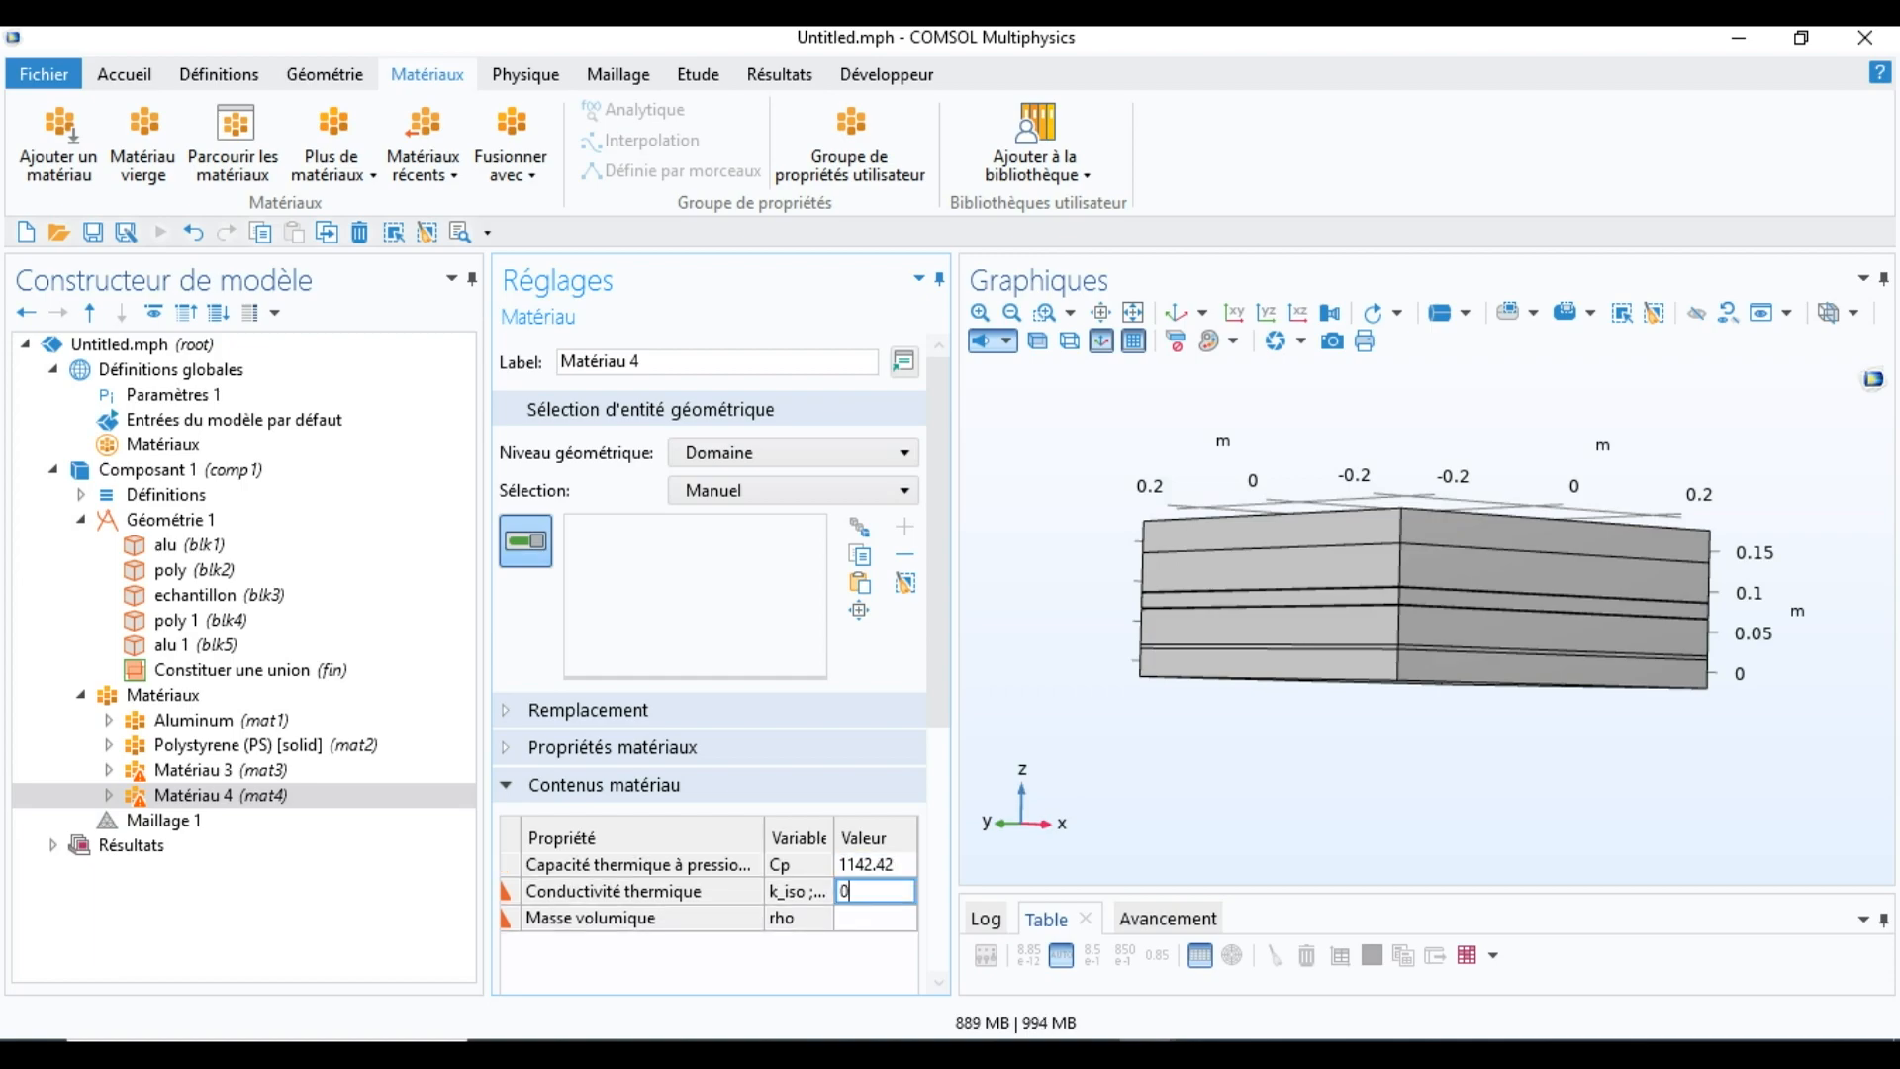
{"action": "type", "text": ".298"}
{"action": "left_click", "coordinate": [876, 916]}
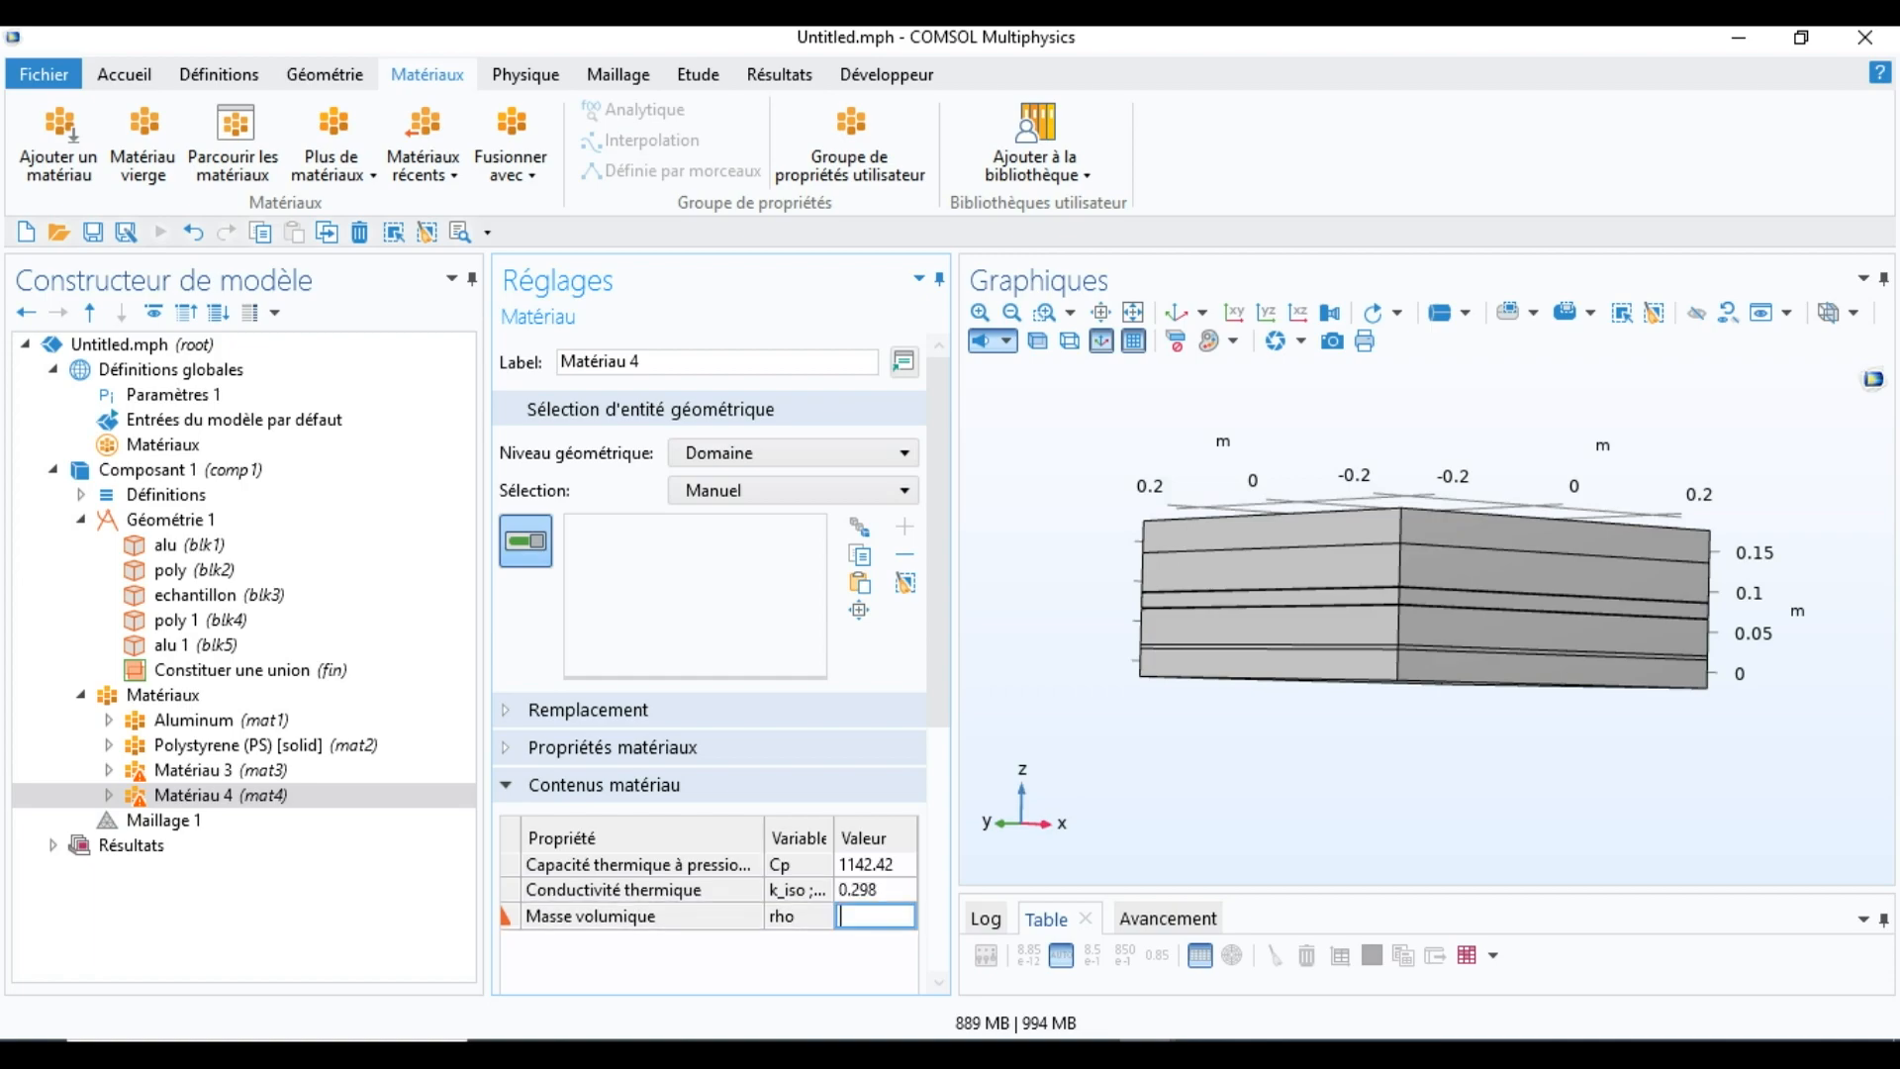
{"action": "type", "text": "861.73"}
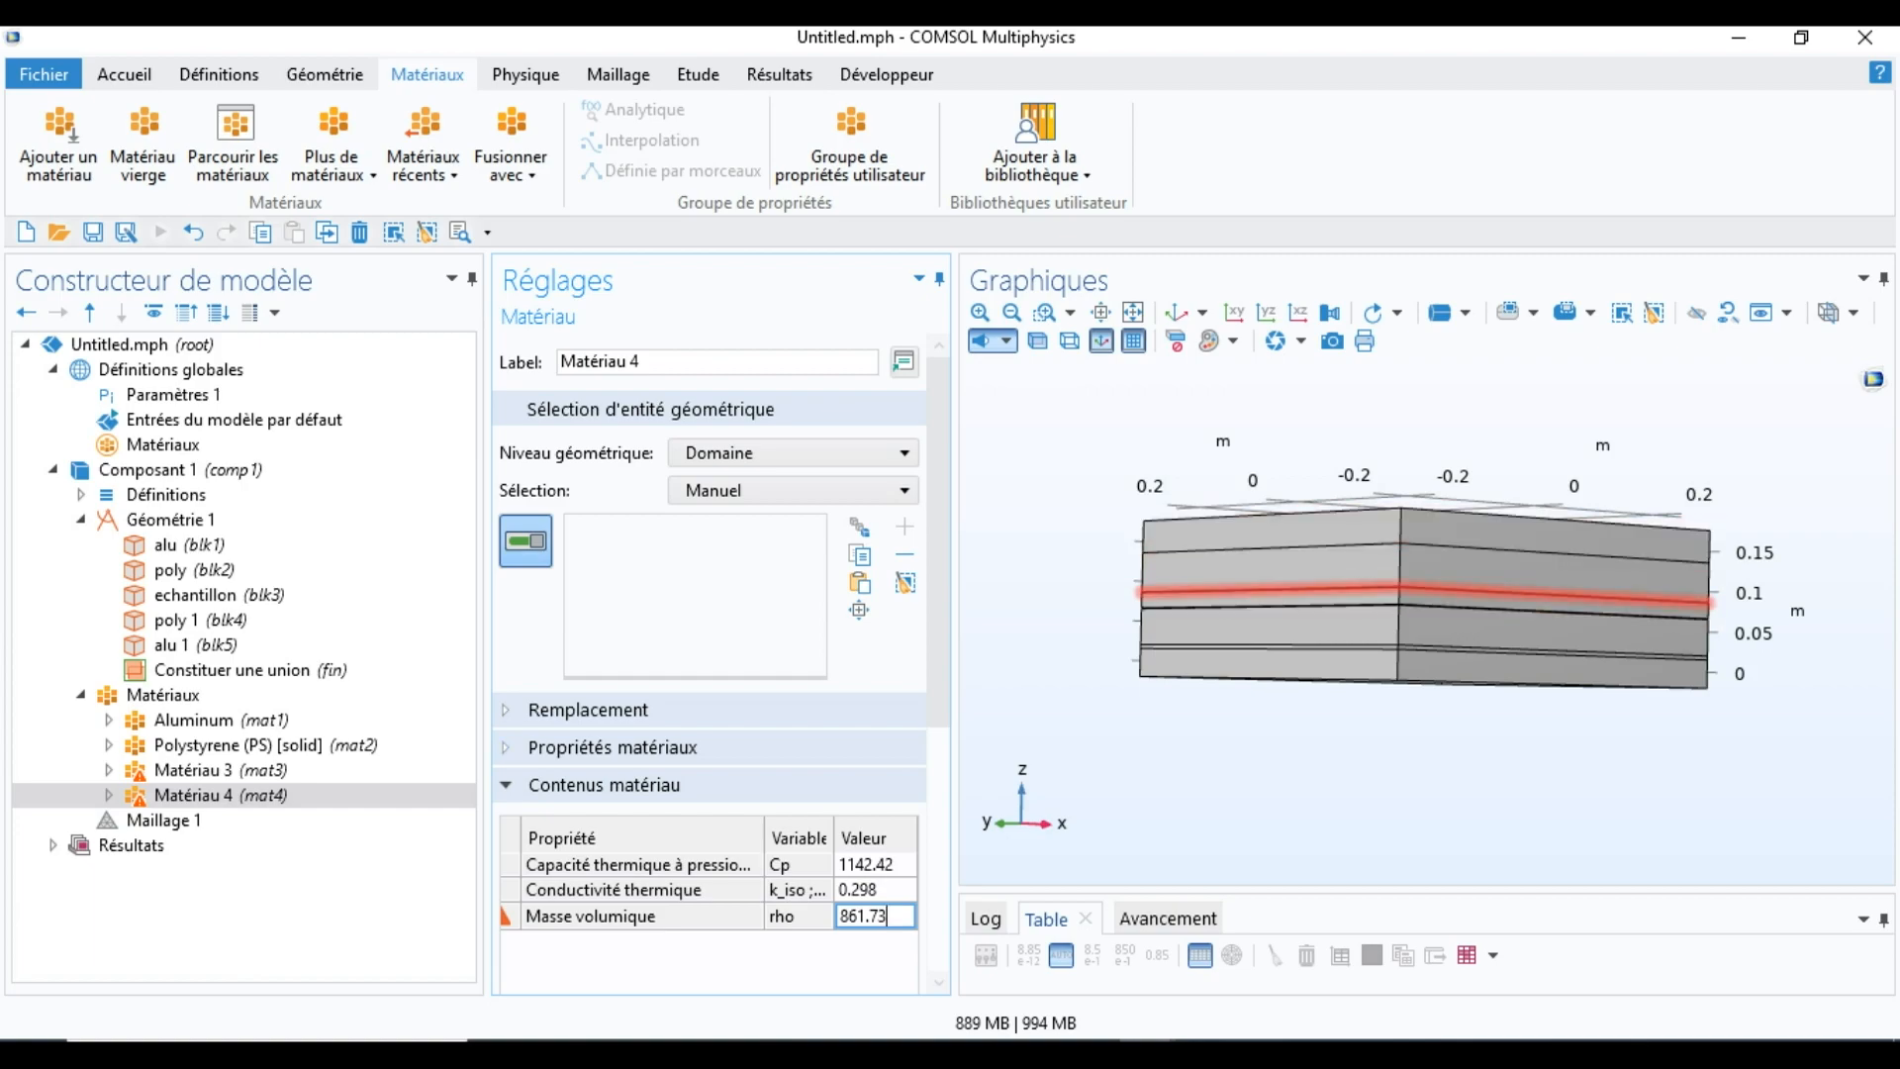
{"action": "left_click", "coordinate": [1366, 597]}
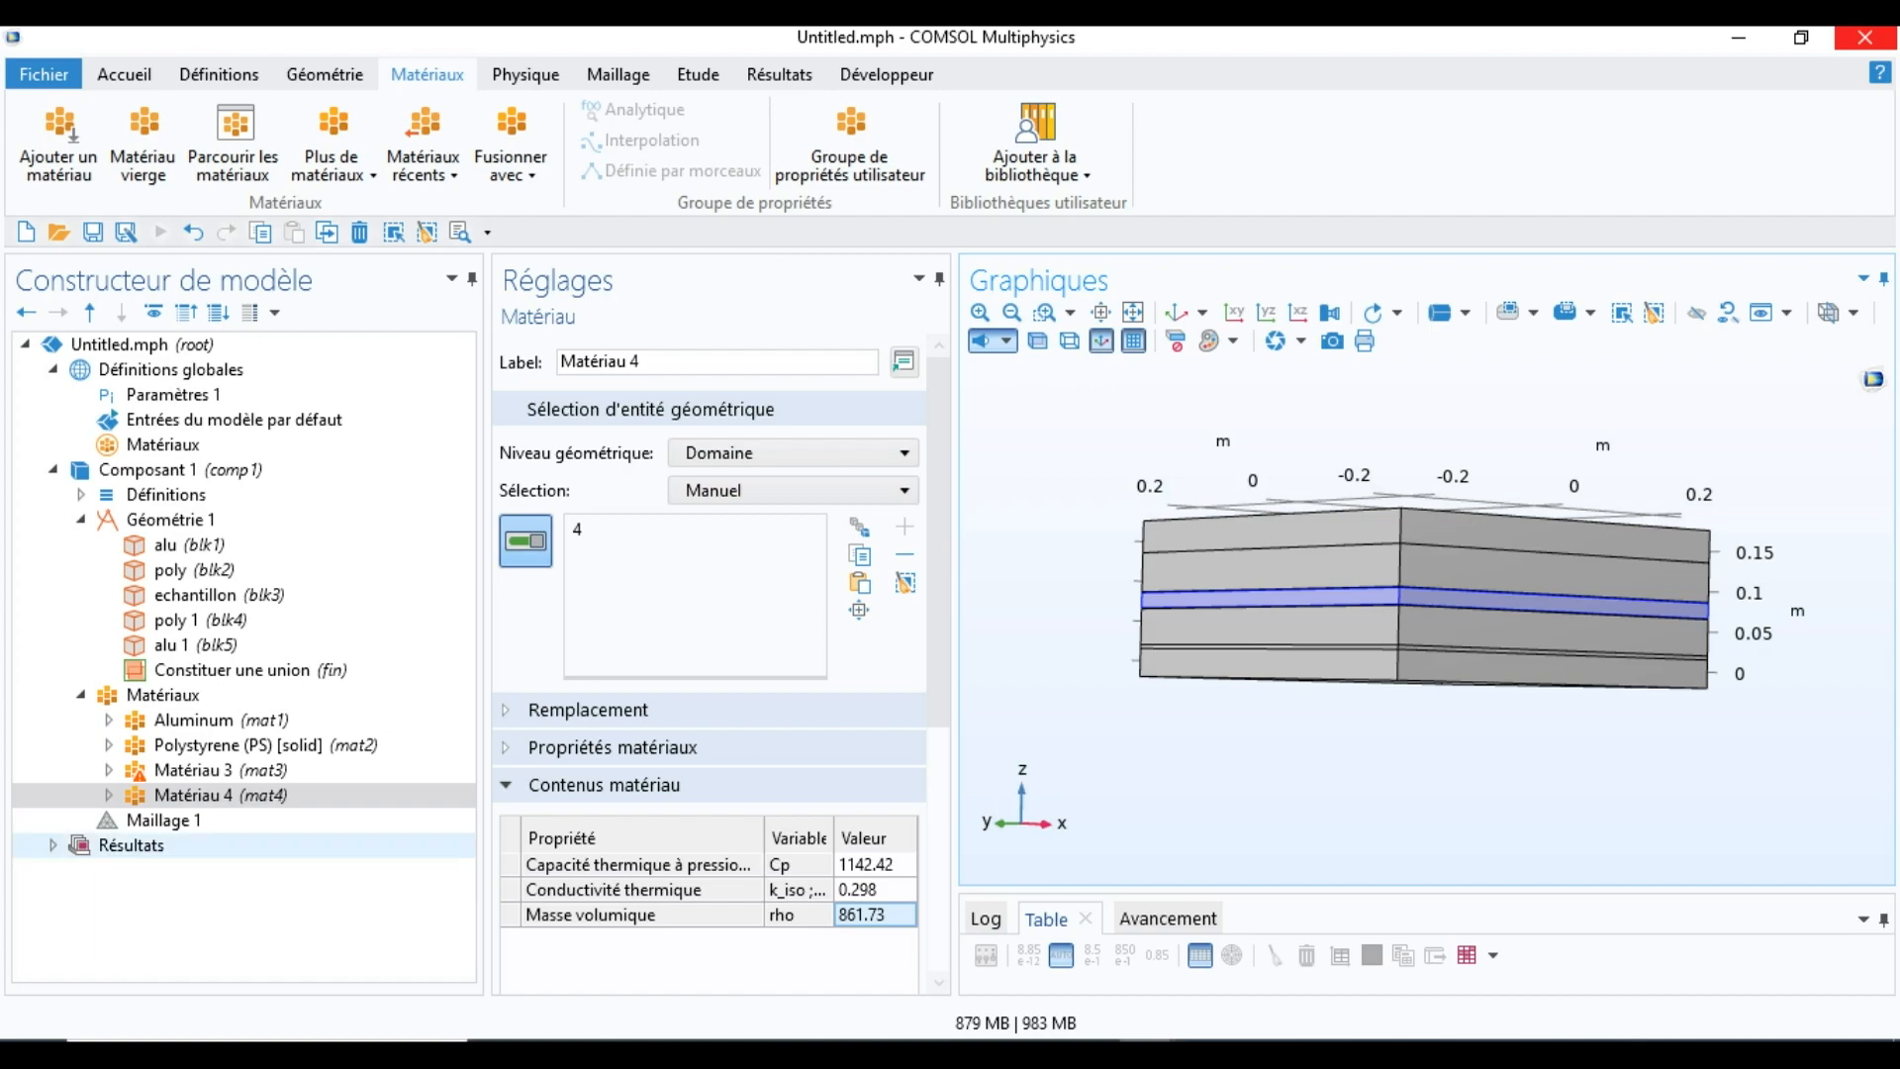
Step: Add the Heat Transfer in Solids (Transfert de chaleur dans des solides, ht) physics to Composant 1
{"action": "left_click", "coordinate": [81, 695]}
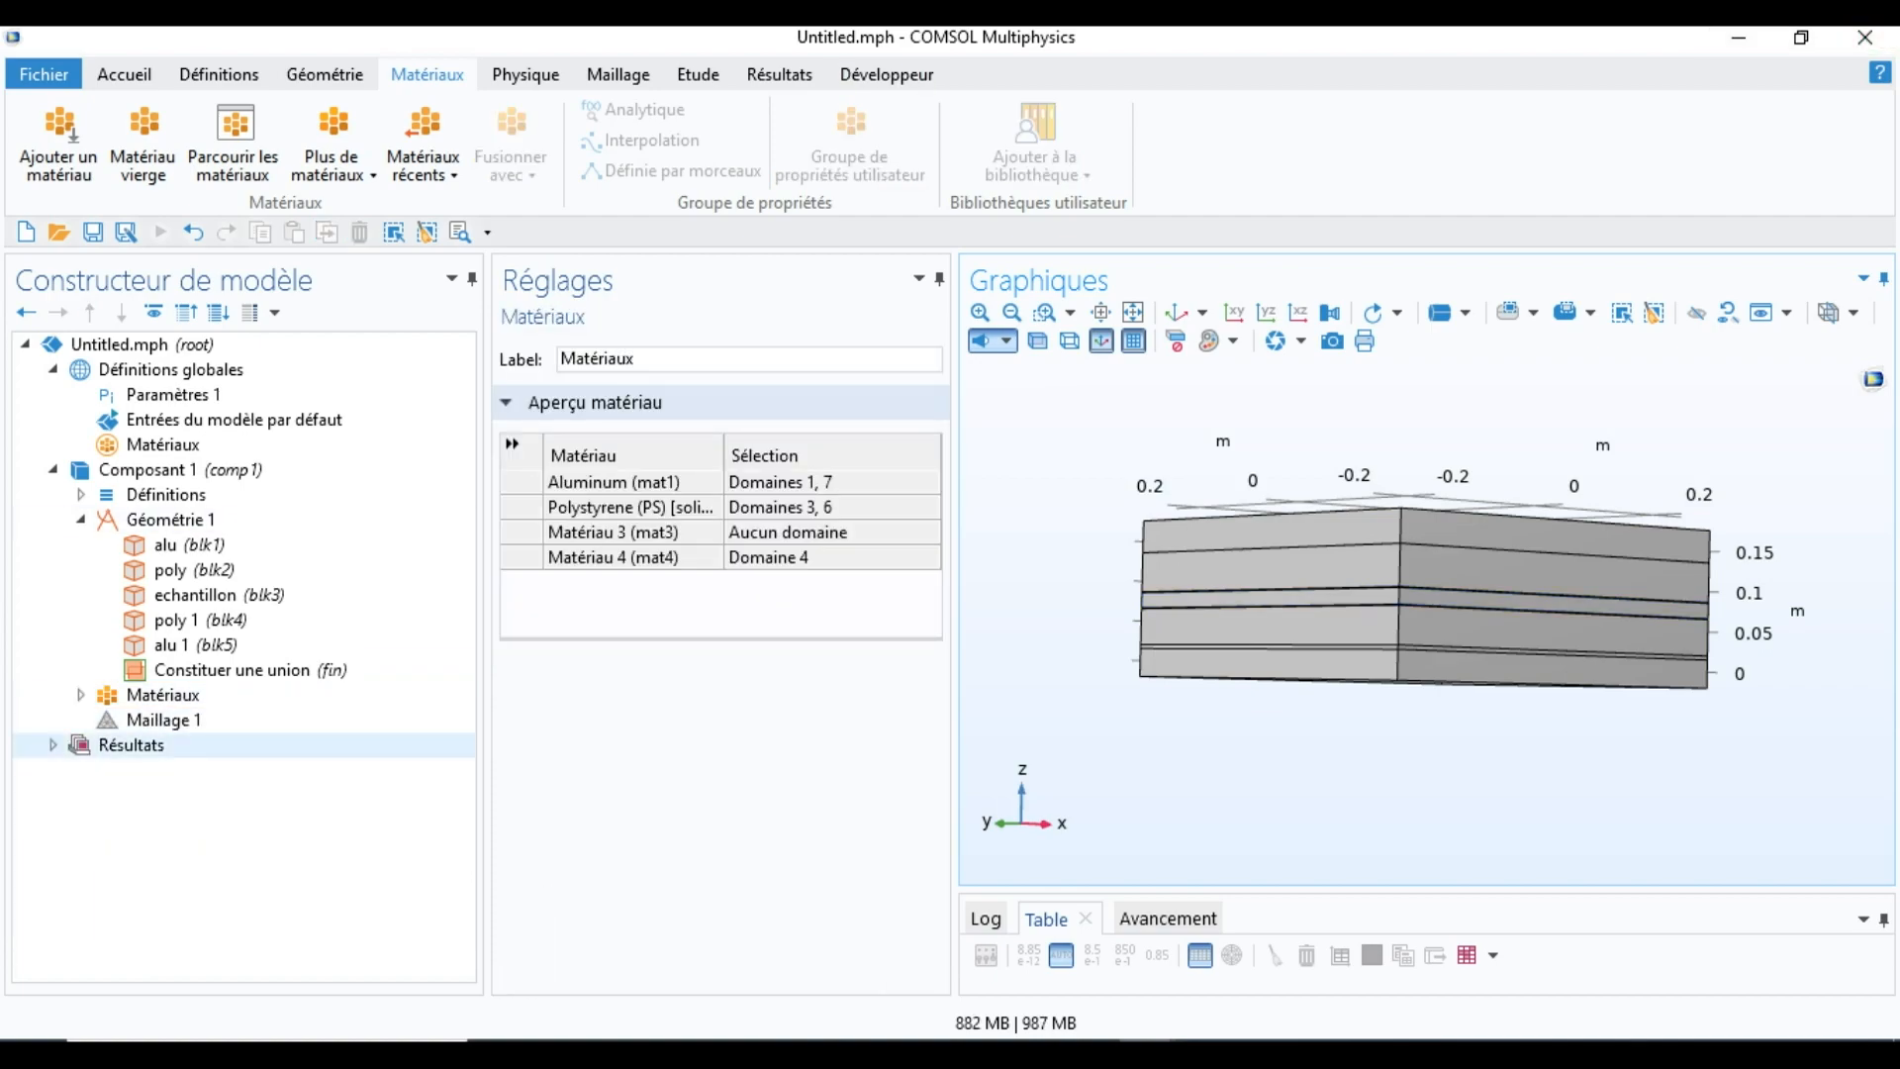
{"action": "left_click", "coordinate": [81, 519]}
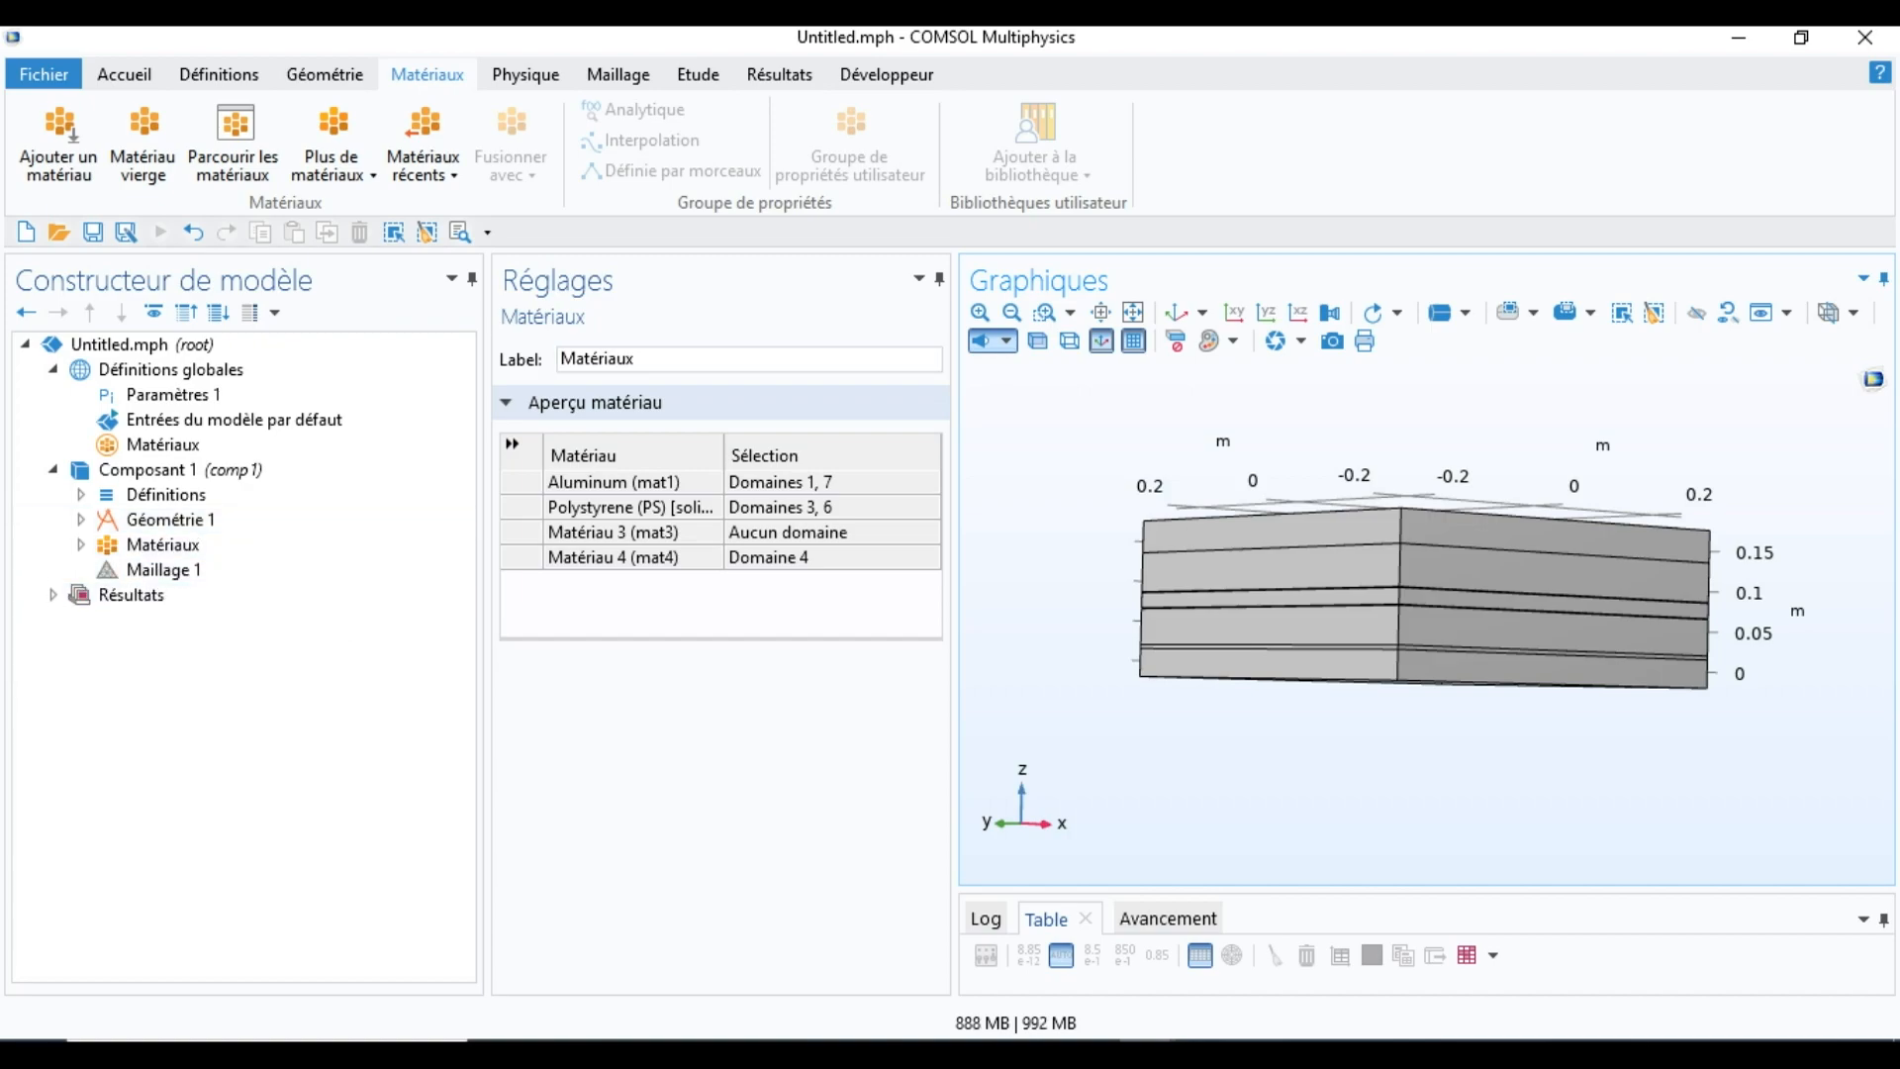
{"action": "left_click", "coordinate": [525, 74]}
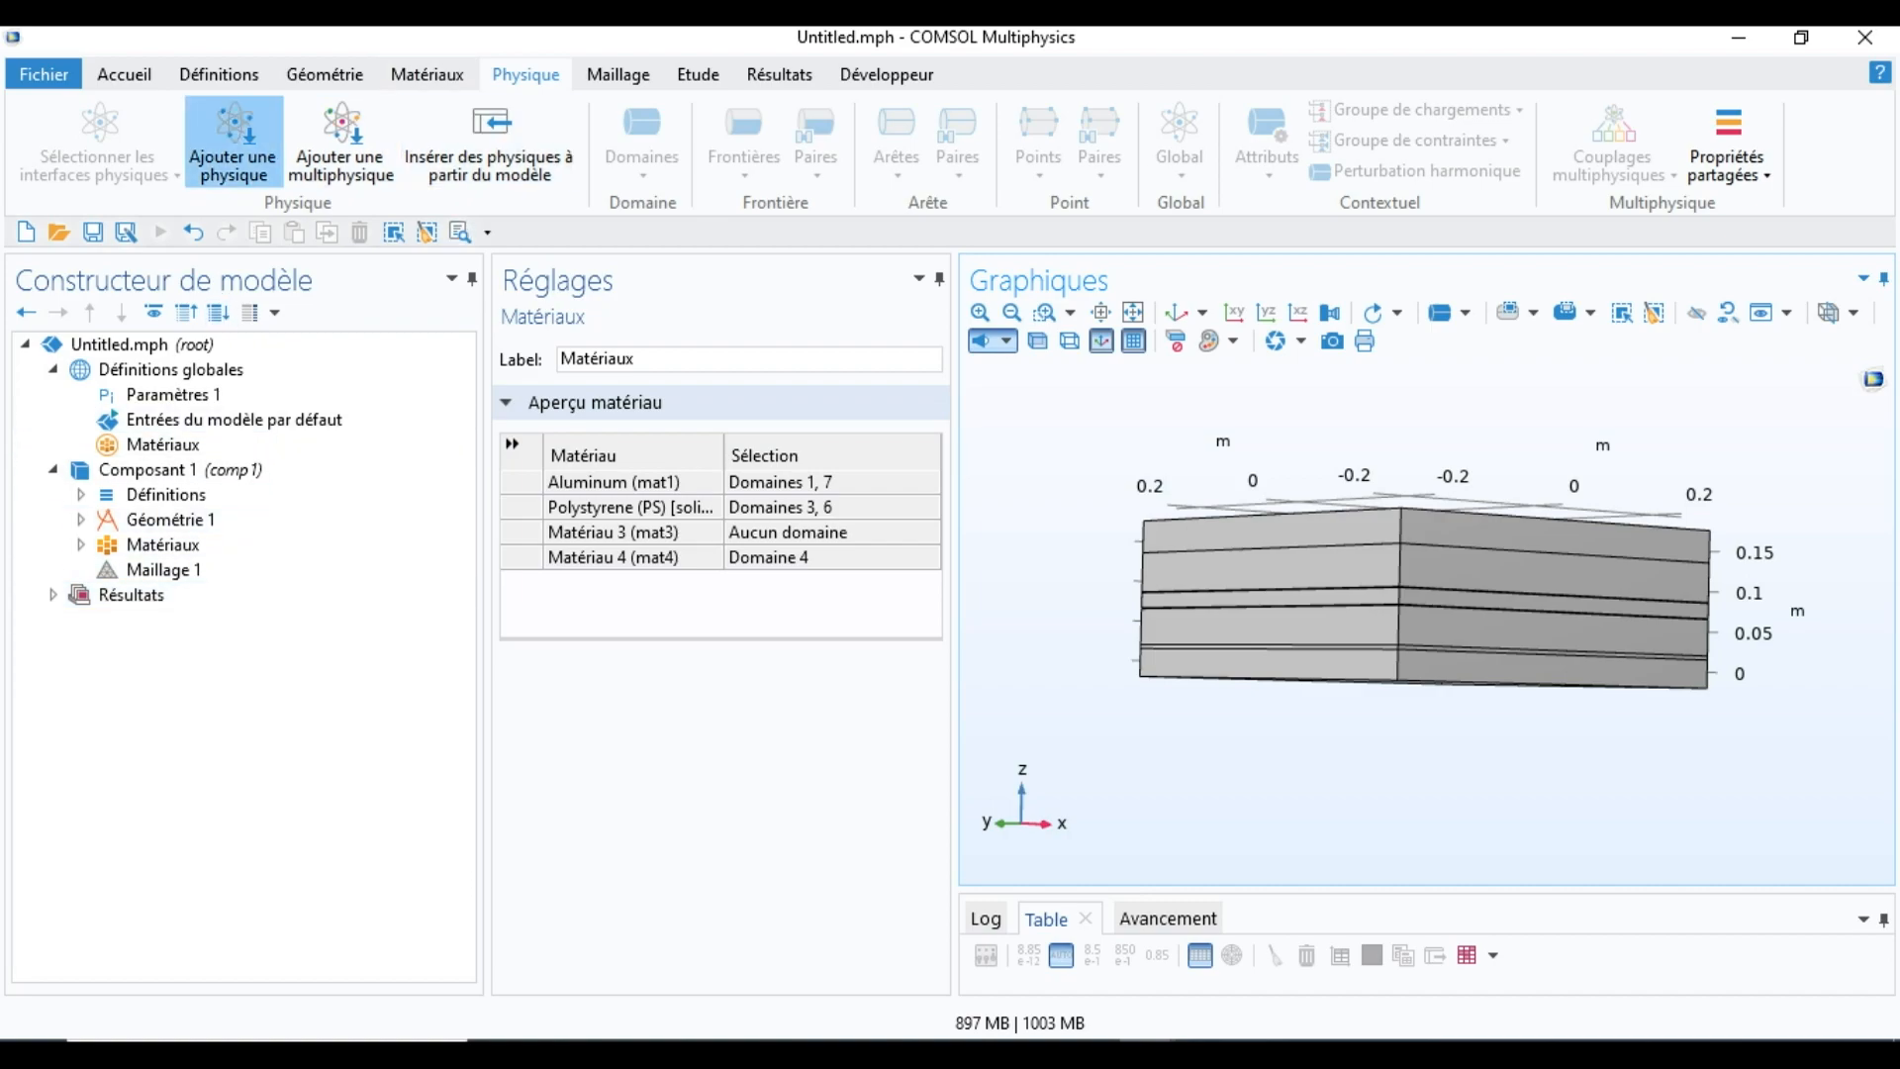
{"action": "left_click", "coordinate": [234, 139]}
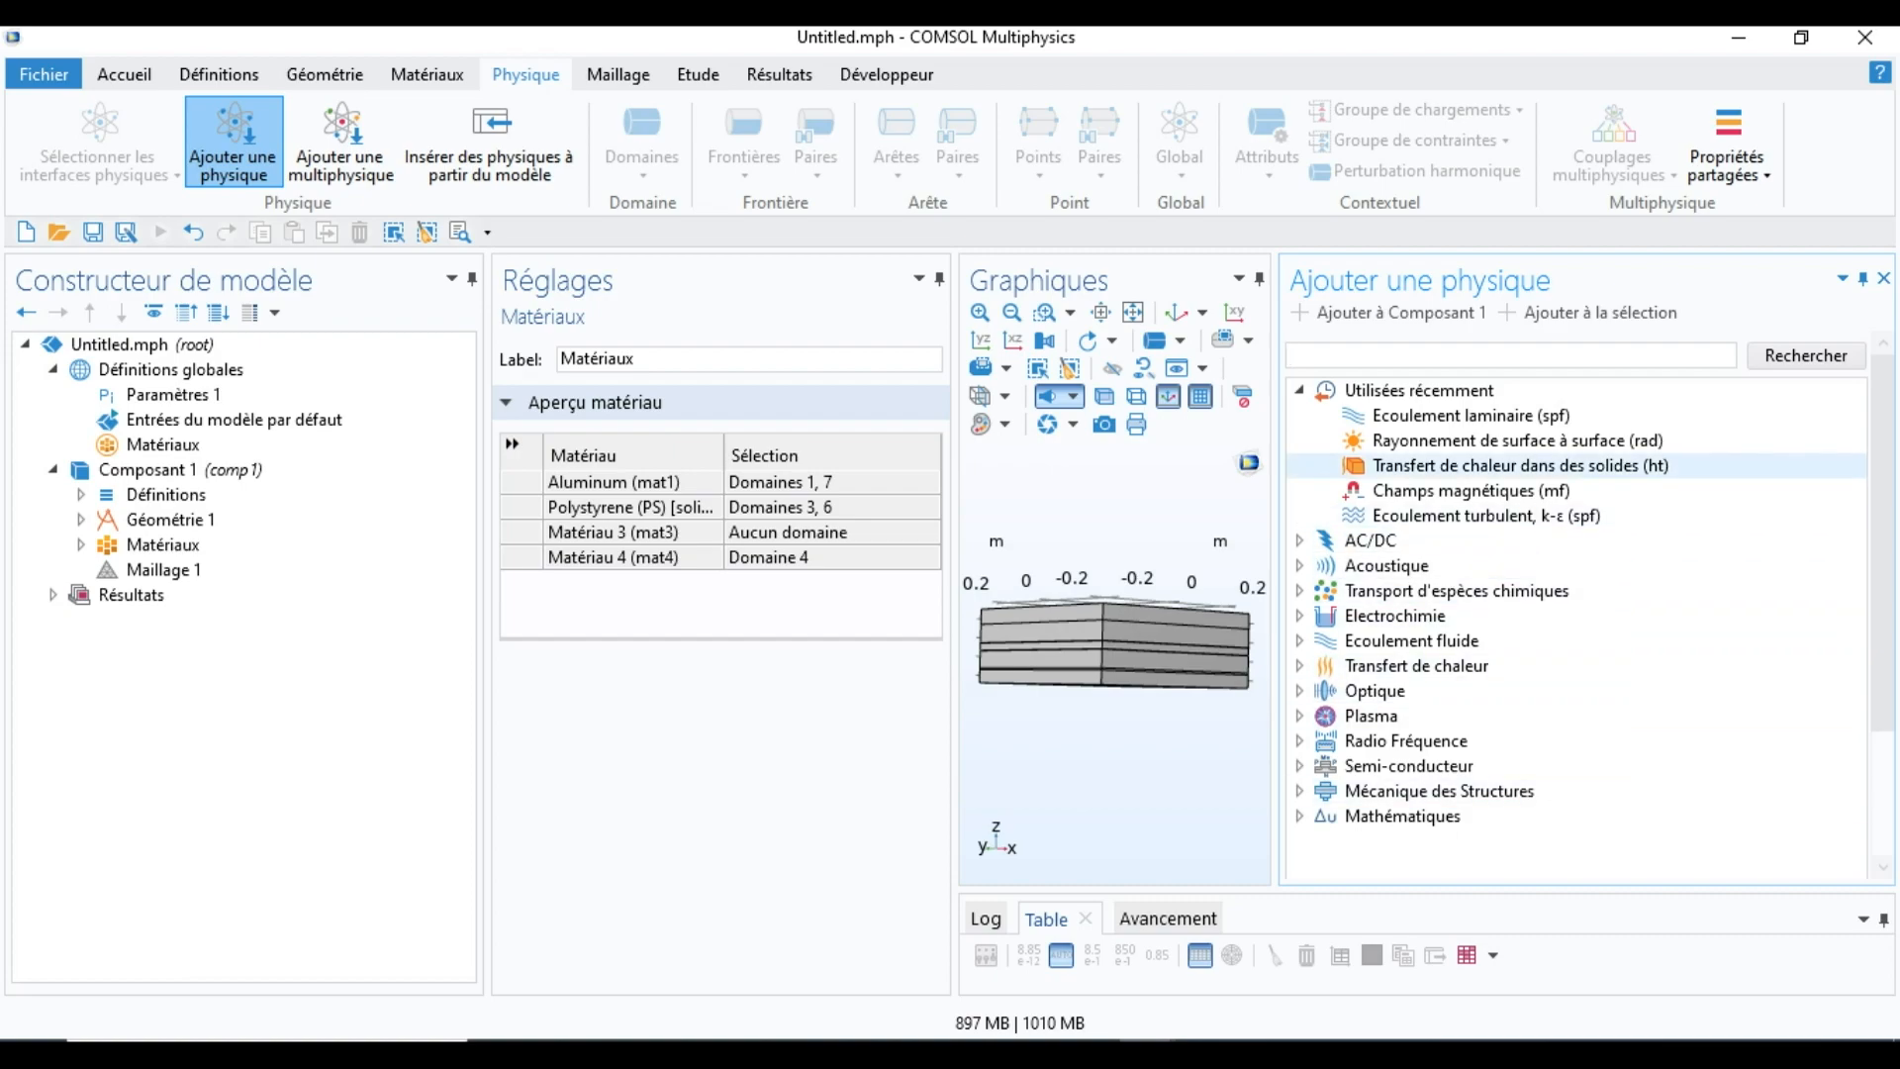
{"action": "left_click", "coordinate": [1485, 465]}
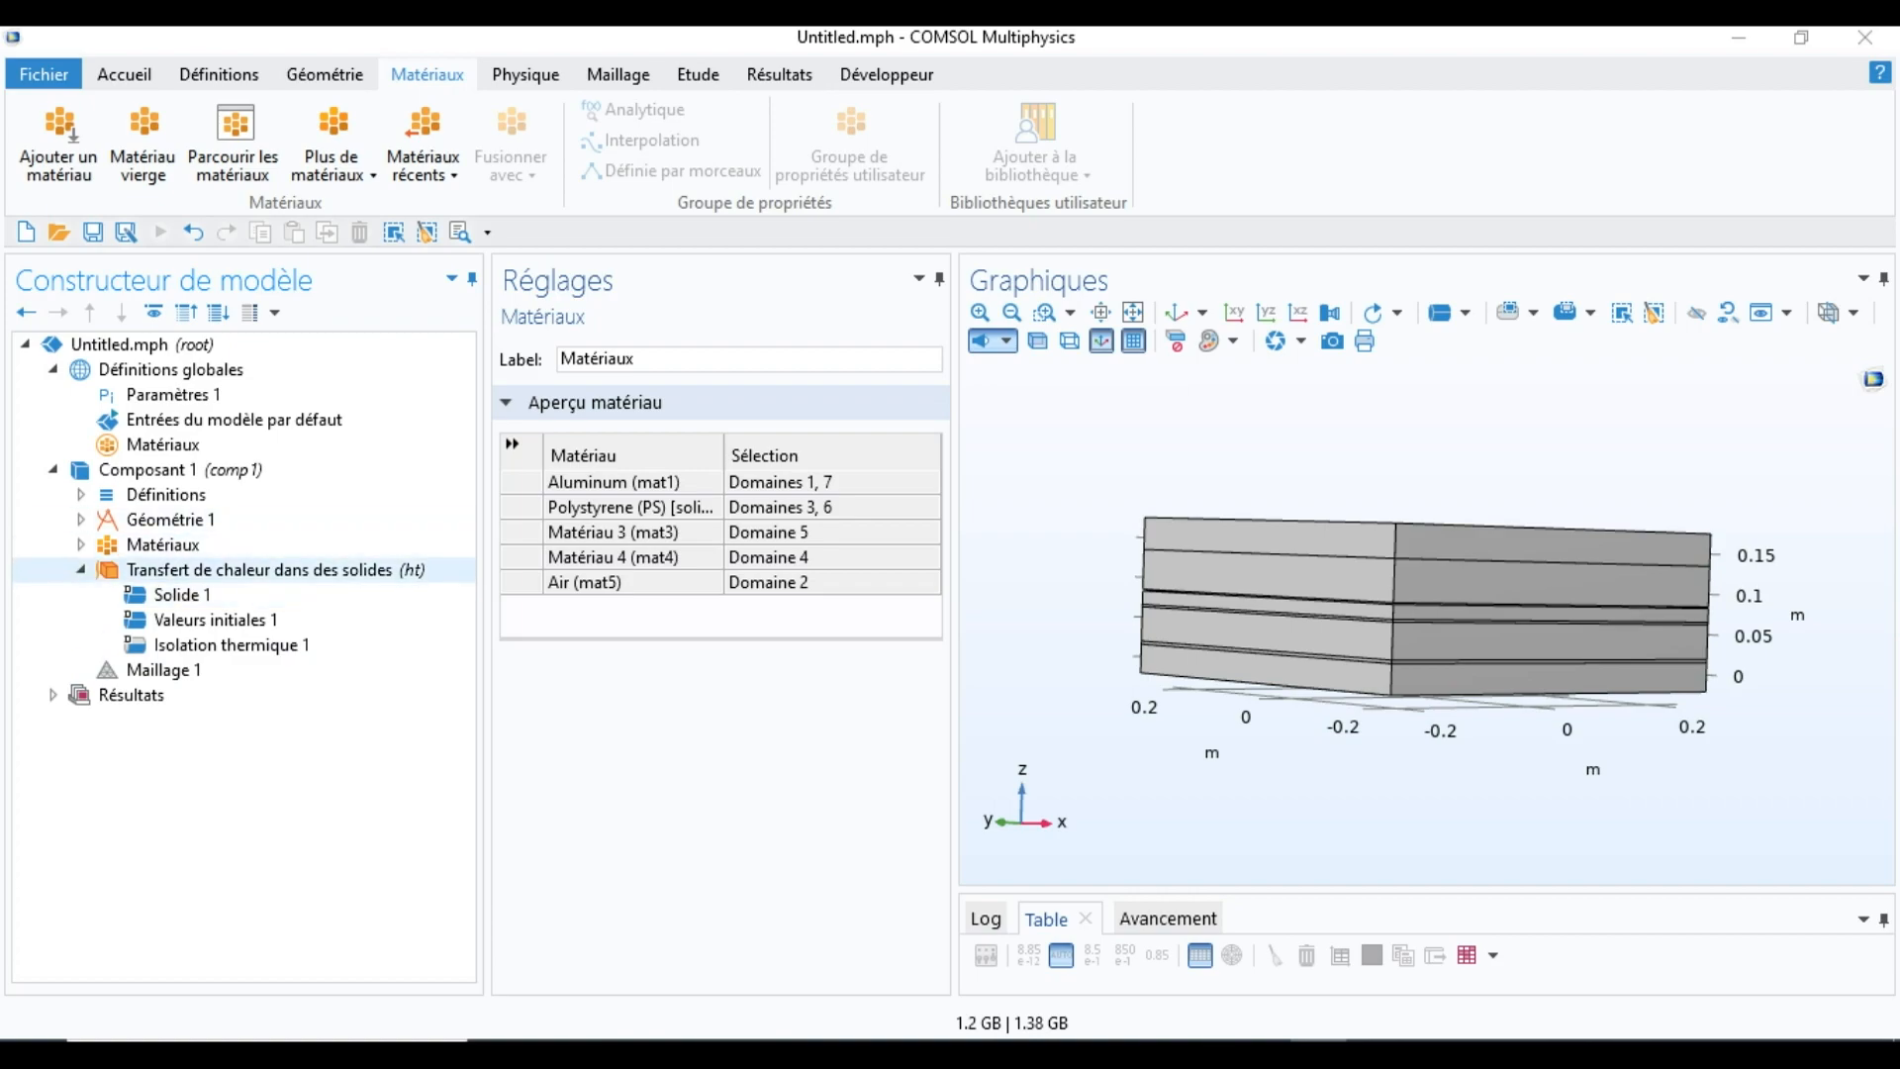
Step: Add a heat flux boundary condition to the heat transfer physics and set its general inward flux q0 to 1000 W/m²
{"action": "left_click", "coordinate": [275, 570]}
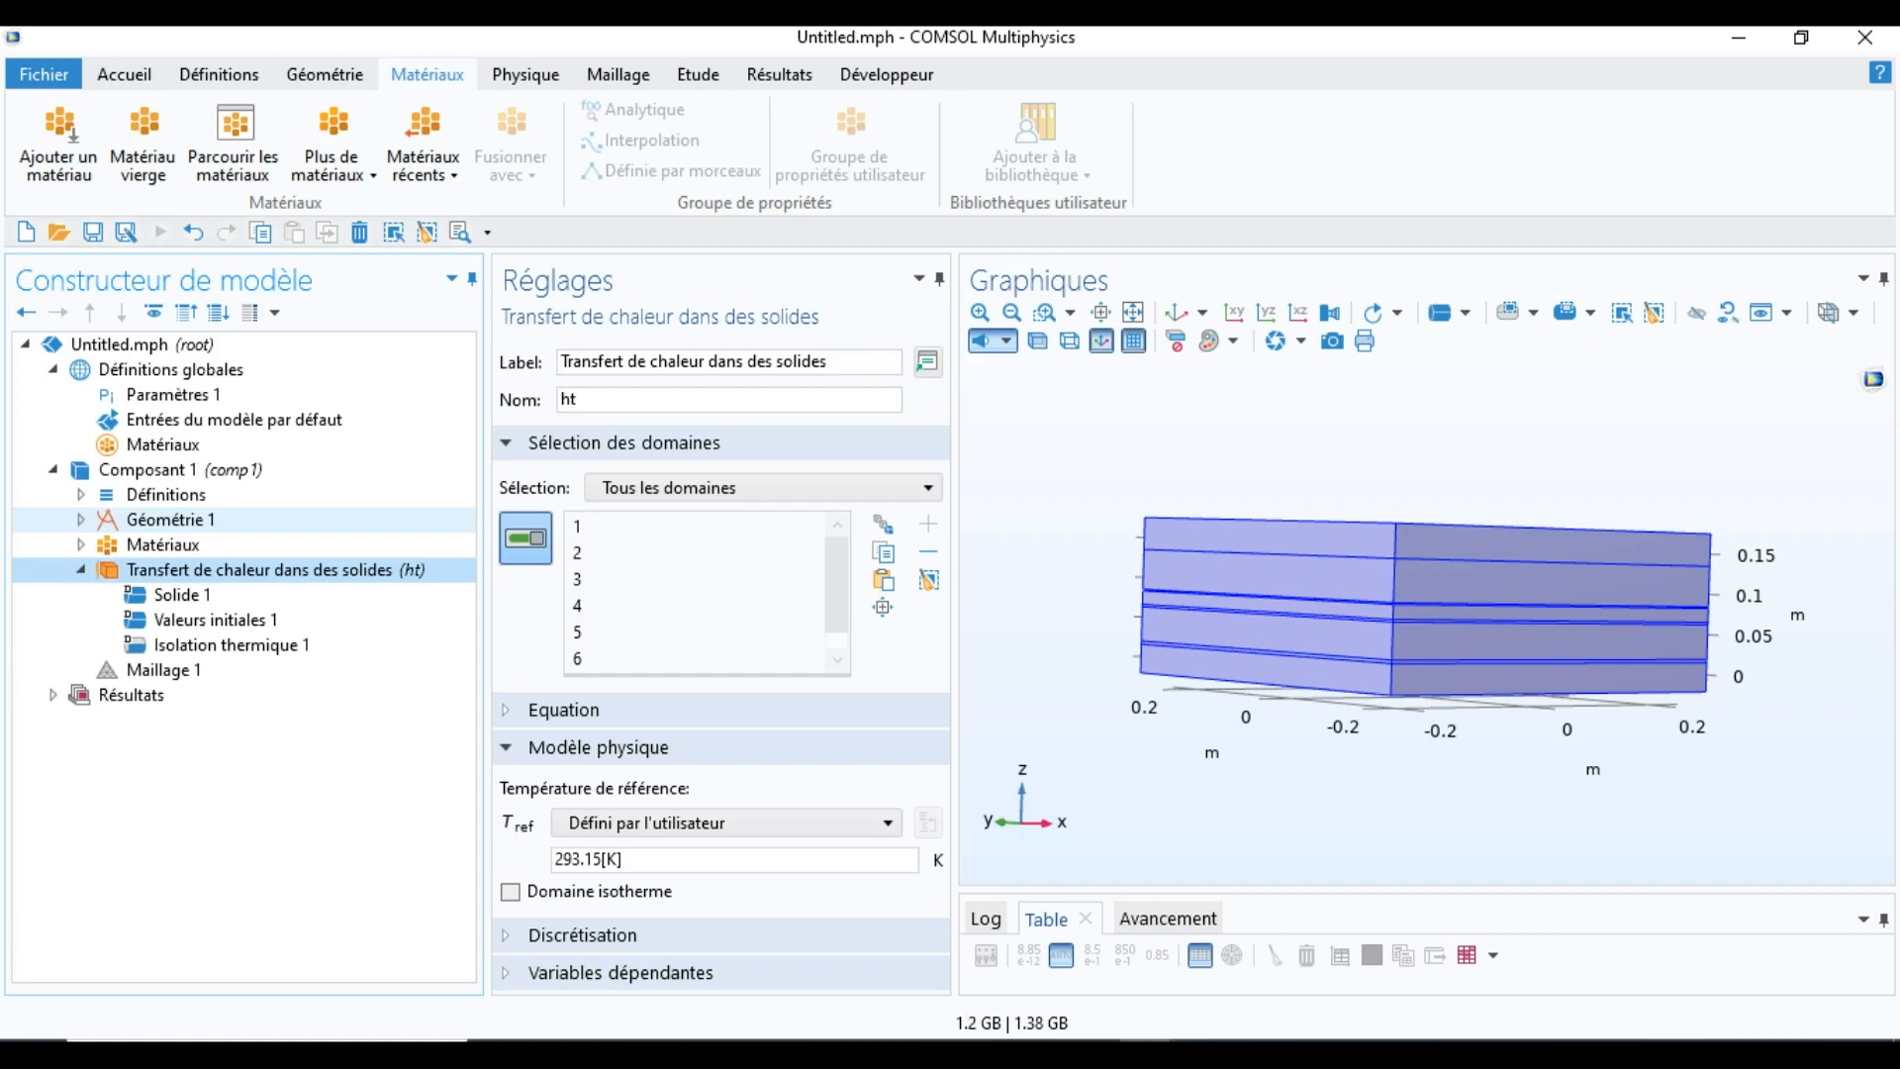
{"action": "left_click", "coordinate": [525, 74]}
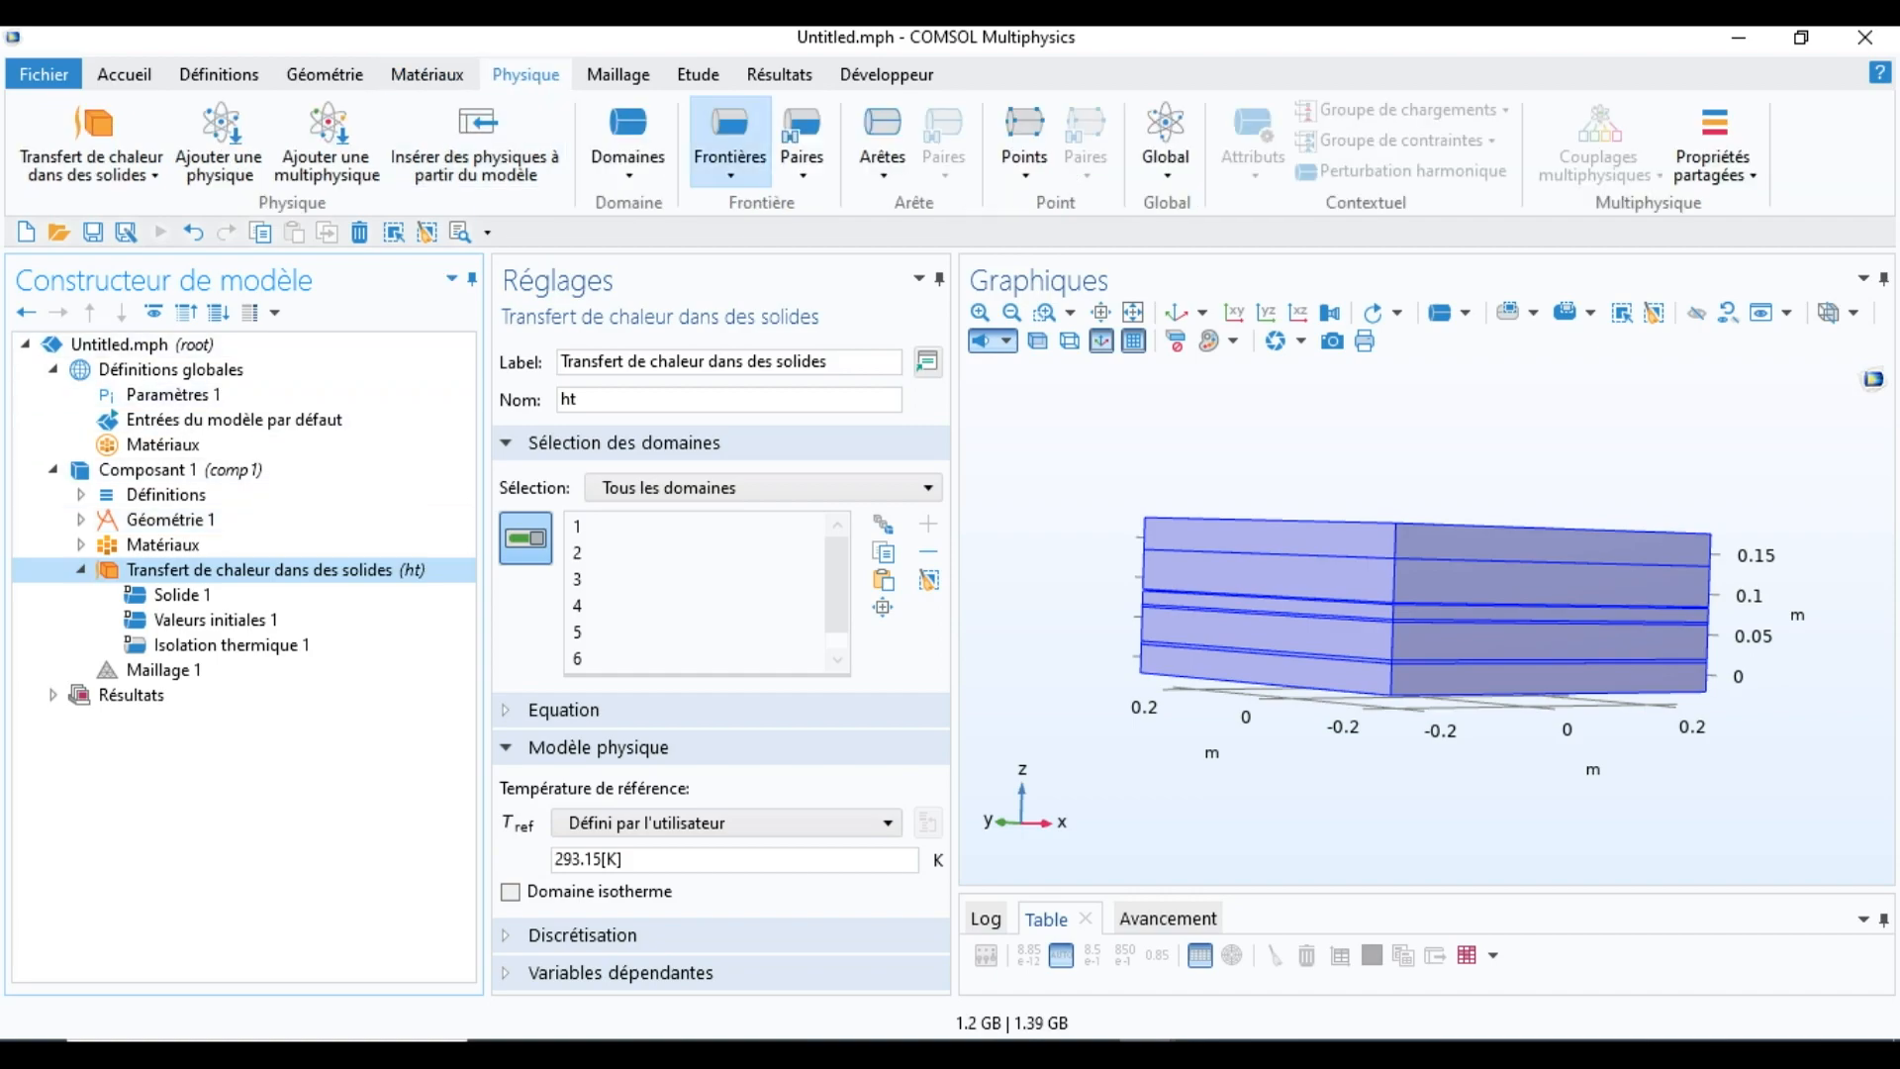
{"action": "left_click", "coordinate": [730, 143]}
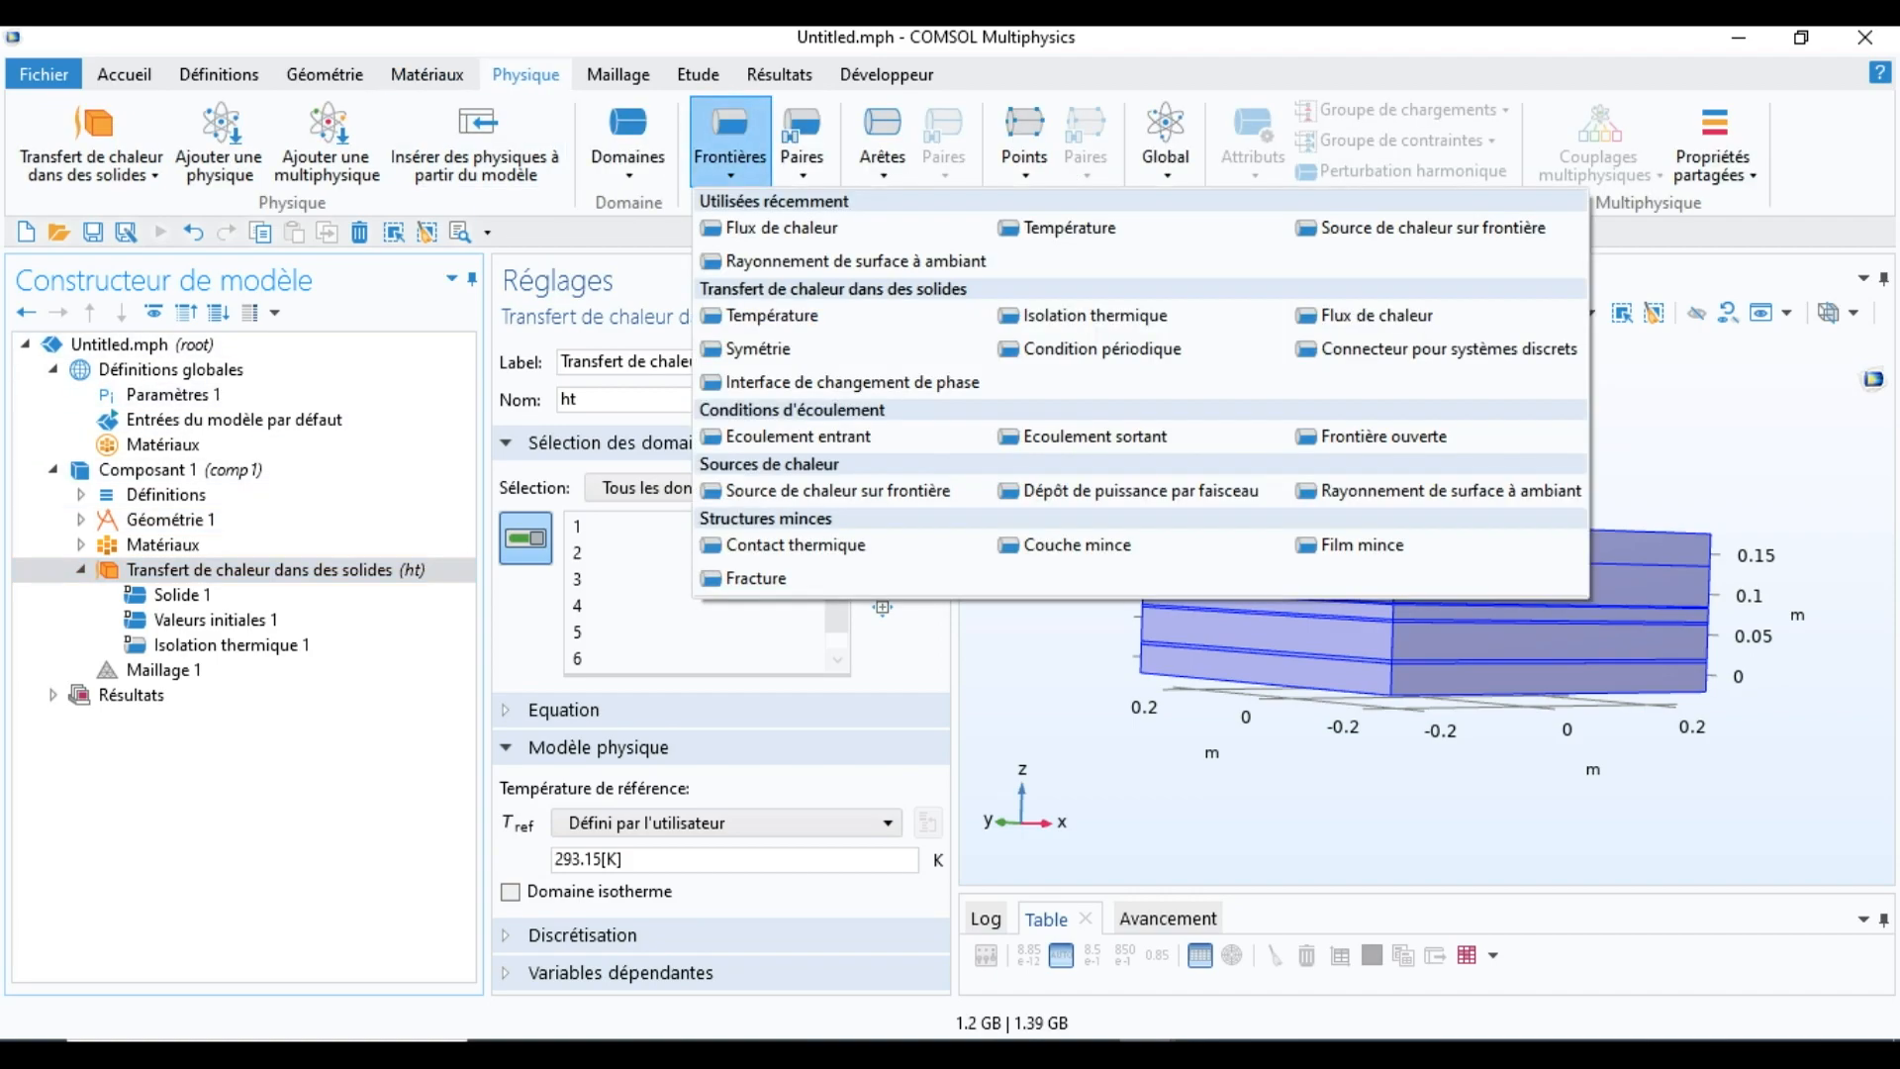
{"action": "left_click", "coordinate": [812, 230]}
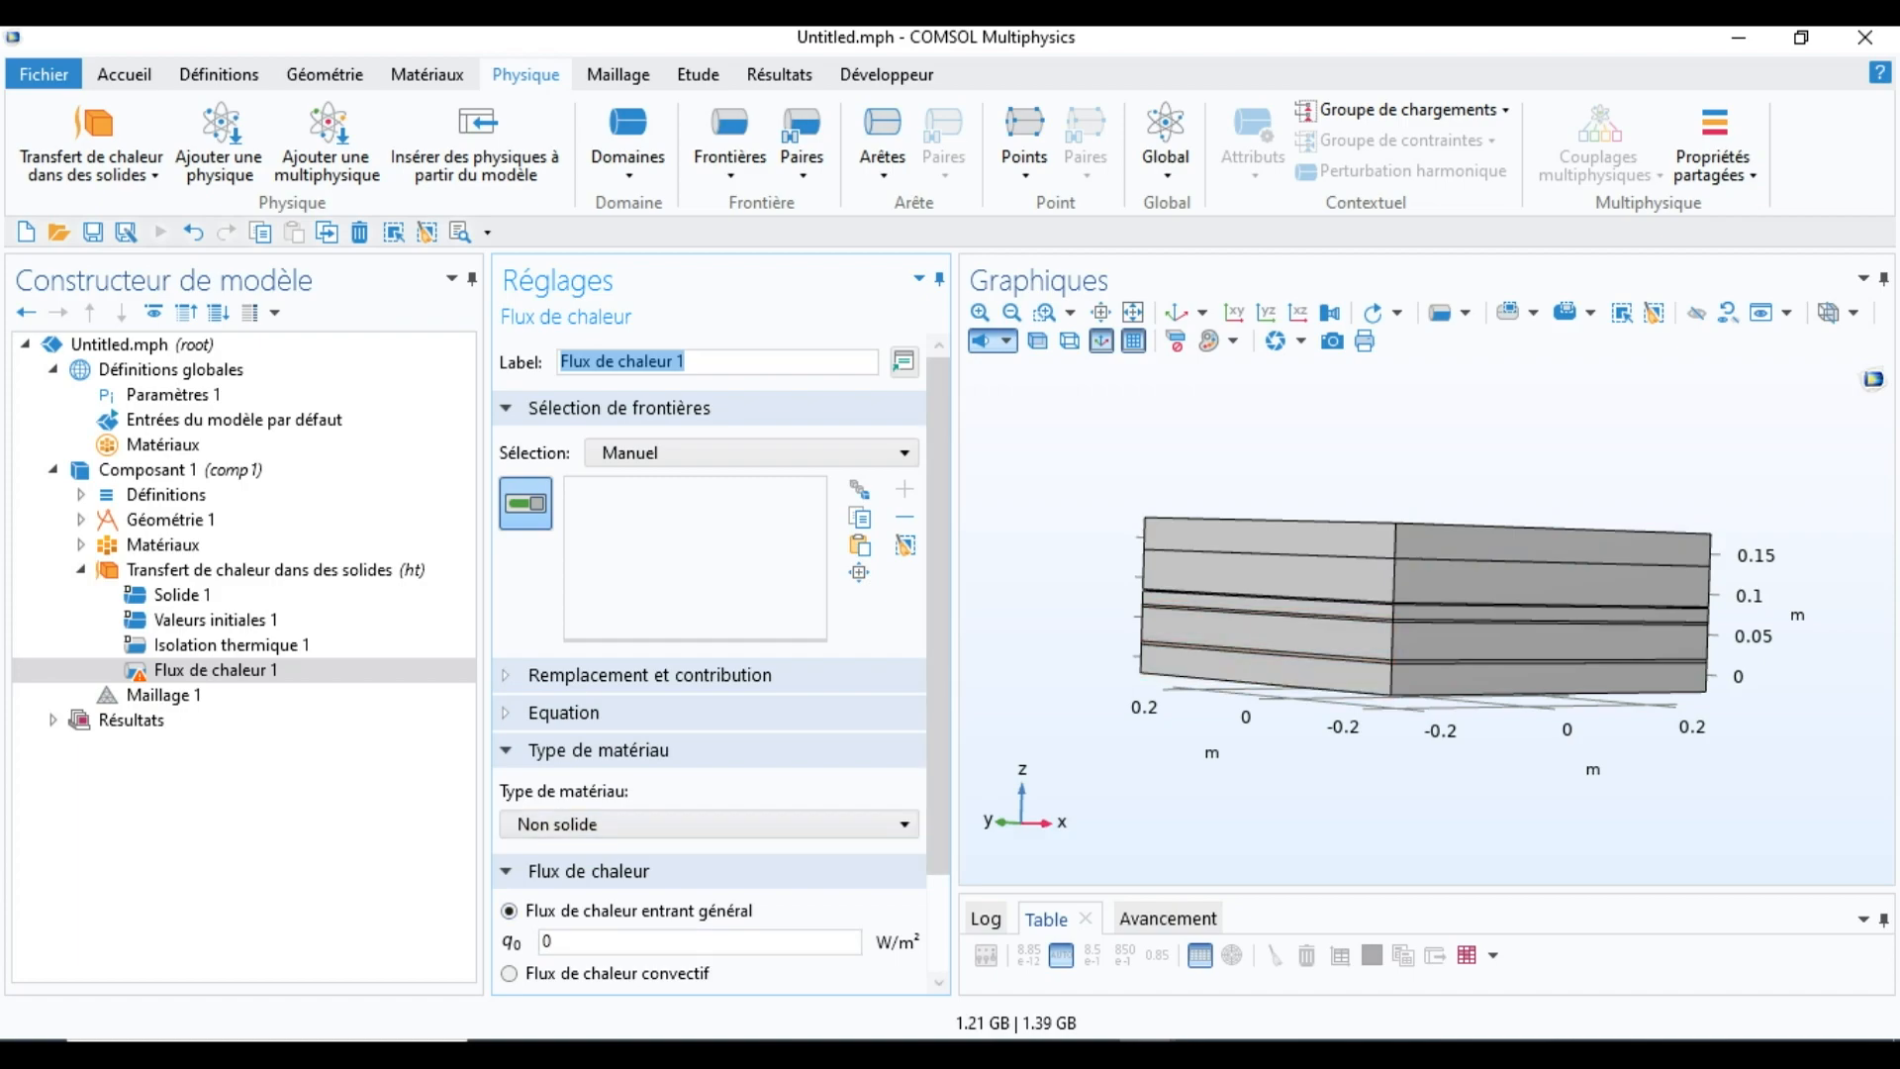
{"action": "scroll", "coordinate": [711, 663], "scroll_direction": "down", "scroll_amount": 3}
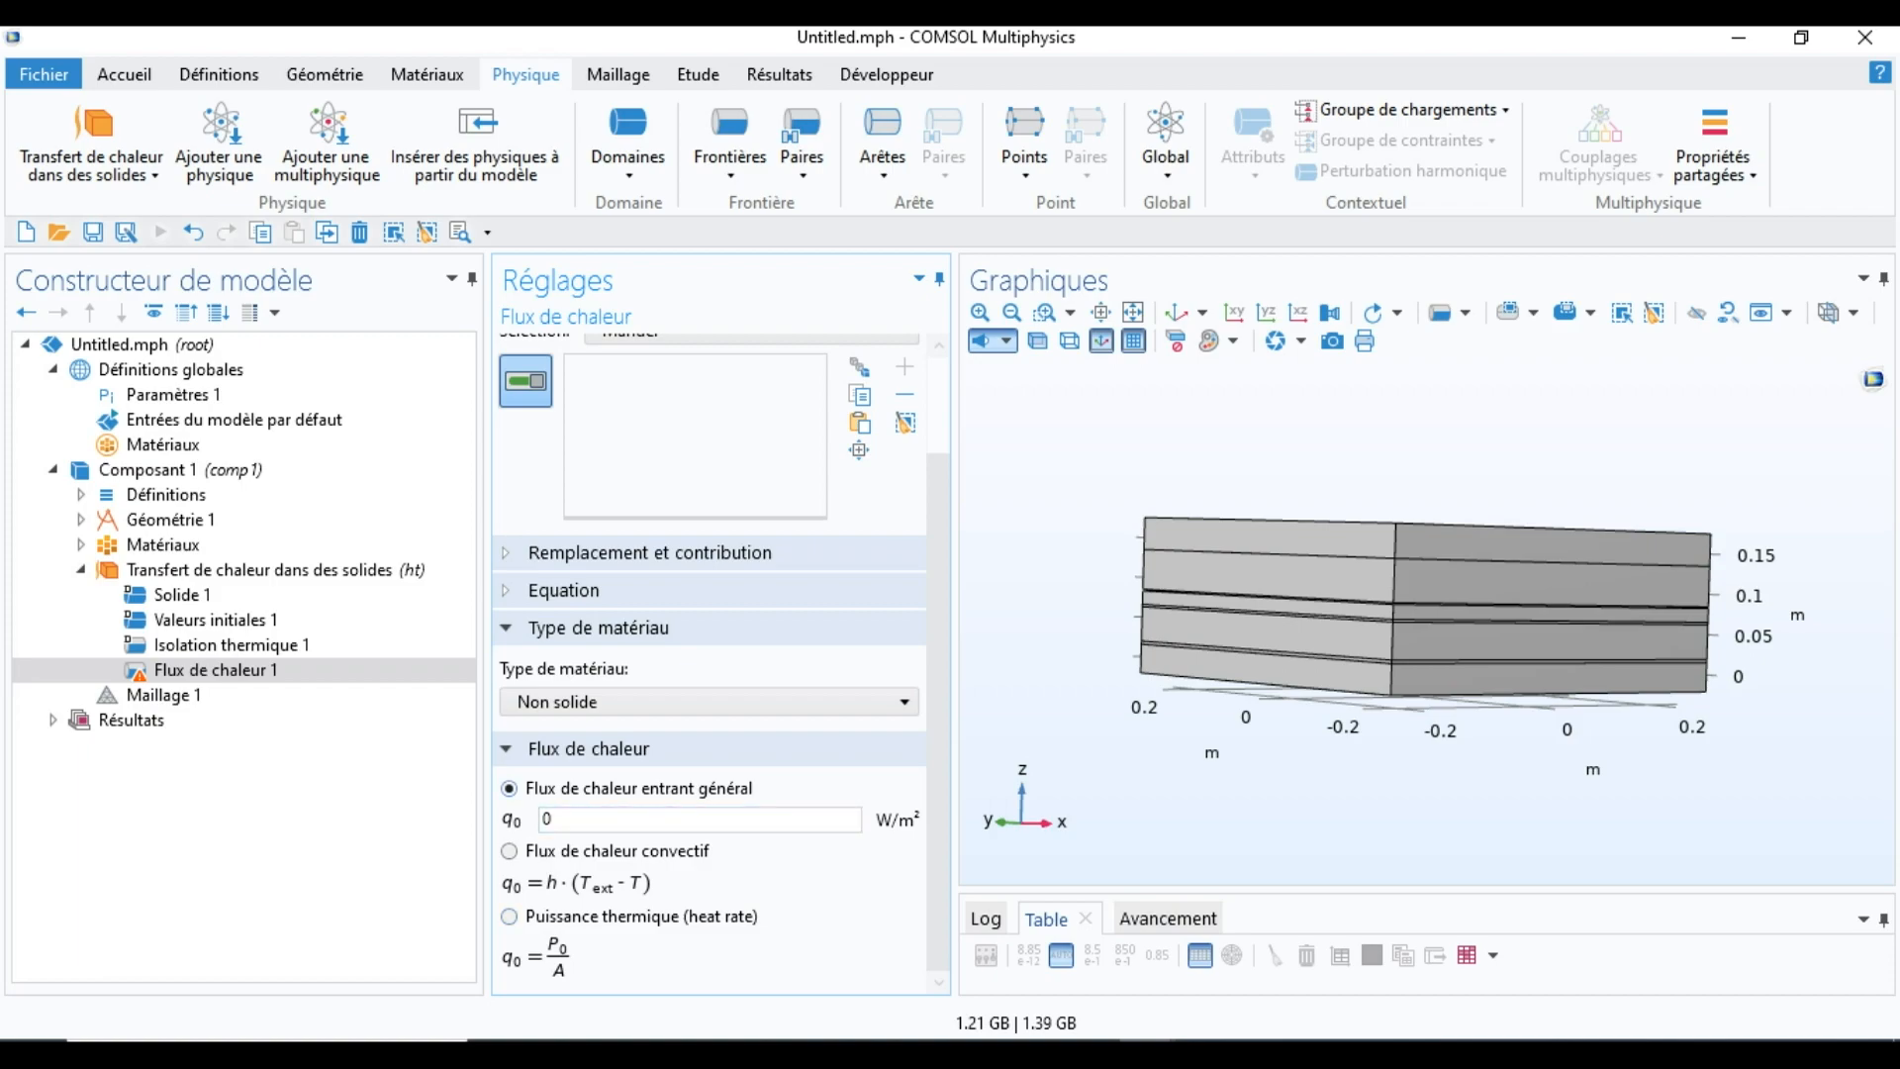
{"action": "left_click", "coordinate": [554, 820]}
{"action": "key", "text": "BackSpace"}
{"action": "type", "text": "1000"}
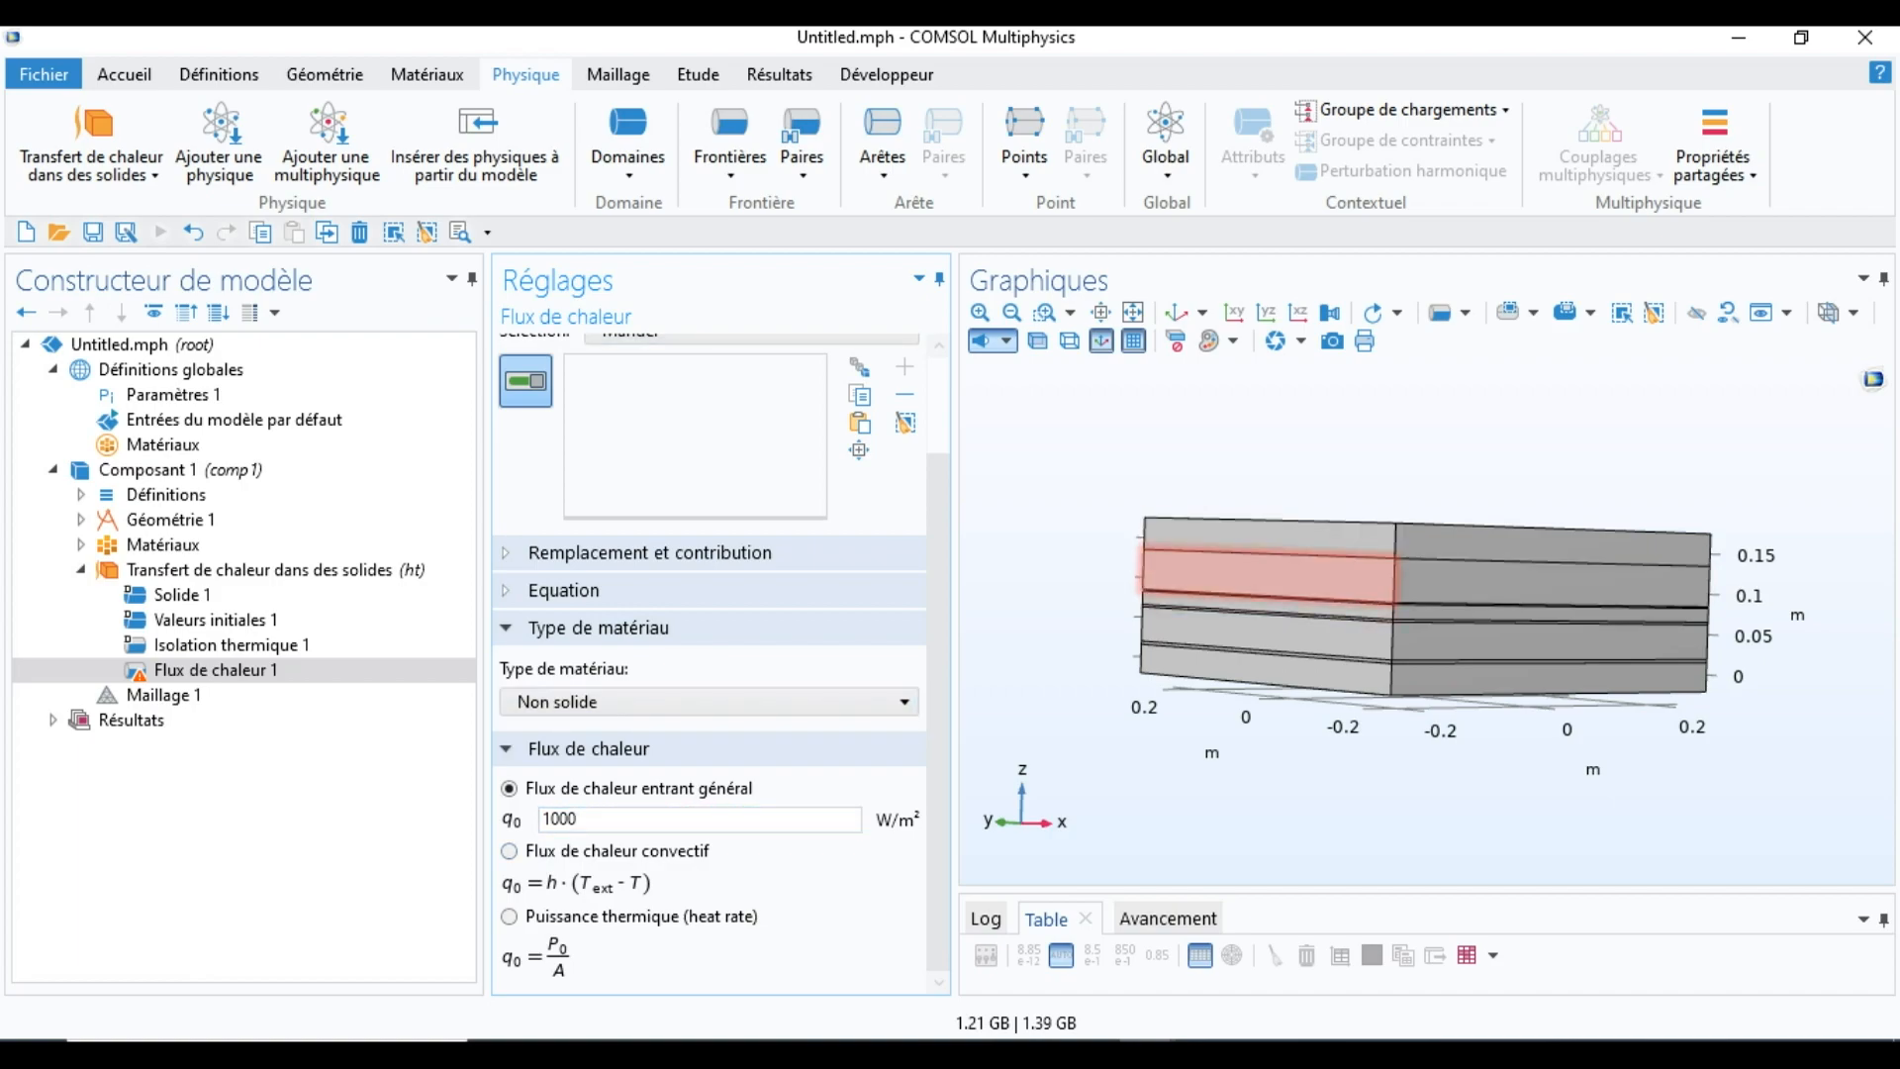
Step: Assign Flux de chaleur 1 to boundaries 31, 33, 36 and 37 on the stack's positive-x side
{"action": "left_click_drag", "start_coordinate": [1543, 584], "coordinate": [1365, 559]}
{"action": "left_click", "coordinate": [1370, 526]}
{"action": "left_click", "coordinate": [1406, 564]}
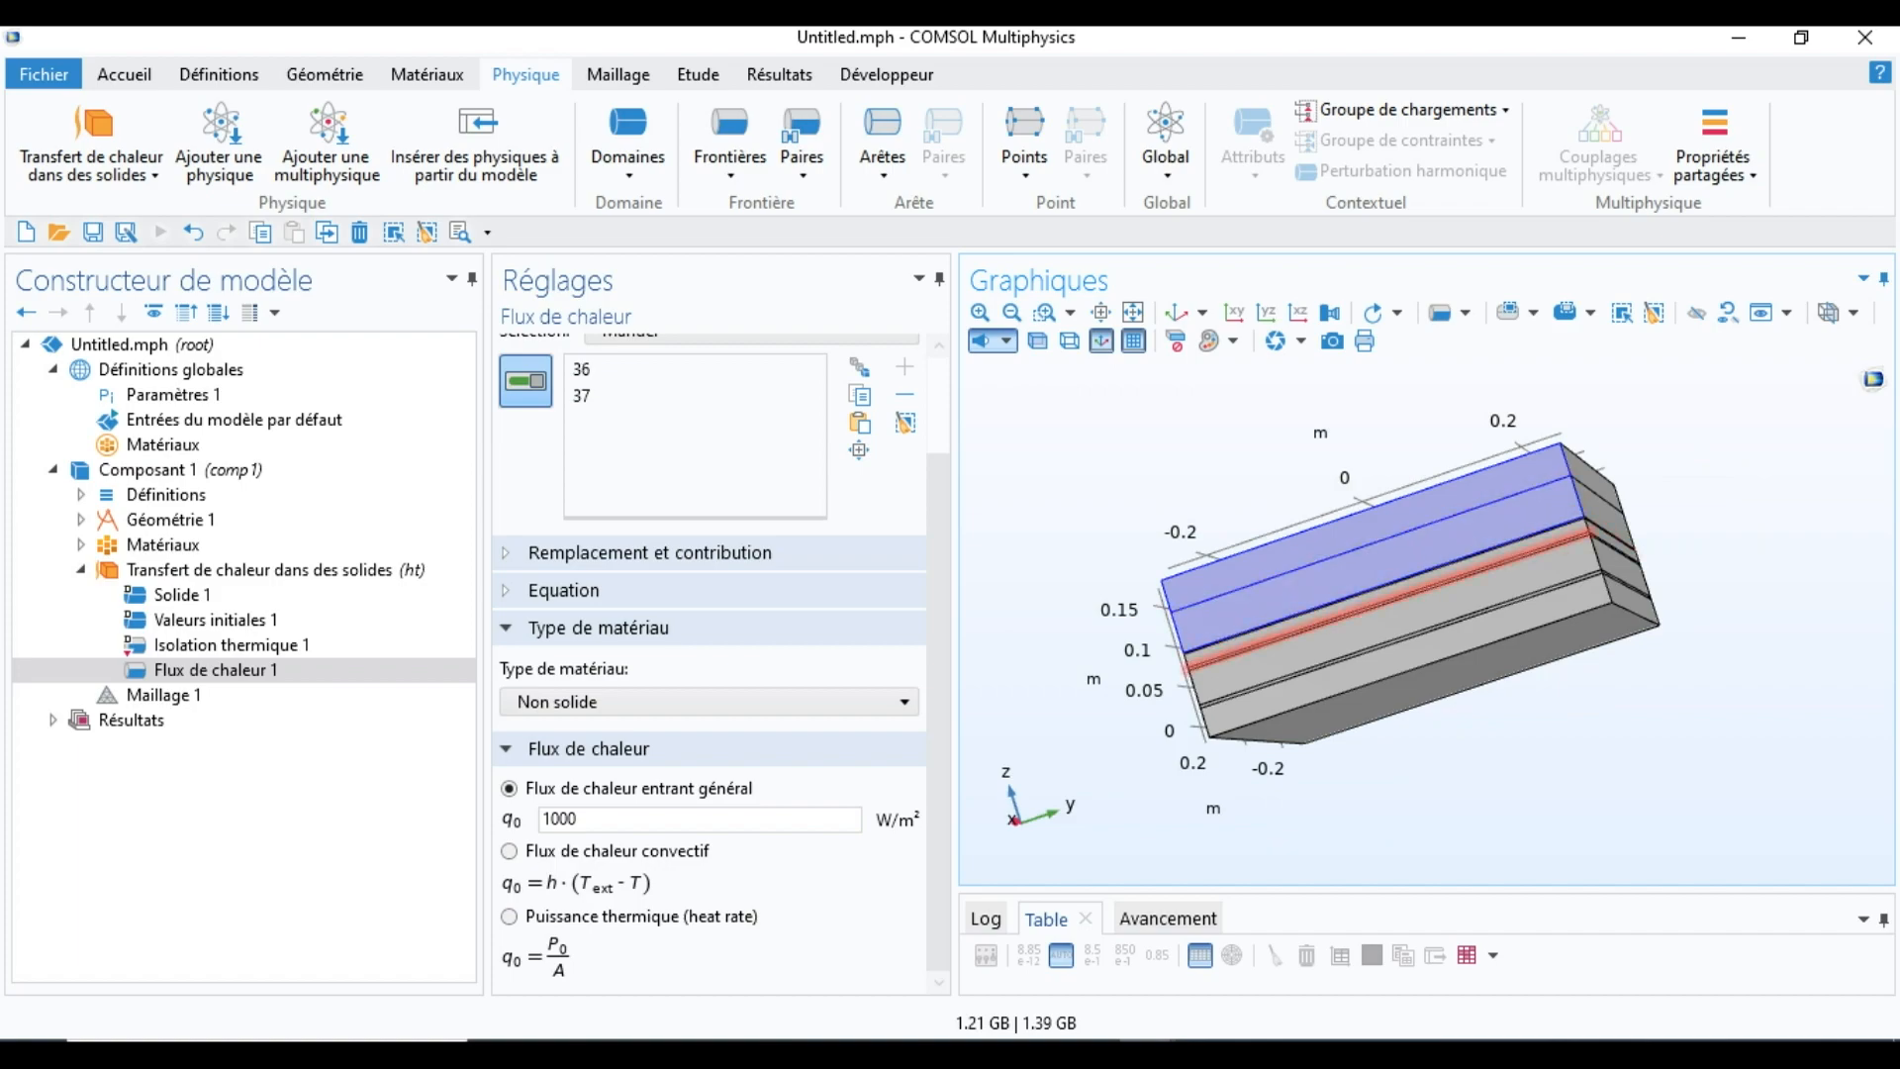
{"action": "left_click", "coordinate": [1397, 621]}
{"action": "left_click", "coordinate": [1403, 656]}
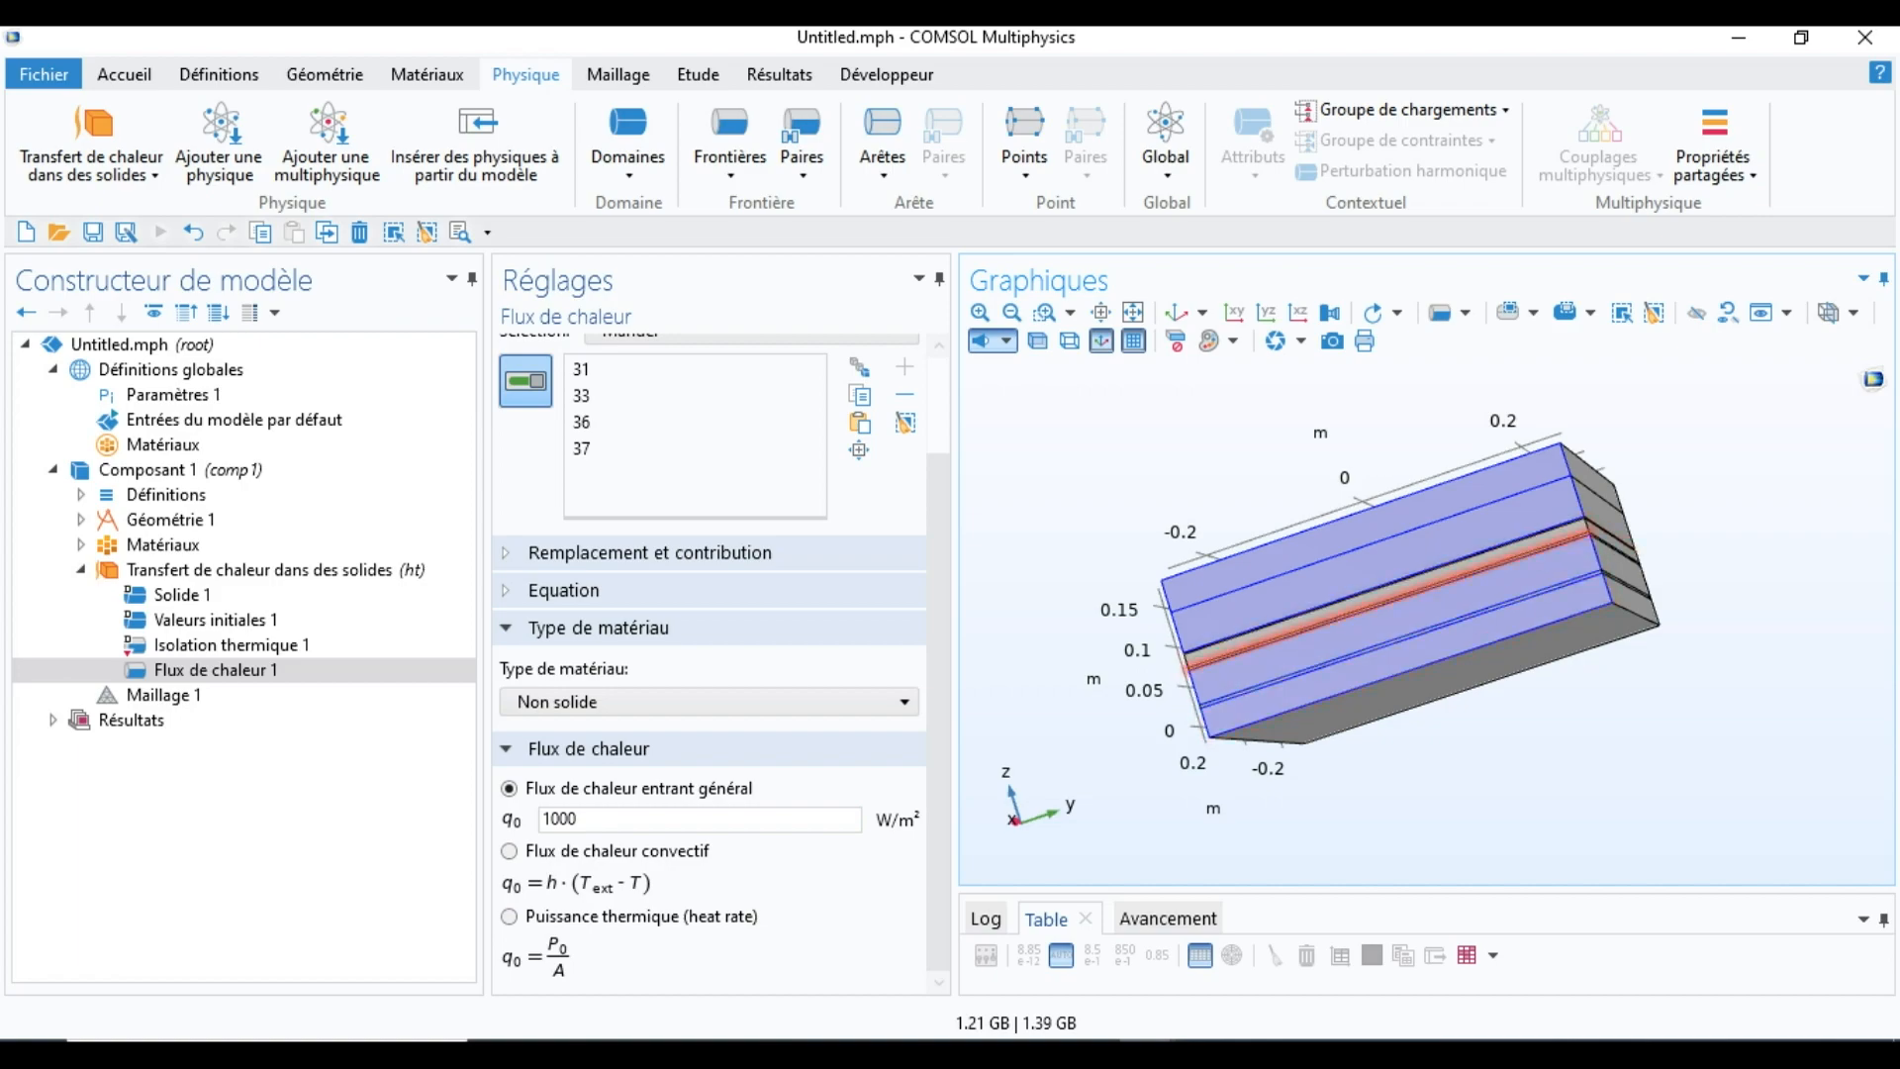
Step: Add boundaries 1, 4, 7, 13, 17 and 20 on the opposite, negative-x side to Flux de chaleur 1
{"action": "left_click_drag", "start_coordinate": [1400, 747], "coordinate": [1583, 752]}
{"action": "left_click_drag", "start_coordinate": [1287, 682], "coordinate": [1499, 589]}
{"action": "left_click", "coordinate": [1415, 515]}
{"action": "left_click", "coordinate": [1410, 551]}
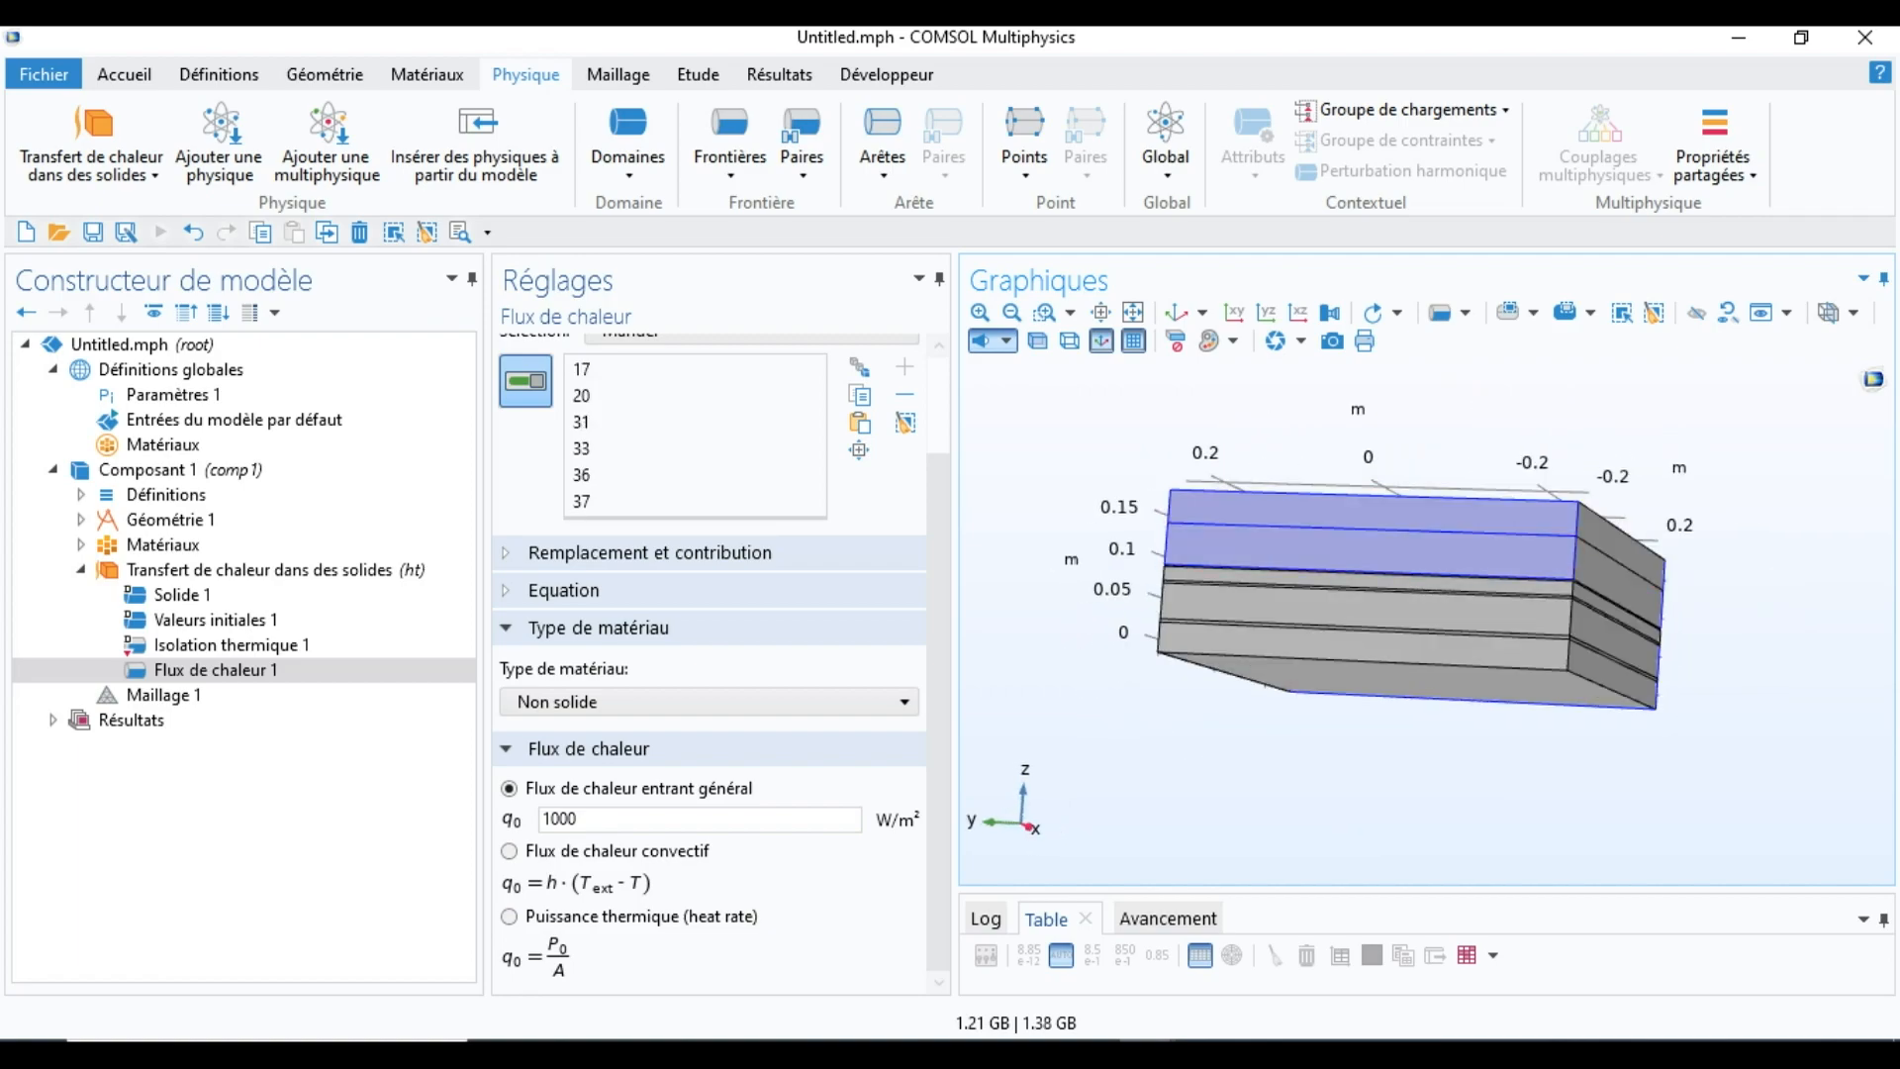
{"action": "left_click", "coordinate": [1405, 582]}
{"action": "left_click", "coordinate": [1366, 606]}
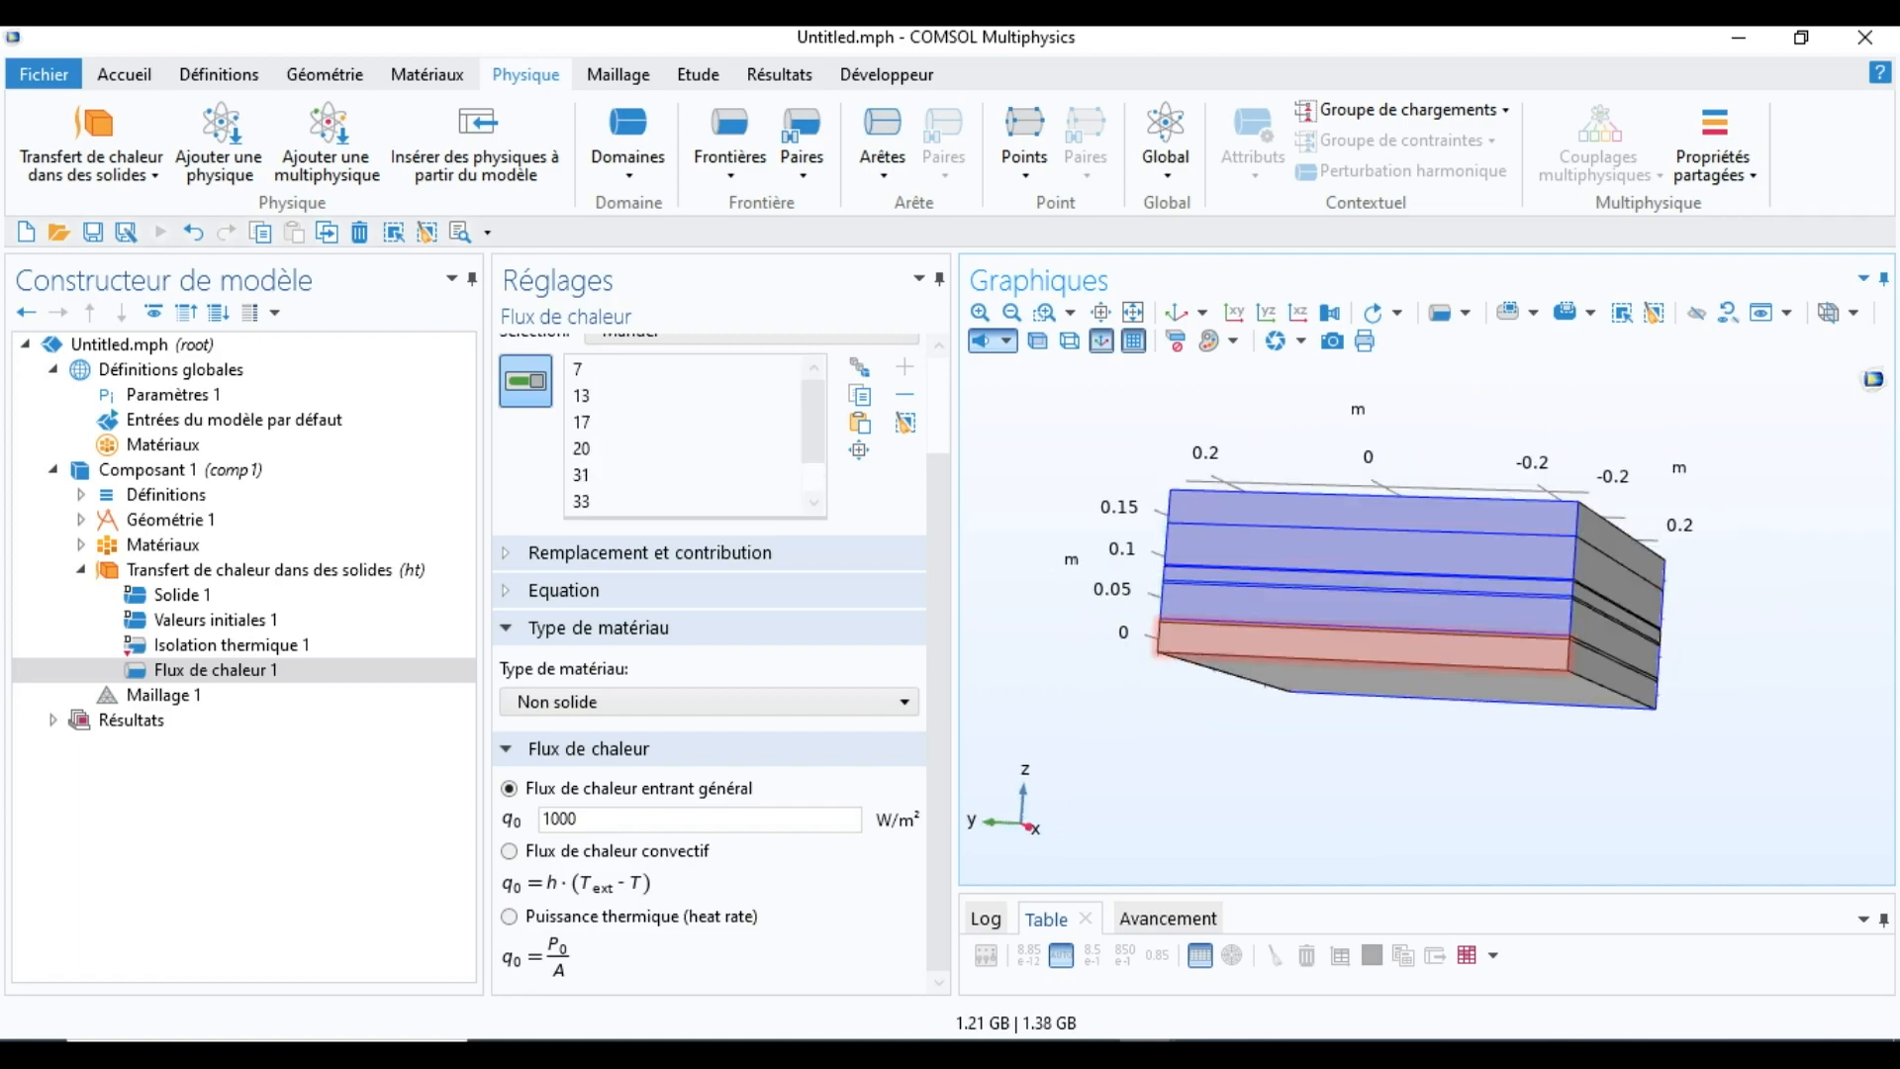
{"action": "left_click", "coordinate": [1366, 635]}
{"action": "left_click", "coordinate": [1366, 627]}
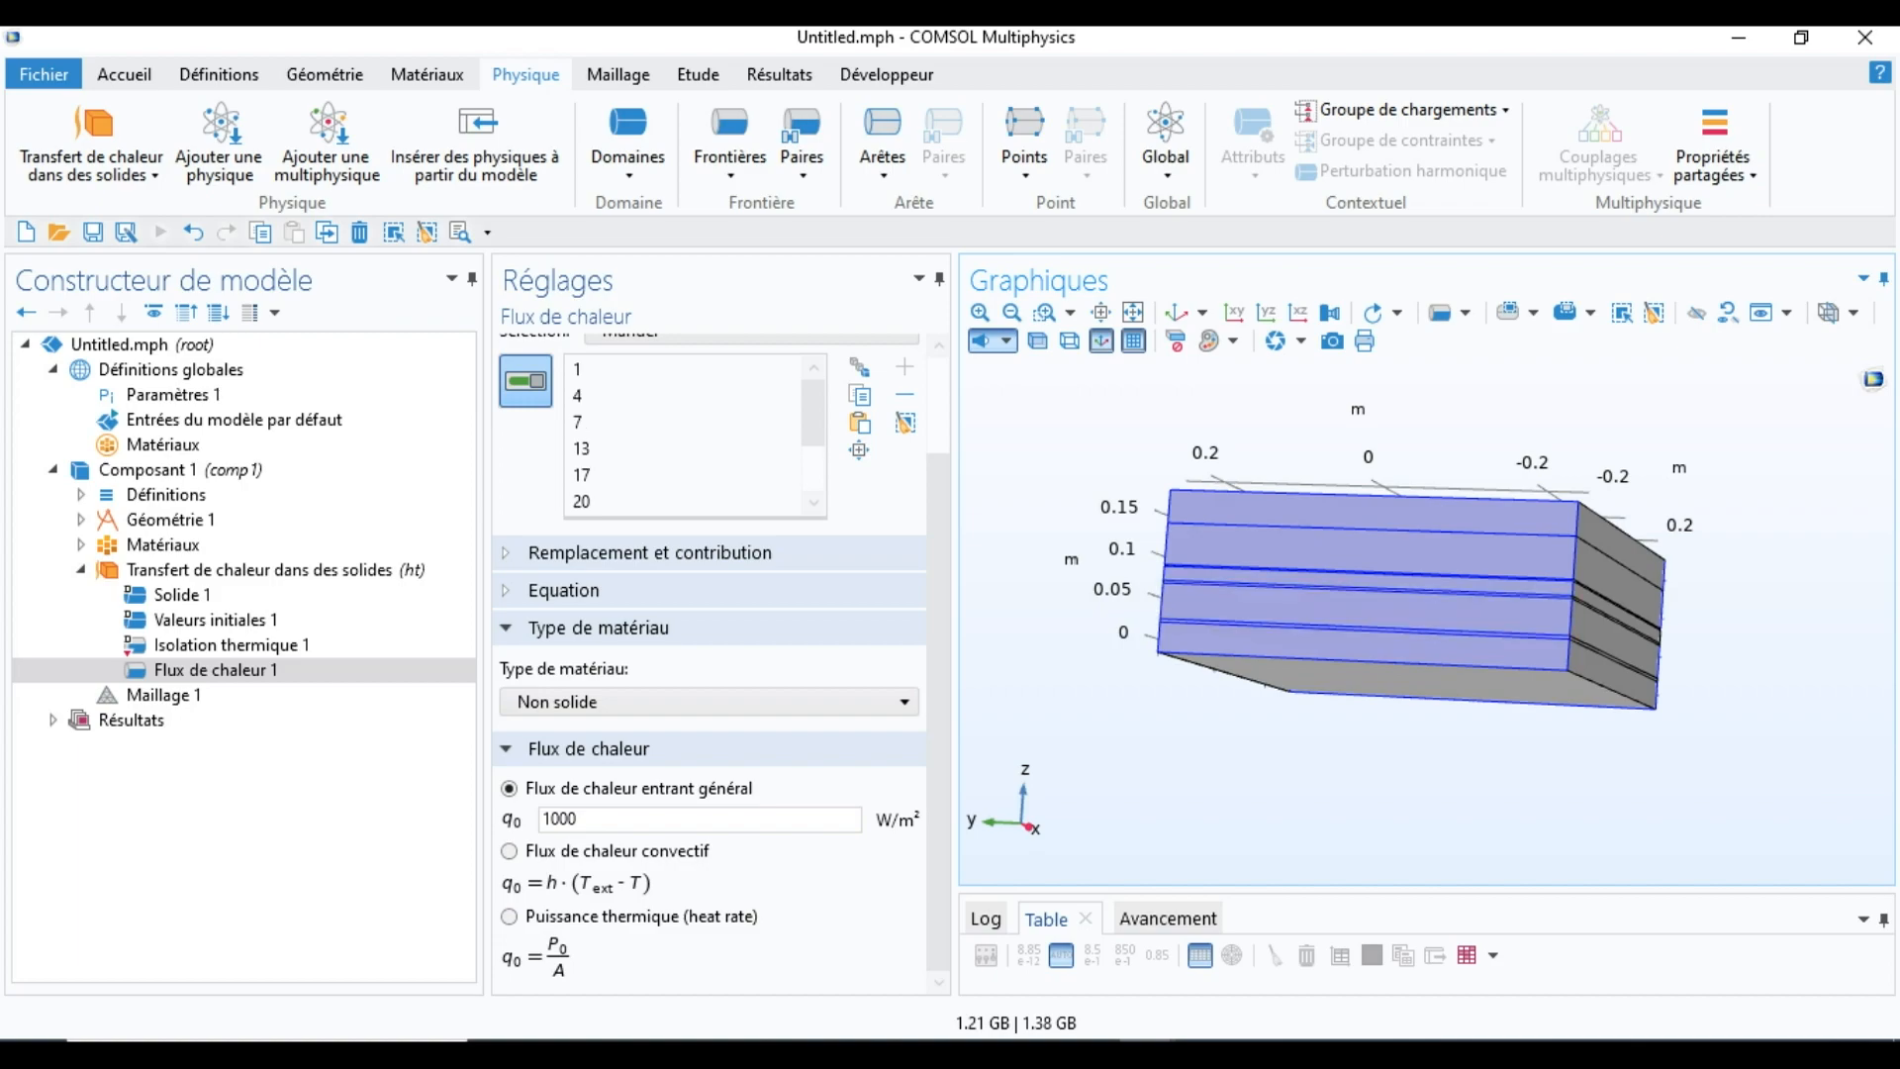
Step: Examine the Flux de chaleur 1 boundary selection around the stack's top, bottom and remaining sides
{"action": "left_click_drag", "start_coordinate": [1371, 586], "coordinate": [1197, 670]}
{"action": "mouse_move", "coordinate": [1277, 584]}
{"action": "left_mouse_down"}
{"action": "mouse_move", "coordinate": [1375, 529]}
{"action": "mouse_move", "coordinate": [1281, 619]}
{"action": "left_mouse_up"}
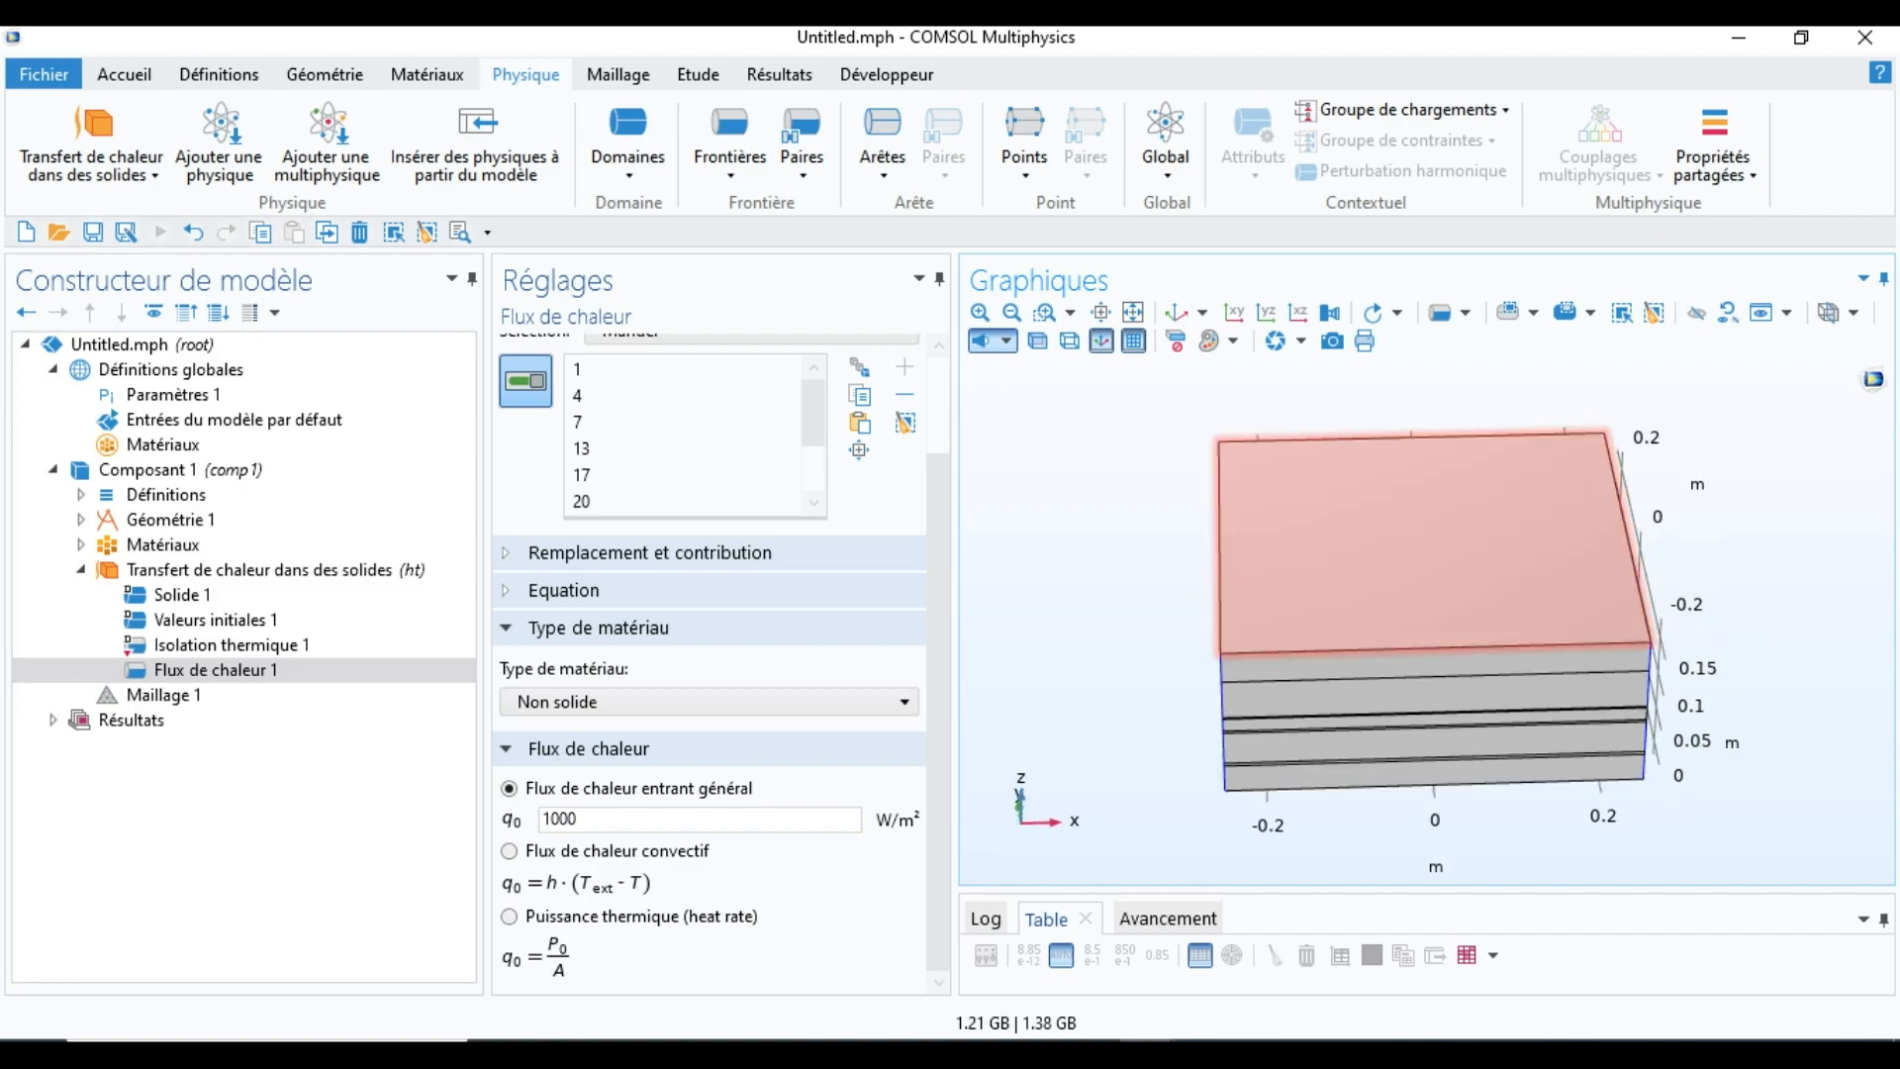
{"action": "left_click_drag", "start_coordinate": [1415, 724], "coordinate": [1446, 596]}
{"action": "left_click", "coordinate": [1455, 584]}
{"action": "left_click", "coordinate": [1447, 619]}
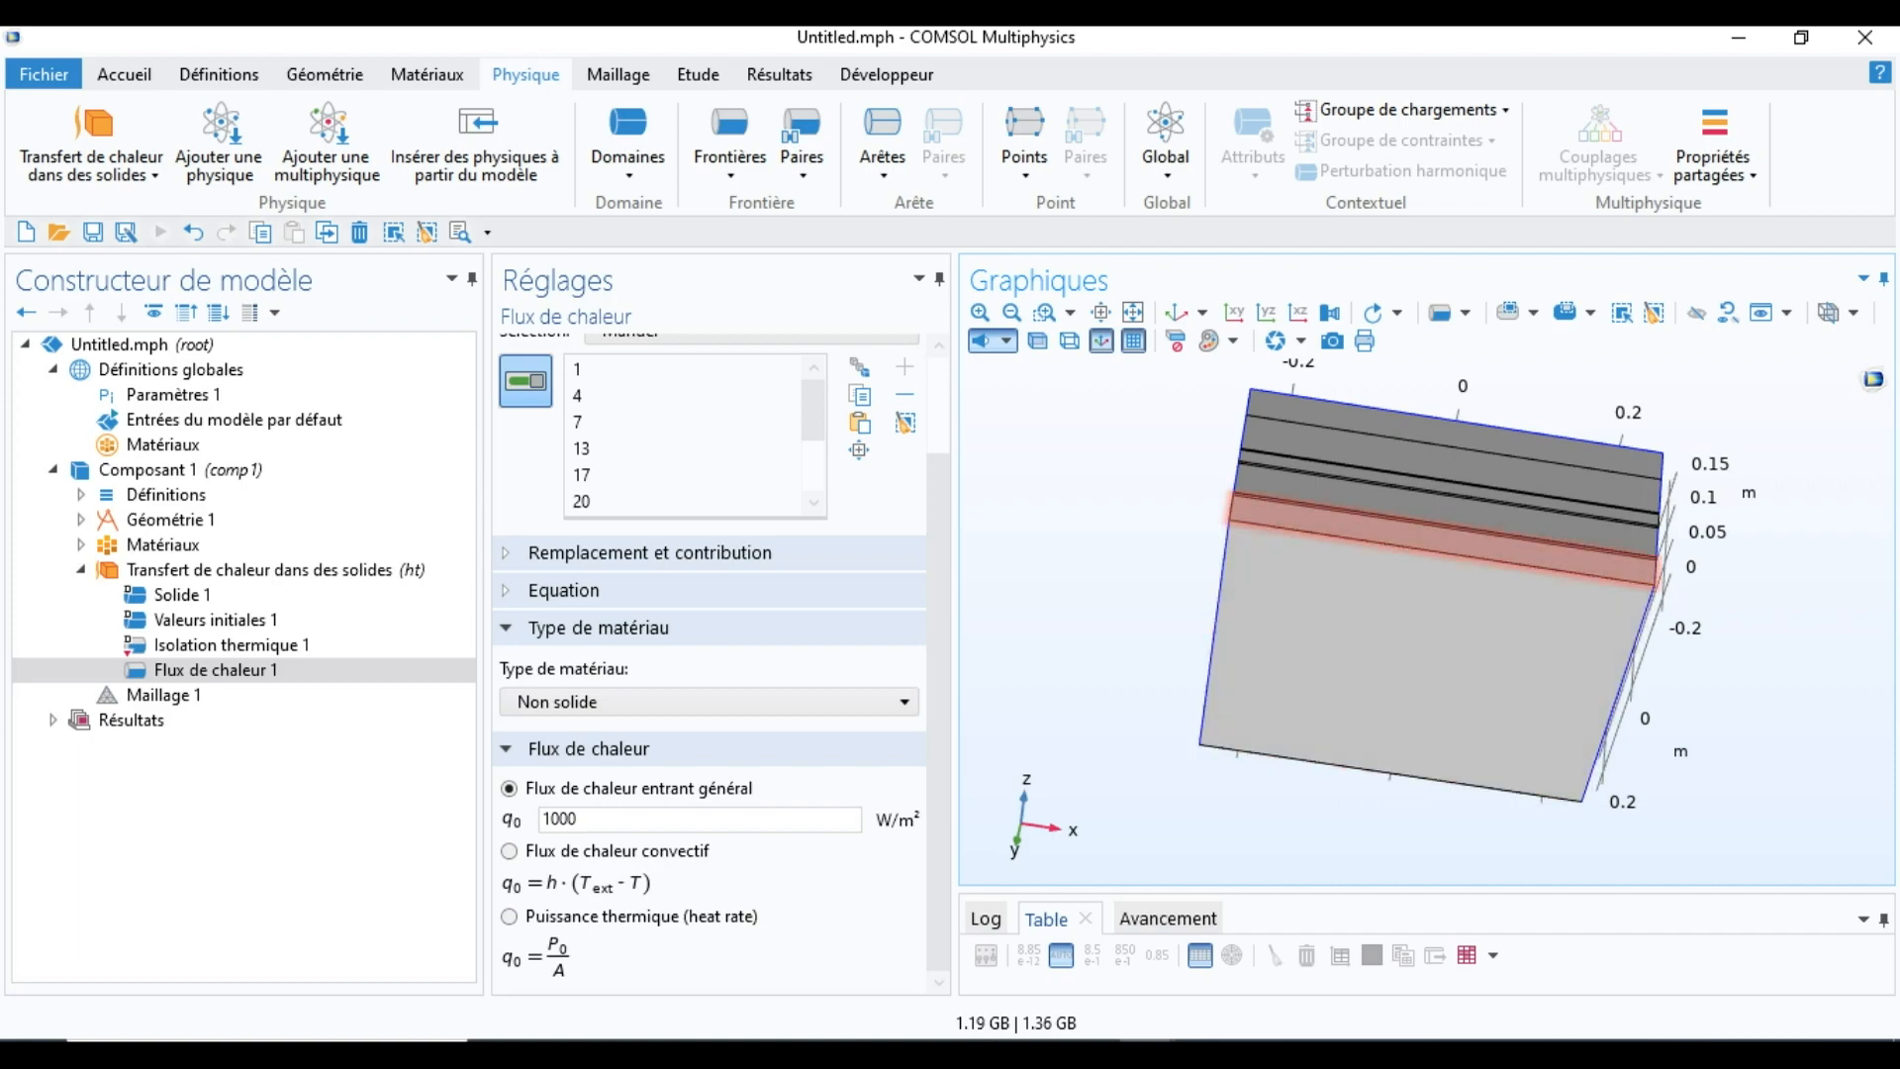
{"action": "left_click", "coordinate": [1440, 633]}
{"action": "left_click", "coordinate": [1440, 624]}
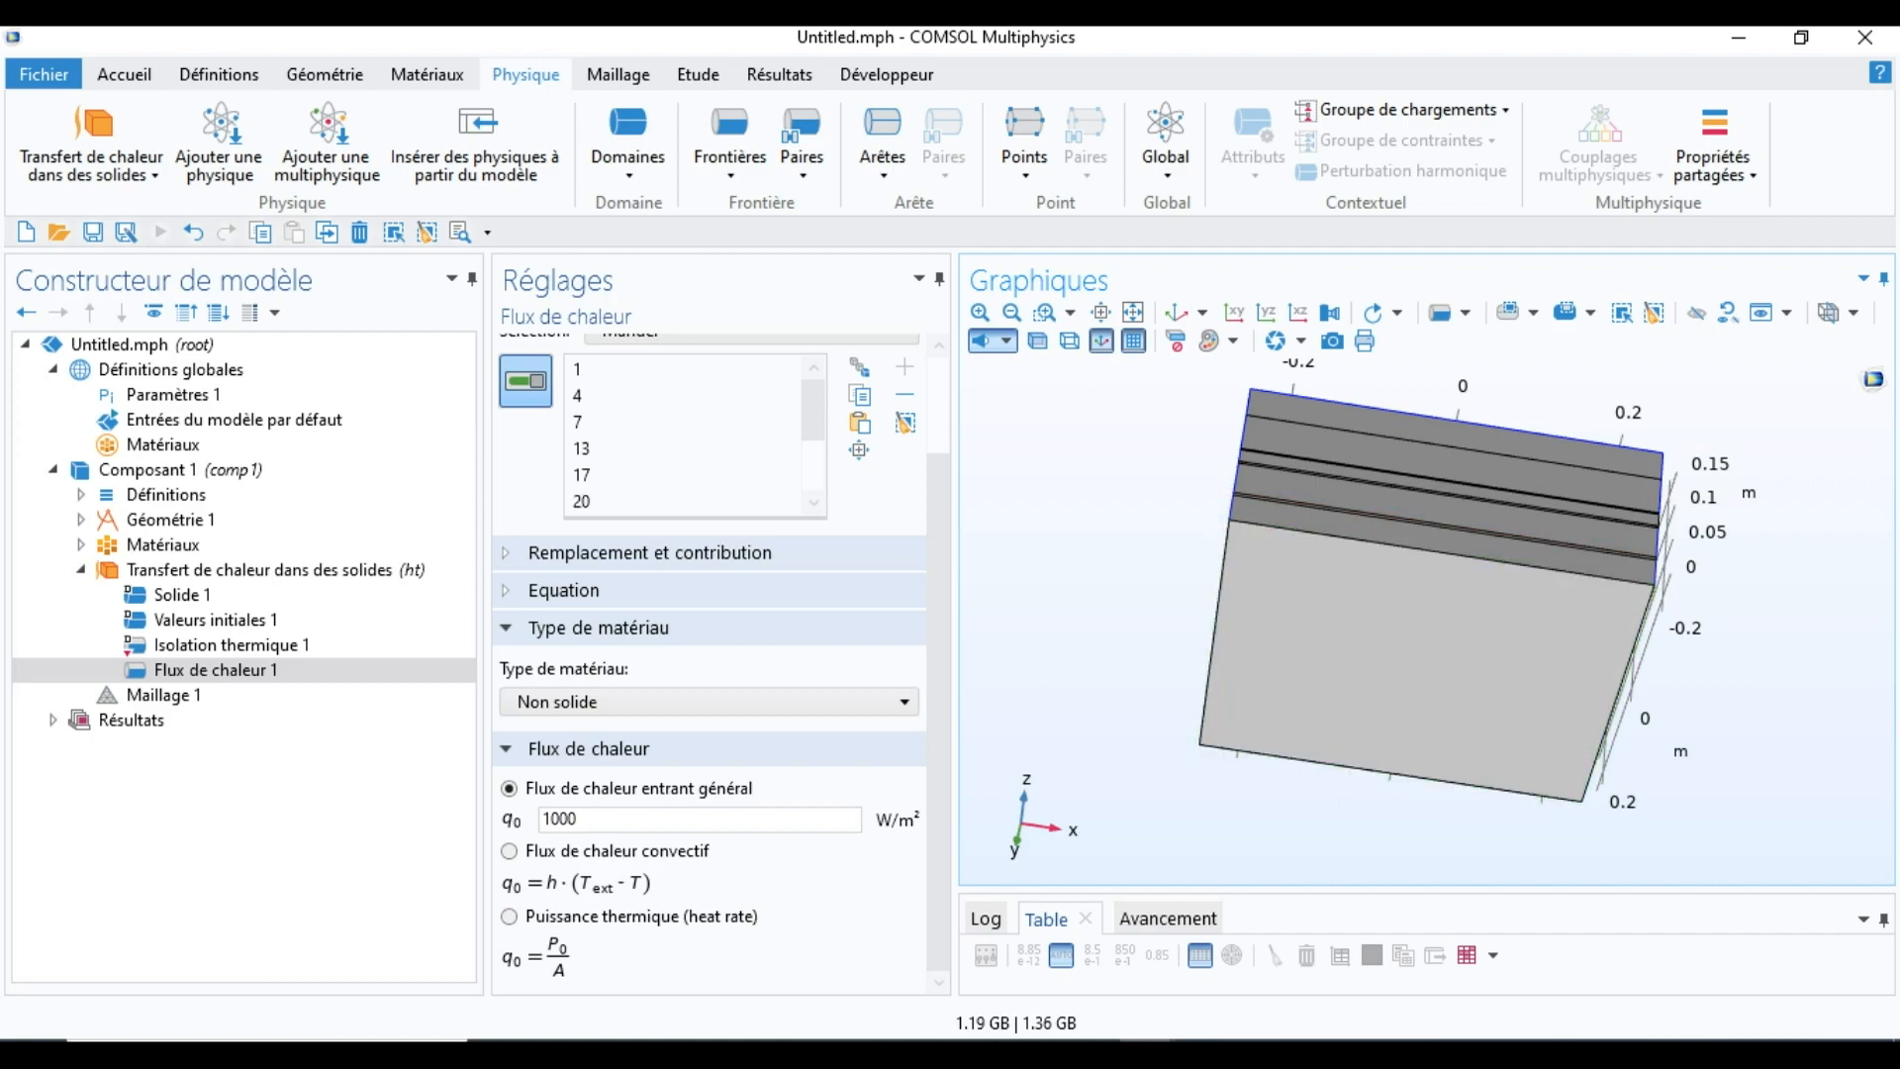
{"action": "left_click_drag", "start_coordinate": [1437, 515], "coordinate": [1470, 612]}
{"action": "left_click", "coordinate": [1443, 613]}
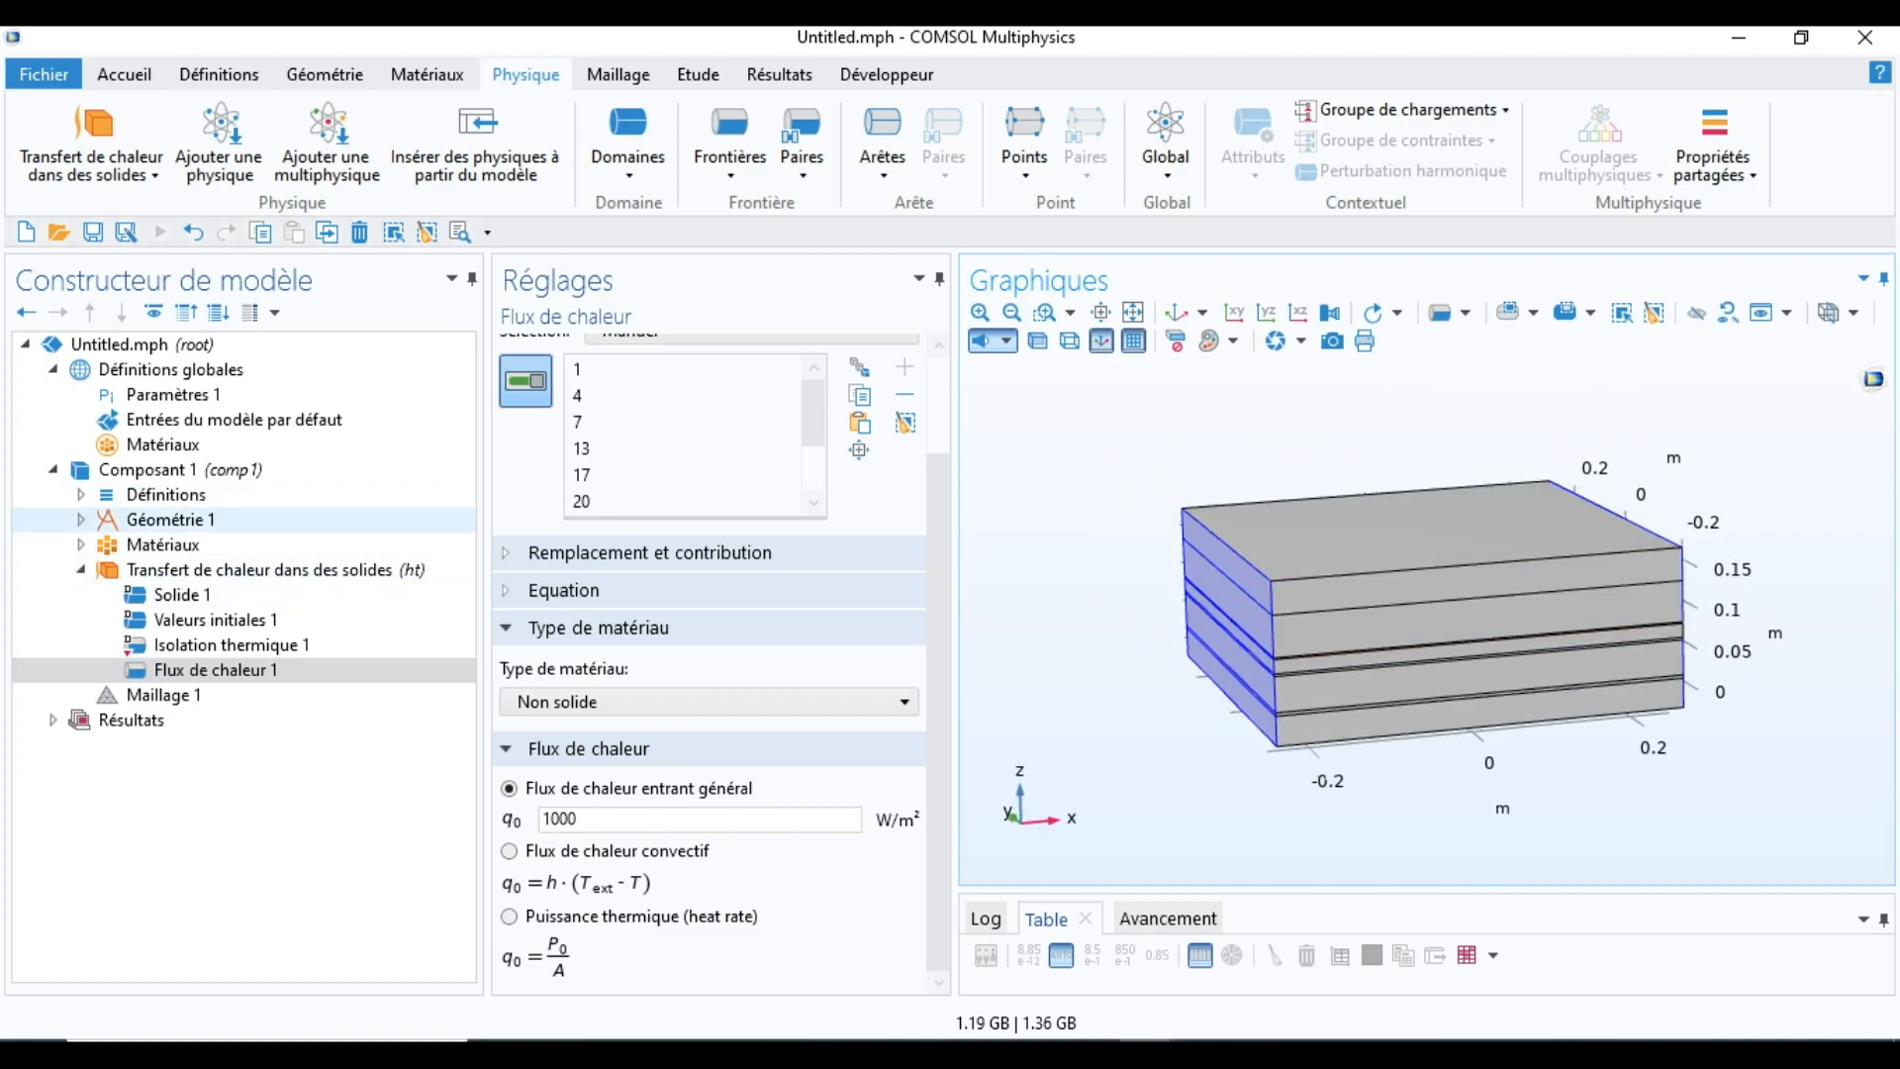
Step: Add a second heat flux boundary condition, make it convective and set its heat transfer coefficient h to 20 W/(m²·K)
{"action": "left_click", "coordinate": [730, 138]}
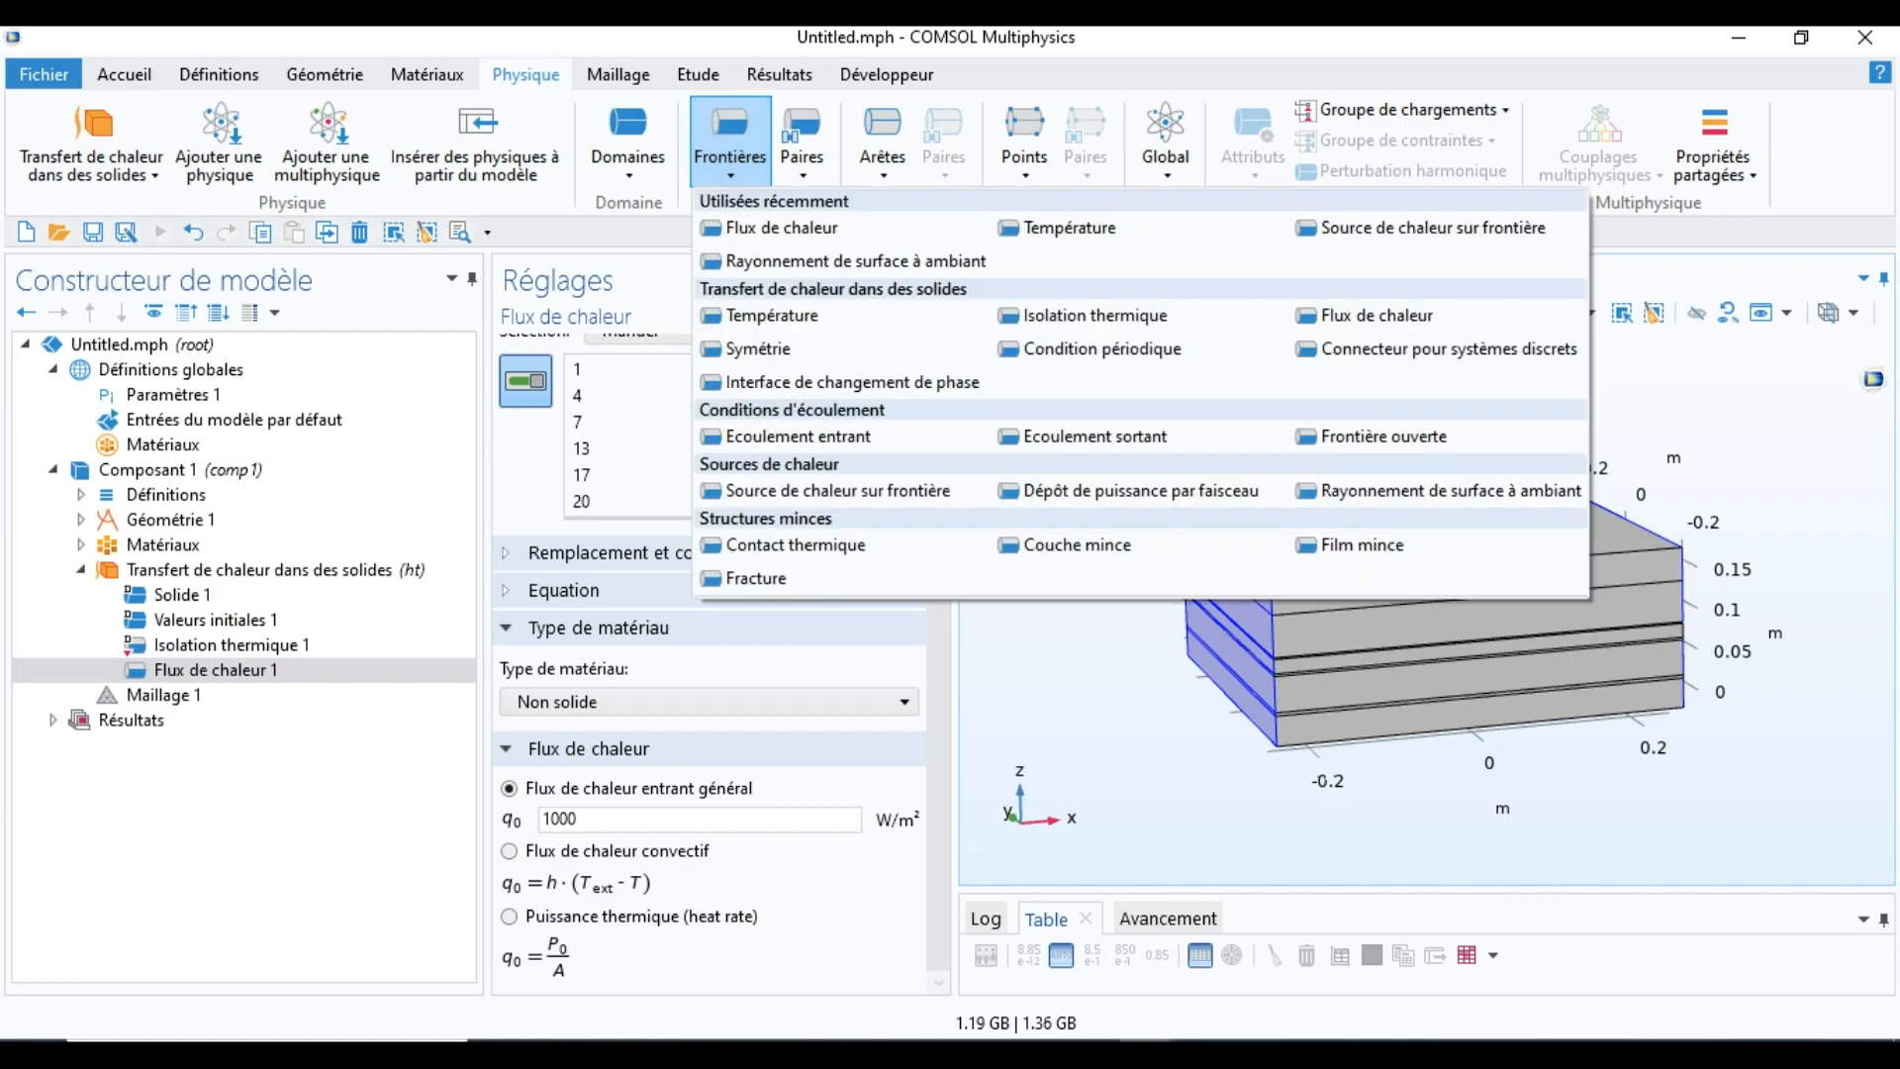
{"action": "left_click", "coordinate": [782, 227]}
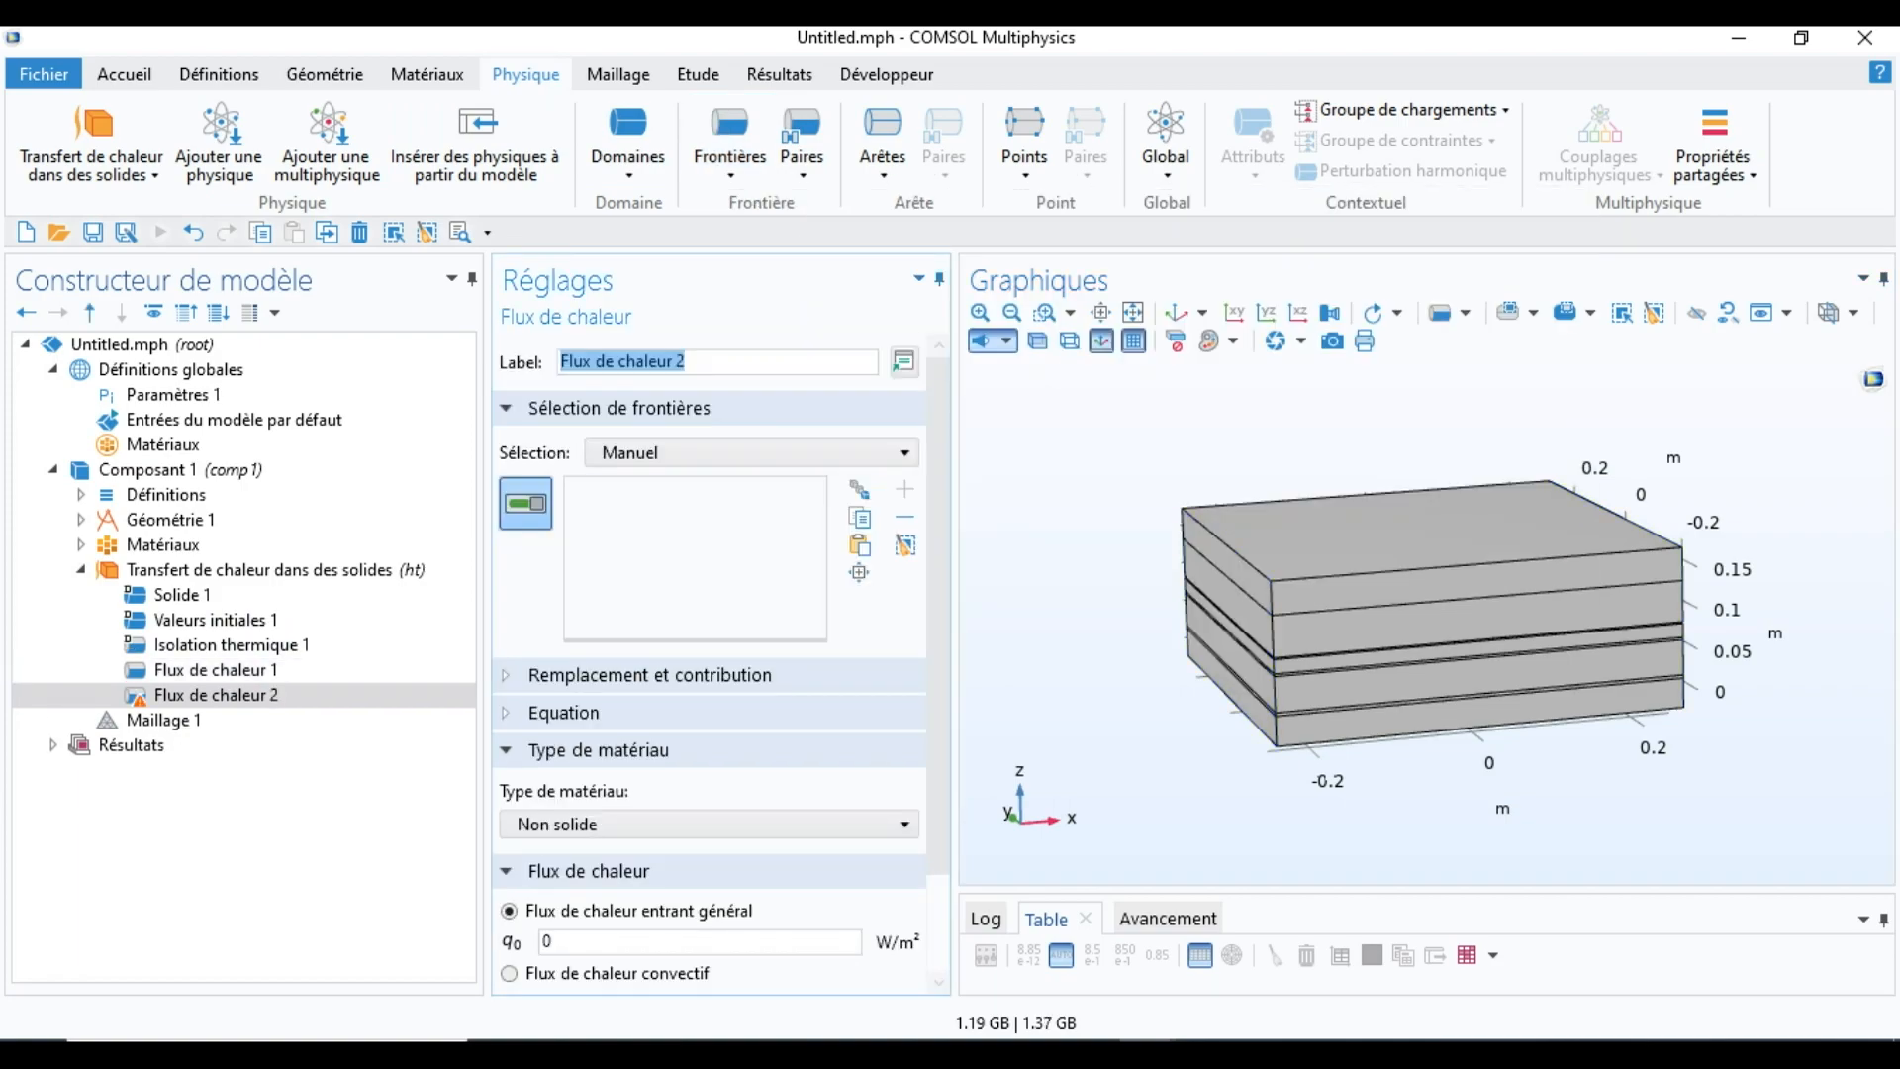
{"action": "scroll", "coordinate": [707, 824], "scroll_direction": "down", "scroll_amount": 2}
{"action": "left_click", "coordinate": [509, 851]}
{"action": "scroll", "coordinate": [509, 851], "scroll_direction": "down", "scroll_amount": 1}
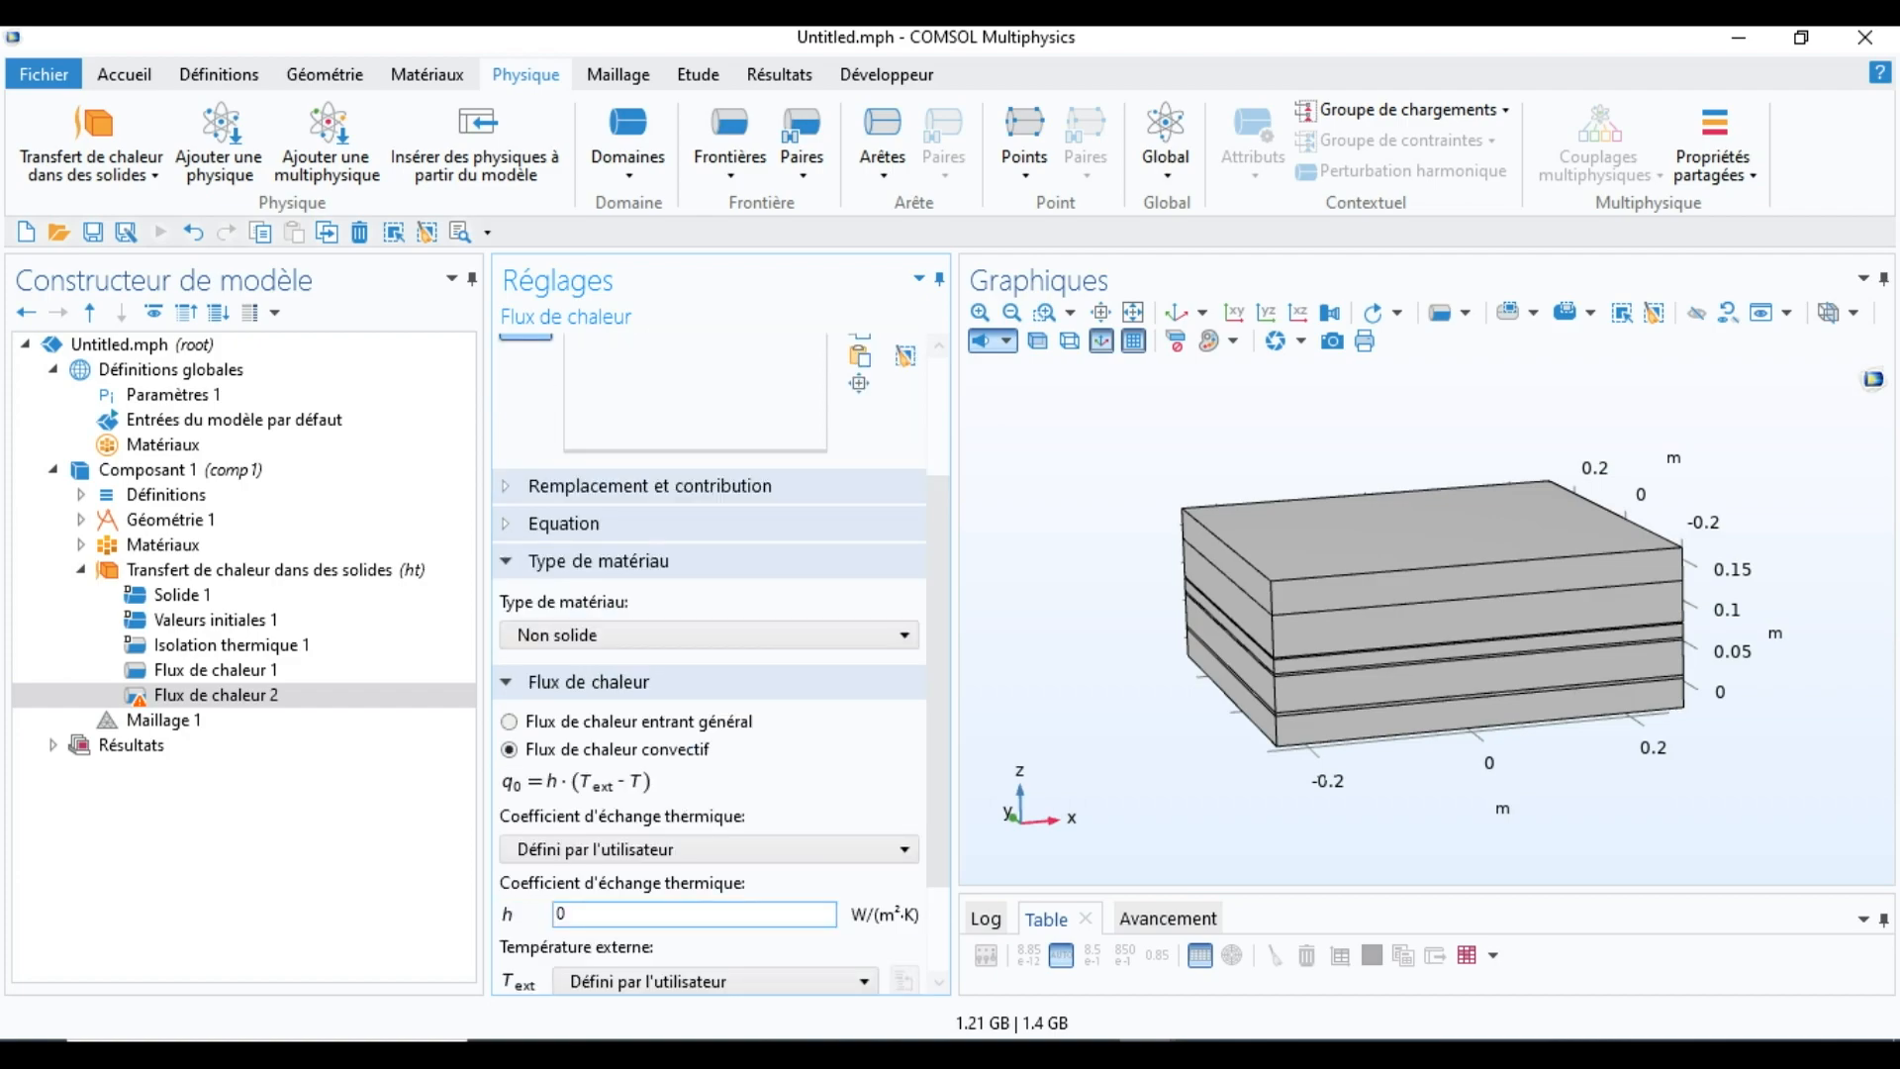
{"action": "scroll", "coordinate": [707, 561], "scroll_direction": "down", "scroll_amount": 2}
{"action": "key", "text": "BackSpace"}
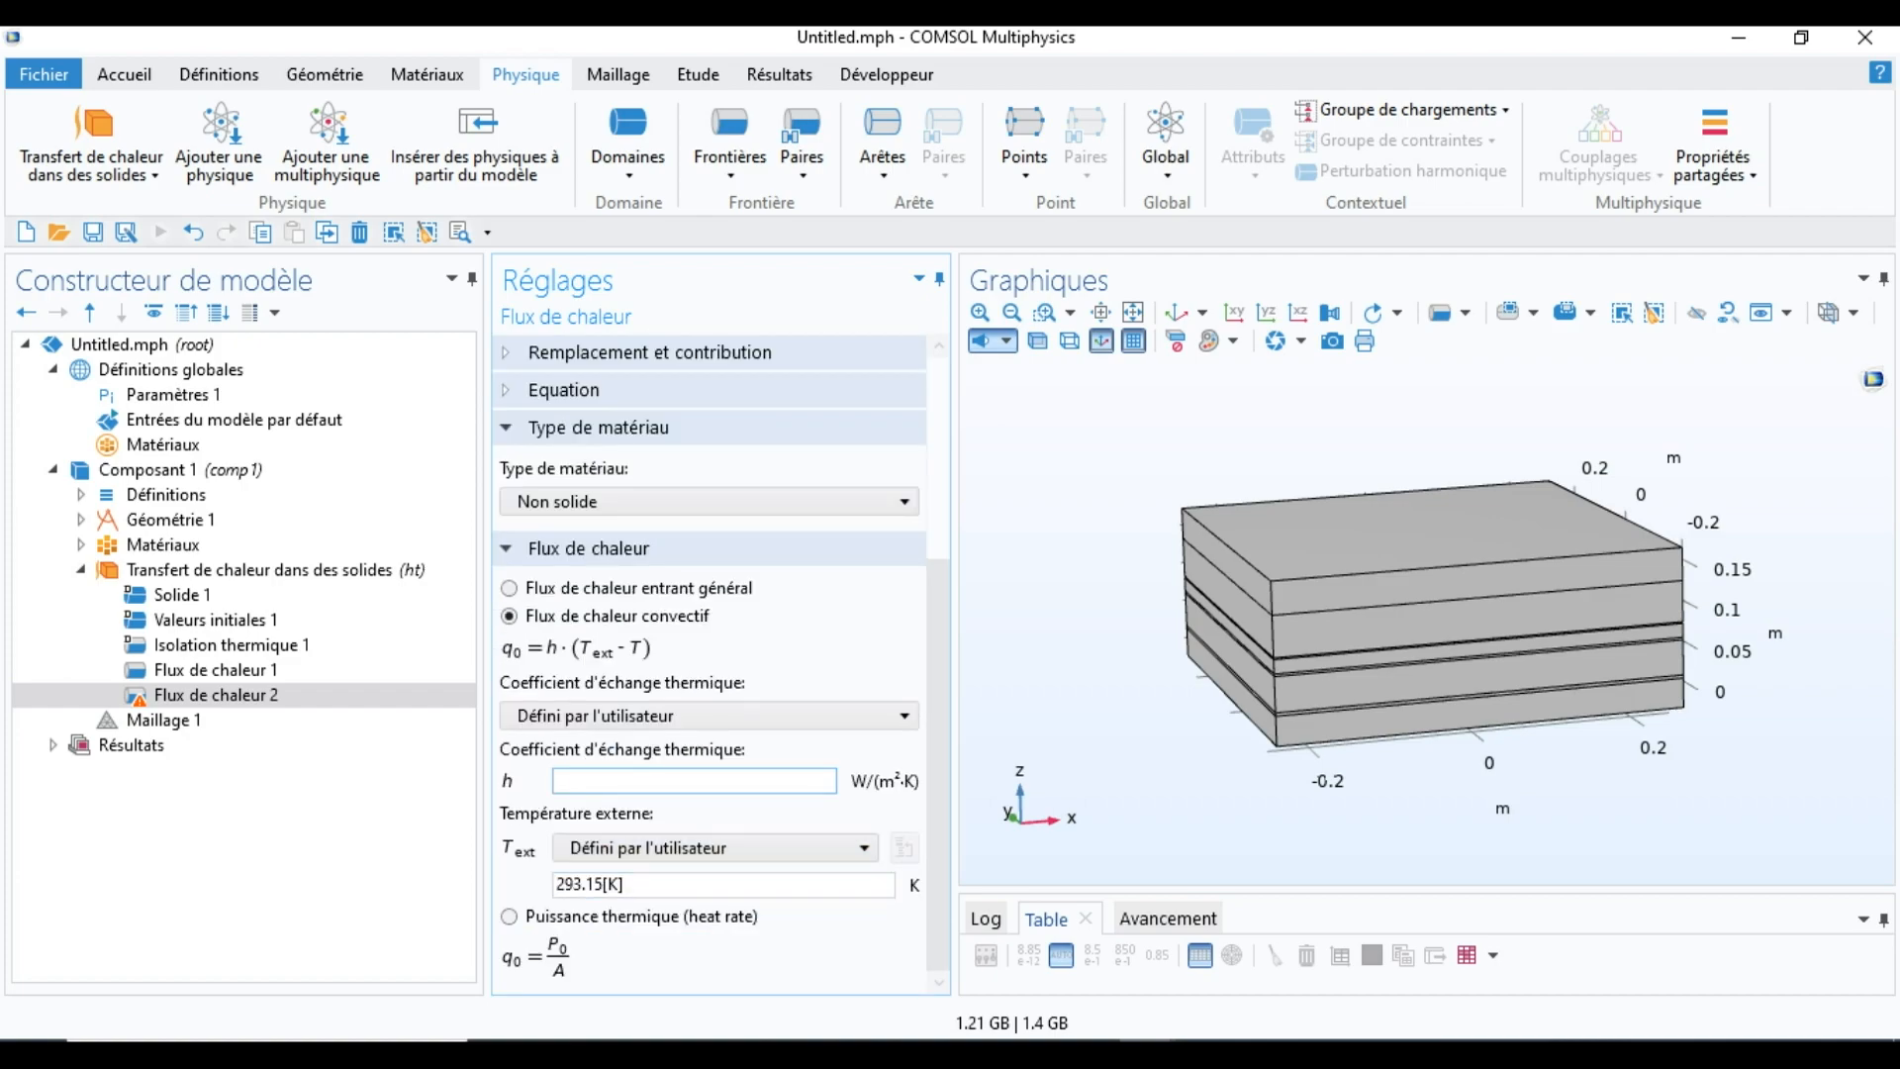
{"action": "type", "text": "20"}
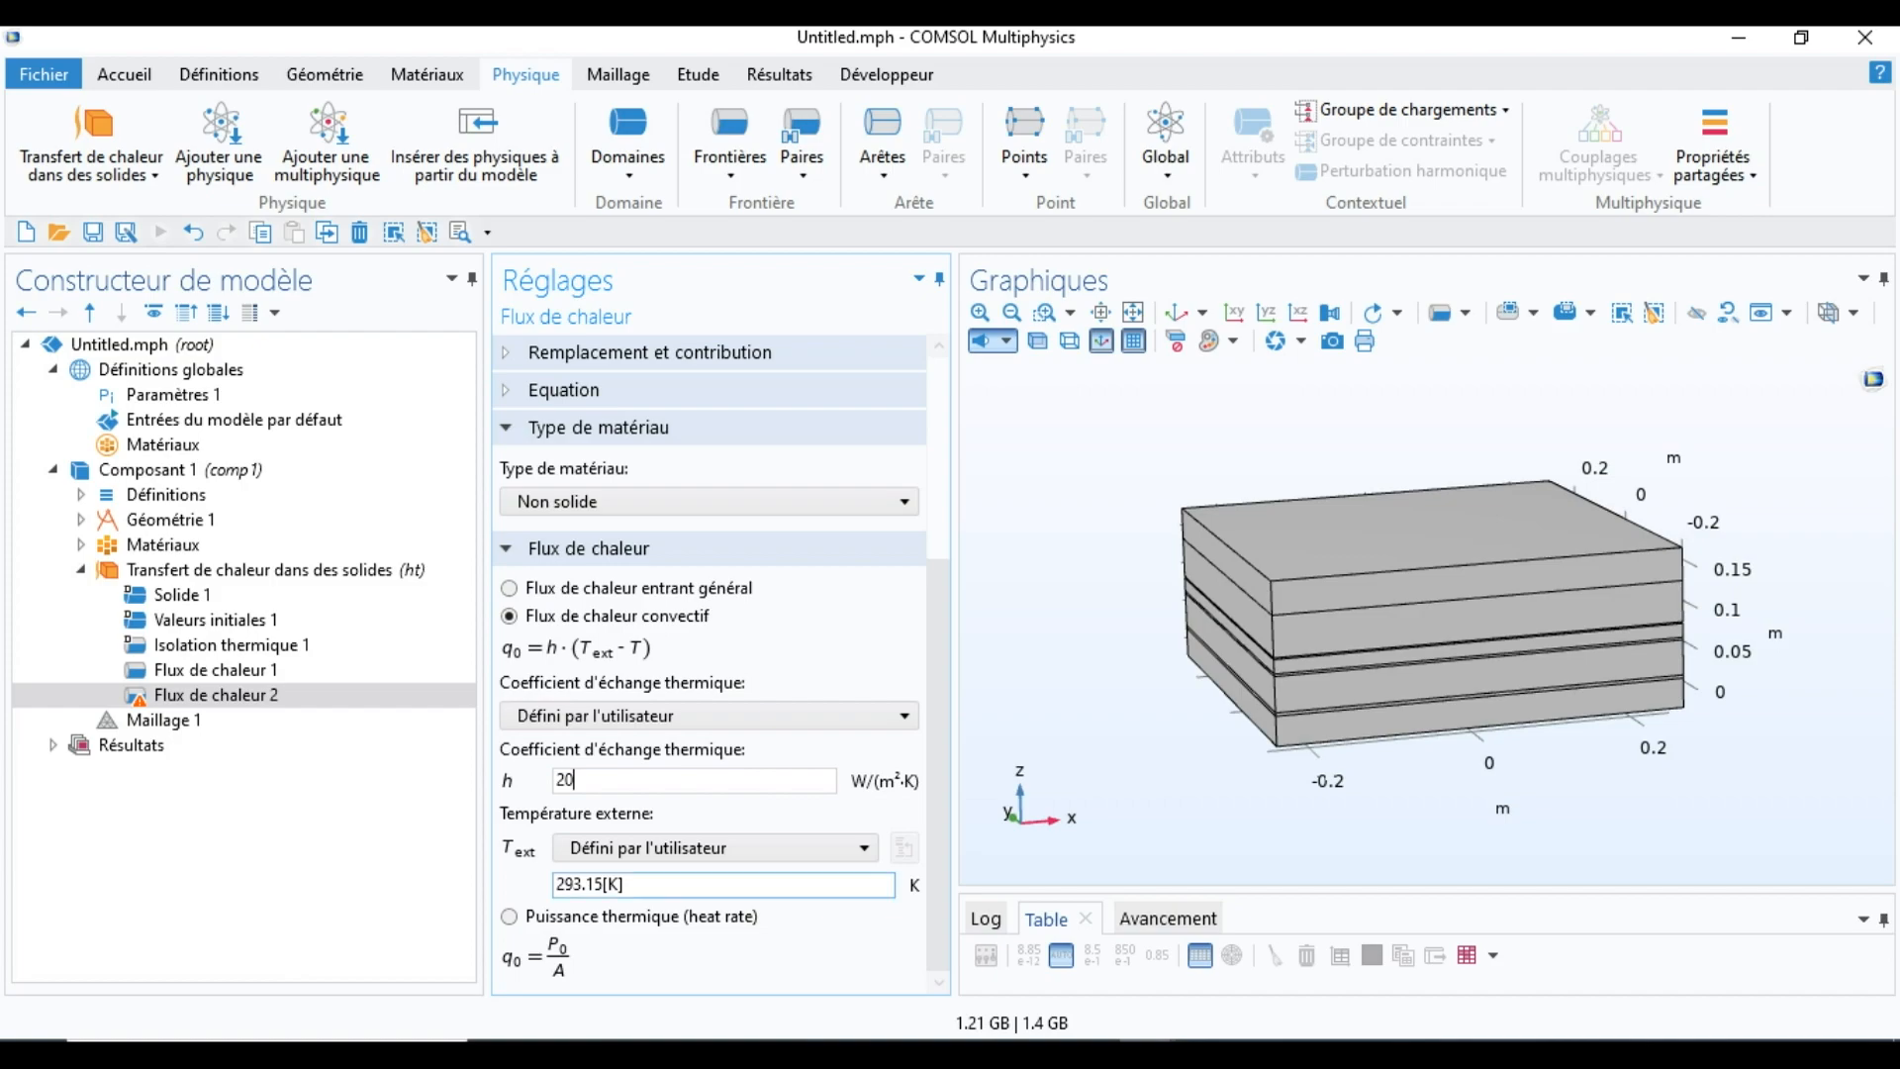
Step: Assign Flux de chaleur 2 to the stack's outer top and bottom faces, boundaries 3 and 23
{"action": "scroll", "coordinate": [707, 716], "scroll_direction": "up", "scroll_amount": 5}
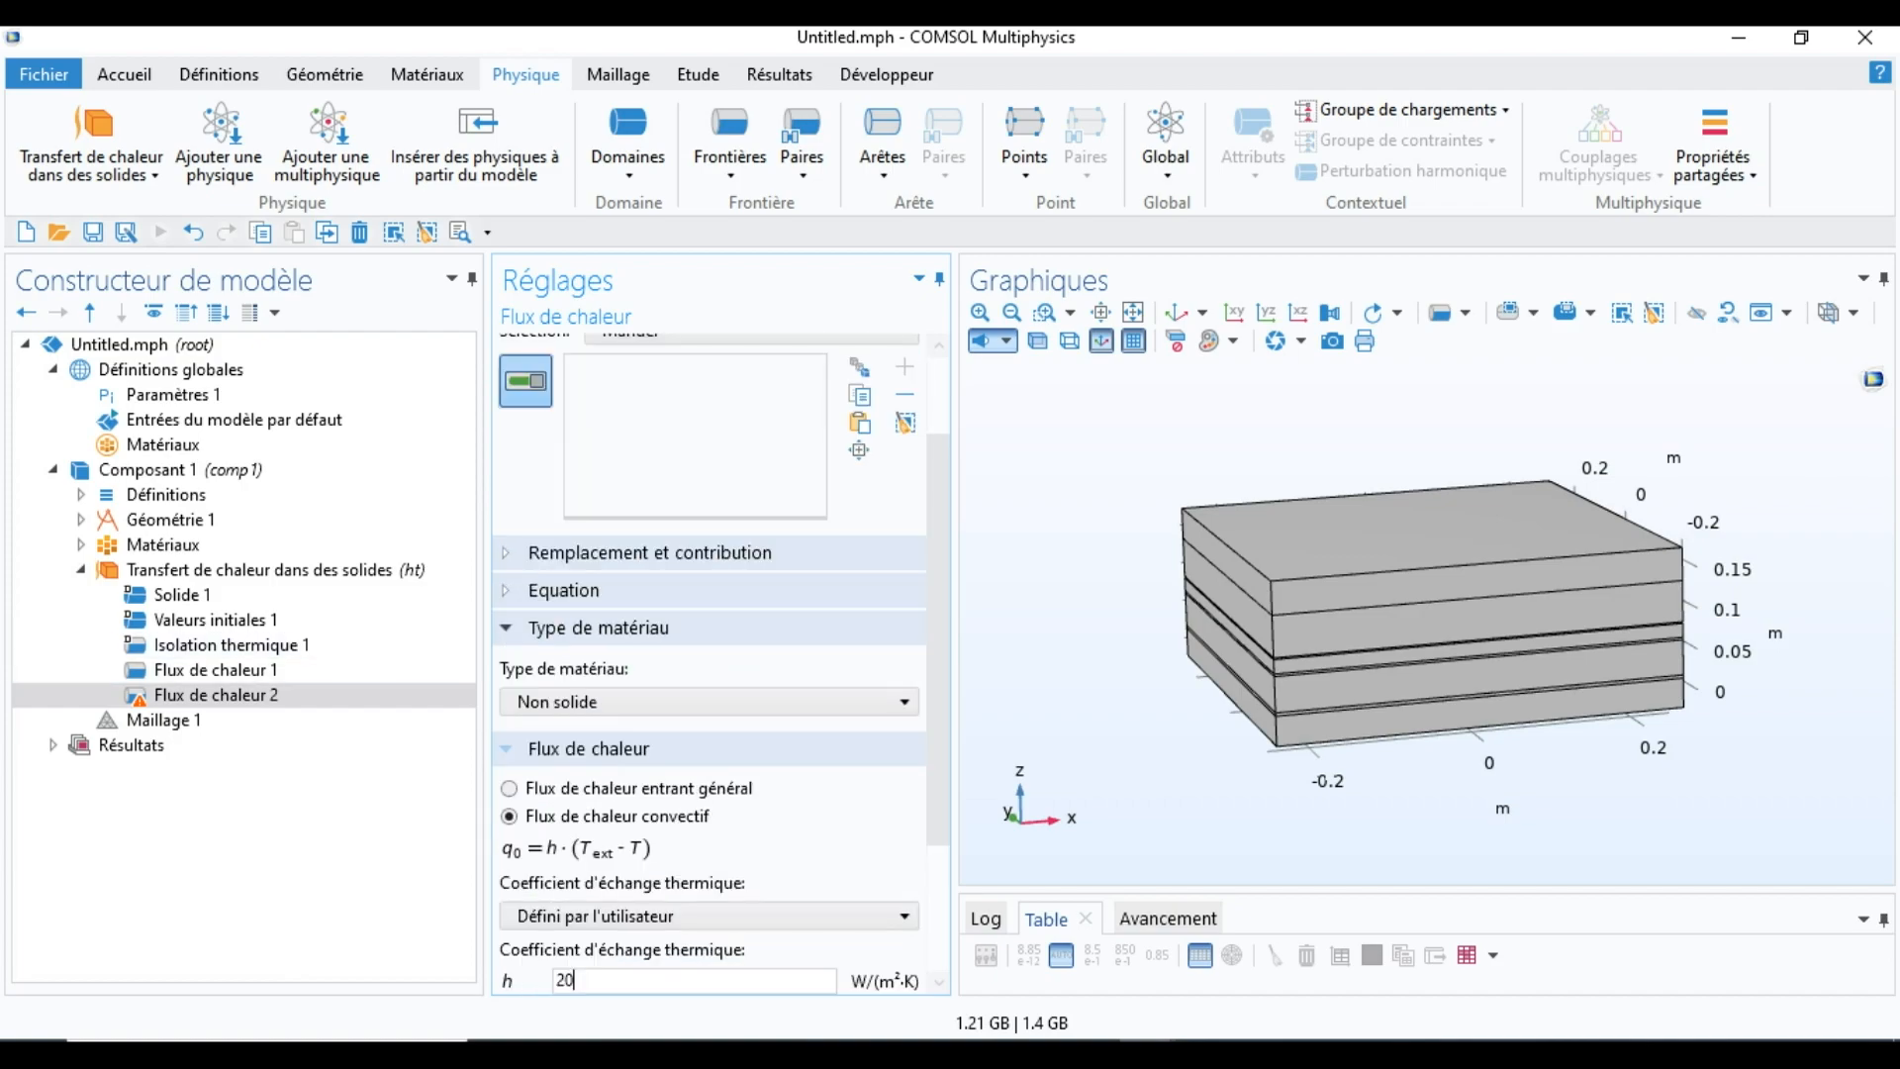
{"action": "left_click", "coordinate": [1425, 539]}
{"action": "left_click_drag", "start_coordinate": [1454, 623], "coordinate": [1459, 575]}
{"action": "left_click", "coordinate": [1445, 658]}
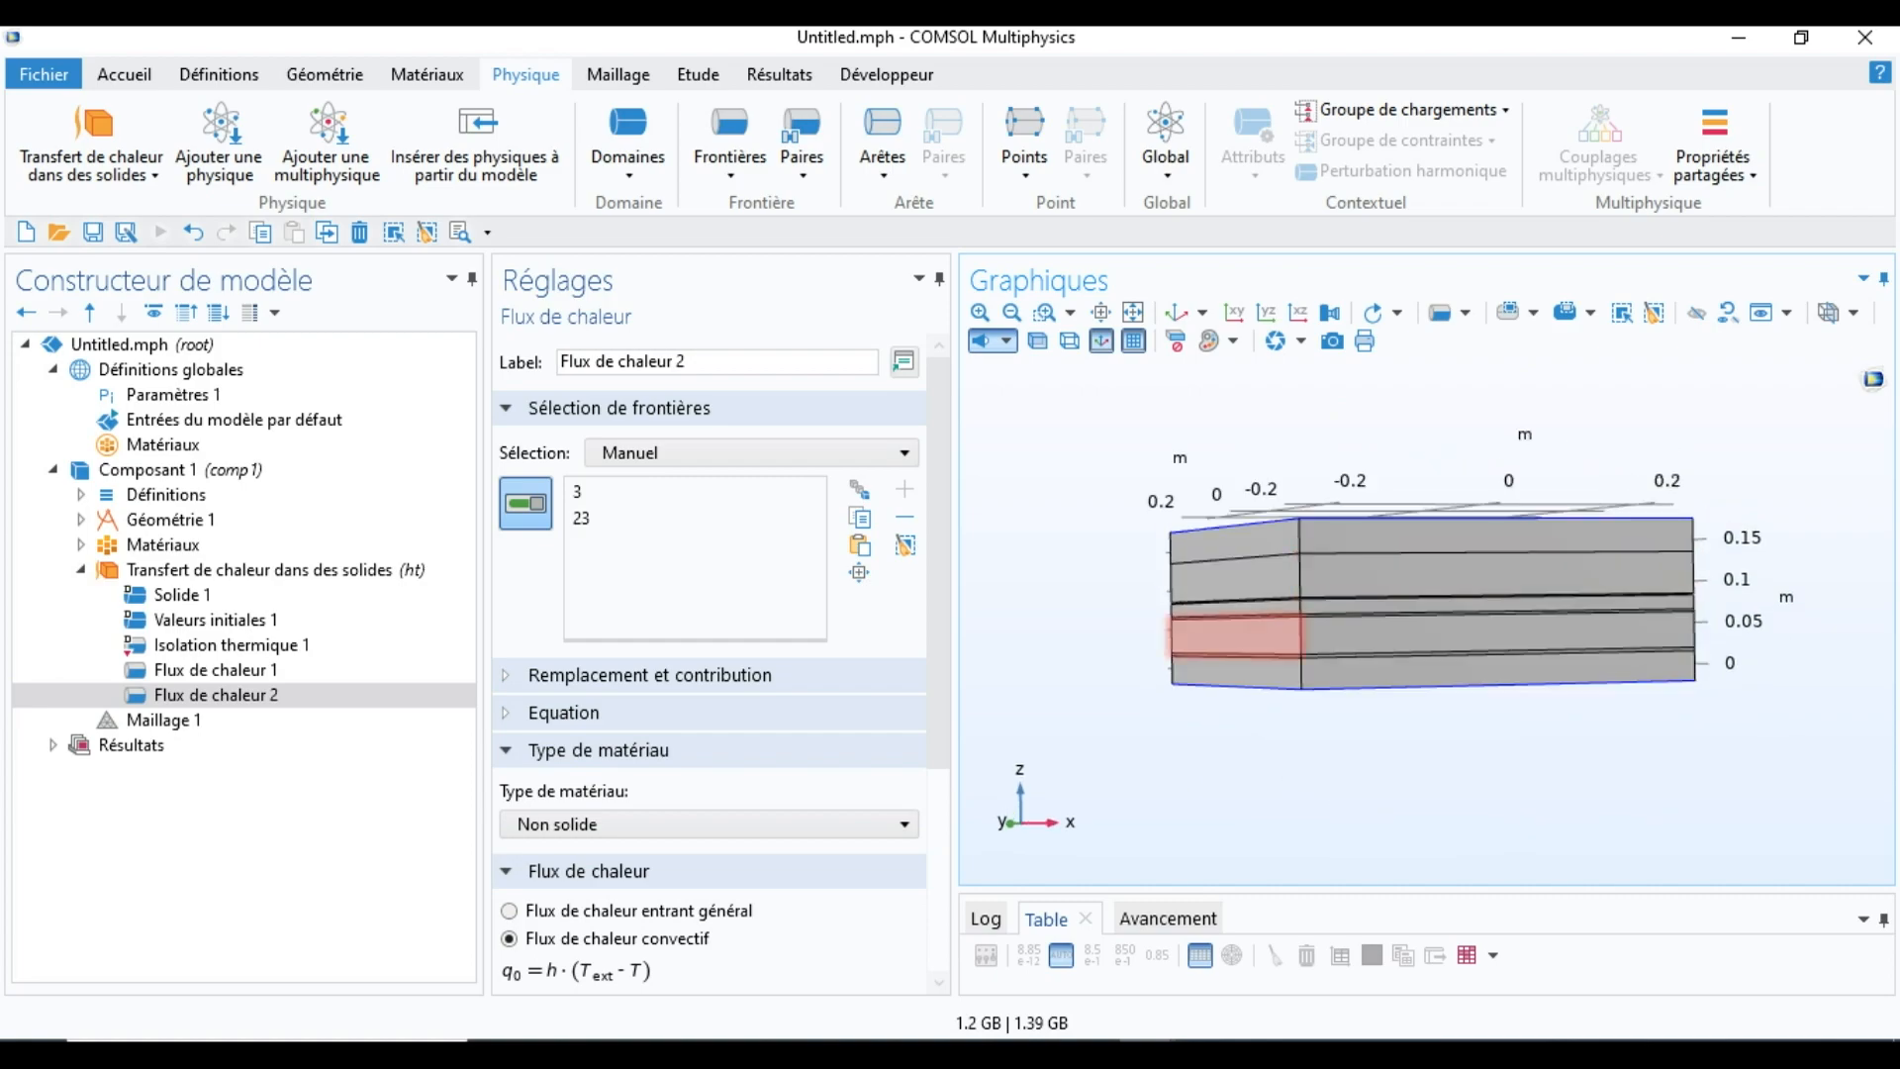
Step: Check the Isolation thermique 1 boundaries and add the thin side faces, boundaries 34 and 10, to Flux de chaleur 2
{"action": "left_click", "coordinate": [231, 645]}
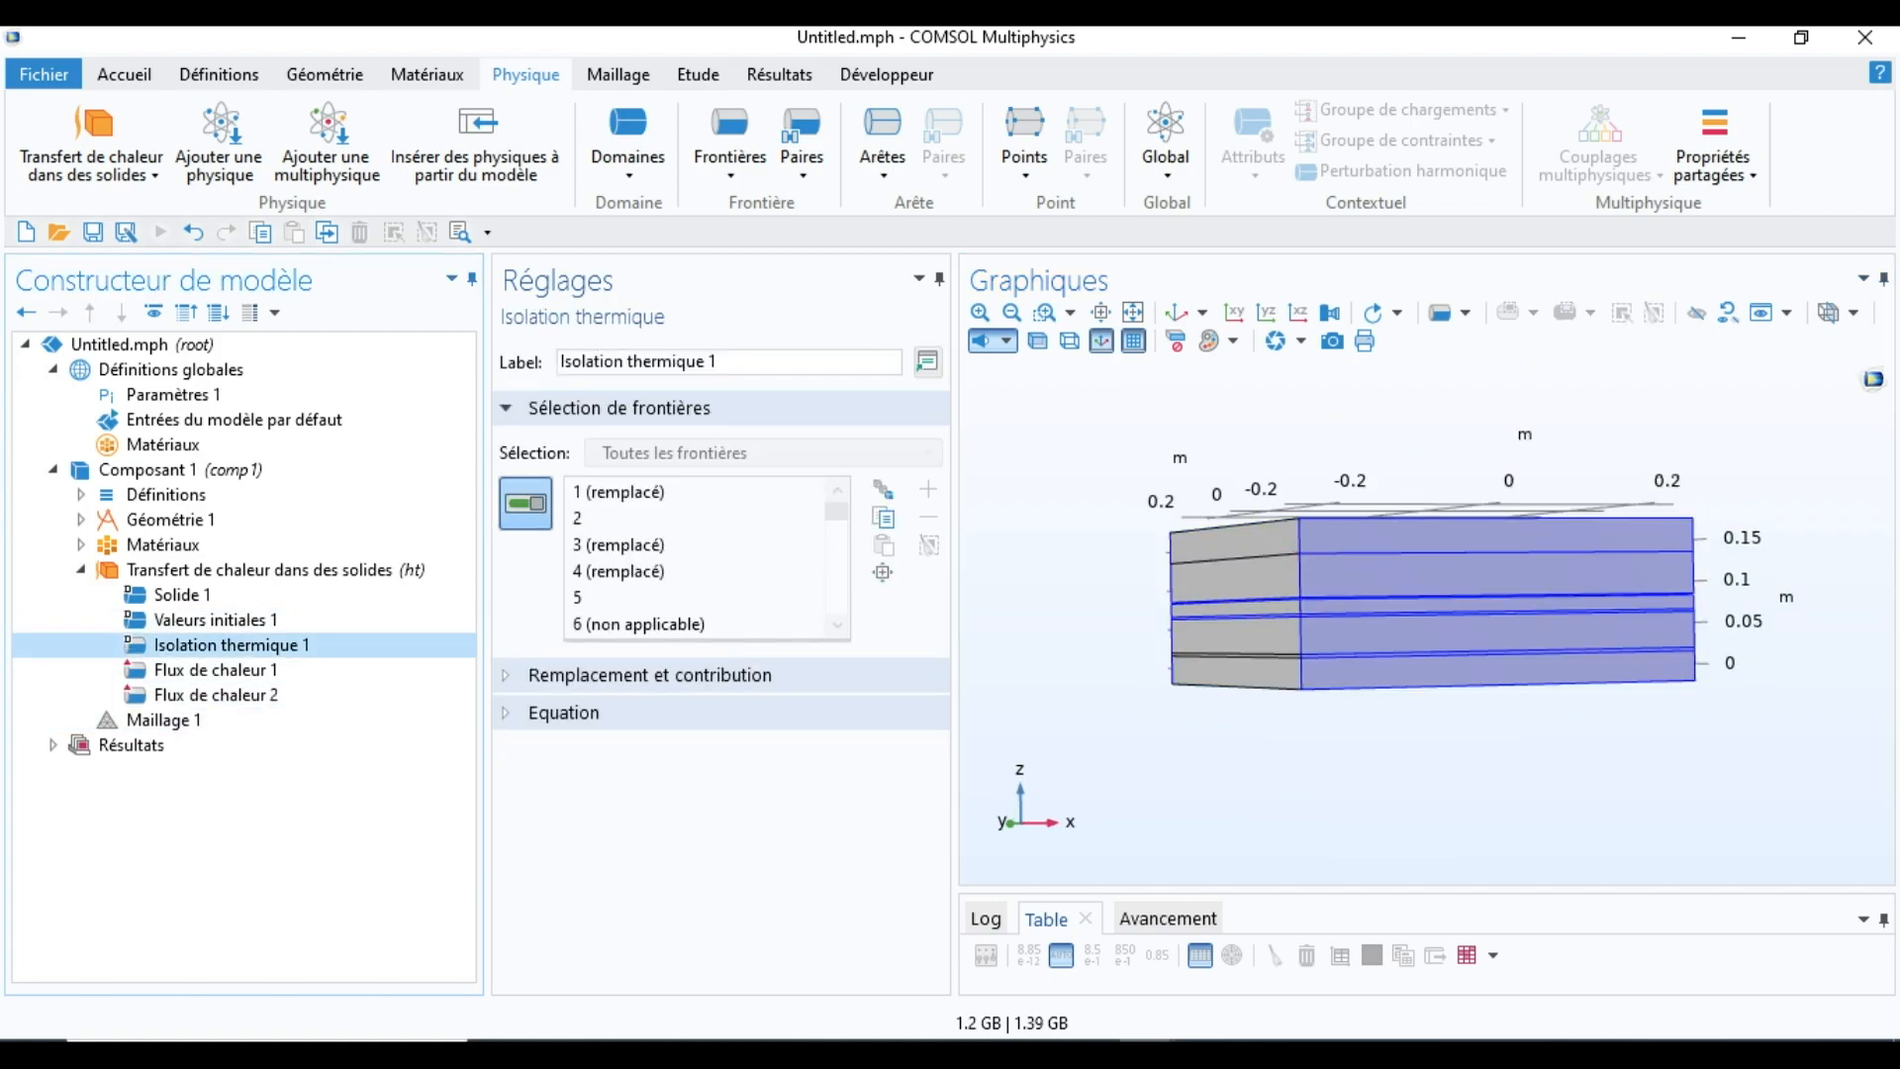
{"action": "left_click_drag", "start_coordinate": [1405, 603], "coordinate": [1464, 599]}
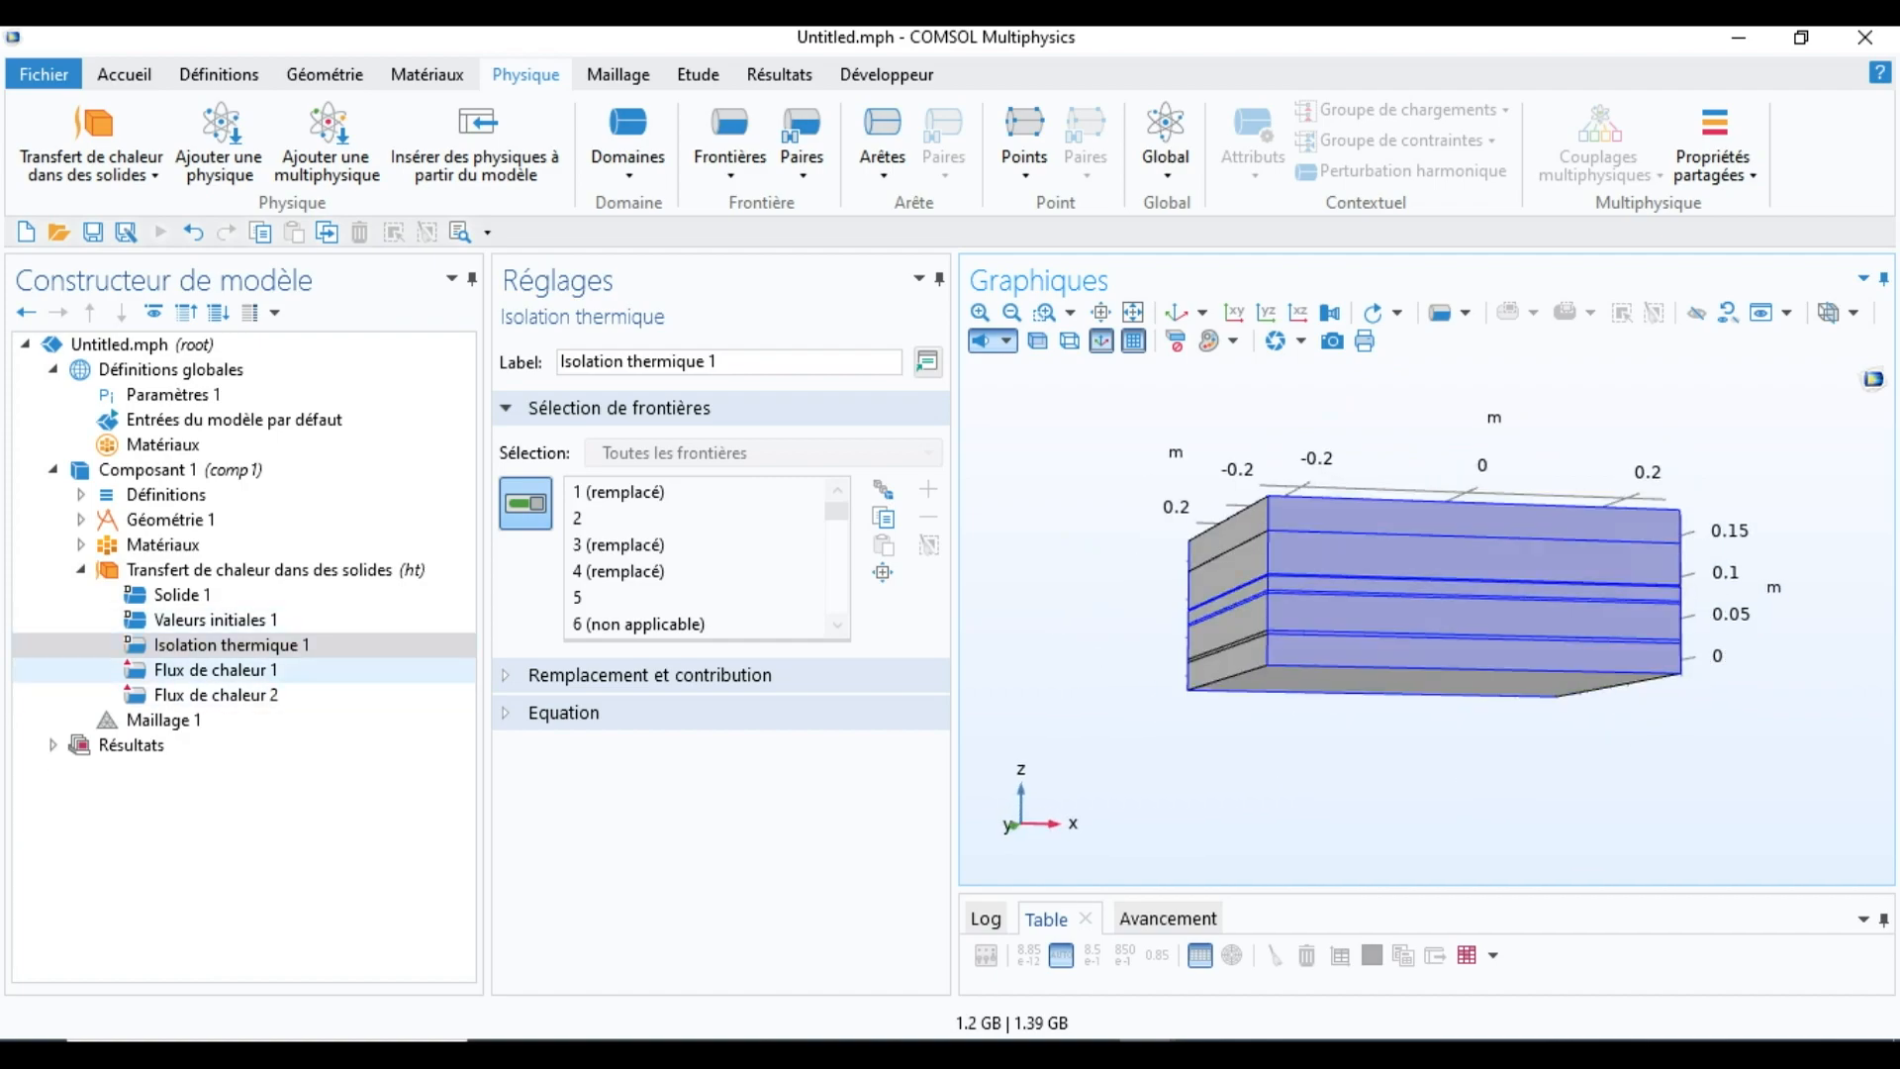
{"action": "left_click", "coordinate": [216, 695]}
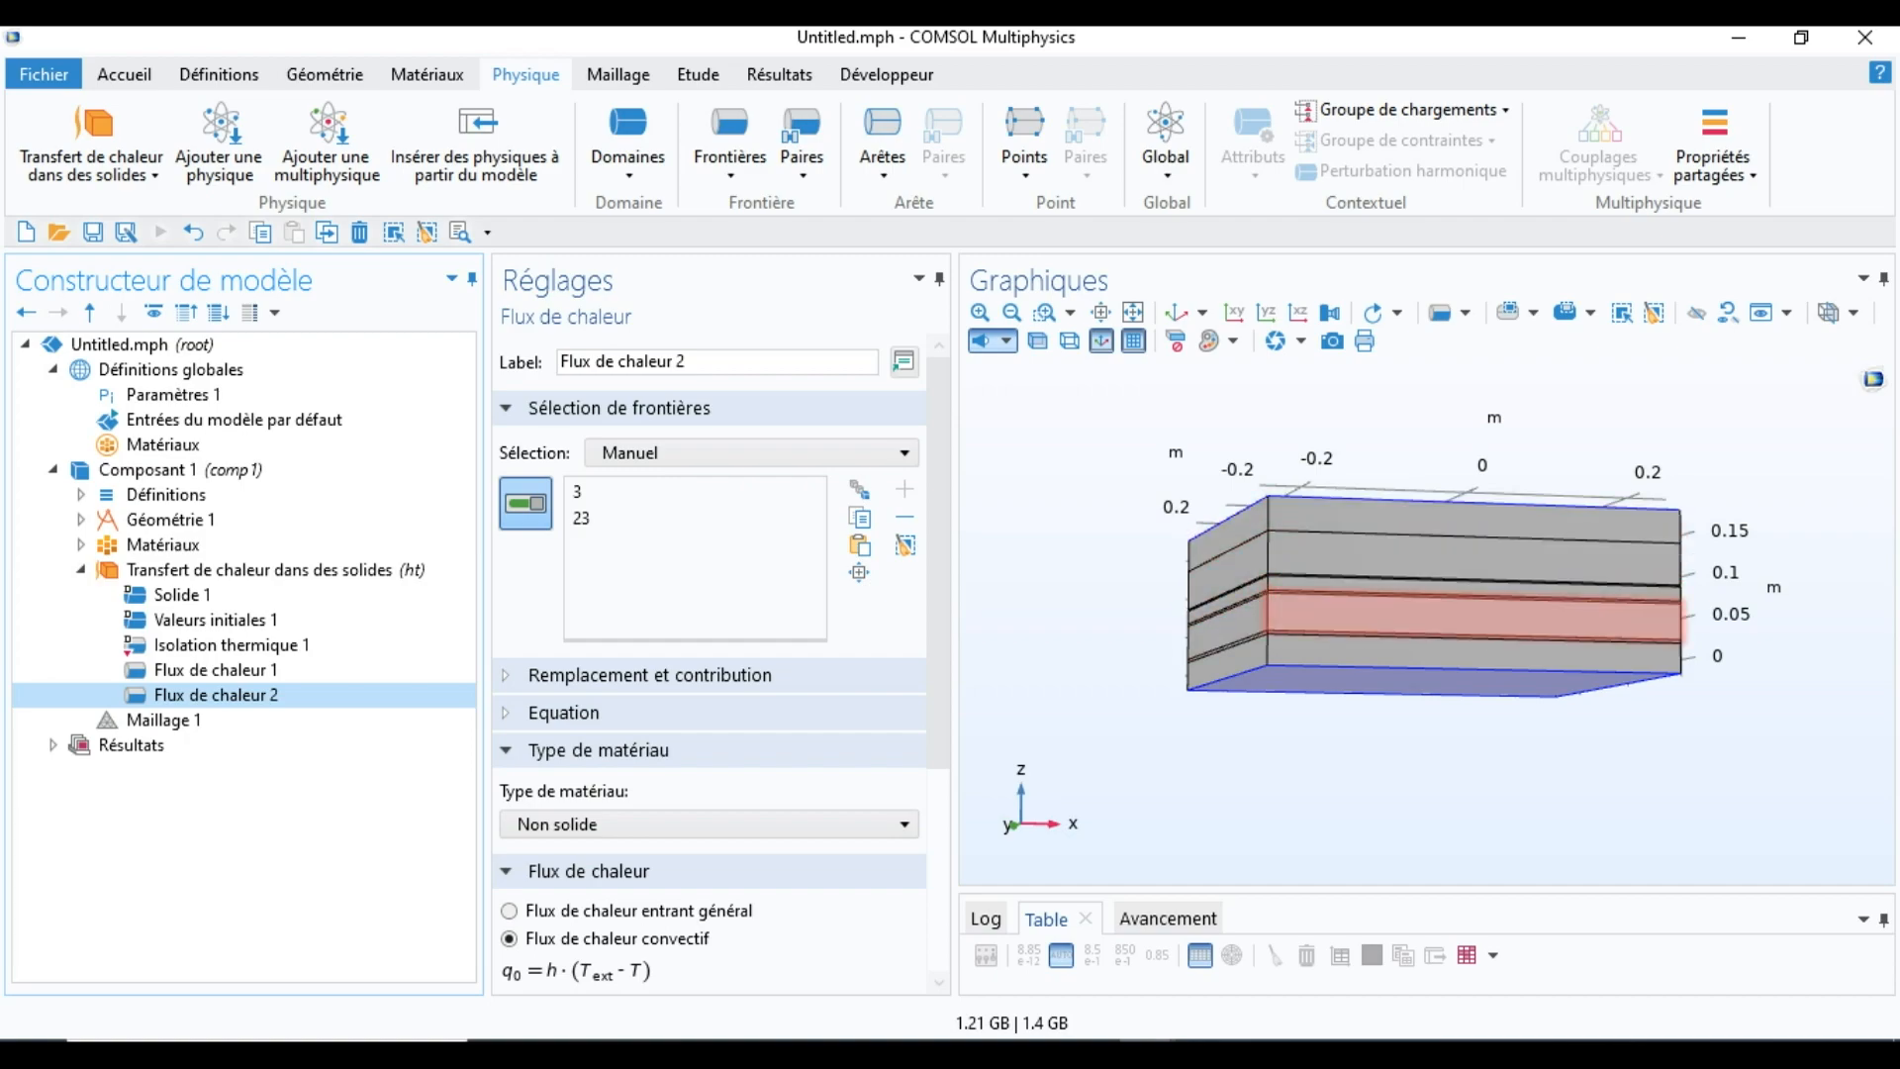
{"action": "left_click_drag", "start_coordinate": [1434, 603], "coordinate": [1543, 608]}
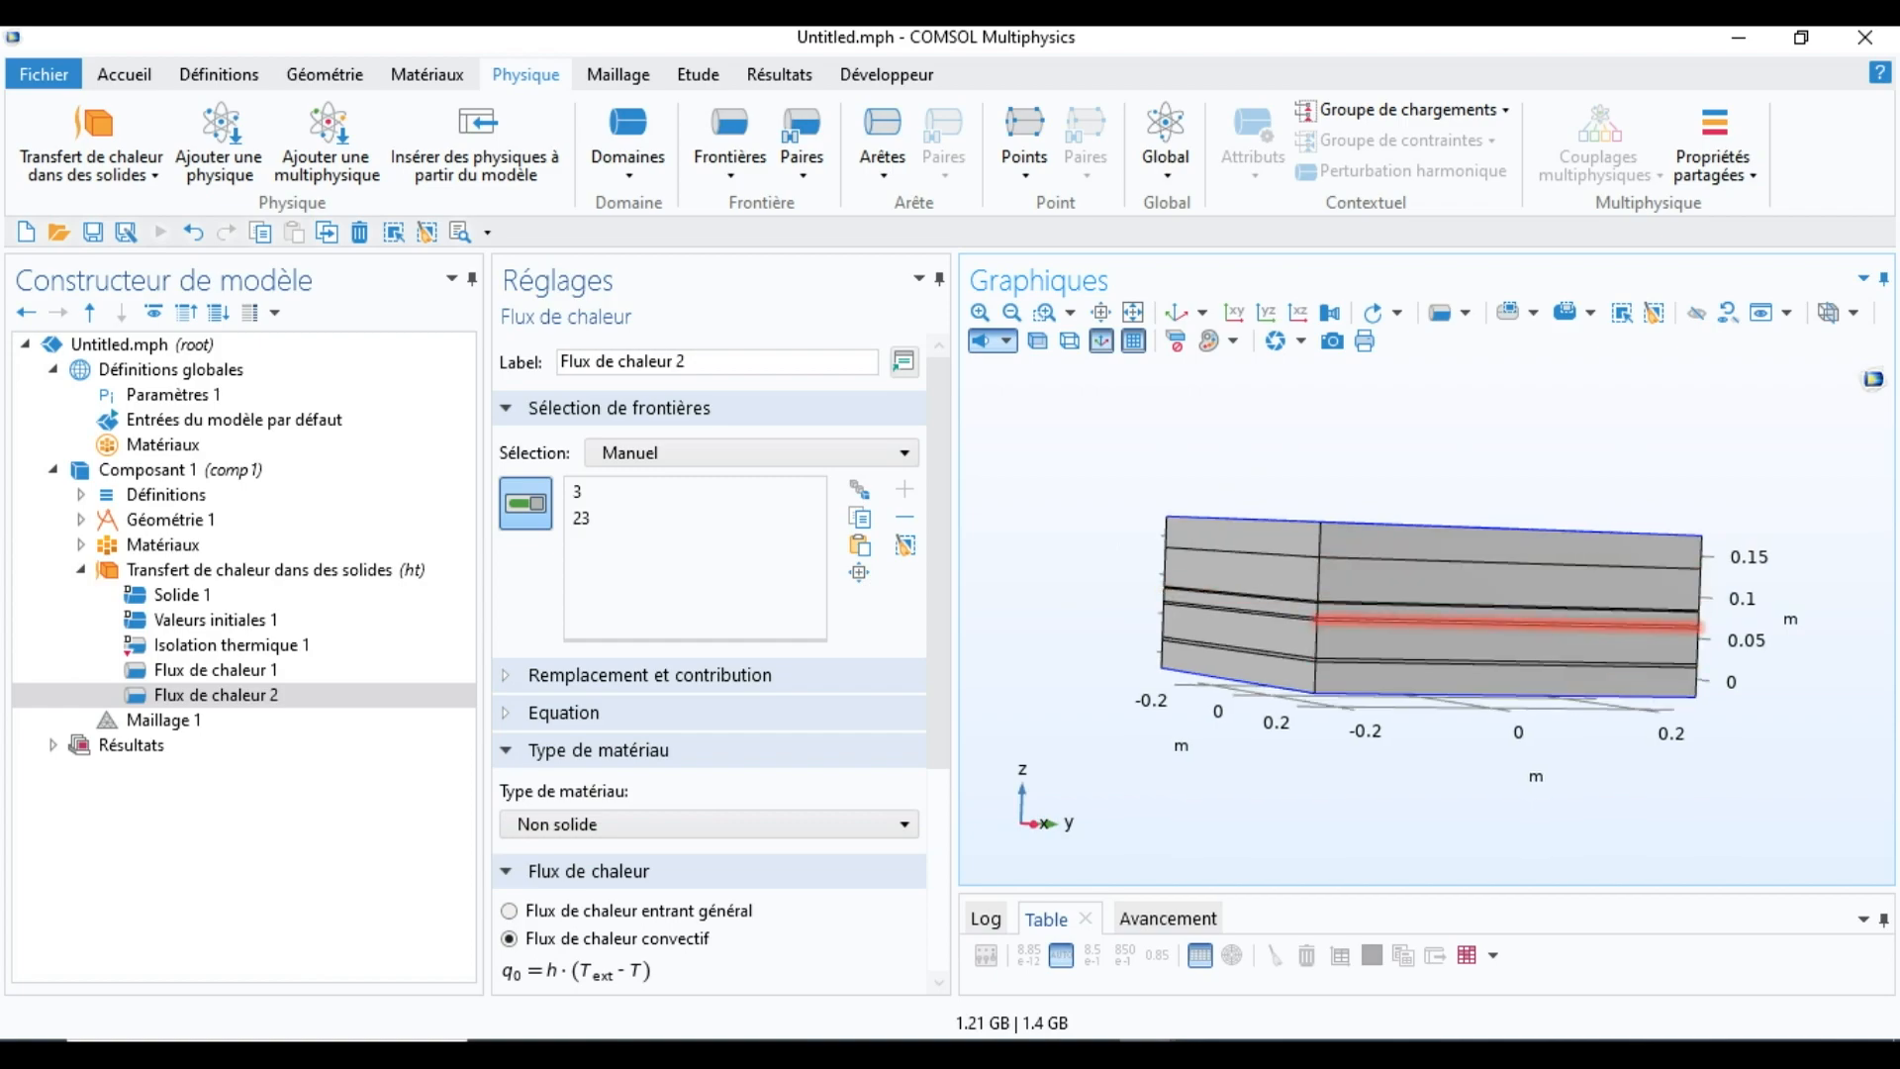
{"action": "left_click", "coordinate": [1504, 621]}
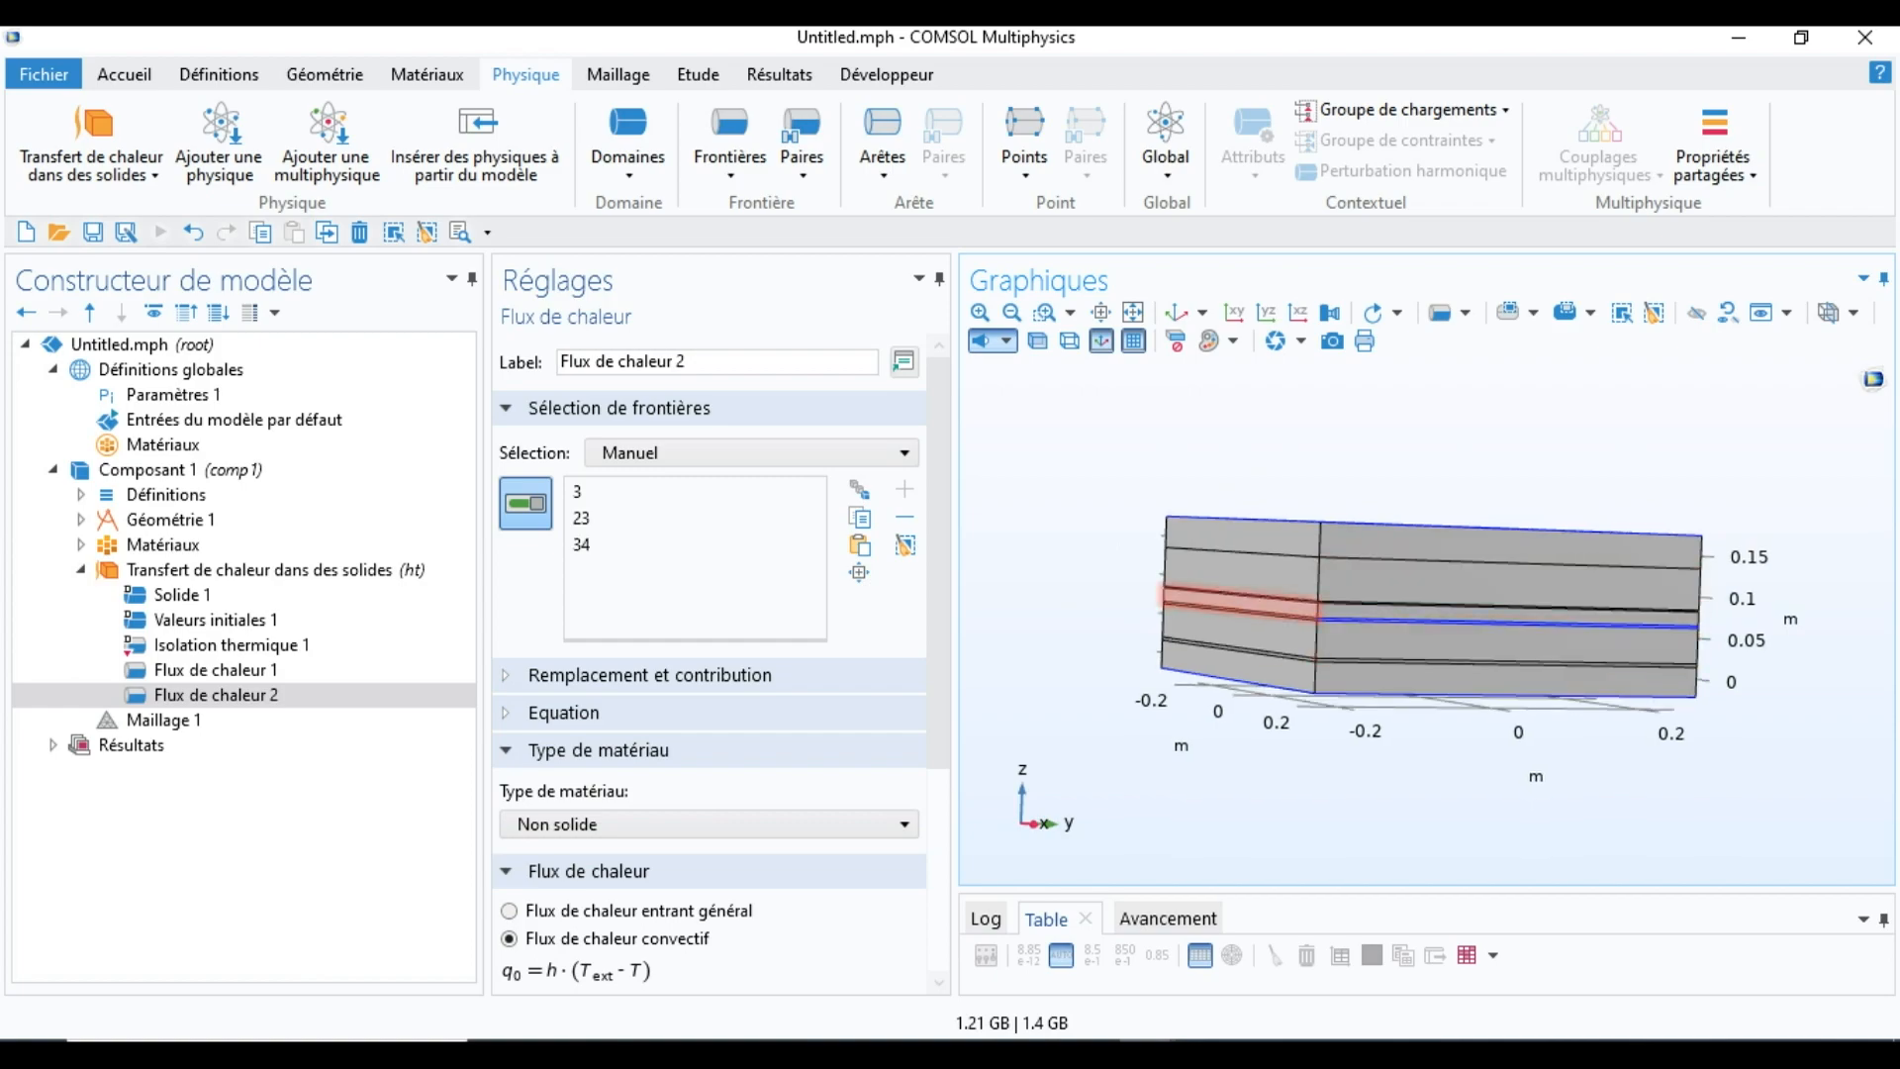
{"action": "left_click_drag", "start_coordinate": [1237, 608], "coordinate": [1385, 534]}
{"action": "left_click", "coordinate": [1415, 524]}
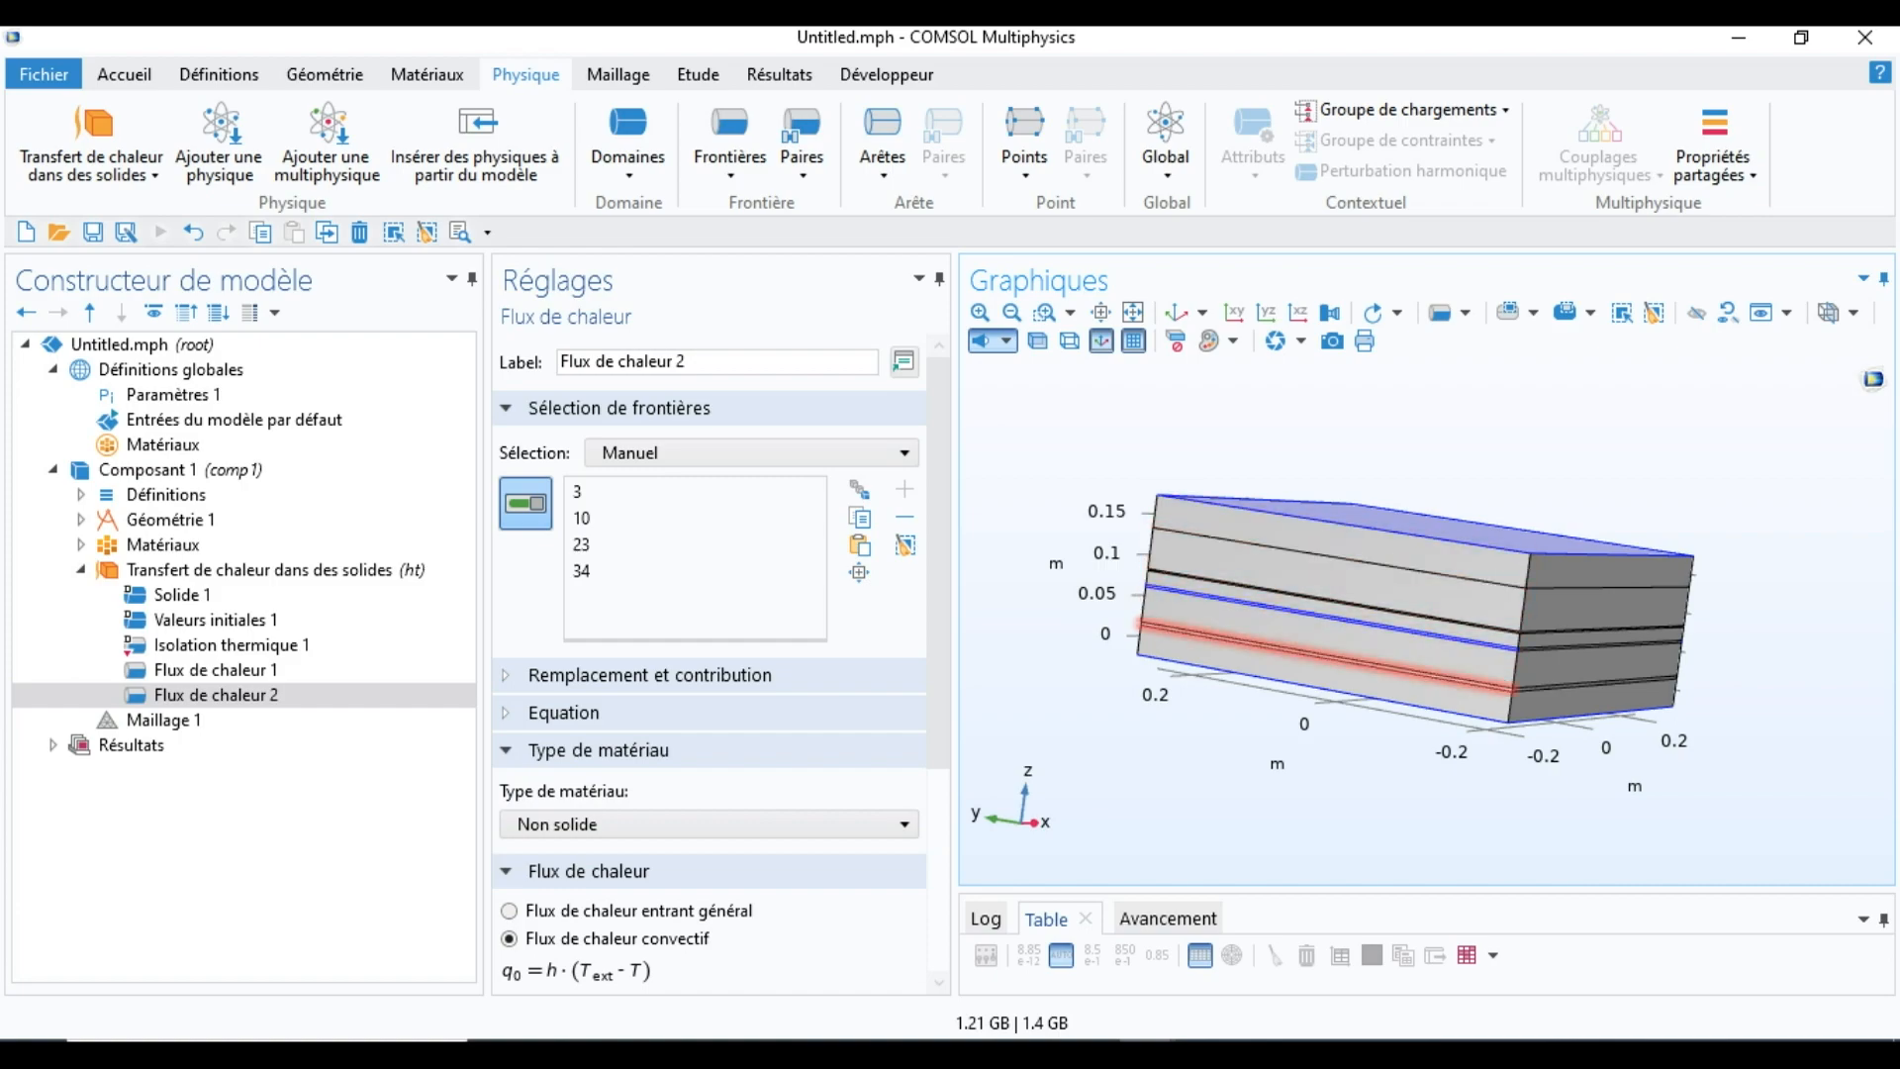
Step: Check the Isolation thermique 1 boundaries and add the thin side face, boundary 10, to Flux de chaleur 1
{"action": "left_click", "coordinate": [231, 644]}
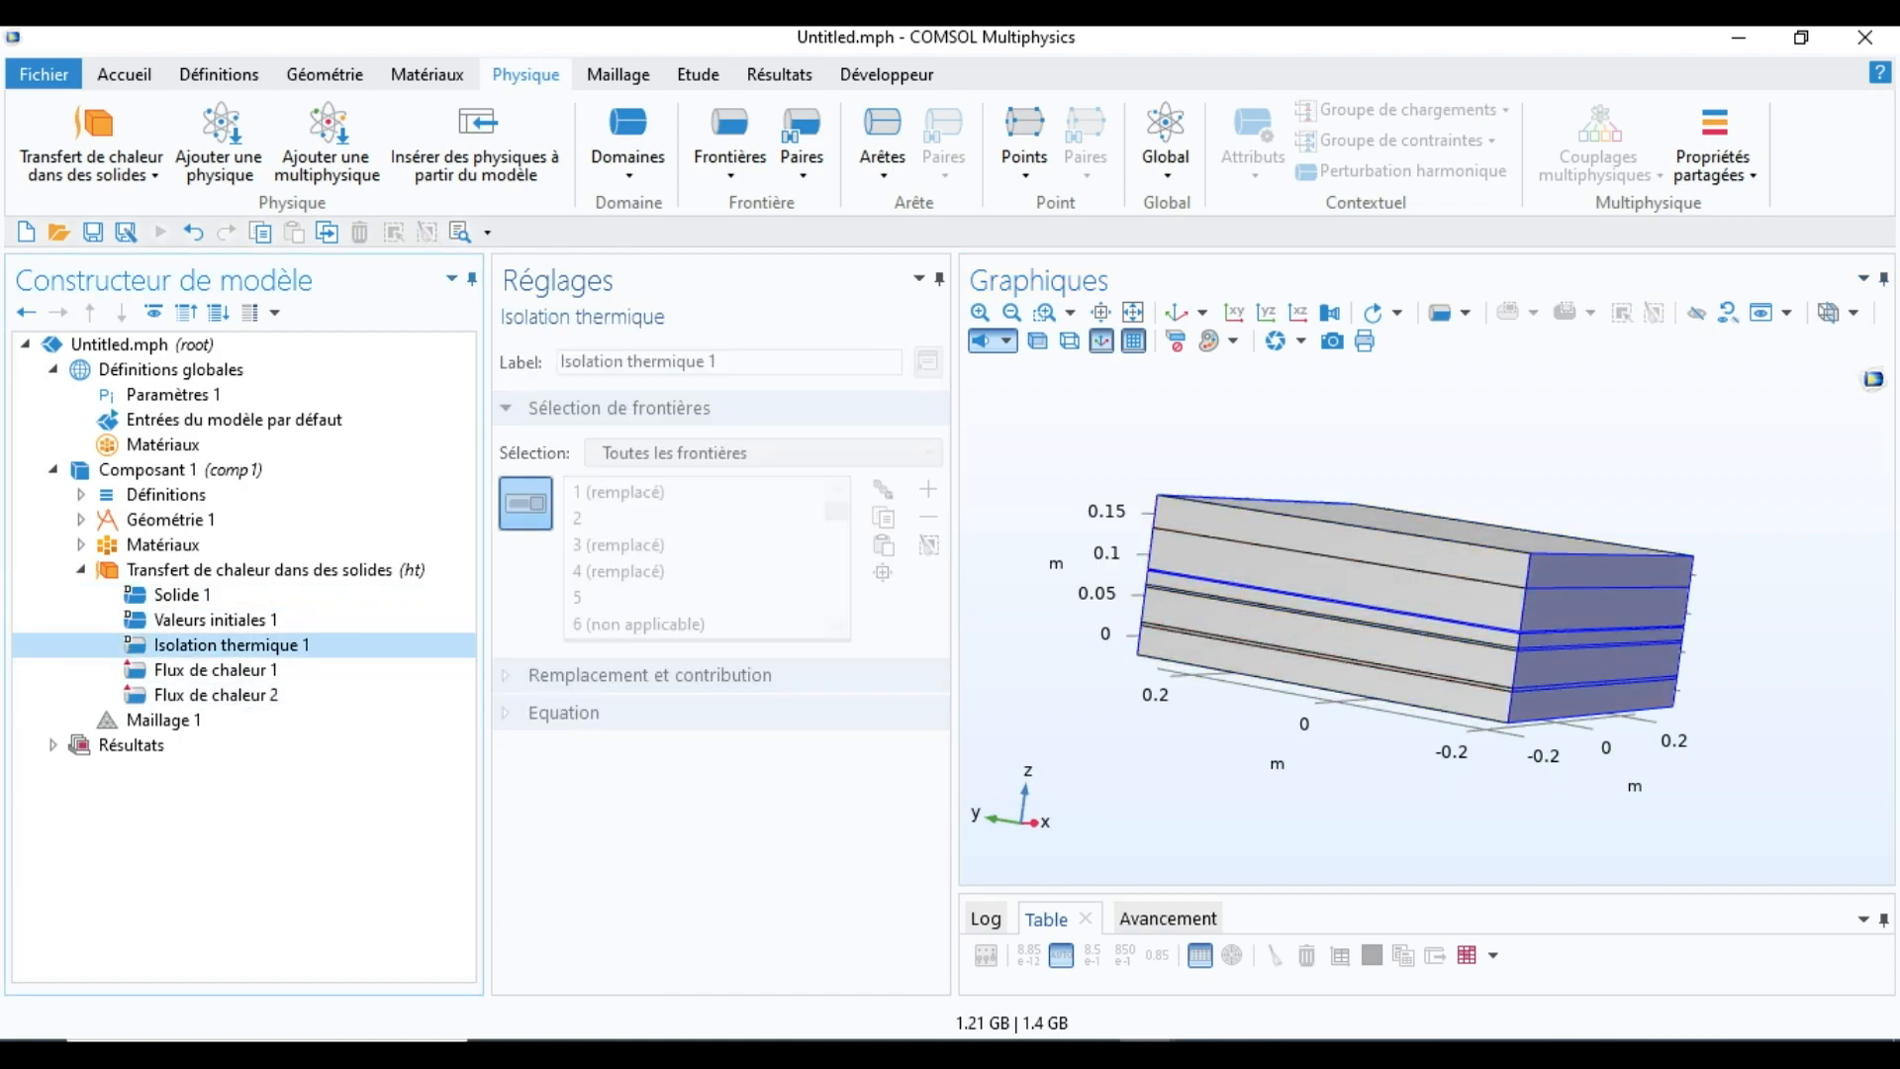
{"action": "left_click", "coordinate": [215, 670]}
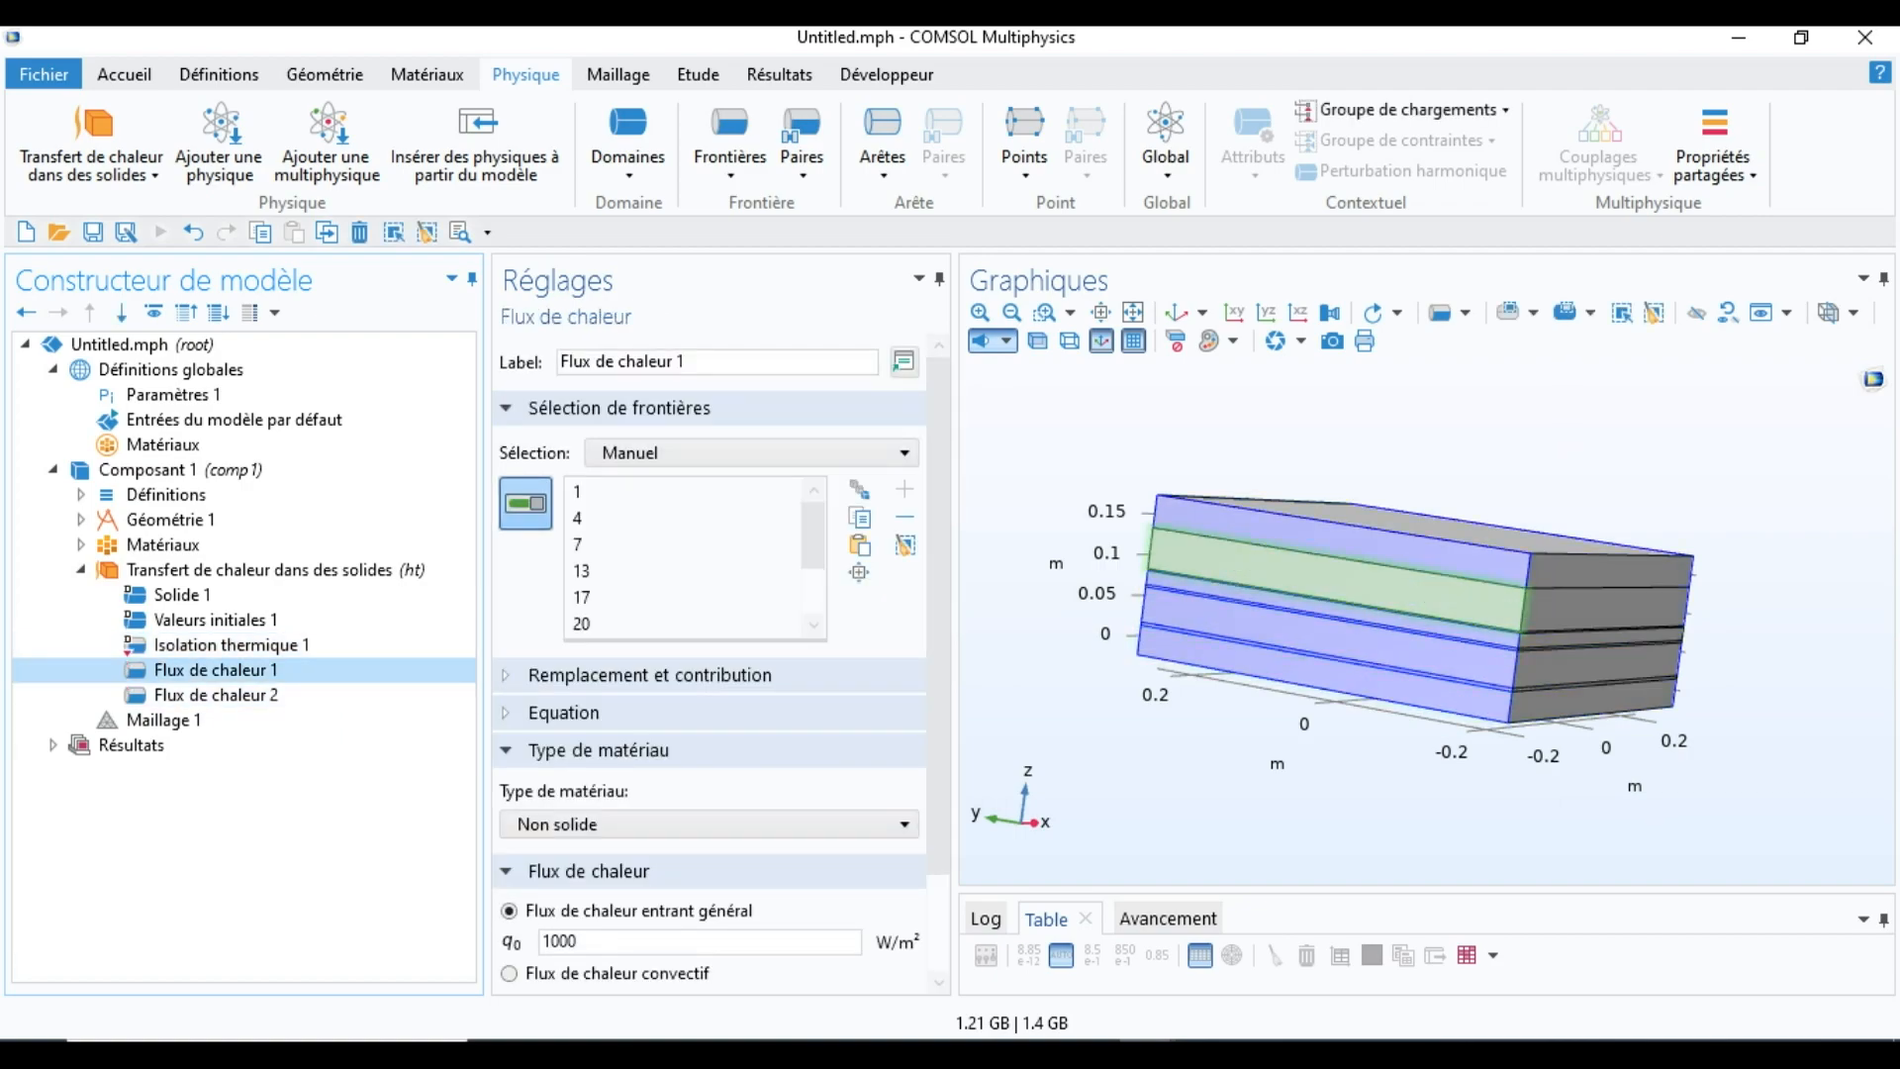
{"action": "left_click", "coordinate": [1331, 614]}
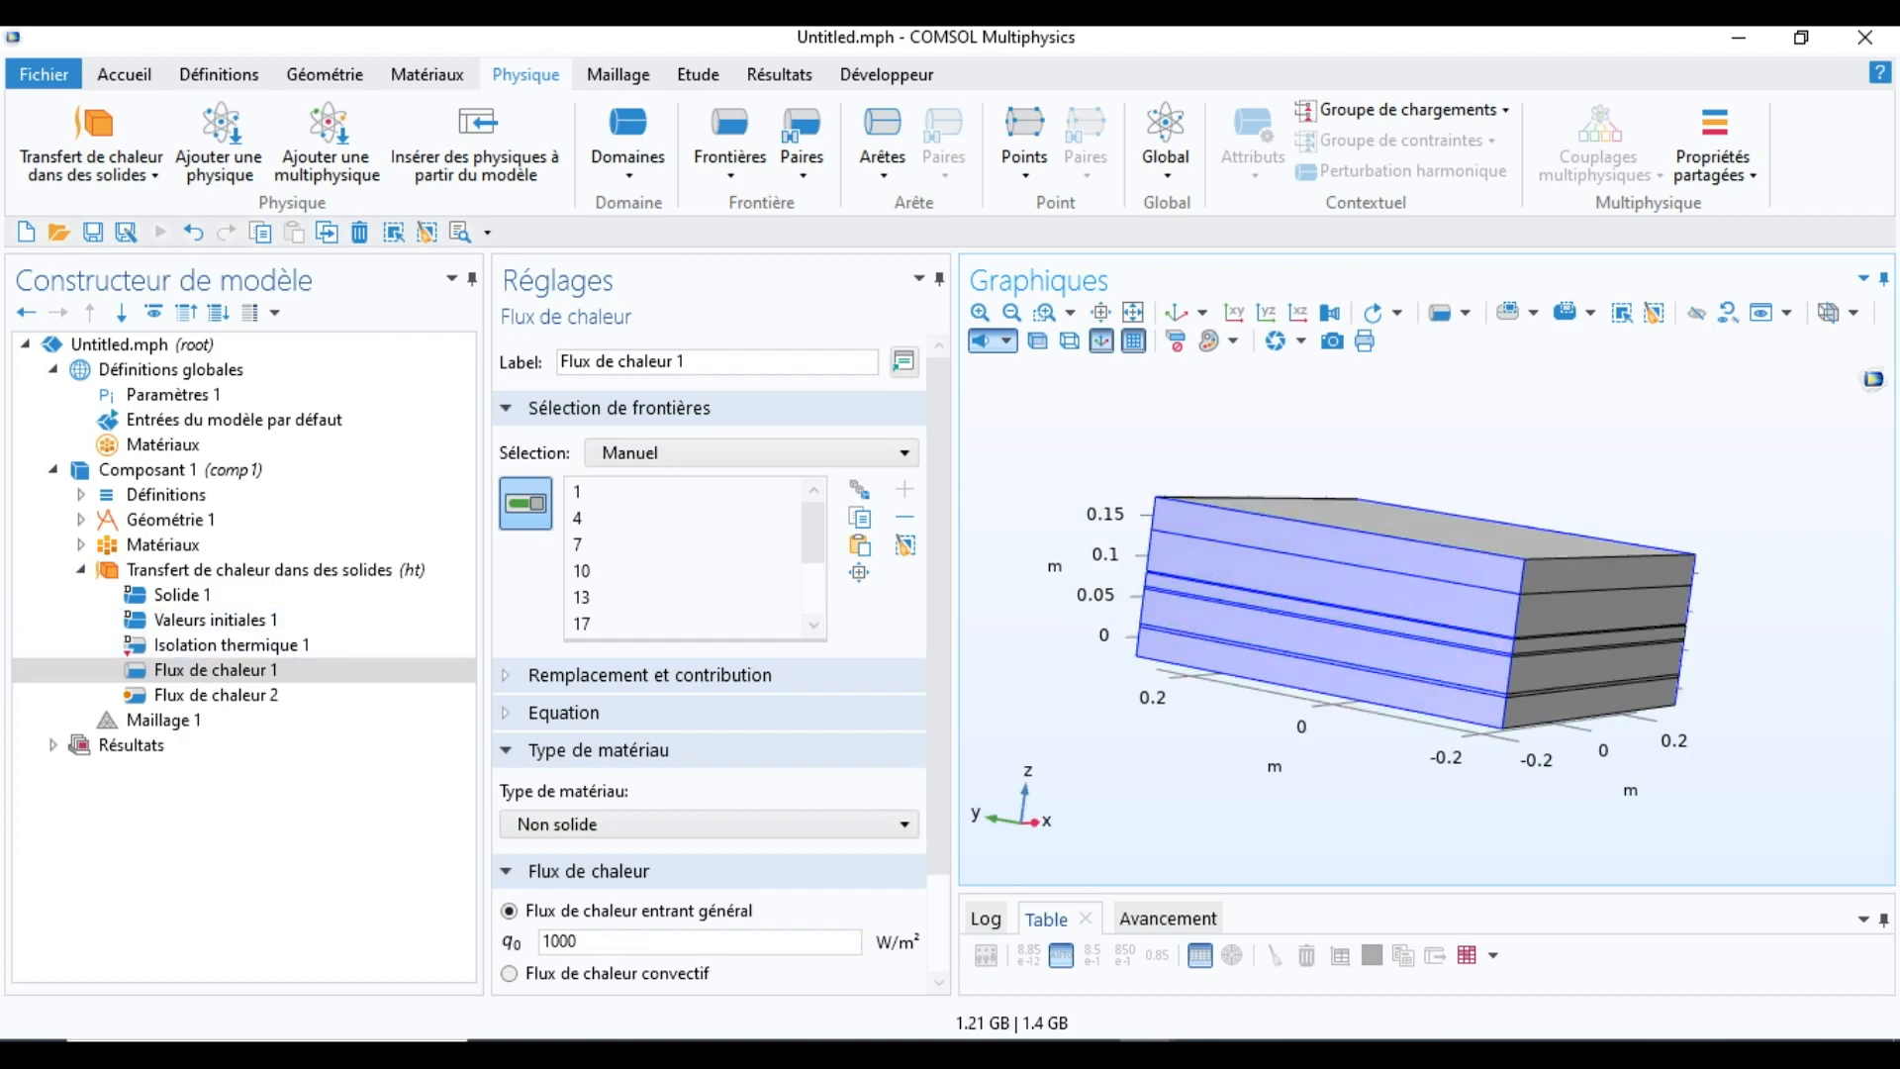
Step: Check both heat flux selections from the stack's opposite side and add boundaries 19 and 32 to Flux de chaleur 2
{"action": "left_click", "coordinate": [216, 695]}
{"action": "left_click_drag", "start_coordinate": [1425, 614], "coordinate": [1168, 603]}
{"action": "left_click", "coordinate": [216, 670]}
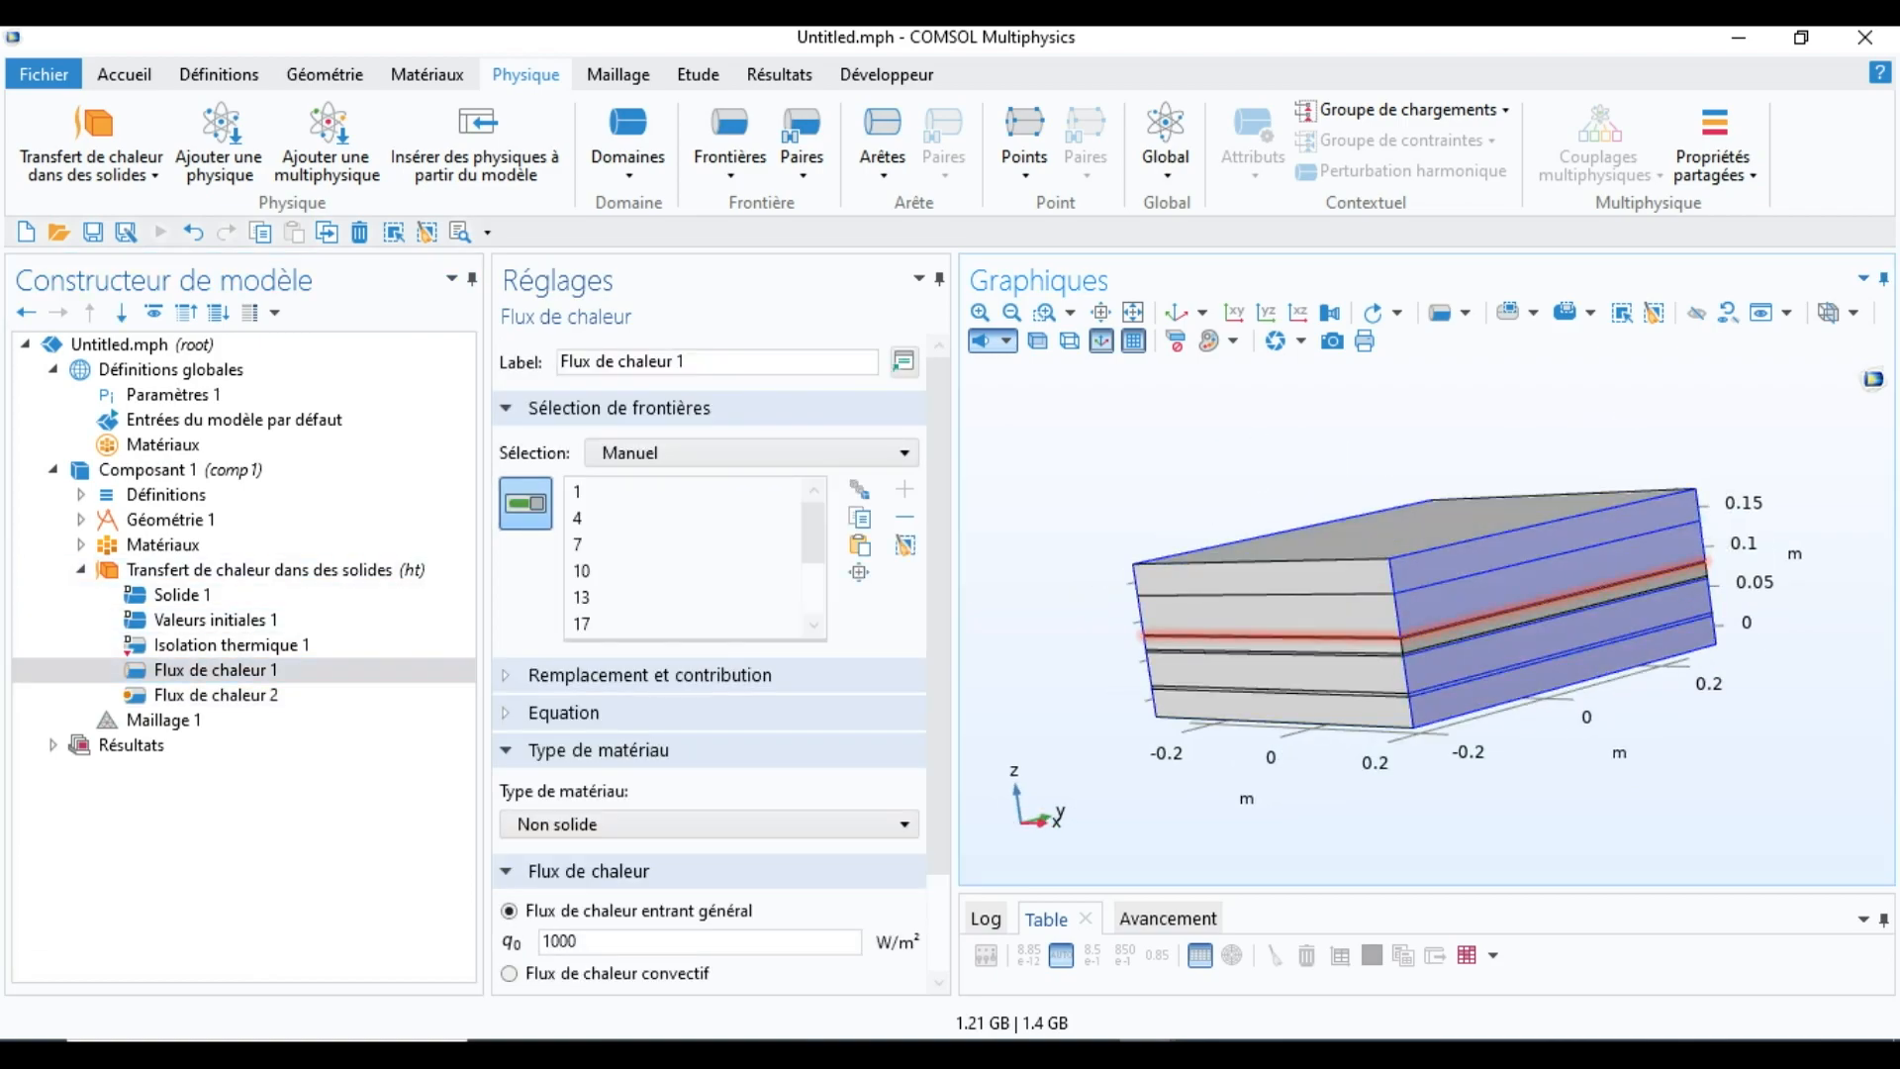
{"action": "left_click", "coordinate": [1553, 600]}
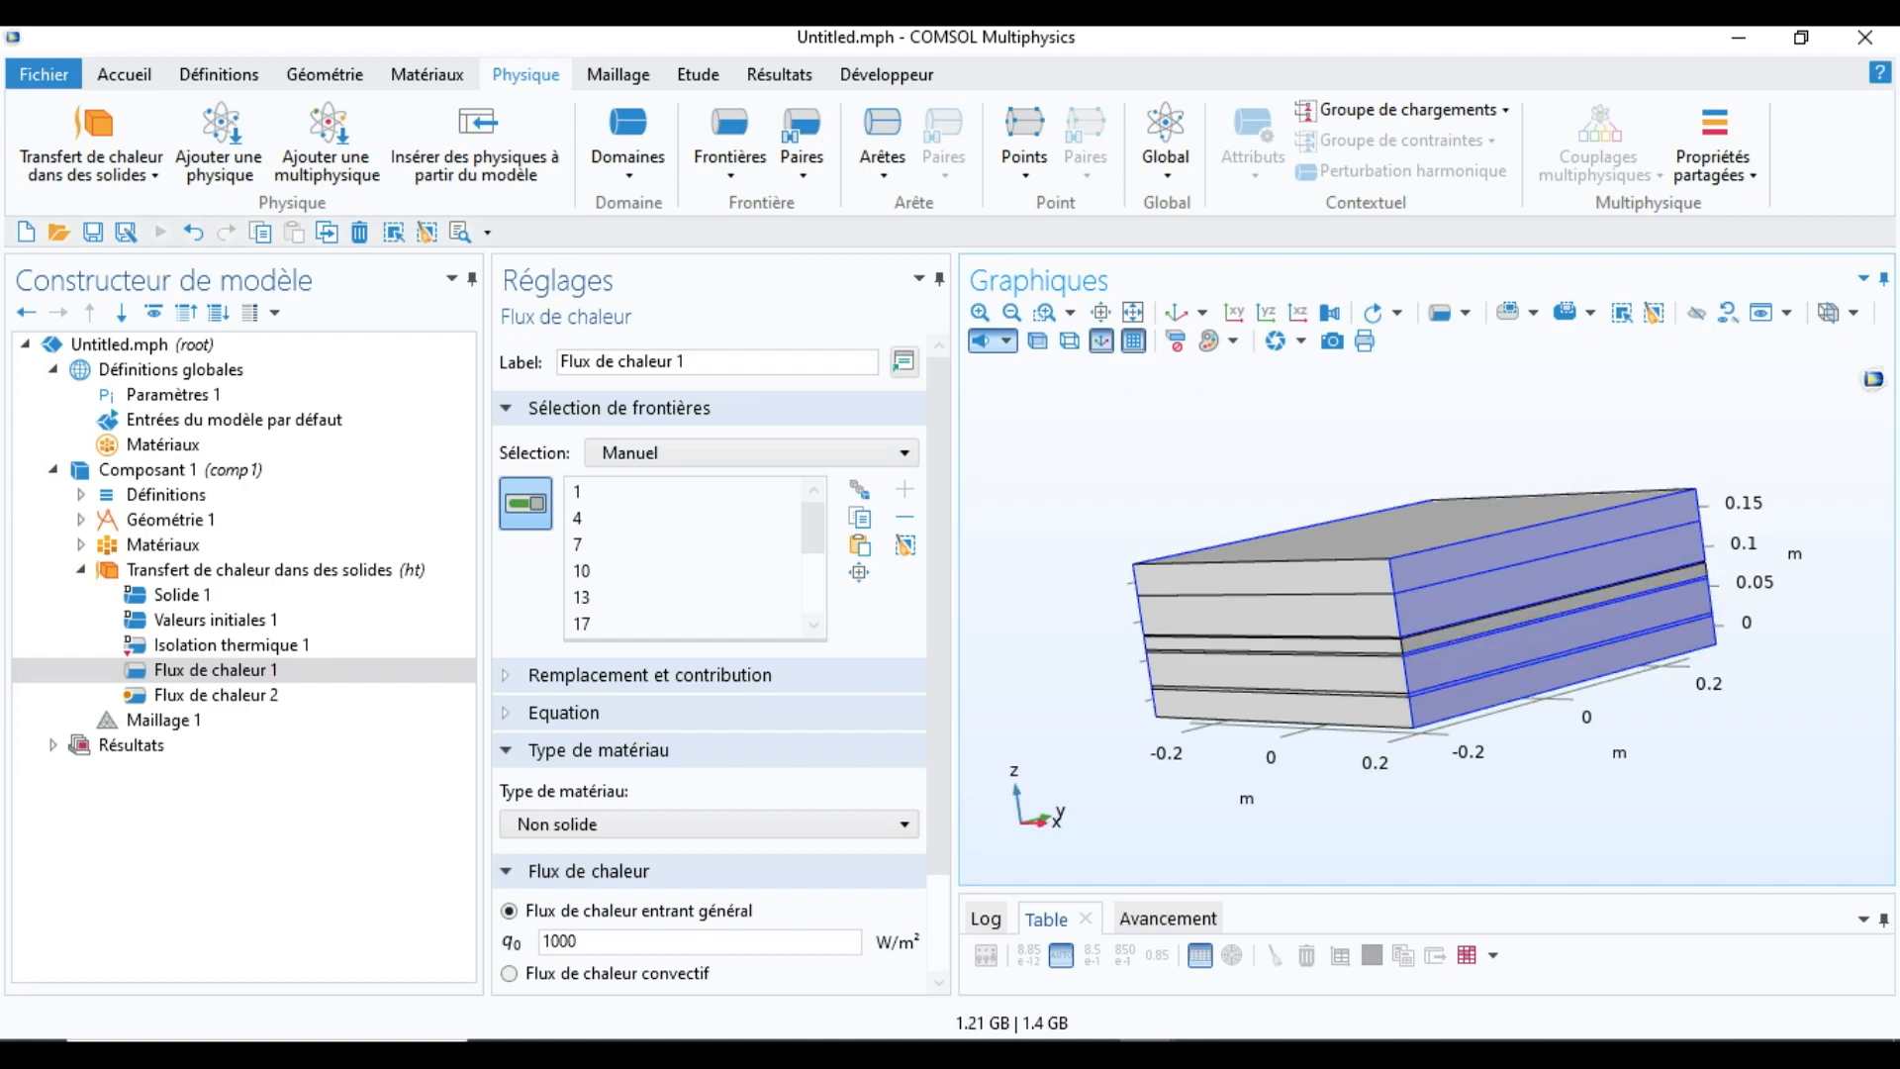
{"action": "left_click_drag", "start_coordinate": [1543, 606], "coordinate": [1546, 661]}
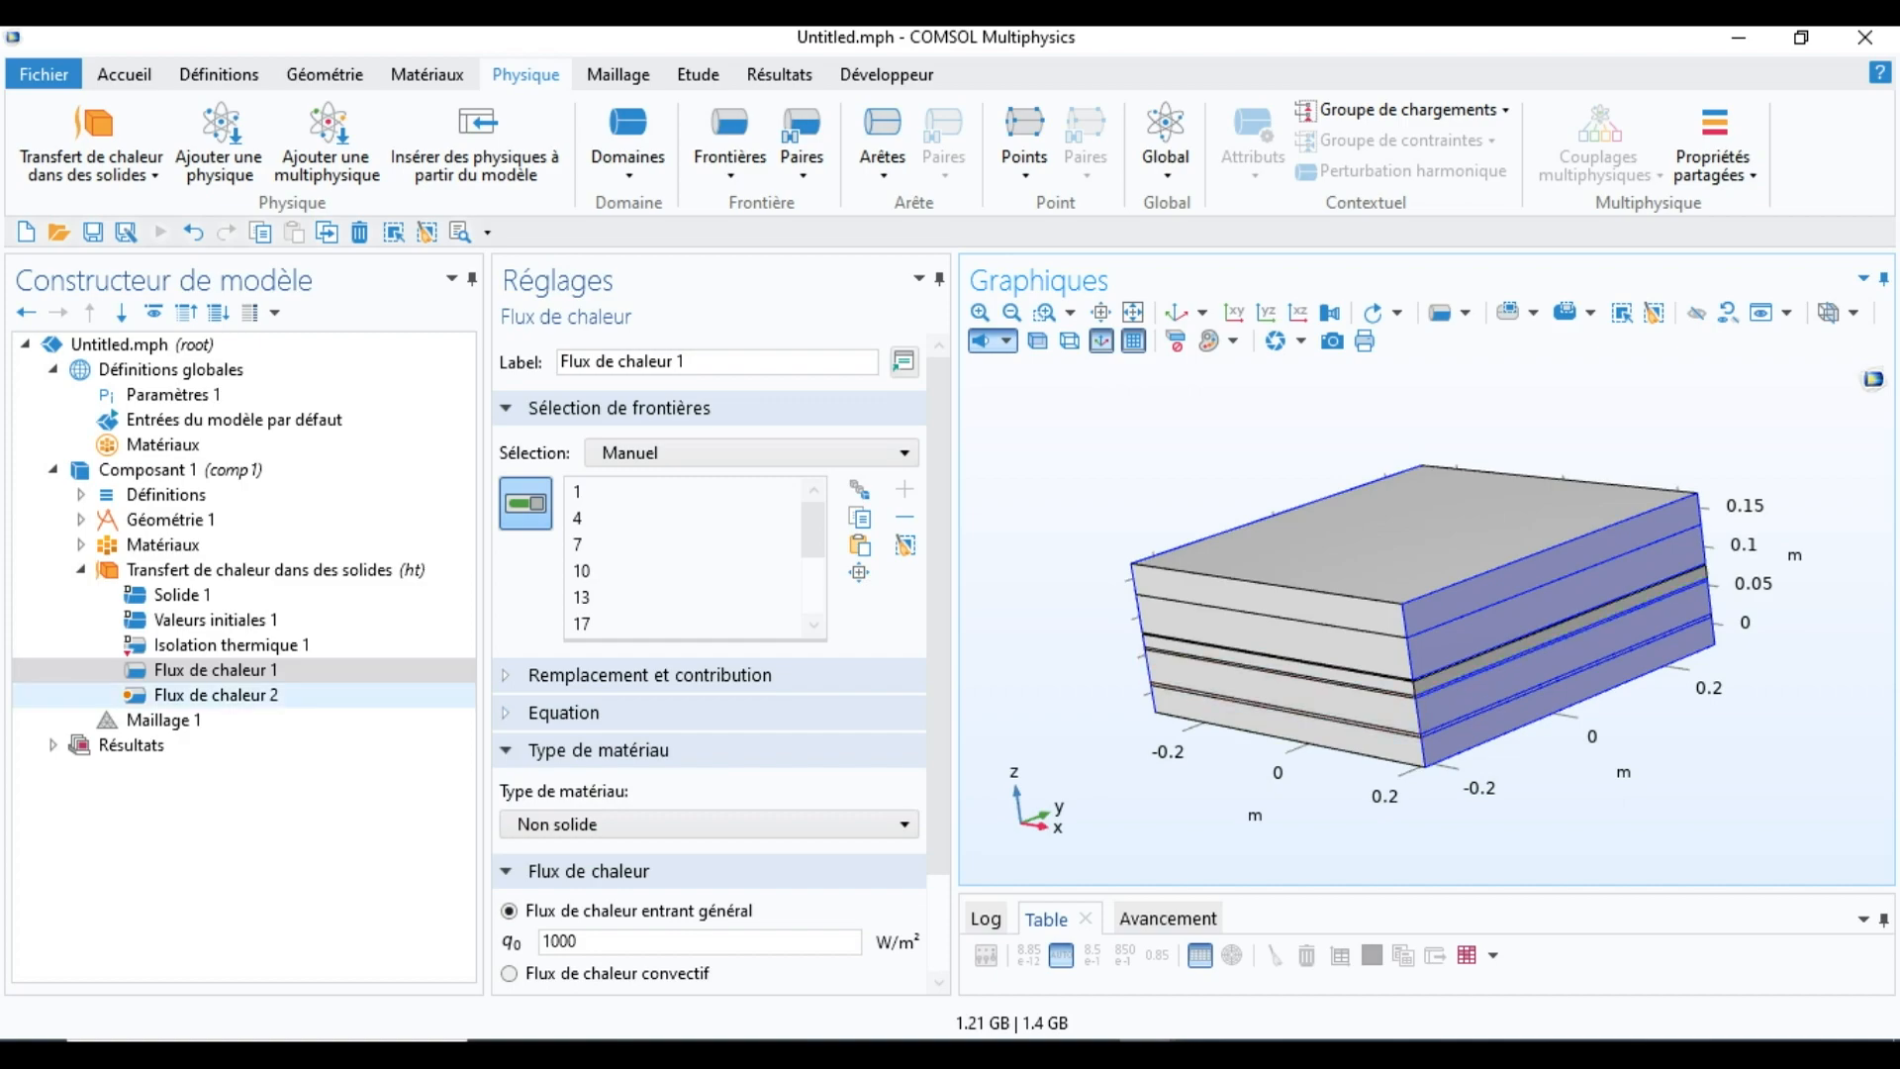
{"action": "left_click", "coordinate": [216, 696]}
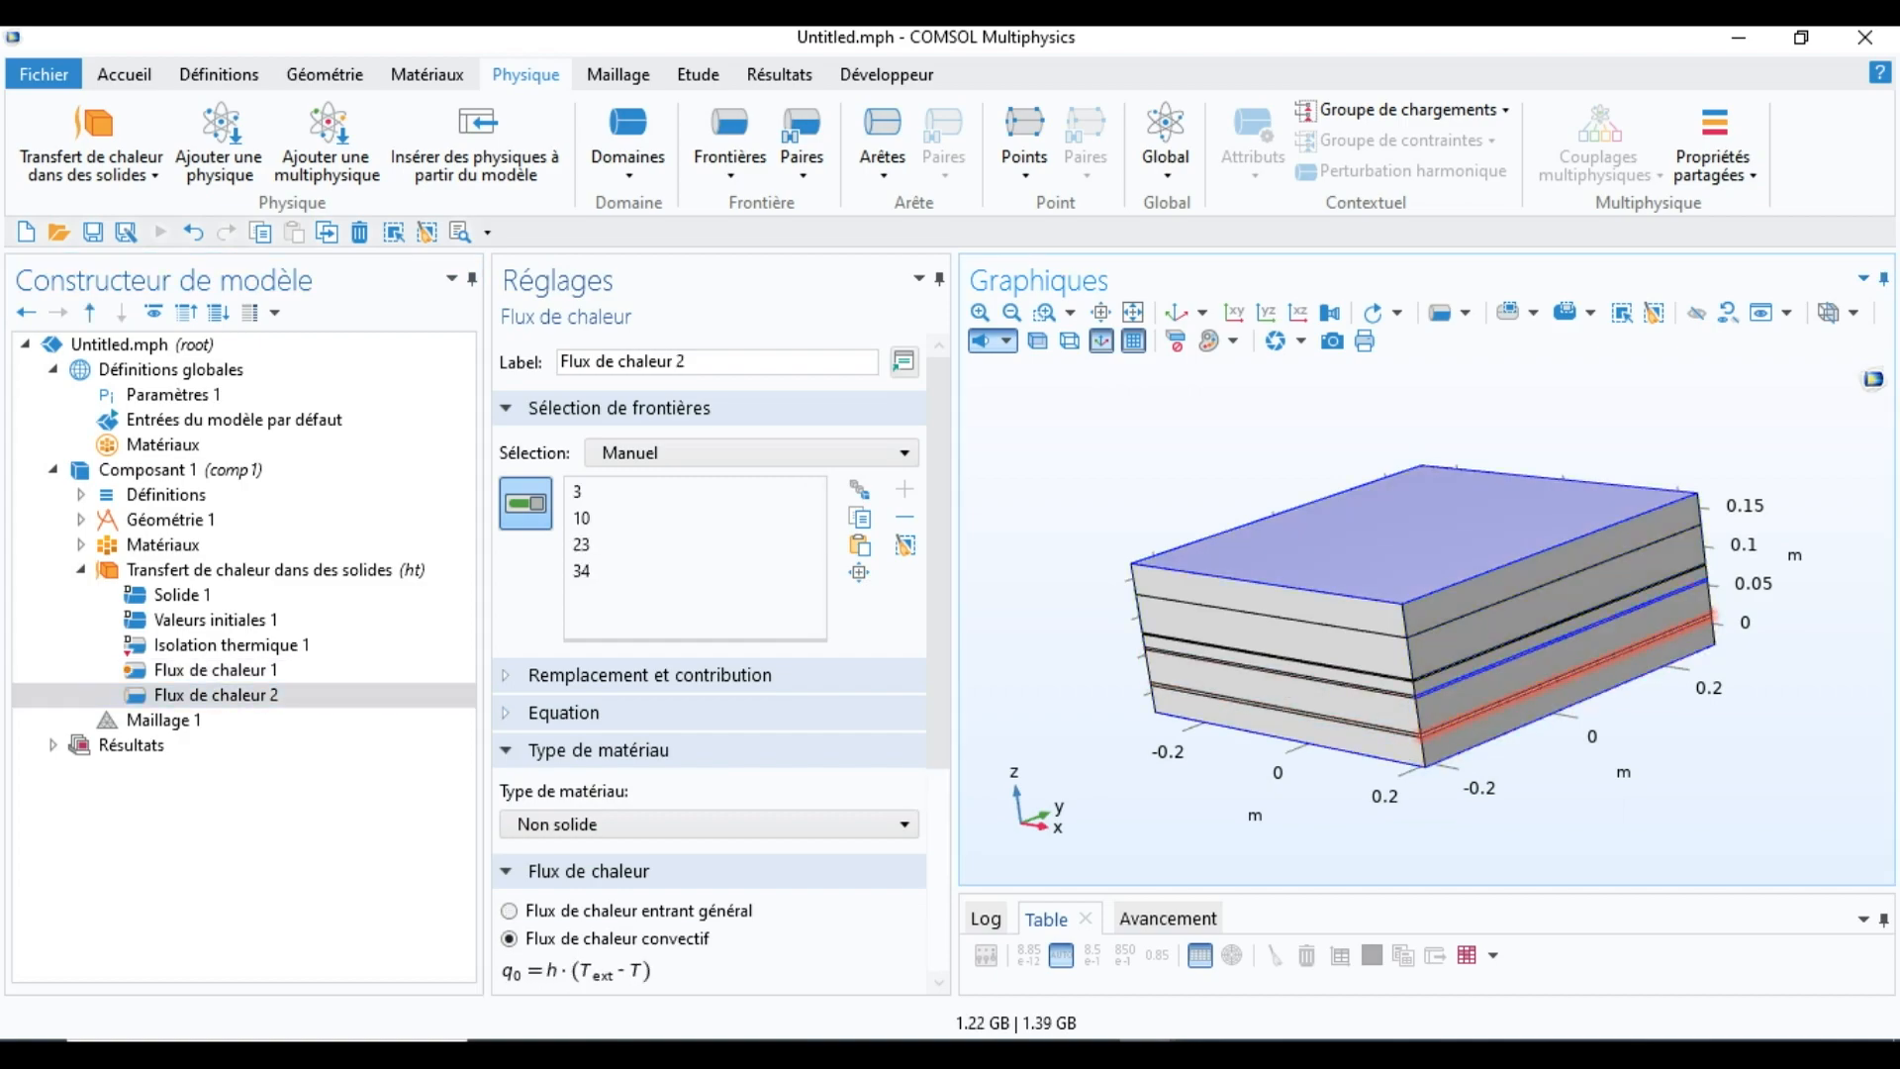
{"action": "left_click", "coordinate": [1562, 677]}
{"action": "left_click", "coordinate": [1543, 629]}
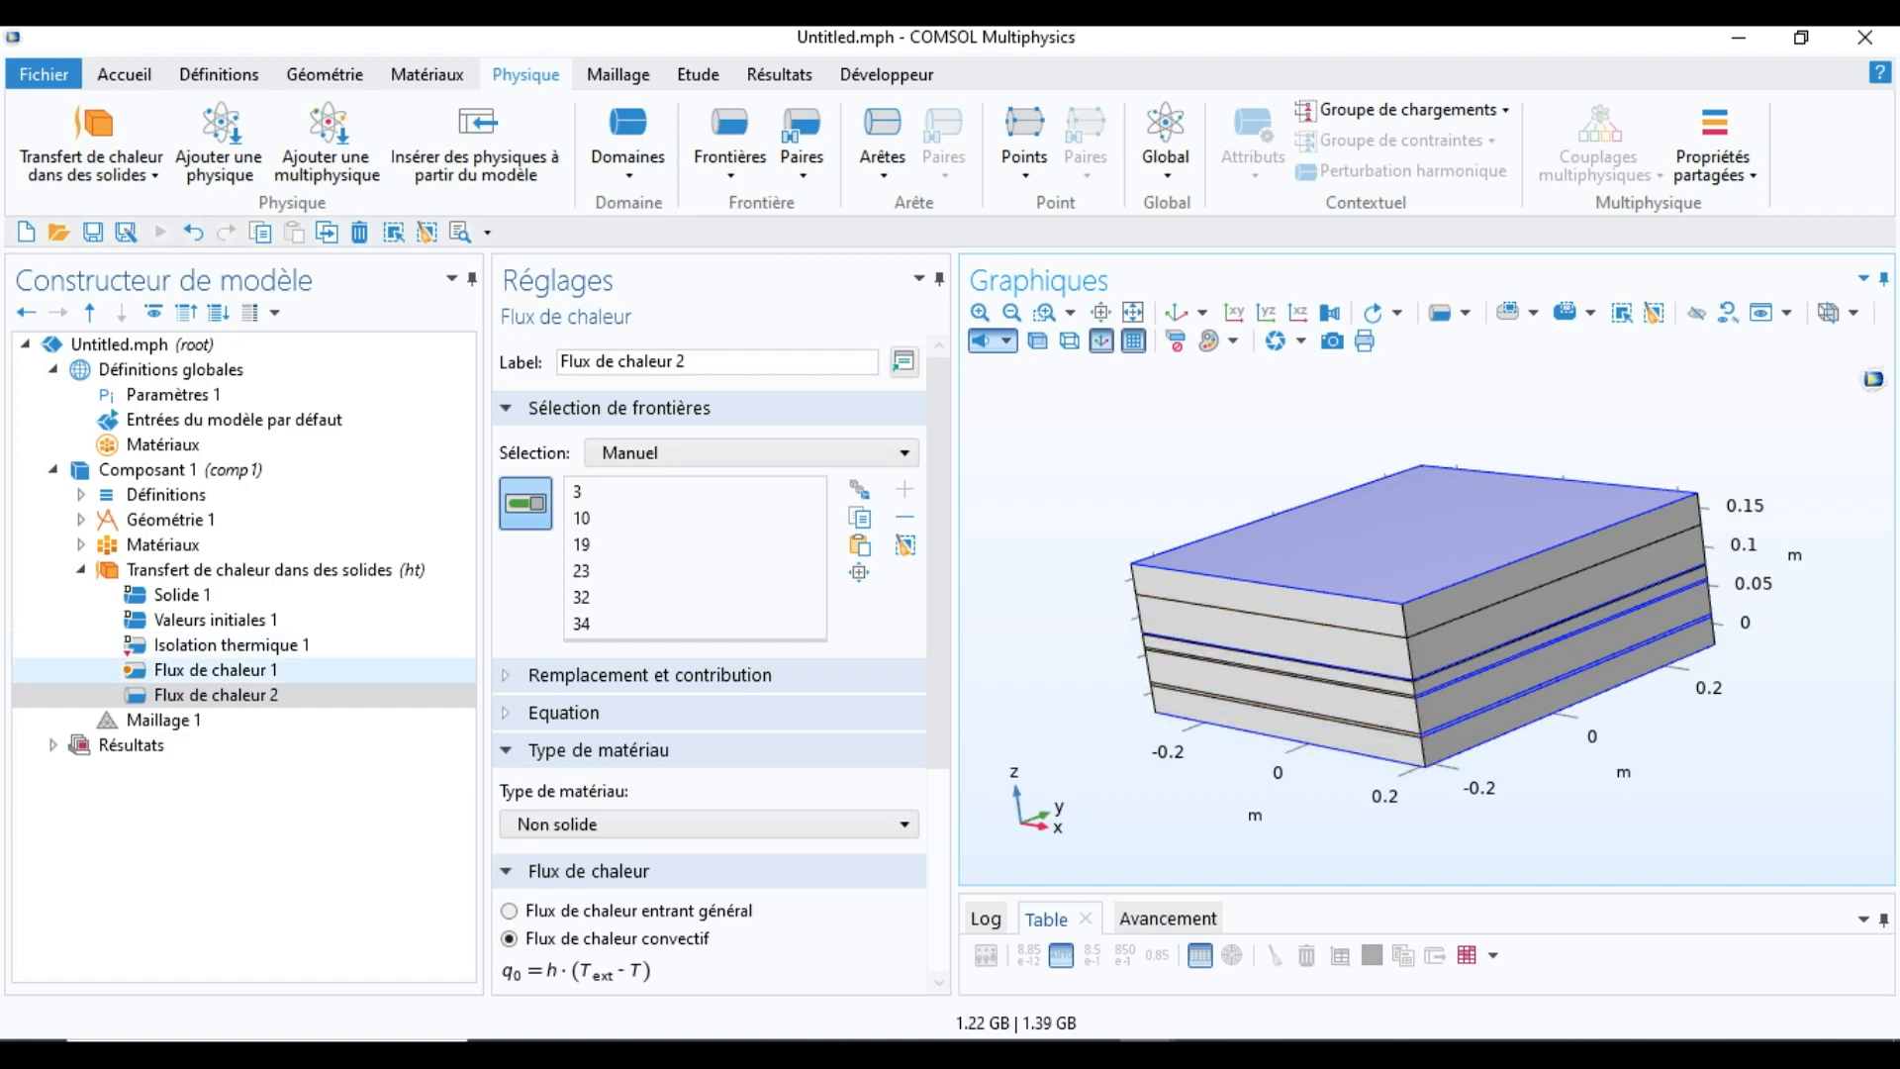
Step: Review the Isolation thermique 1 and Flux de chaleur 1 boundaries, and replace boundary 19 with boundary 16 in Flux de chaleur 2
{"action": "left_click", "coordinate": [231, 644]}
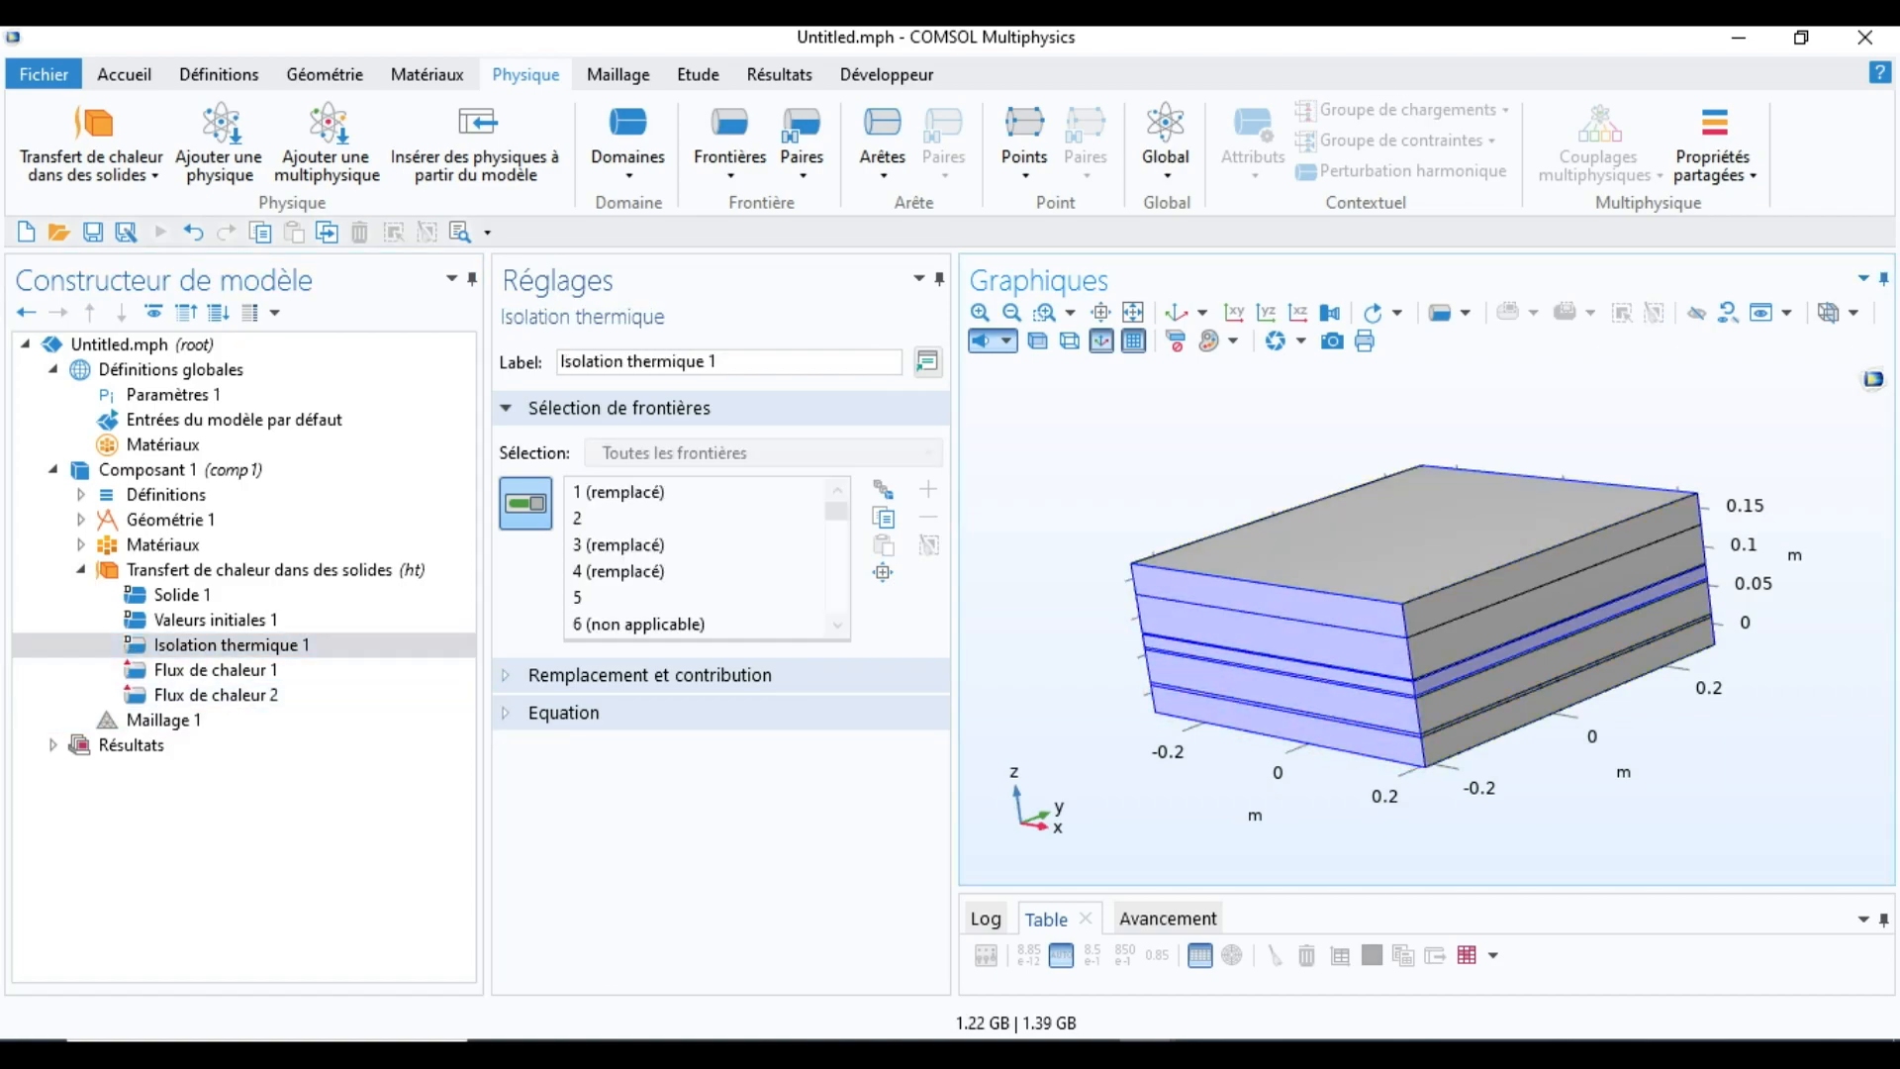
{"action": "left_click_drag", "start_coordinate": [1385, 633], "coordinate": [1322, 567]}
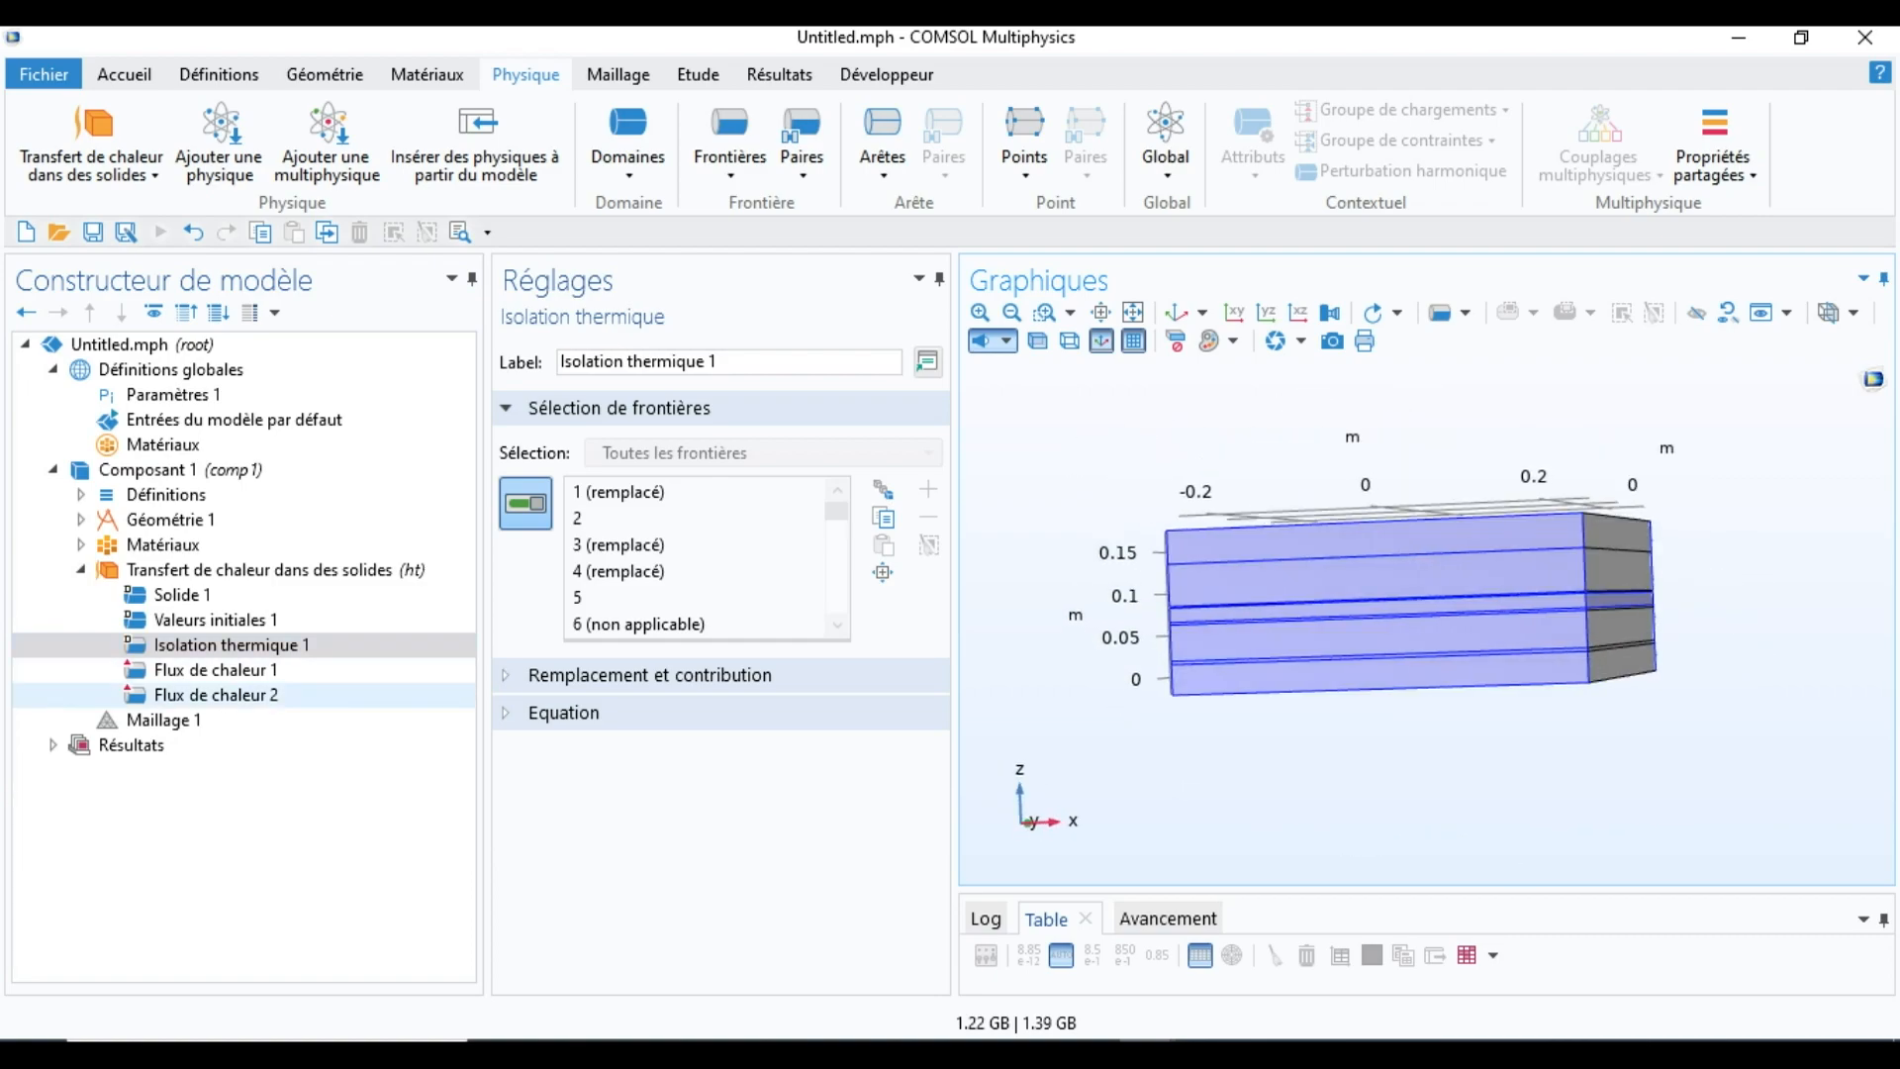
{"action": "left_click", "coordinate": [215, 671]}
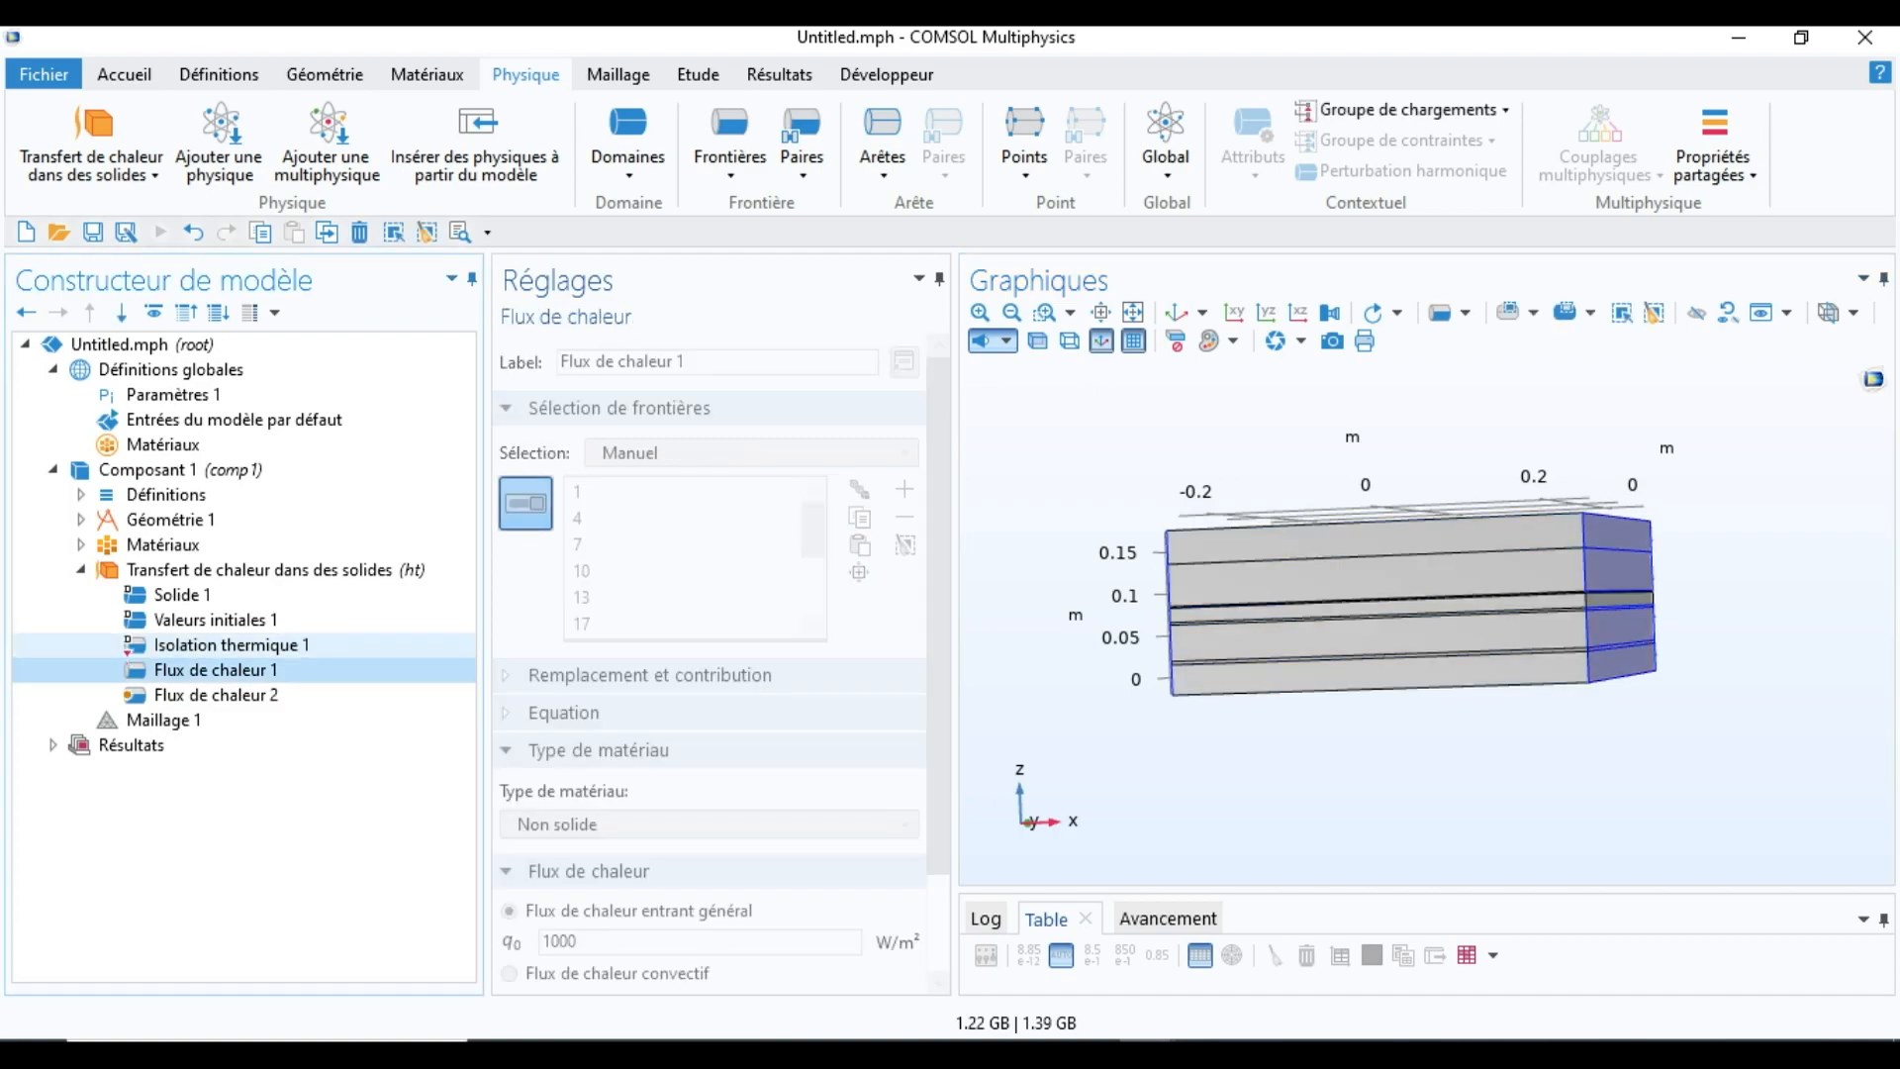
{"action": "left_click", "coordinate": [216, 696]}
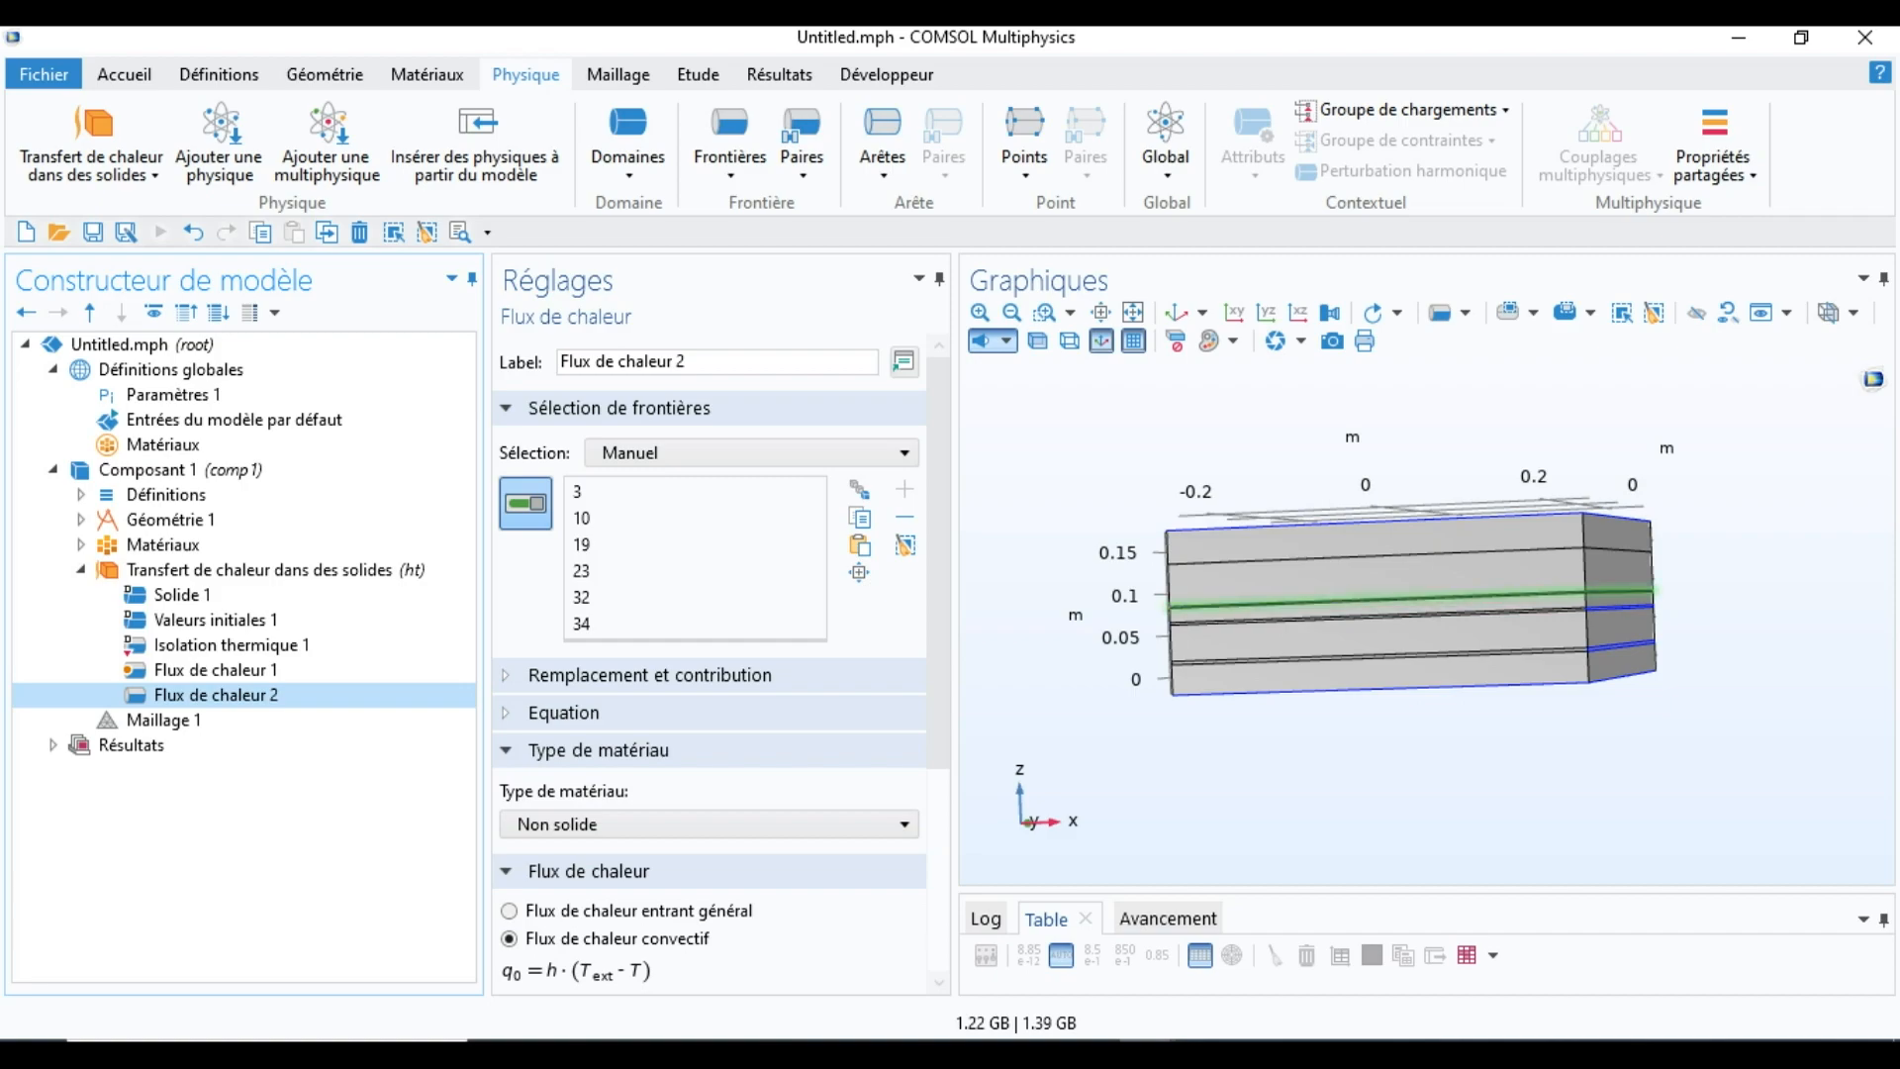
{"action": "left_click", "coordinate": [1385, 600]}
{"action": "left_click", "coordinate": [1385, 601]}
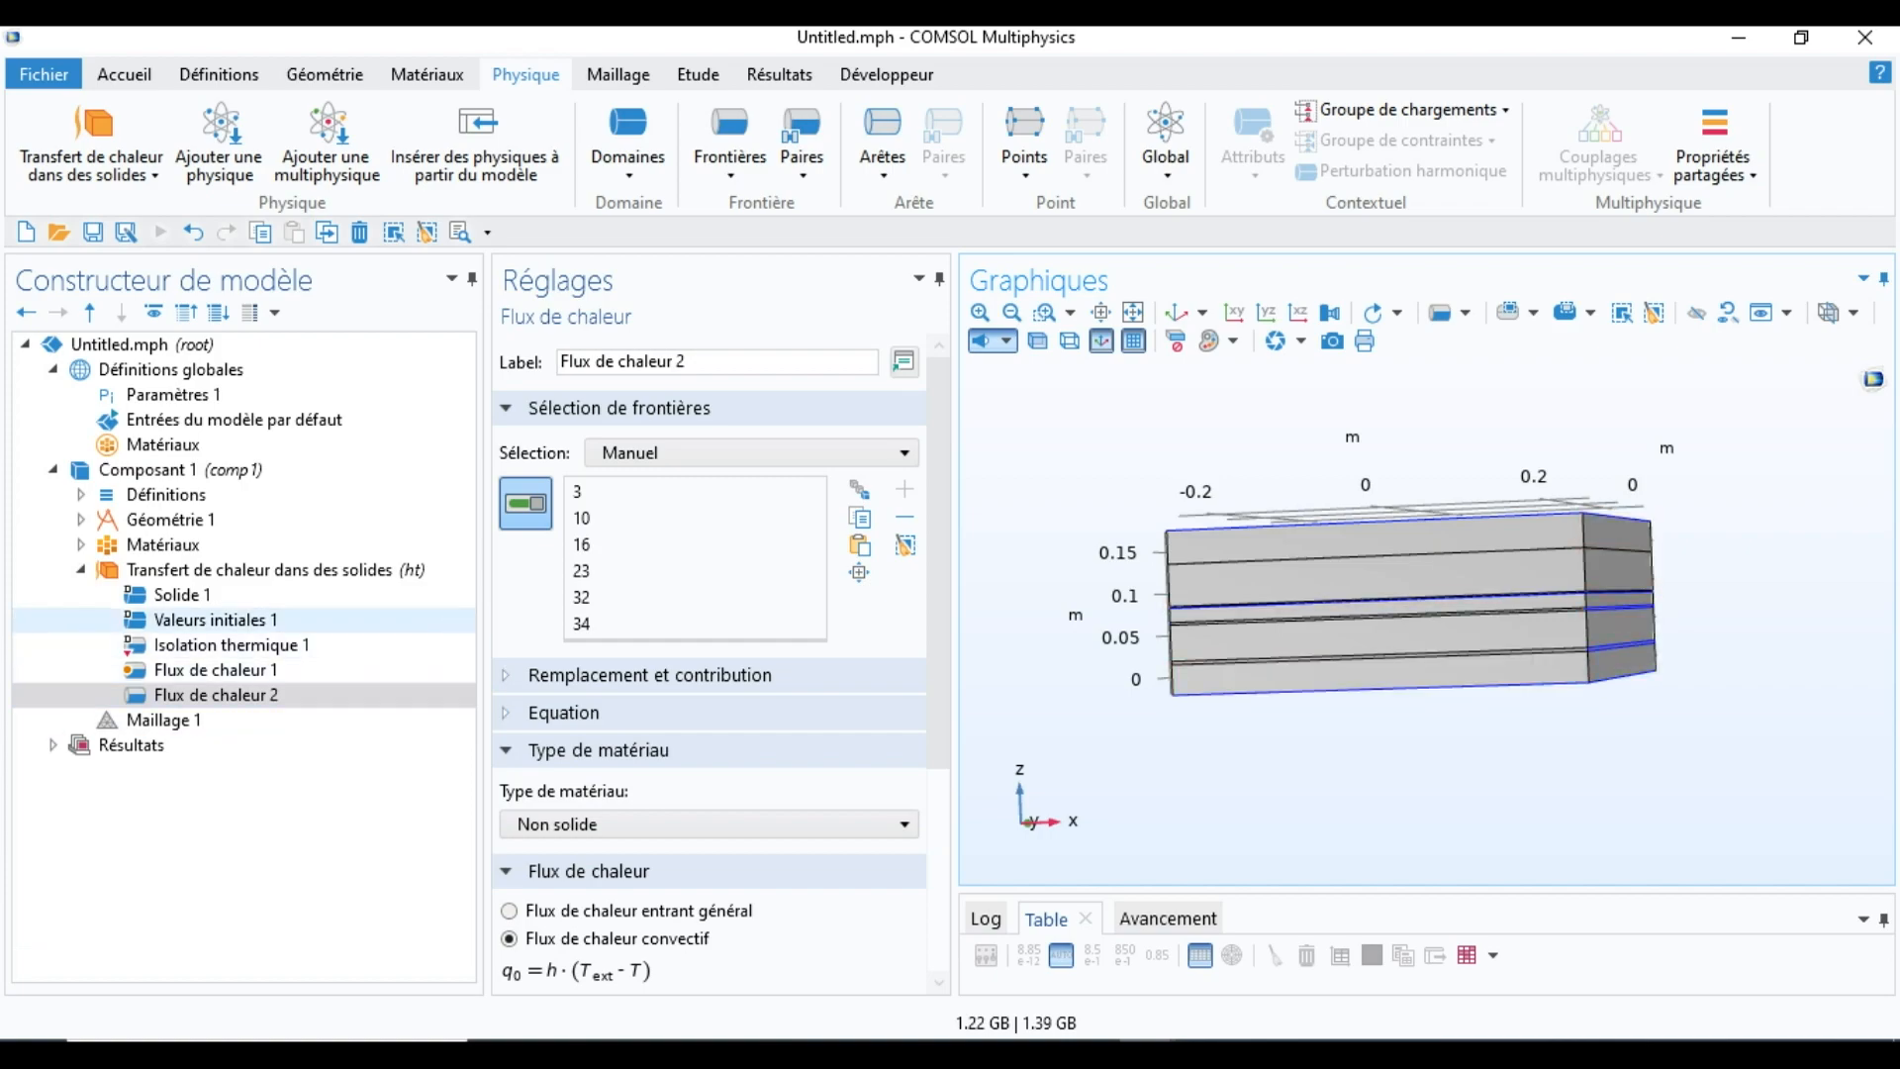
Step: Mesh the stack with the physics-controlled sequence at Normal element size and inspect the mesh
{"action": "left_click", "coordinate": [82, 570]}
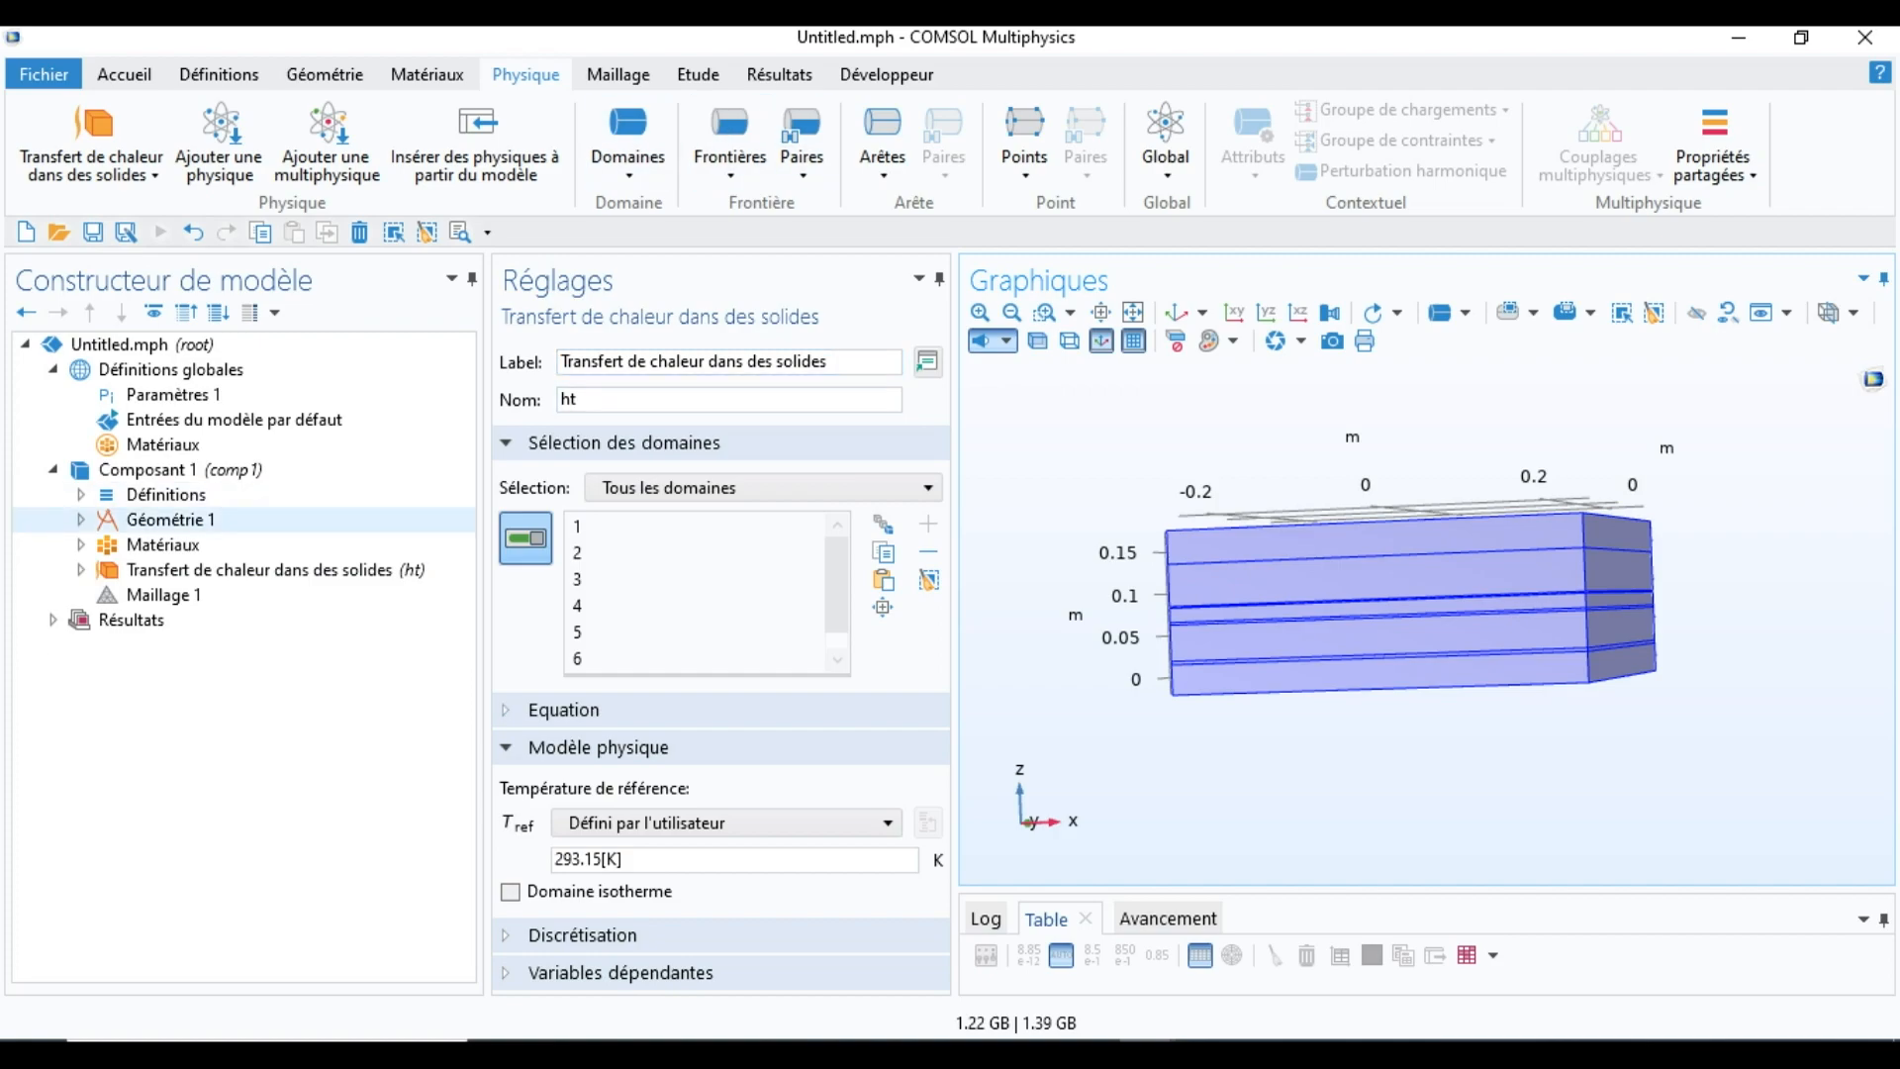
{"action": "left_click", "coordinate": [163, 594]}
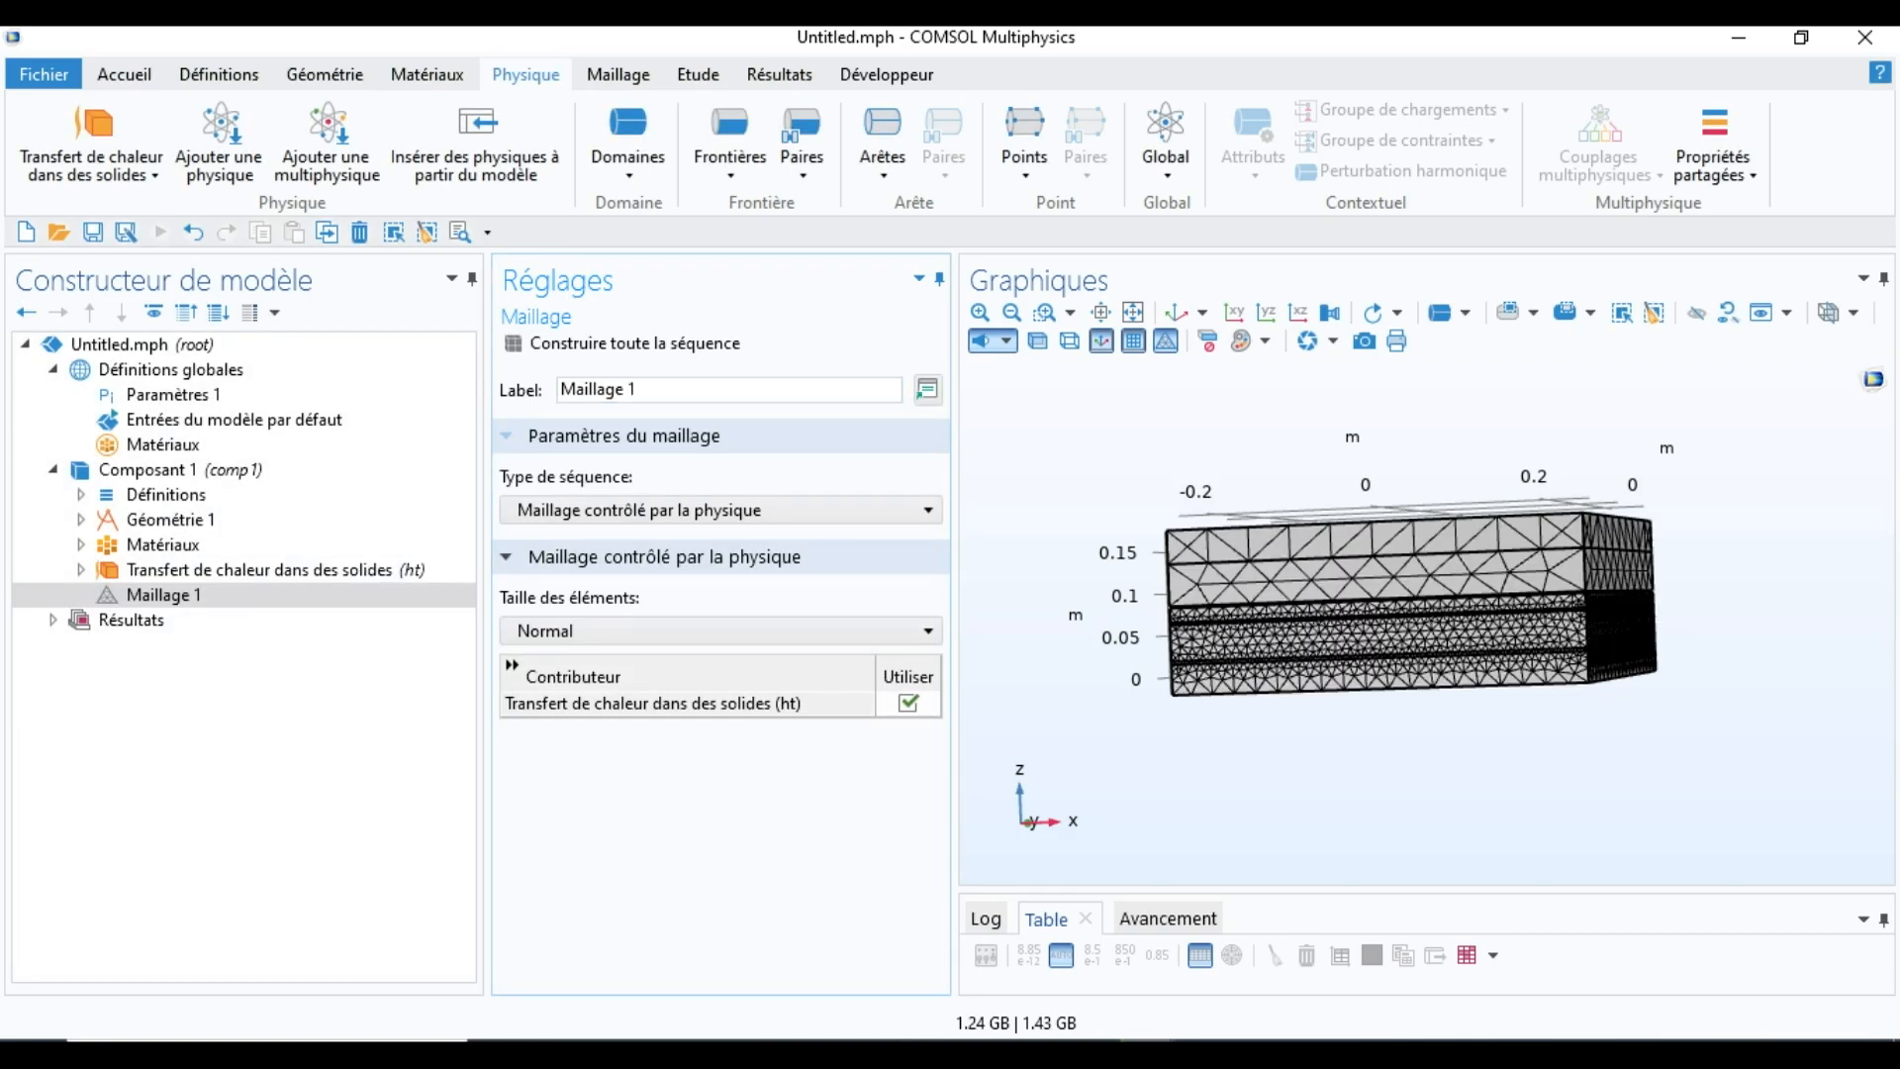
{"action": "left_click", "coordinate": [721, 630]}
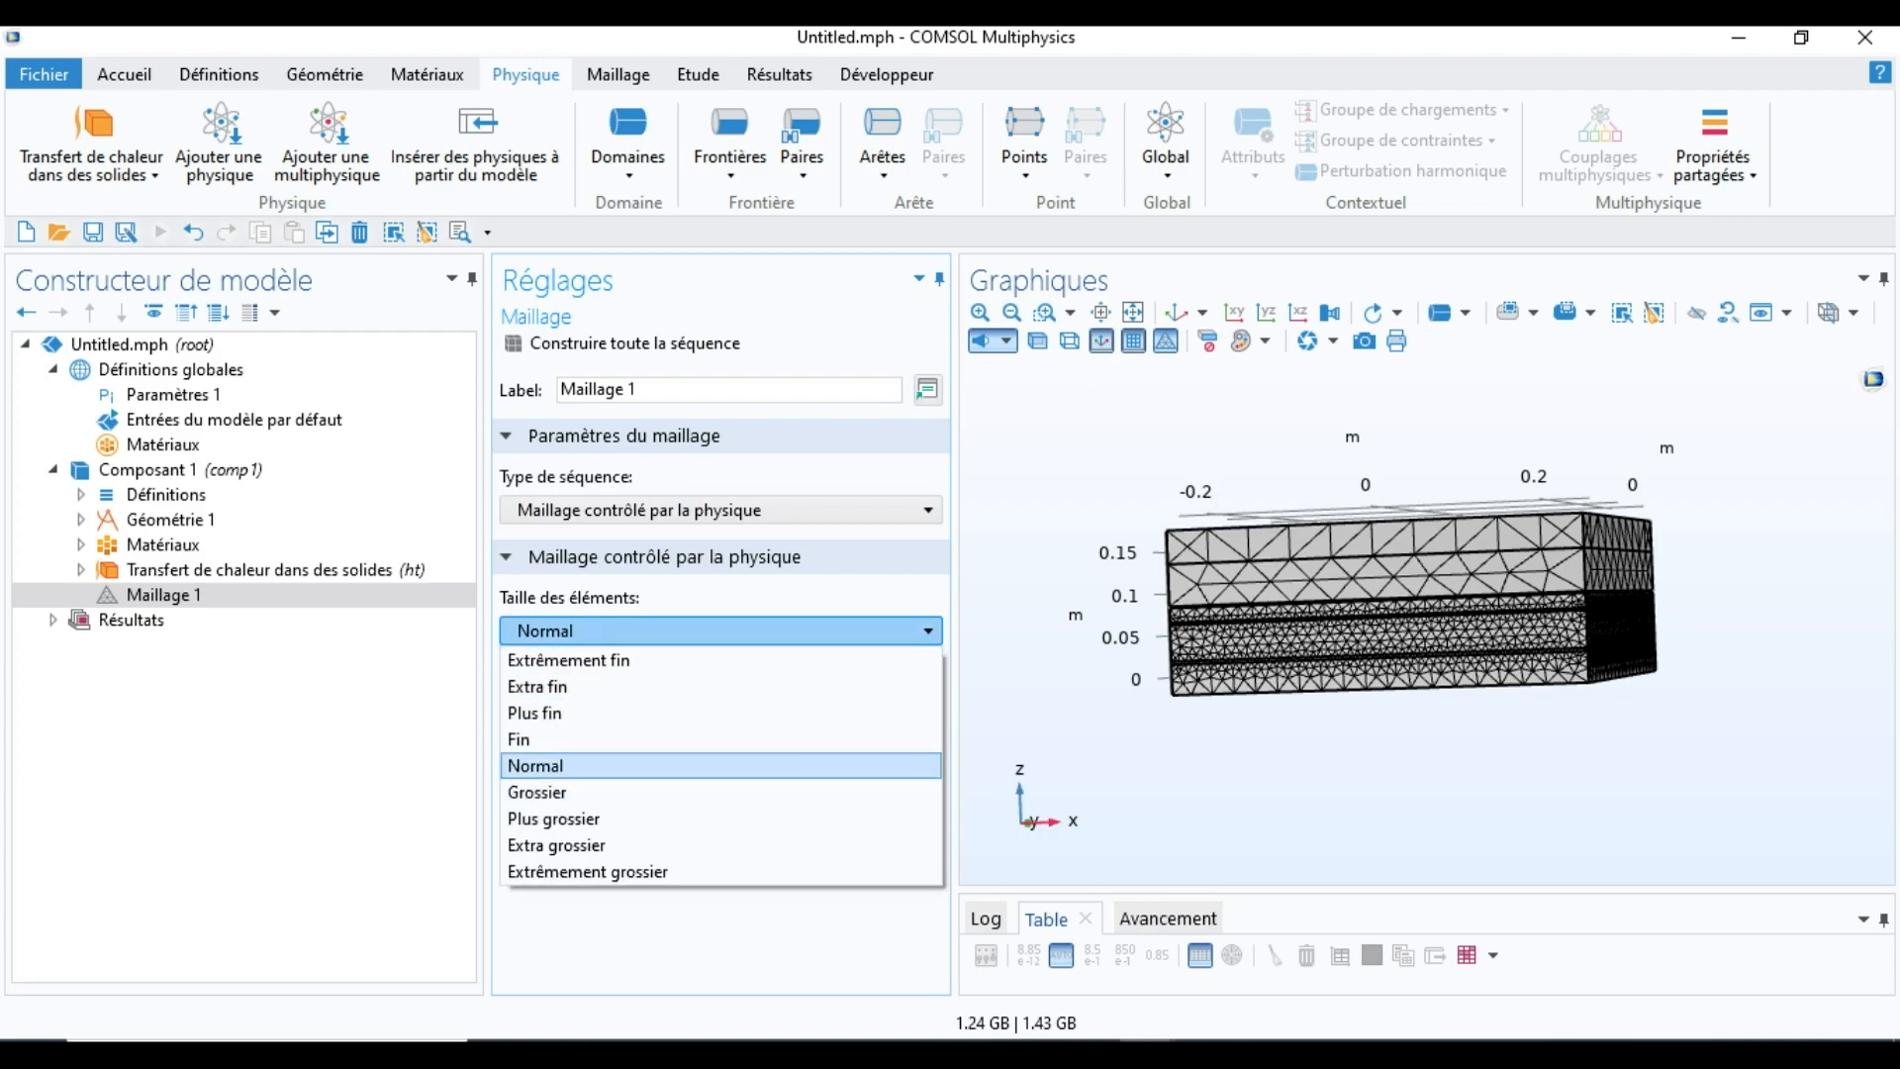
{"action": "left_click", "coordinate": [721, 766]}
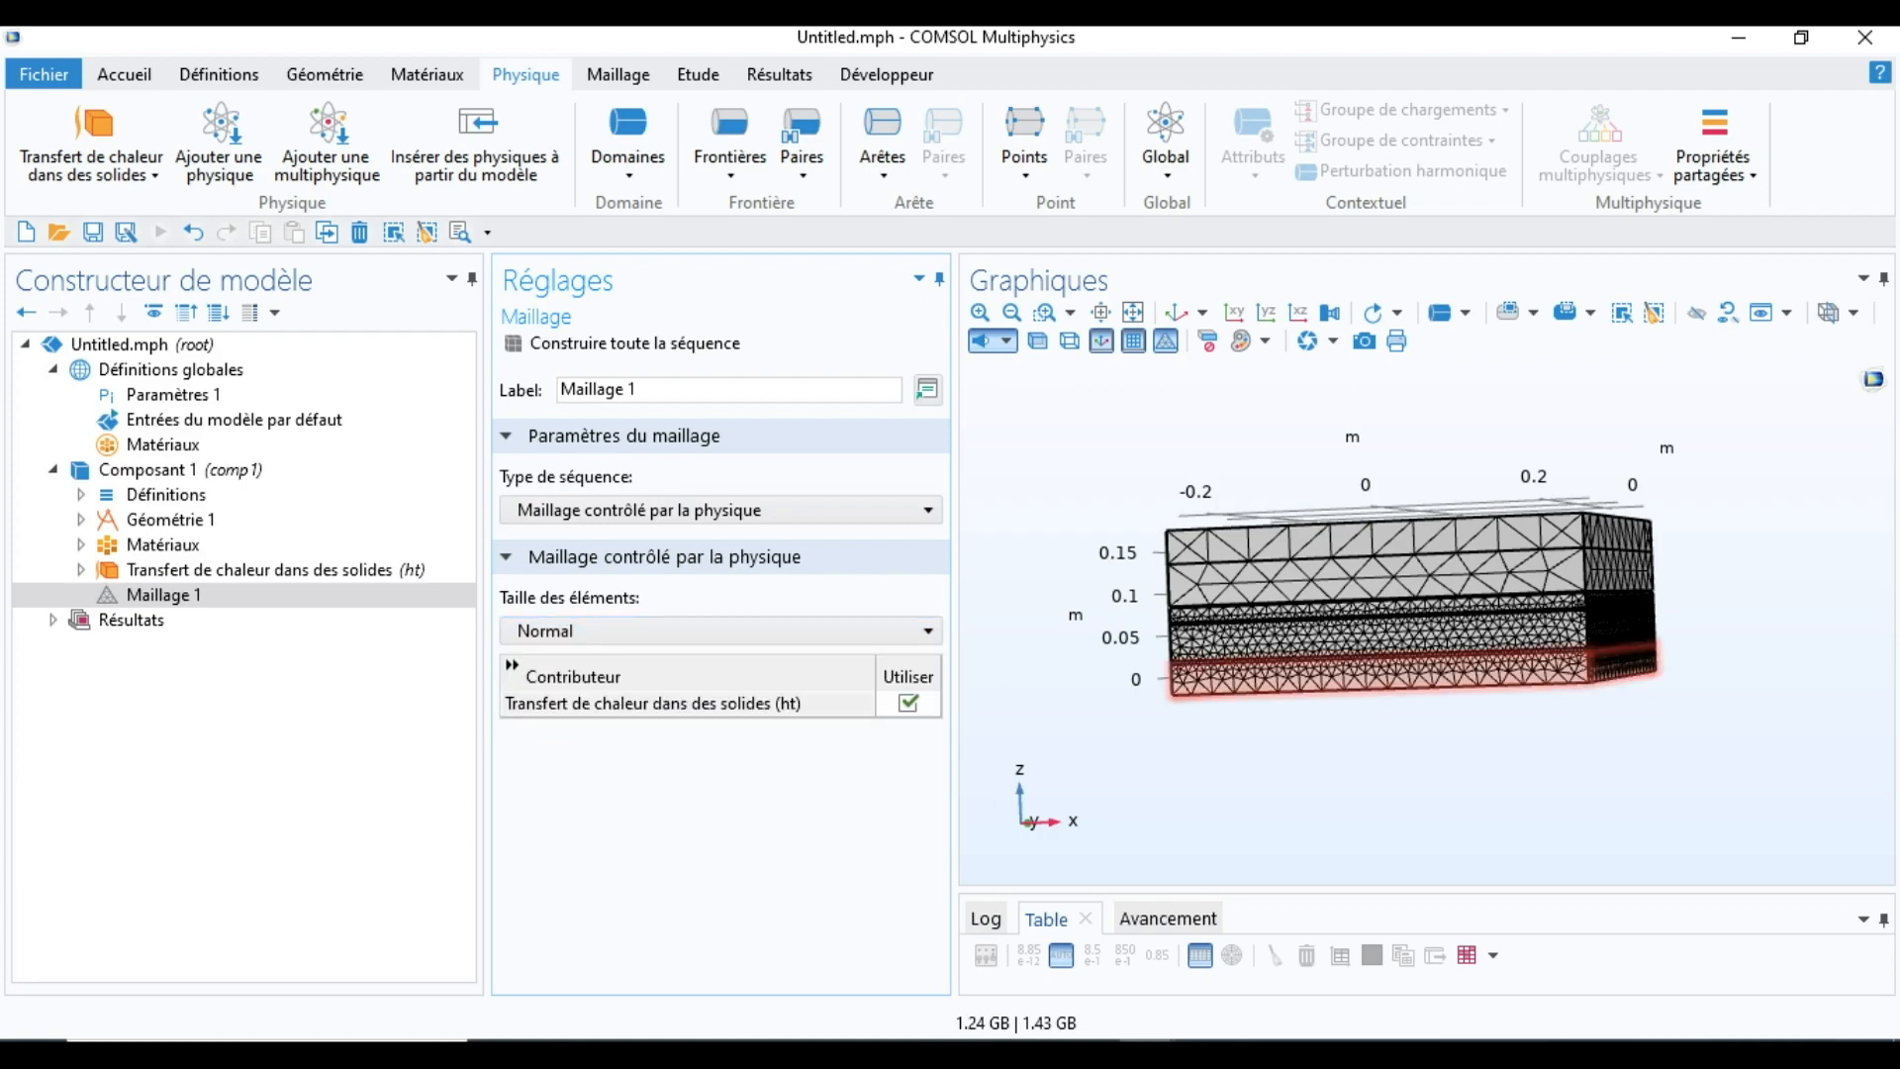
{"action": "left_click_drag", "start_coordinate": [1504, 658], "coordinate": [1573, 633]}
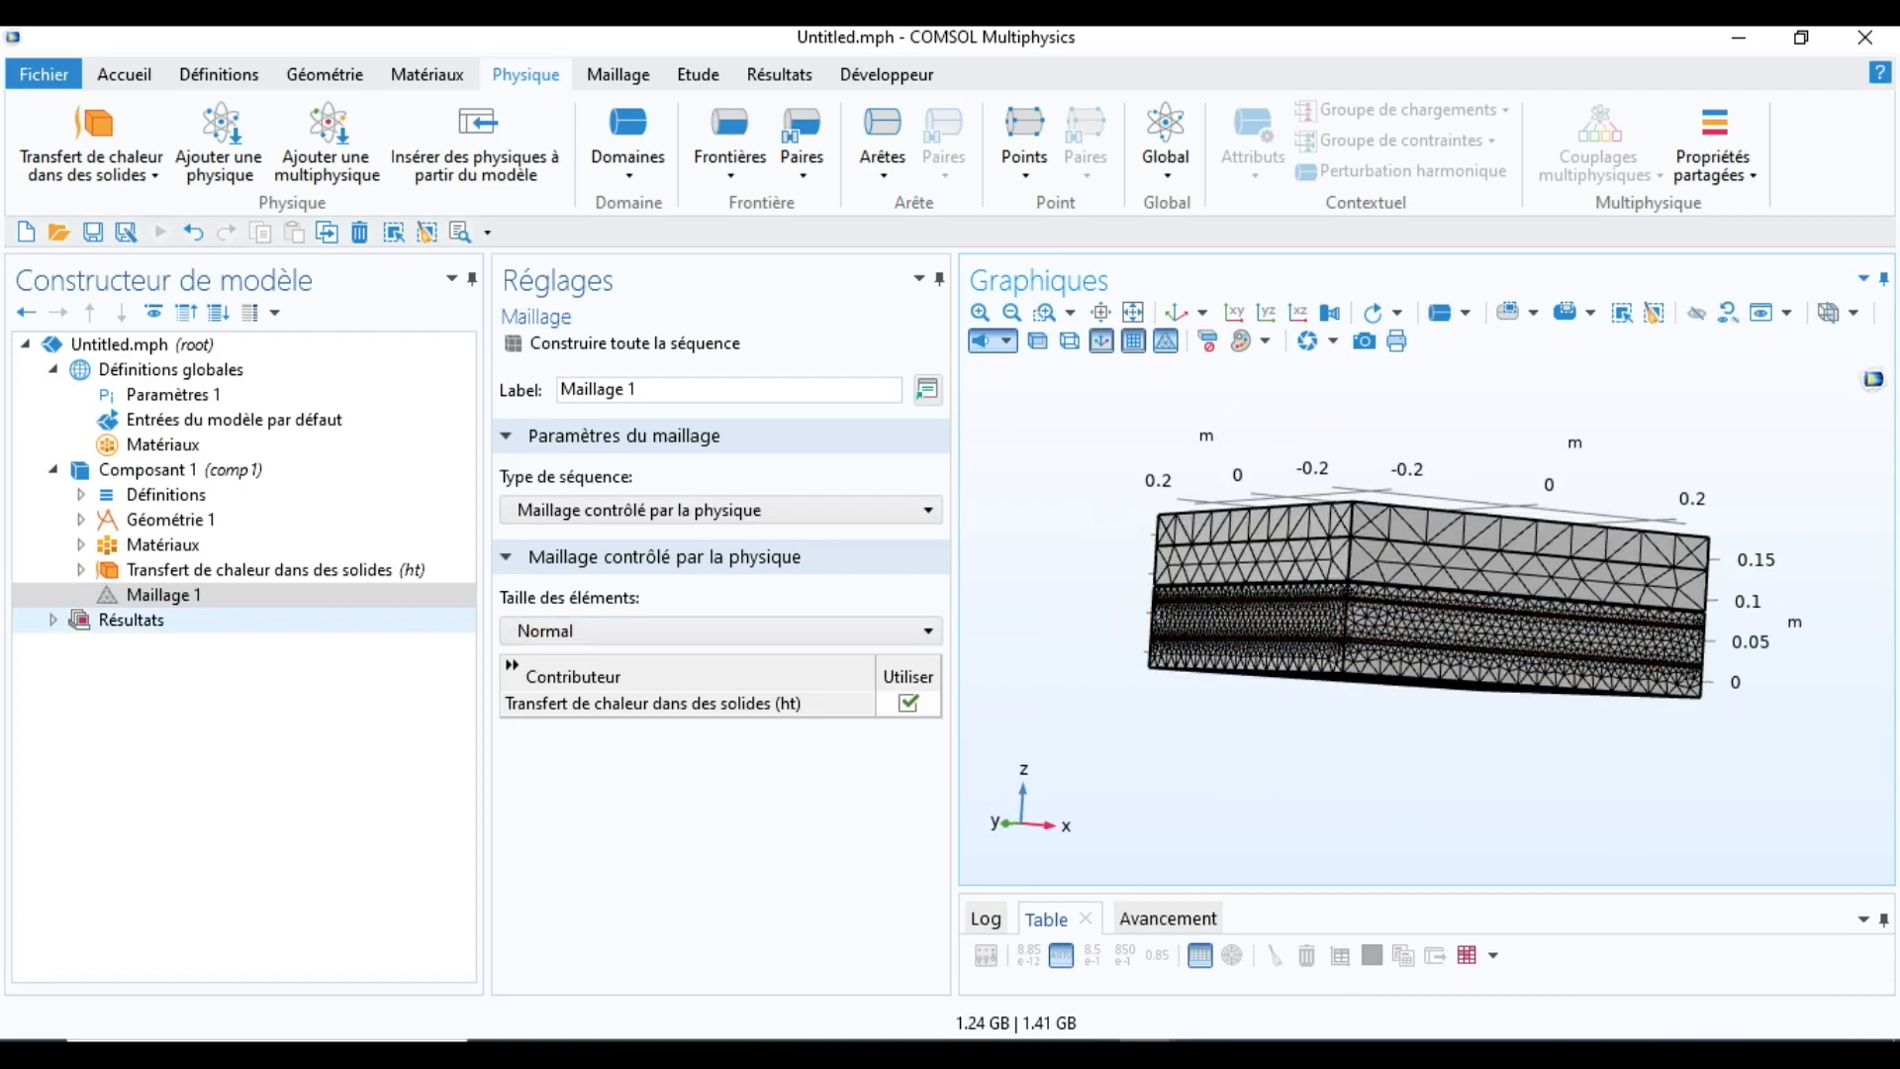
Step: Add a time-dependent (Temporel) study to the model
{"action": "left_click", "coordinate": [698, 75]}
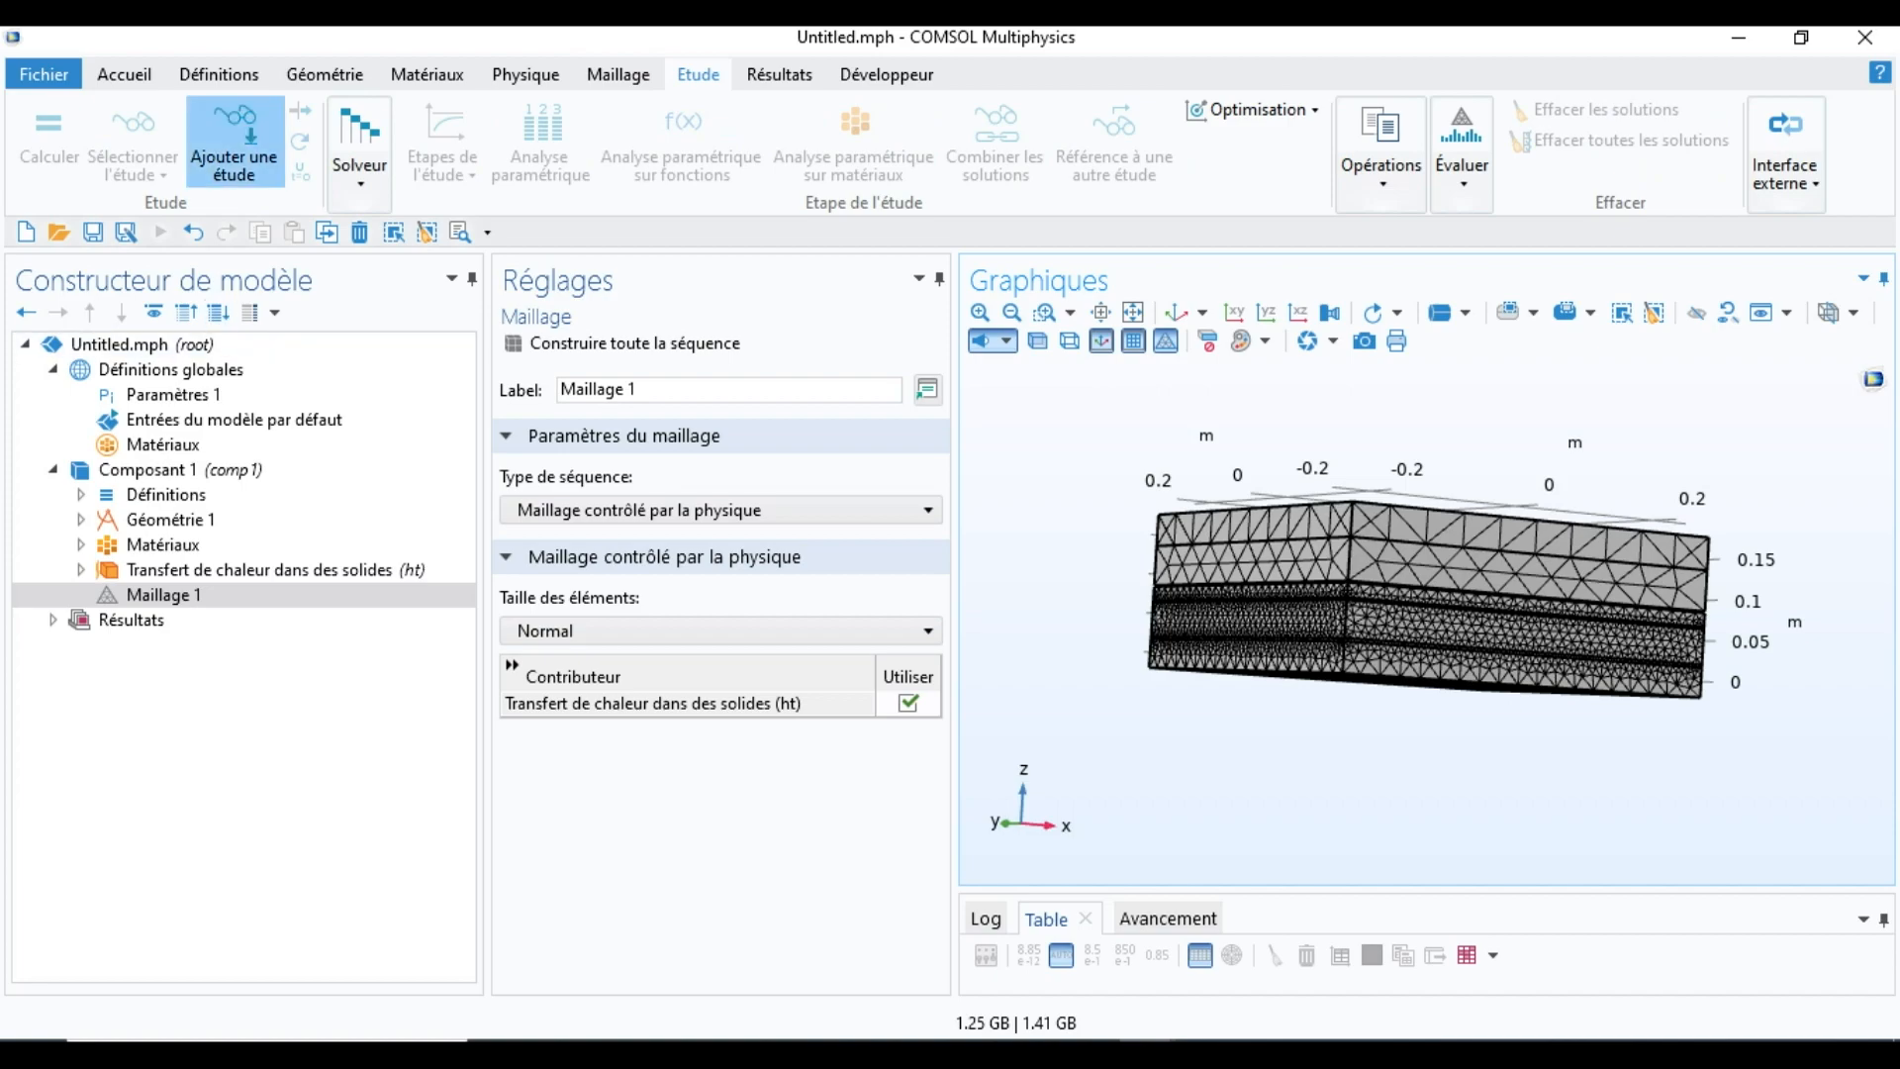
{"action": "left_click", "coordinate": [234, 144]}
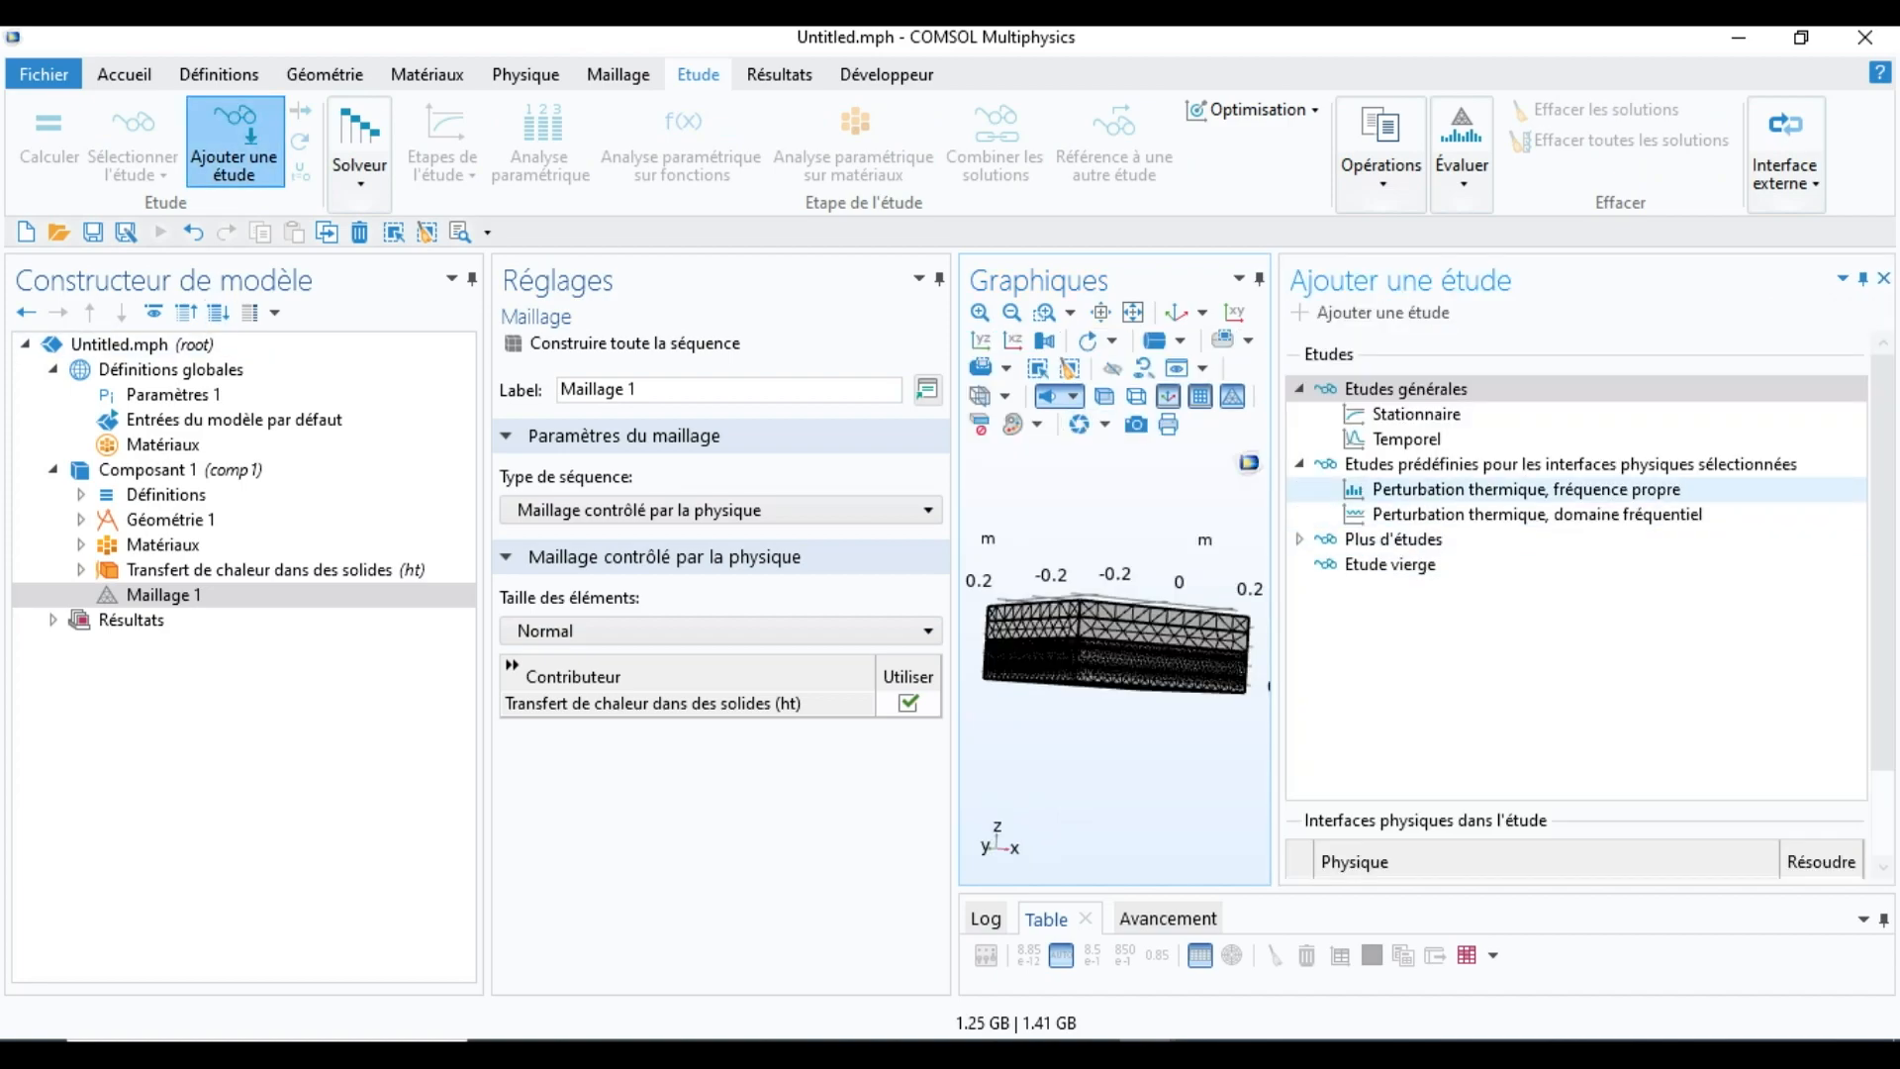
{"action": "left_click", "coordinate": [1406, 439]}
{"action": "double_click", "coordinate": [1406, 440]}
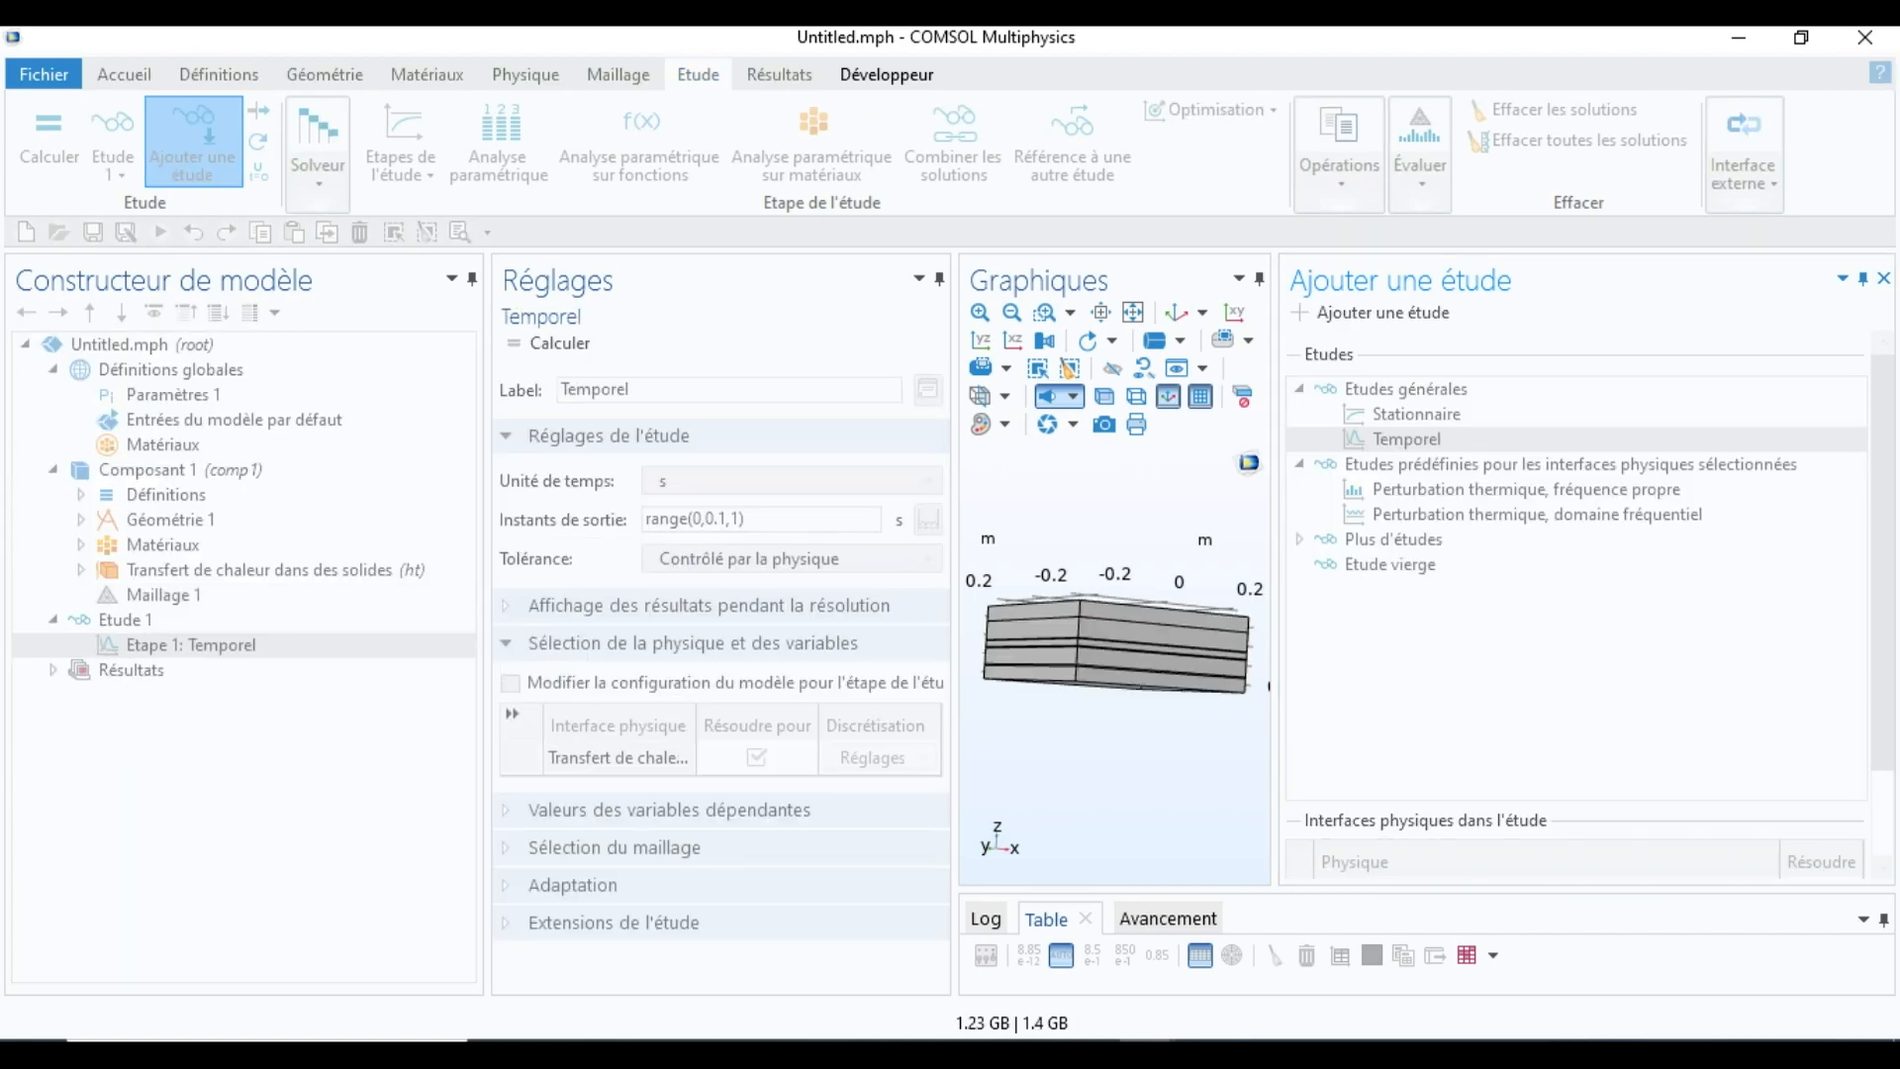
Step: Set the output times of the Temporel study step to range(6,1,18)
{"action": "left_click", "coordinate": [702, 520]}
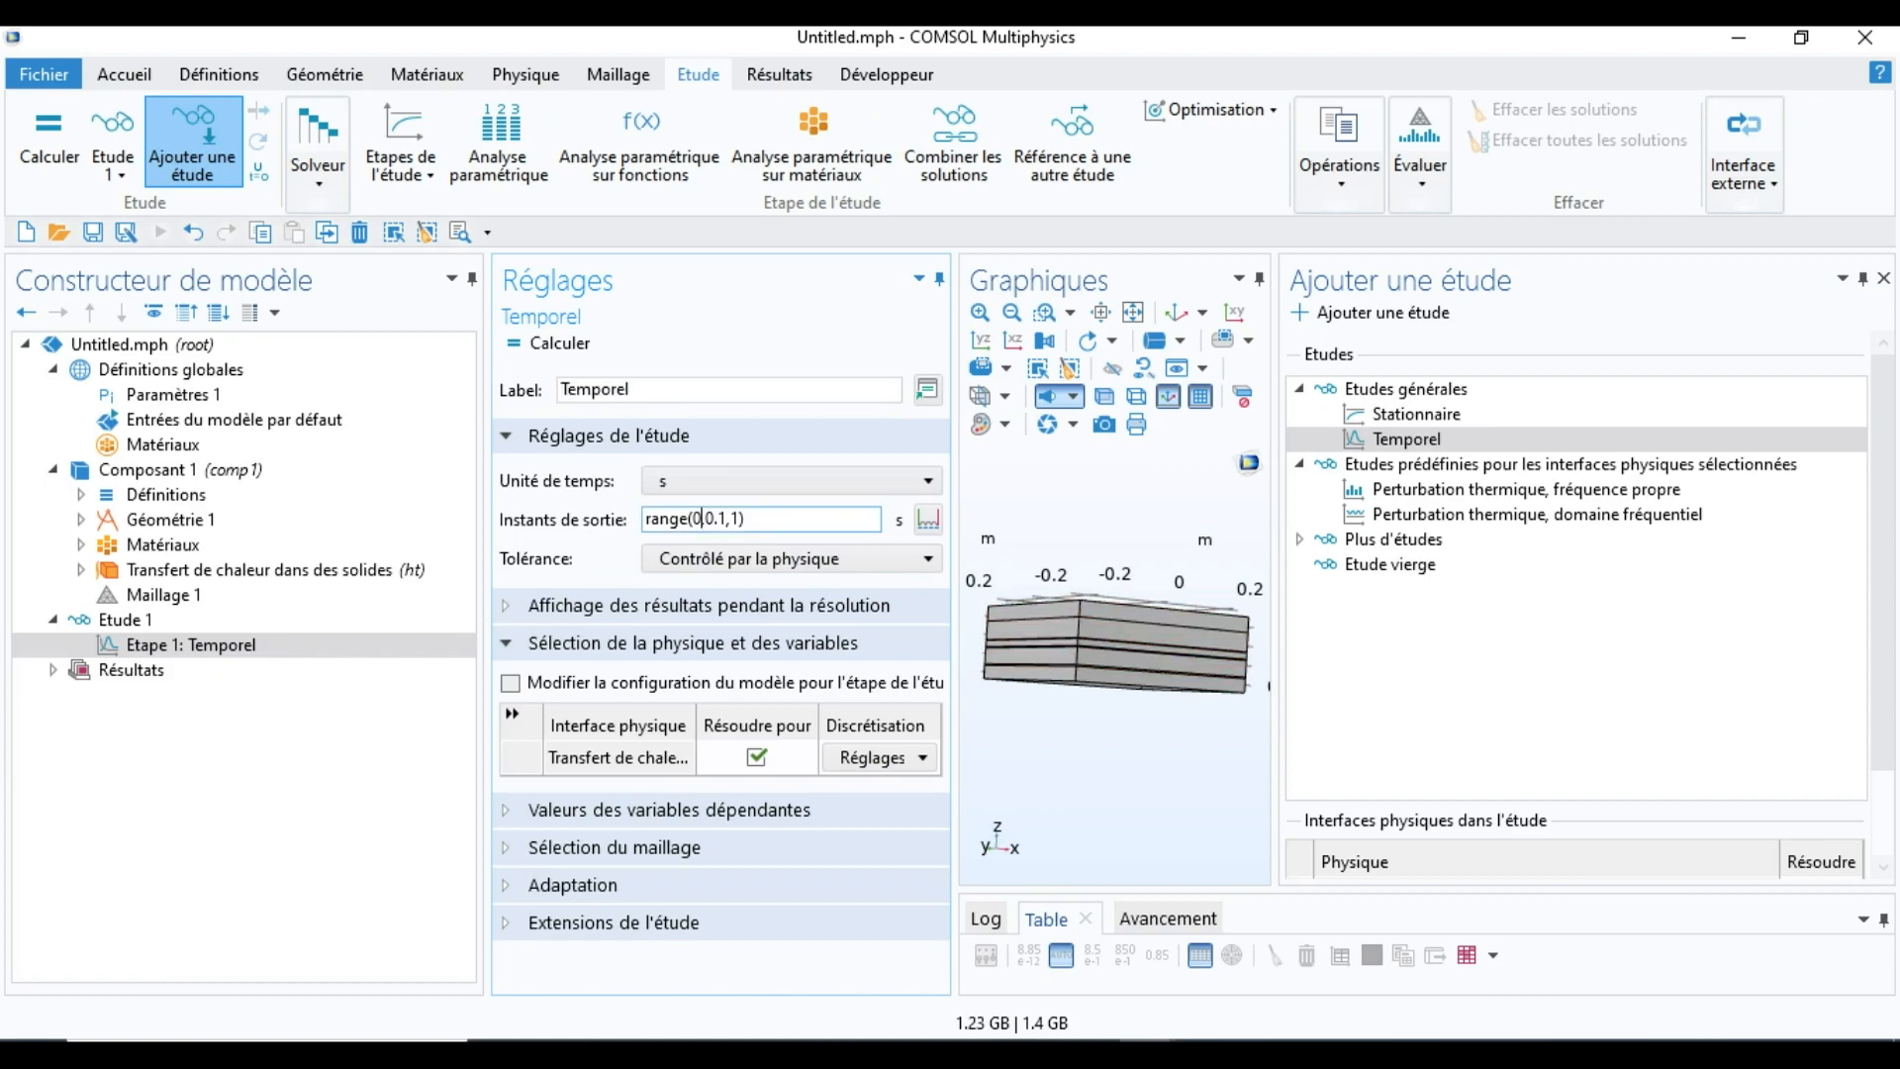
{"action": "type", "text": ","}
{"action": "key", "text": "Left"}
{"action": "key", "text": "BackSpace"}
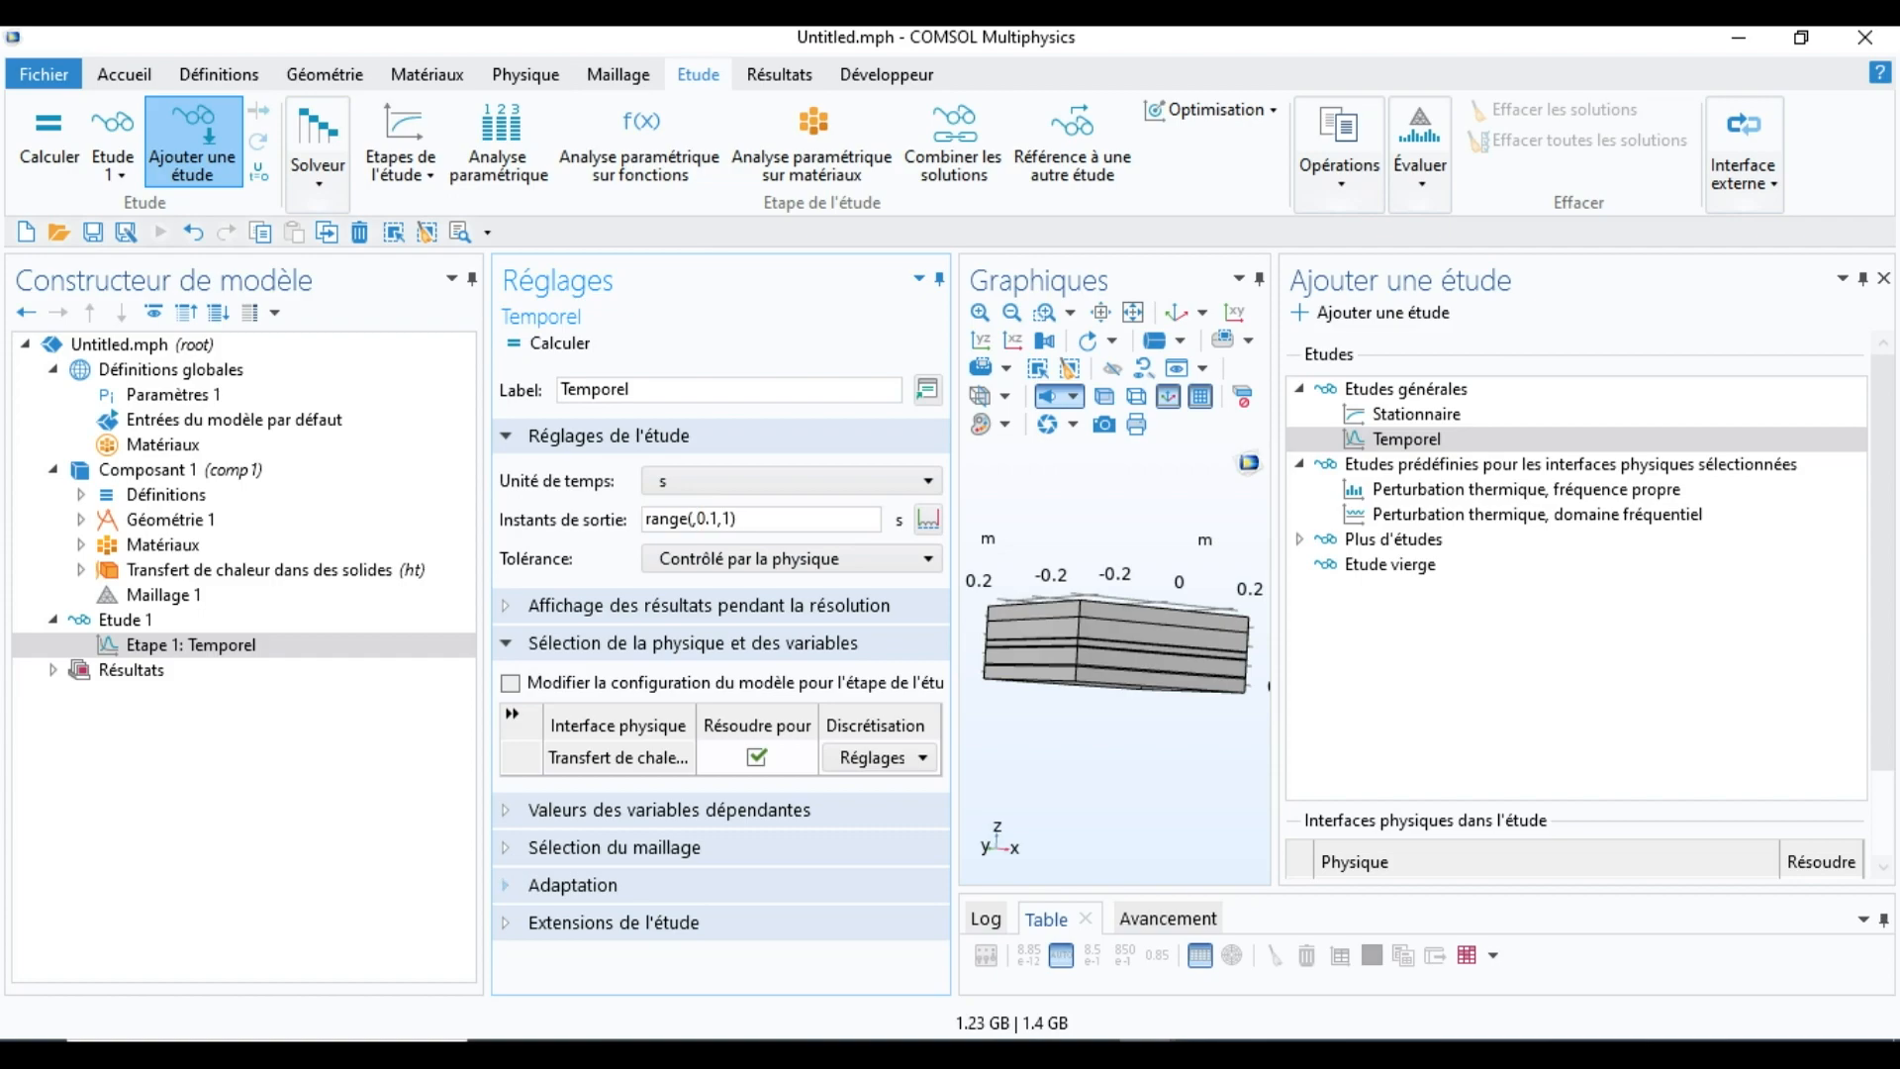
{"action": "type", "text": "6"}
{"action": "key", "text": "Right"}
{"action": "key", "text": "Right"}
{"action": "key", "text": "Right"}
{"action": "key", "text": "Right"}
{"action": "key", "text": "Left"}
{"action": "key", "text": "BackSpace"}
{"action": "key", "text": "BackSpace"}
{"action": "key", "text": "Right"}
{"action": "key", "text": "Right"}
{"action": "type", "text": "8"}
{"action": "left_click", "coordinate": [594, 436]}
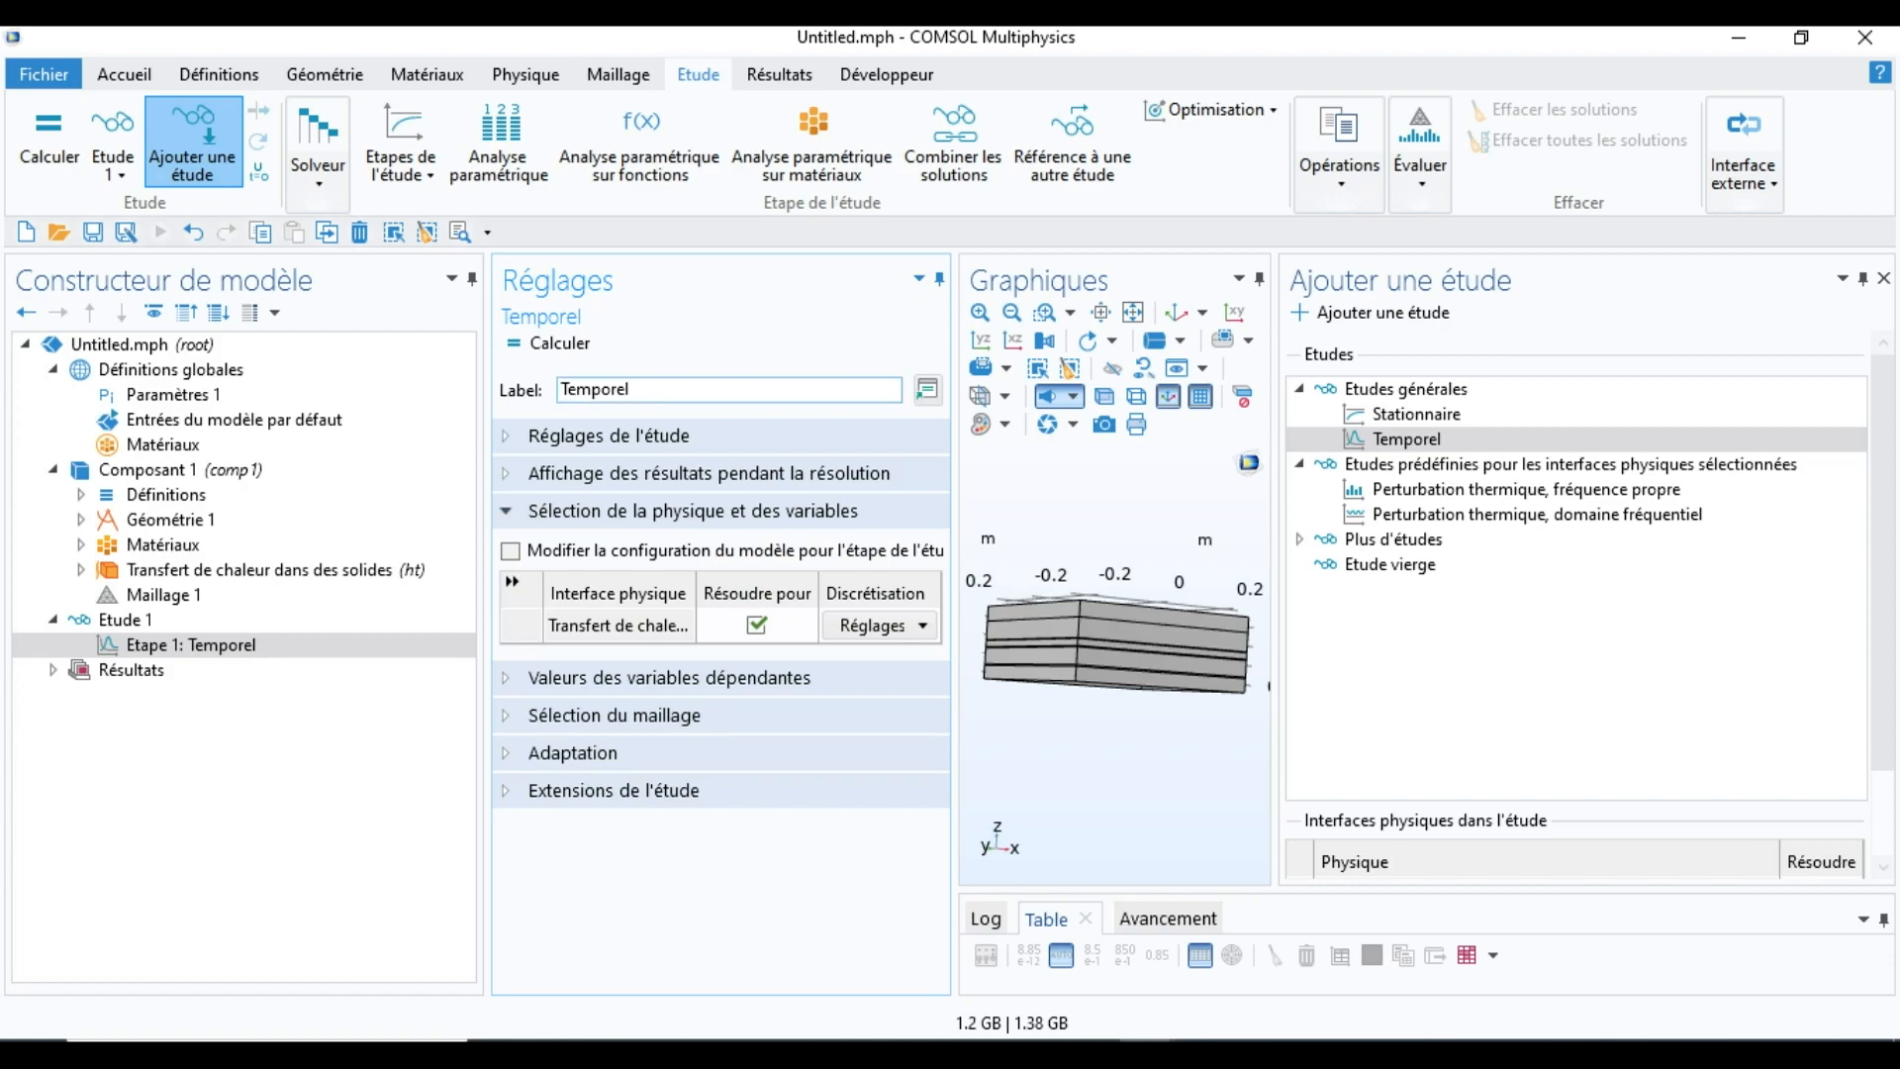
{"action": "left_click", "coordinate": [594, 435]}
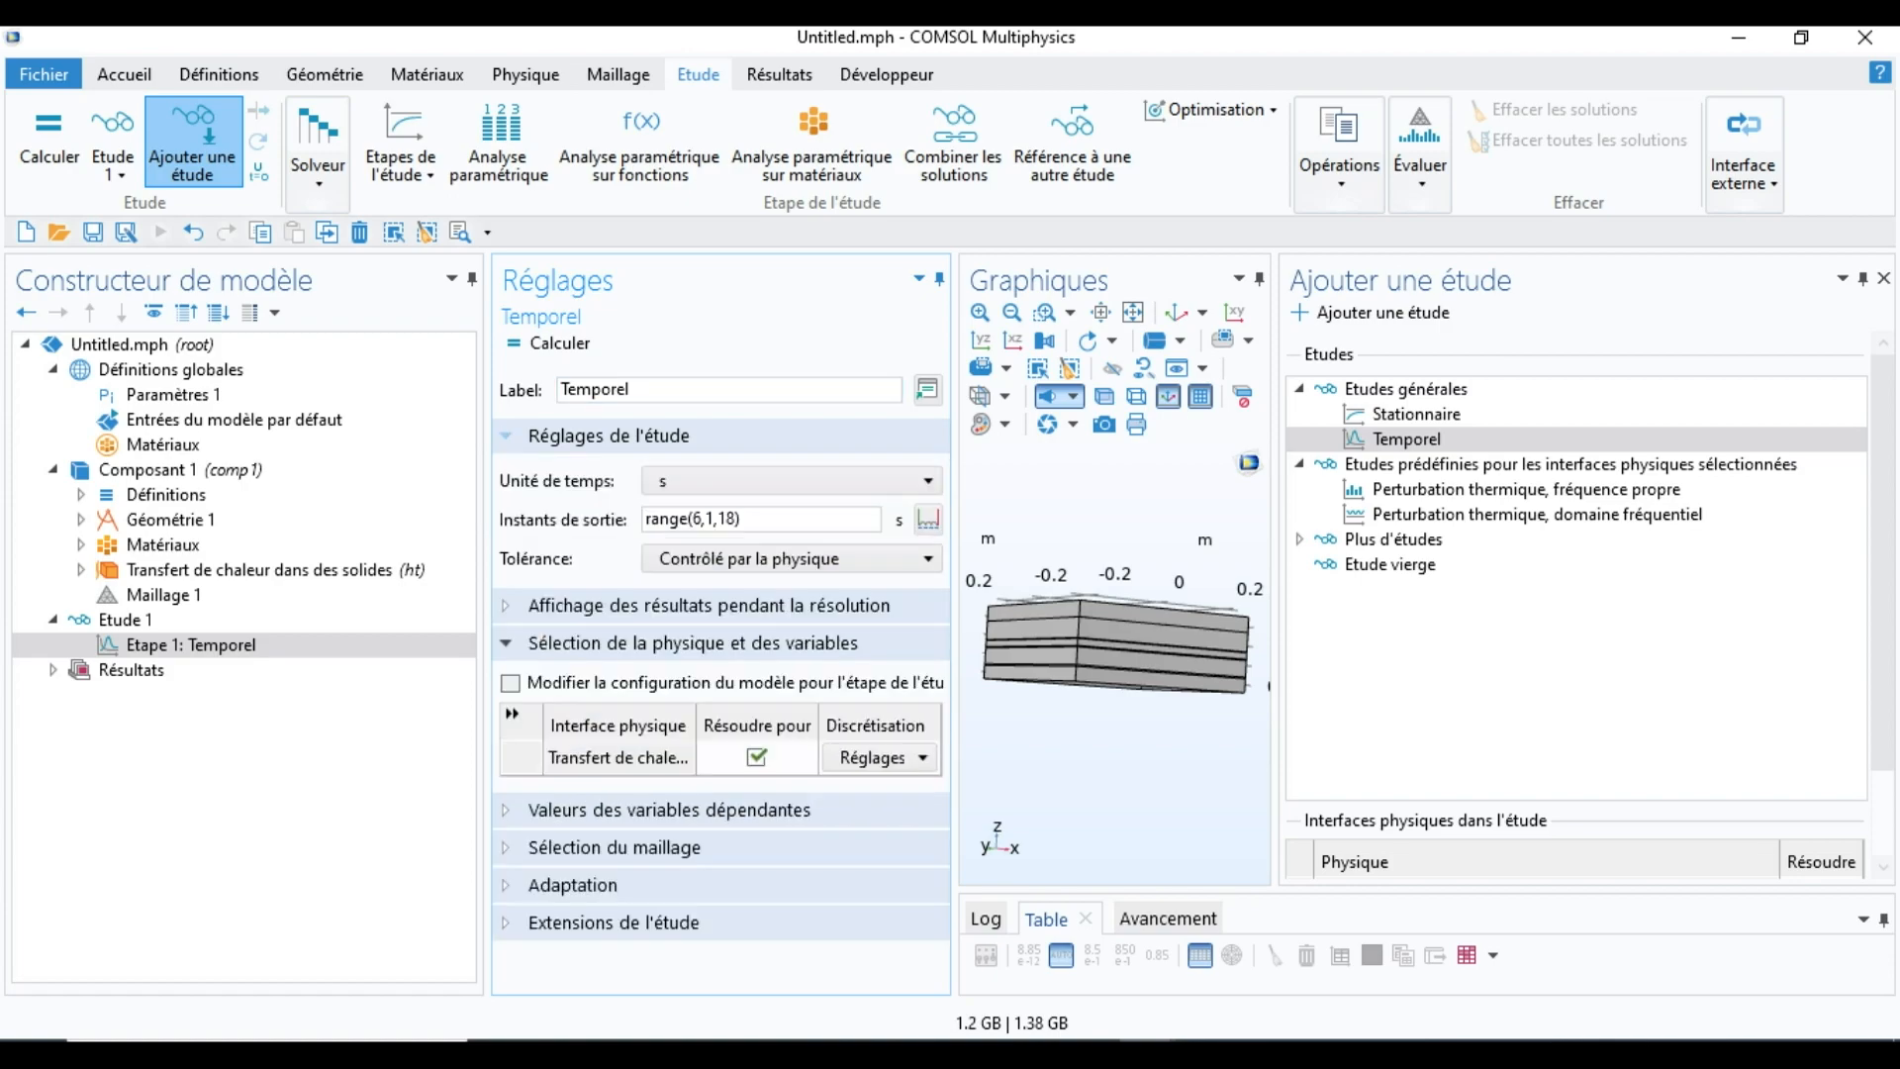
Step: Set the study's time unit to hours (h) and compute the solution
{"action": "left_click", "coordinate": [791, 481]}
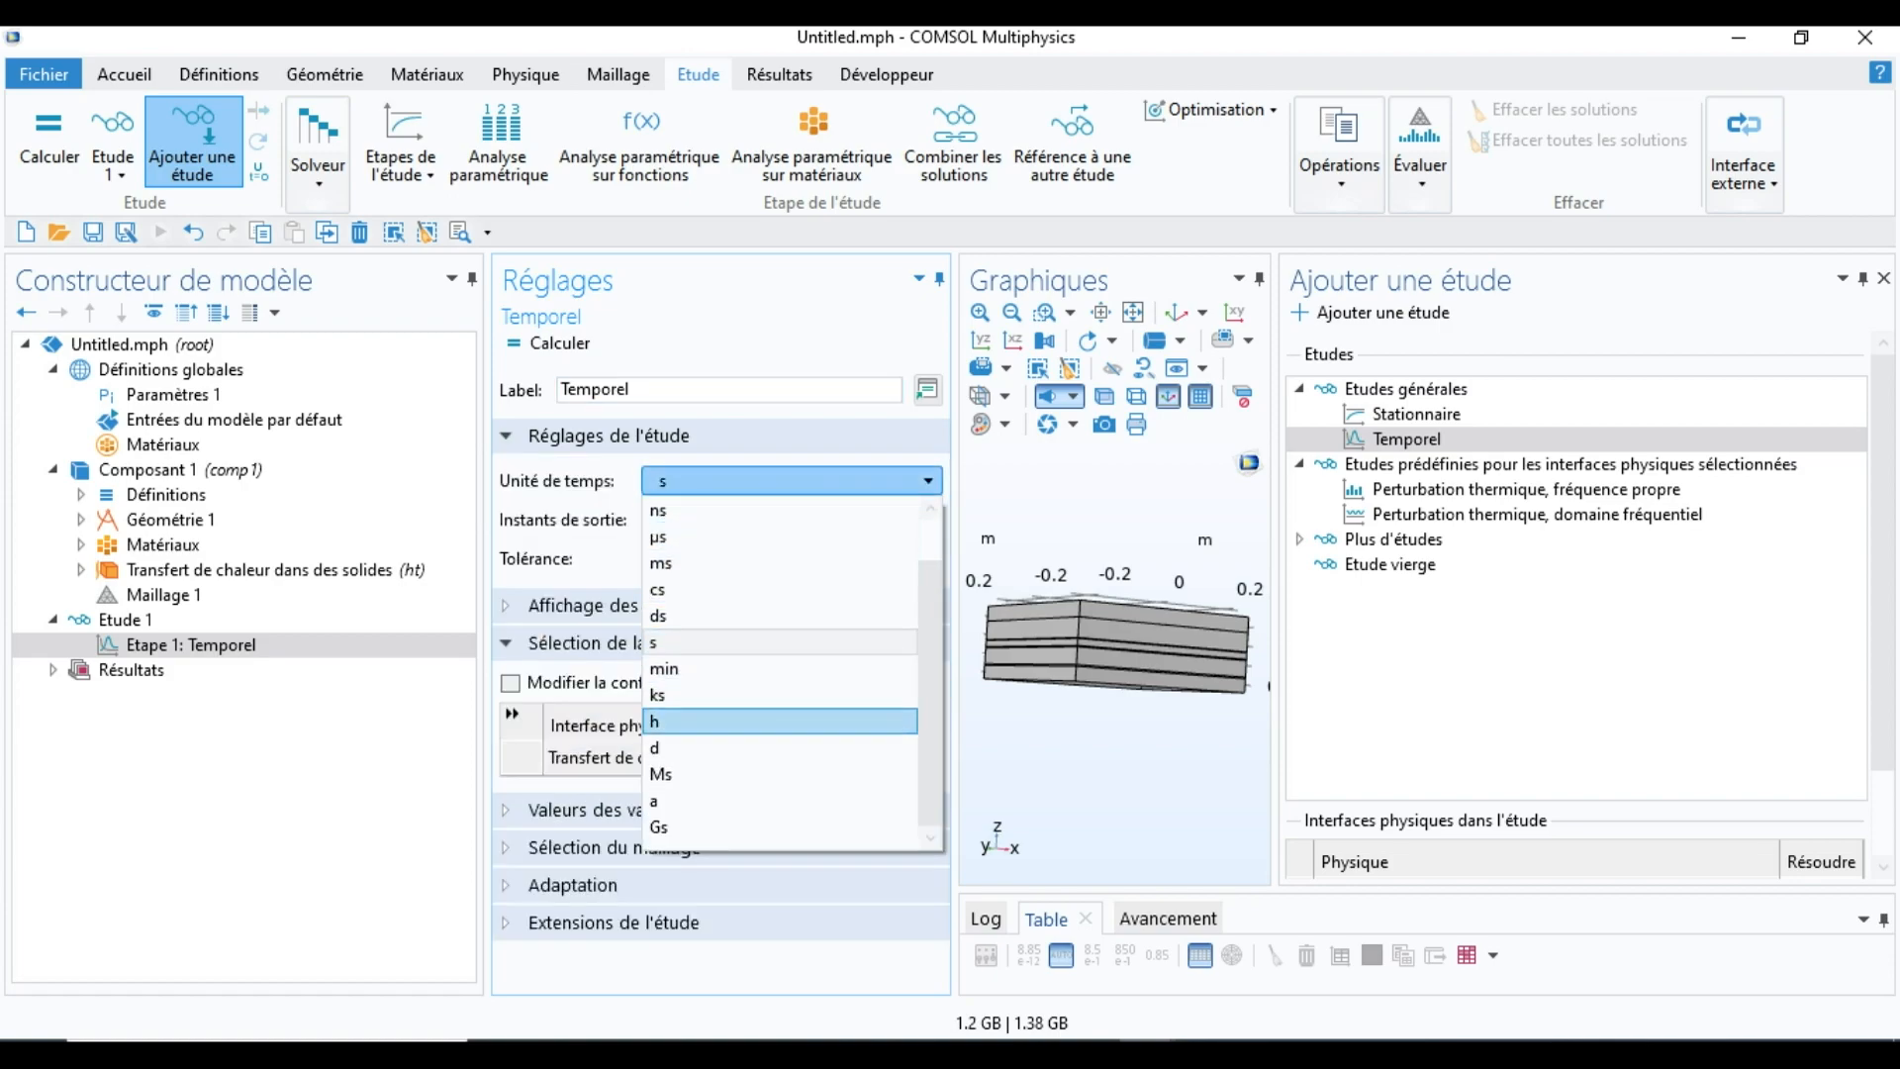
{"action": "left_click", "coordinate": [693, 721]}
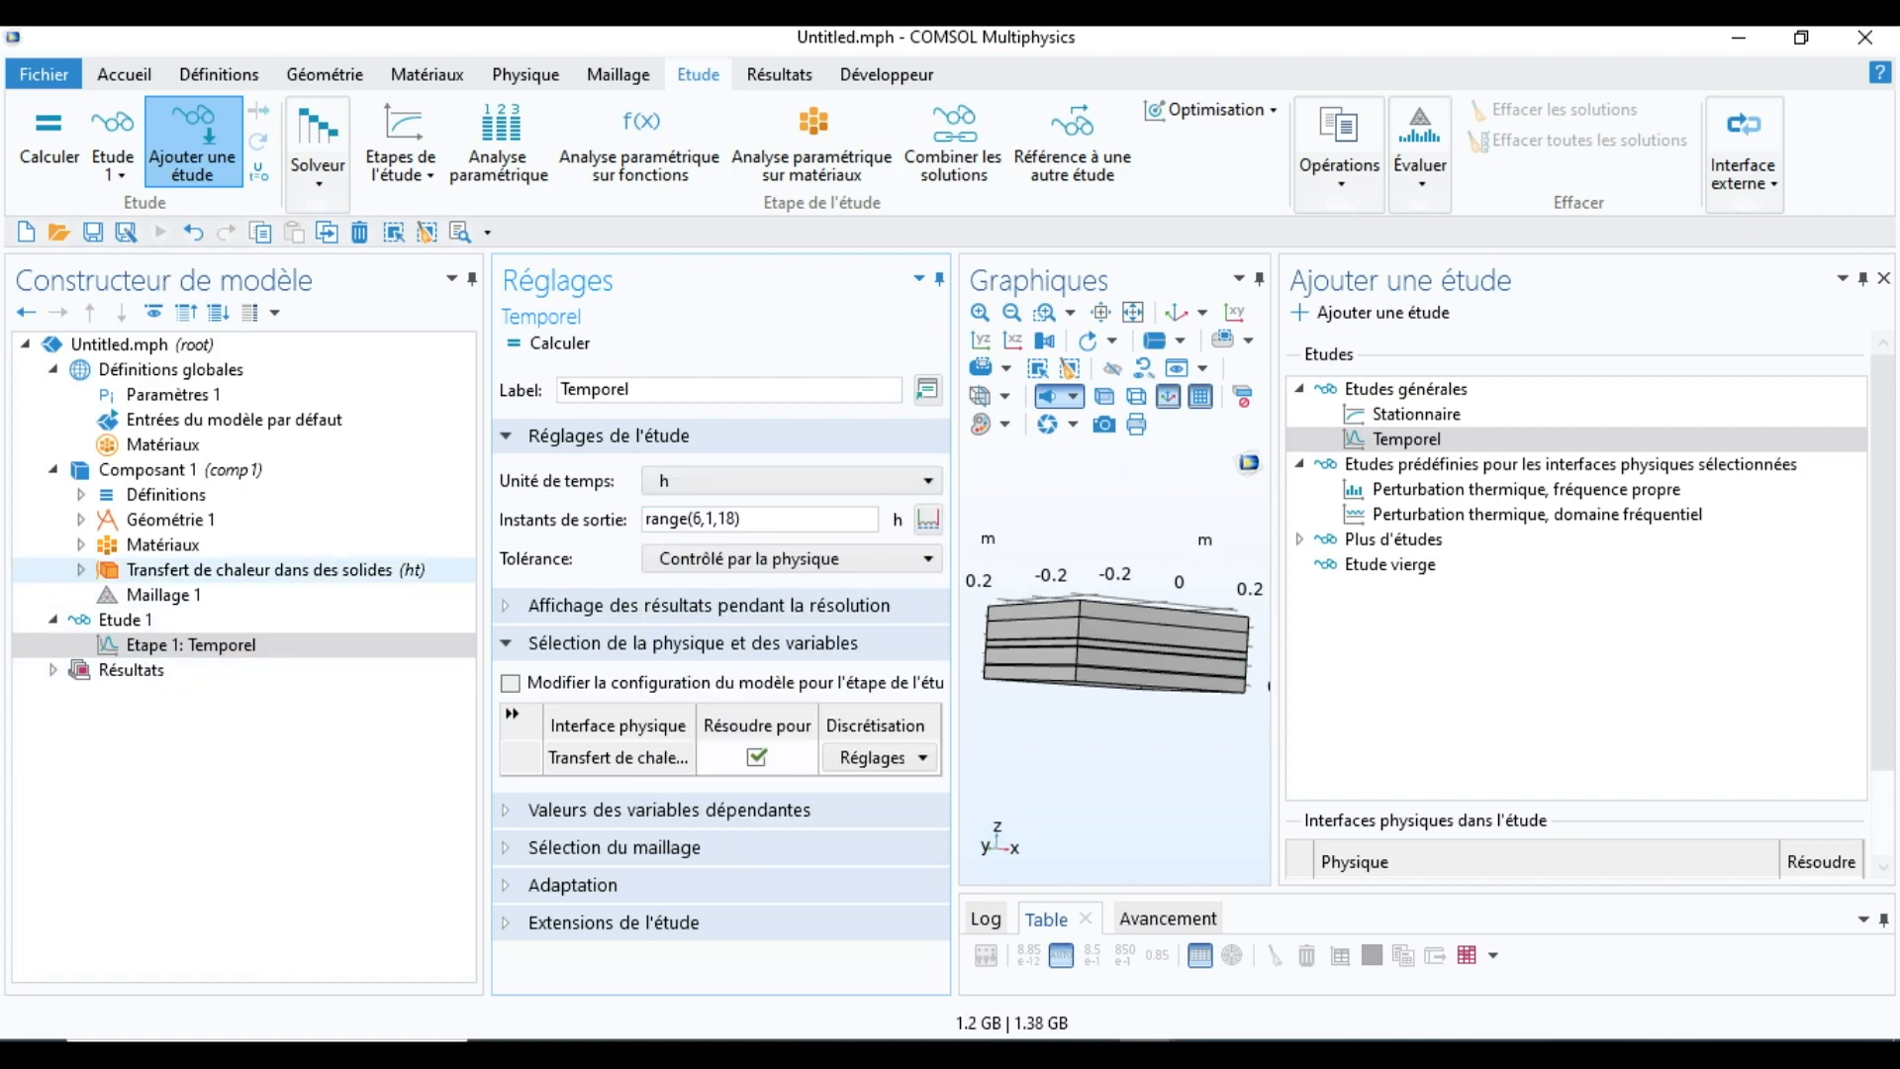
{"action": "left_click", "coordinate": [550, 342]}
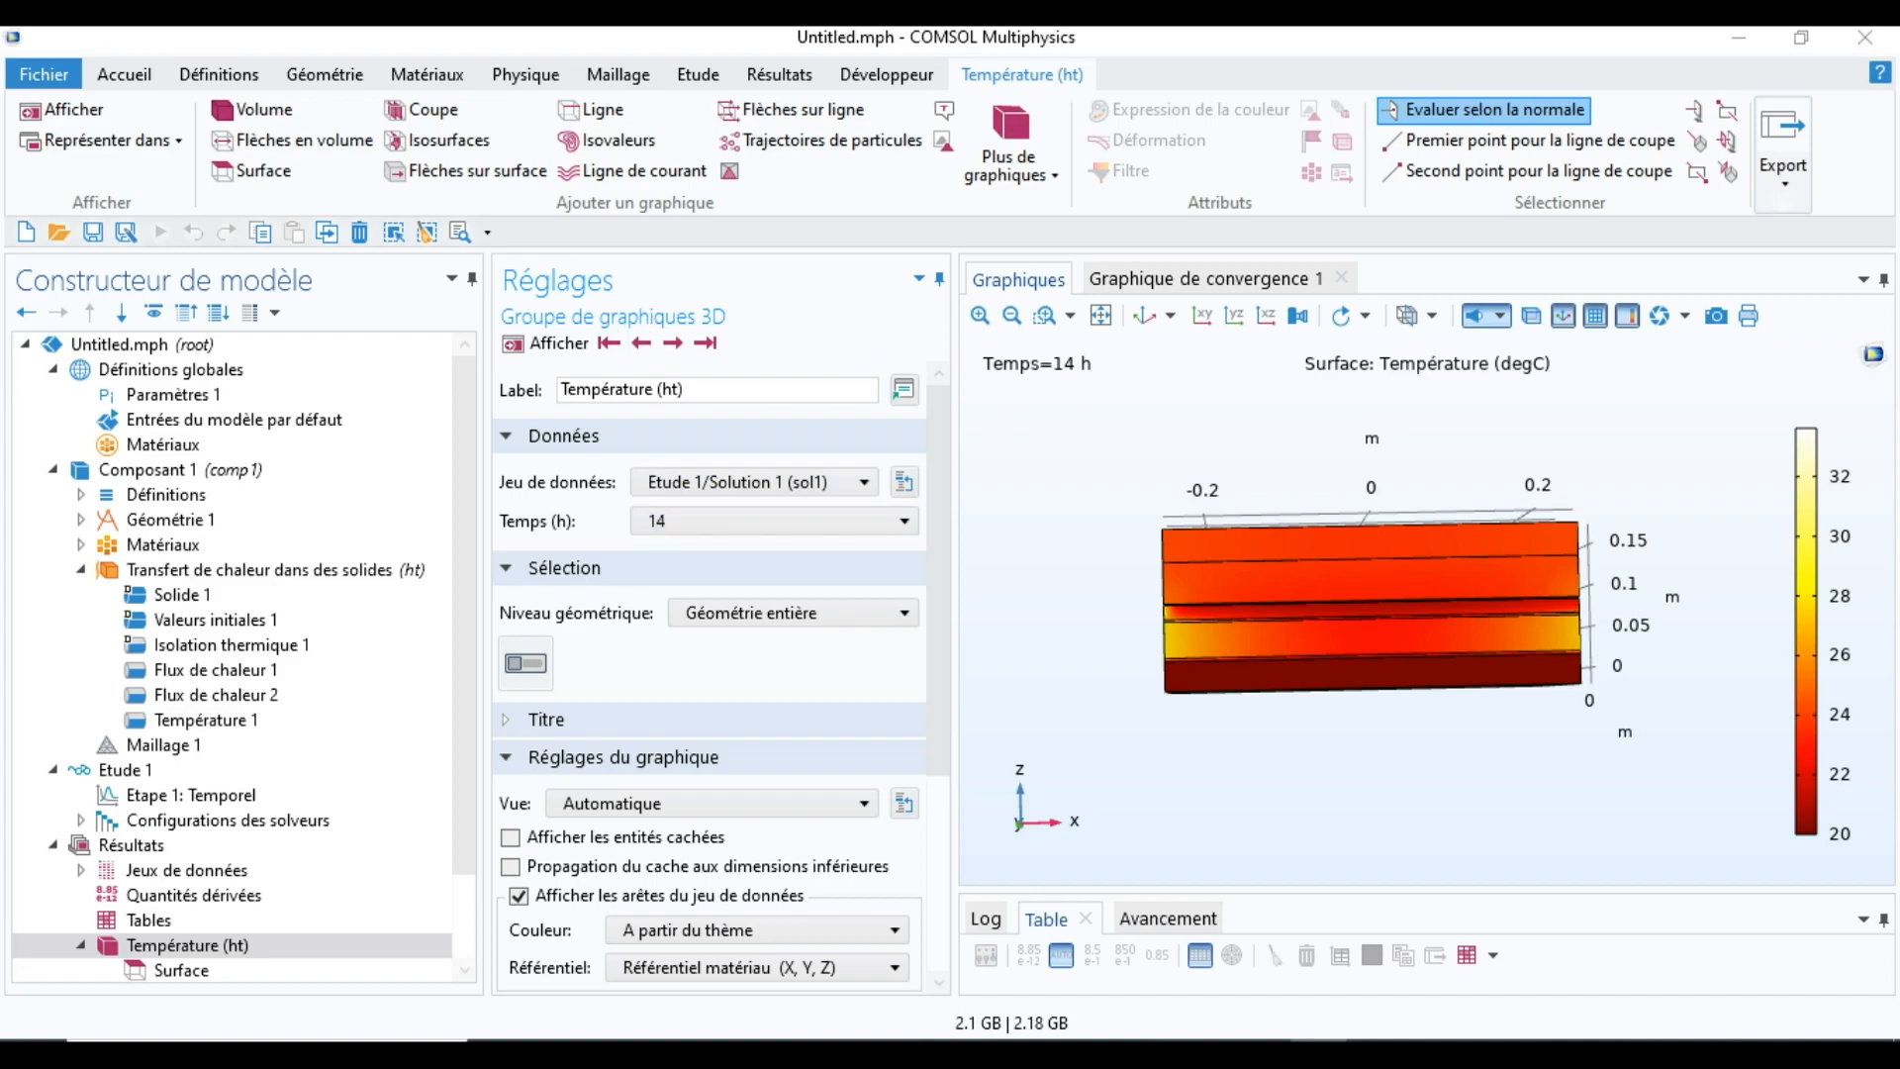
Step: Step the surface temperature plot through its output times to examine how the stack's temperature evolves
{"action": "left_click", "coordinate": [608, 342]}
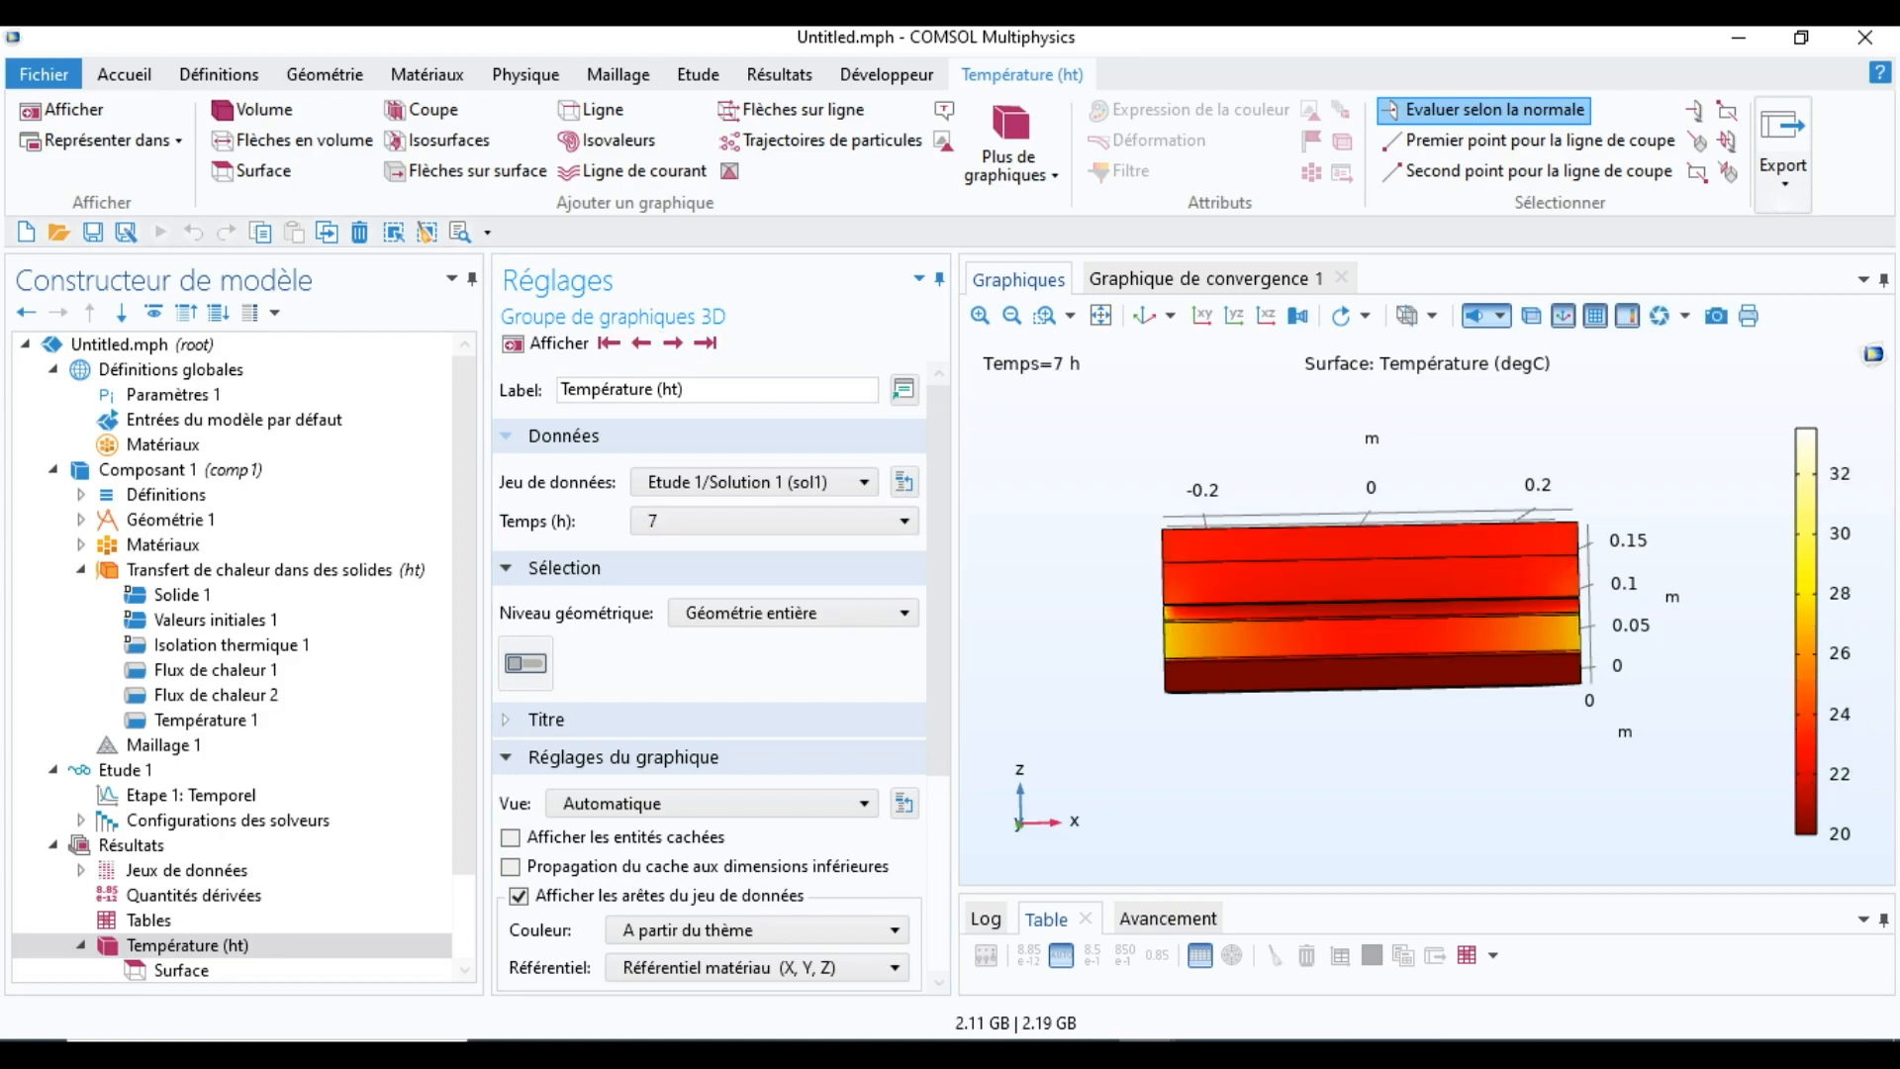
{"action": "left_click", "coordinate": [673, 343]}
{"action": "left_click", "coordinate": [673, 342]}
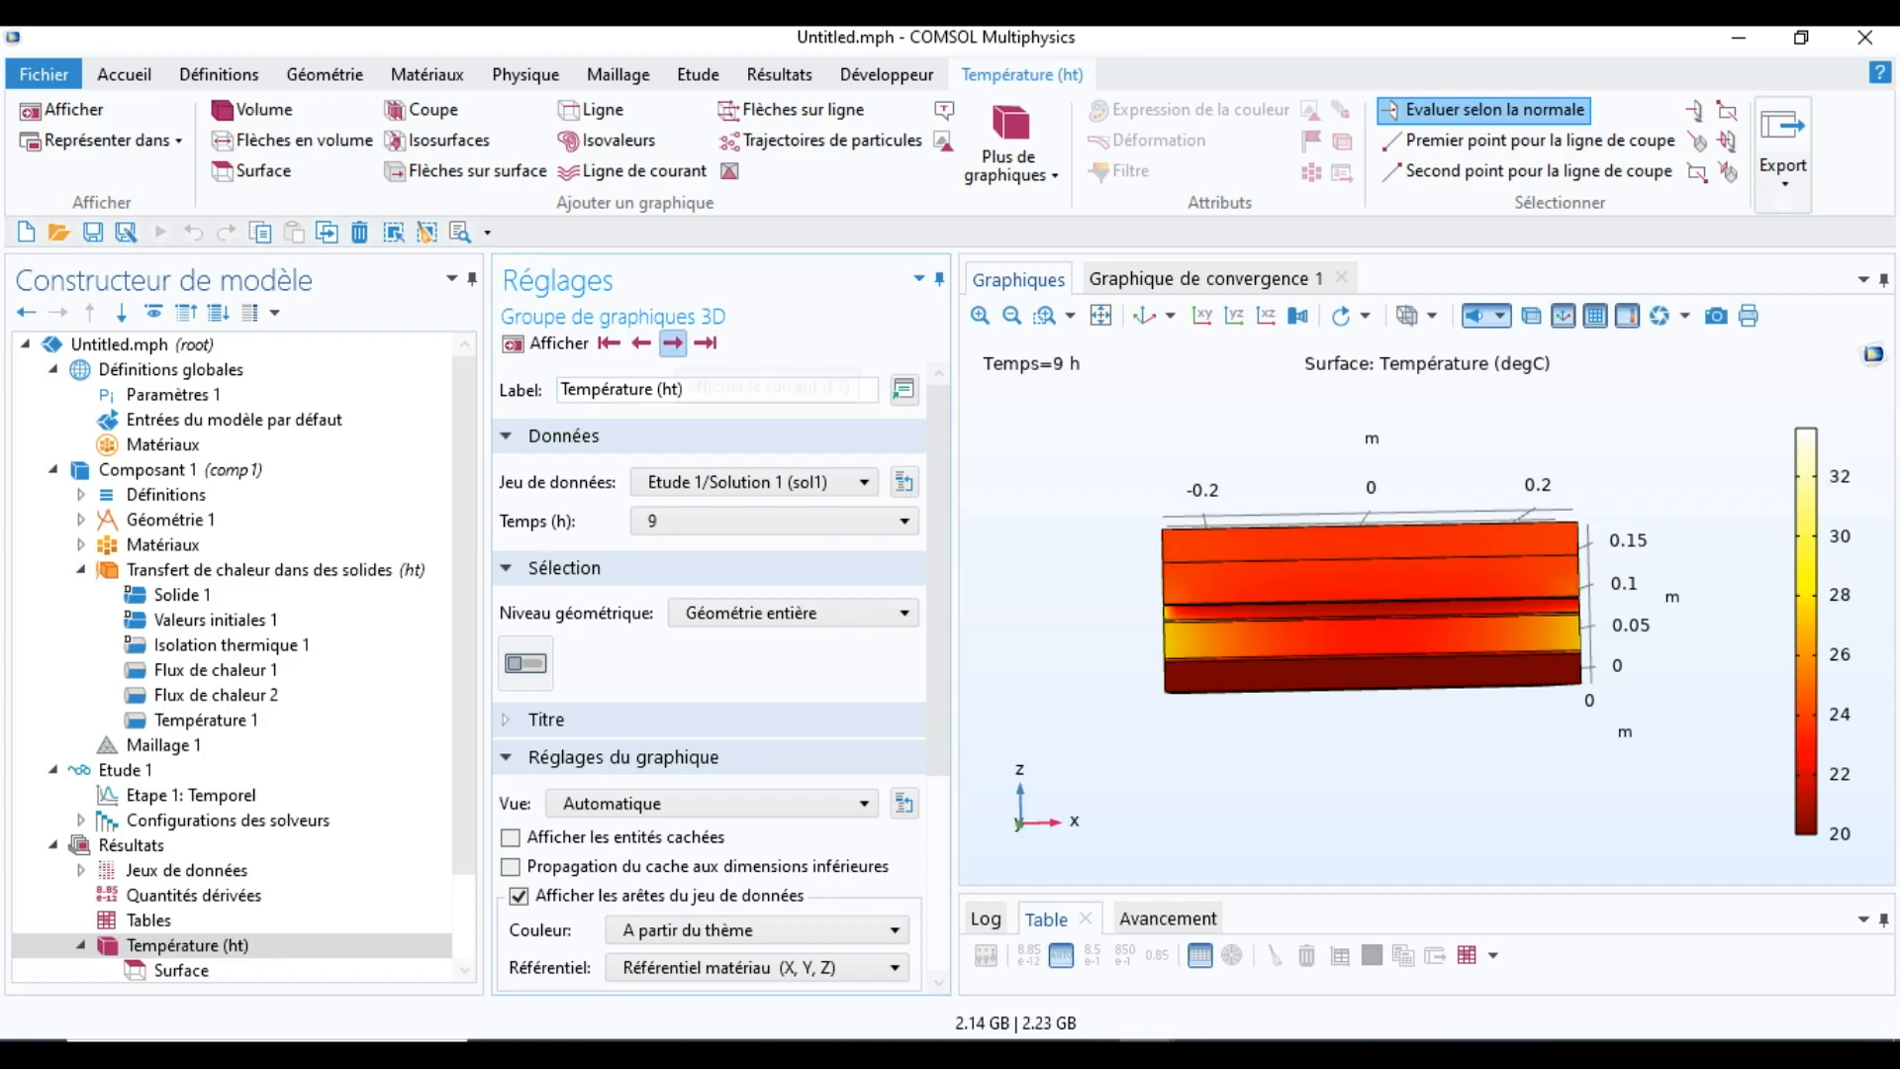
{"action": "left_click", "coordinate": [673, 343]}
{"action": "left_click", "coordinate": [672, 343]}
{"action": "left_click", "coordinate": [705, 343]}
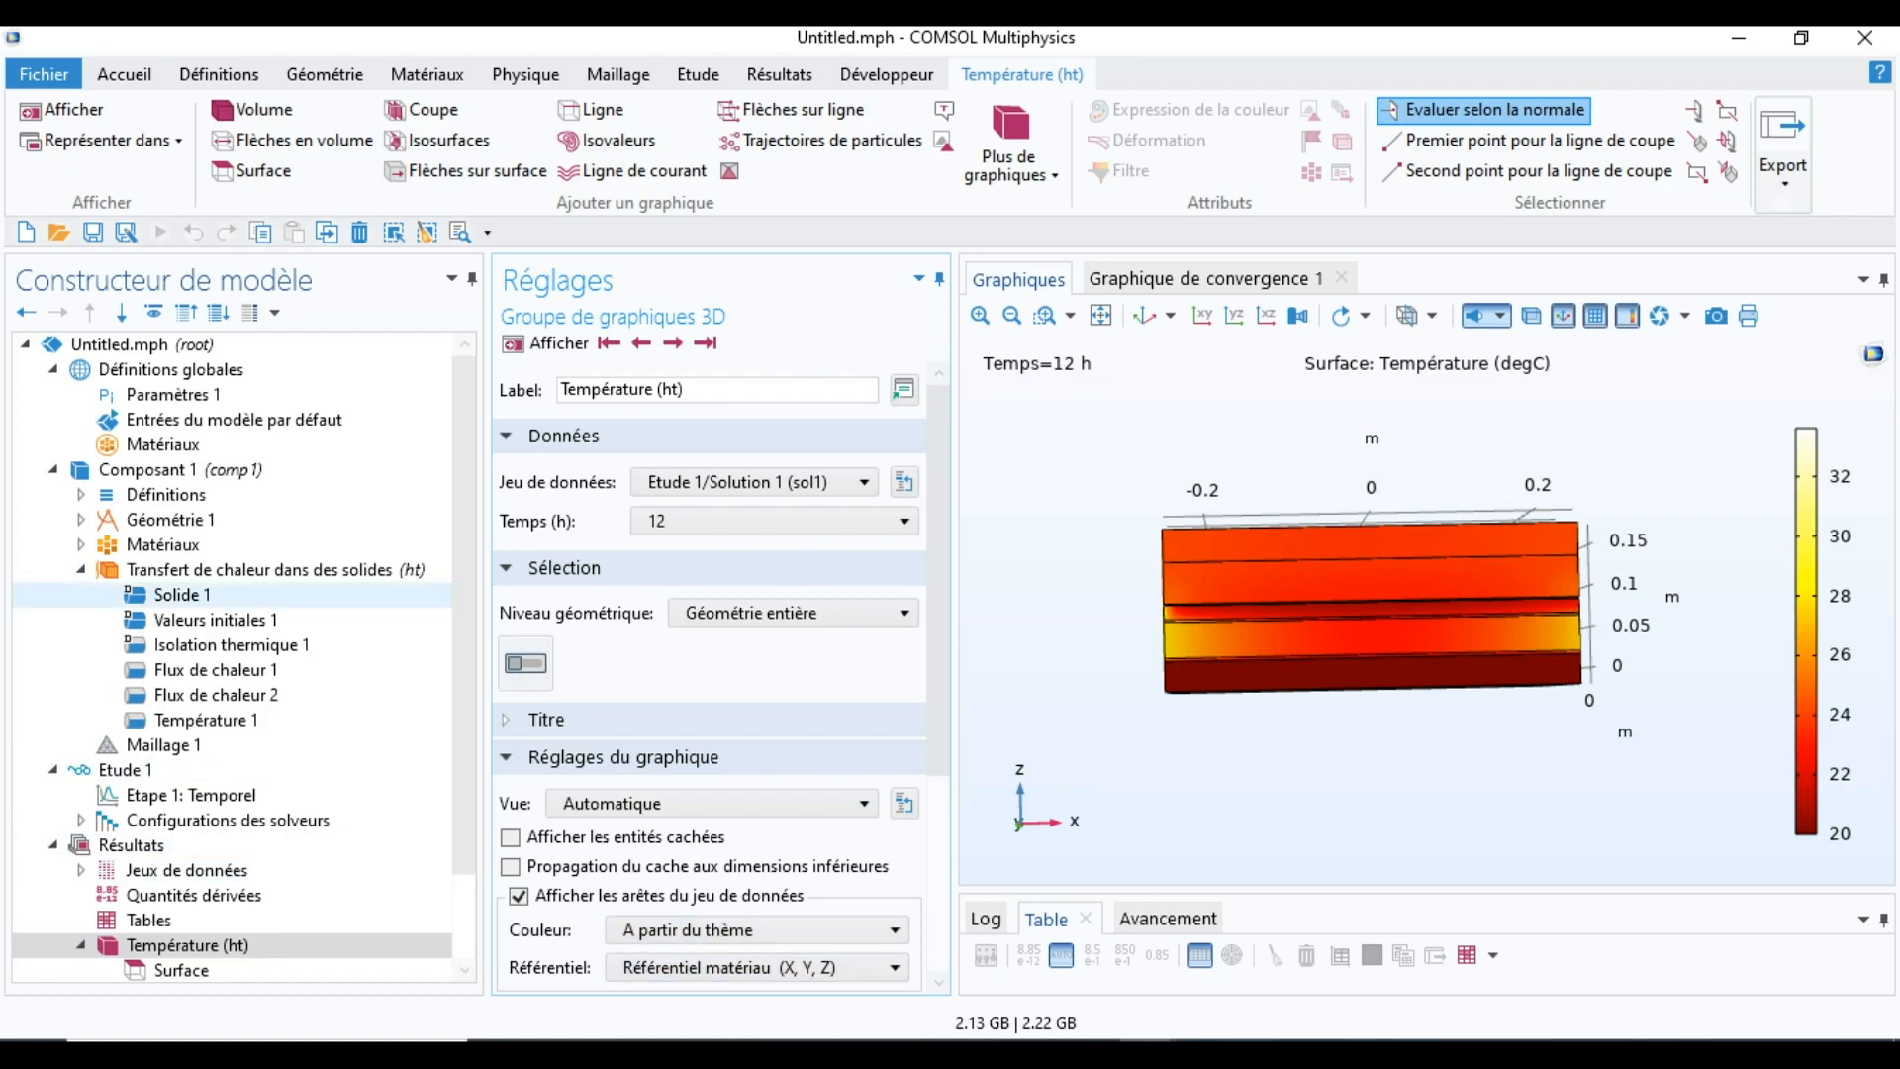
Step: Display the Isothermes (ht) plot group
{"action": "scroll", "coordinate": [198, 768], "scroll_direction": "down", "scroll_amount": 2}
{"action": "left_click", "coordinate": [181, 894]}
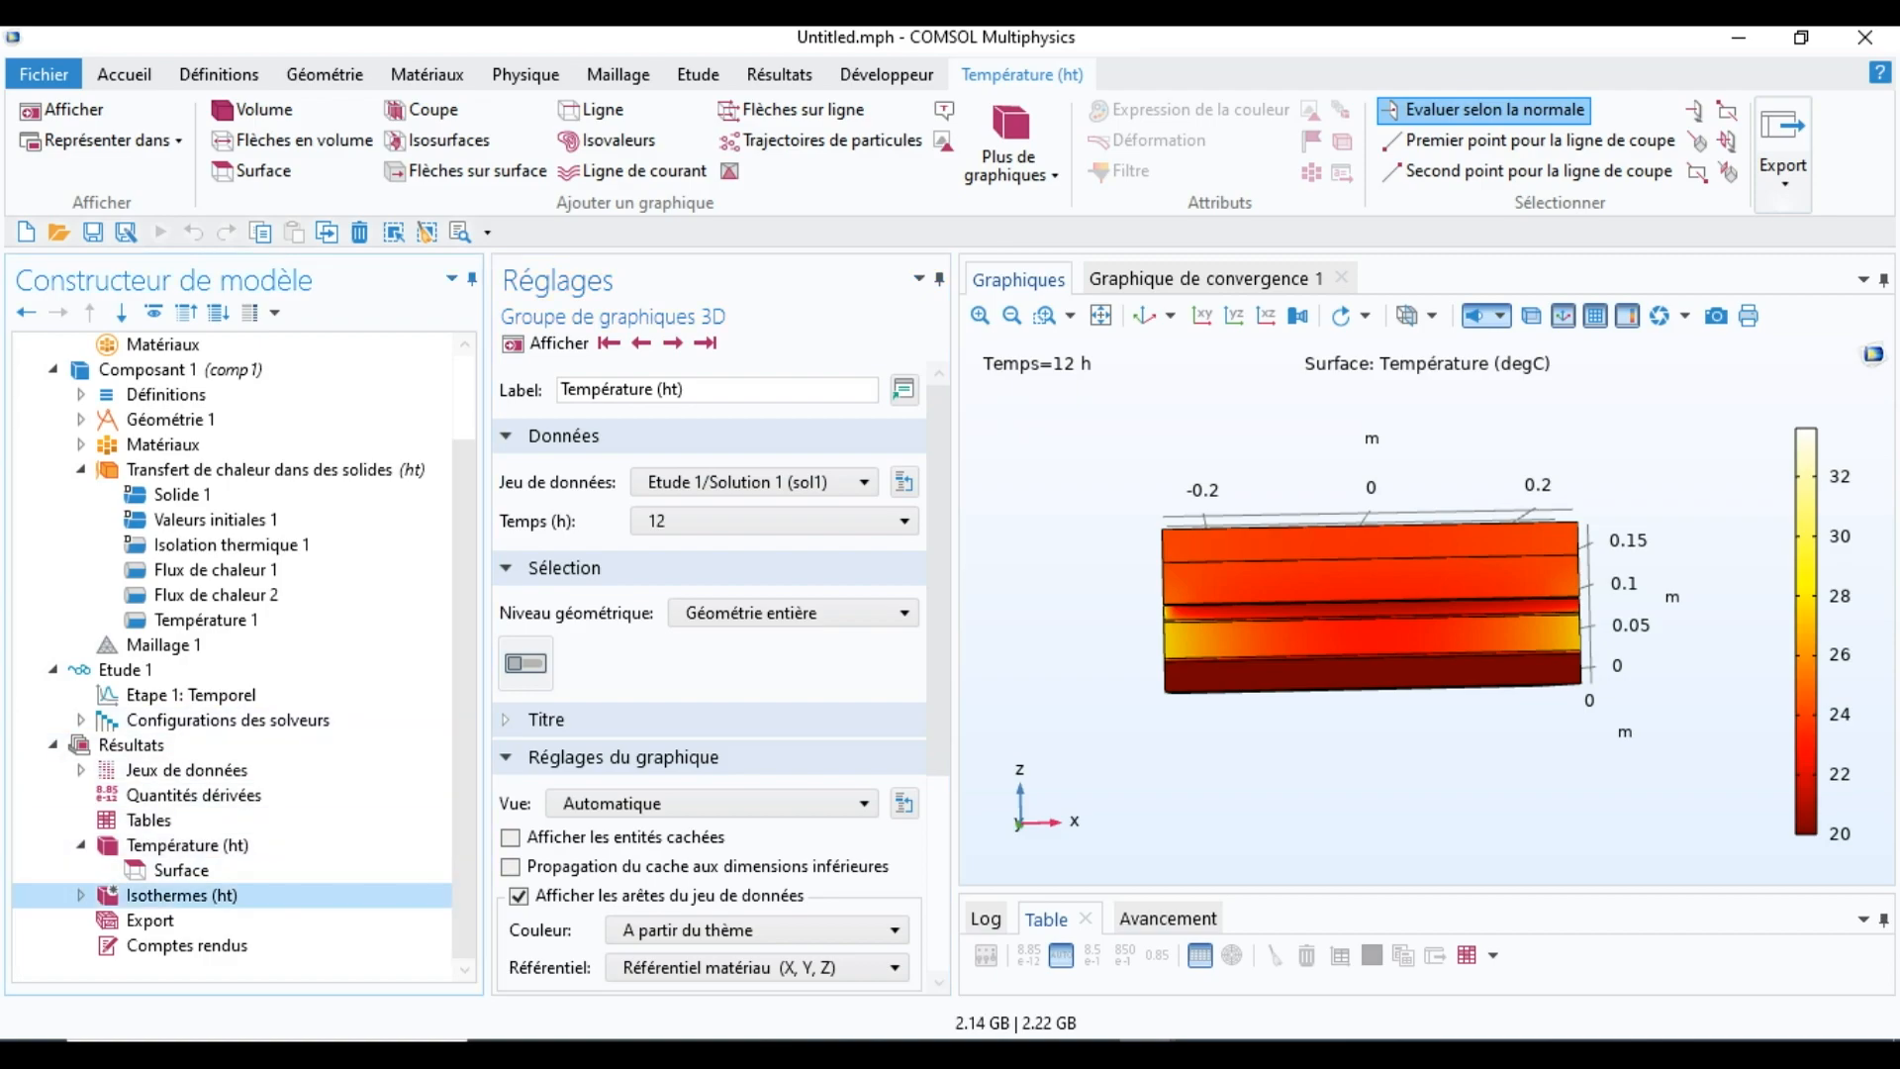